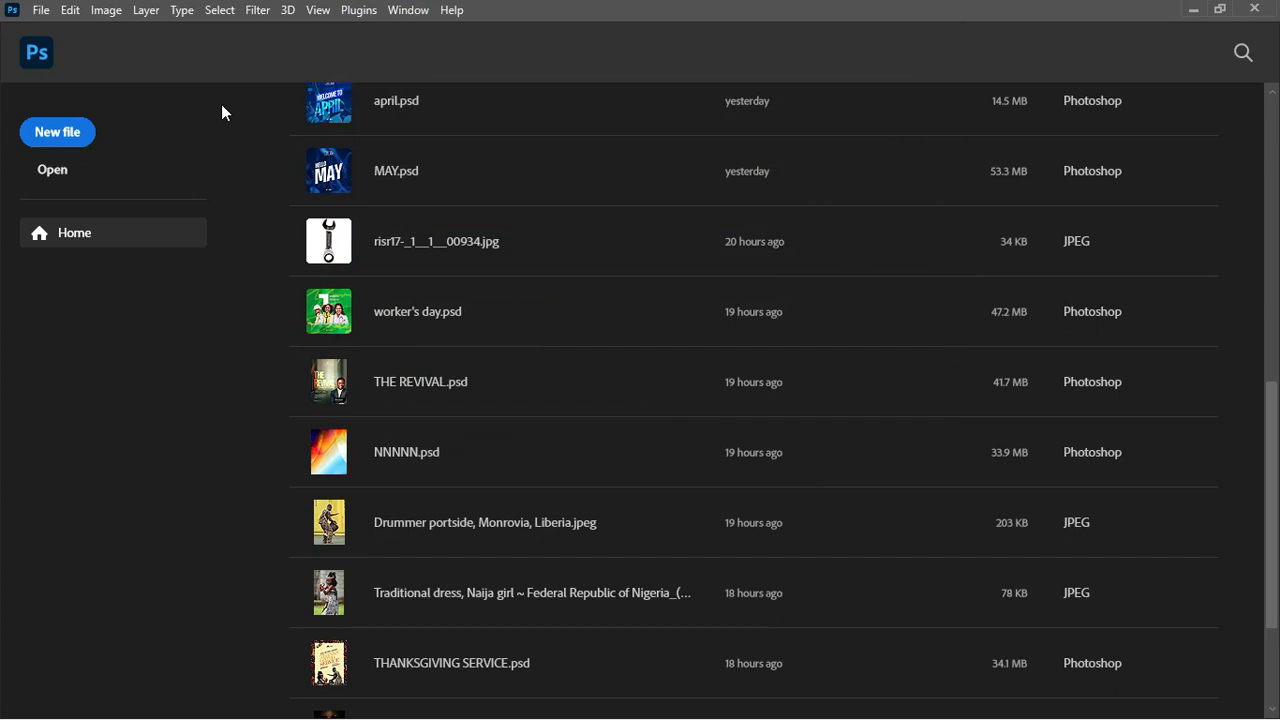
- Create a new 1080 x 1350 px portrait document at 300 pixels/inch named "DRIP & WET"
left_click(55, 138)
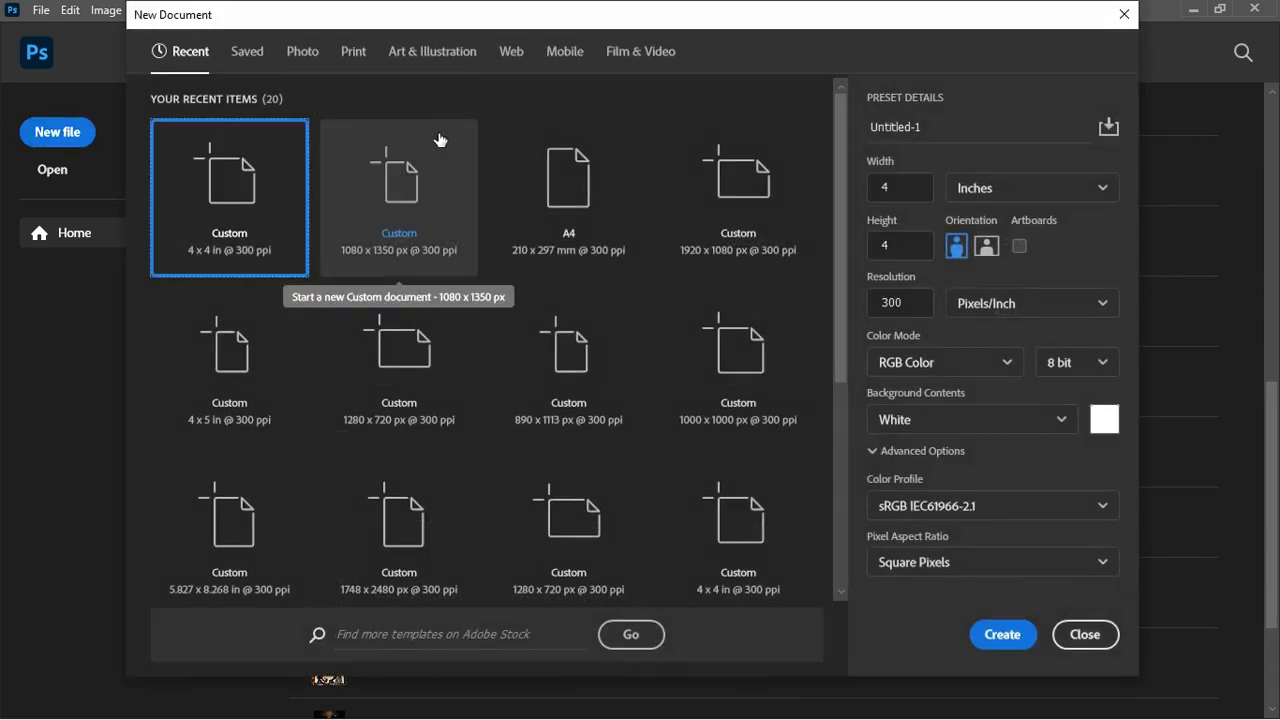
left_click(401, 194)
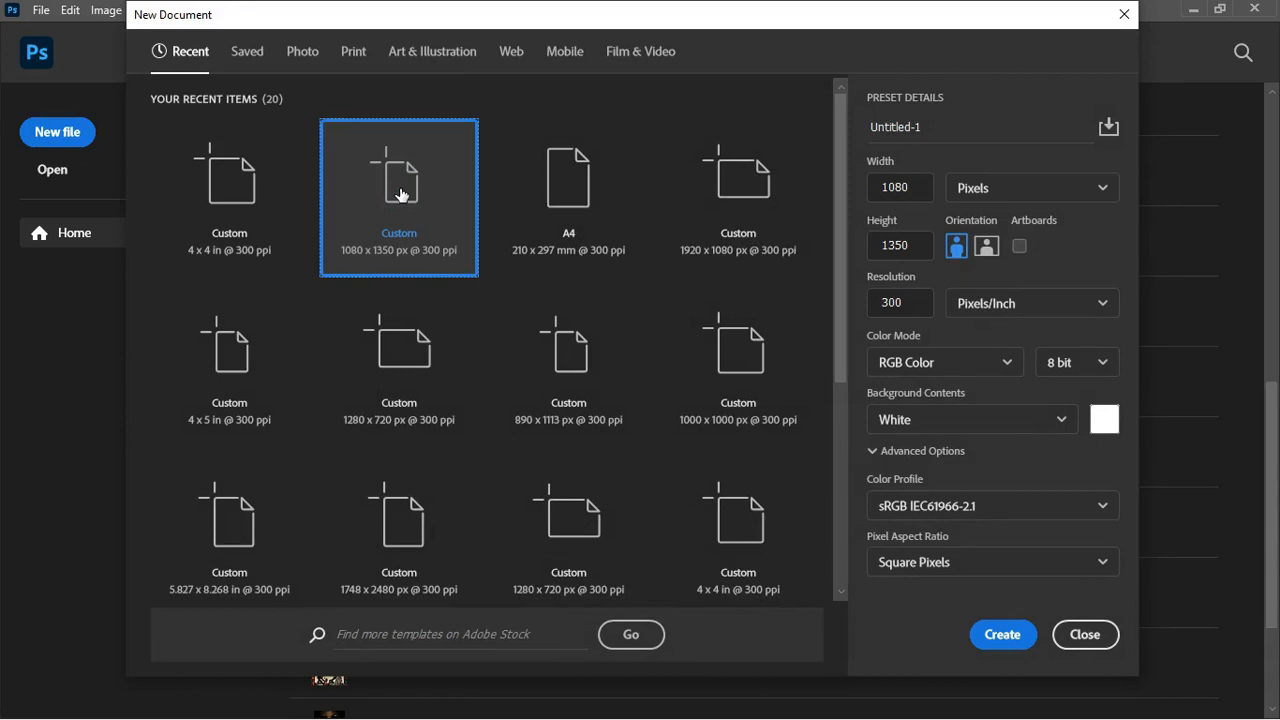
left_click(1041, 190)
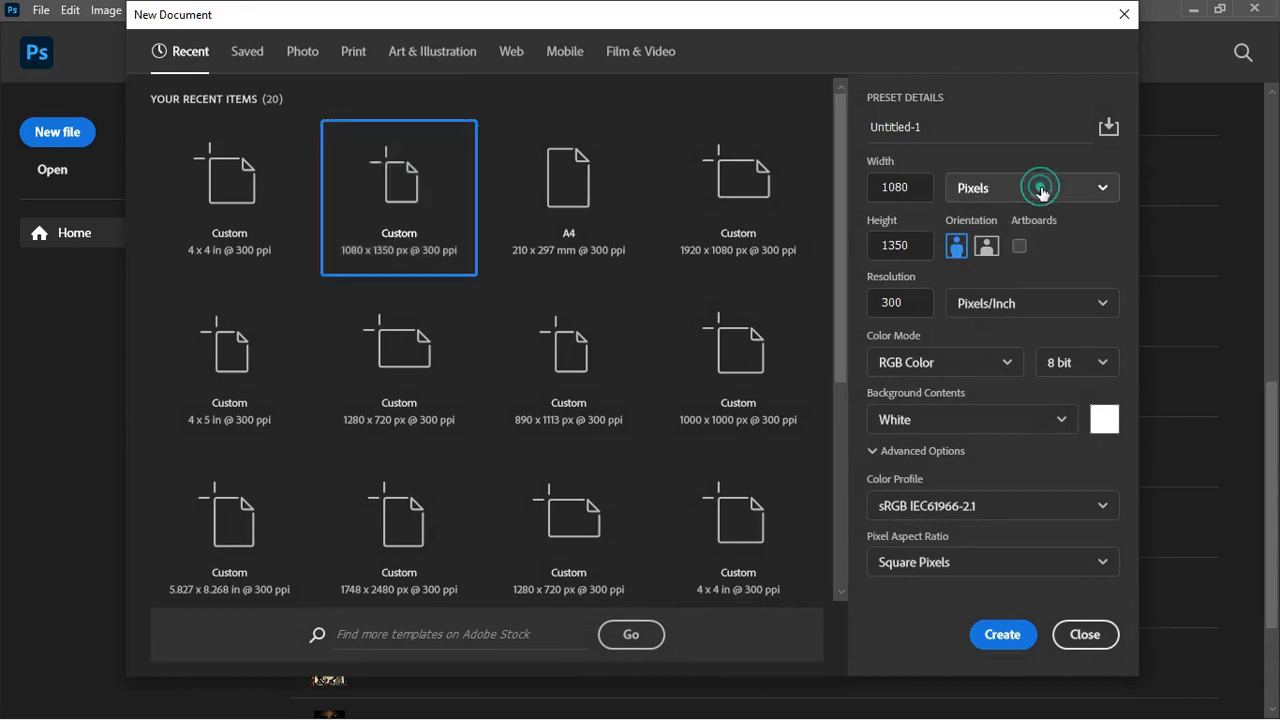
left_click(1050, 226)
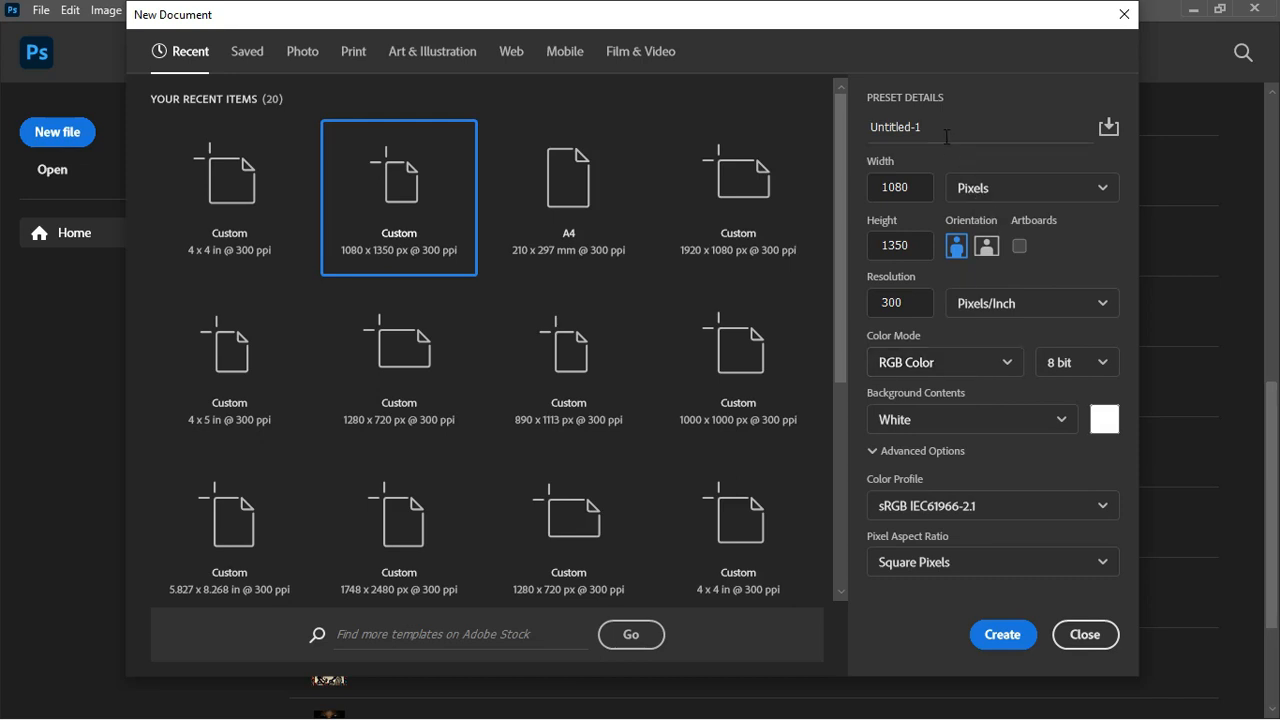
left_click_drag(939, 131, 835, 134)
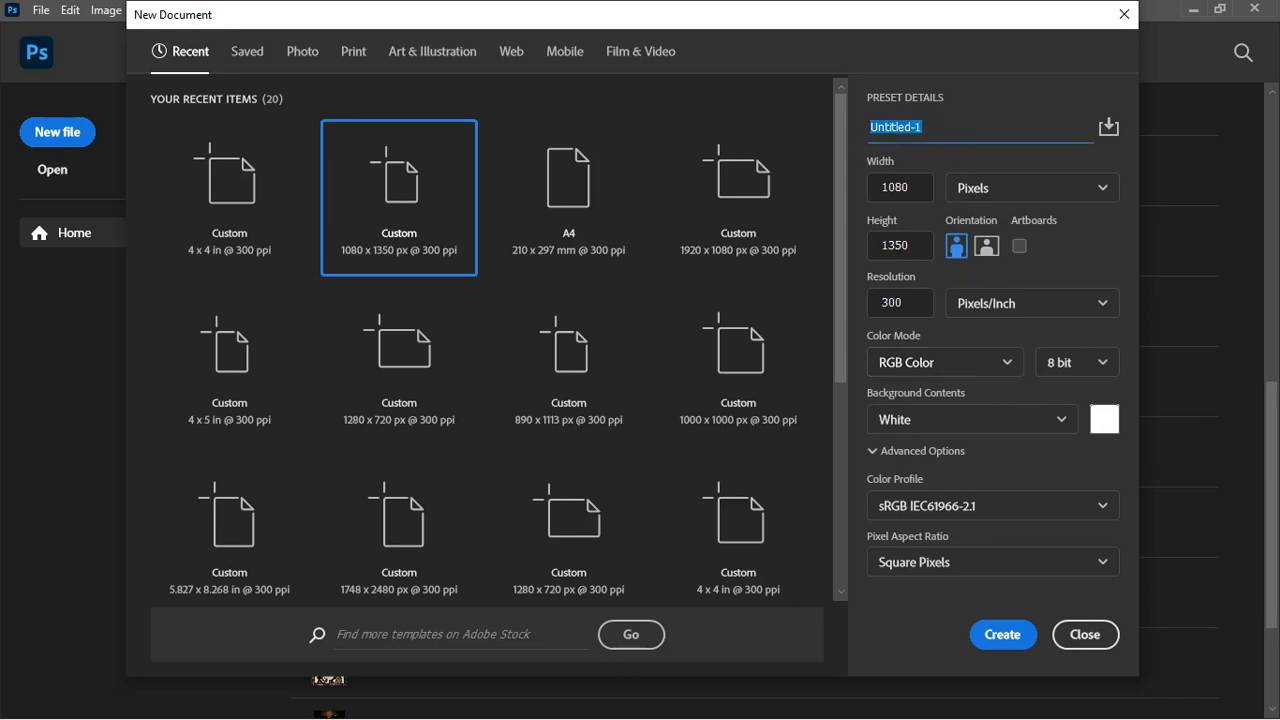
type("DRIP & WET")
left_click(1000, 636)
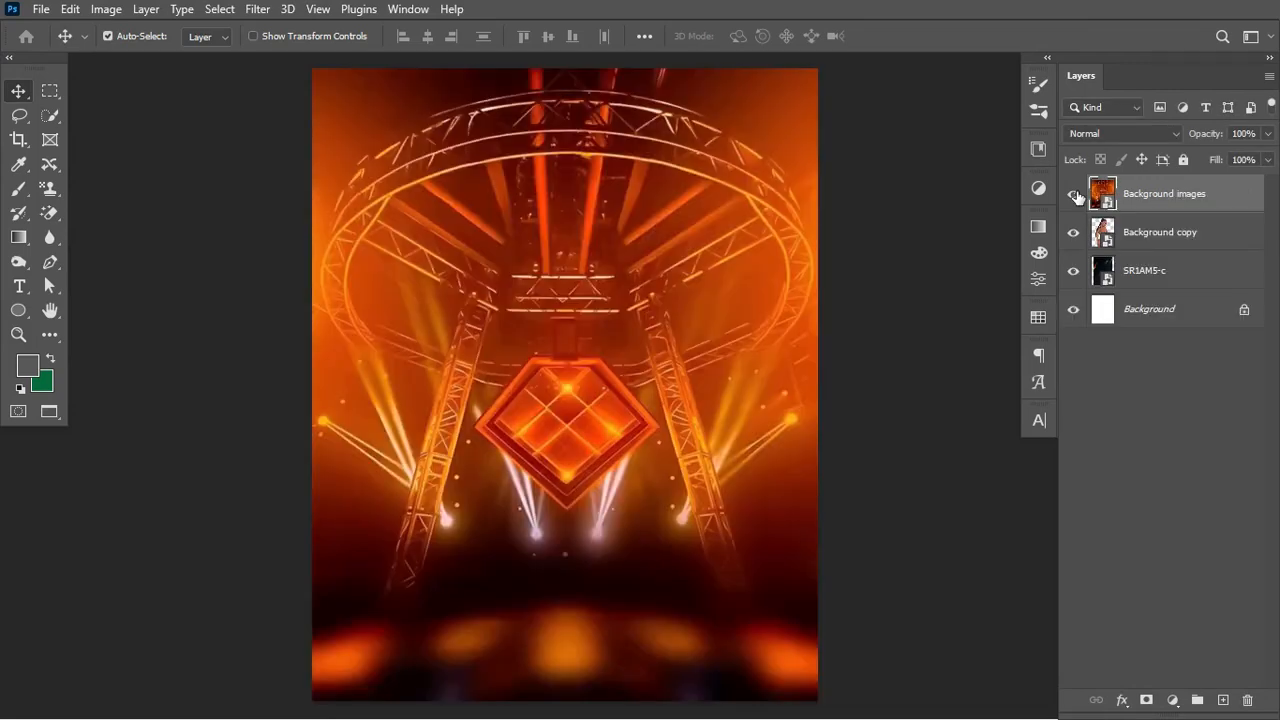
- Move the Background images layer directly above the locked Background and leave it as the only visible image layer
left_click(1074, 194)
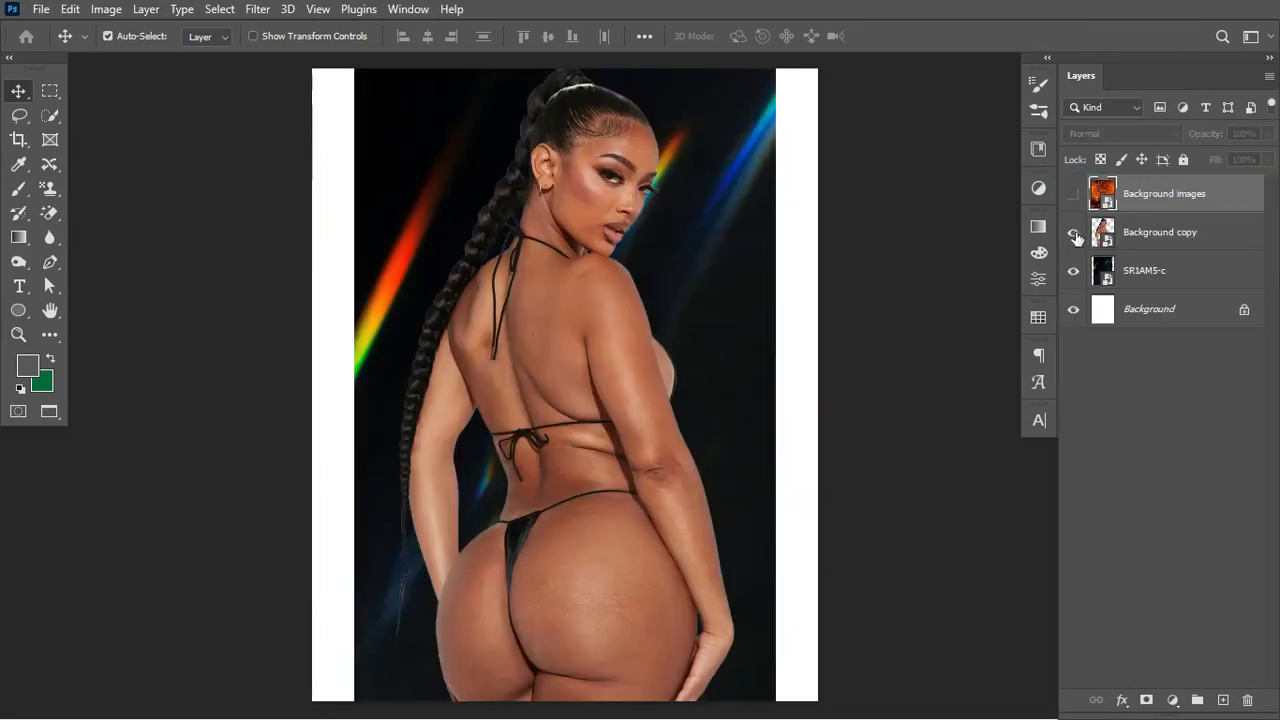
left_click(1074, 232)
left_click(1073, 270)
left_click_drag(1217, 200, 1205, 285)
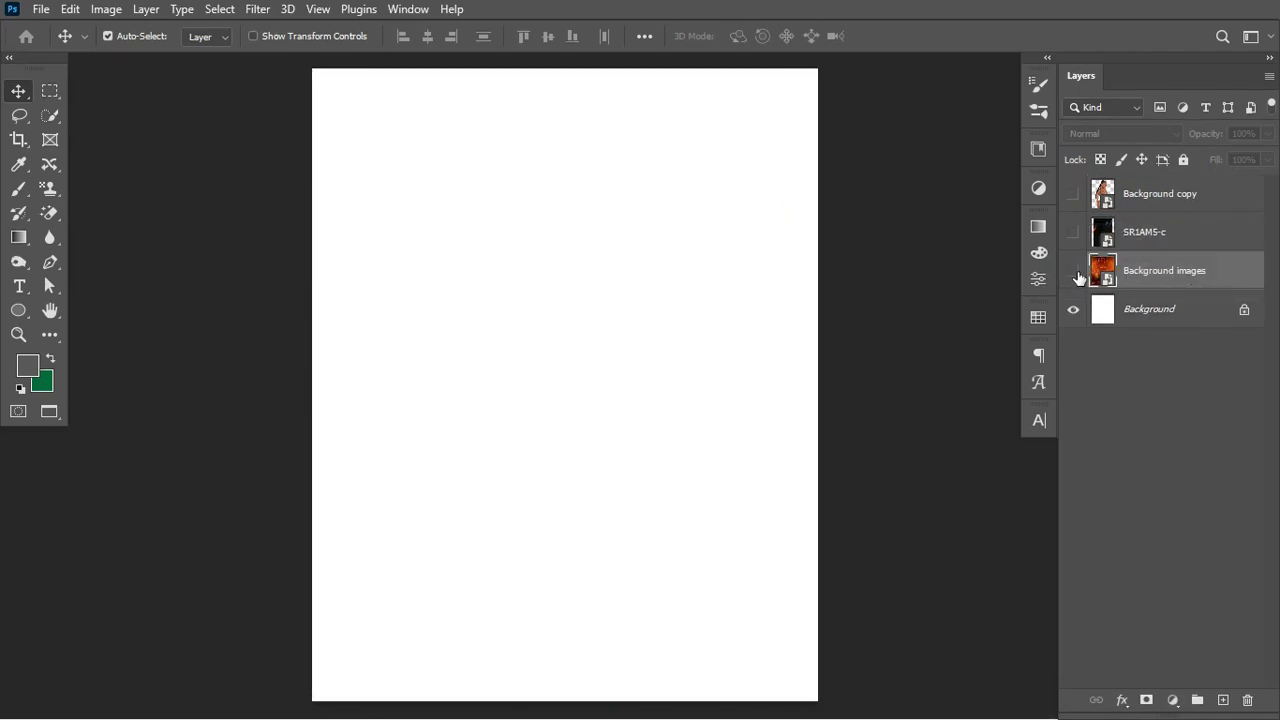
left_click(1073, 270)
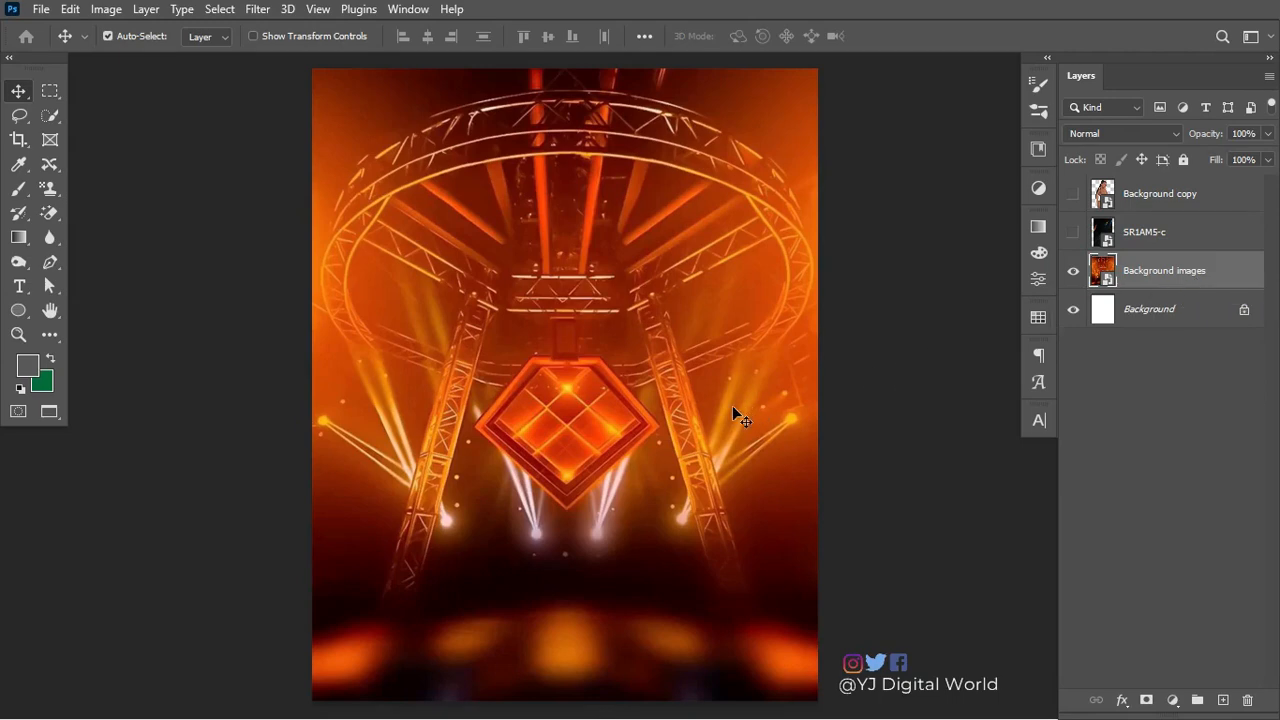
- Preview the SR1AM5-c light-streak layer over the orange stage image by toggling the two layers' visibility
scroll(732, 405, "right", 2)
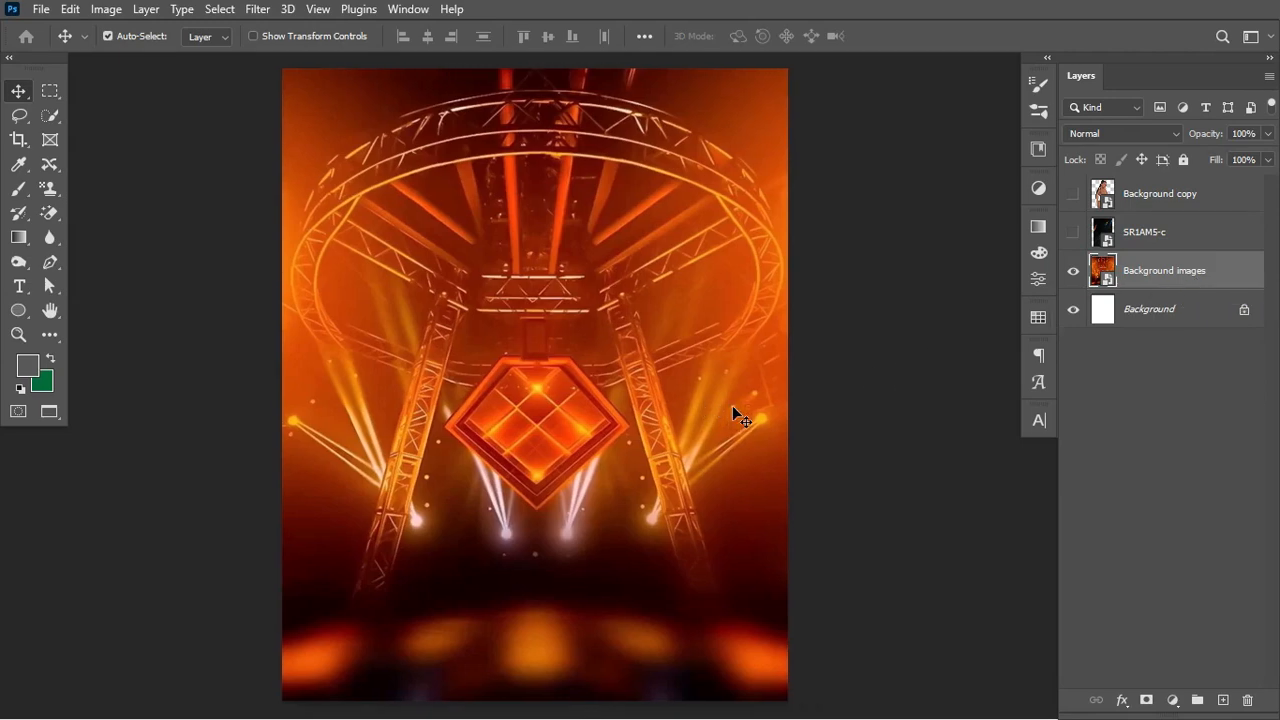
scroll(732, 405, "left", 1)
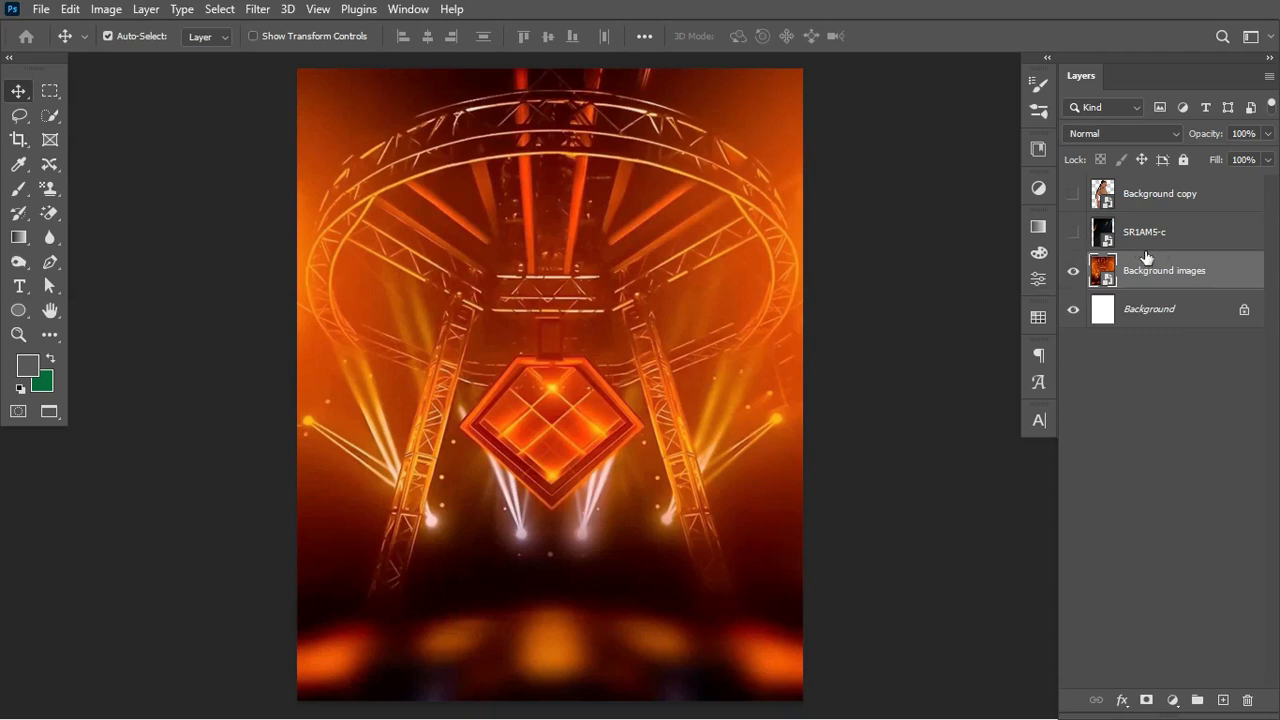
left_click(1073, 232)
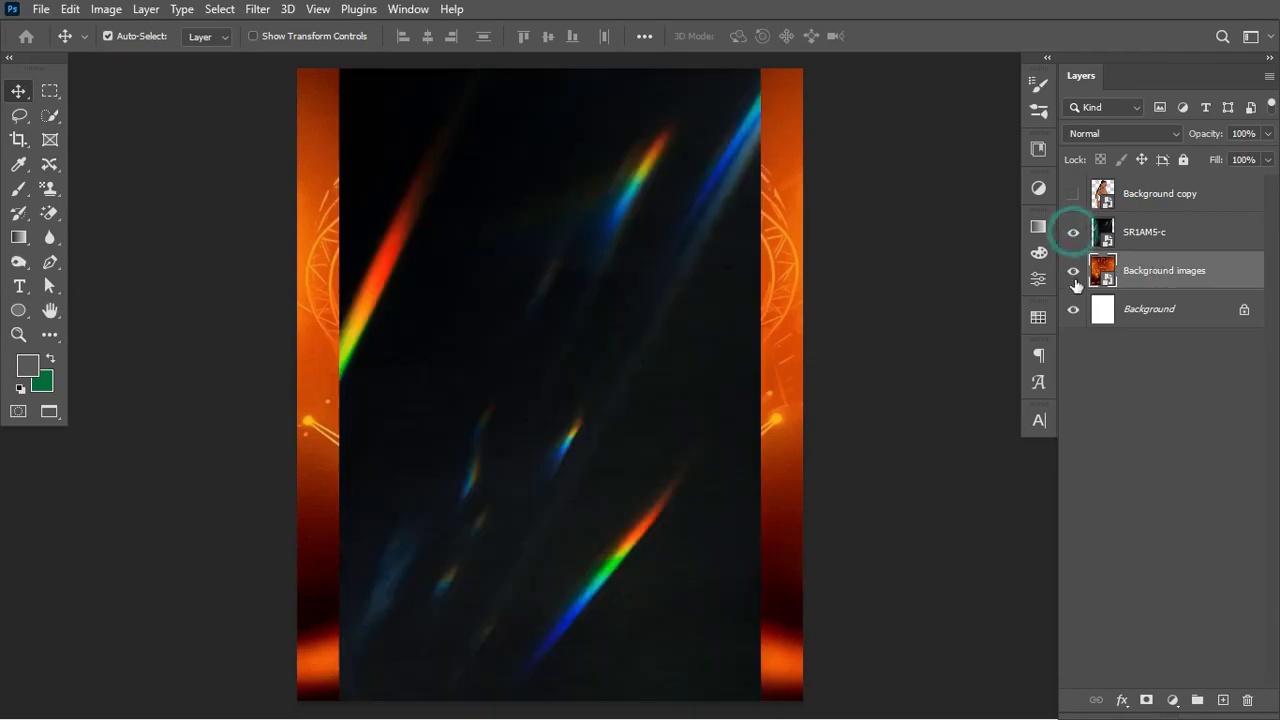
left_click(1190, 240)
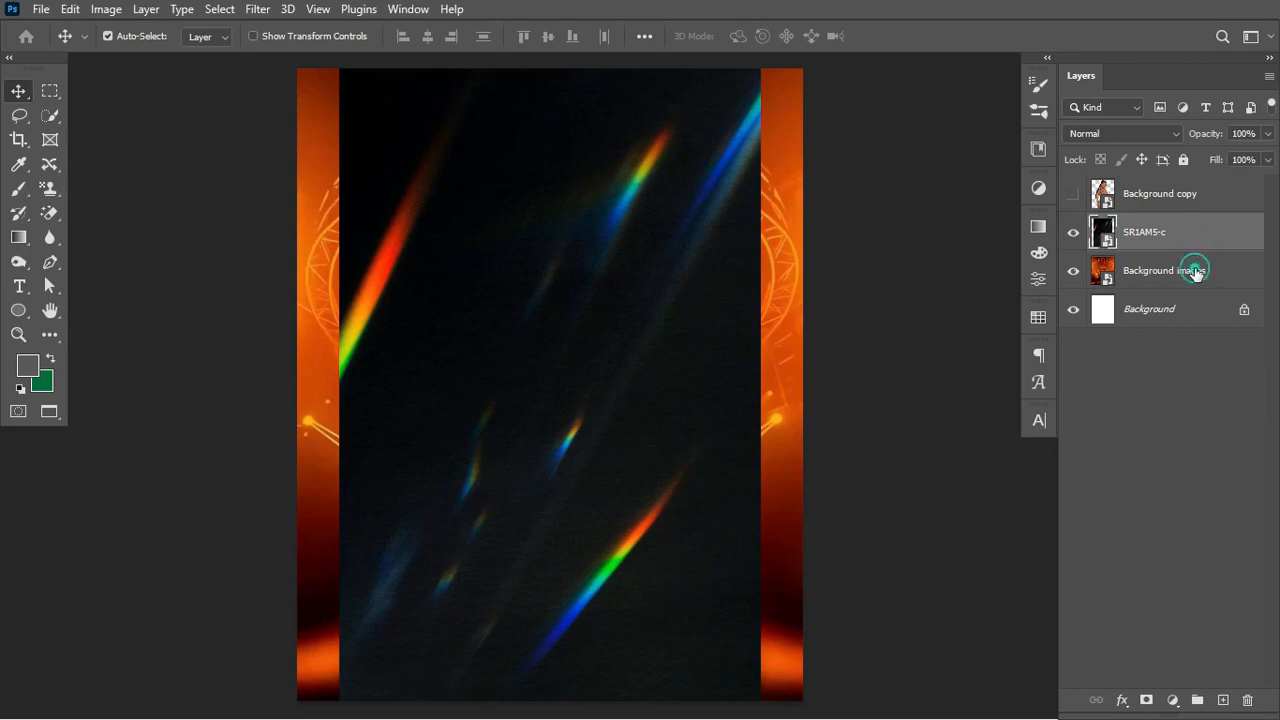
left_click(1195, 272)
left_click(1073, 232)
left_click(1073, 271)
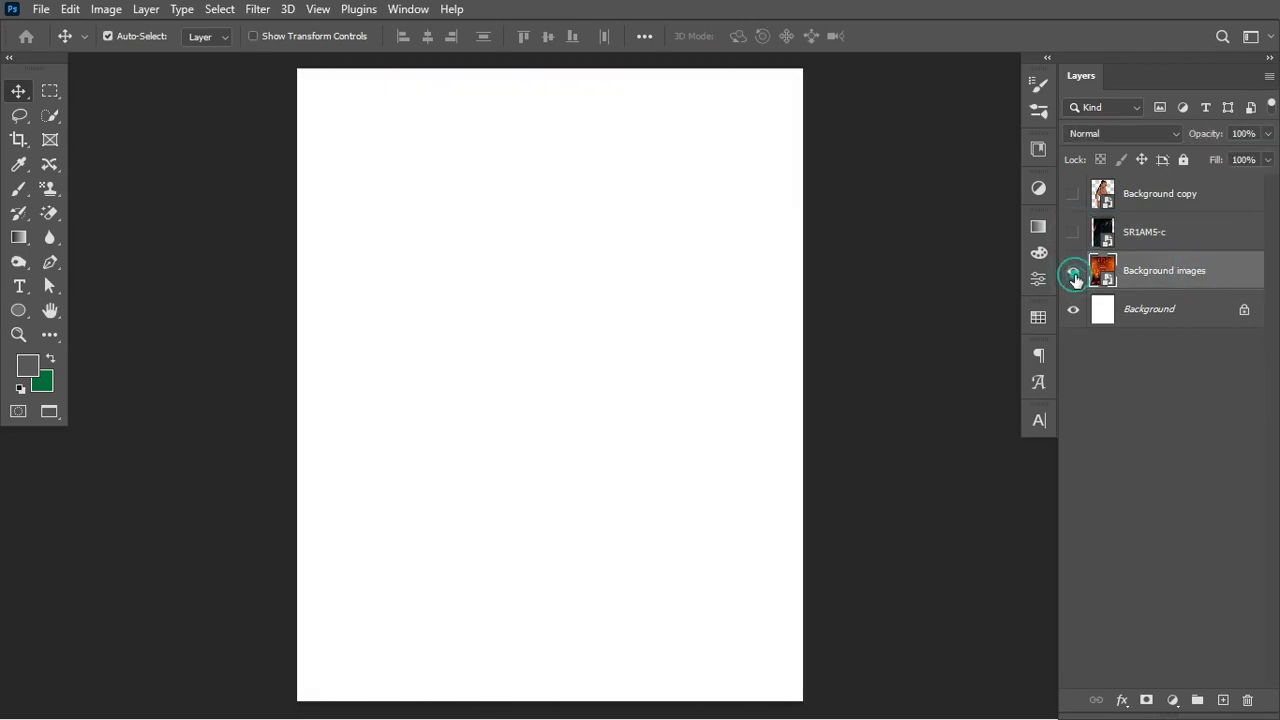
left_click(1073, 272)
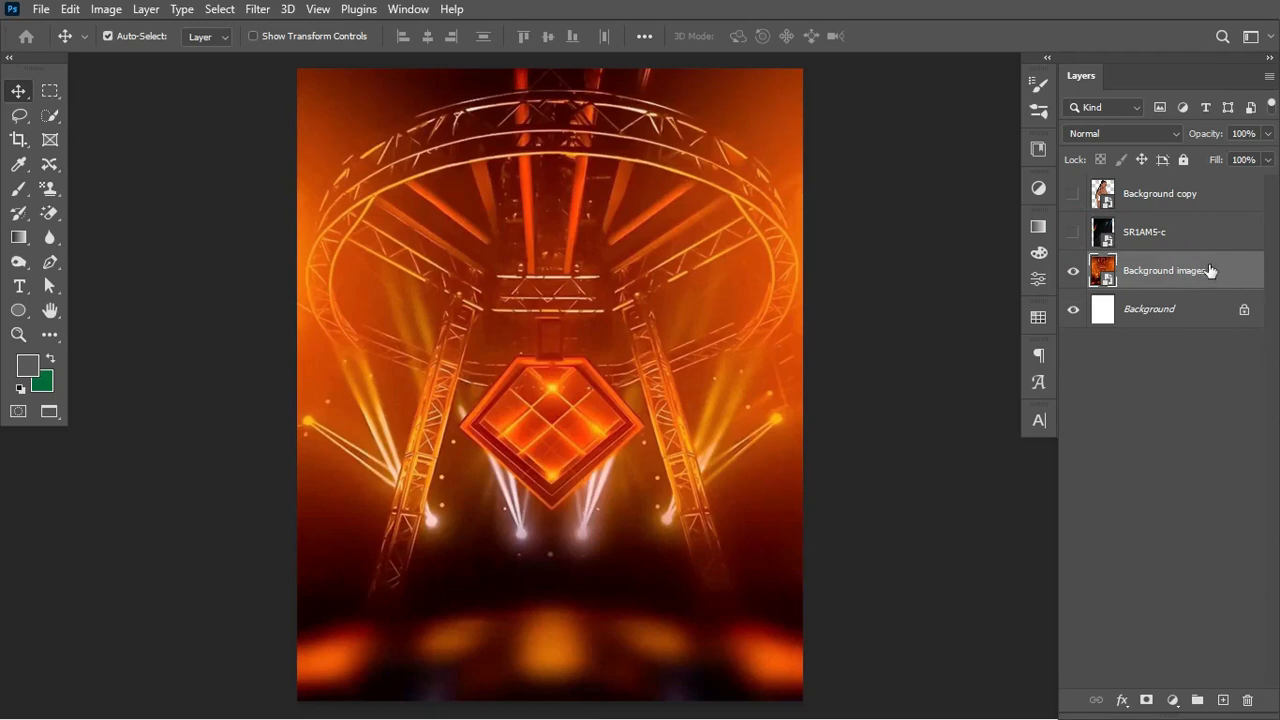
- Scale the Background images layer up proportionally to about 48% and shift it down to about Y 791.5 px
key("ctrl+t")
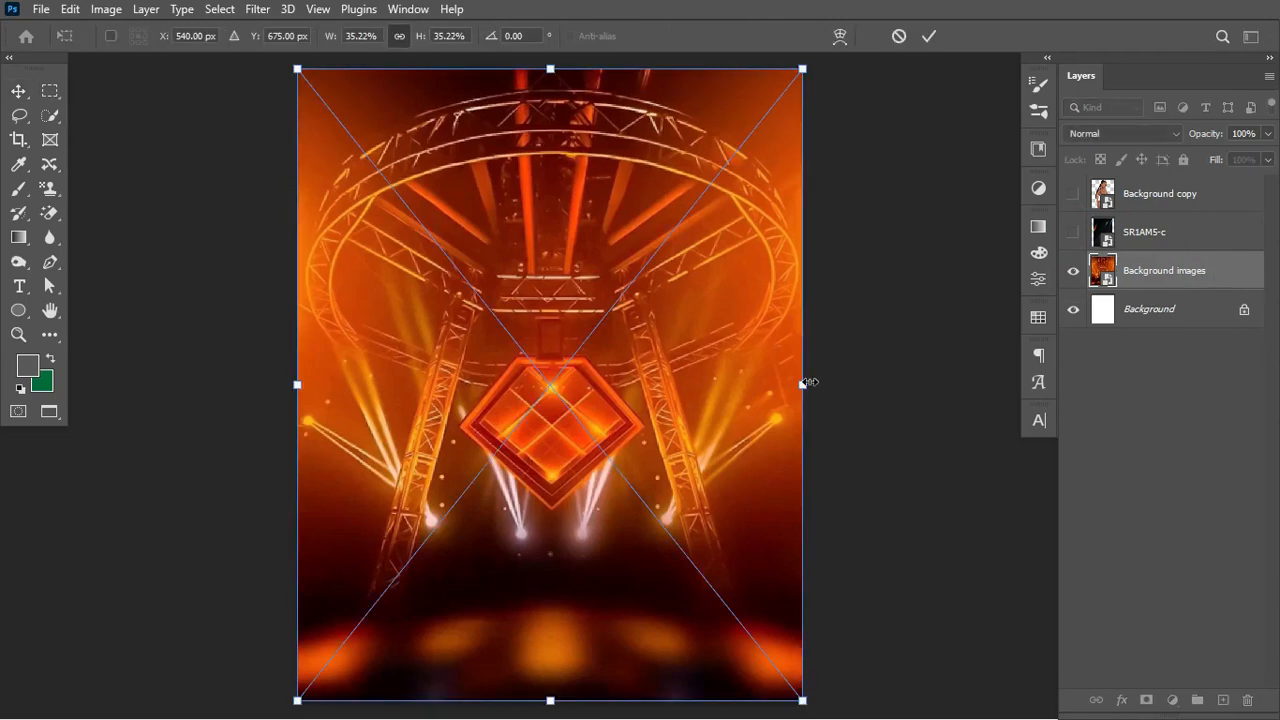
left_click_drag(802, 384, 897, 420)
key("ctrl+minus")
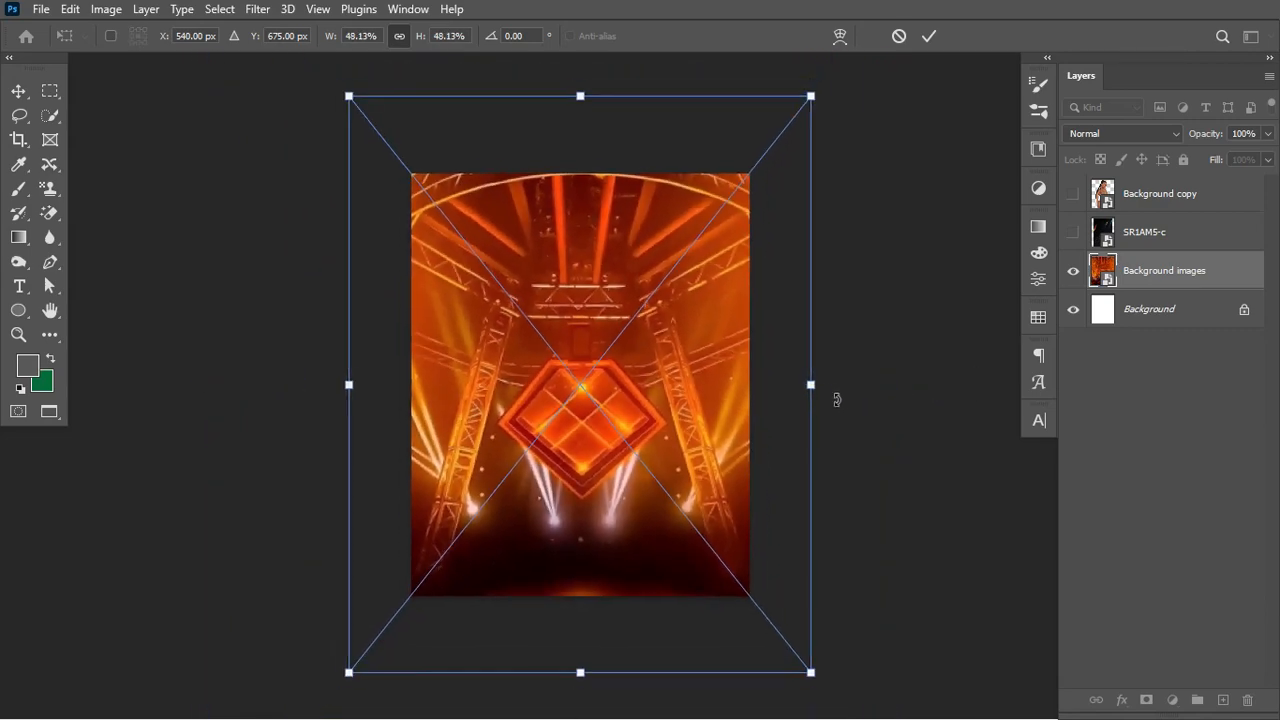
left_click_drag(683, 345, 688, 385)
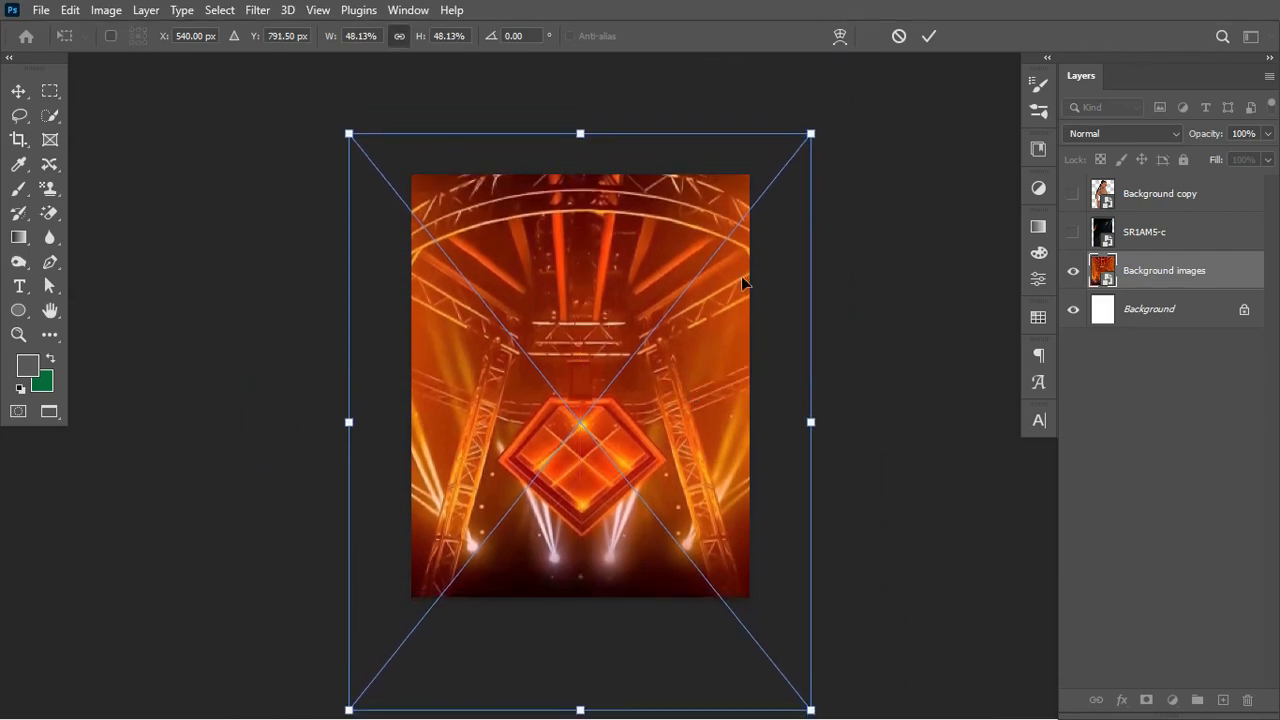
left_click(936, 36)
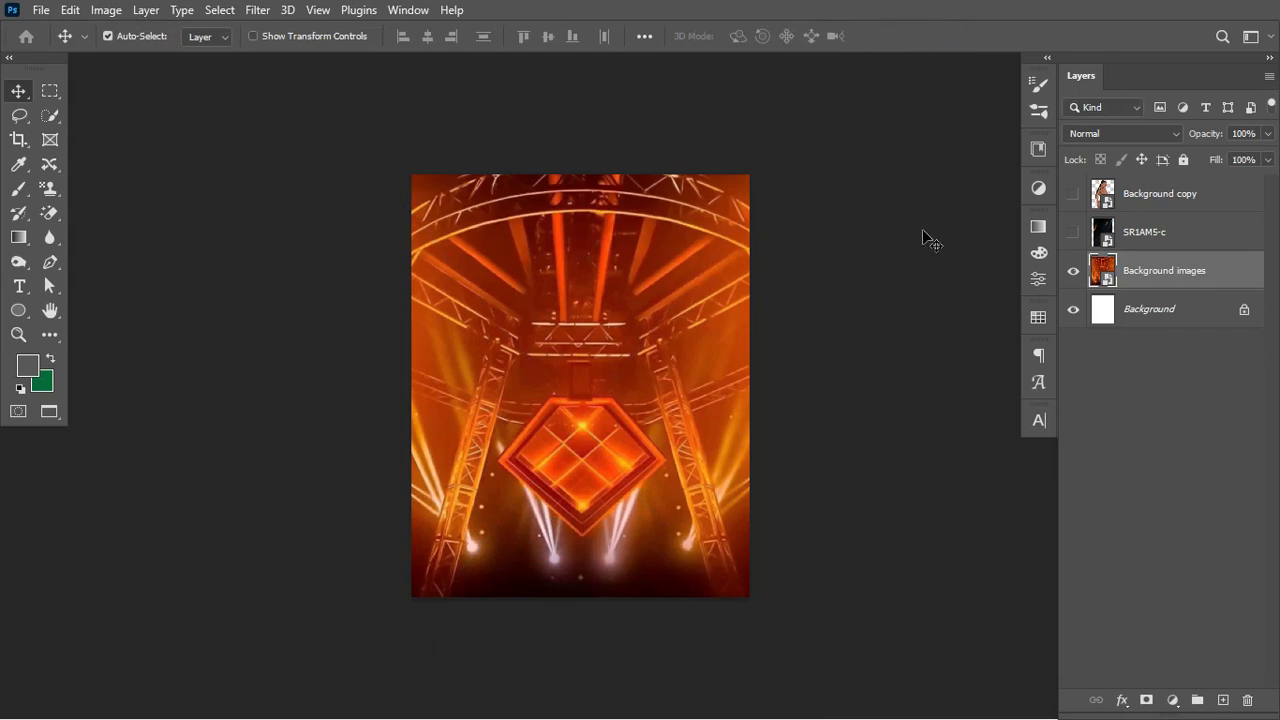
- Show the SR1AM5-c layer and scale it up proportionally to about 50% so it covers the whole canvas
key("ctrl+plus")
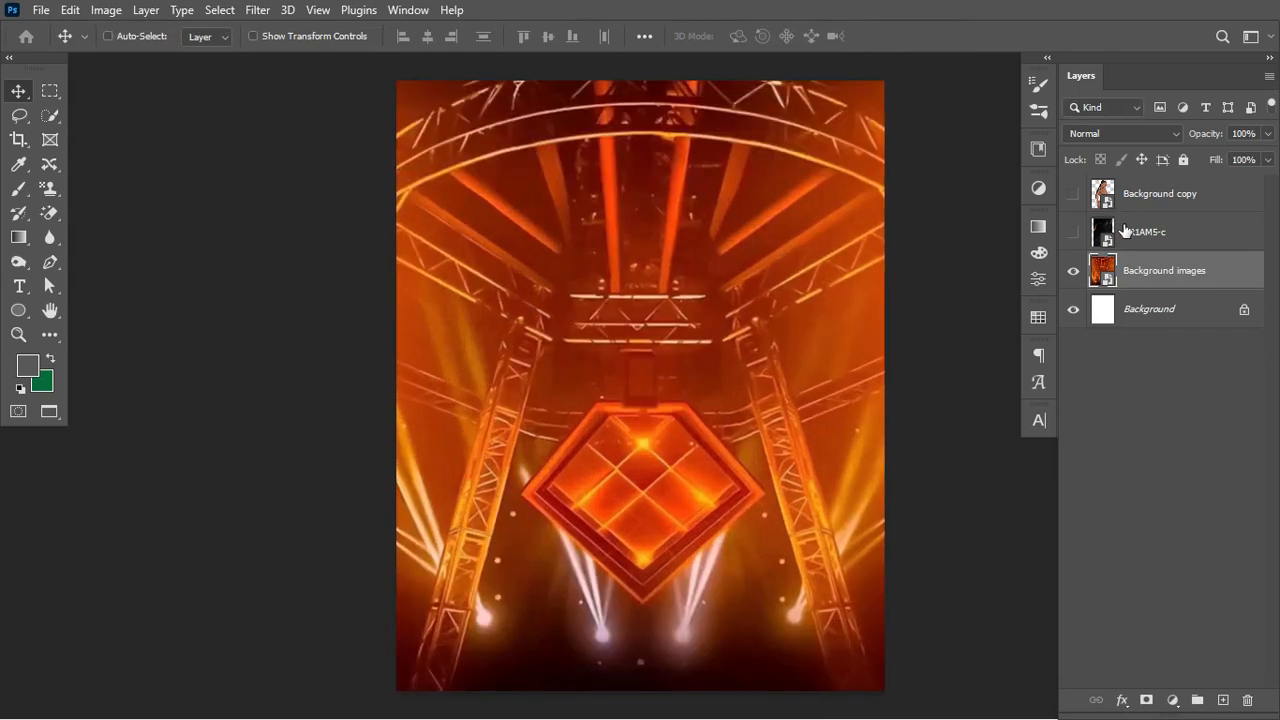
key("ctrl+0")
scroll(760, 405, "right", 3)
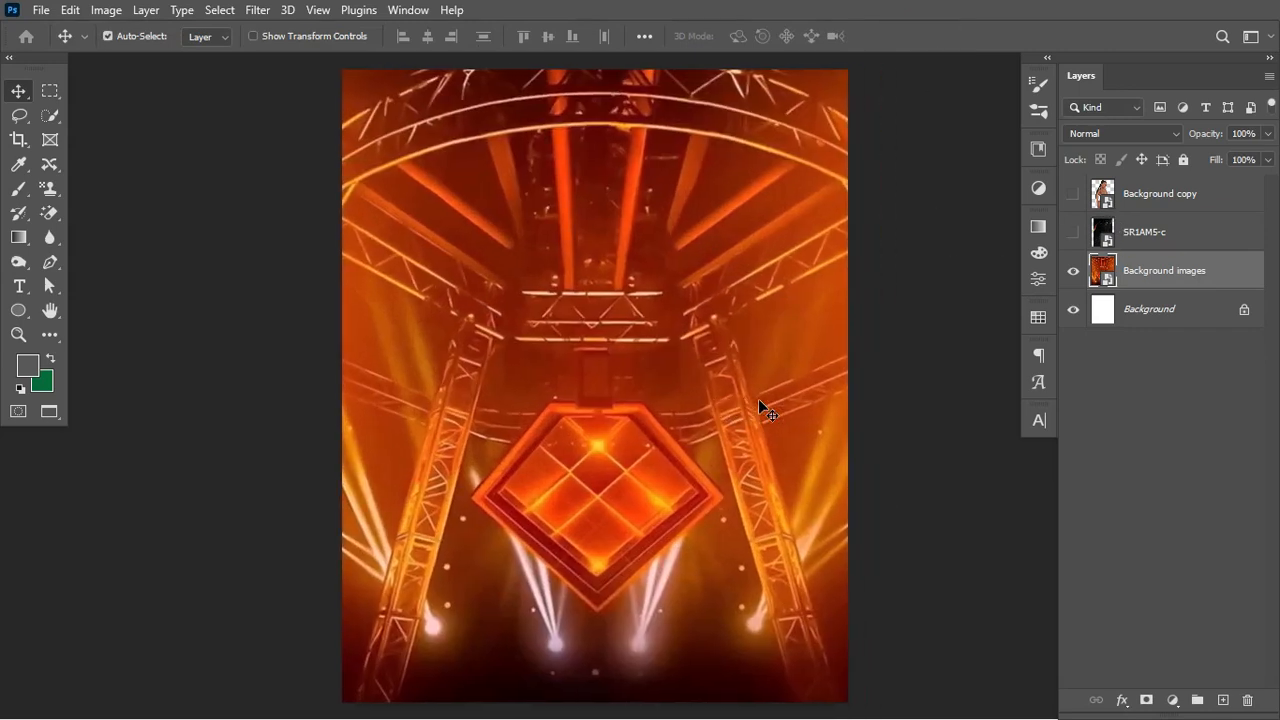
left_click(1073, 232)
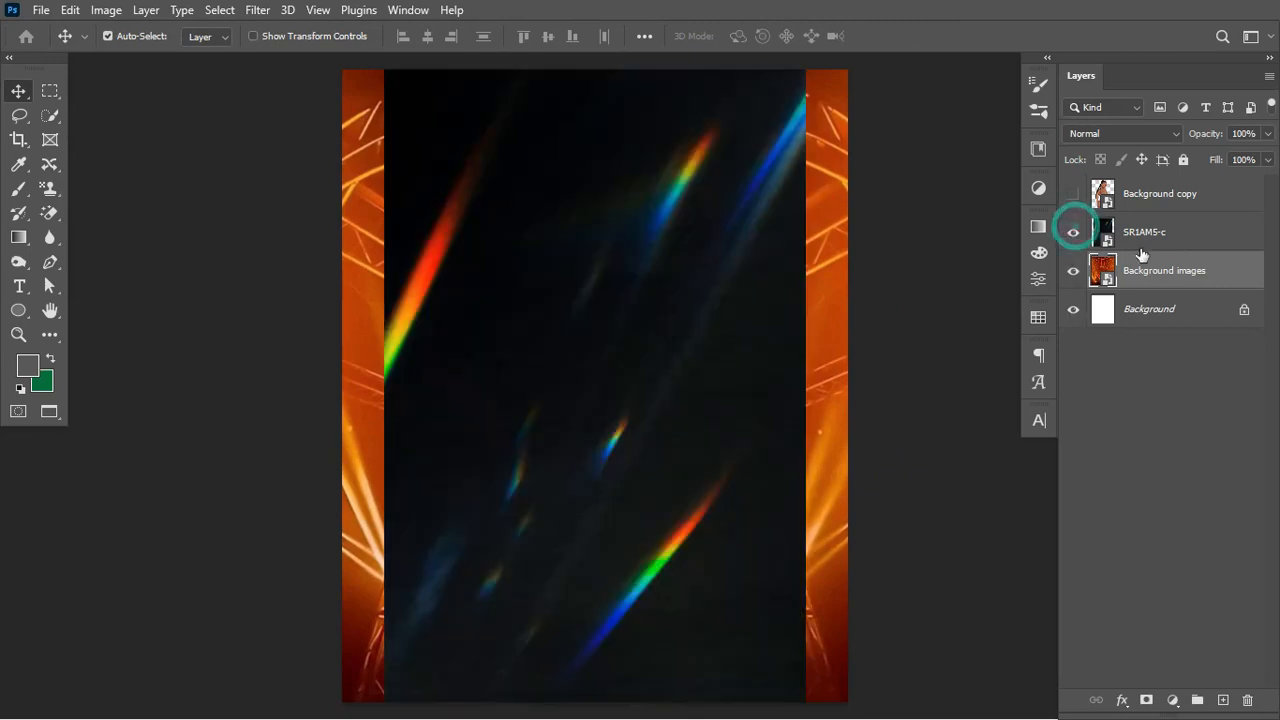
left_click(1193, 230)
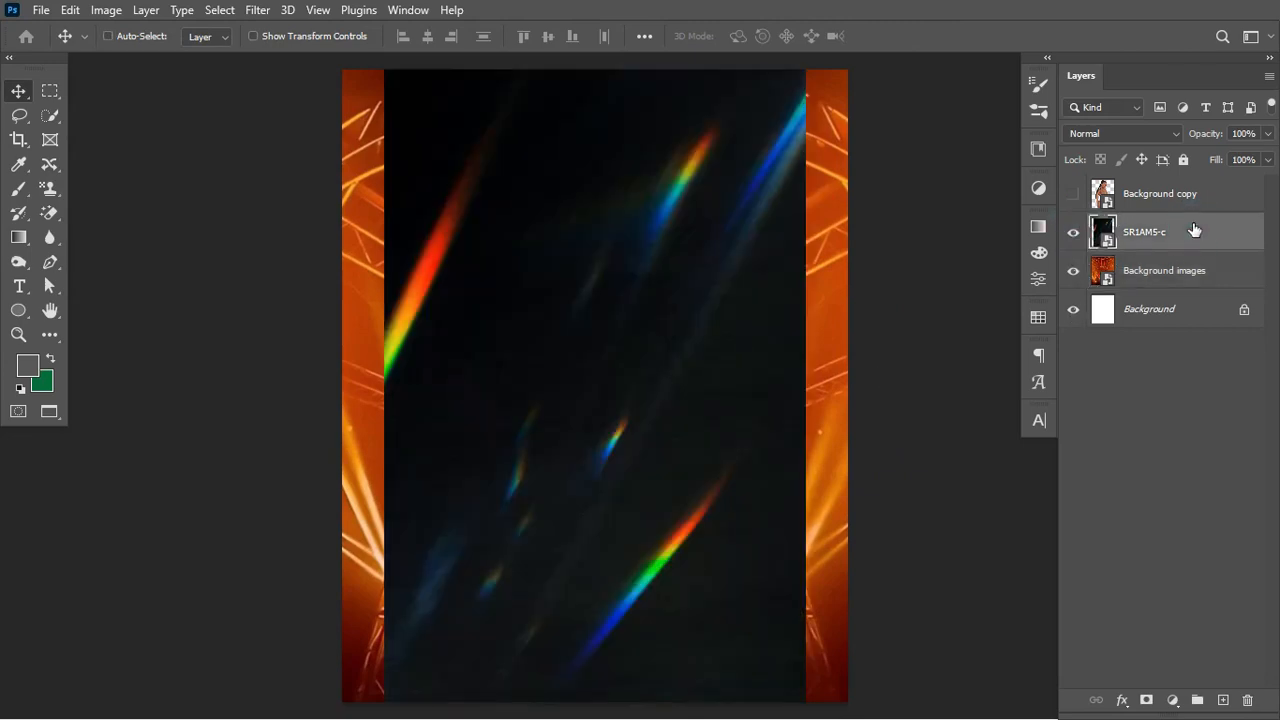
key("ctrl+t")
left_click(805, 386)
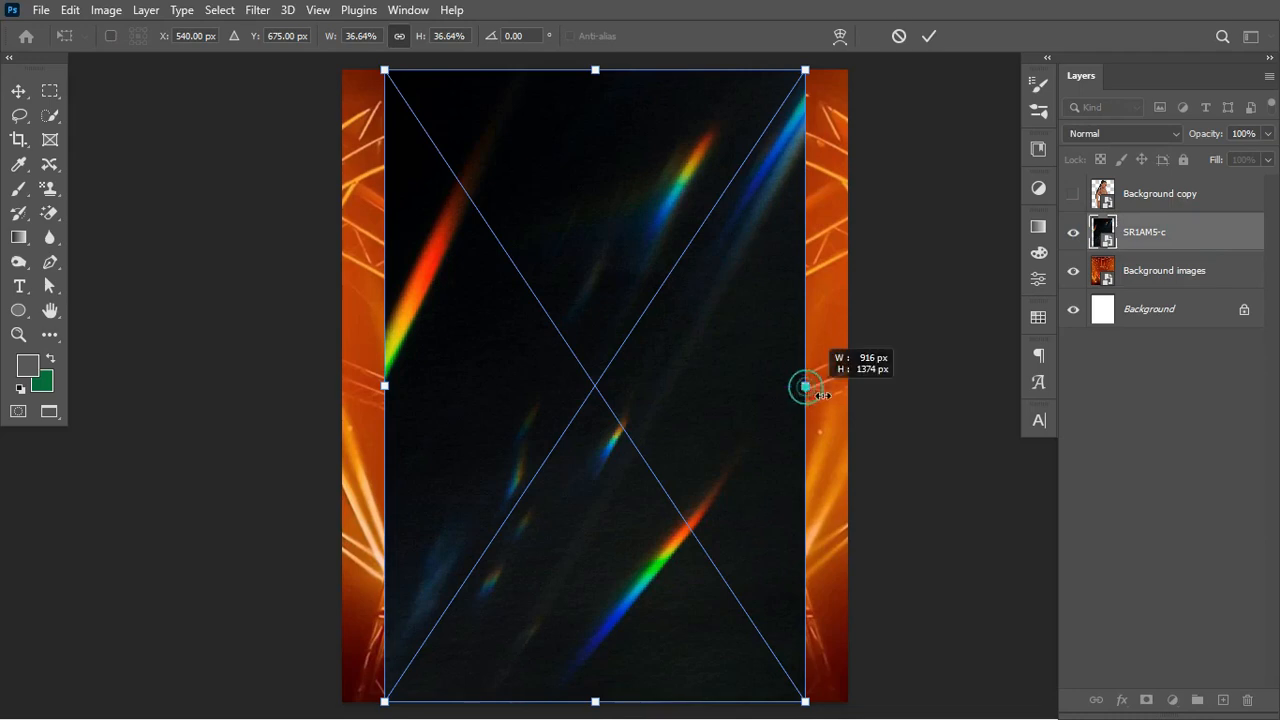
left_click_drag(820, 395, 888, 410)
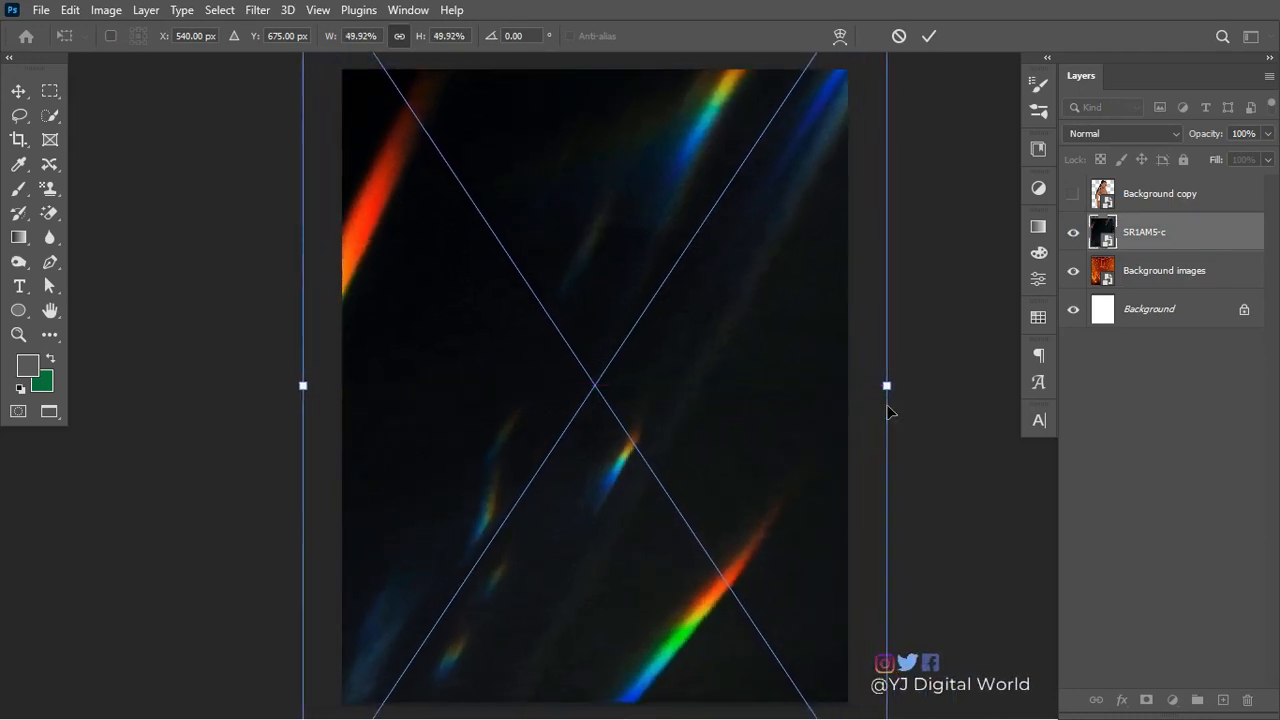
key("Return")
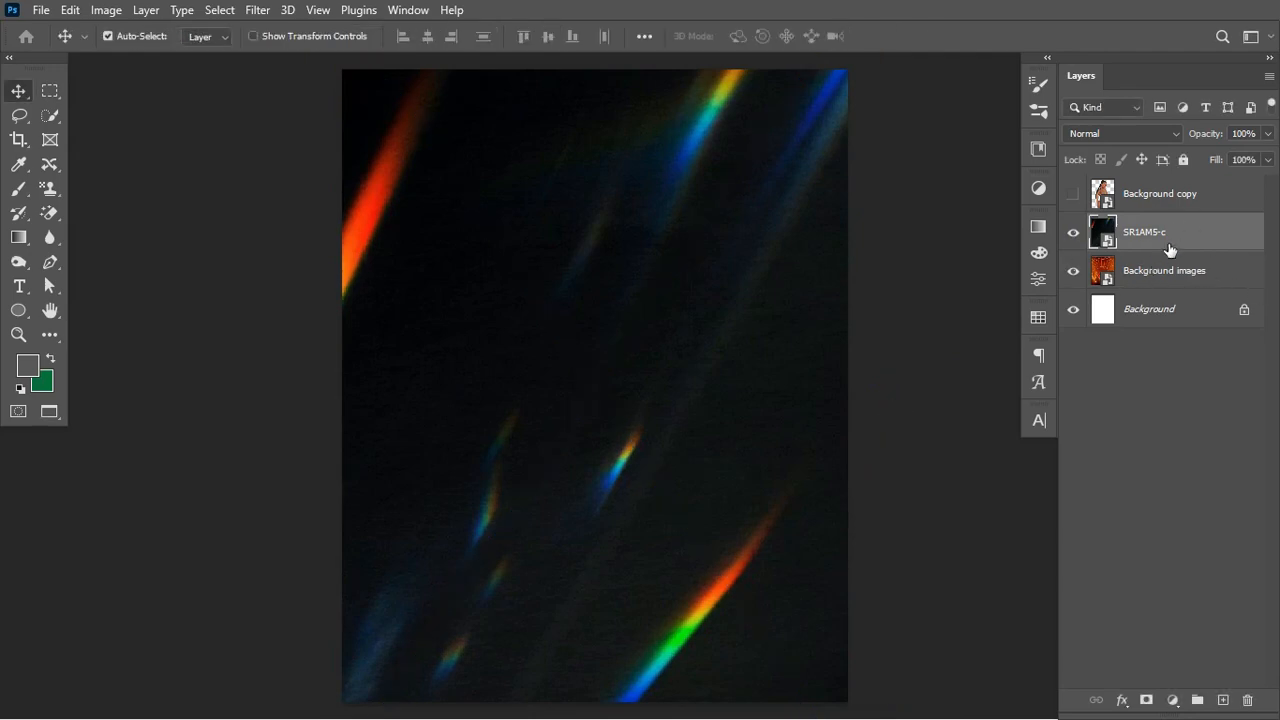
- Hide the SR1AM5-c layer and apply a Gaussian Blur with a radius of about 12.5 pixels to the Background images layer
left_click(1073, 235)
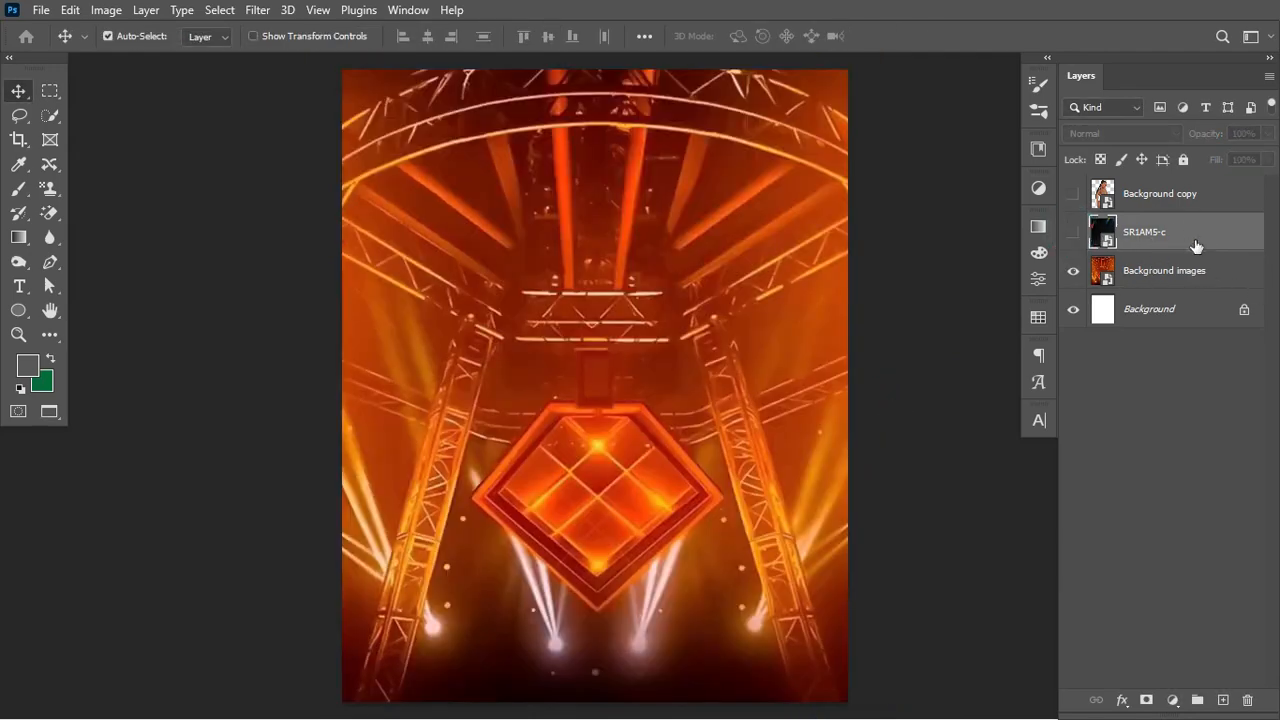
left_click(1191, 284)
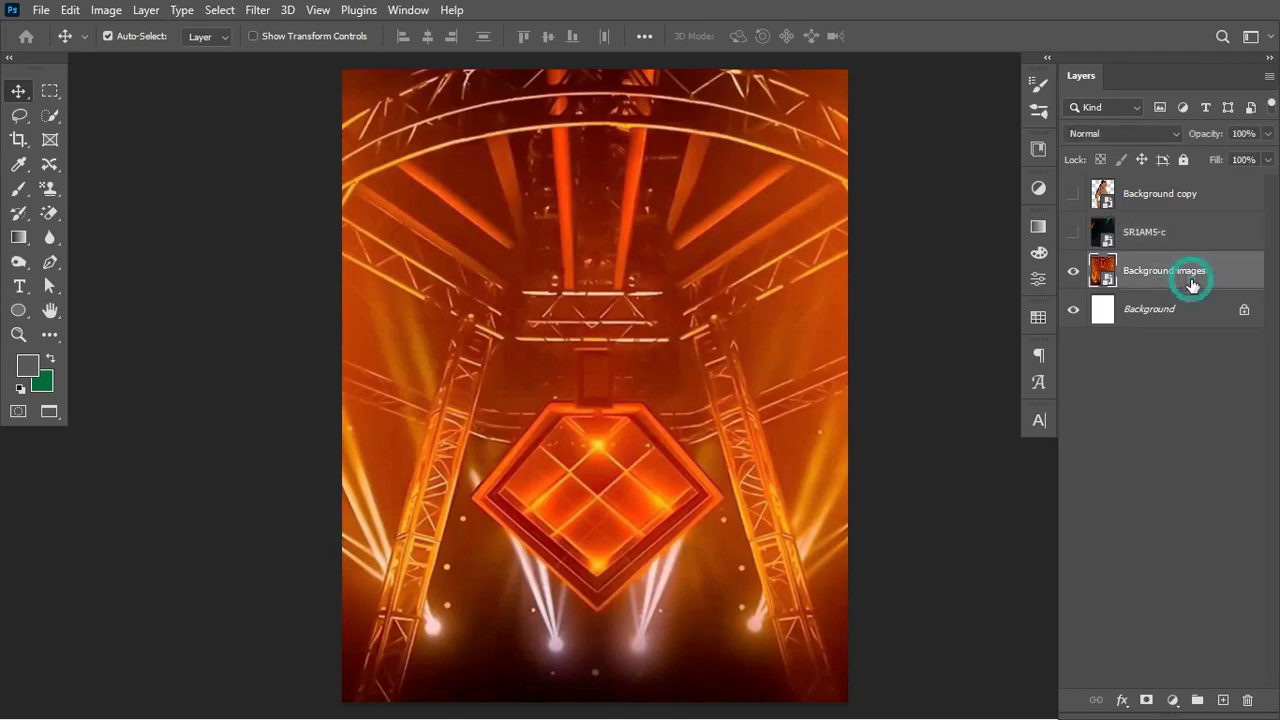
left_click(1073, 271)
left_click(1073, 271)
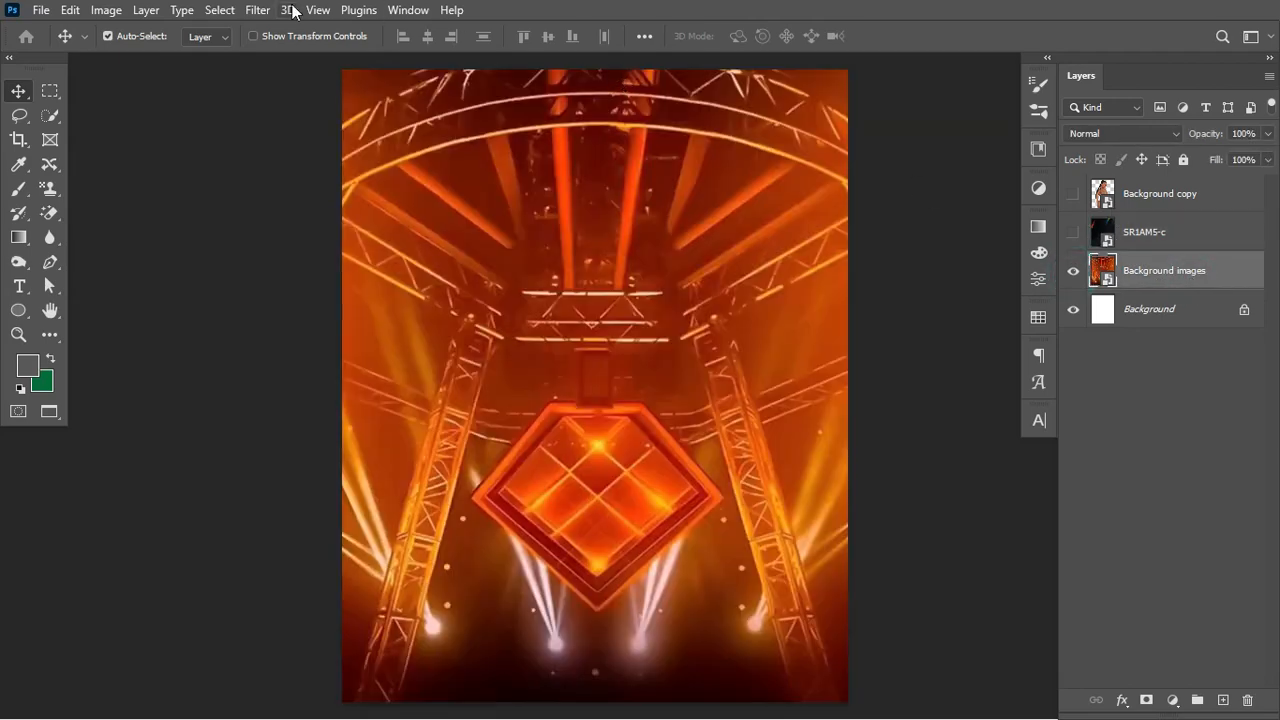
left_click(258, 10)
mouse_move(350, 254)
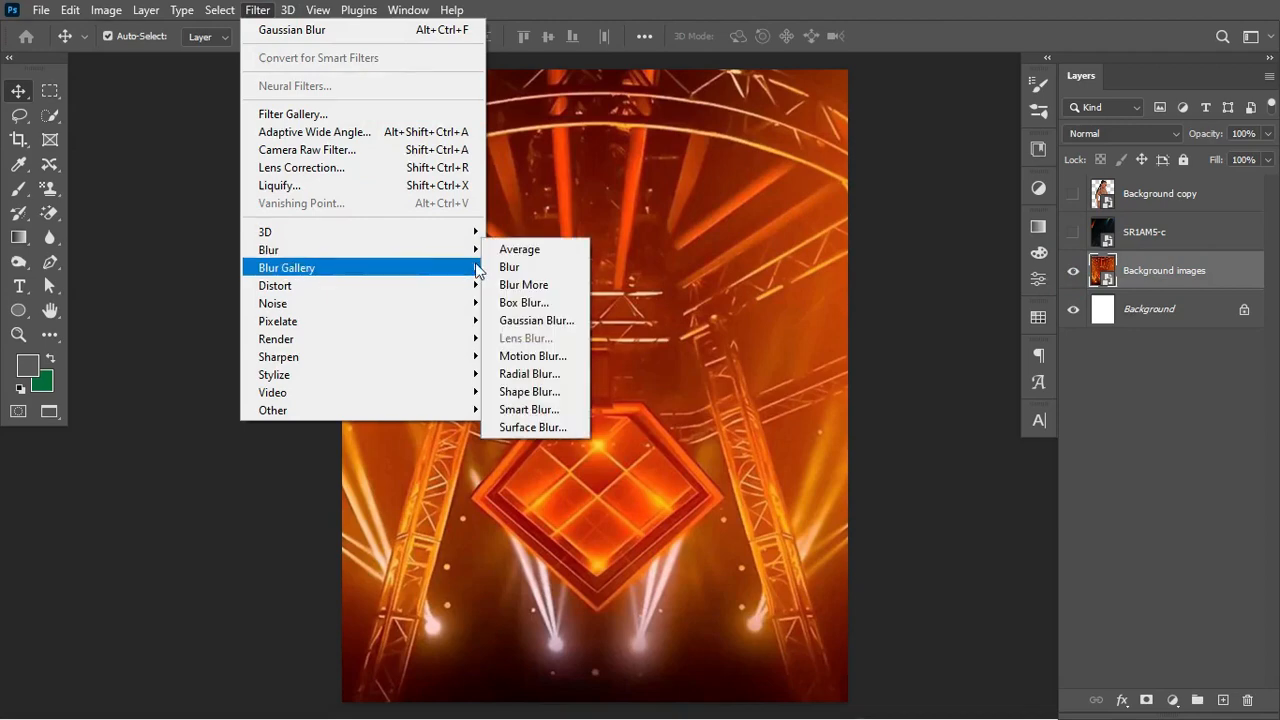
left_click(528, 325)
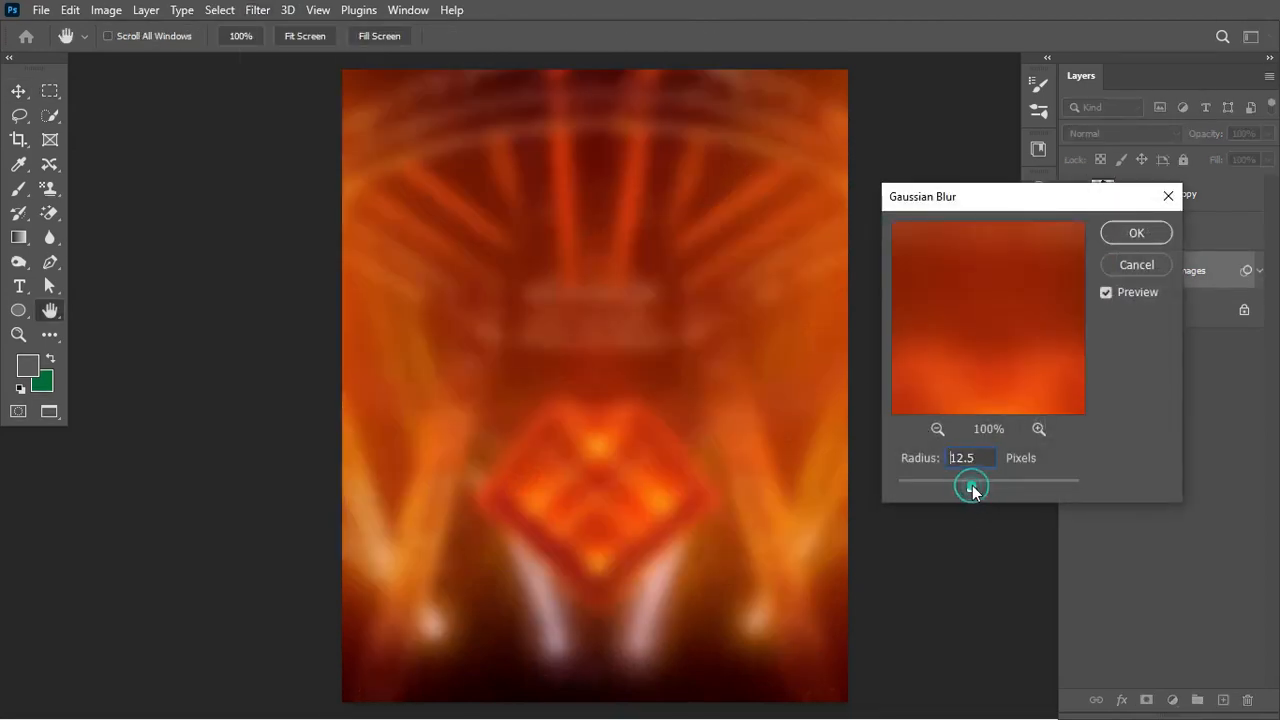
left_click_drag(972, 486, 974, 487)
left_click(1144, 235)
left_click(1258, 272)
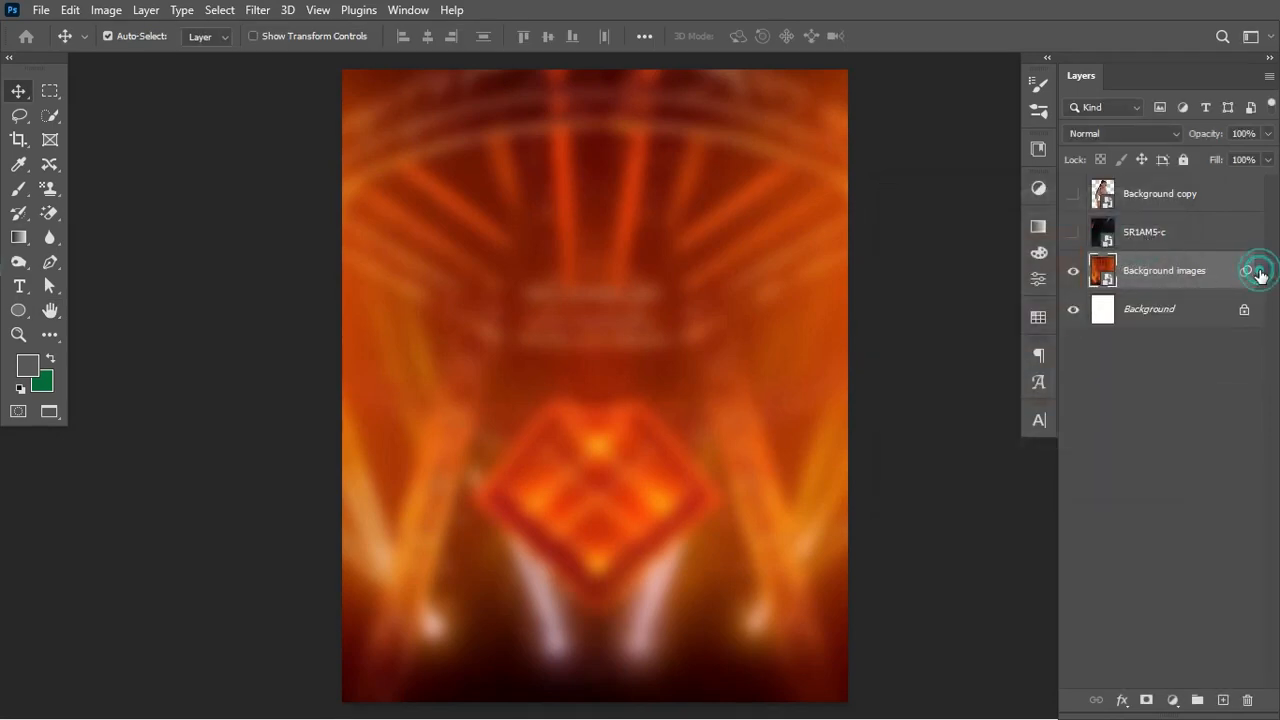
- Show the SR1AM5-c layer again and set its blend mode to Linear Dodge (Add)
left_click(1189, 235)
left_click(1073, 233)
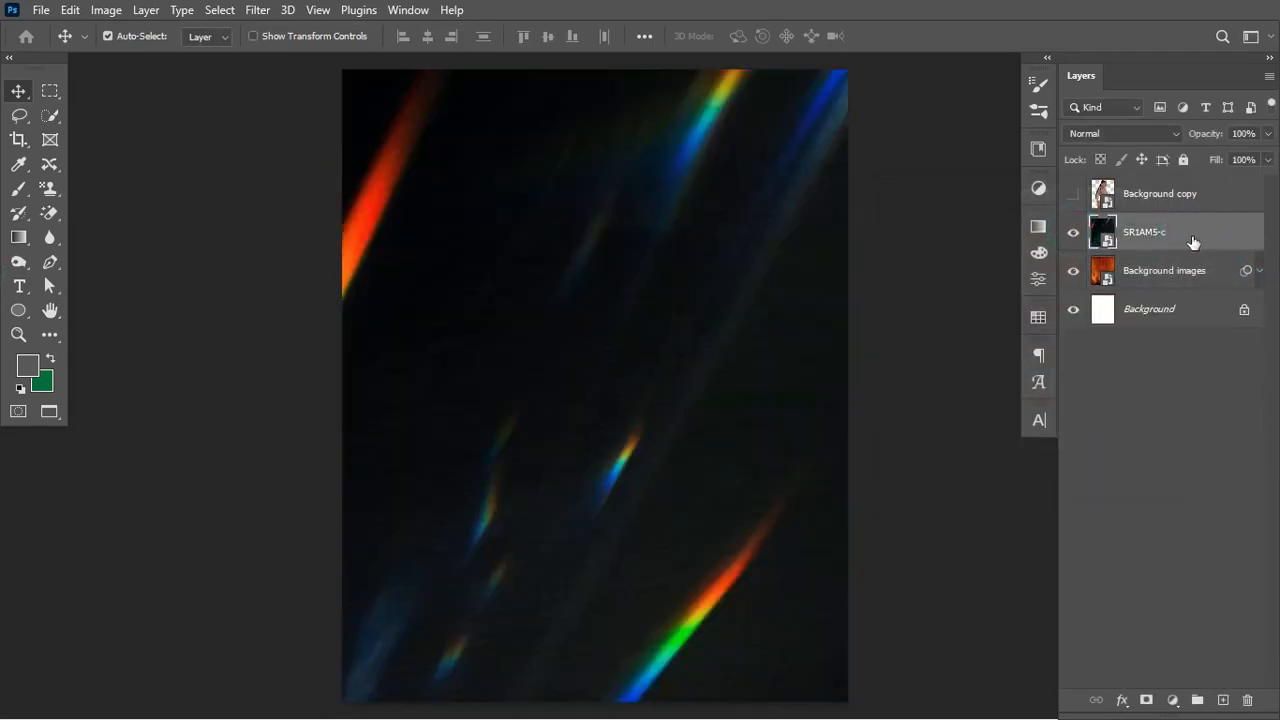
left_click(1171, 132)
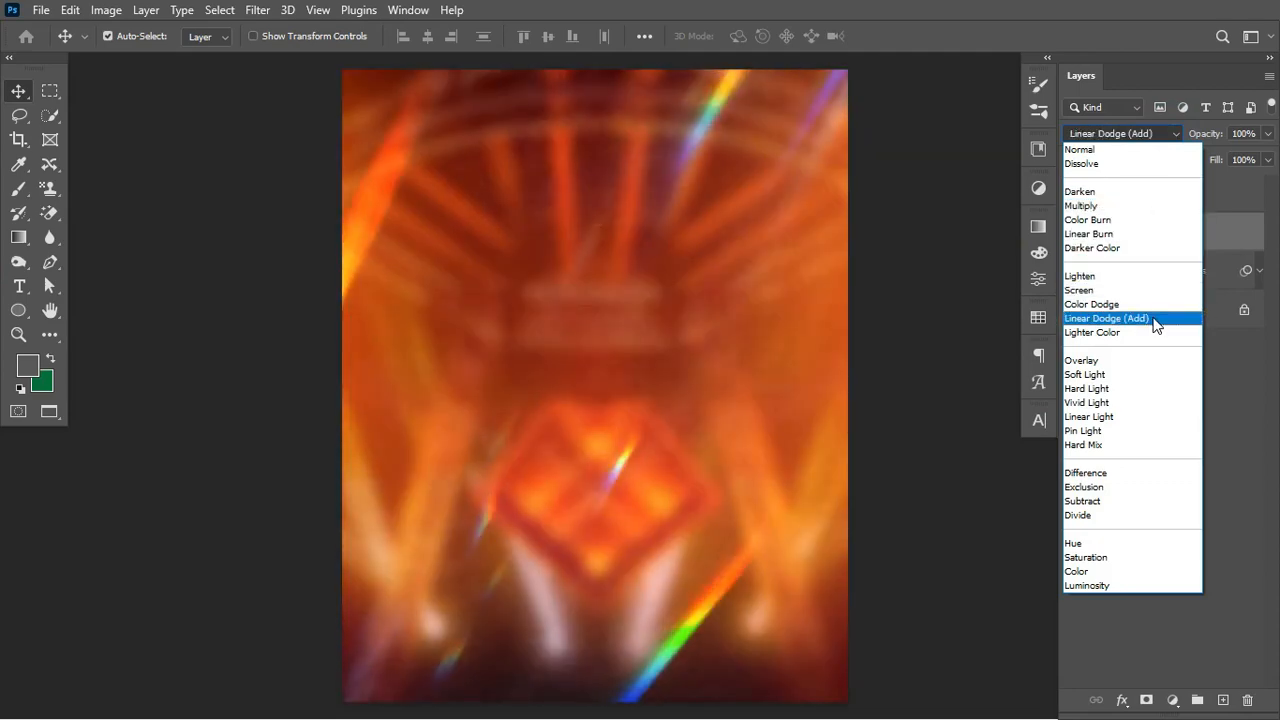
left_click(1154, 319)
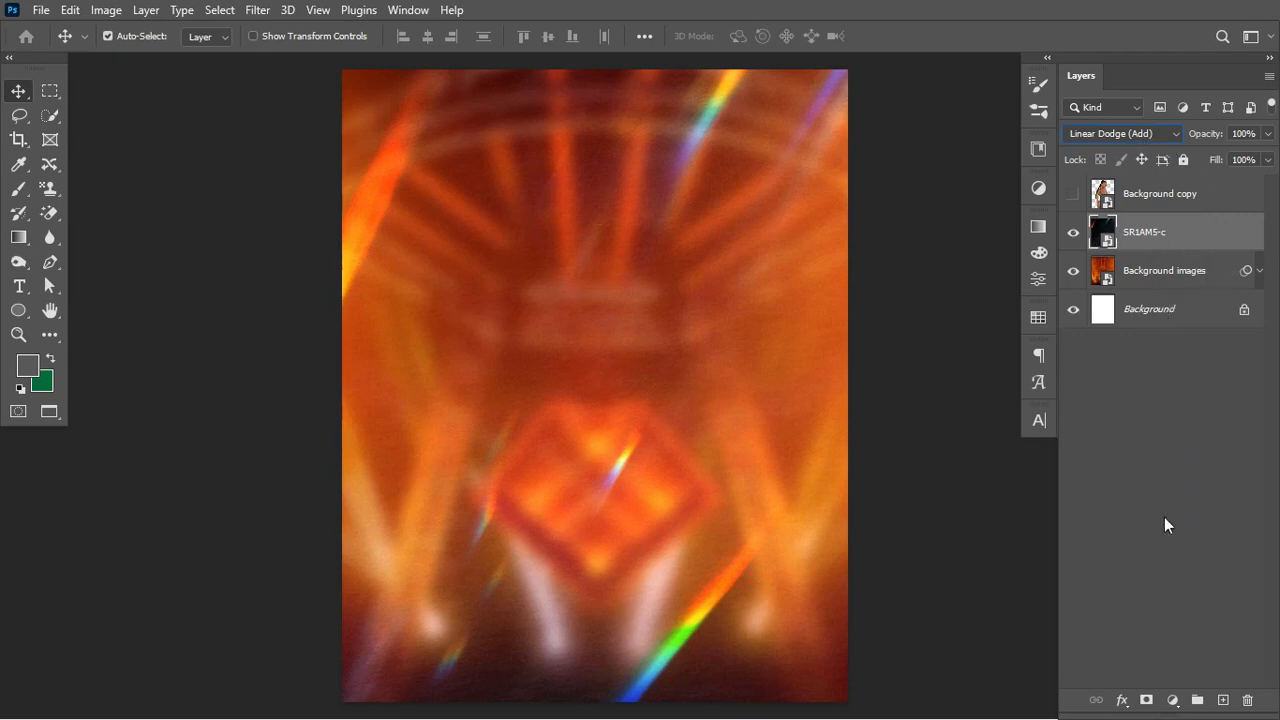
- Add a Curves adjustment above the SR1AM5-c layer, placing the highlight point at input 193, output 189 and lowering the shadows to about input 60, output 35
left_click(1172, 700)
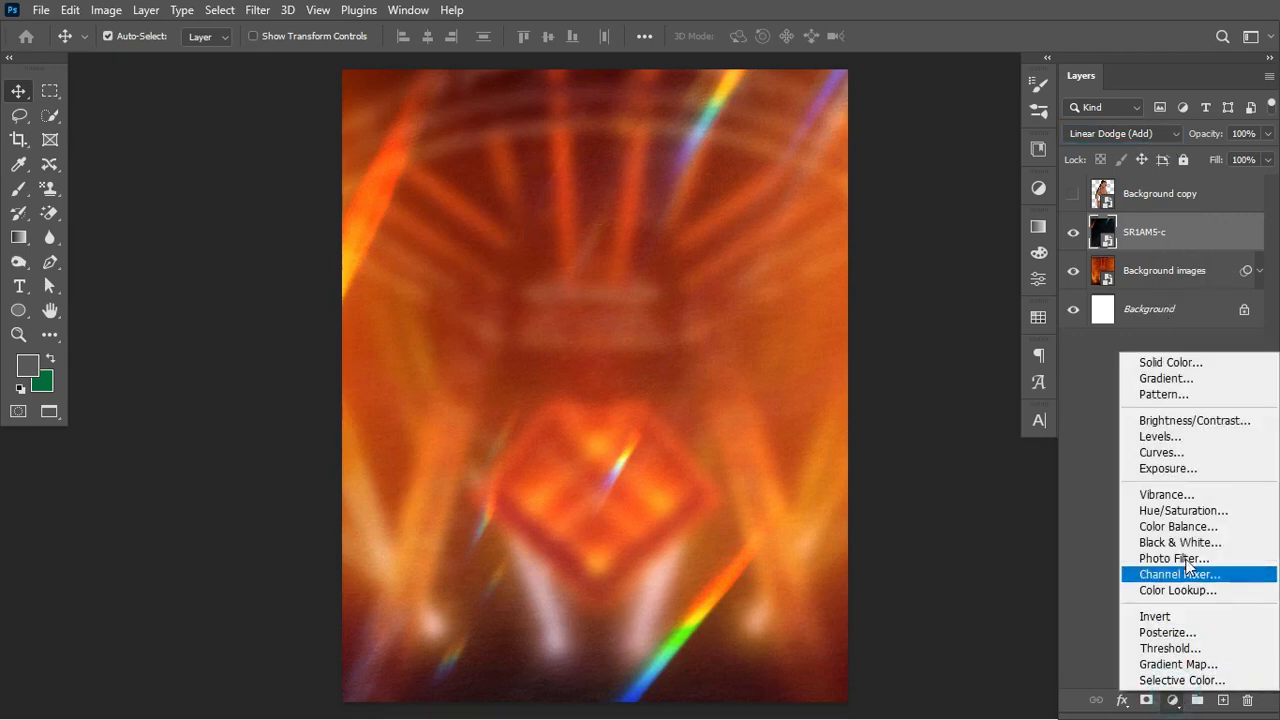
left_click(1180, 452)
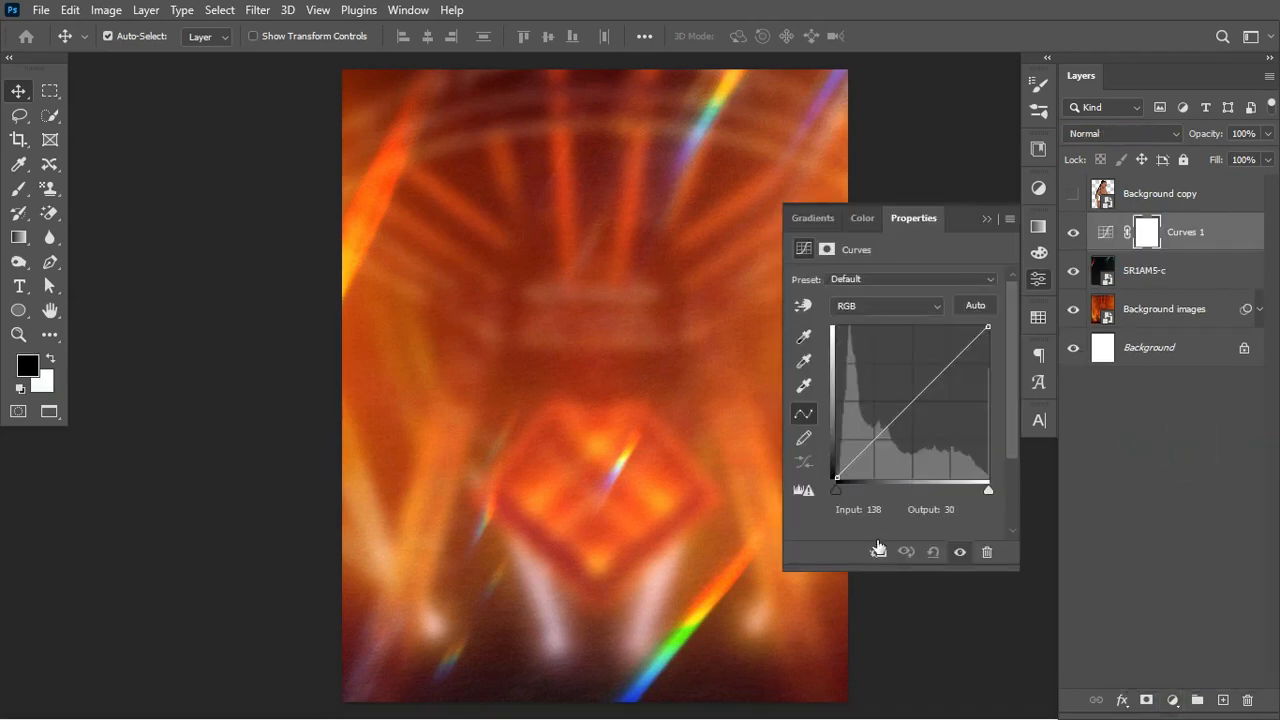
left_click(957, 354)
left_click_drag(957, 354, 954, 362)
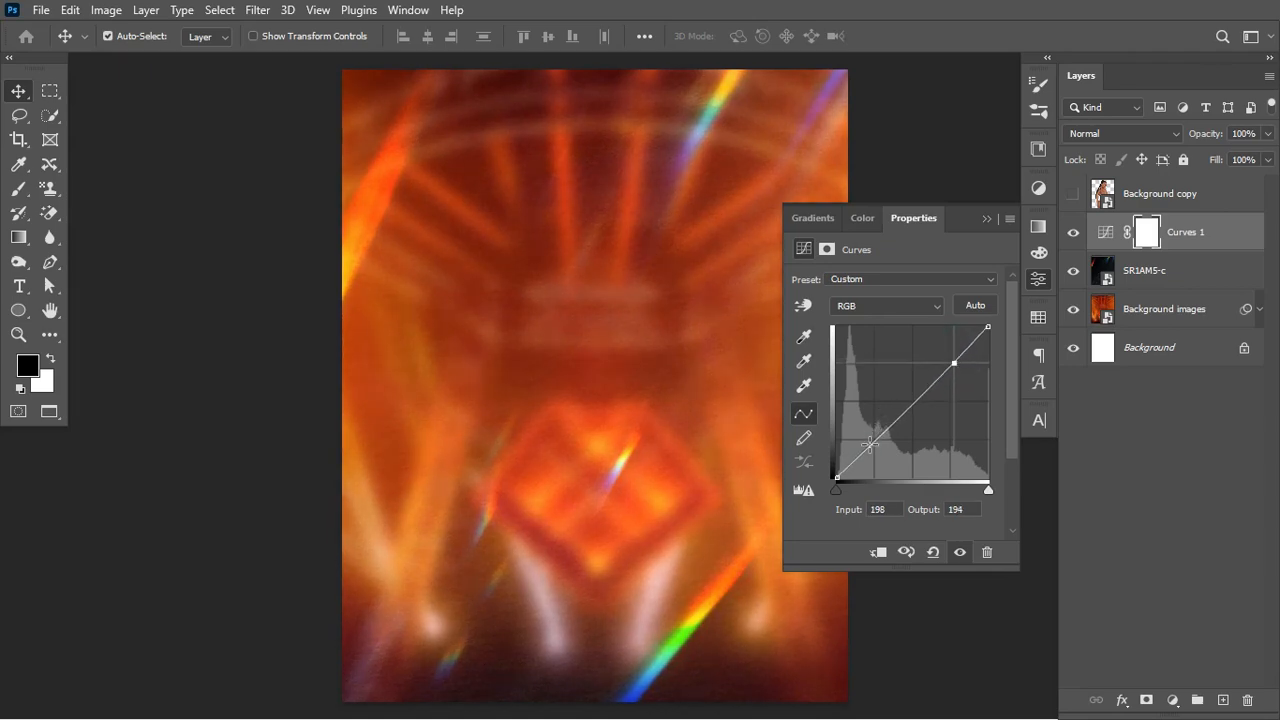
left_click_drag(870, 443, 873, 457)
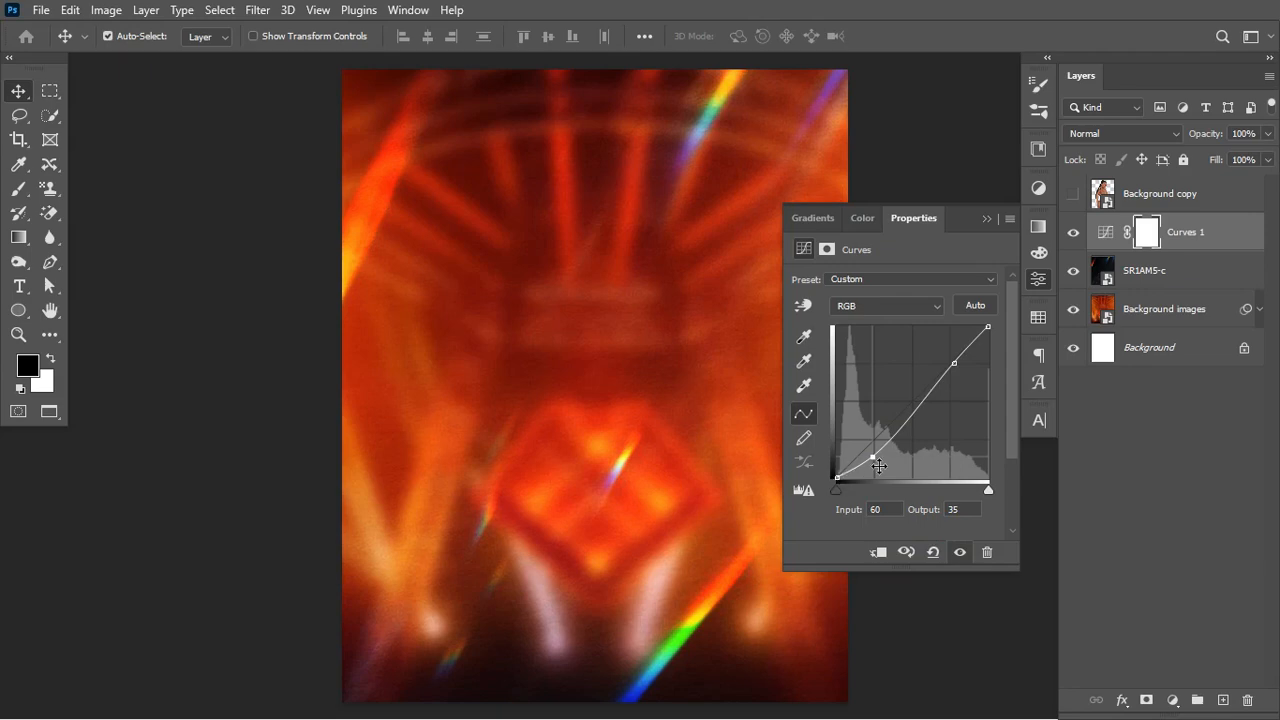
left_click_drag(875, 456, 874, 459)
mouse_move(959, 360)
left_mouse_down()
mouse_move(947, 345)
mouse_move(953, 366)
left_mouse_up()
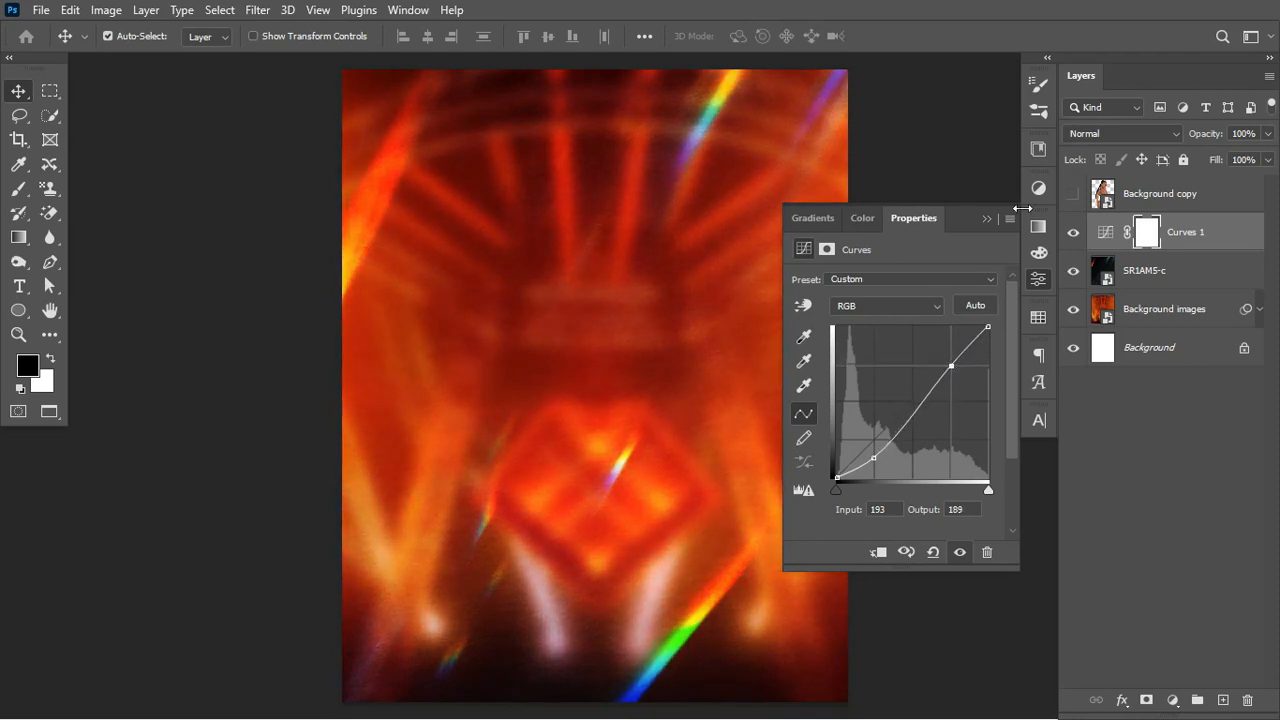
left_click(988, 219)
- Group the Curves 1, SR1AM5-c and Background images layers and name the group BG
left_click(1224, 243)
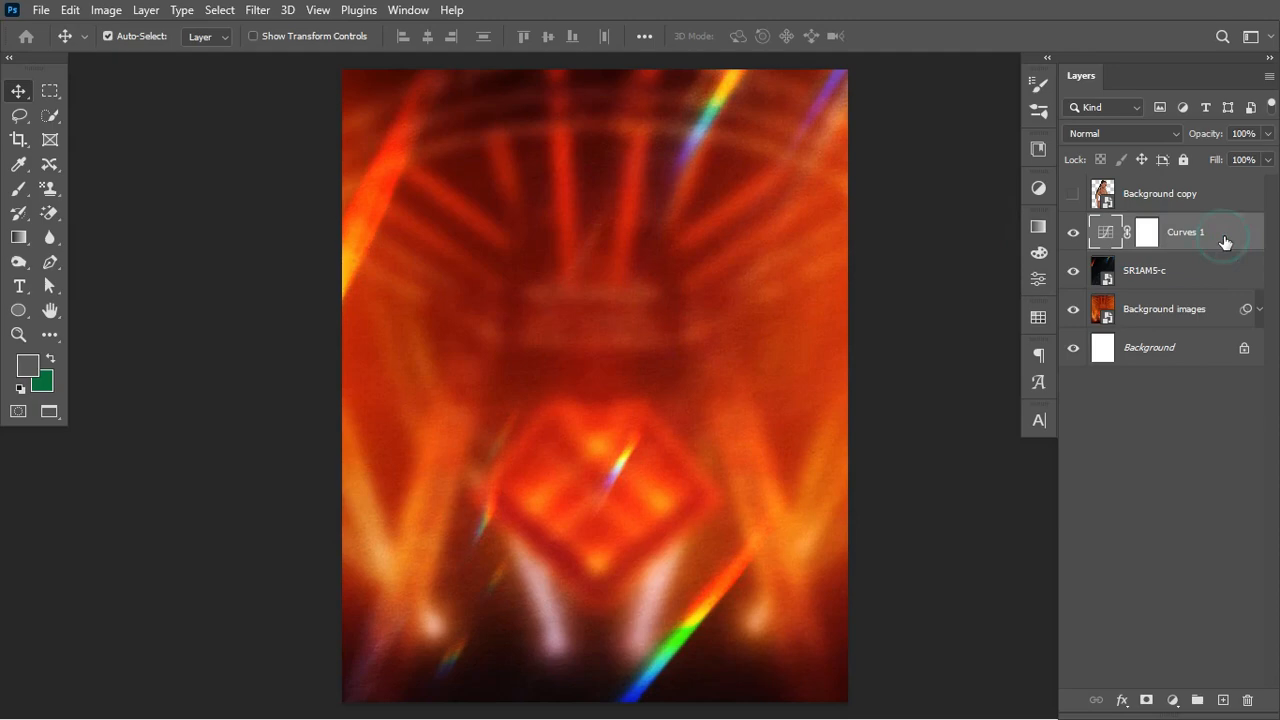
left_click(1213, 313, "shift")
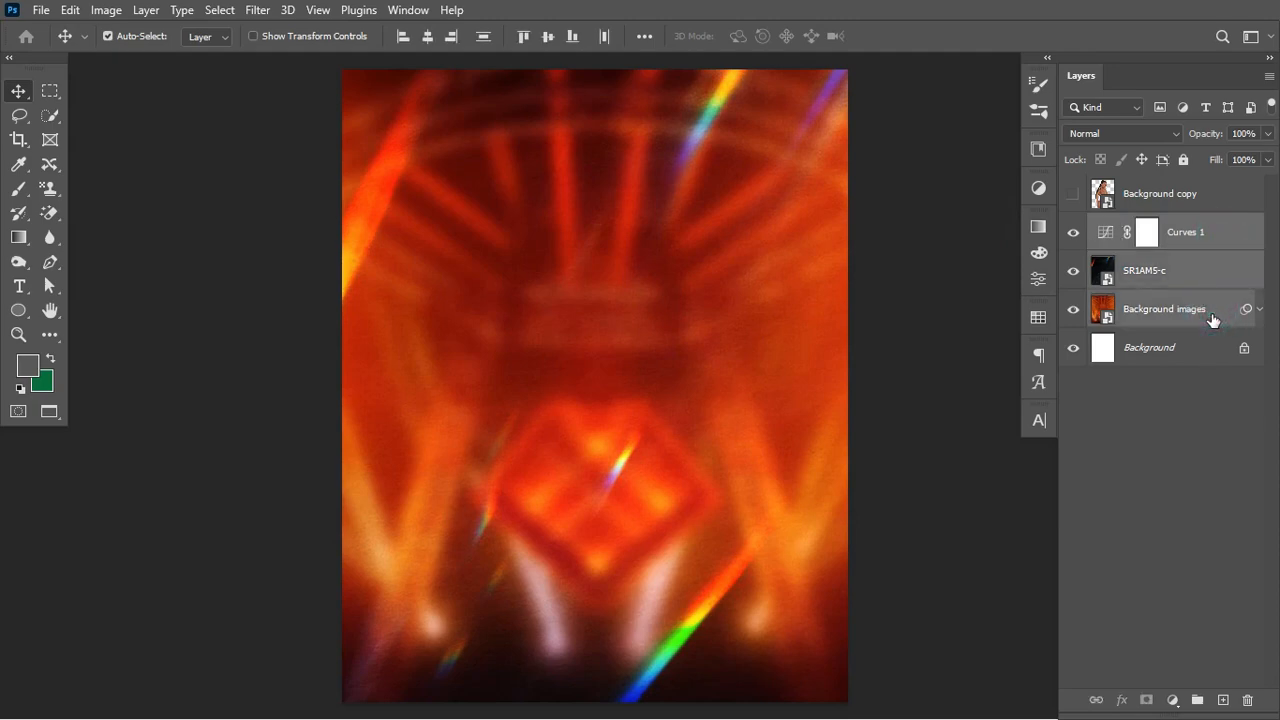
key("ctrl+g")
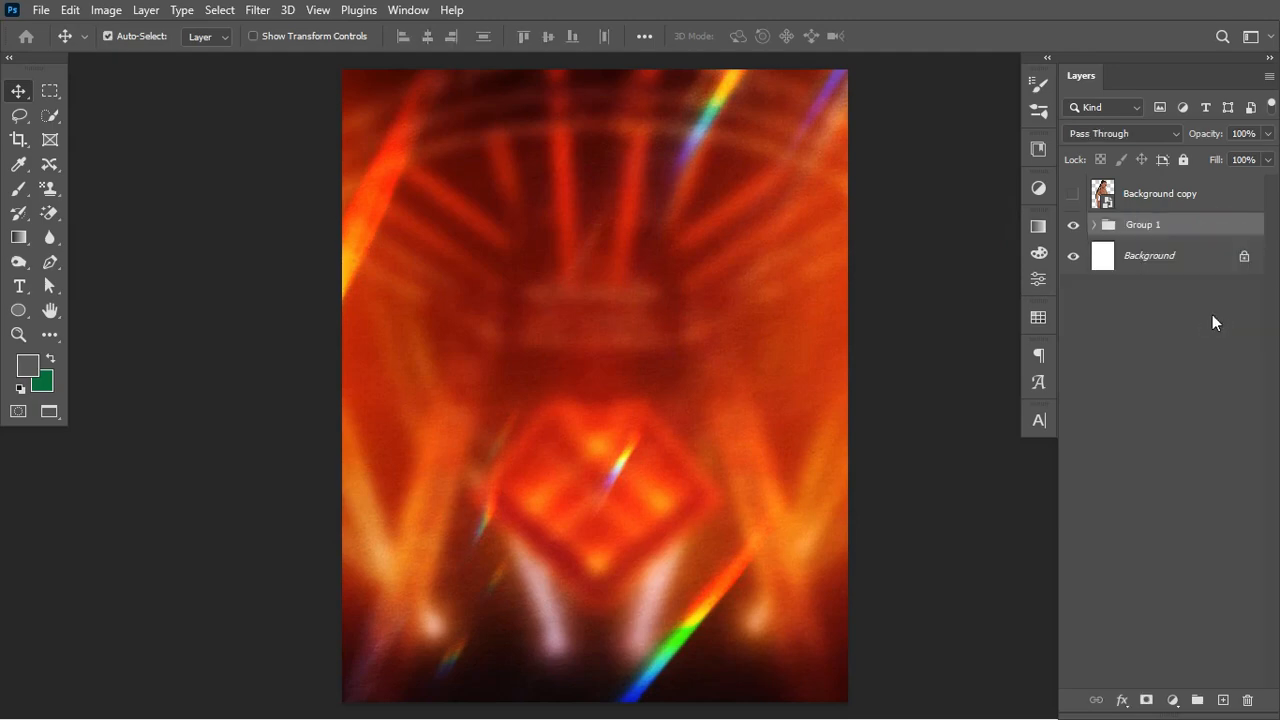
left_click(1147, 231)
double_click(1149, 231)
type("BG")
key("Return")
- Show the Background copy layer and open it in the Camera Raw Filter with a side-by-side before/after view at 66.7%
left_click(1074, 195)
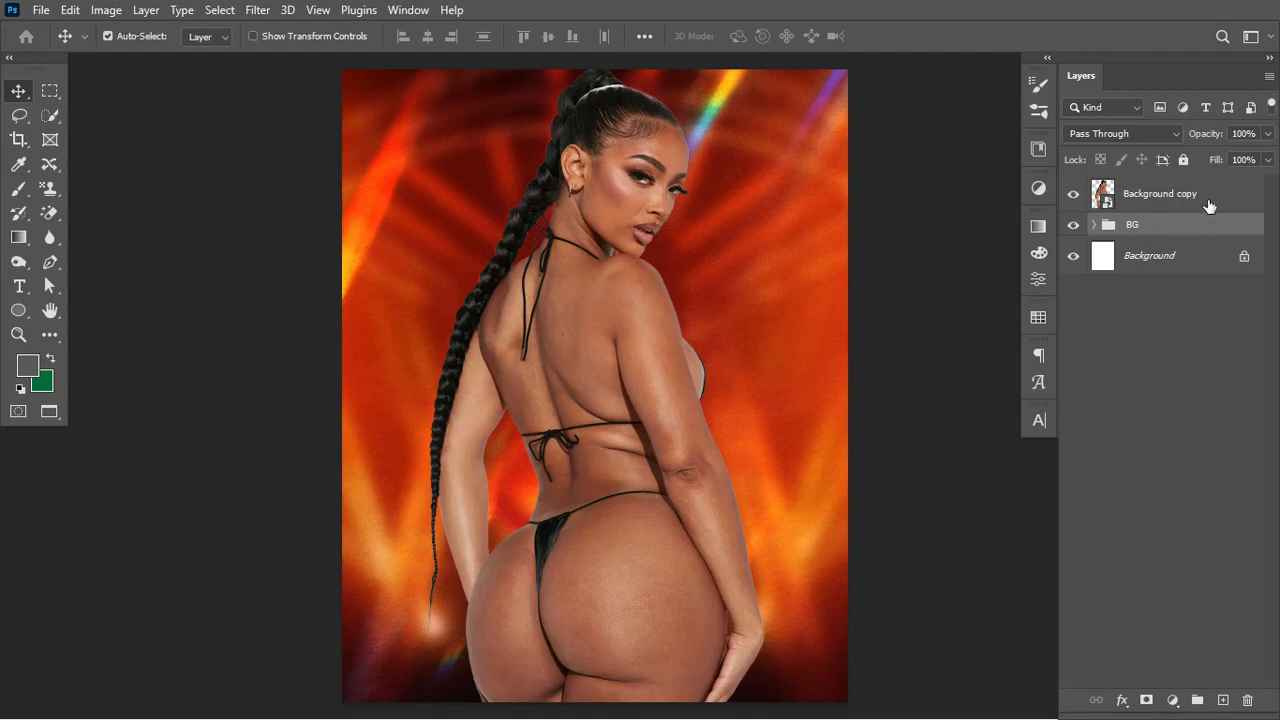
left_click(1207, 199)
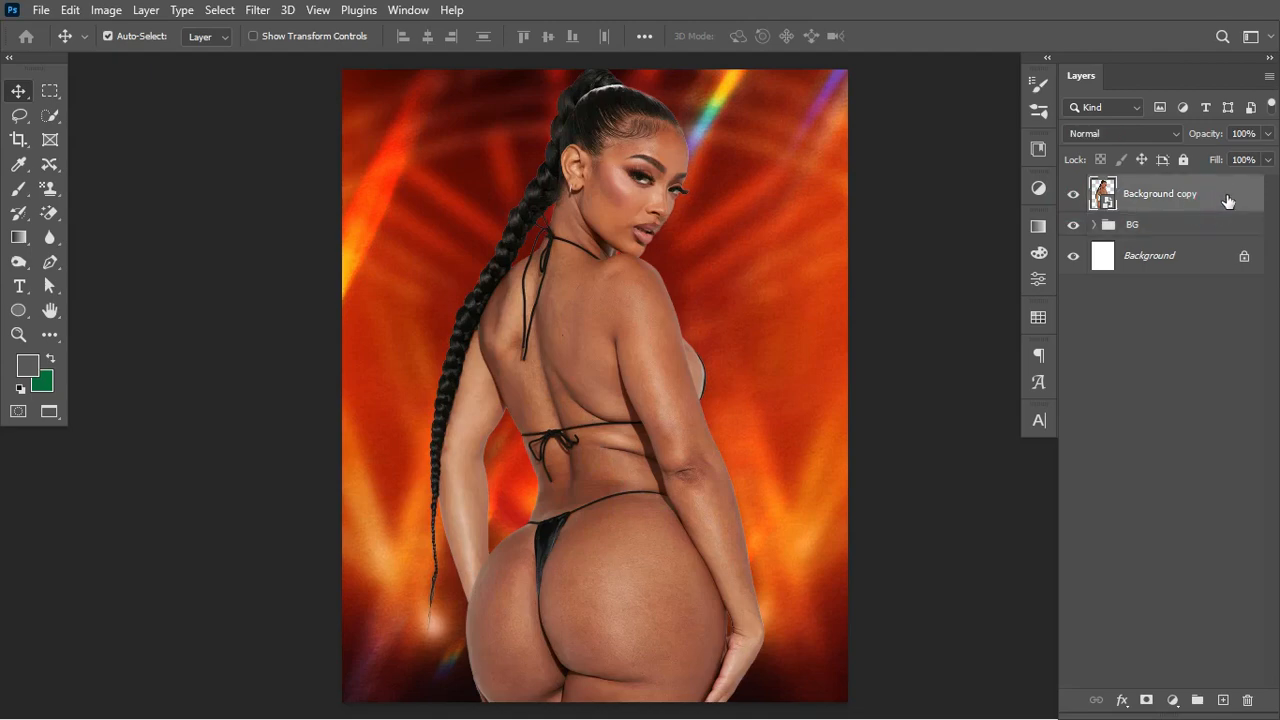
right_click(1220, 195)
left_click(1100, 222)
left_click(256, 11)
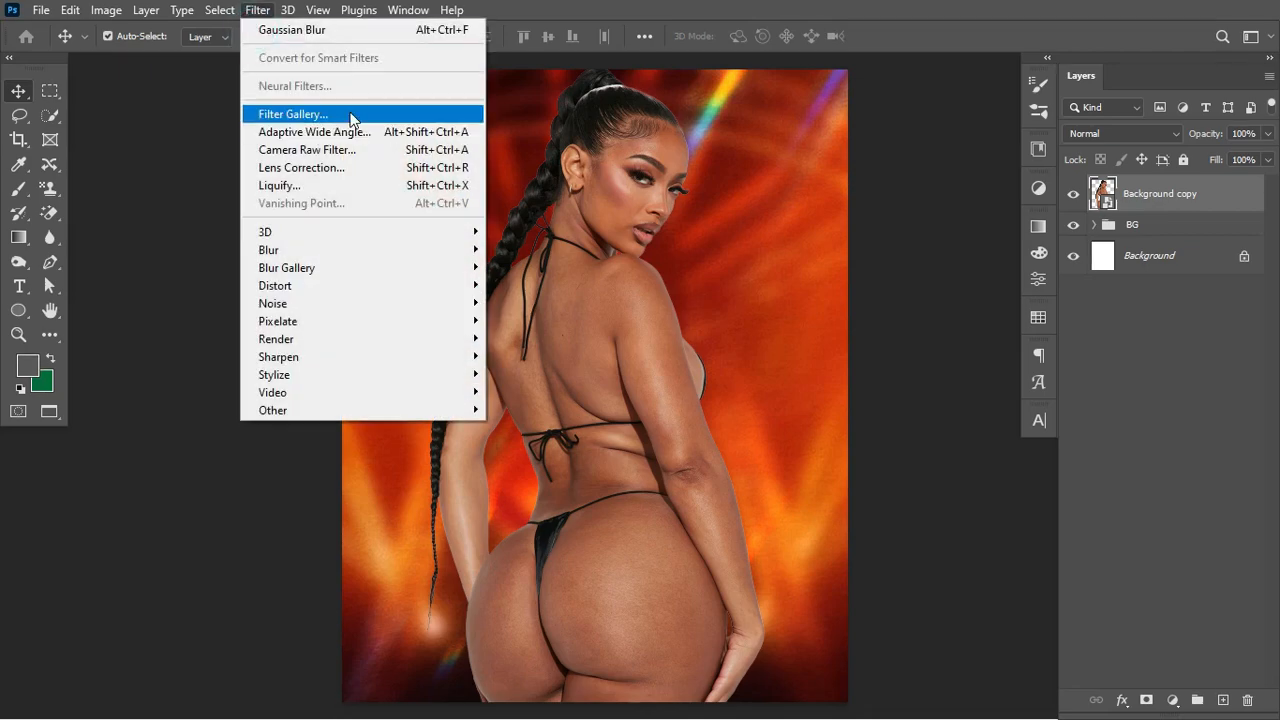
left_click(310, 151)
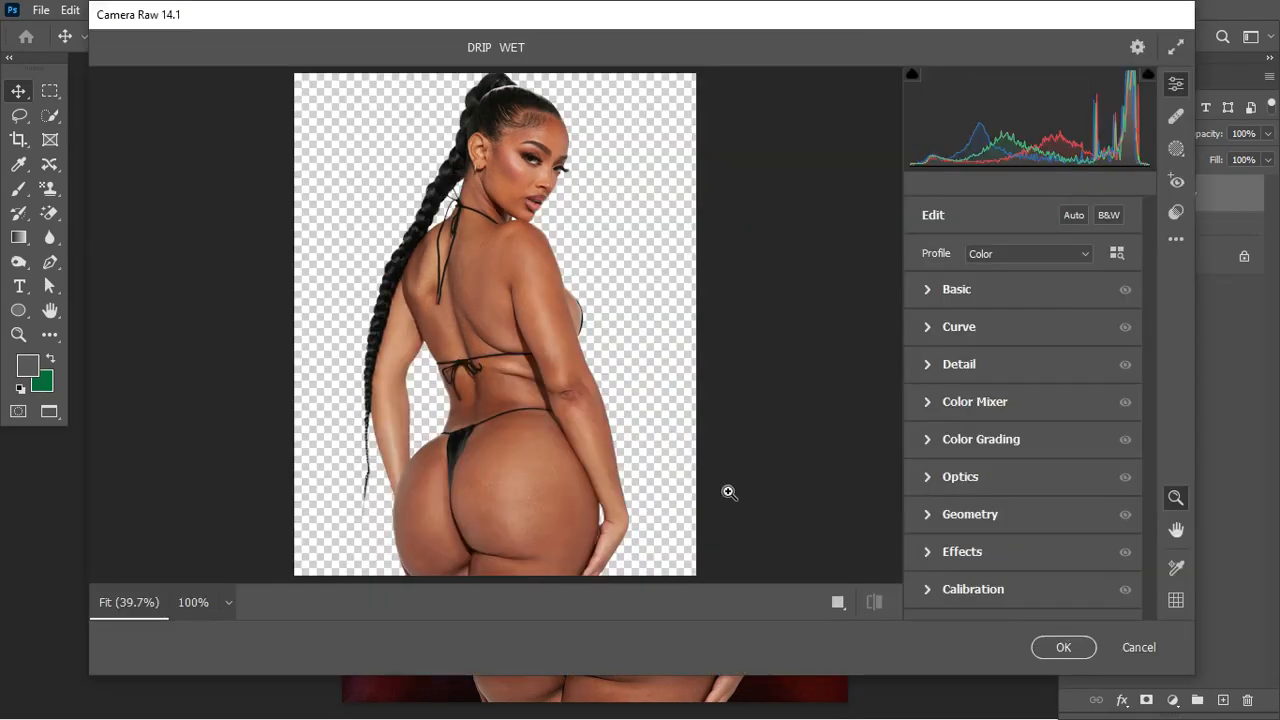
left_click(838, 603)
key("ctrl+plus")
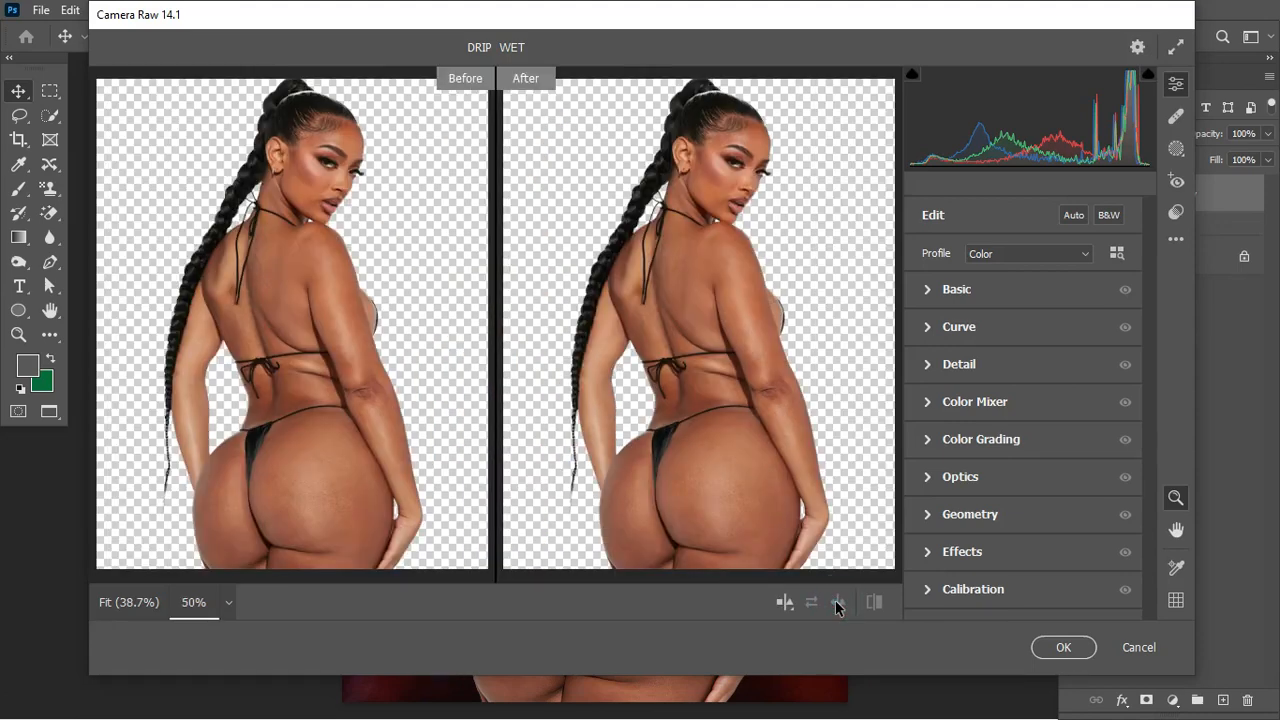
scroll(762, 390, "up", 1)
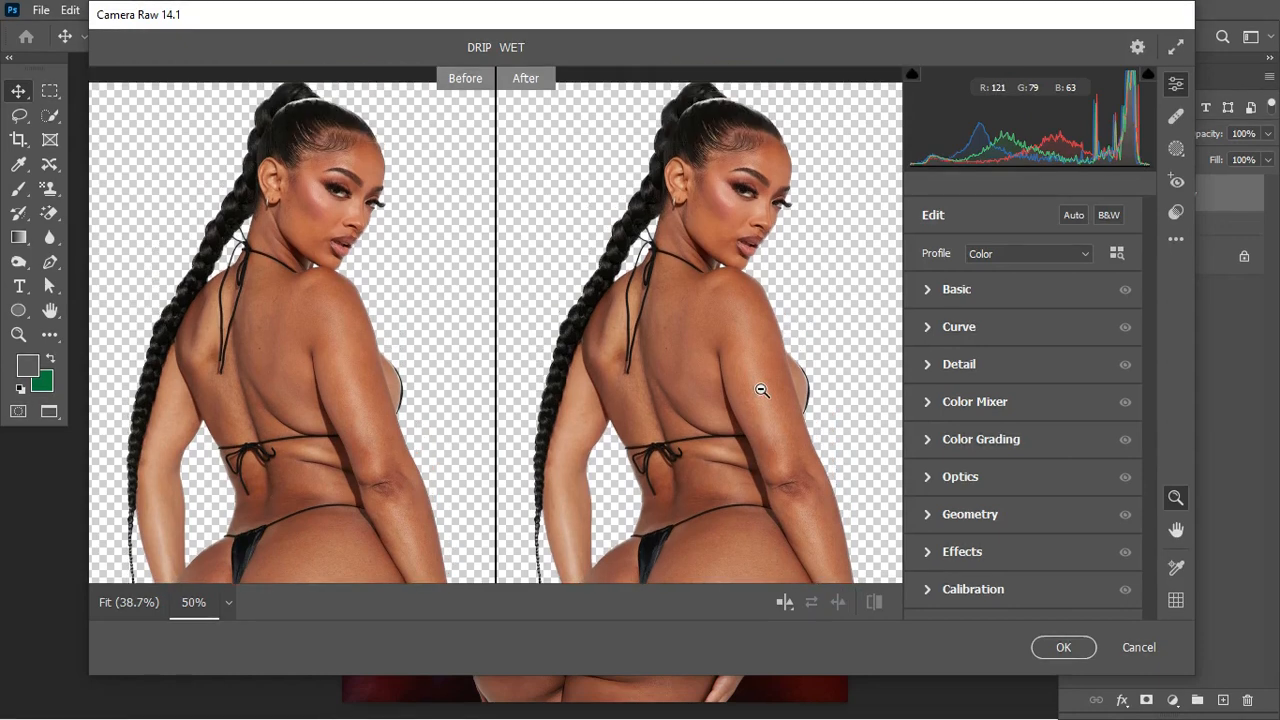
key("ctrl+plus")
scroll(762, 390, "up", 2)
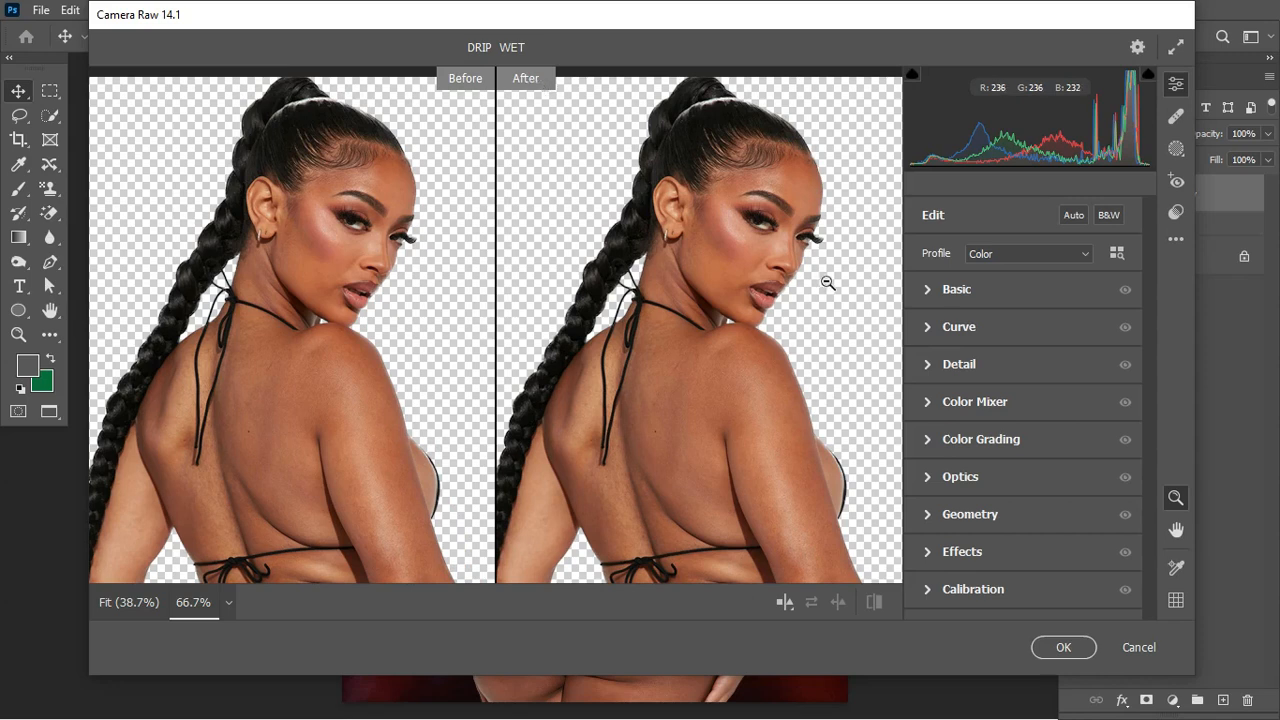
- In the Basic adjustments, raise Exposure to +0.45, Contrast to +16 and Highlights to +32
left_click(930, 292)
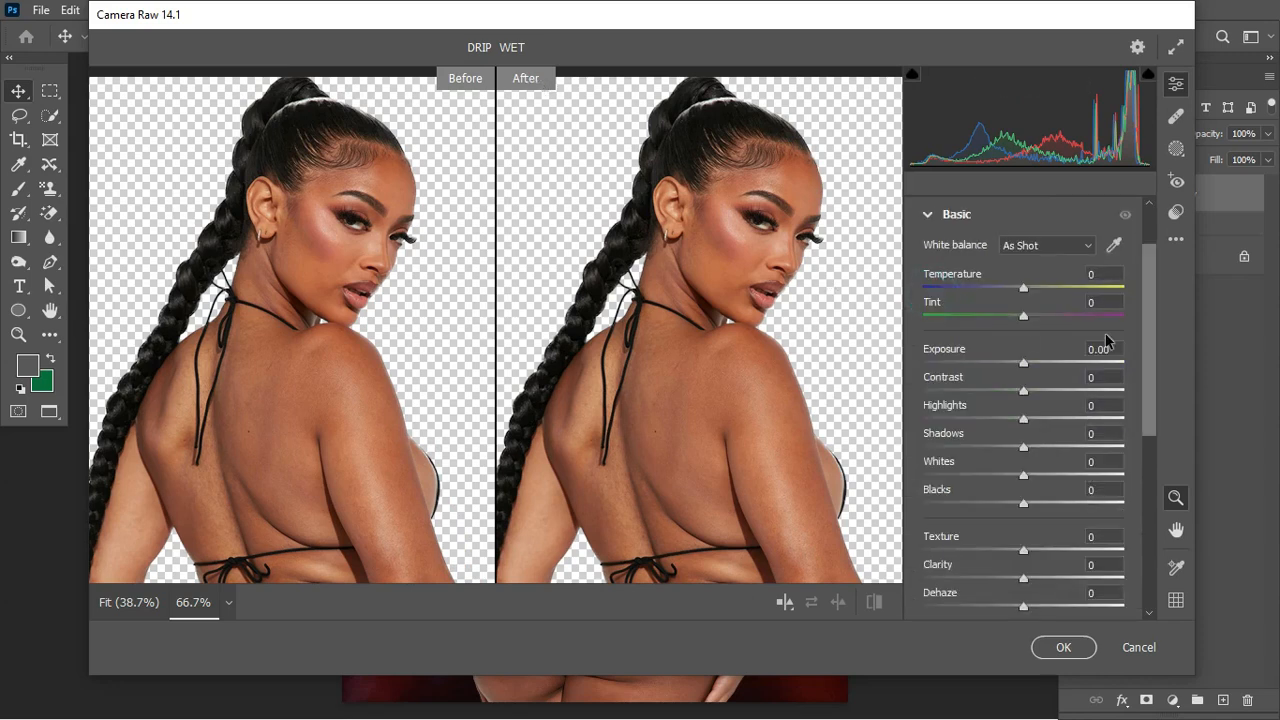
left_click_drag(1153, 374, 1157, 405)
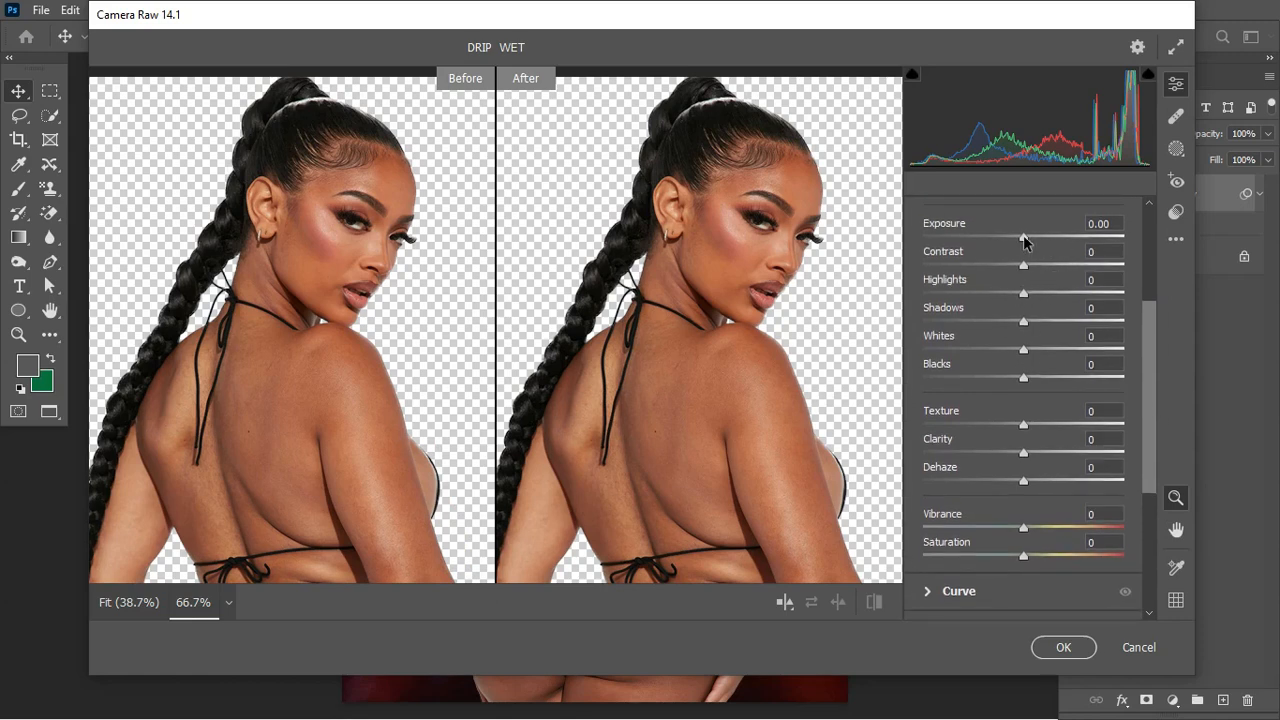
left_click_drag(1024, 240, 1055, 297)
left_click(1024, 270)
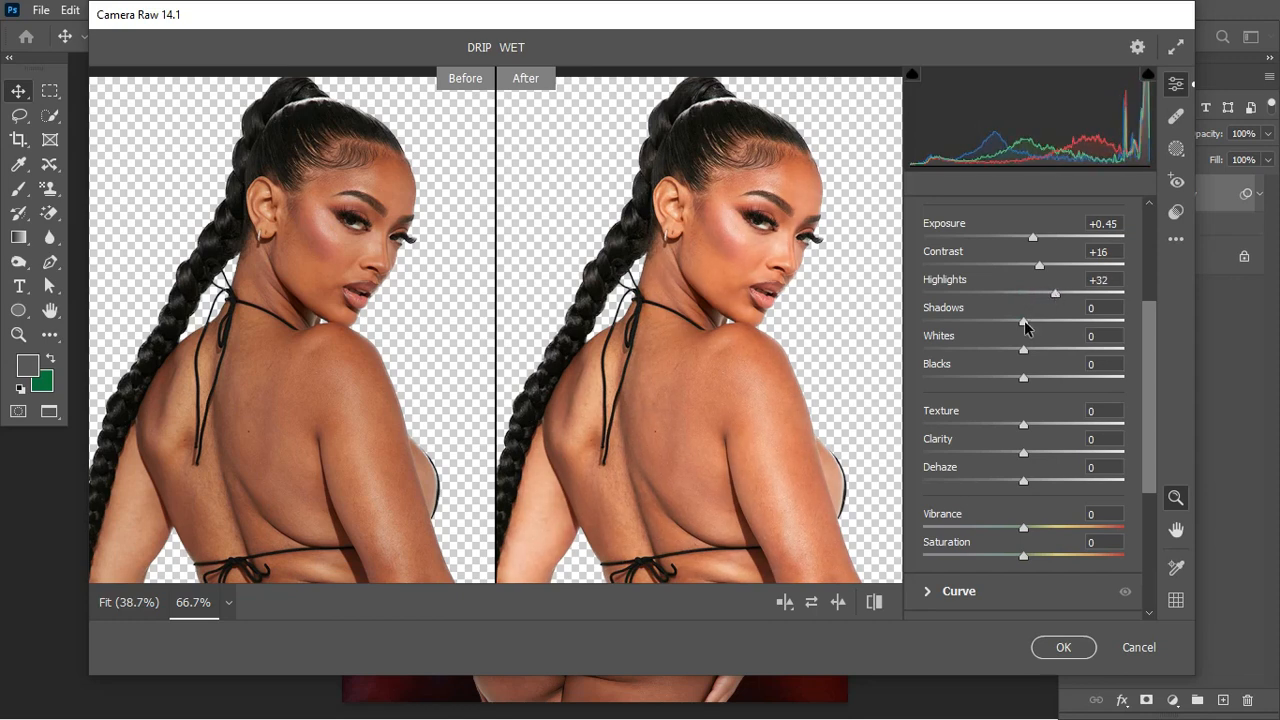
- Set Shadows to -6, Whites to +29, Blacks to -7, Texture to +48 and Clarity to +19
left_click_drag(1024, 320, 1018, 322)
left_click_drag(1024, 352, 1015, 385)
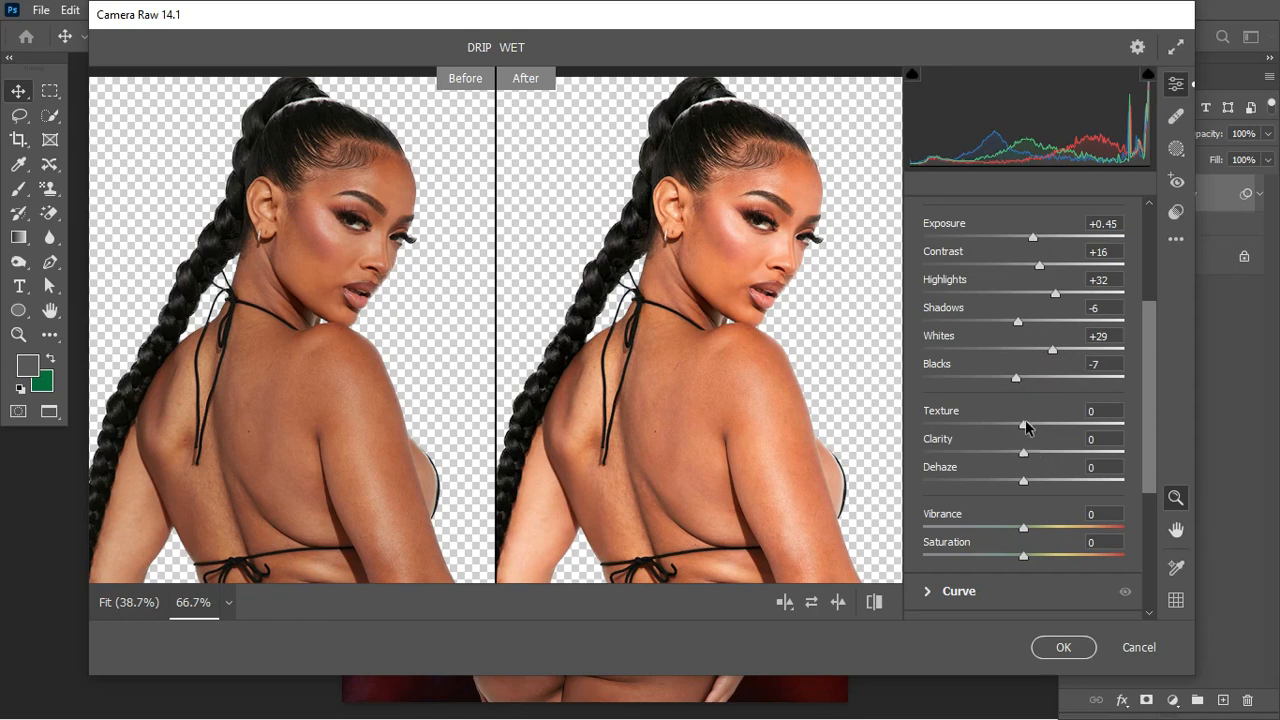
left_click_drag(1025, 423, 1042, 457)
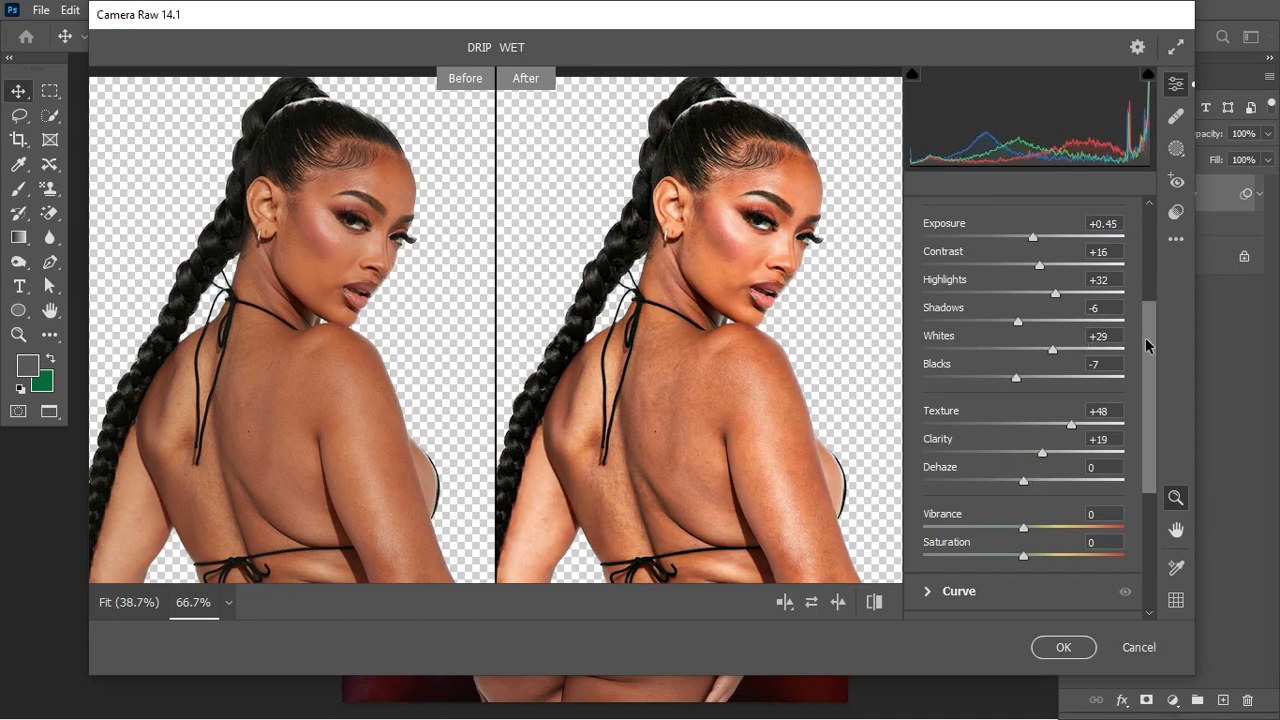
- In the Detail adjustments, set Sharpening to 102 and Noise Reduction to 14, and apply the Camera Raw Filter
left_click_drag(1147, 340, 1148, 440)
left_click(928, 485)
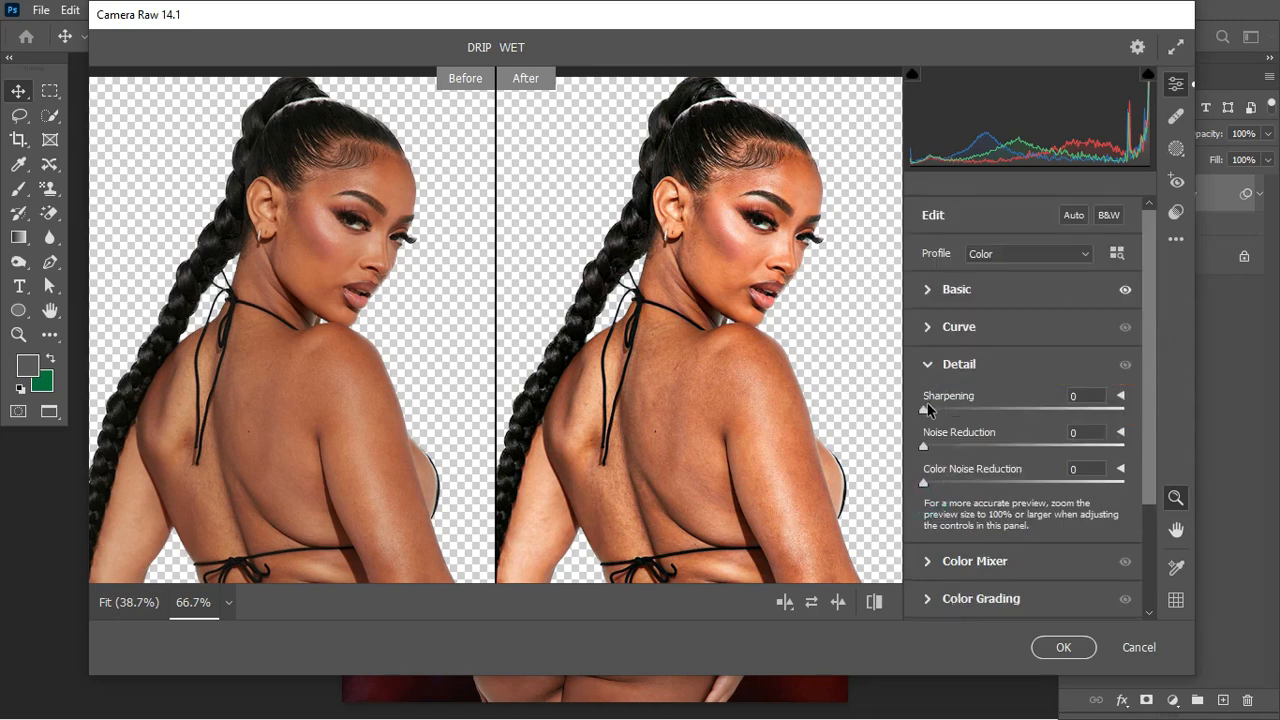
left_click_drag(923, 408, 1066, 432)
left_click_drag(921, 446, 950, 453)
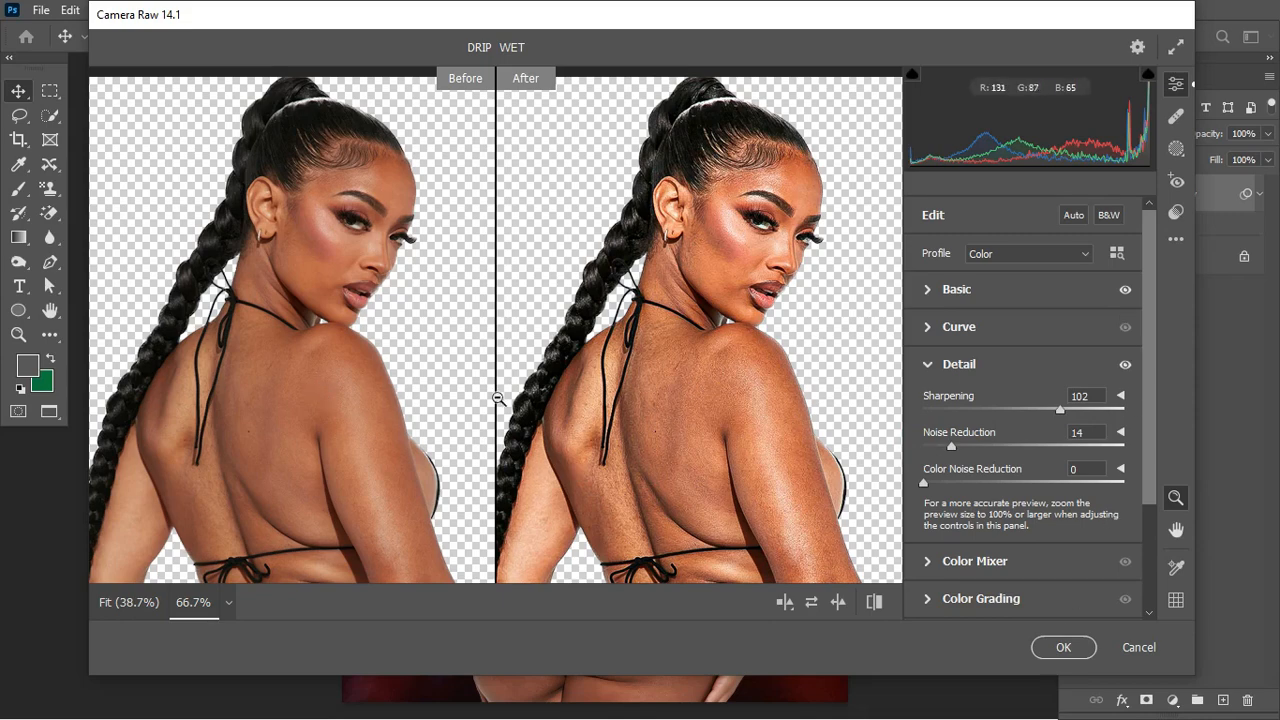
left_click(1080, 655)
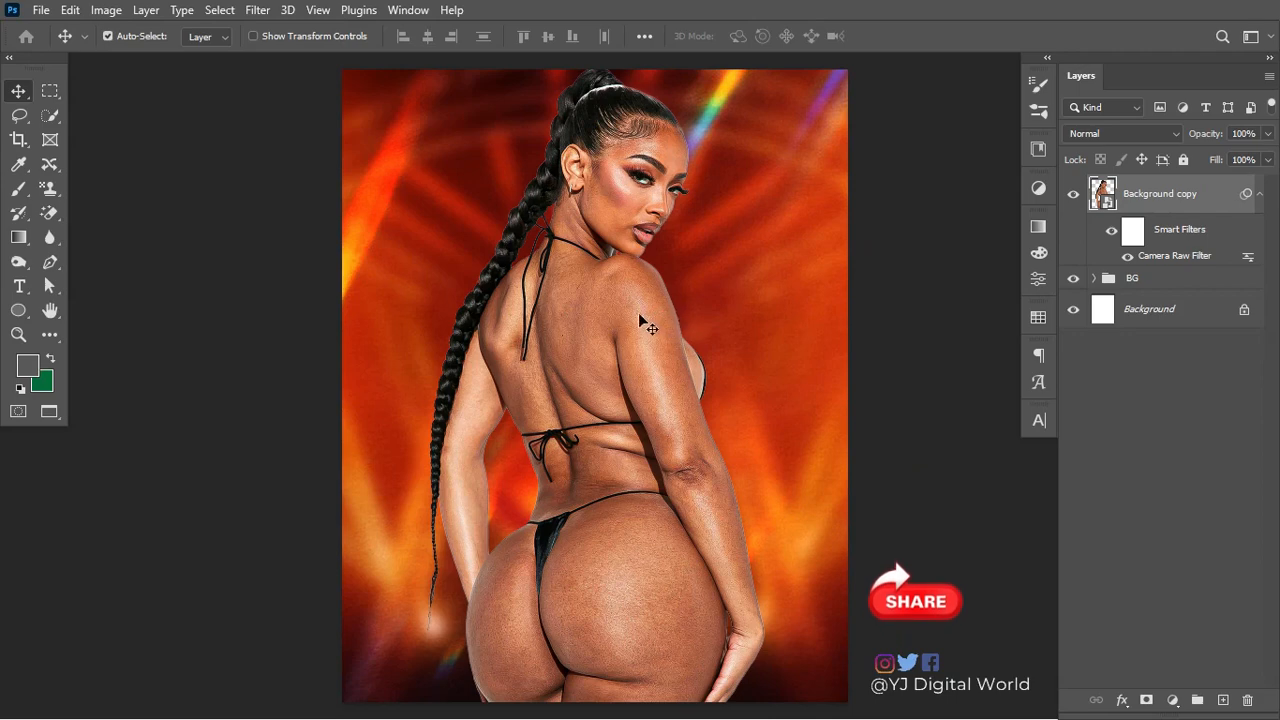
- Review the Basic settings of the Camera Raw Filter on the Background copy layer without changing them, and collapse the layer's smart filter list
double_click(1170, 257)
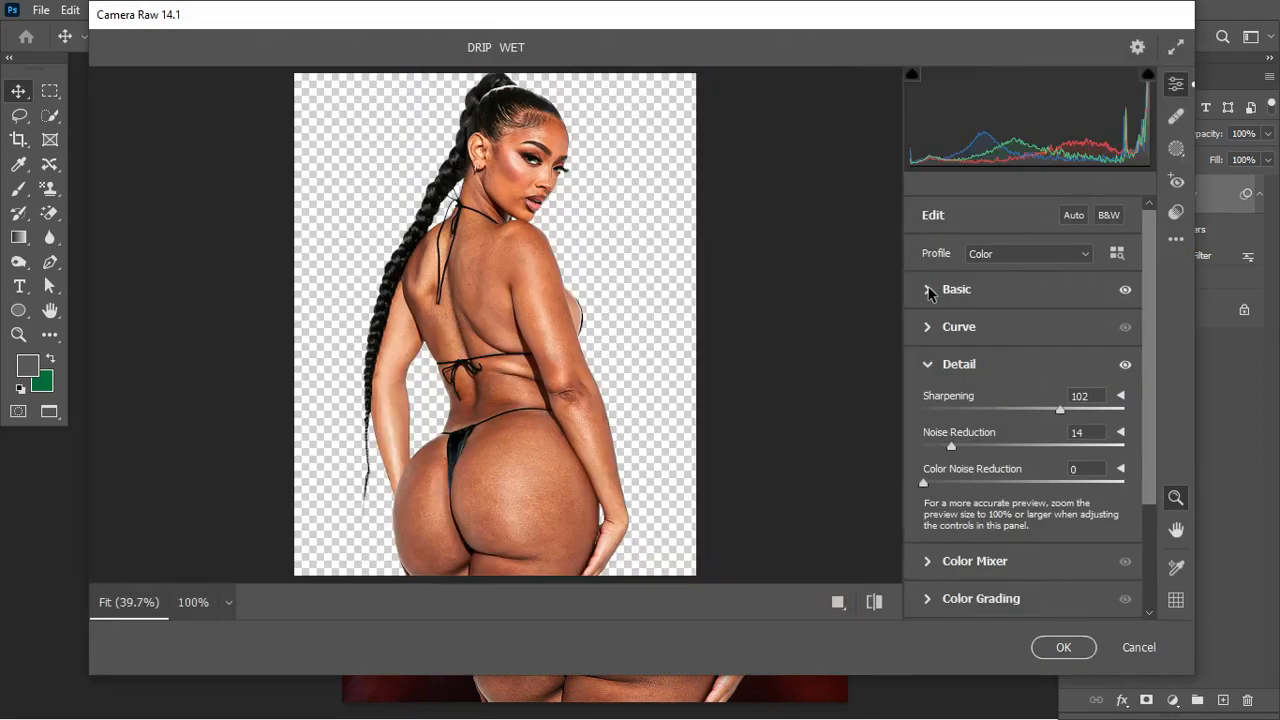
left_click(930, 290)
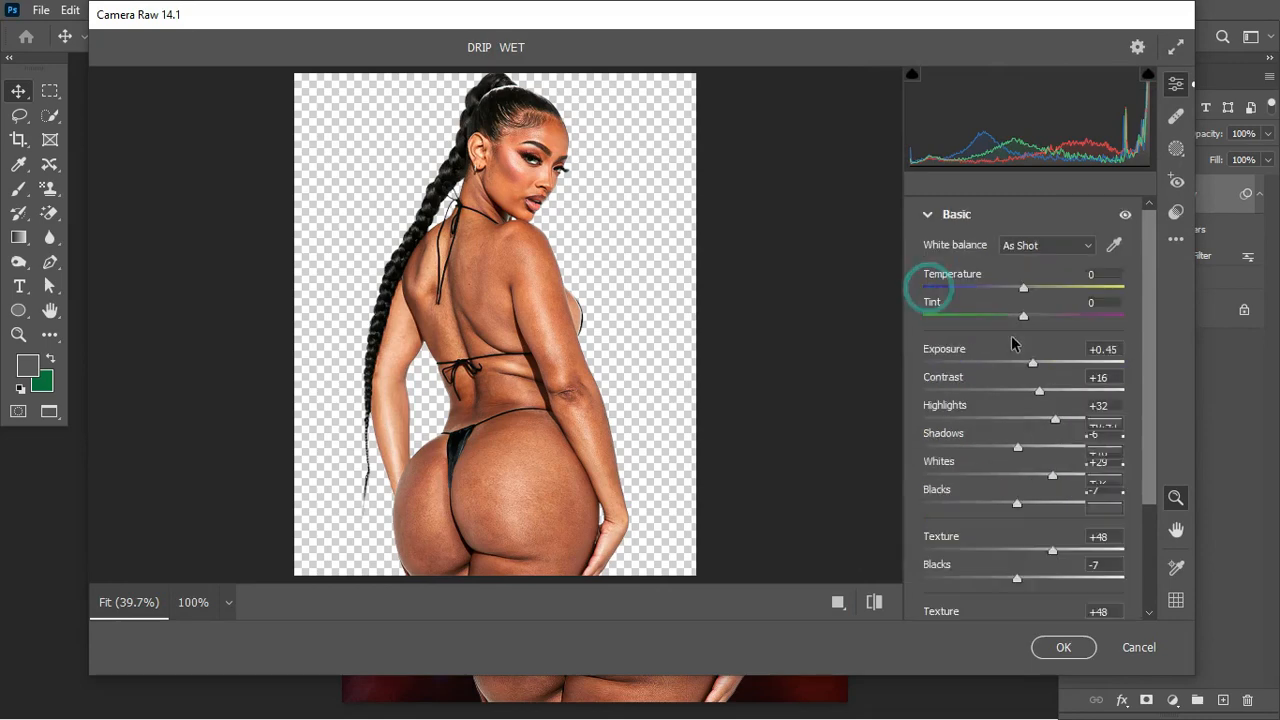
left_click(1138, 647)
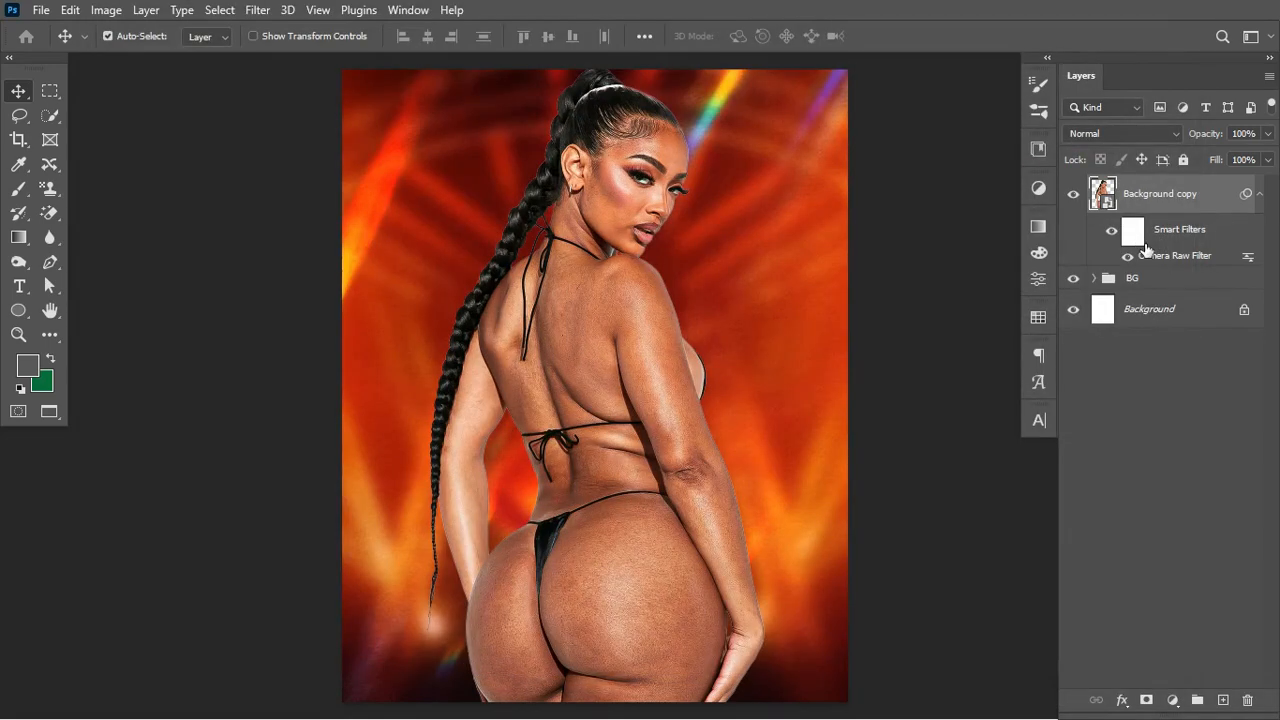
left_click(1262, 196)
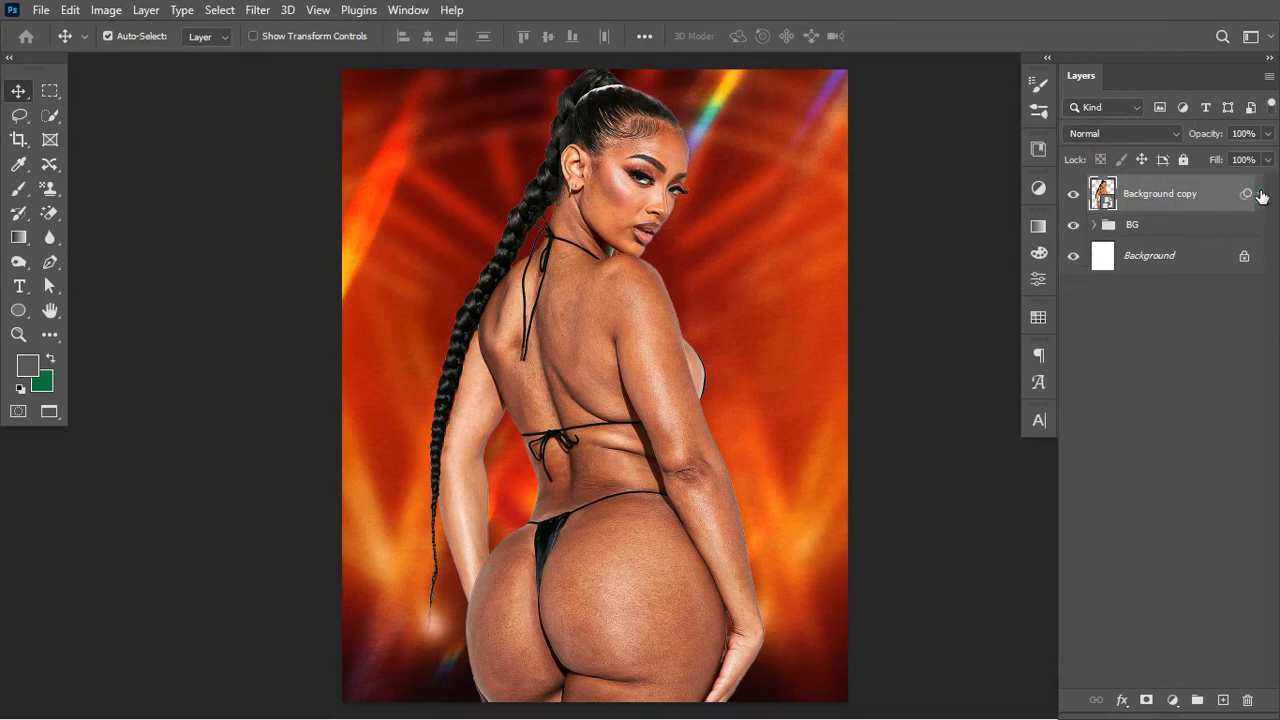
- Scale the Background copy layer up proportionally to 17.82% and move it up to Y 651 px
key("ctrl+t")
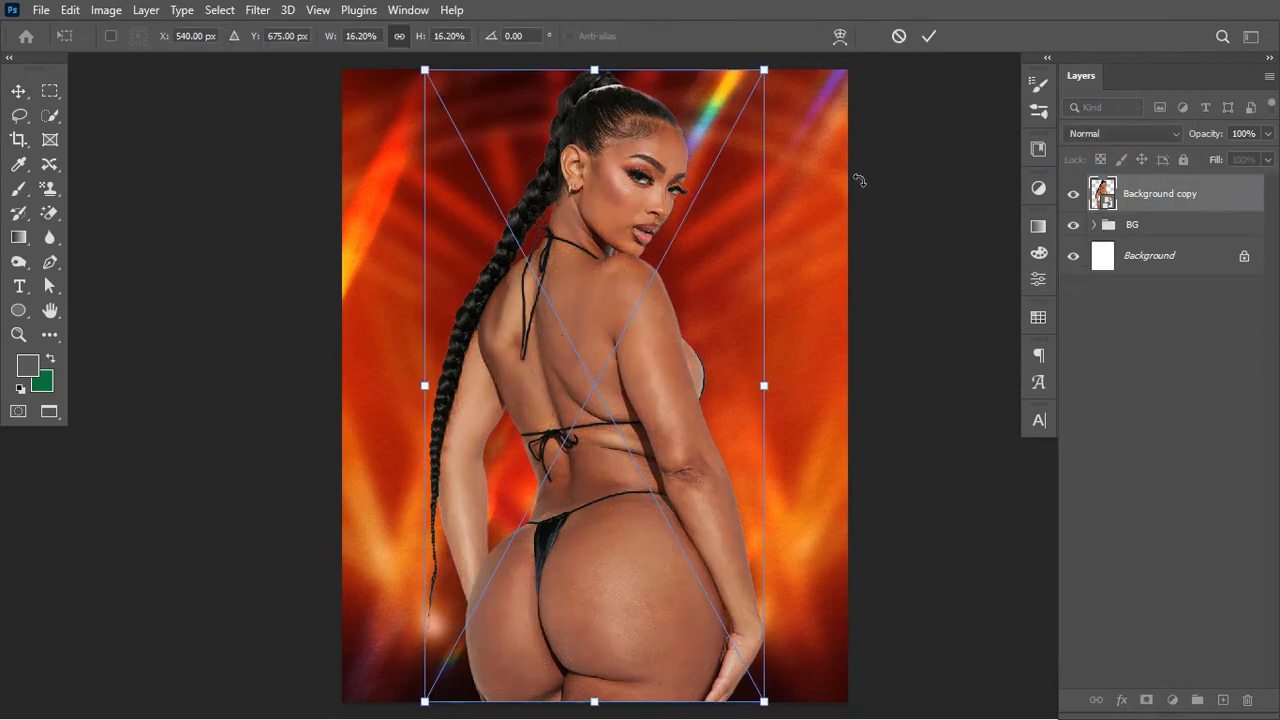
left_click_drag(764, 385, 780, 386)
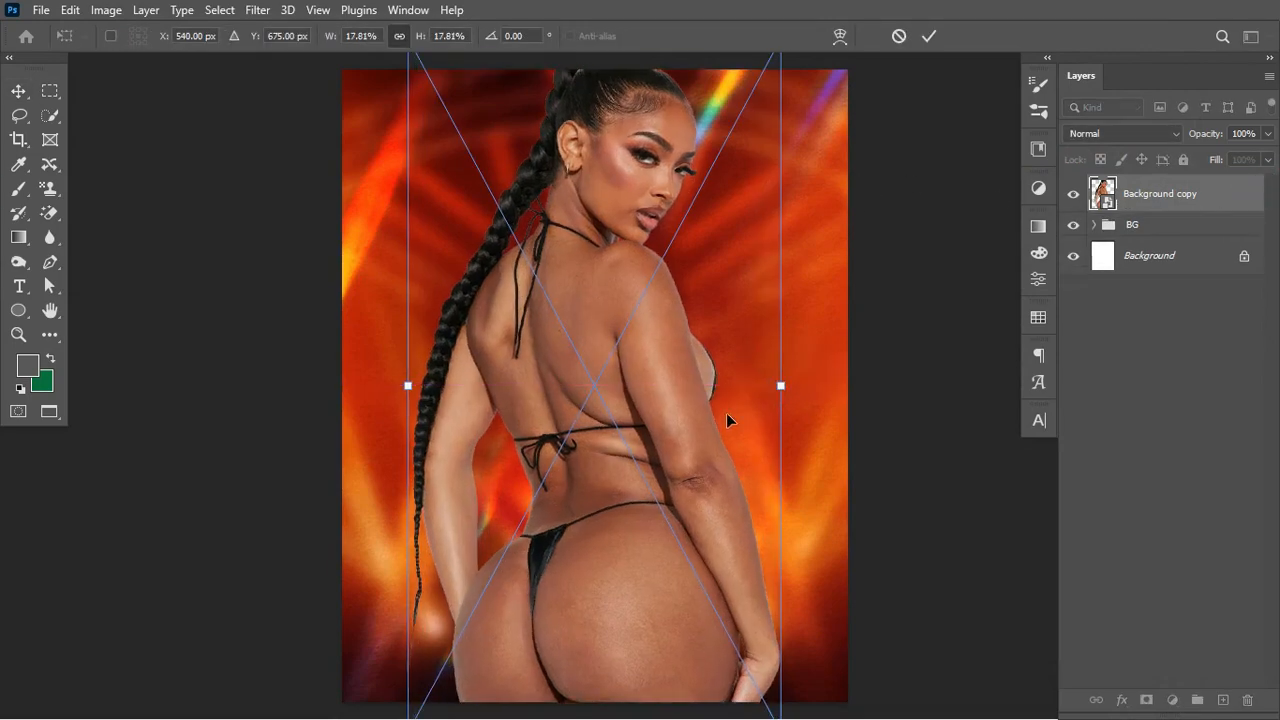
left_click(700, 399)
left_click_drag(700, 398, 699, 415)
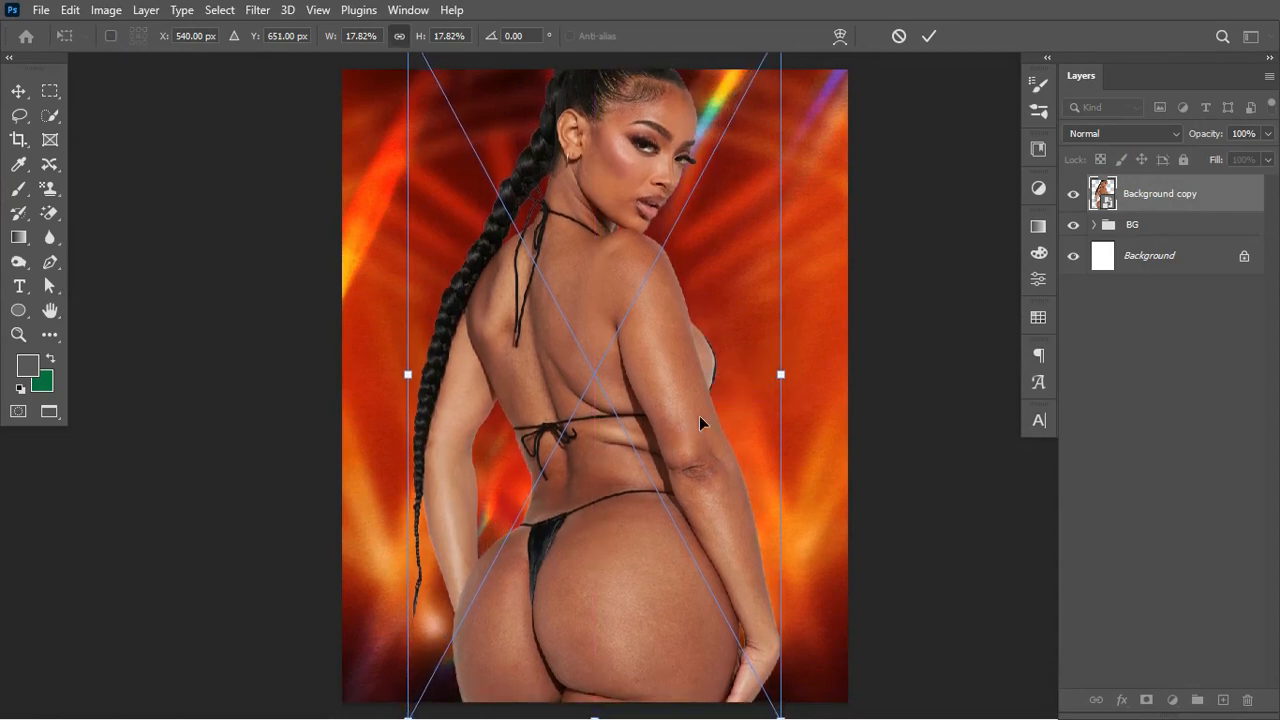
left_click(929, 36)
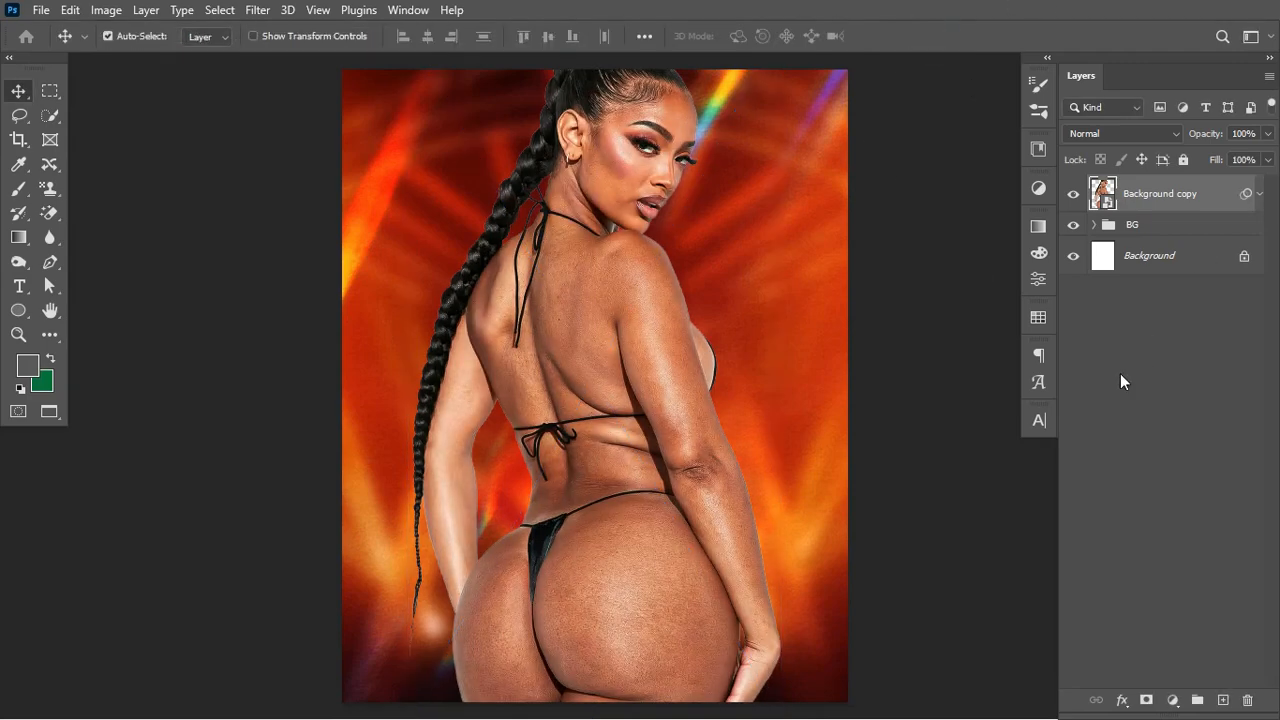
- Add a Curves adjustment above the Background copy layer with a highlight point at input 188, output 202 and a shadow point at input 49, output 38
left_click(1173, 700)
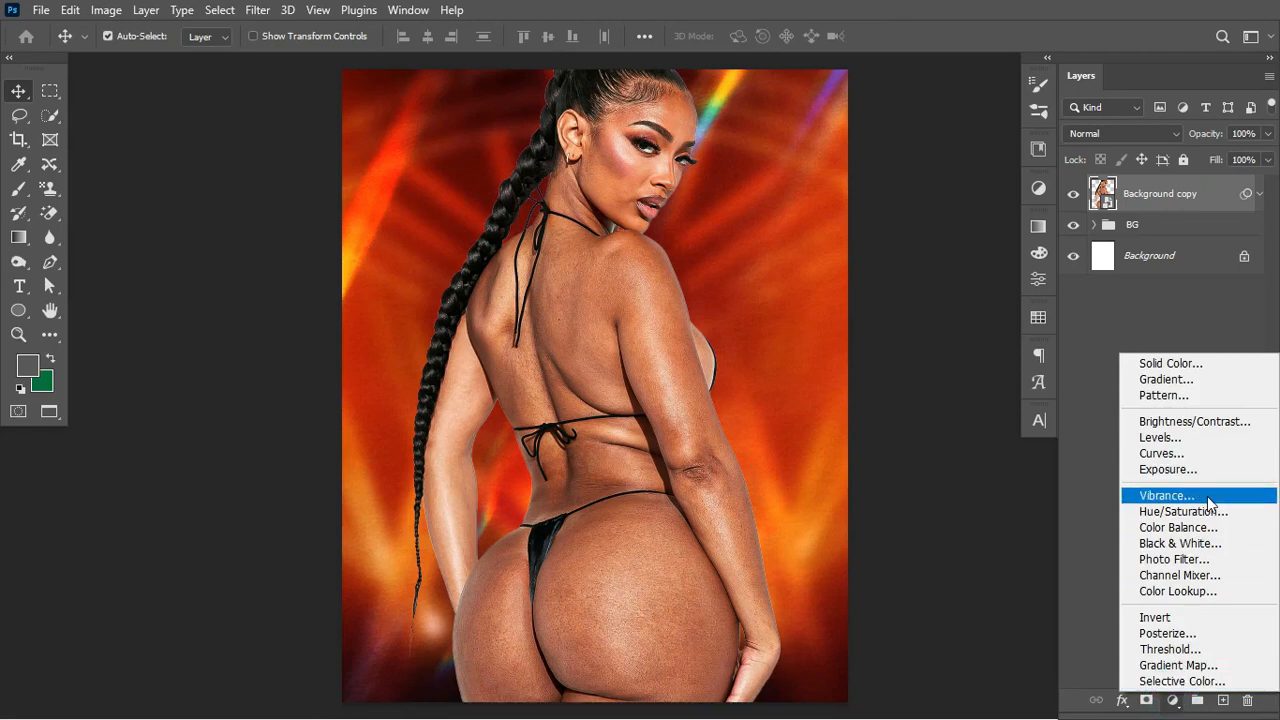
left_click(1197, 459)
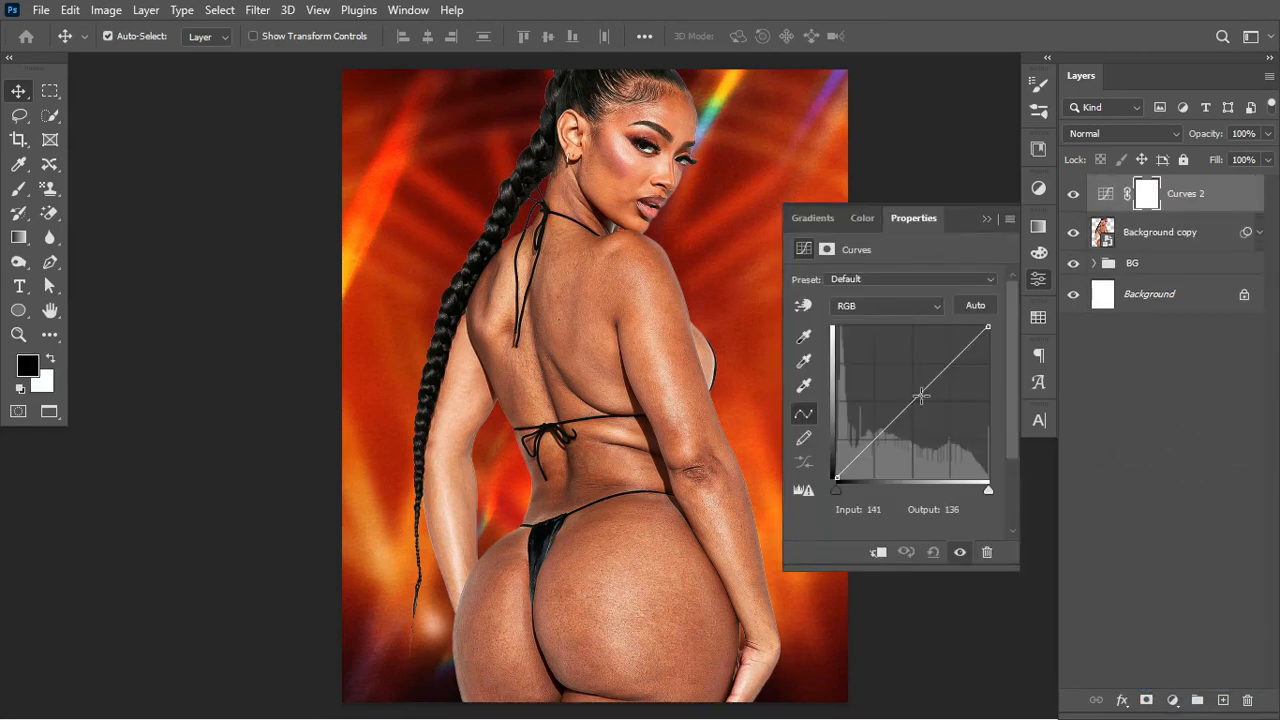
left_click_drag(953, 359, 948, 358)
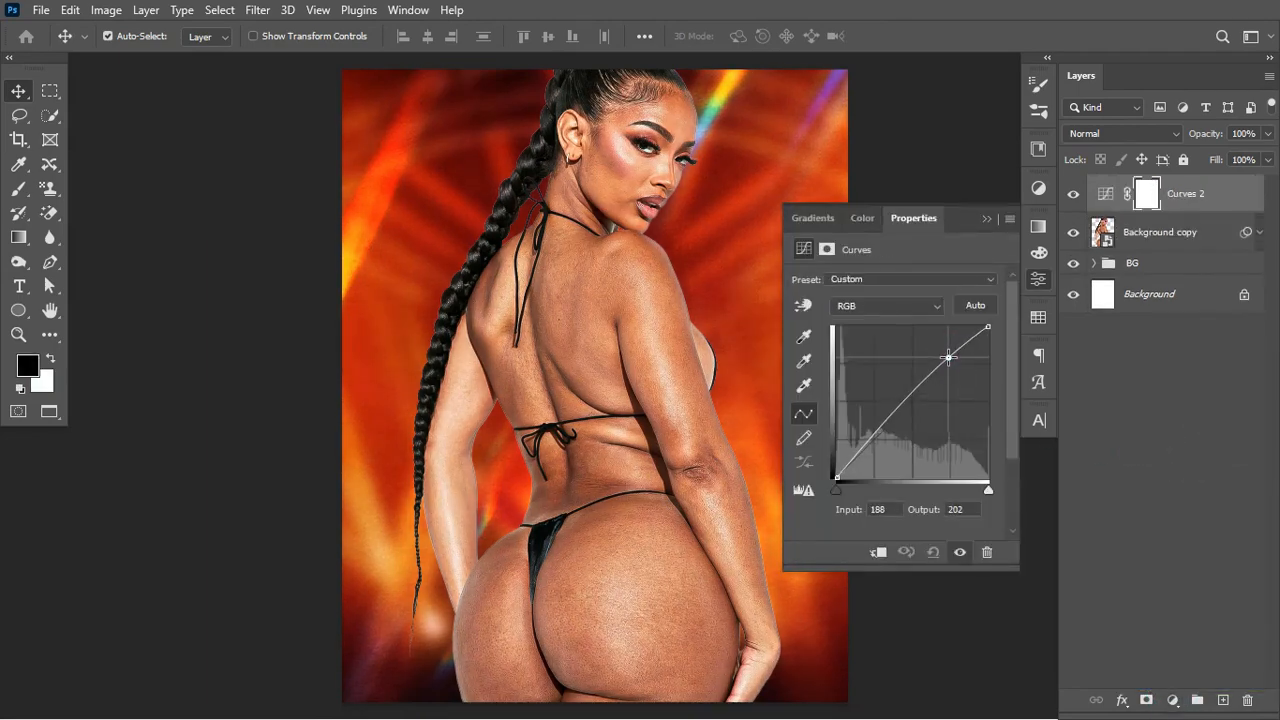
left_click_drag(864, 449, 866, 455)
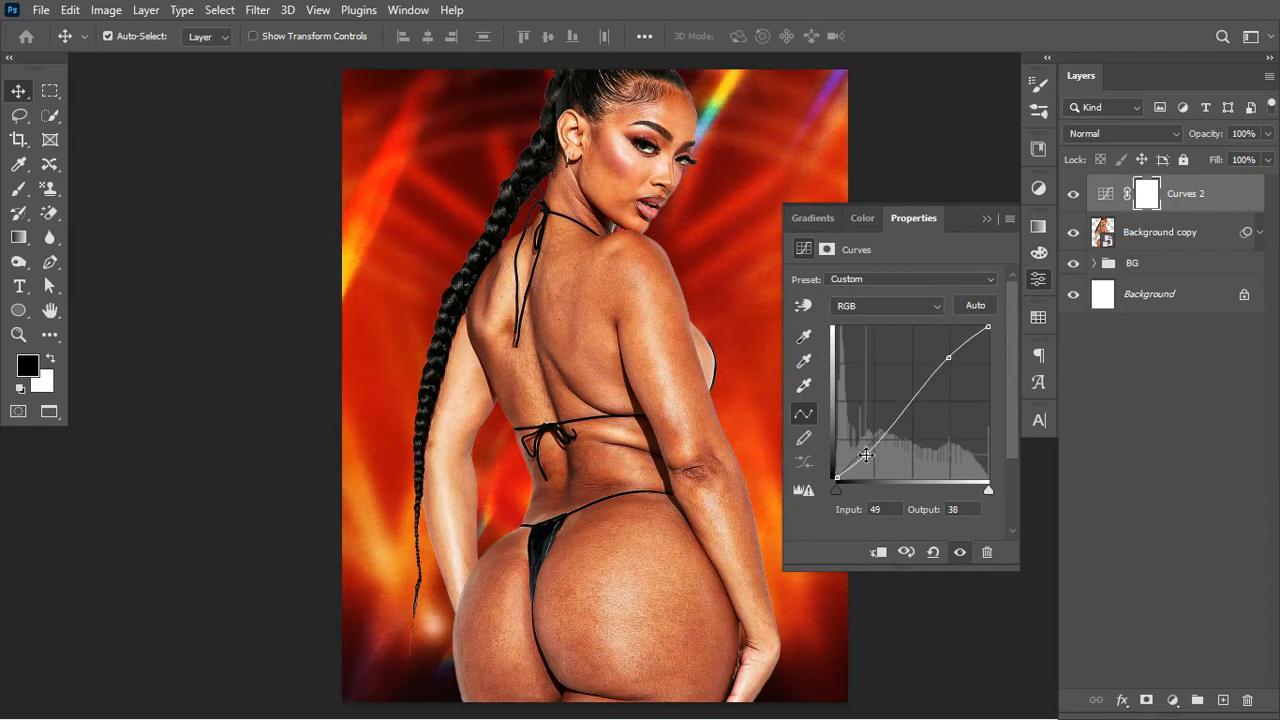
- Compare the model with and without Curves 2, and group Curves 2 and Background copy under the name MODEL
left_click(1074, 196)
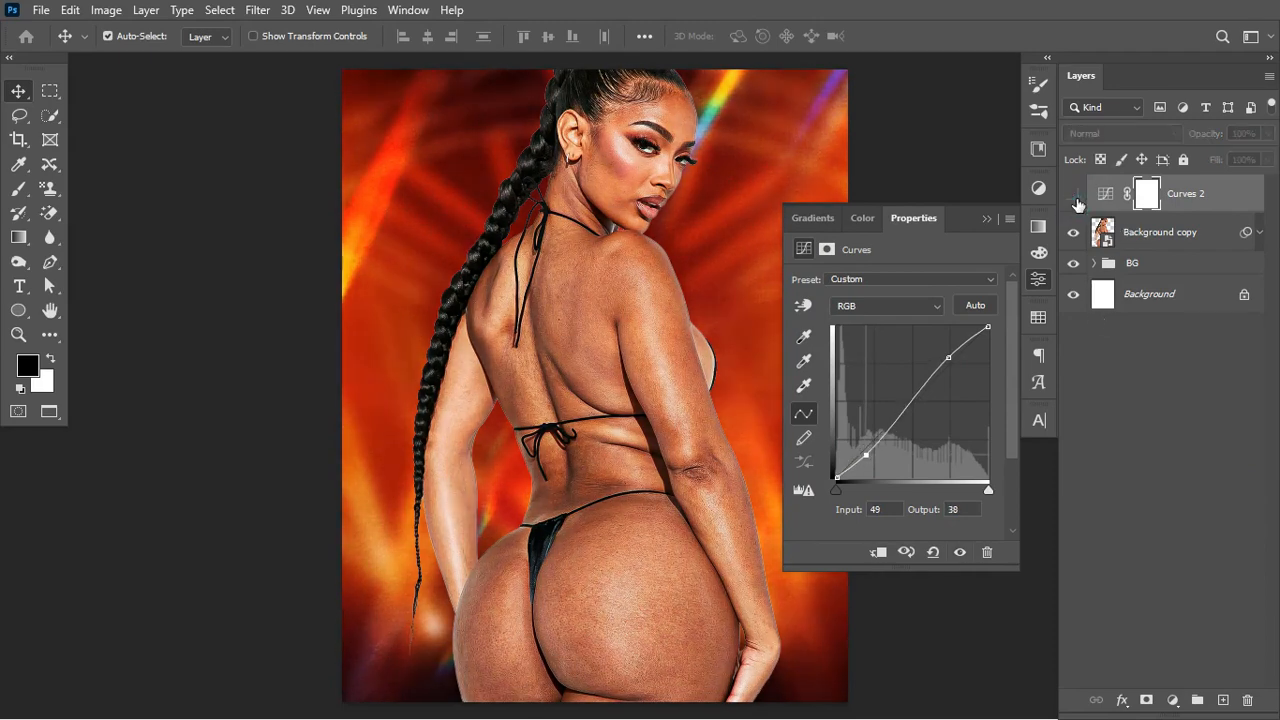
left_click(1074, 196)
left_click(1228, 241)
key("ctrl+g")
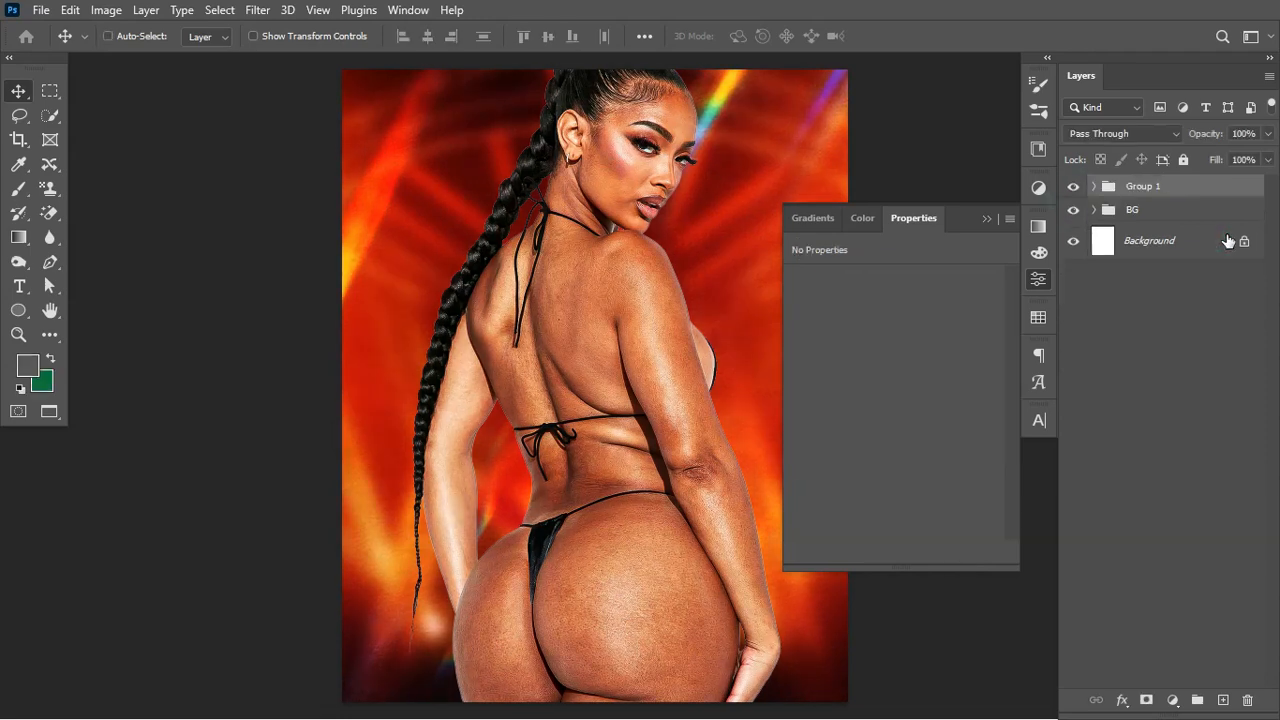
double_click(1143, 187)
type("MODEL")
key("Return")
left_click(987, 219)
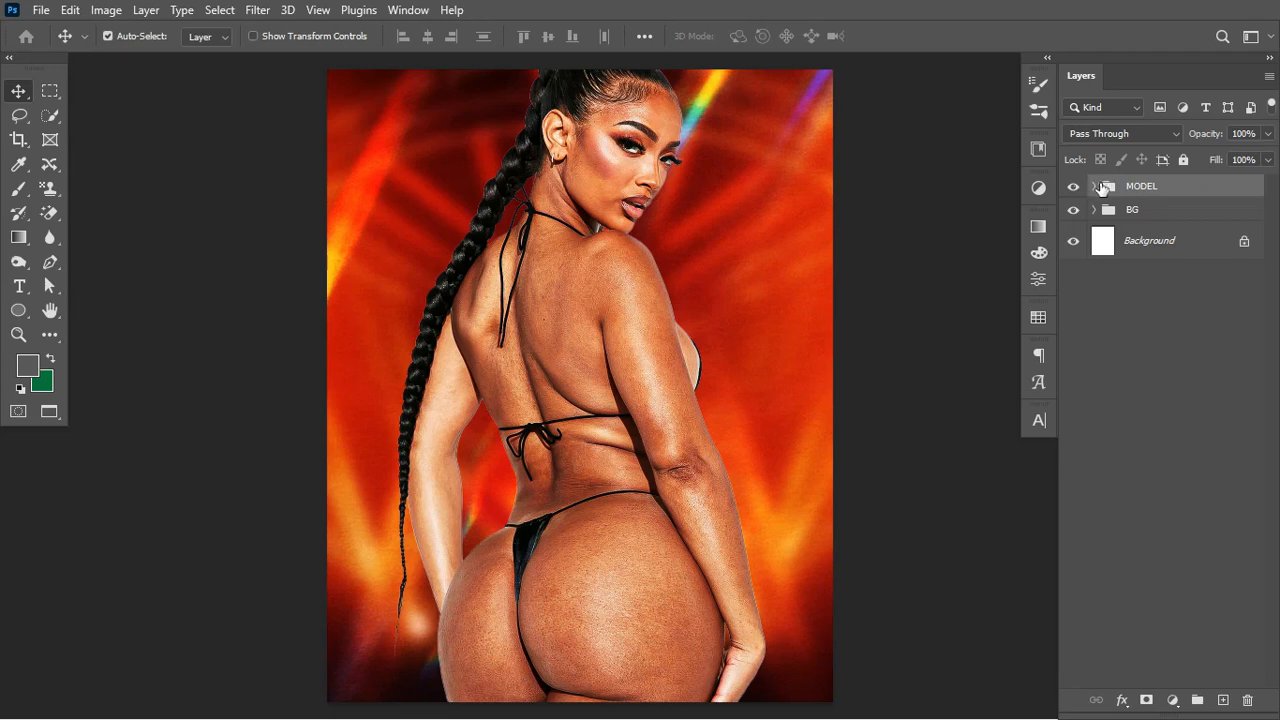
- Add a layer mask to the MODEL group and fade out the model's lower edge with an upward black-to-transparent linear gradient
left_click(1147, 701)
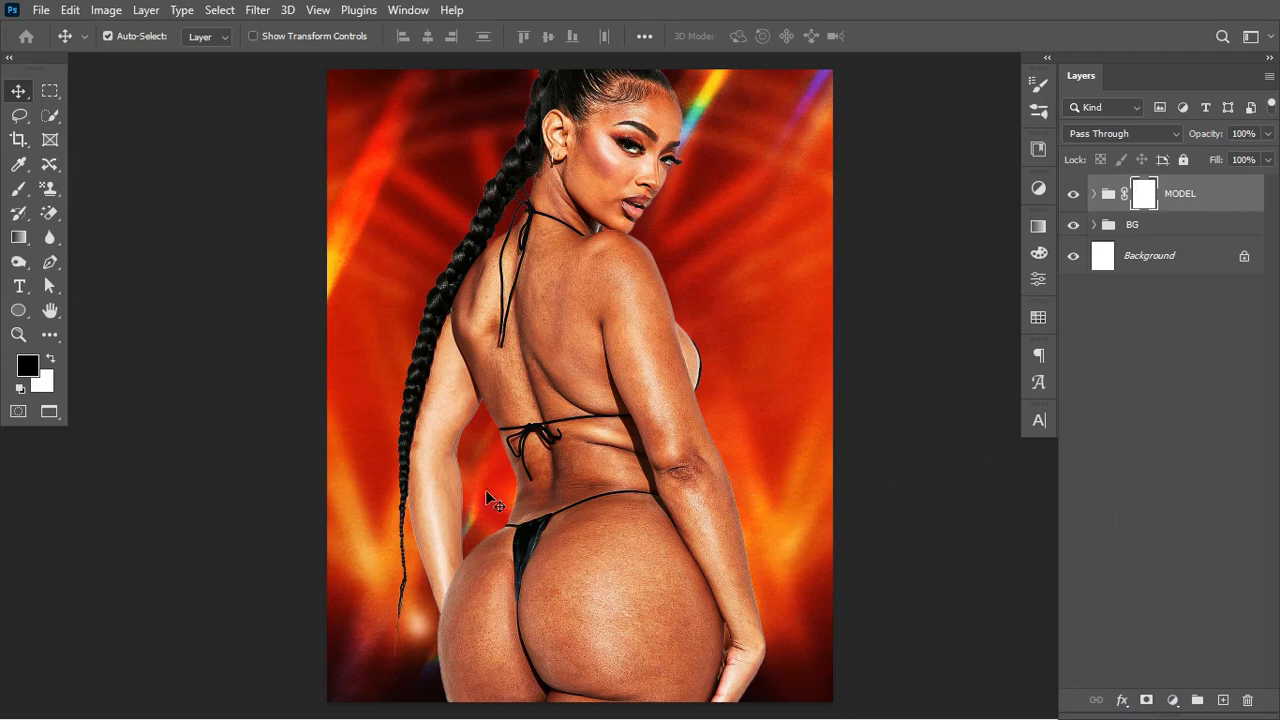
left_click(20, 238)
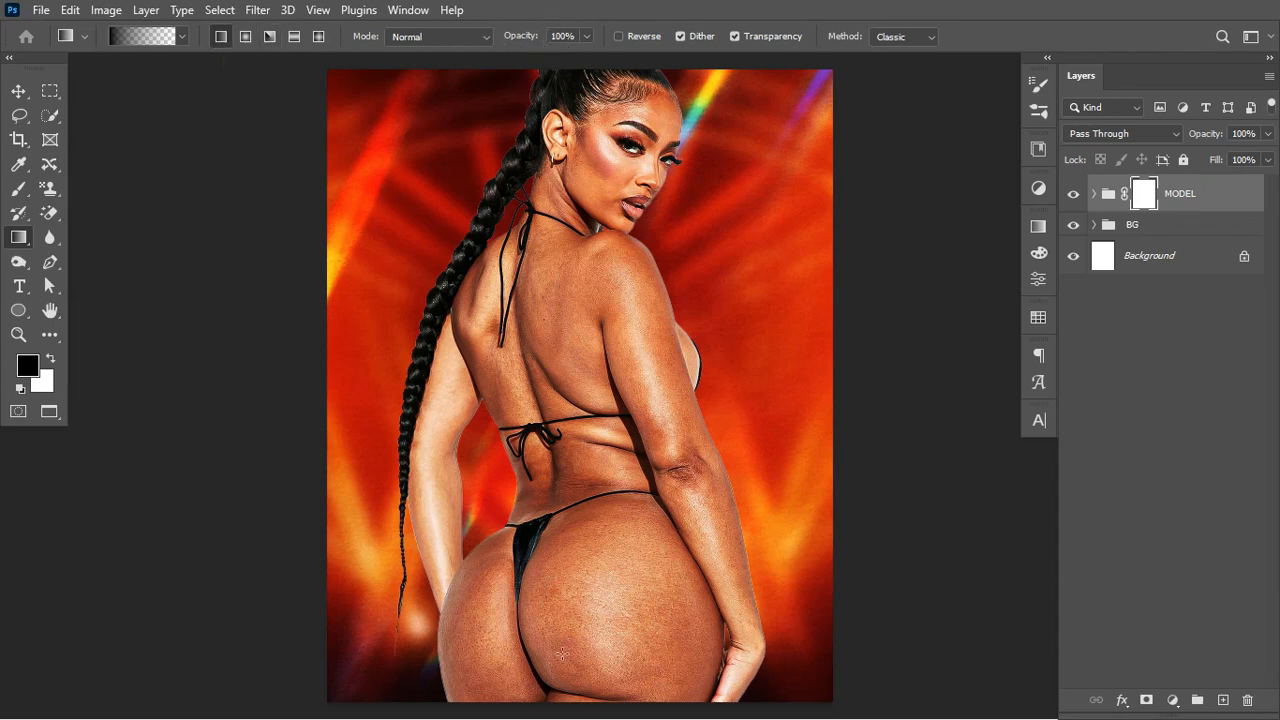
scroll(549, 677, "down", 1)
left_click_drag(549, 677, 567, 467)
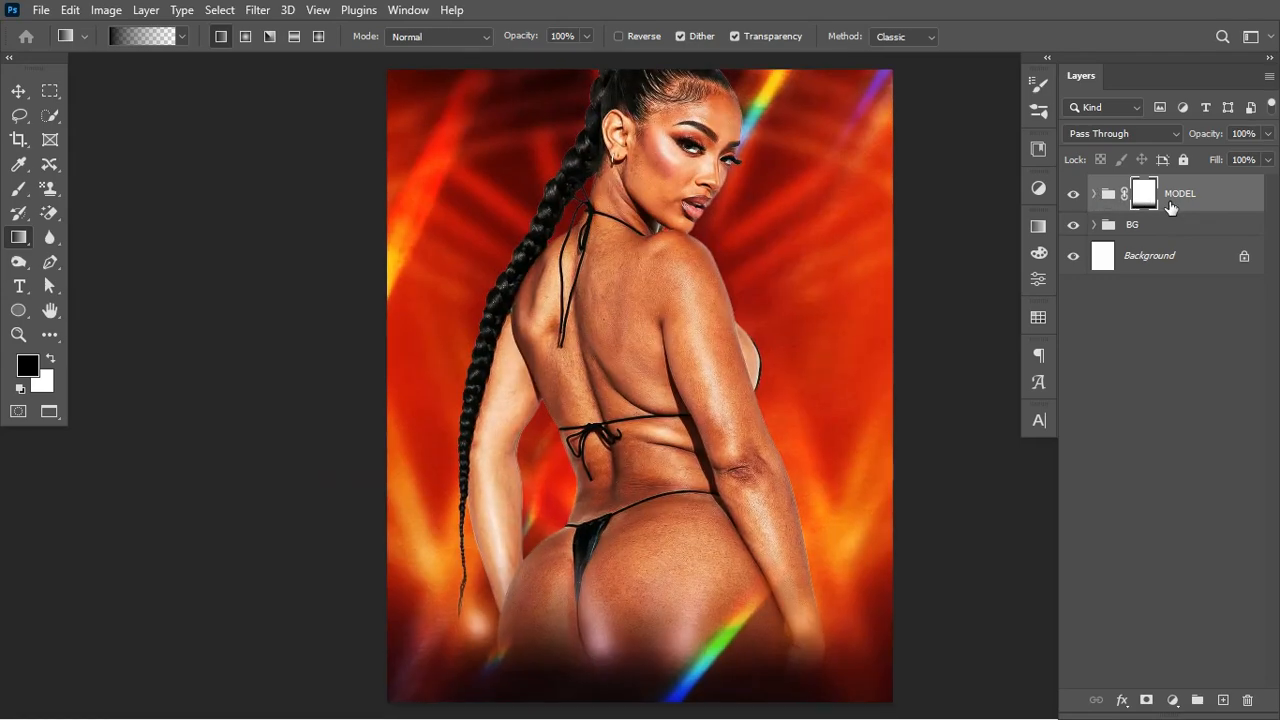
scroll(722, 245, "right", 5)
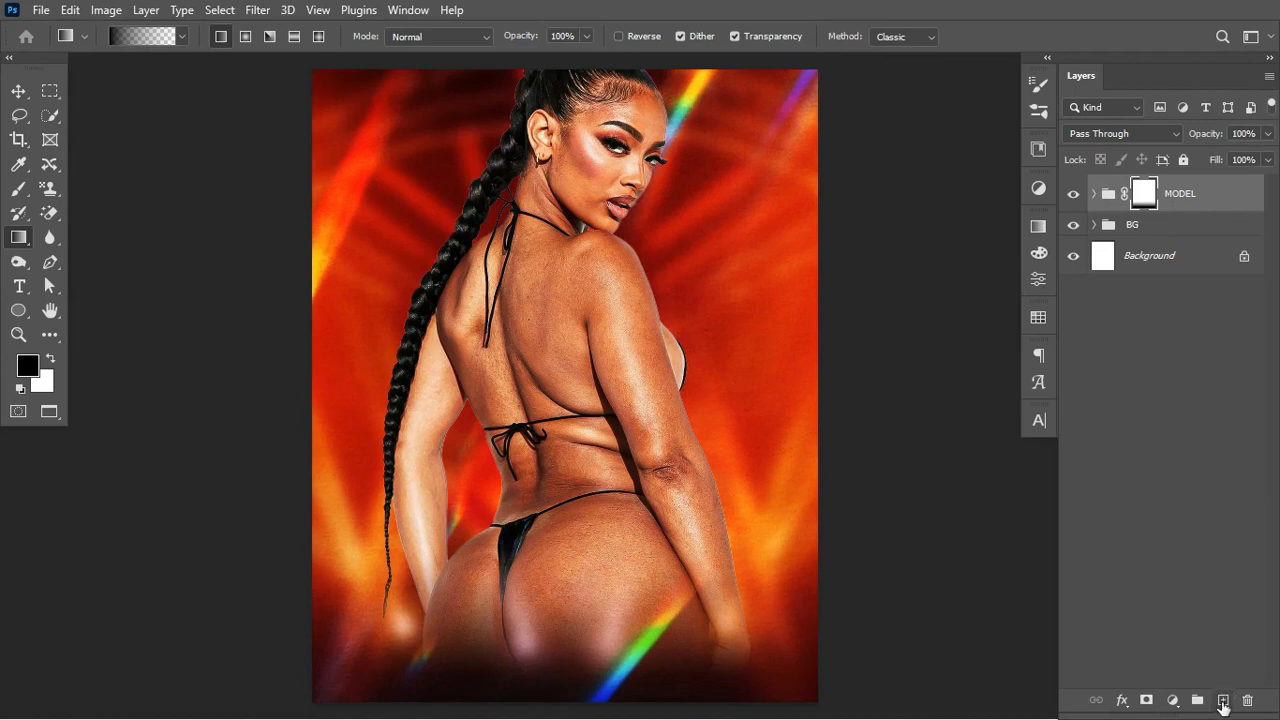
- Add a new layer above MODEL and set the transparent gradient's start color to dark red #200a0a, sampled from the flyer's lower area
left_click(1222, 701)
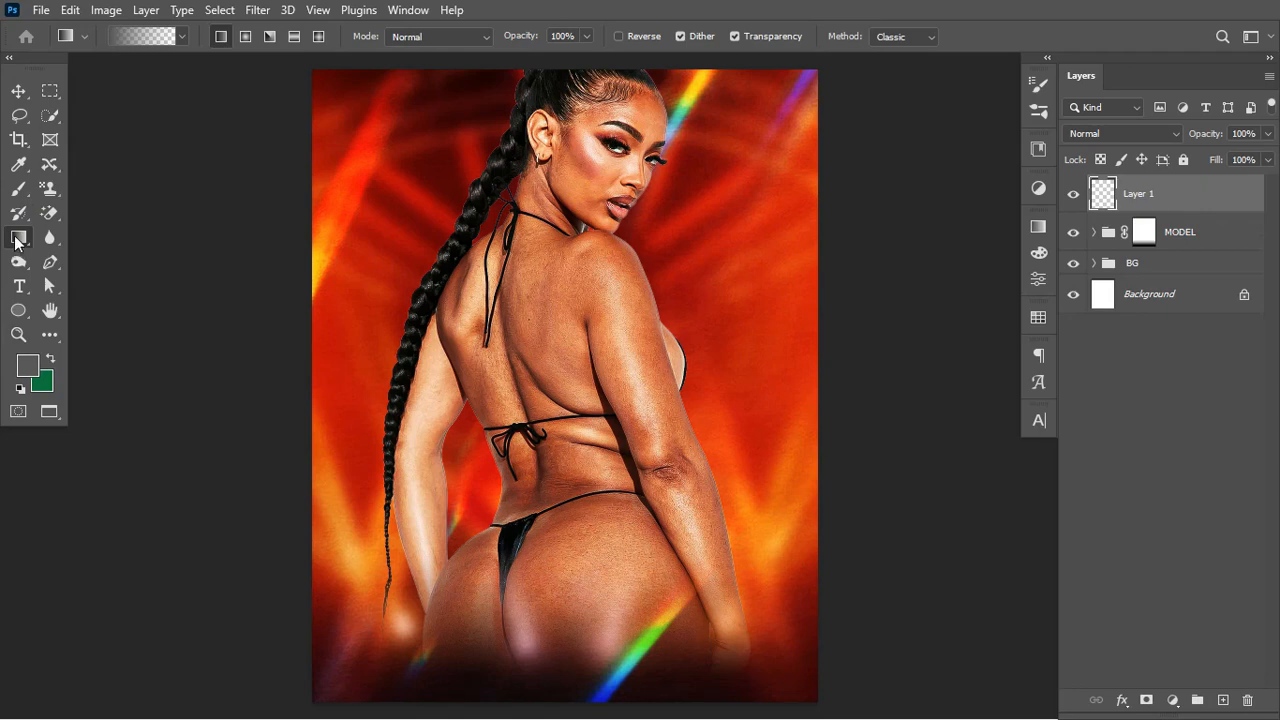
left_click(129, 38)
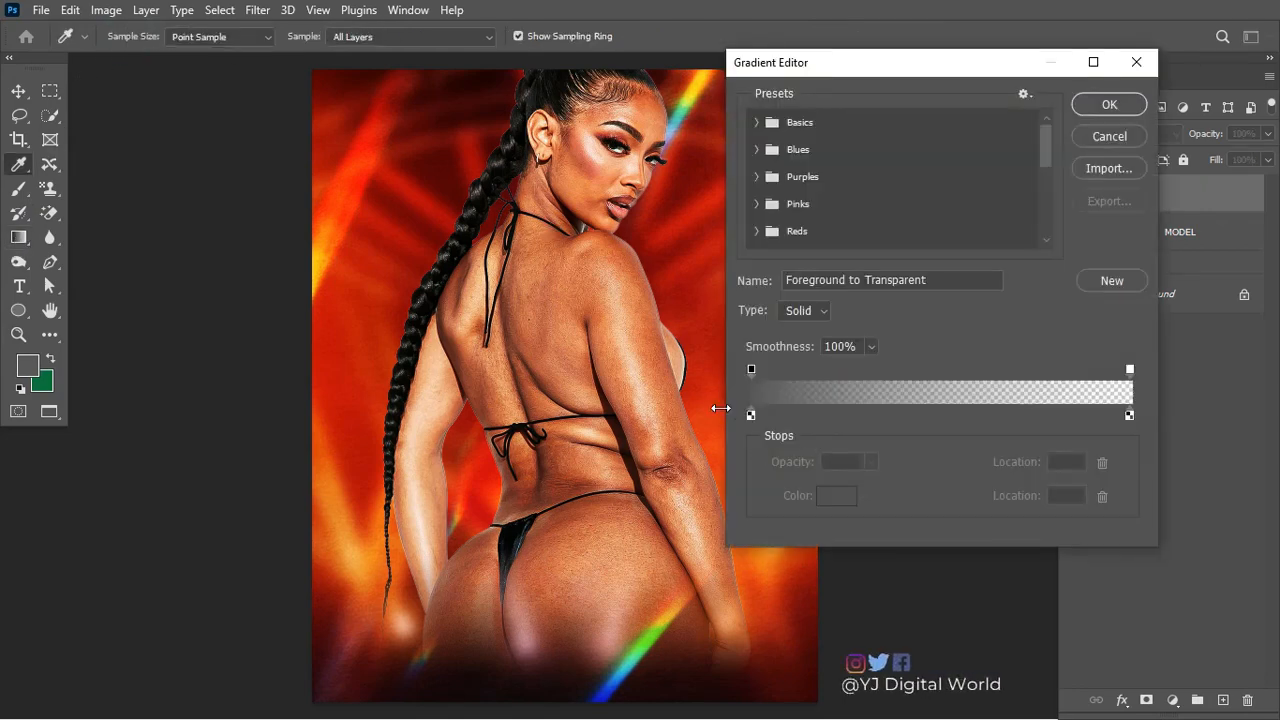
left_click(751, 414)
left_click(837, 495)
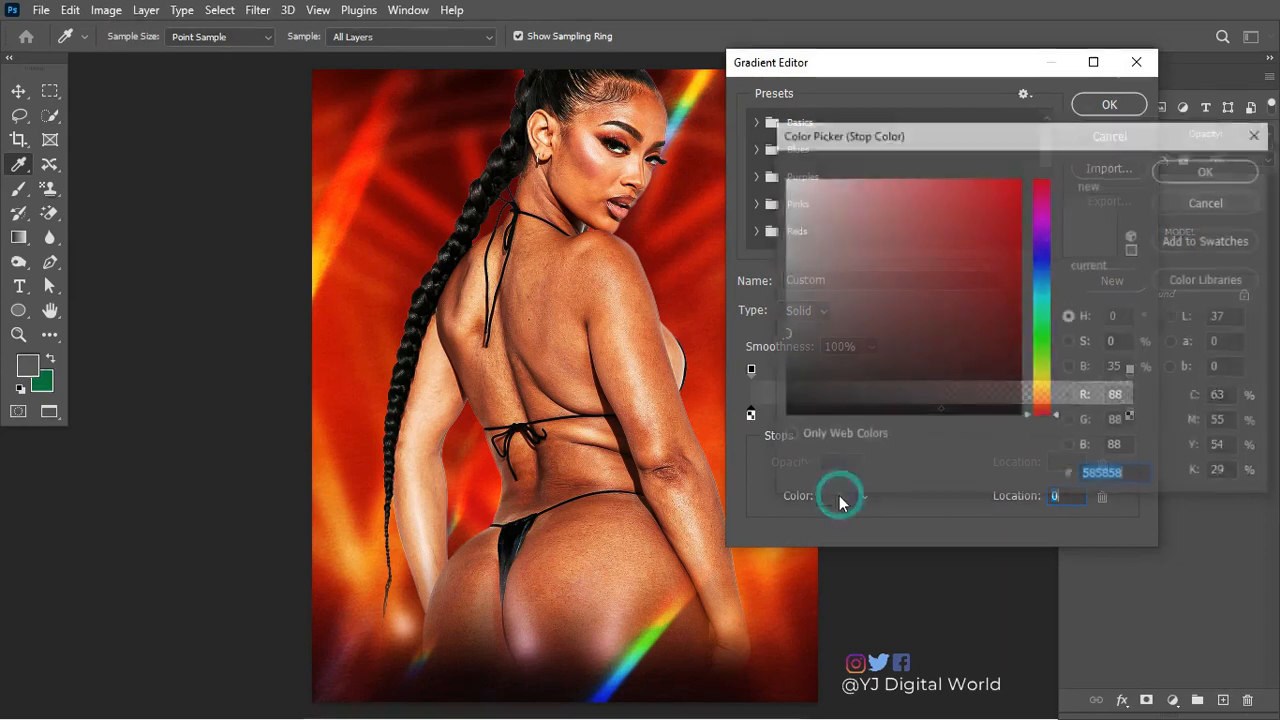
left_click_drag(478, 682, 455, 663)
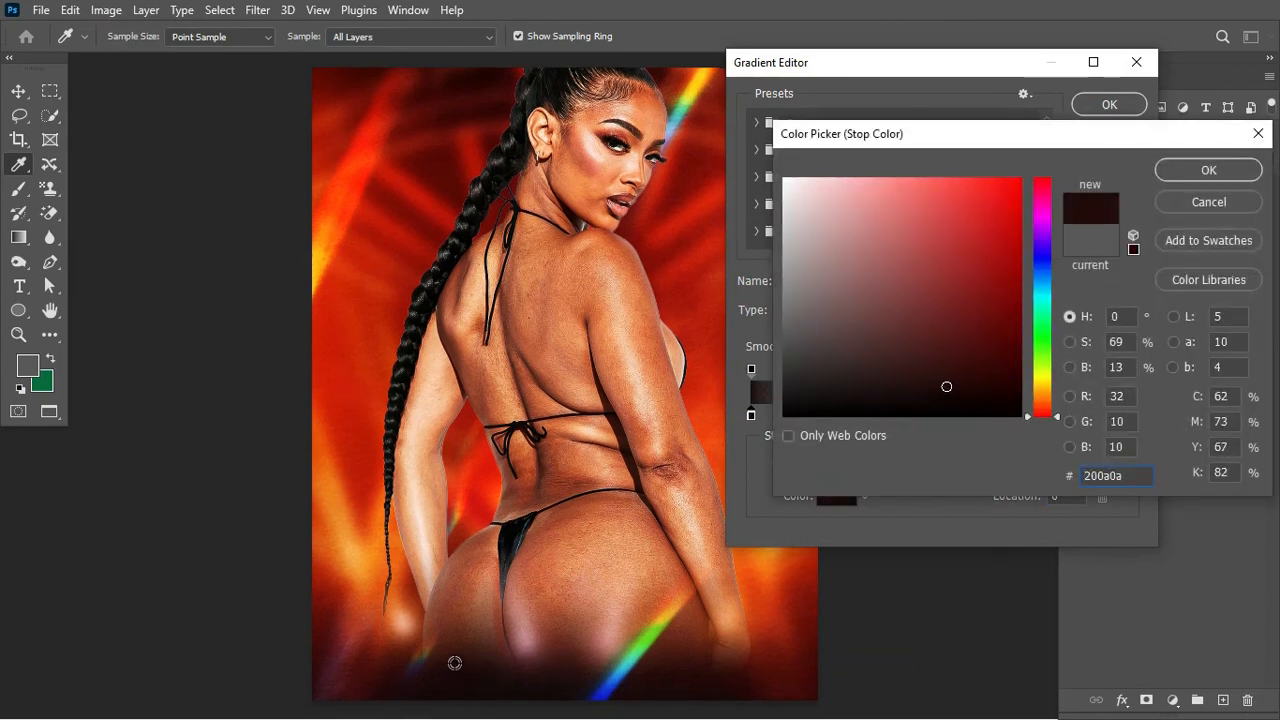
left_click(1232, 176)
left_click(1109, 105)
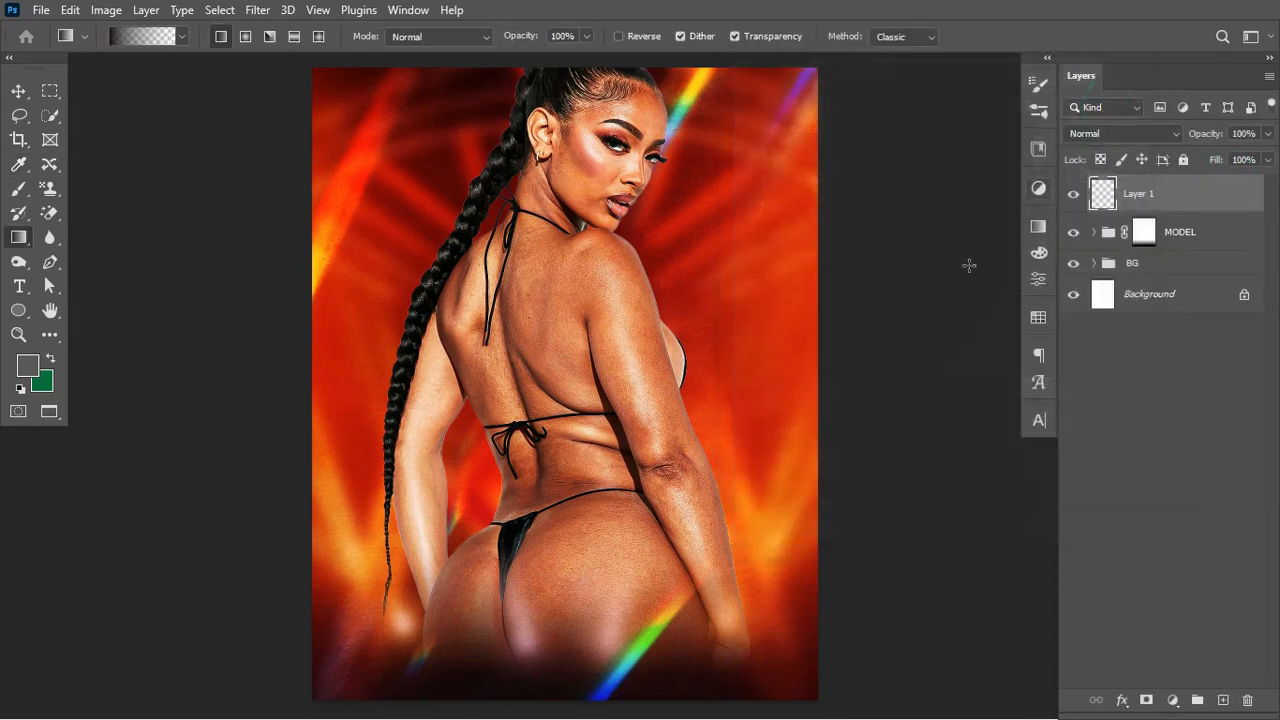
- Lower the gradient opacity to 57% and build up dark red upward fades over the flyer's bottom on Layer 1, undoing the excess one
scroll(537, 219, "down", 1)
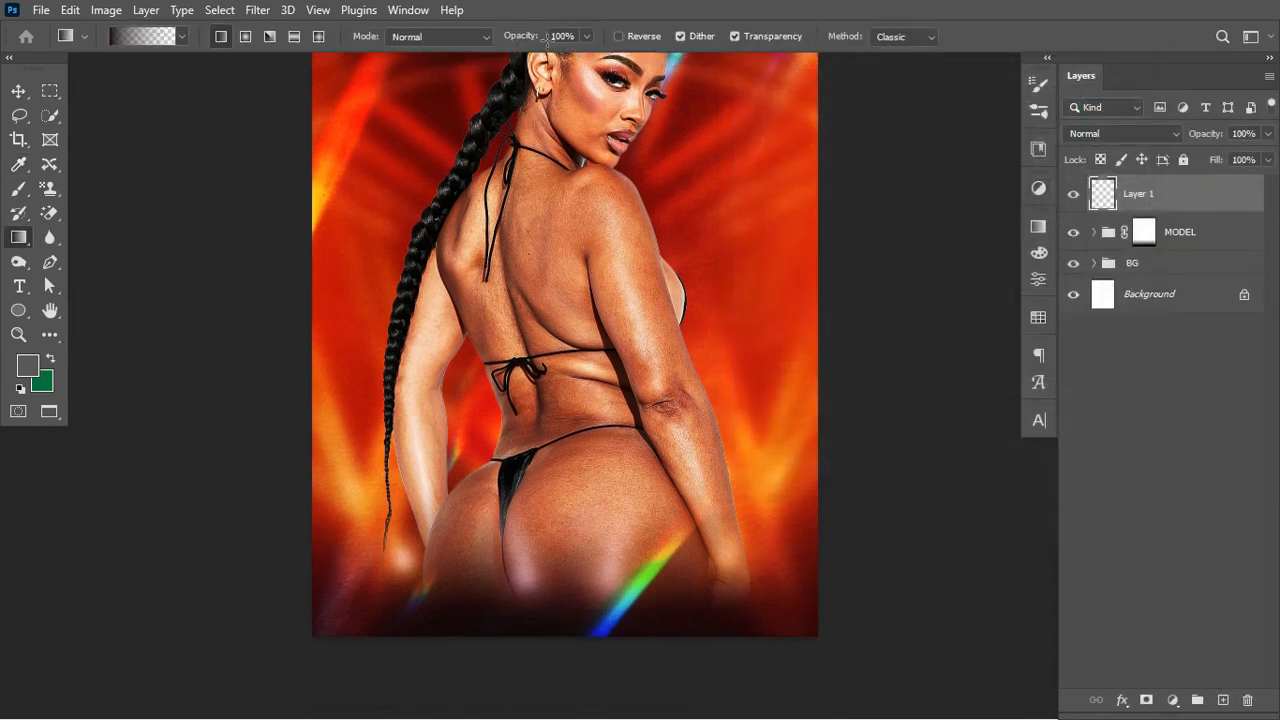
left_click_drag(524, 36, 490, 40)
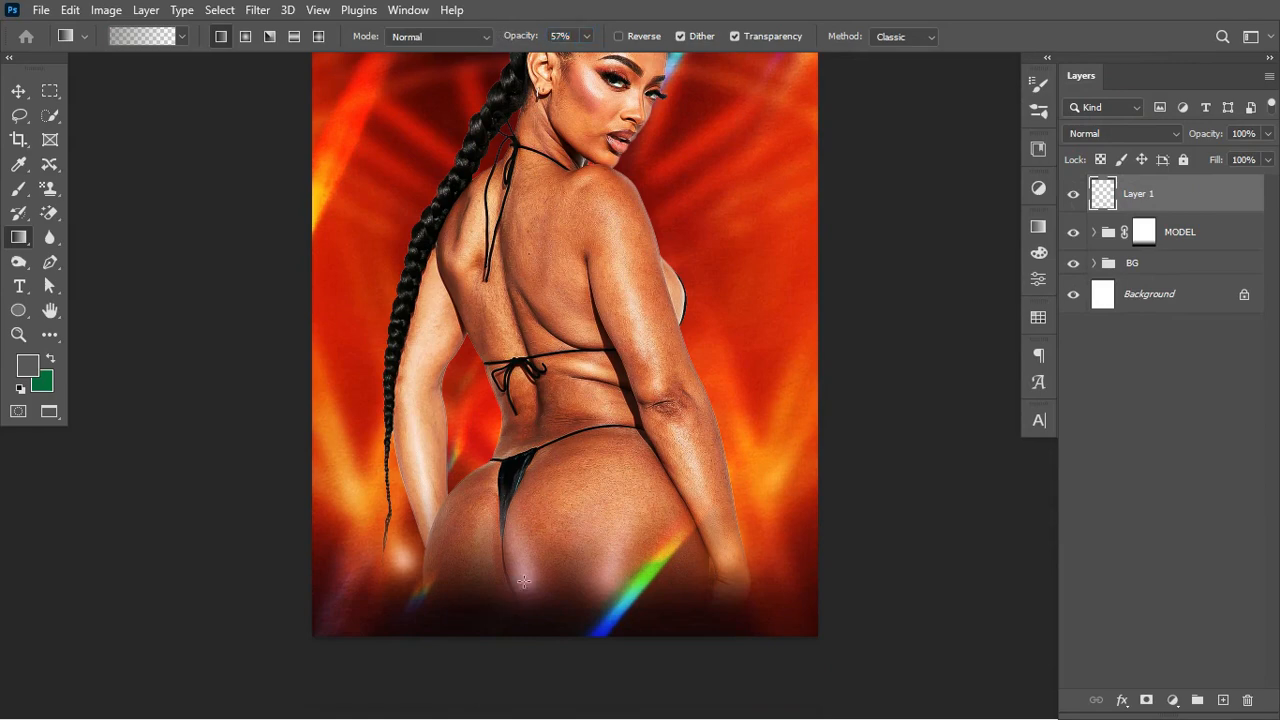
left_click_drag(527, 569, 551, 427)
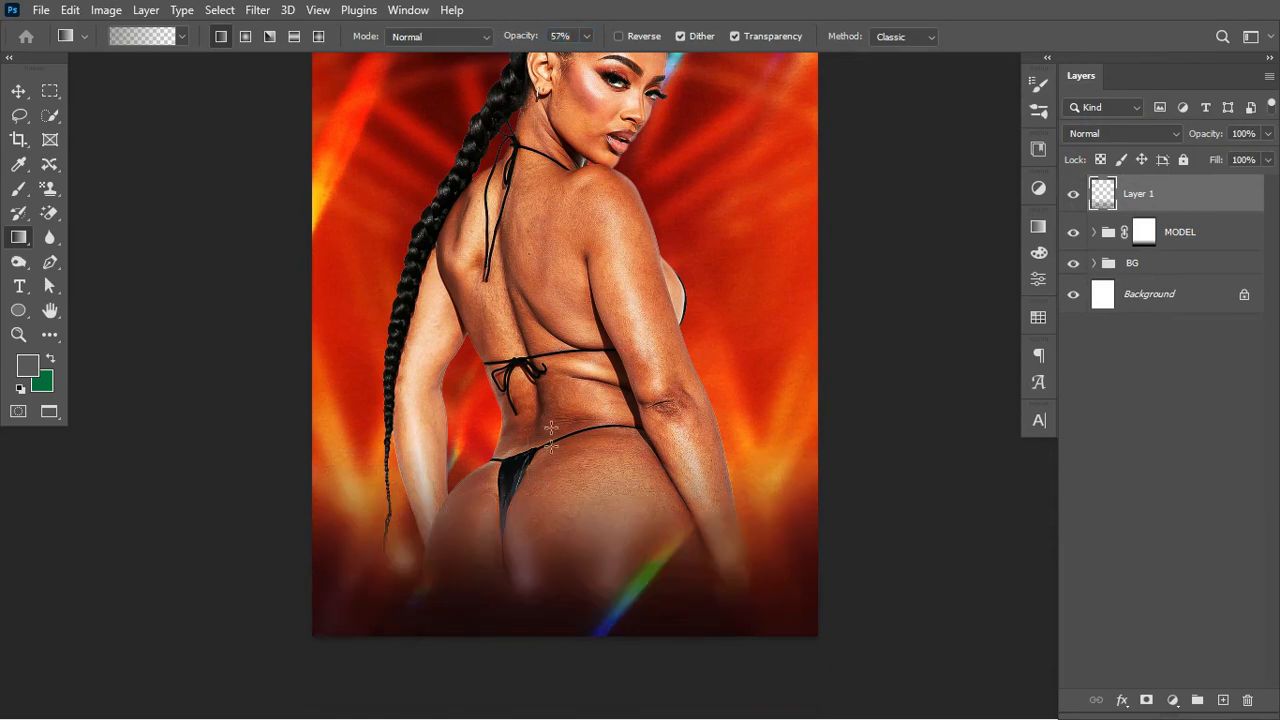
left_click_drag(528, 571, 563, 372)
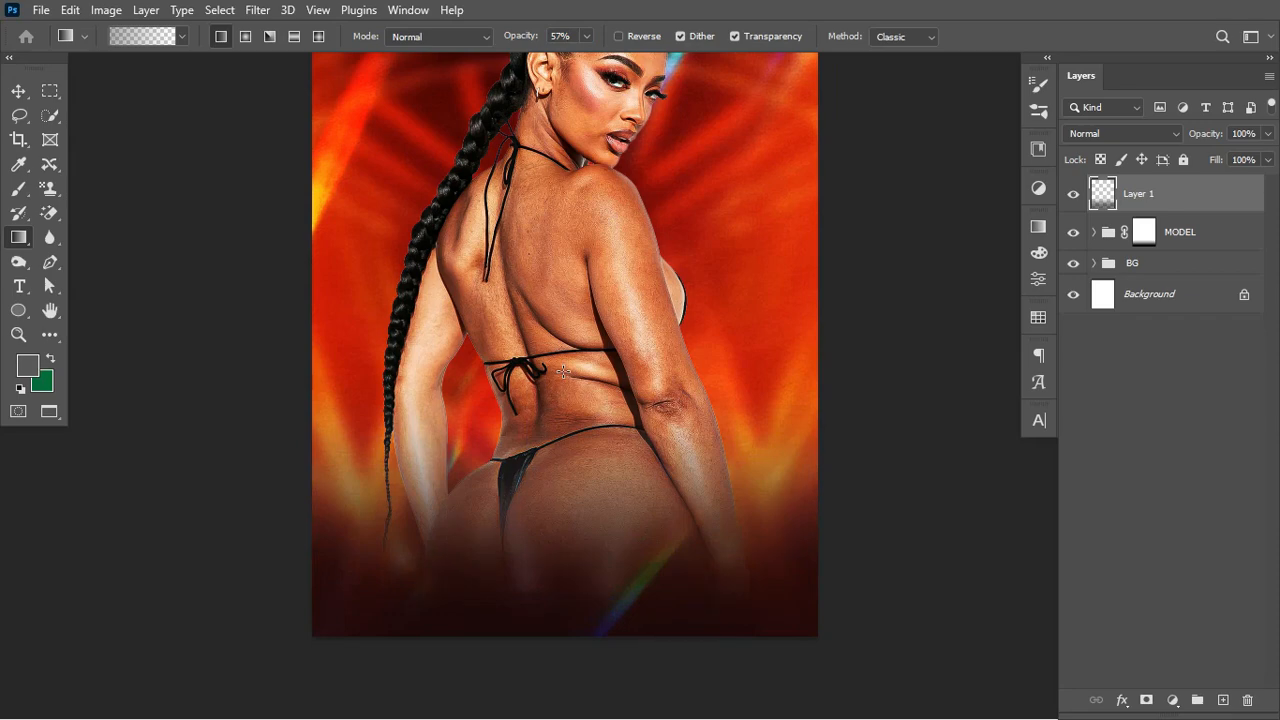
left_click_drag(543, 537, 569, 326)
left_click_drag(599, 192, 599, 192)
key("ctrl+z")
key("ctrl+0")
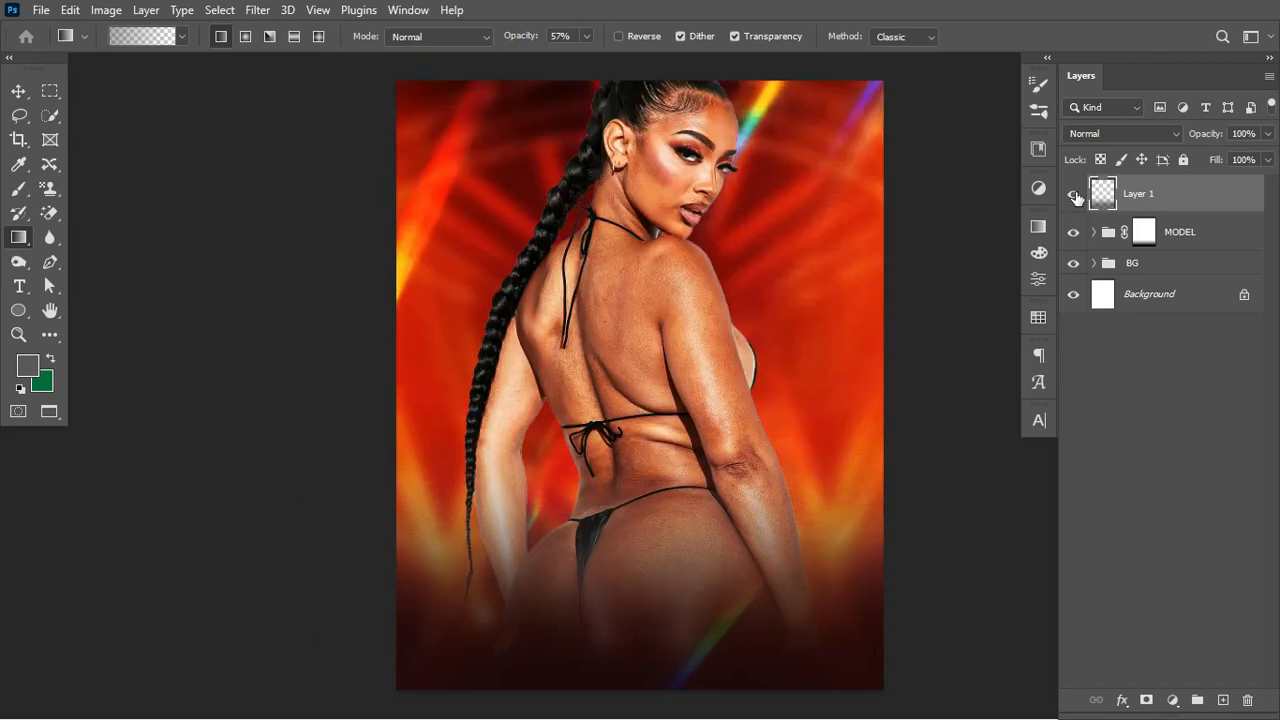
- Compare the flyer with and without the dark fade on Layer 1, and rename that layer BLUR
scroll(646, 370, "right", 4)
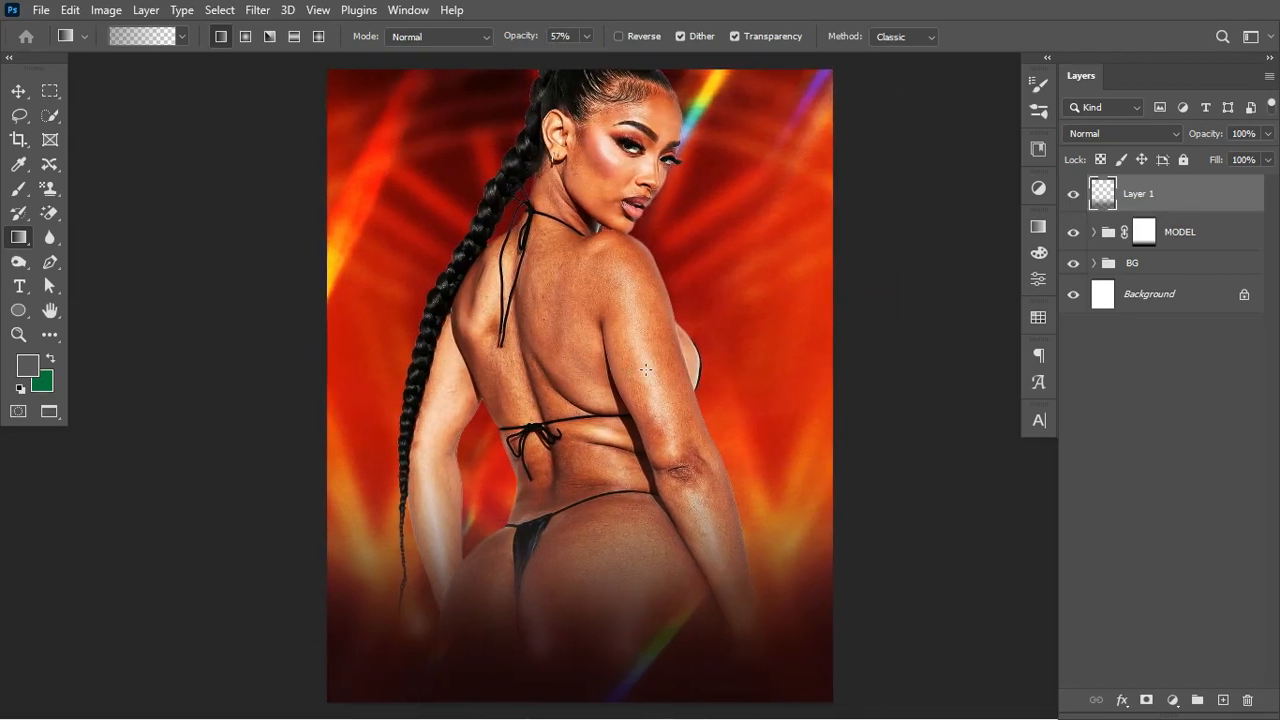
left_click_drag(1160, 184, 1134, 230)
left_click(1074, 194)
left_click(1074, 194)
double_click(1141, 194)
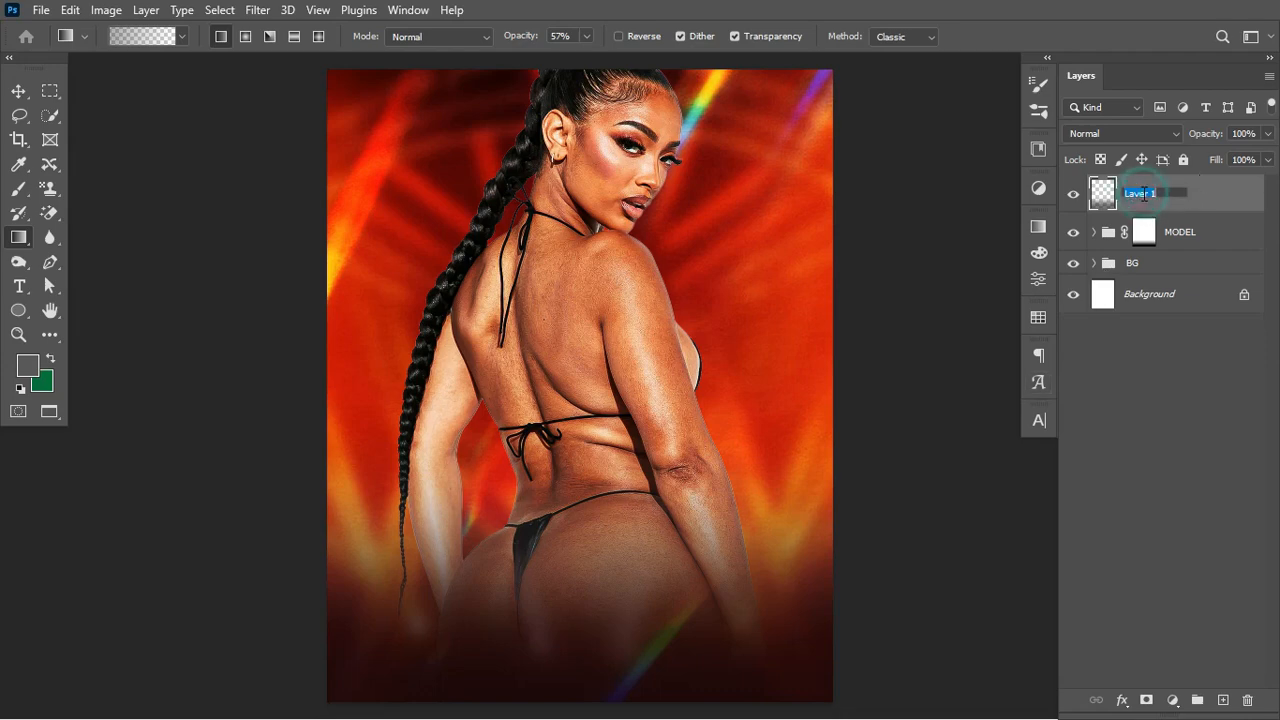
type("BLUR")
key("Return")
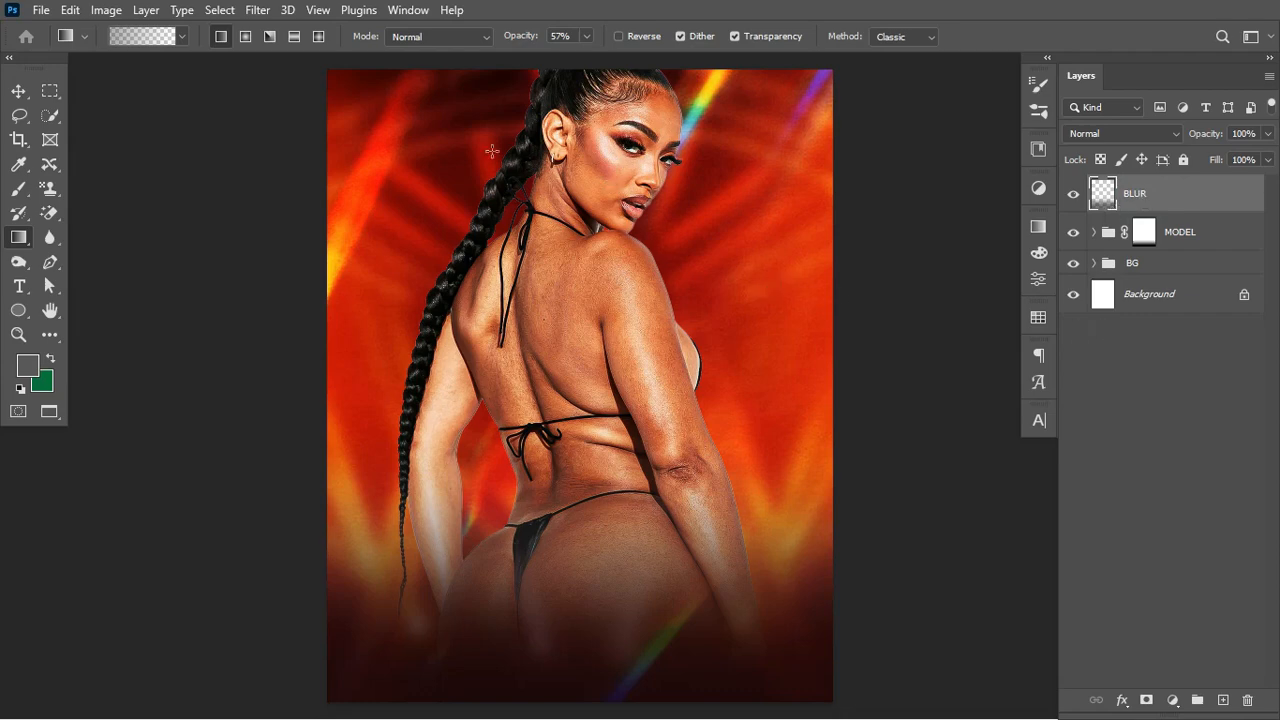
- Add a guide layout with cyan margins of 67.5 px at top and bottom and 75.6 px at left and right
left_click(259, 10)
left_click(314, 10)
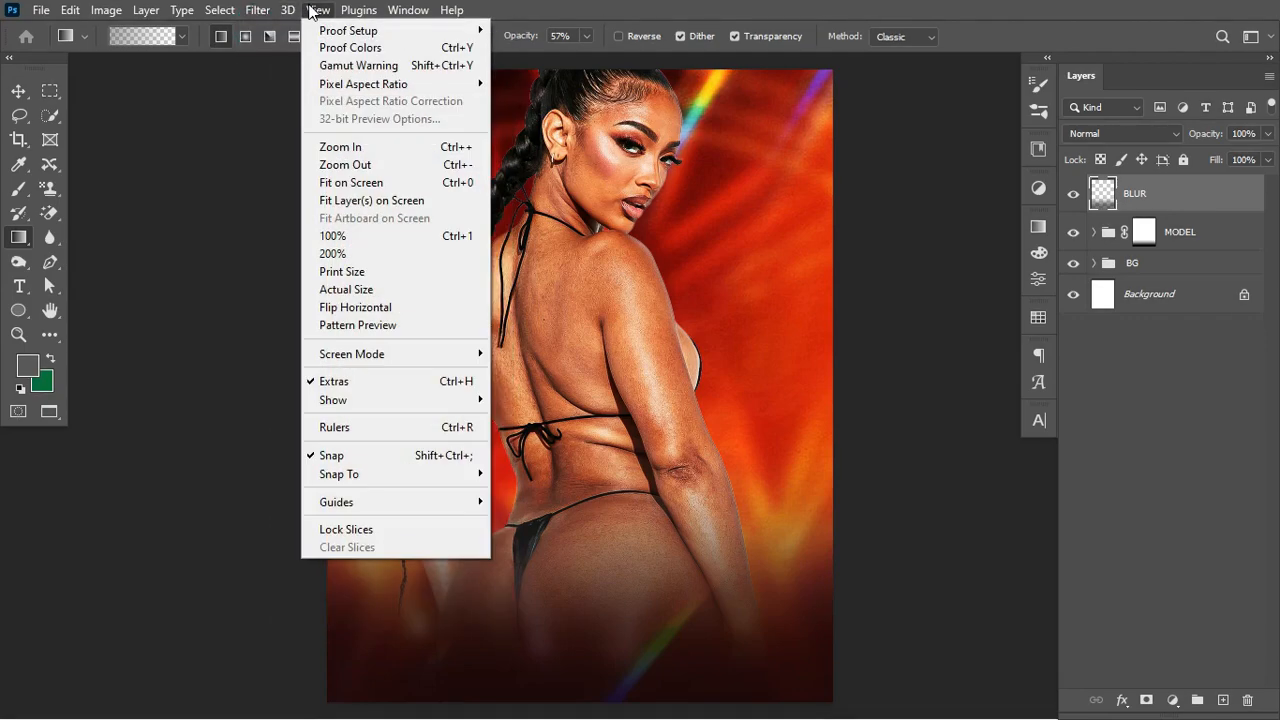
mouse_move(435, 502)
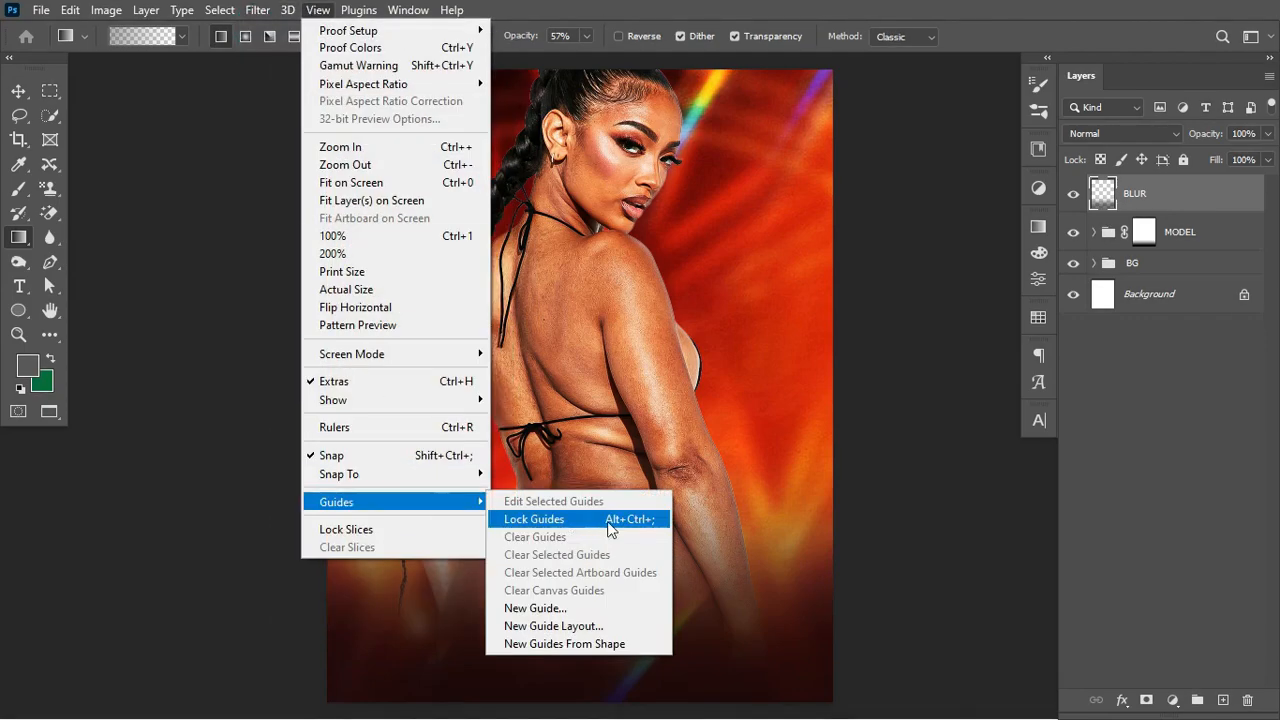
left_click(611, 626)
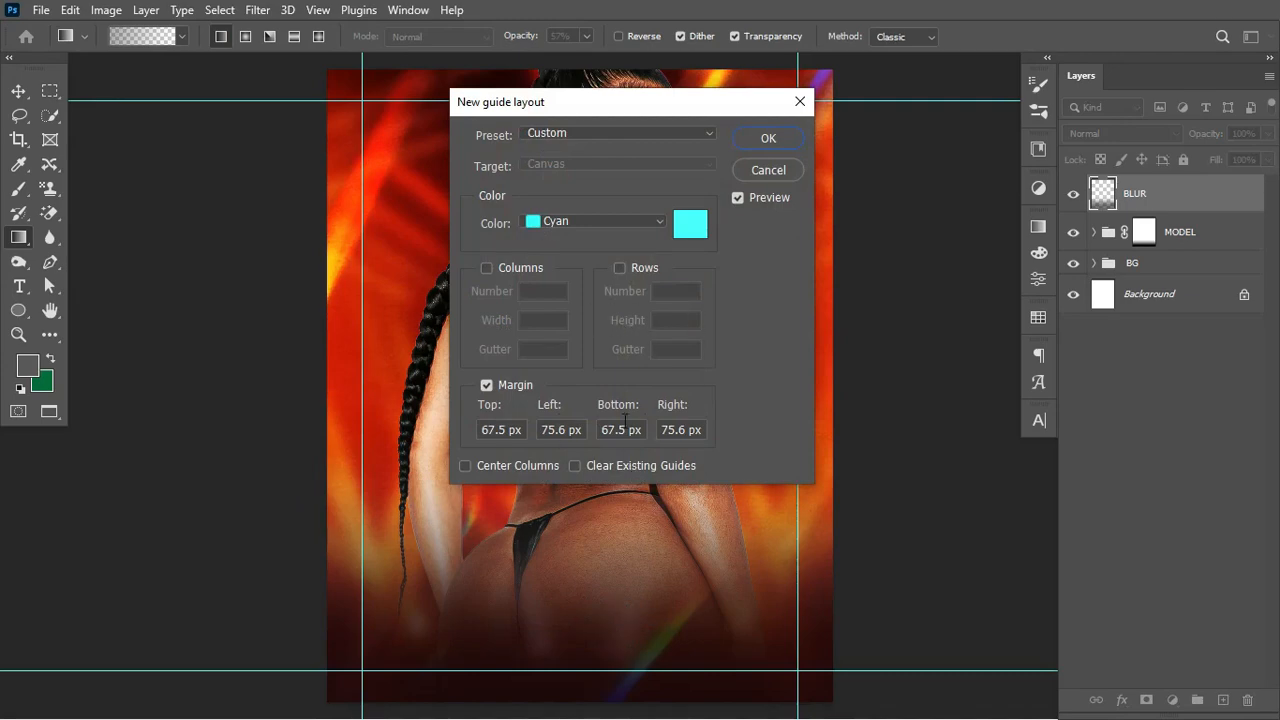
left_click(767, 140)
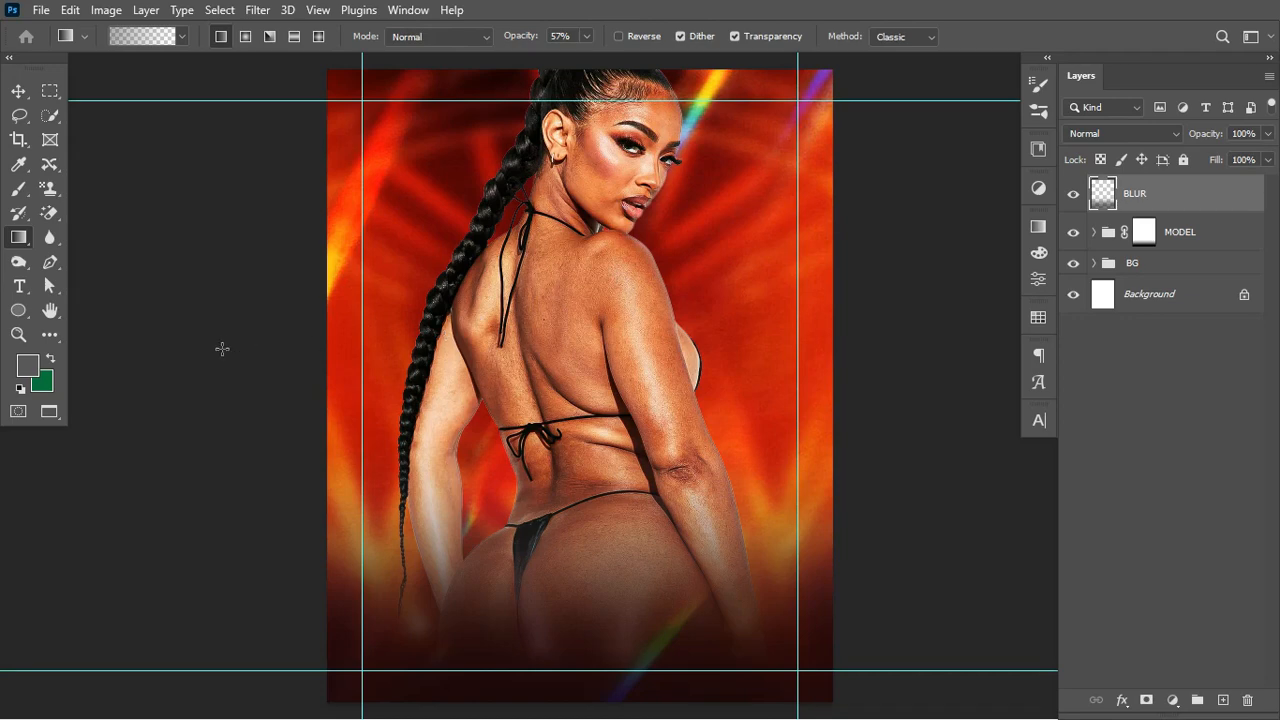
- Paste the event copy as a text layer, format it as white, left-aligned 5 pt Poppins Light, and move it to the left margin guide
key("t")
left_click(390, 375)
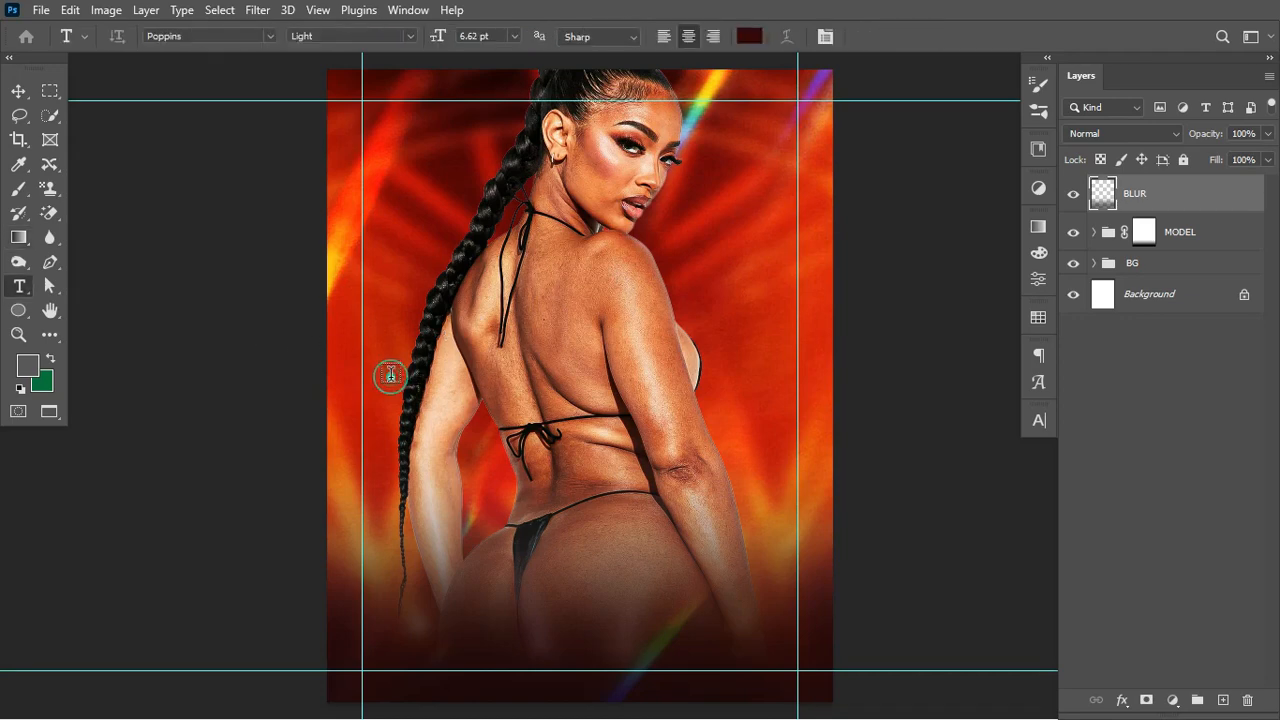
key("ctrl+v")
key("ctrl+Return")
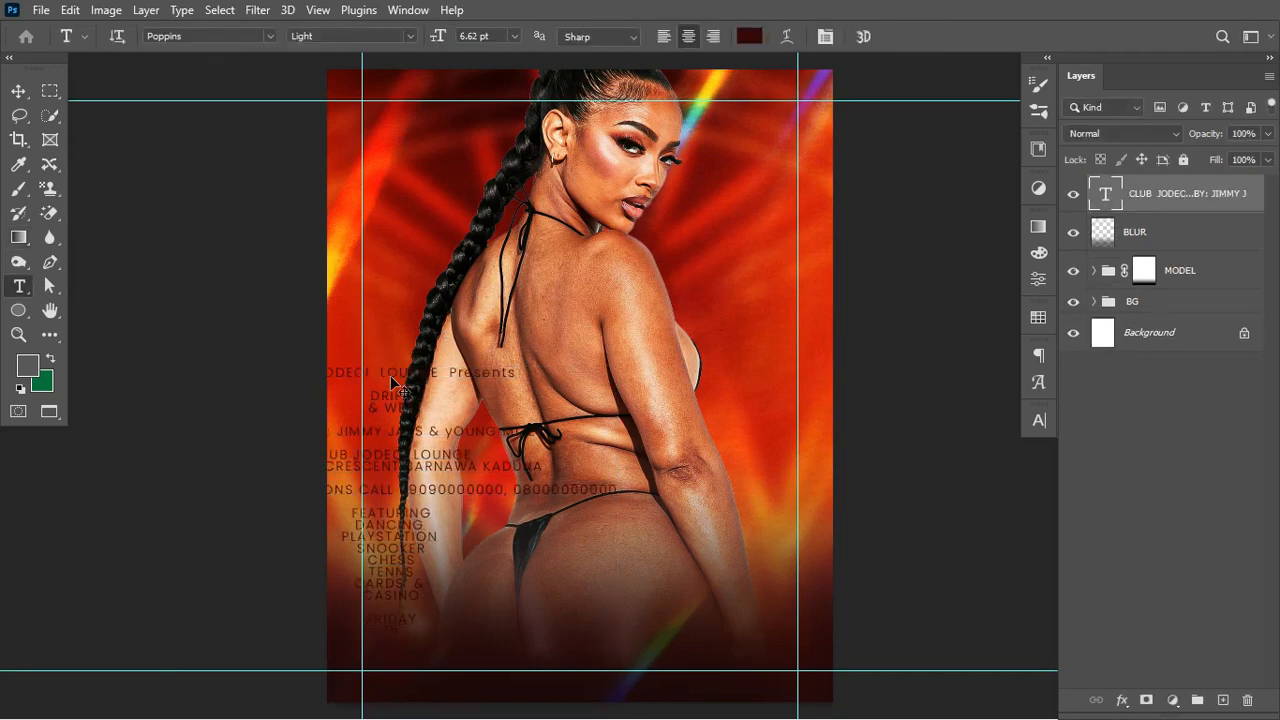
key("ctrl+a")
left_click_drag(398, 422, 382, 222)
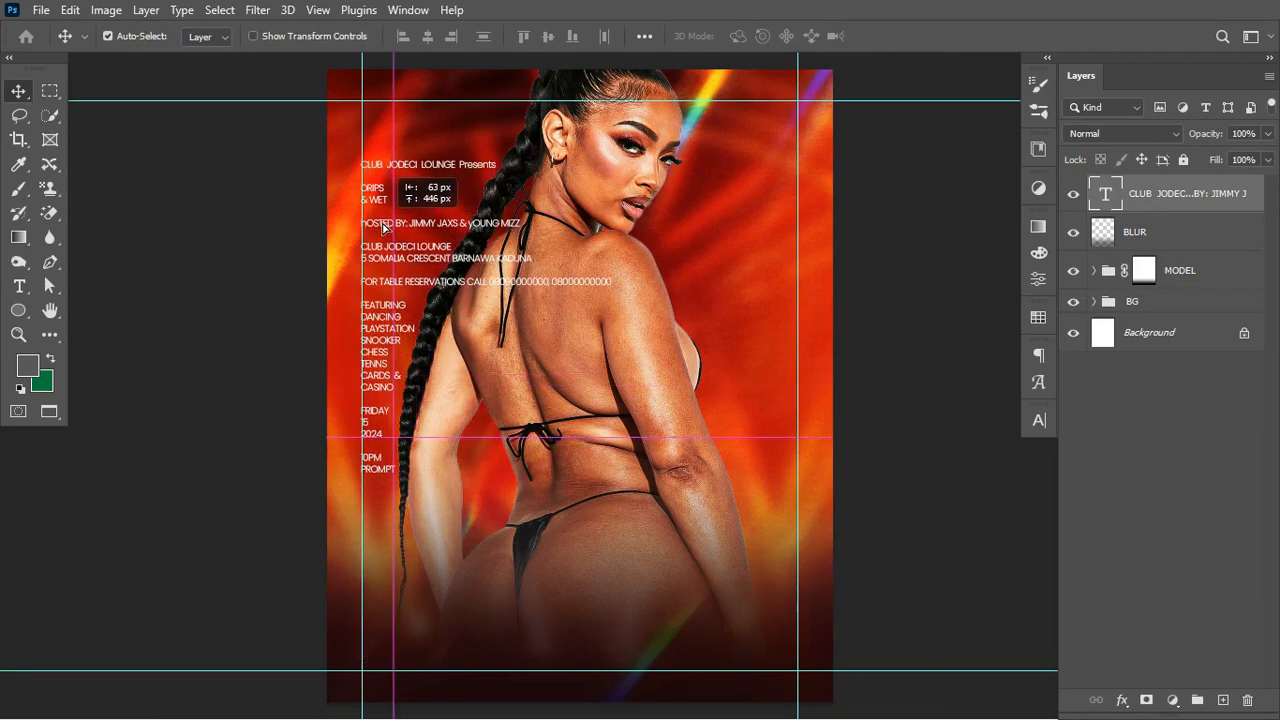
- Cut the line "CLUB JODECI LOUNGE Presents" from the event copy and paste it as a separate text layer over the model's lower body
key("t")
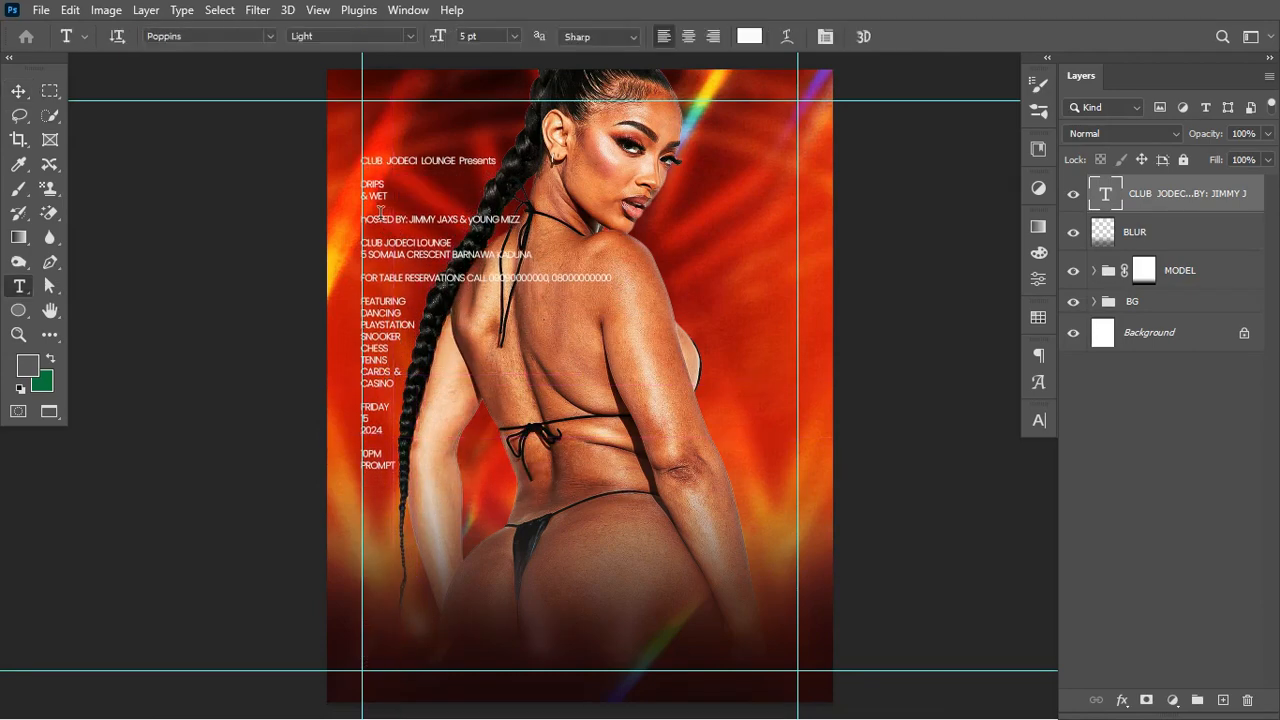
left_click_drag(363, 158, 512, 162)
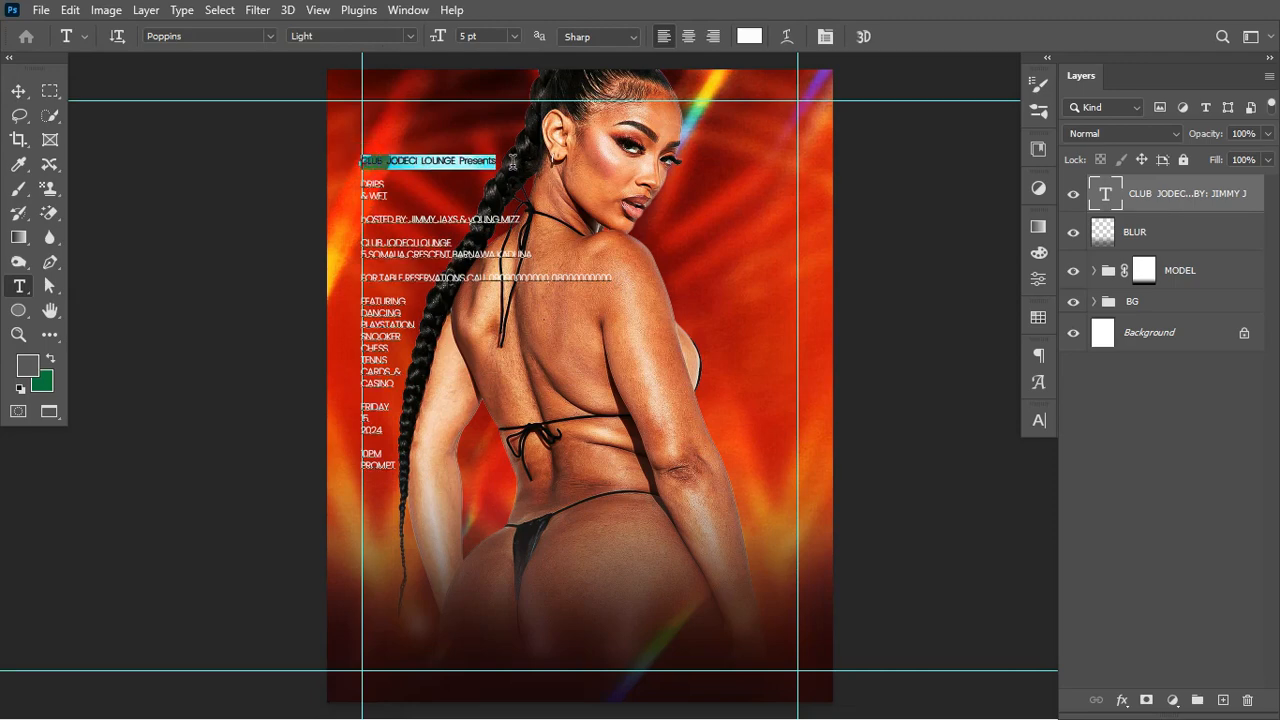
key("ctrl+x")
key("ctrl+Return")
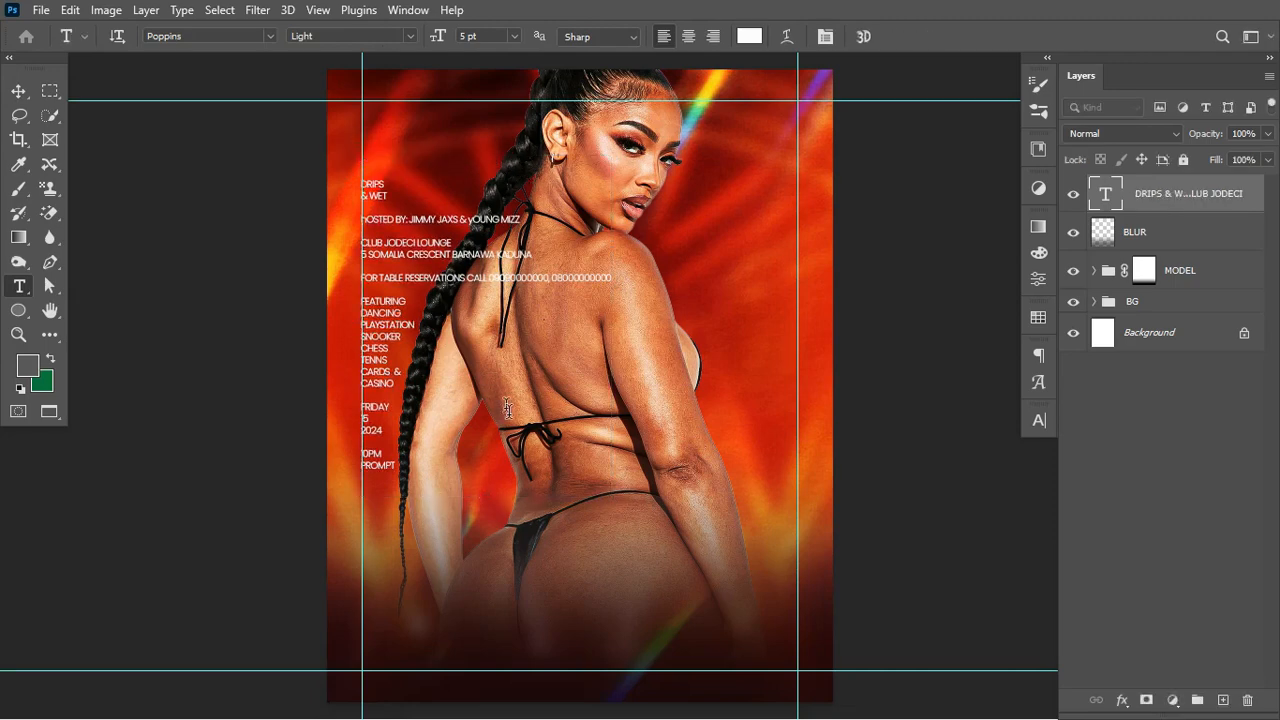
left_click(502, 510)
key("ctrl+v")
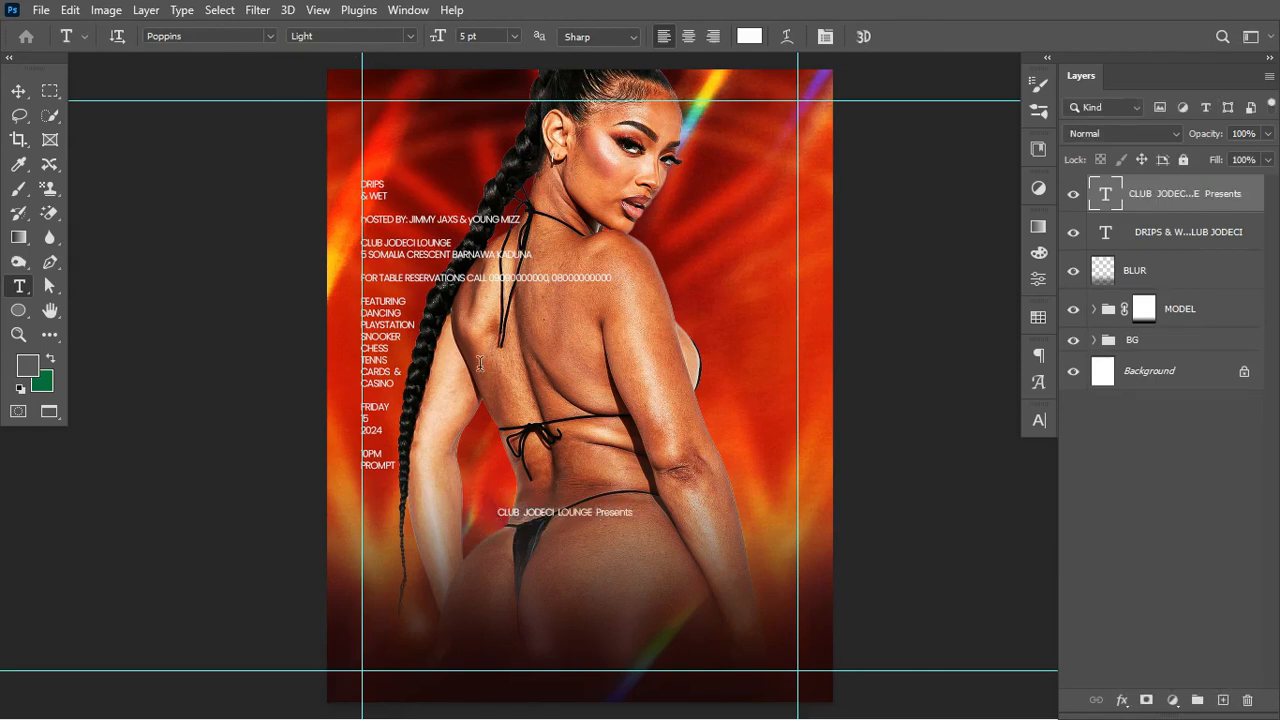
- In the presenter line, set "Presents" to Poppins Regular and "CLUB JODECI LOUNGE" to Poppins ExtraBold
double_click(600, 512)
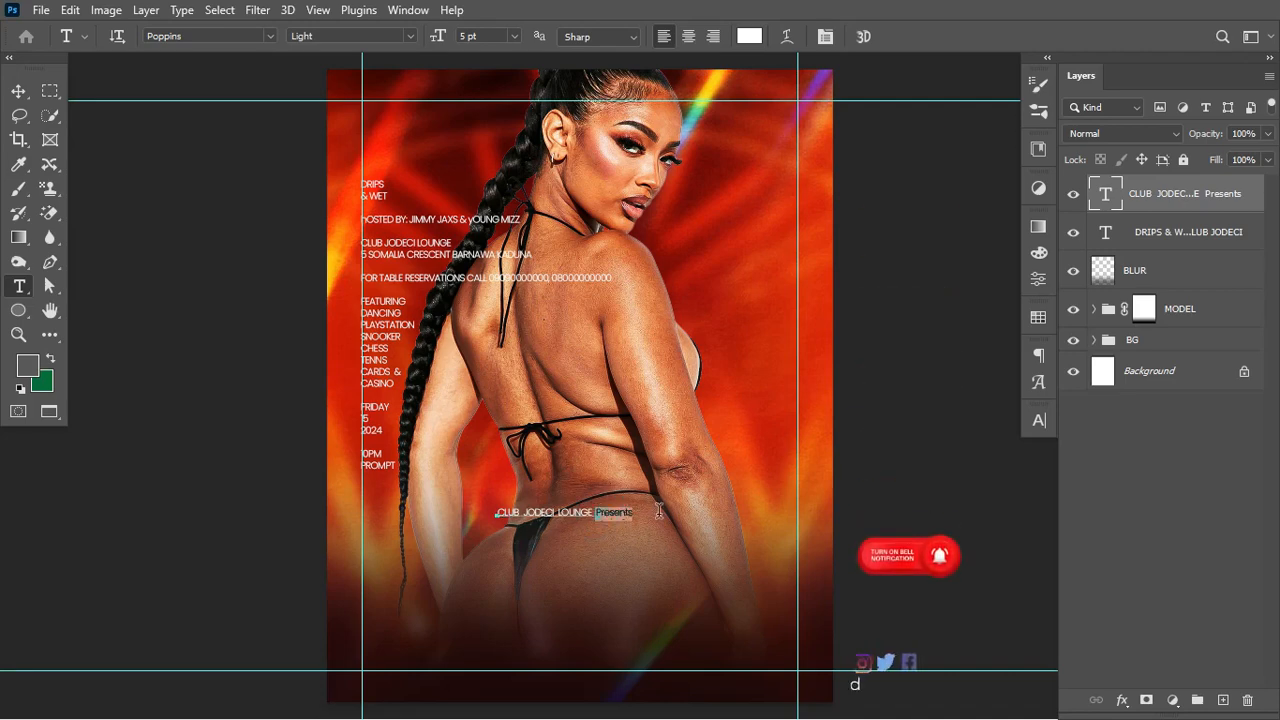
left_click(407, 38)
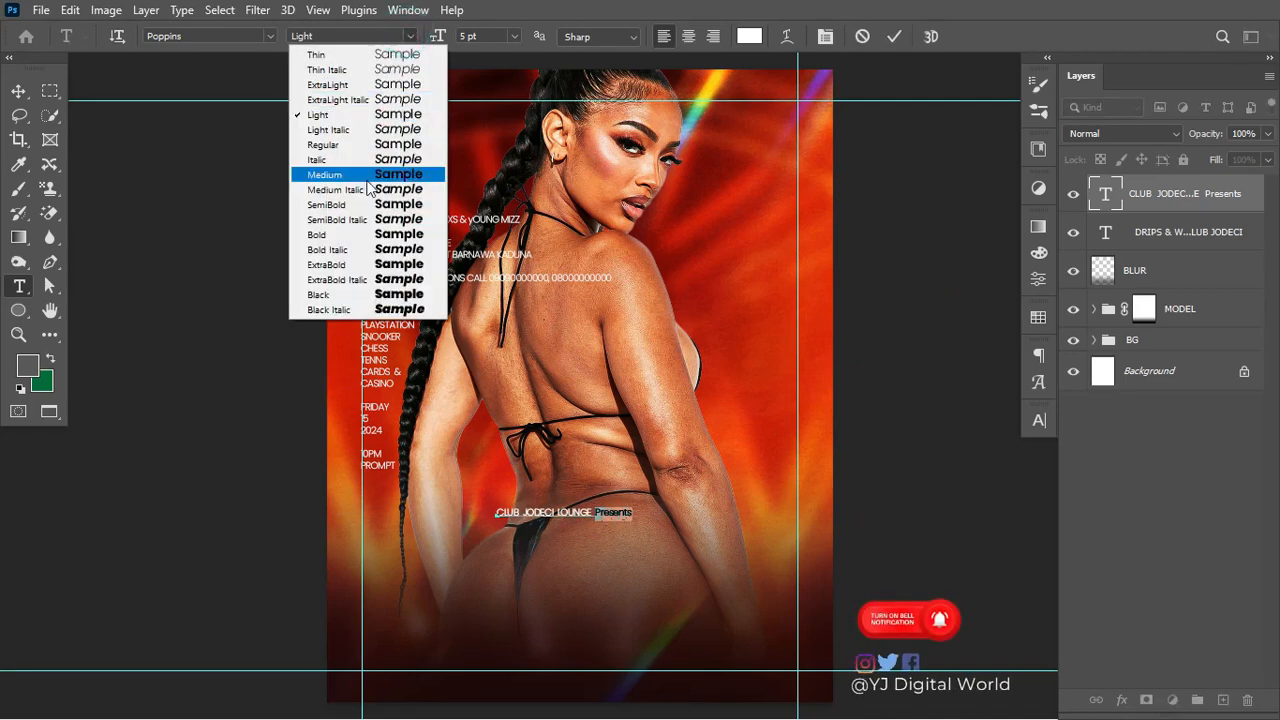
left_click(360, 150)
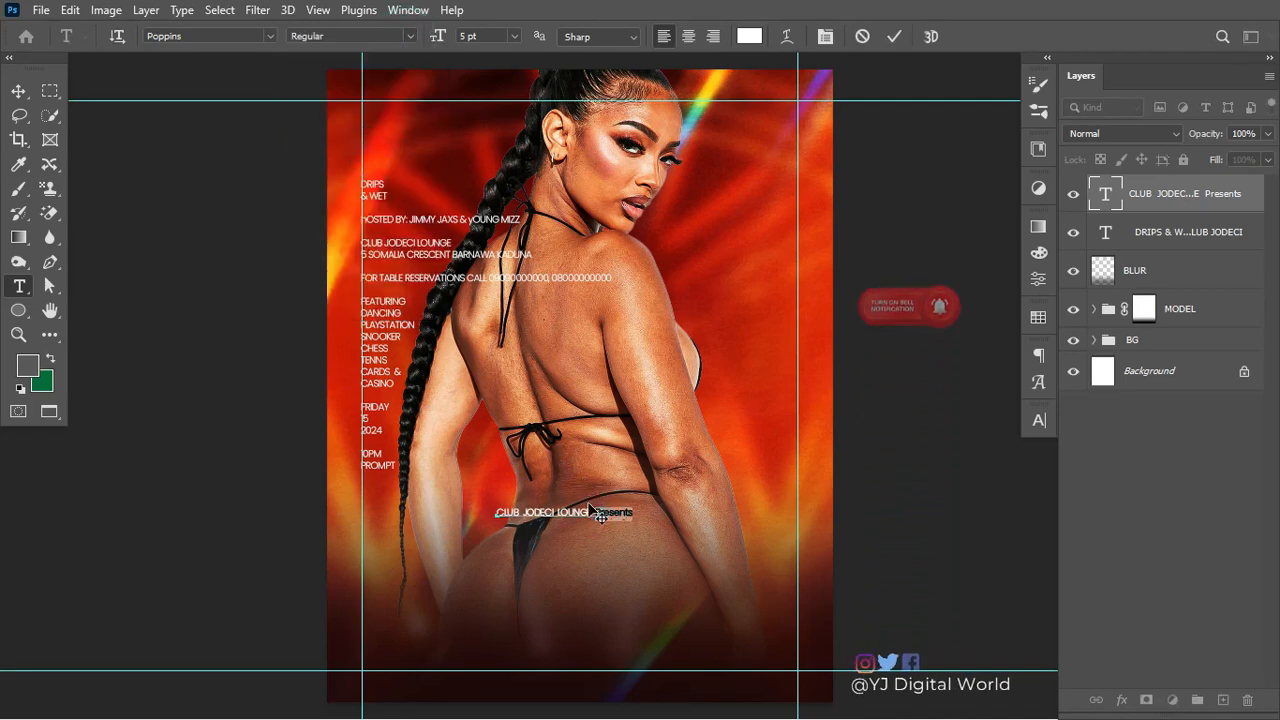
left_click_drag(594, 513, 448, 505)
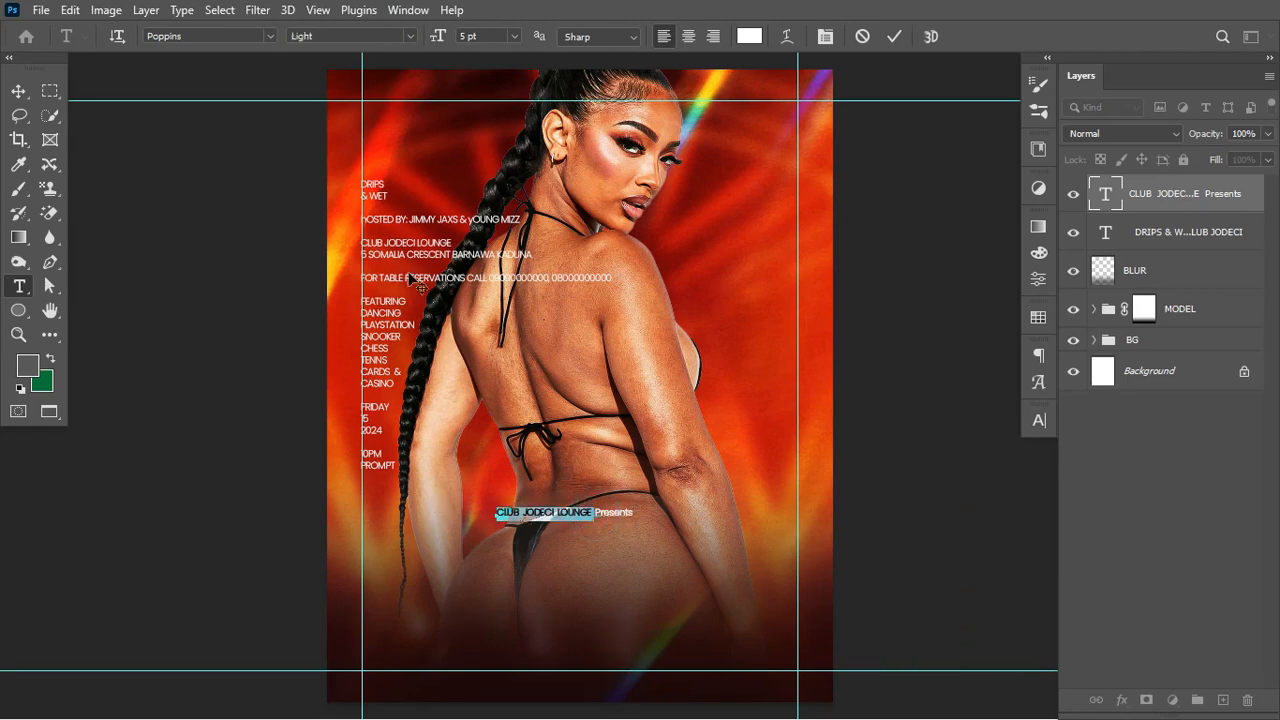
left_click(410, 36)
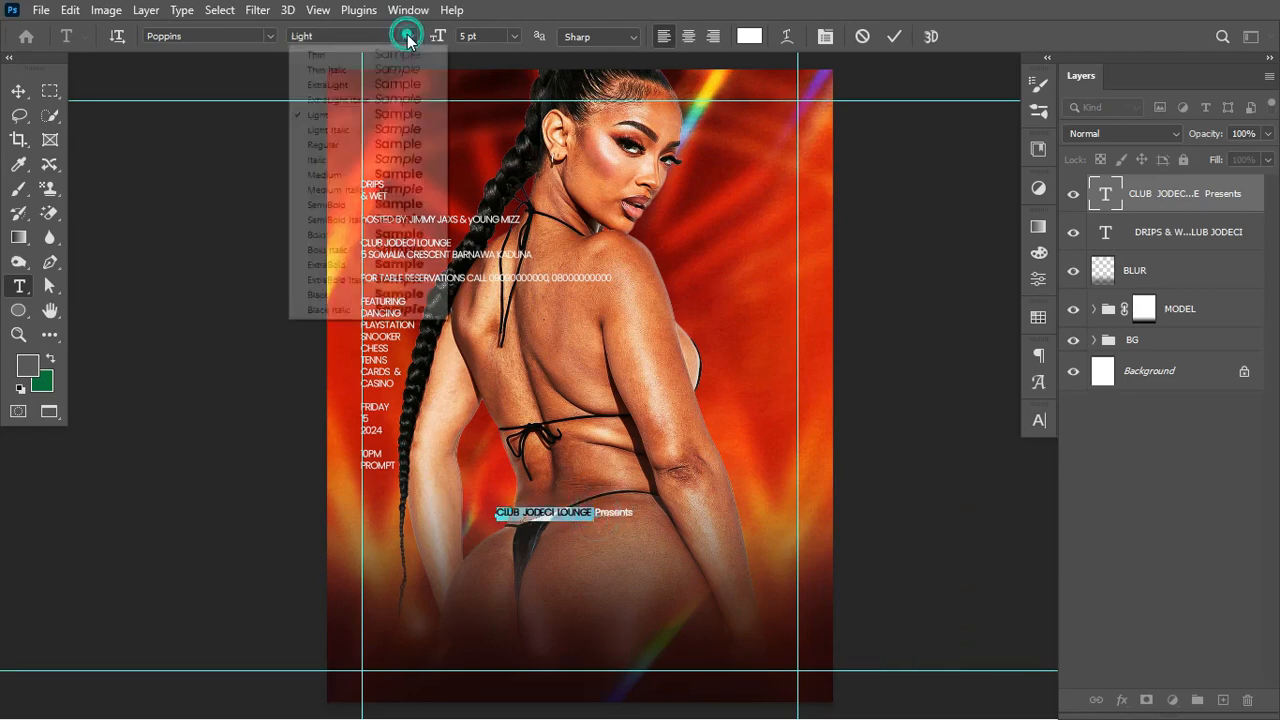
left_click(360, 265)
left_click(894, 36)
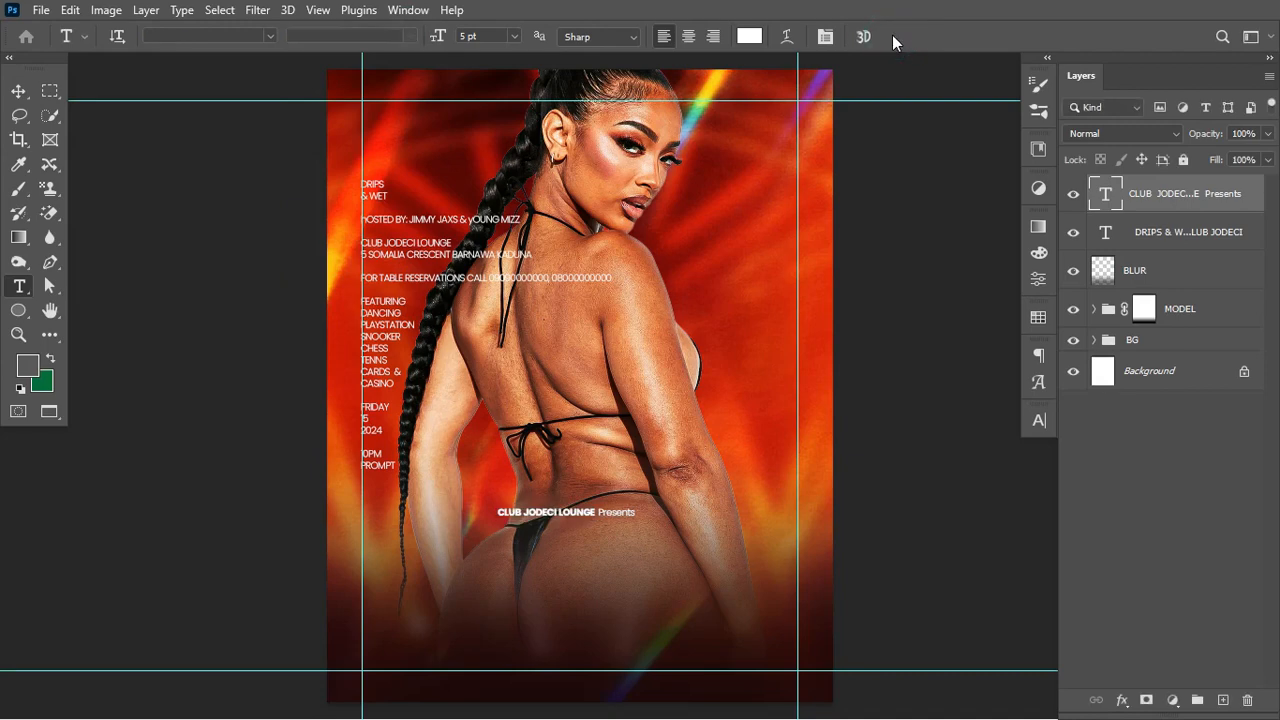
- Scale up the "CLUB JODECI LOUNGE Presents" text layer proportionally to about 7.02 pt
key("ctrl+t")
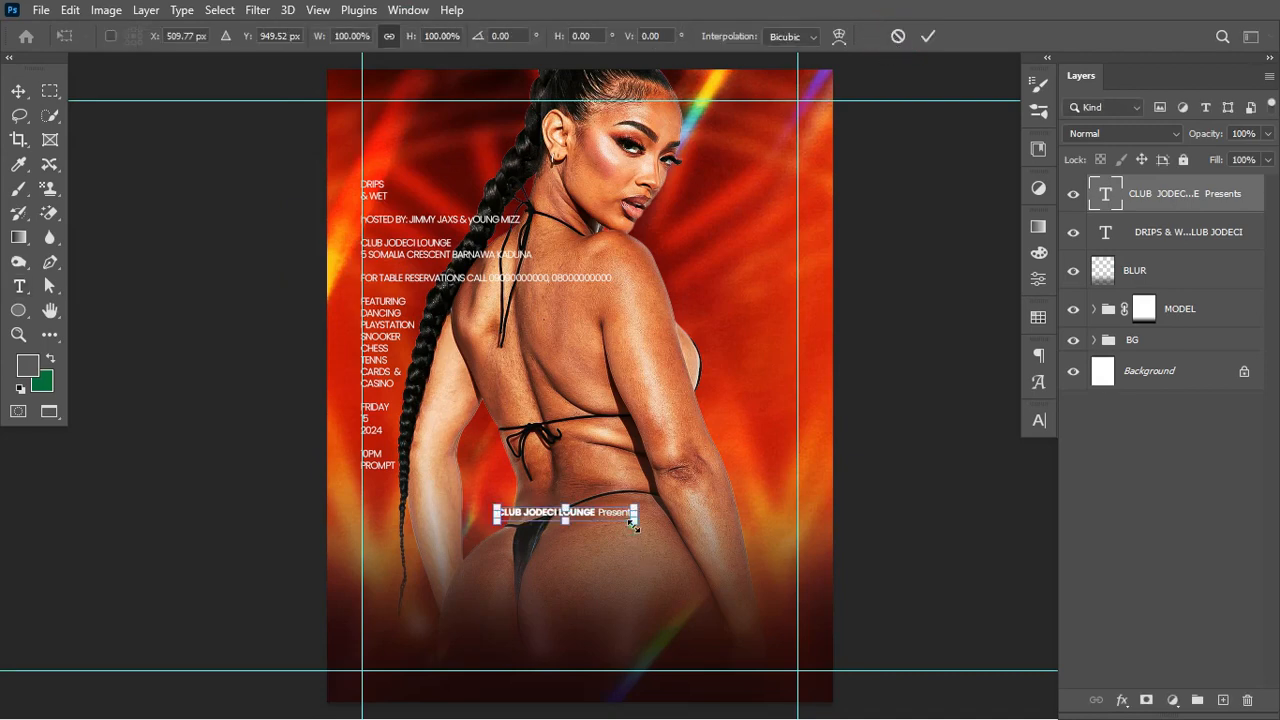
left_click_drag(633, 539, 662, 537)
key("Return")
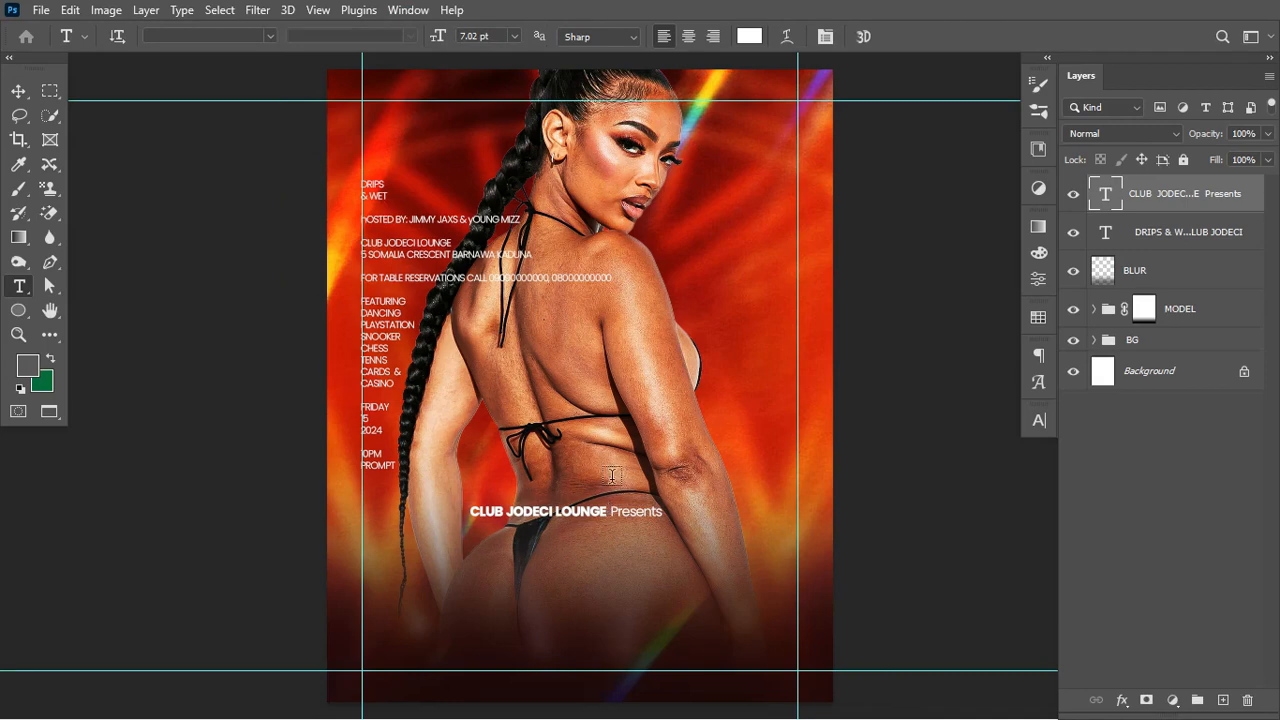
- Colour the words "CLUB JODECI LOUNGE" dark maroon #340703, leaving "Presents" white
left_click_drag(608, 511, 451, 515)
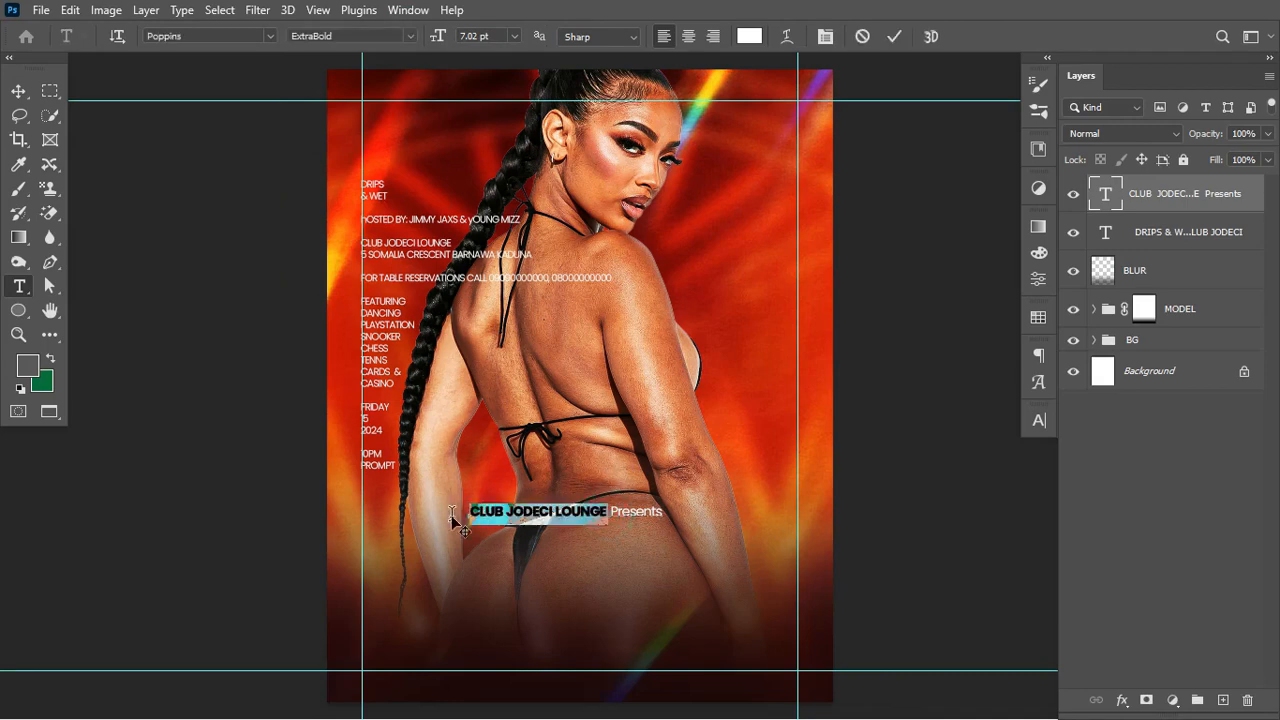
left_click(1037, 317)
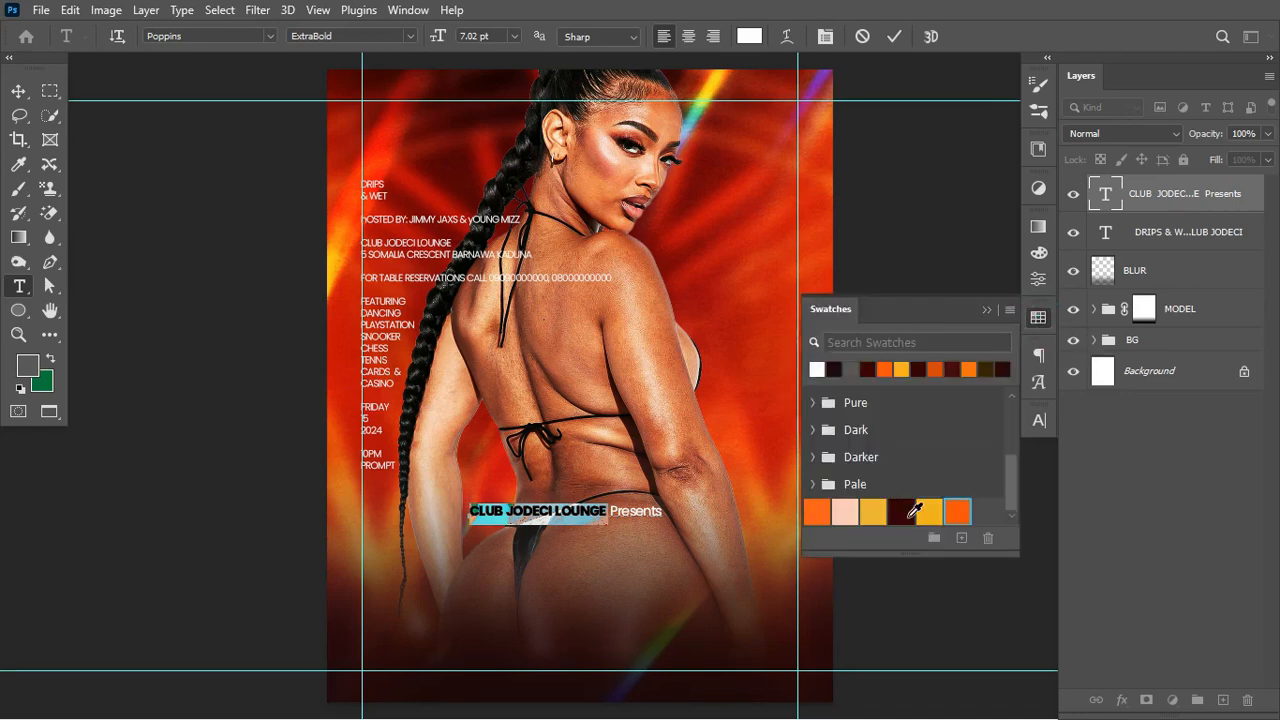
left_click(903, 512)
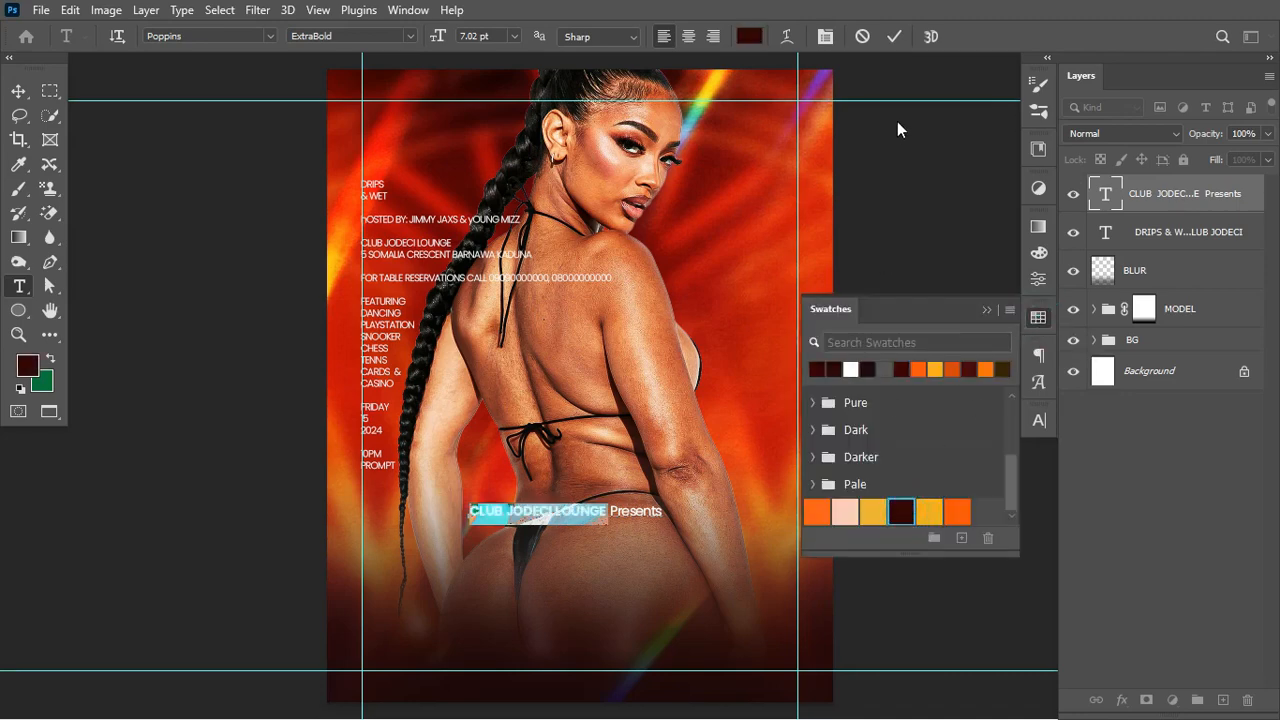
left_click(749, 36)
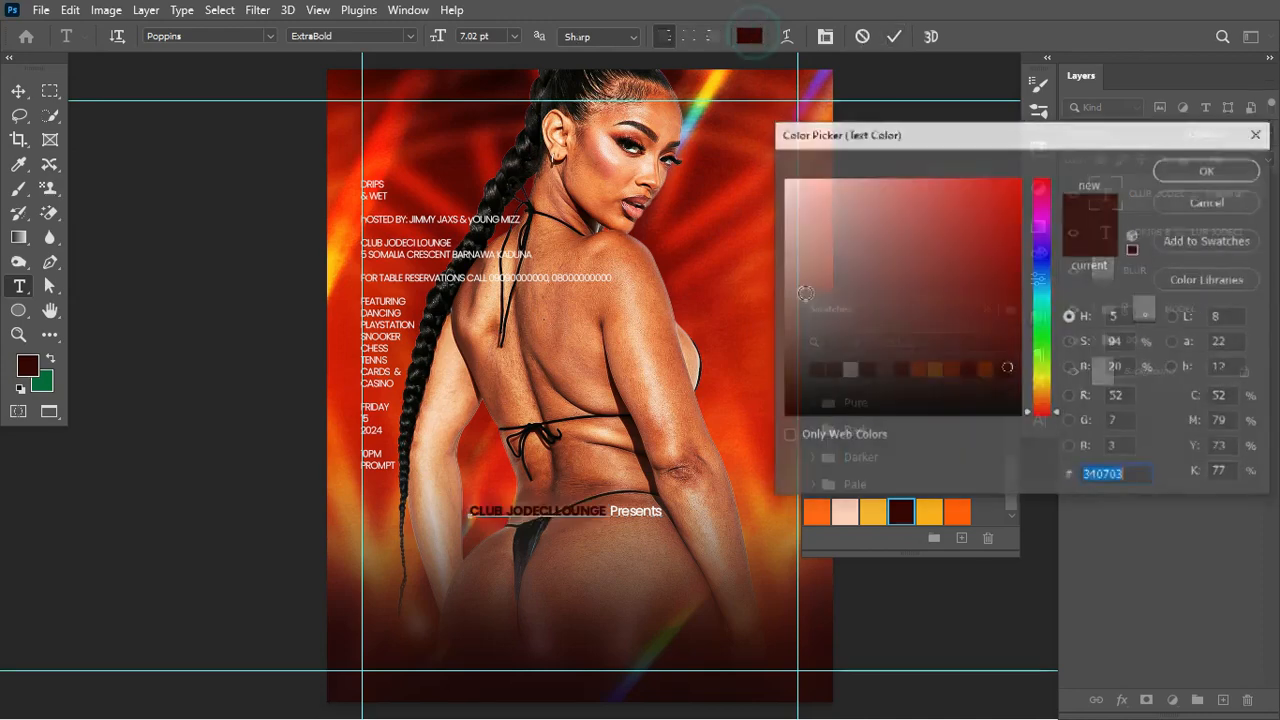
left_click(1131, 478)
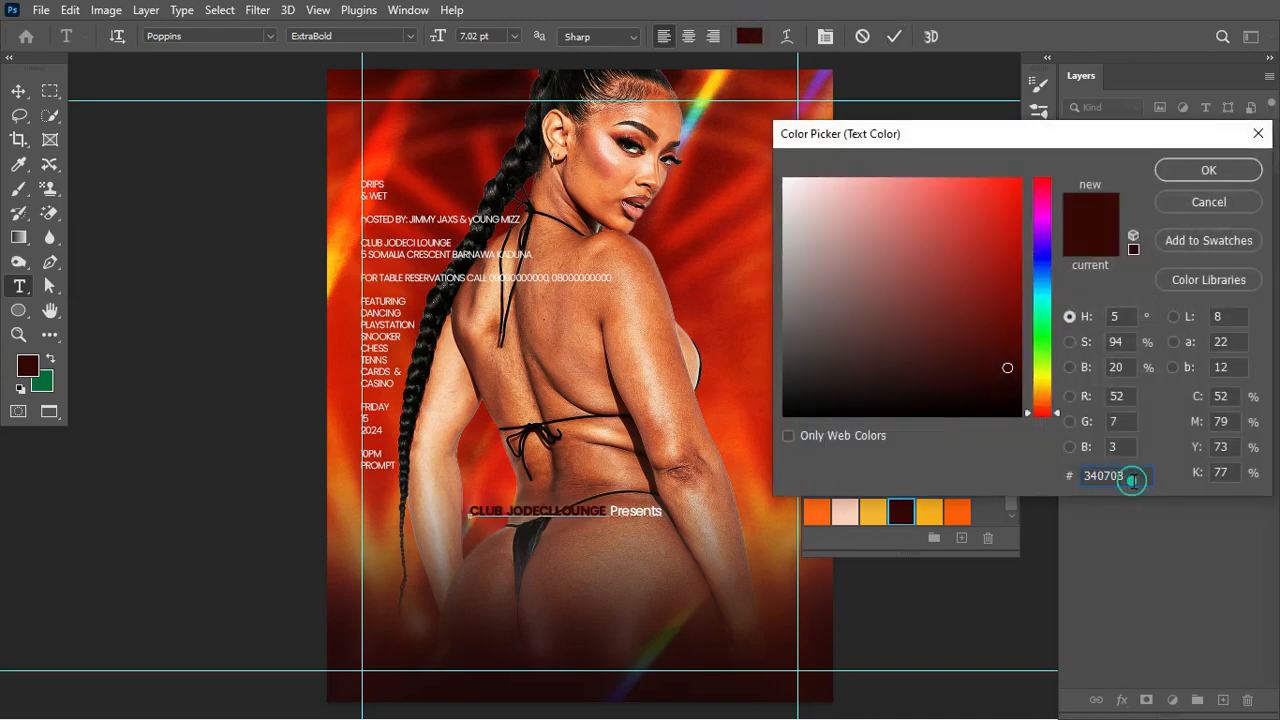
left_click(1222, 168)
left_click(893, 37)
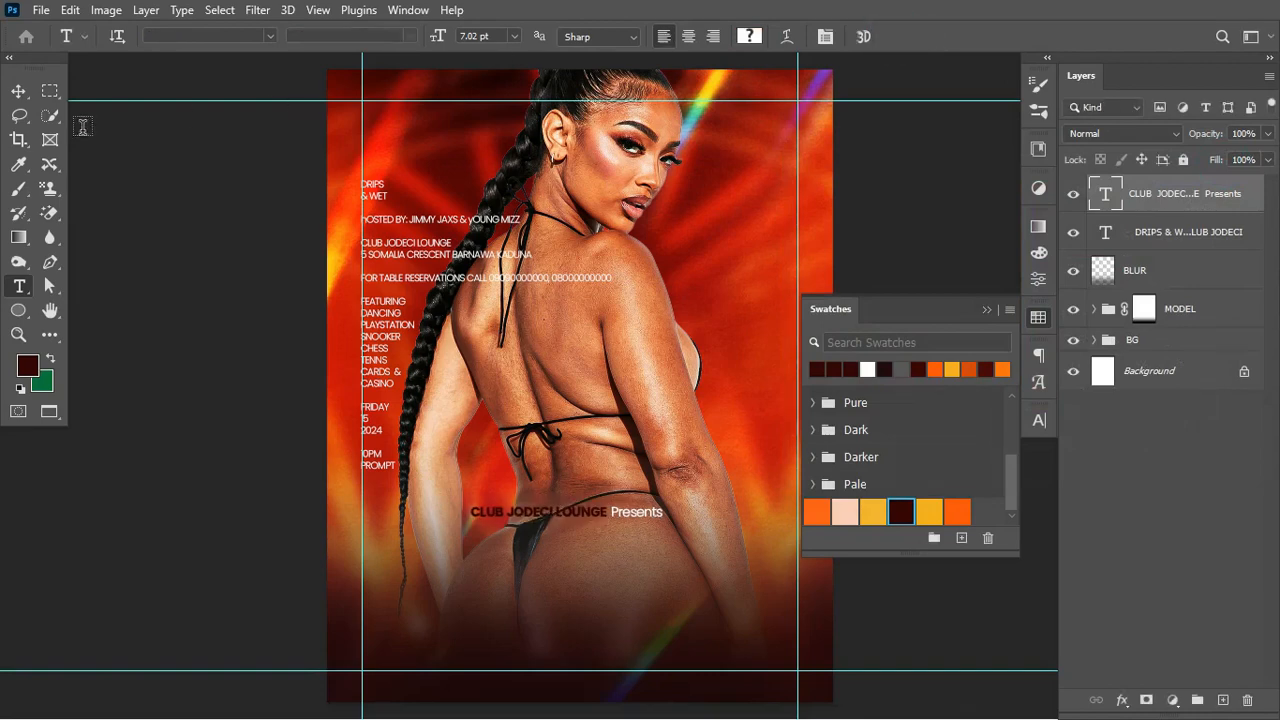
- Move the "CLUB JODECI LOUNGE Presents" line up to the model's mid-back and scale it to about 6.37 pt
left_click(19, 92)
left_click_drag(599, 512, 654, 396)
key("ctrl+t")
key("Return")
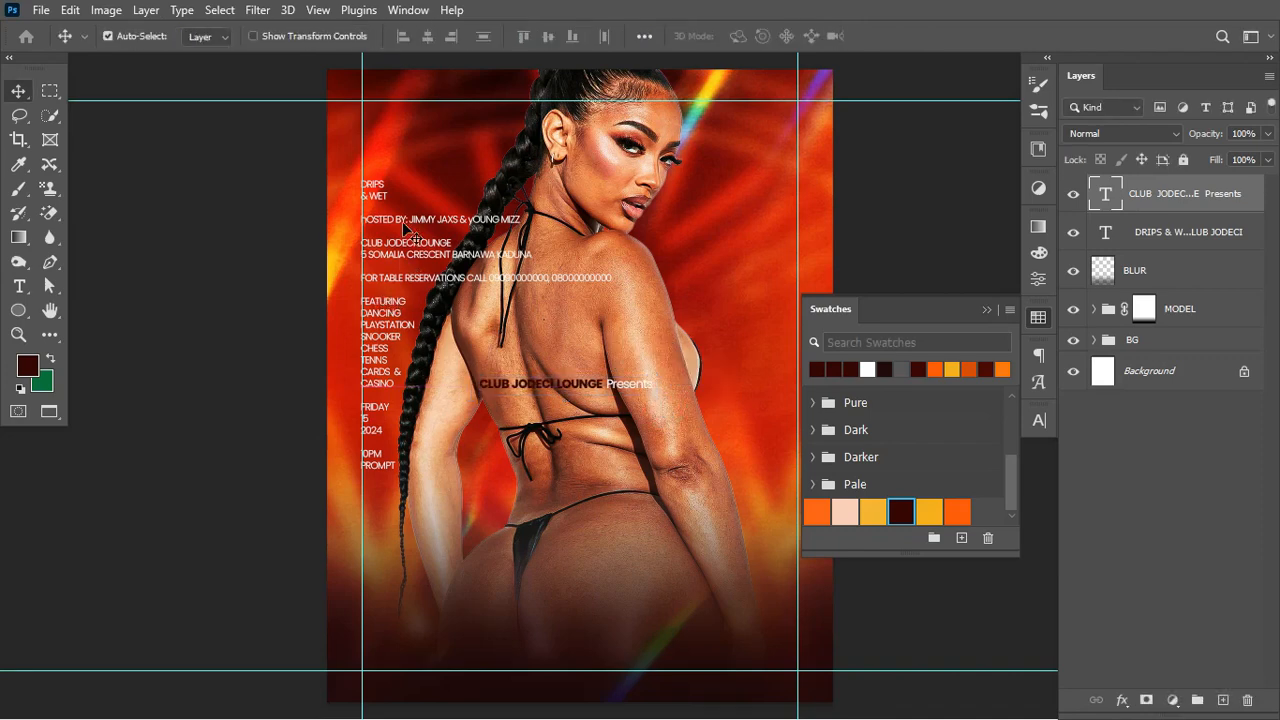
- Cut "DRIPS & WET" from the event copy and paste it as a separate text layer over the model's lower back
key("t")
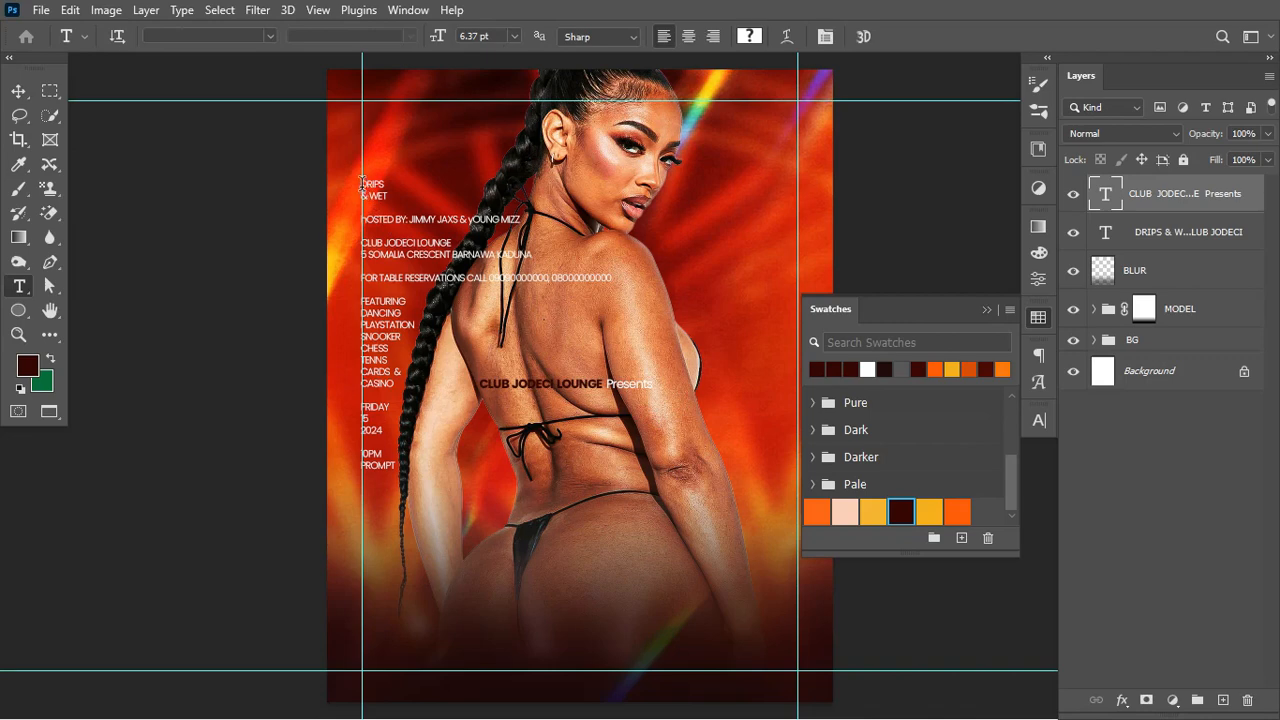
left_click_drag(362, 184, 391, 197)
key("ctrl+x")
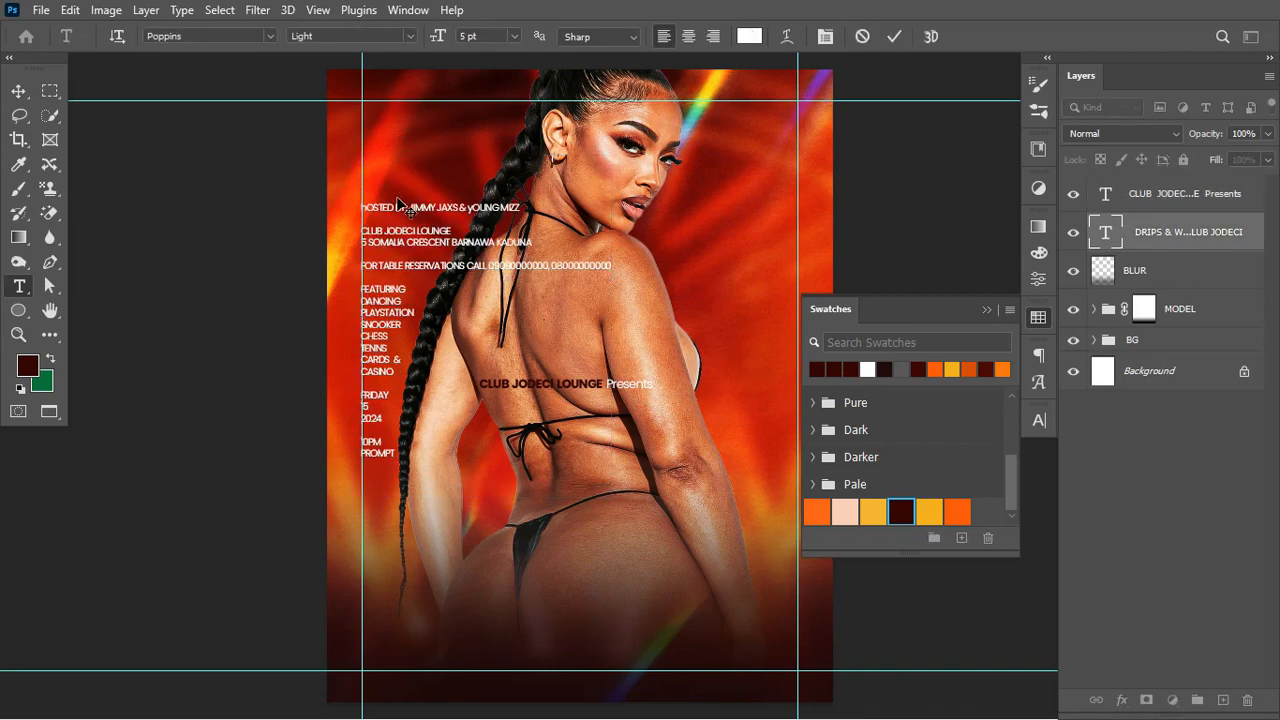
key("ctrl+Return")
left_click(518, 497)
key("ctrl+v")
key("ctrl+Return")
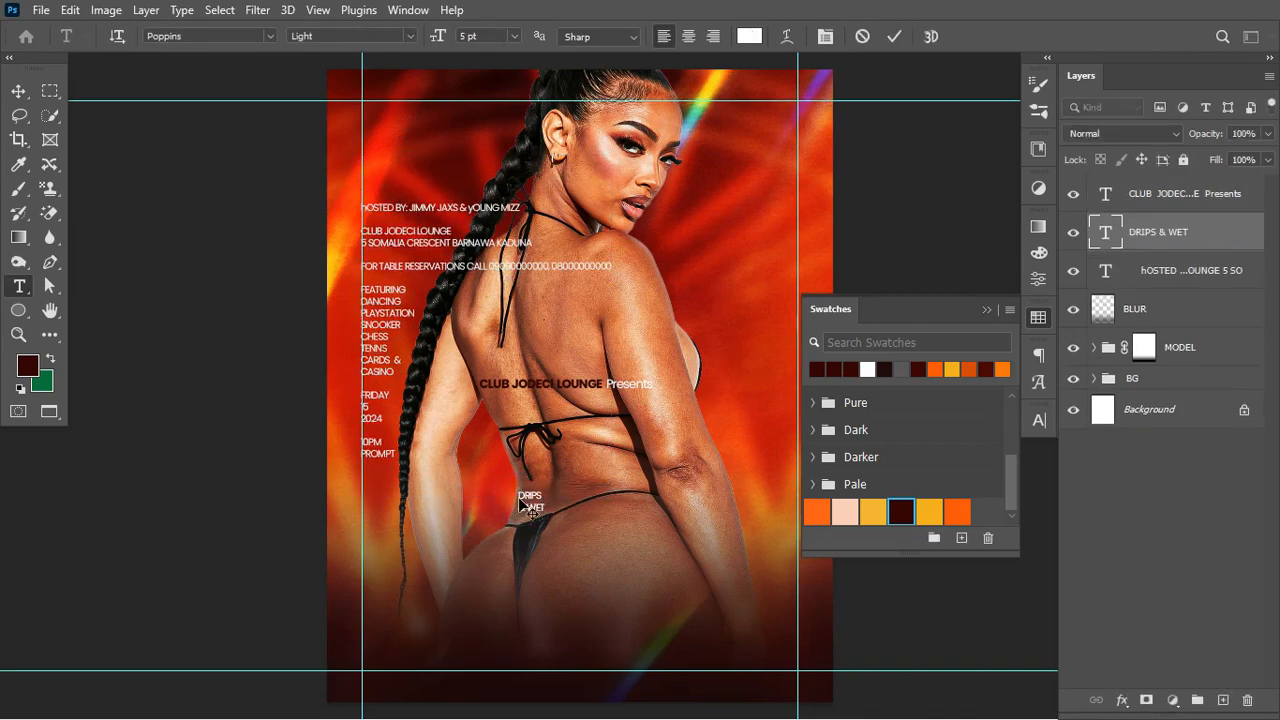
- Enlarge the "DRIPS & WET" title to about 25.71 pt and change its font to Wondra Regular
key("ctrl+t")
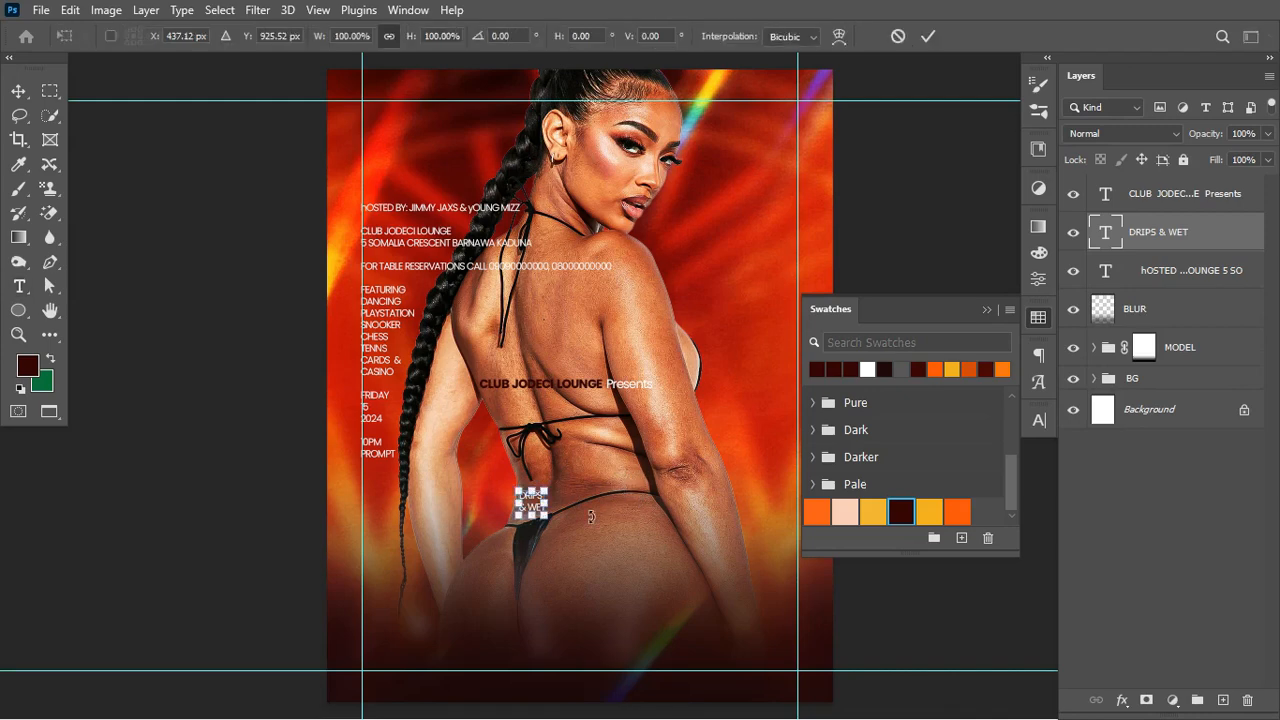
left_click_drag(591, 517, 710, 566)
key("Return")
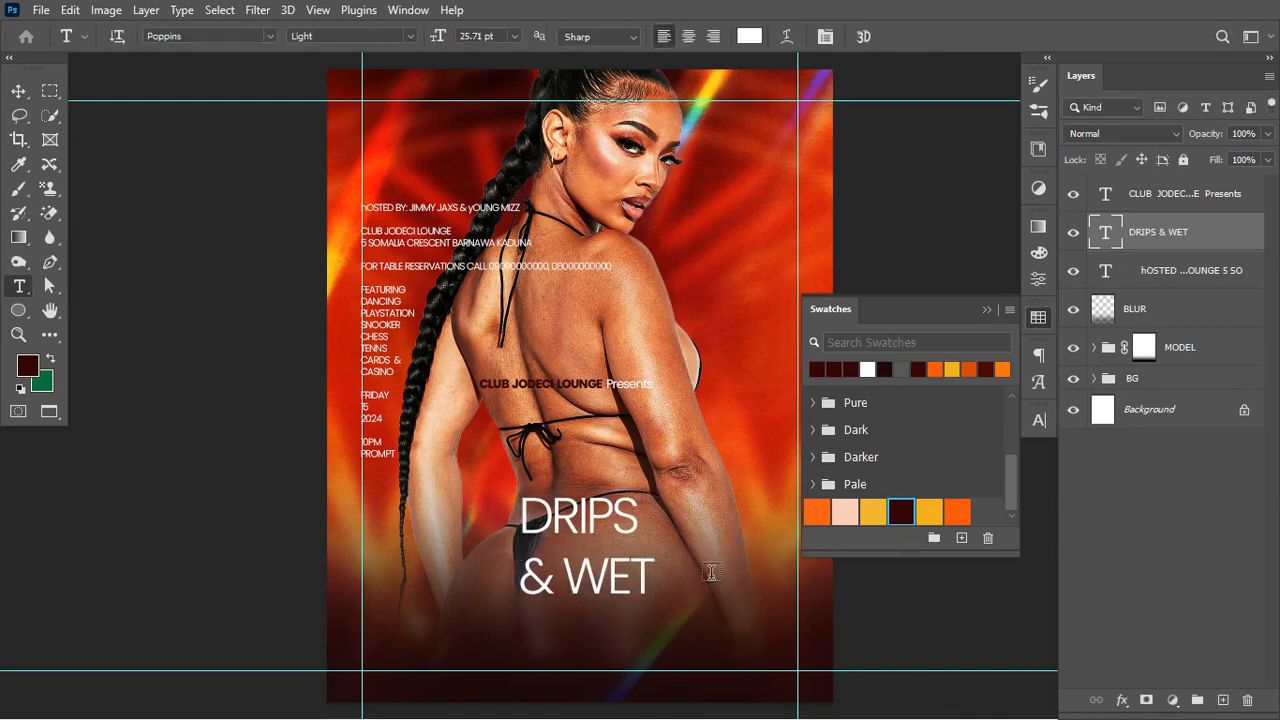
left_click(204, 41)
type("WONDRA")
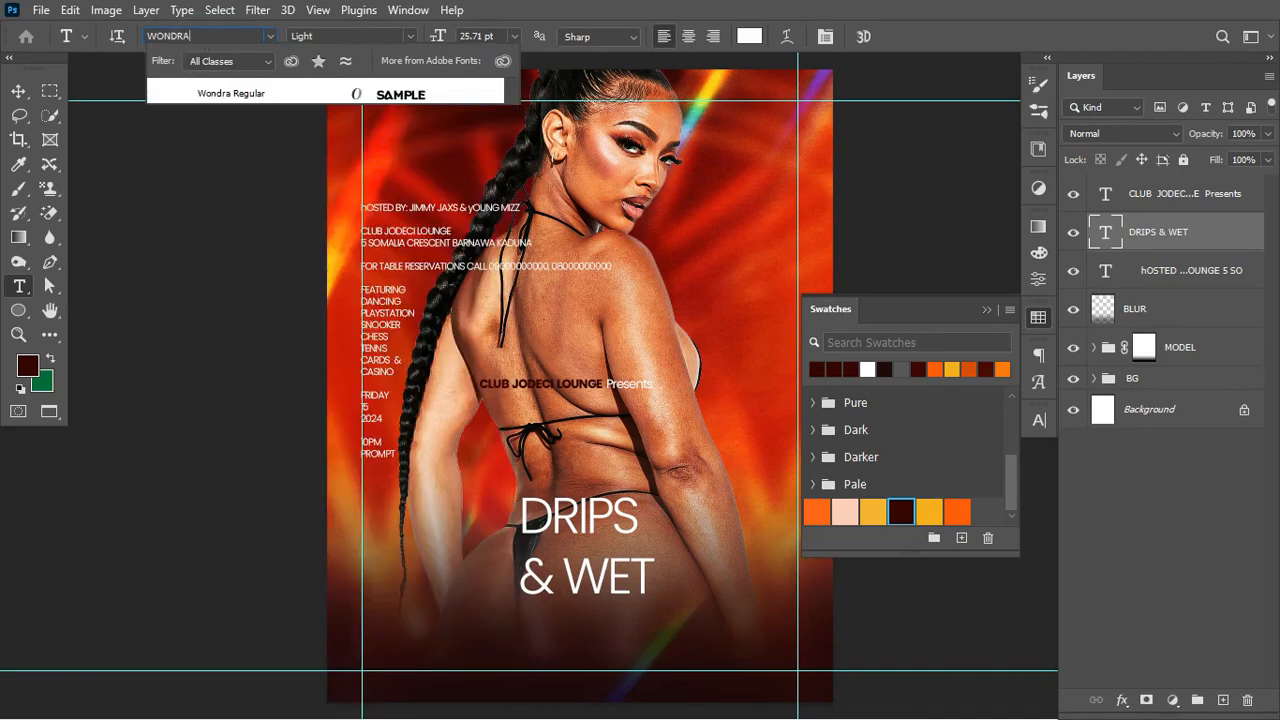
left_click(267, 98)
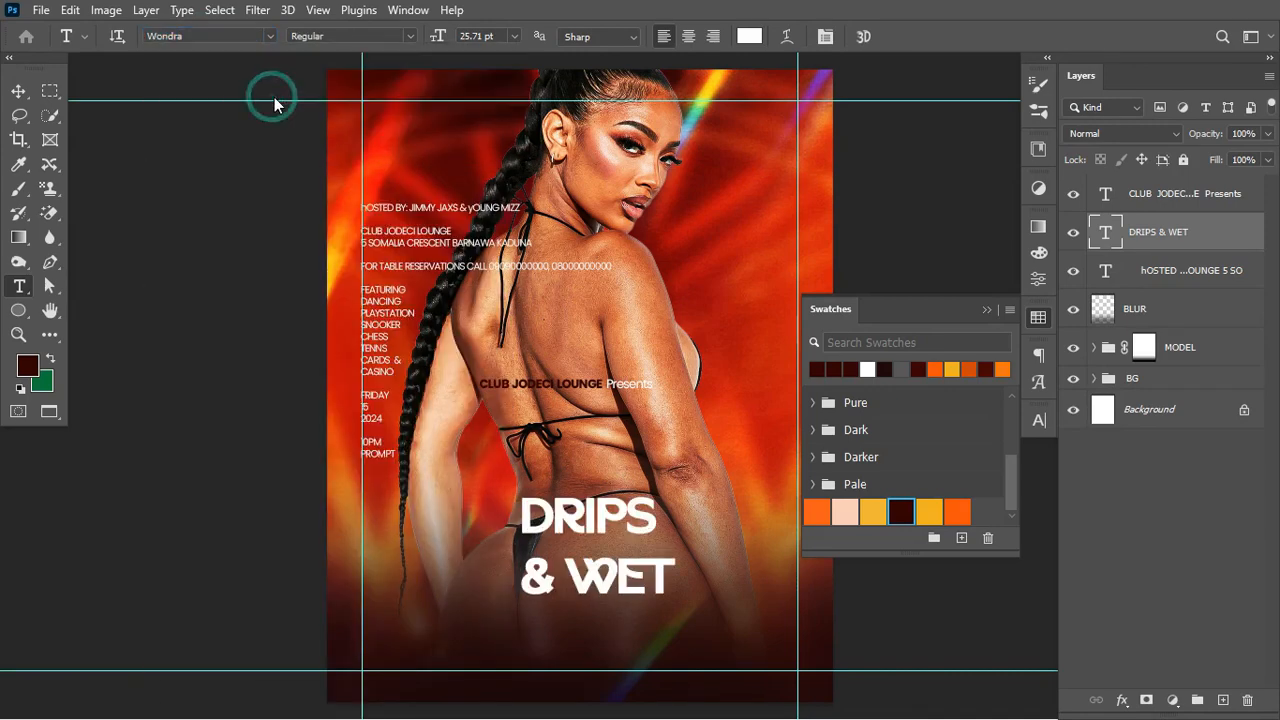
- Tighten the leading of the "DRIPS & WET" title to 20 pt and centre-align its text
left_click(1039, 420)
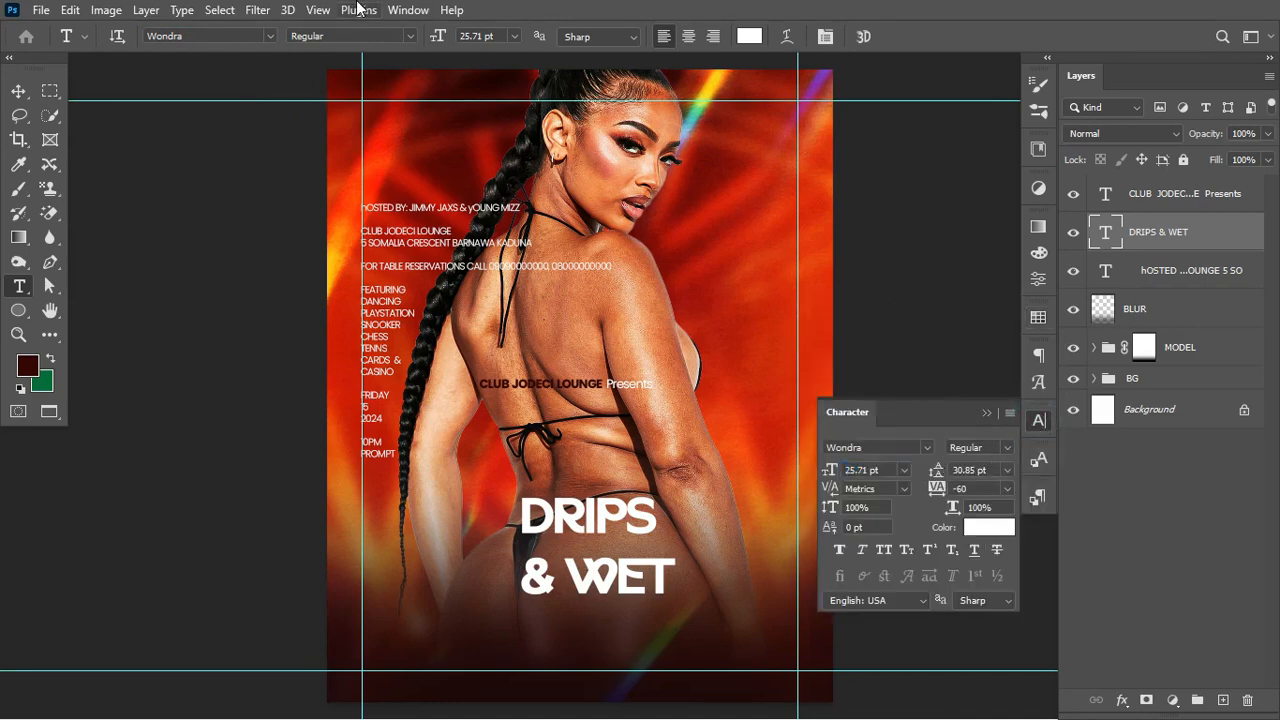
left_click(405, 10)
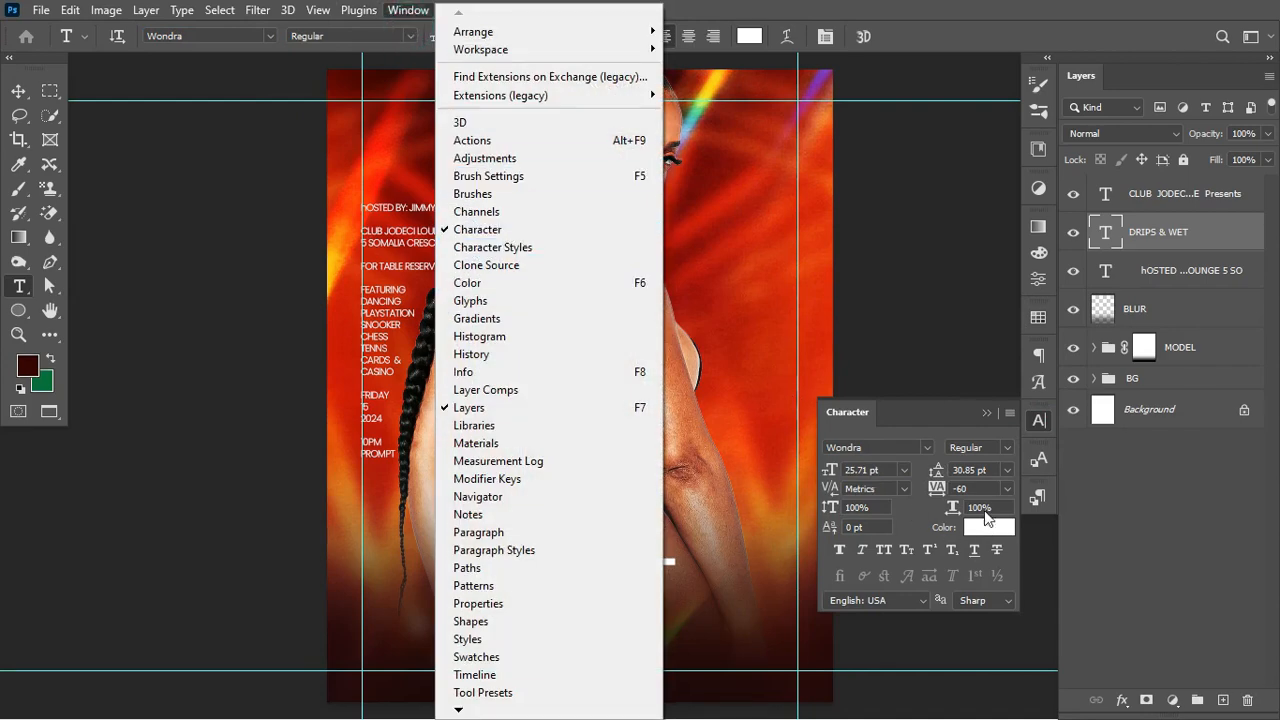
left_click(943, 478)
left_click_drag(940, 472, 933, 472)
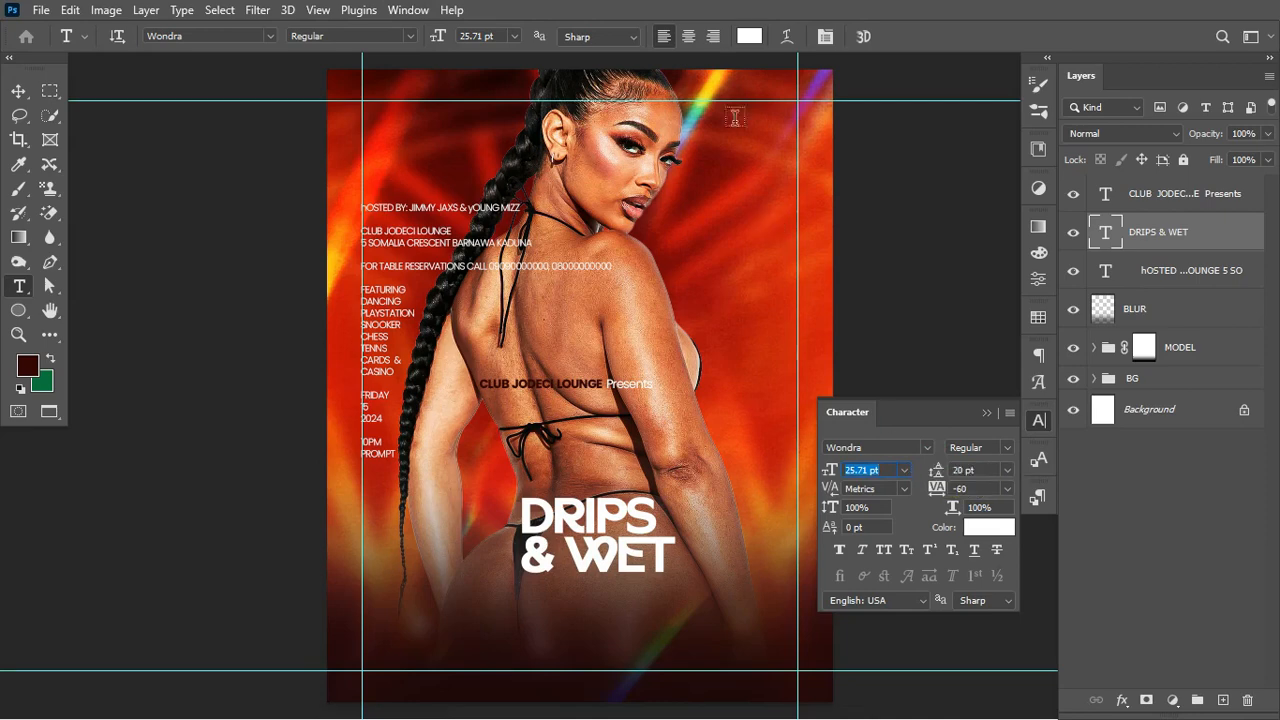
left_click(689, 37)
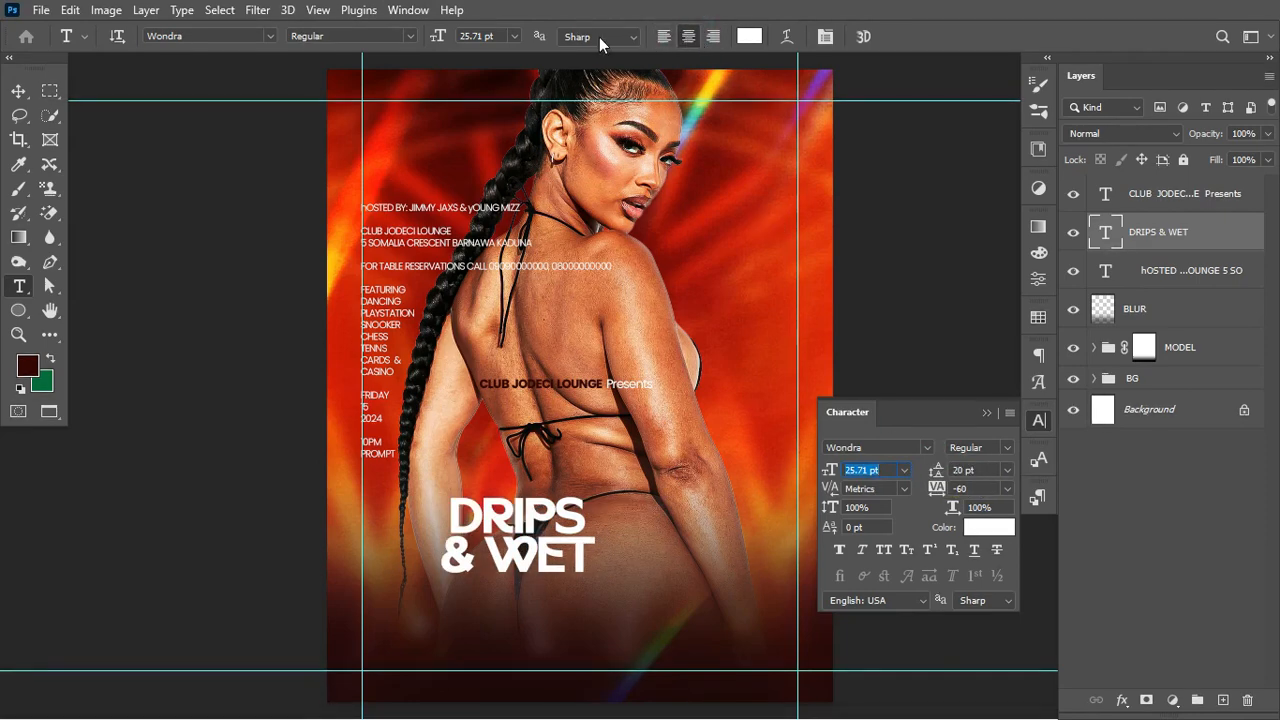
- Centre the "DRIPS & WET" title horizontally on the whole canvas, then clear the selection
left_click(18, 92)
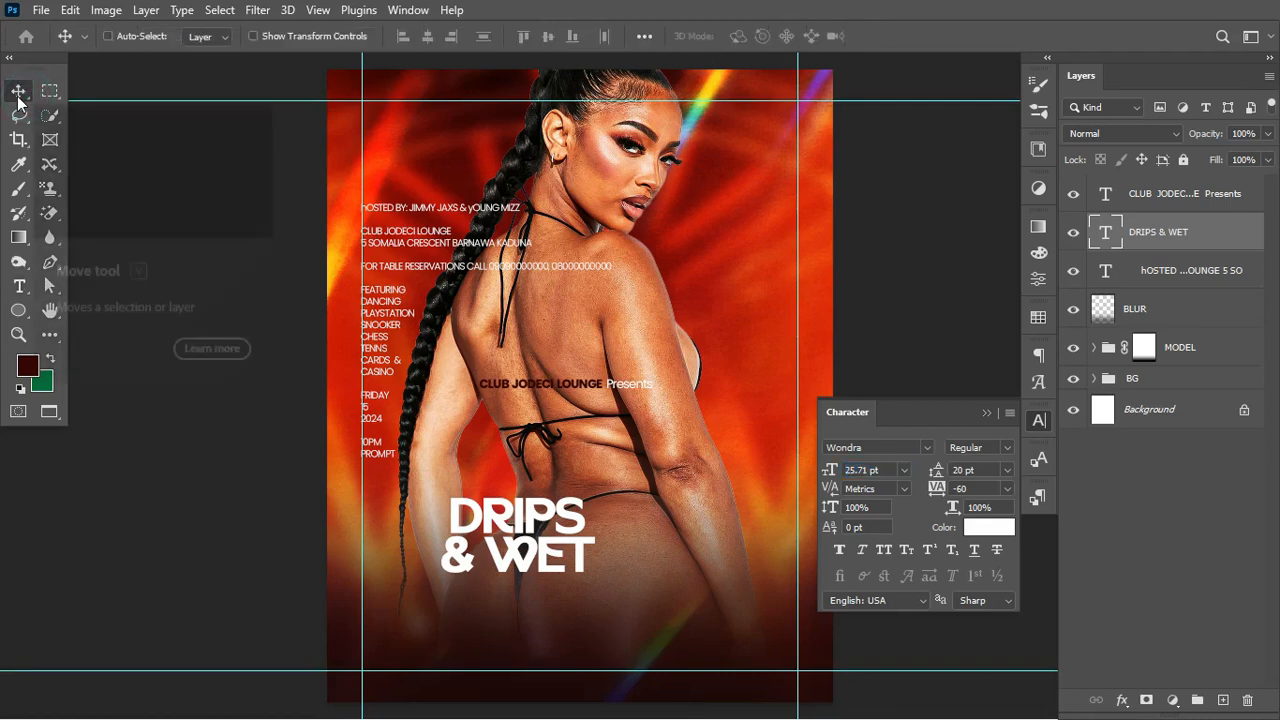
left_click(108, 36)
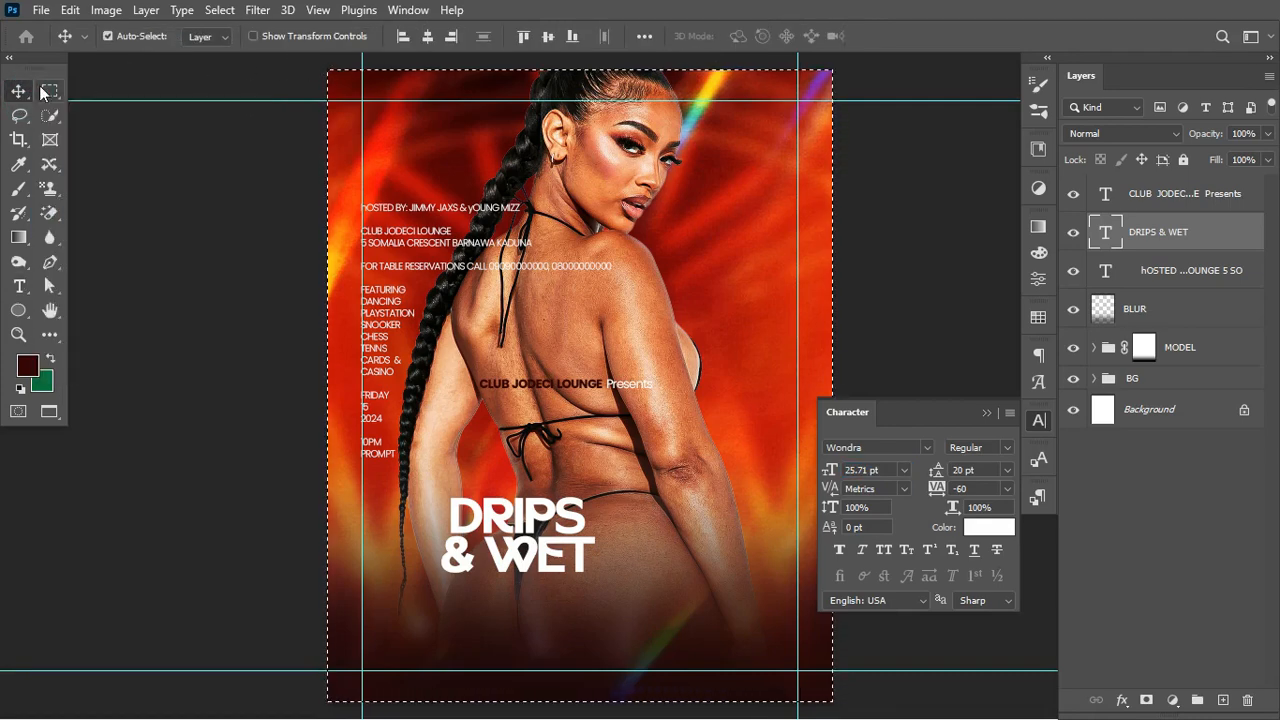
left_click(427, 37)
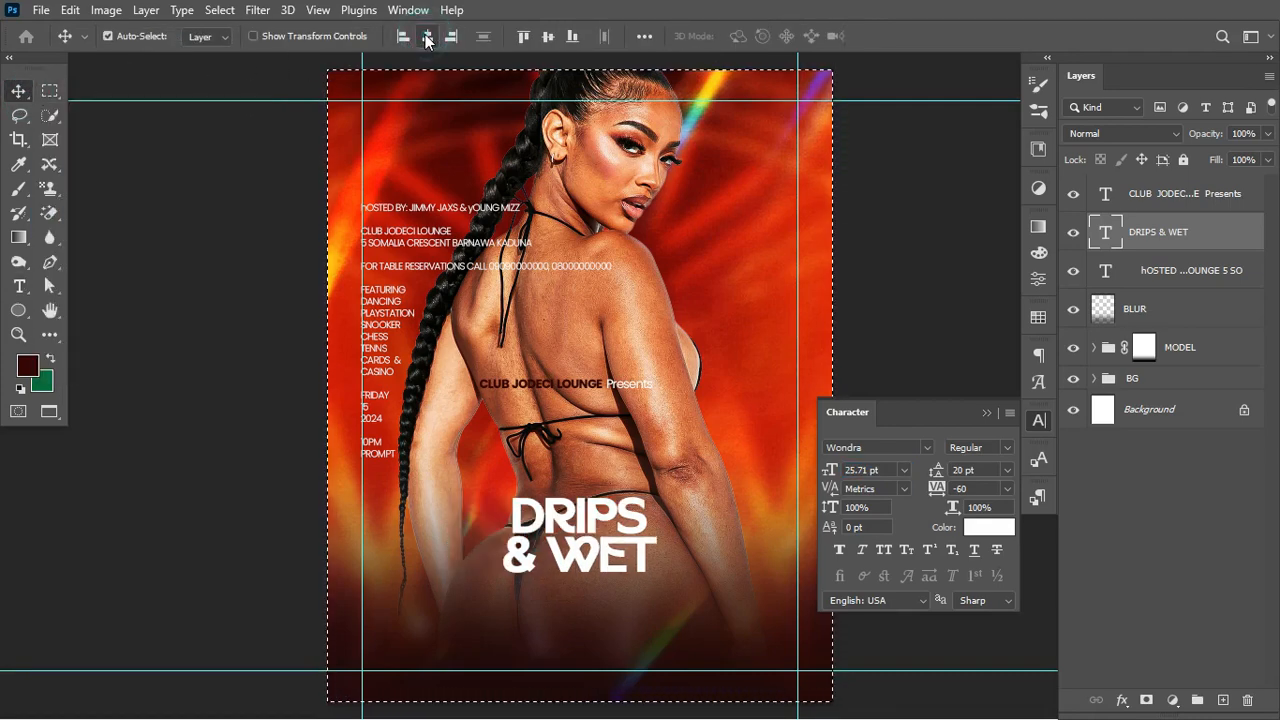
key("ctrl+d")
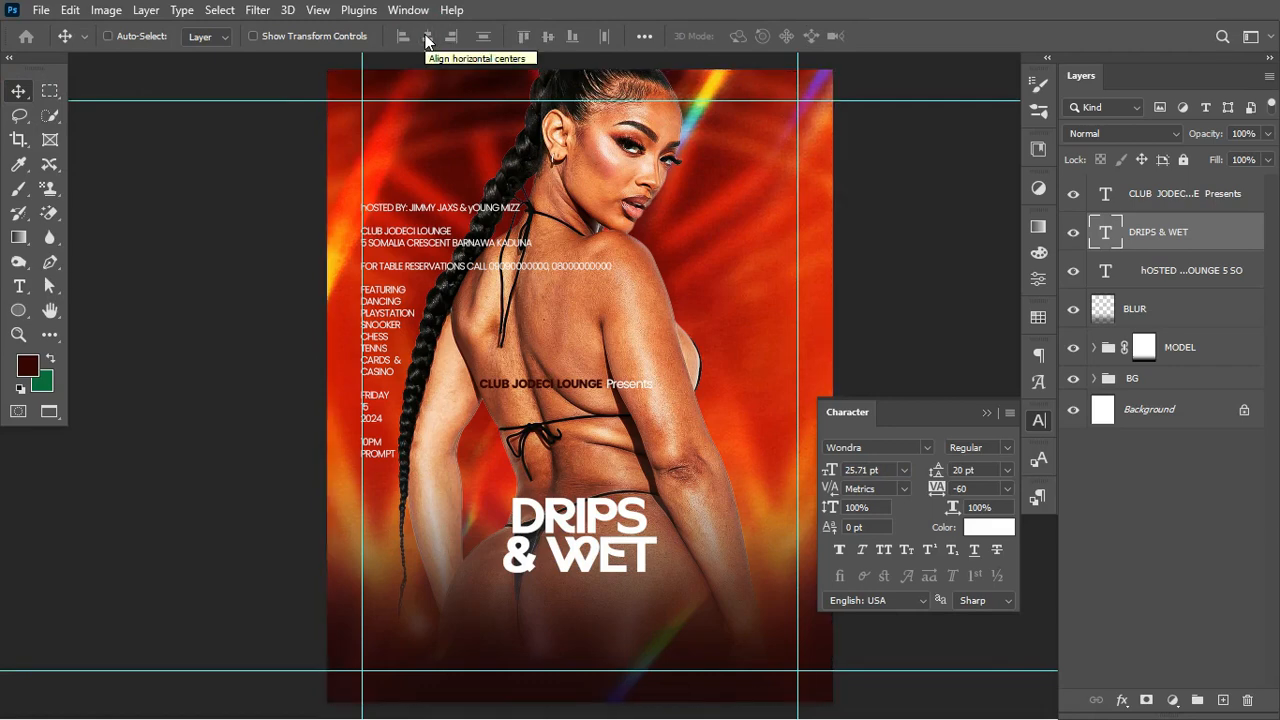
- Enlarge the "DRIPS & WET" title to about 61.07 pt and move it up to just below the presenter line
key("ctrl+t")
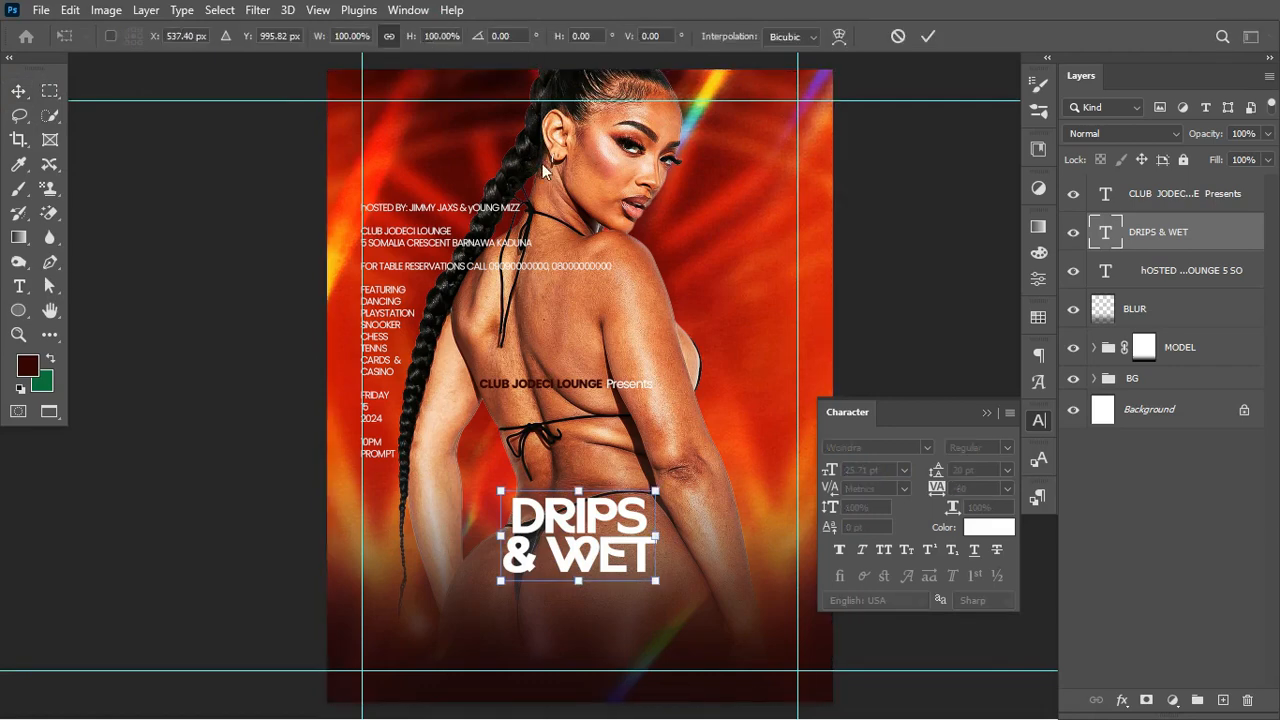
left_click_drag(655, 580, 783, 625)
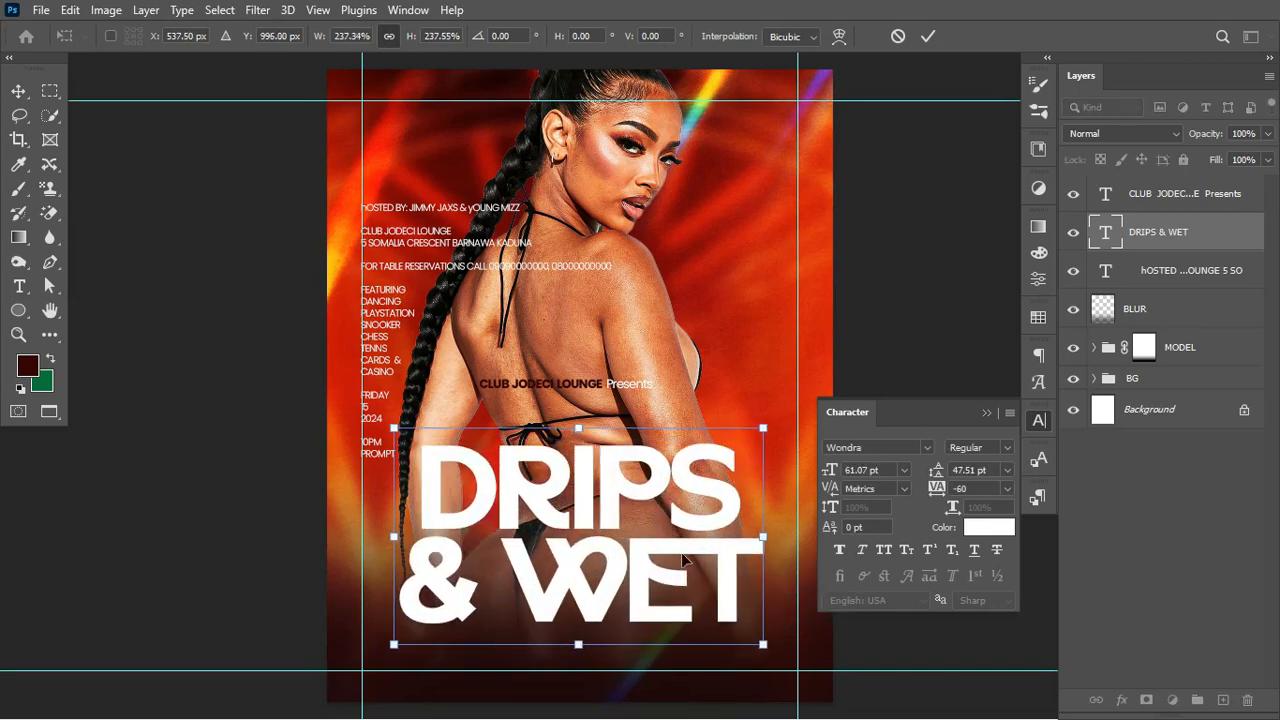
left_click_drag(675, 541, 676, 494)
key("Return")
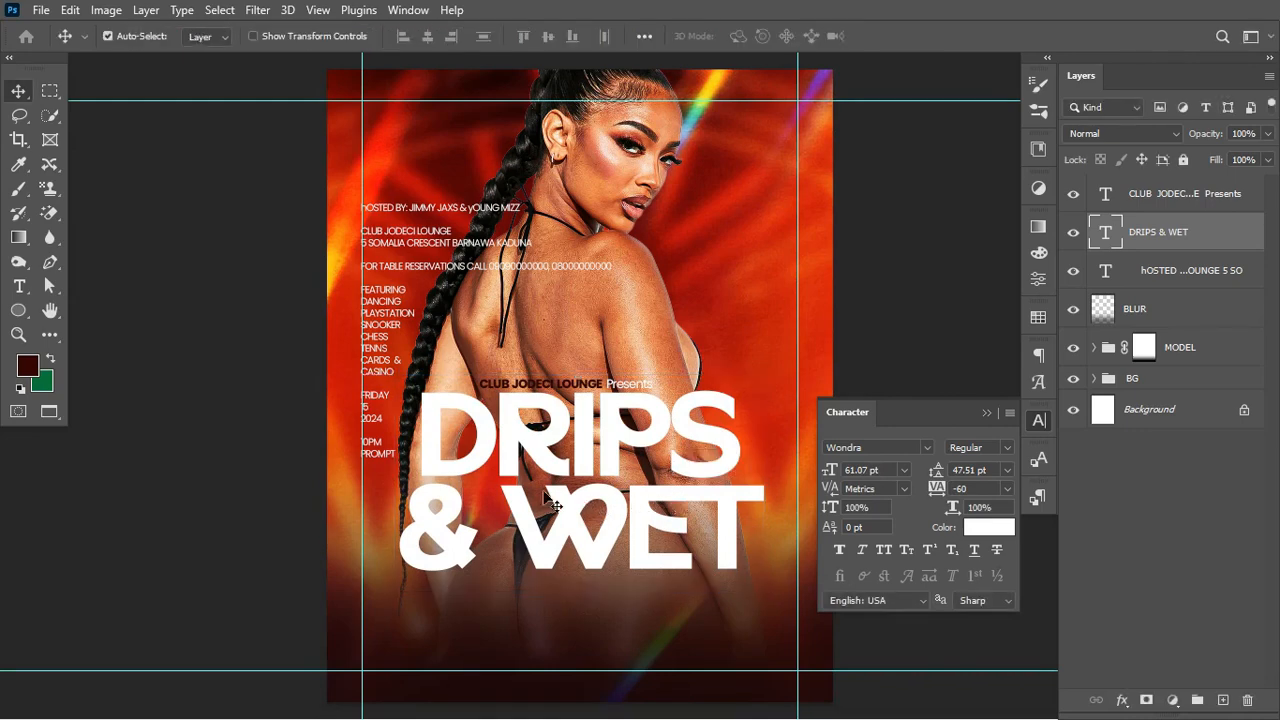
- Recolour the "& WET" line of the title with the dark maroon swatch, leaving "DRIPS" white
key("t")
left_click_drag(424, 508, 770, 528)
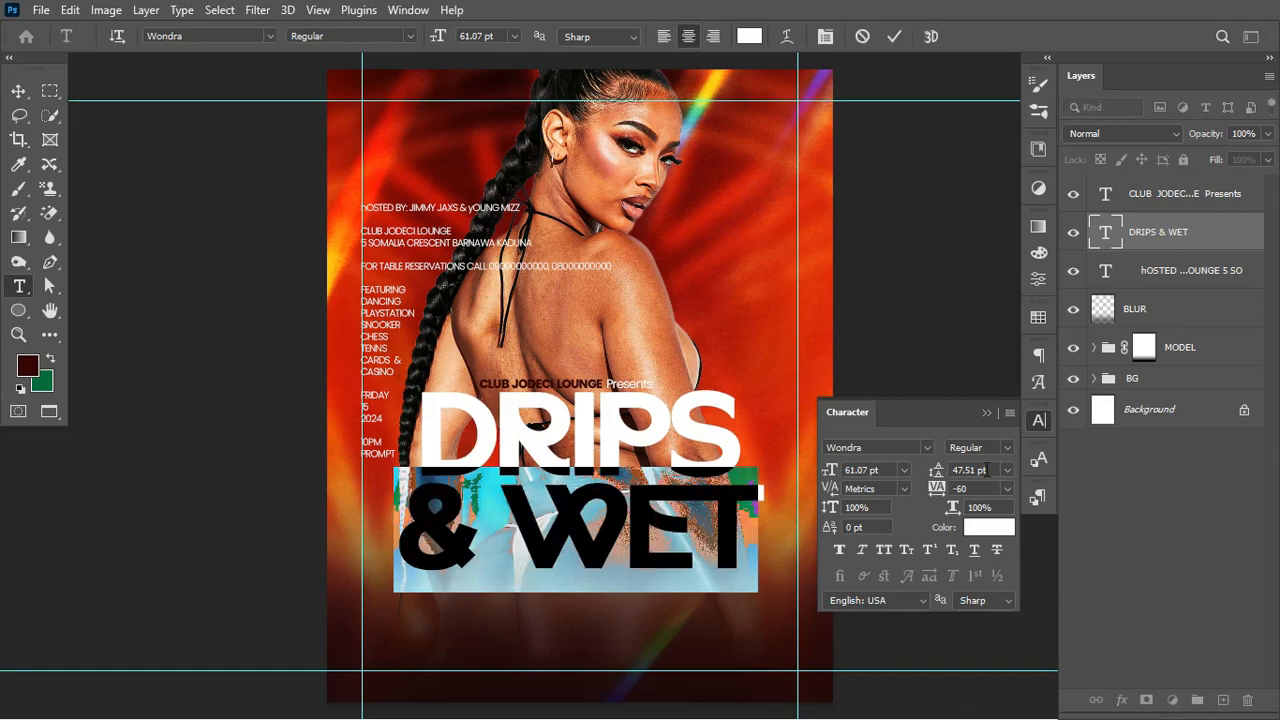
left_click(1040, 318)
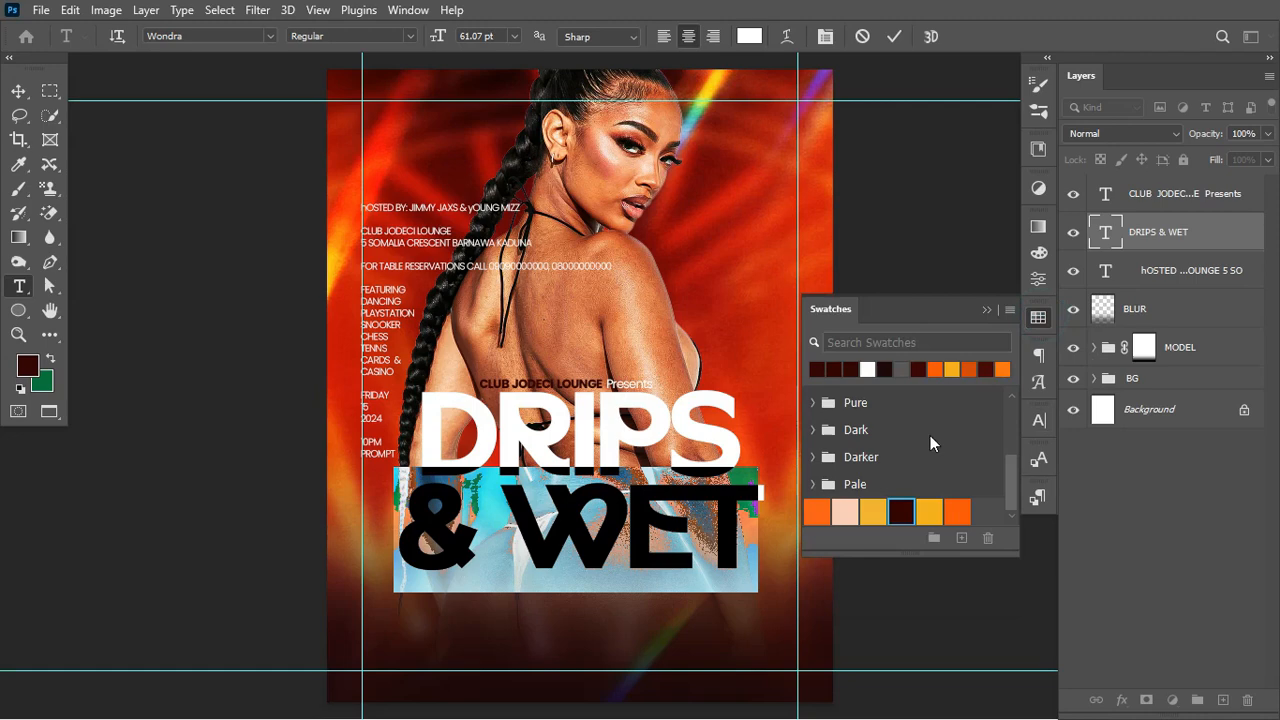
left_click(899, 511)
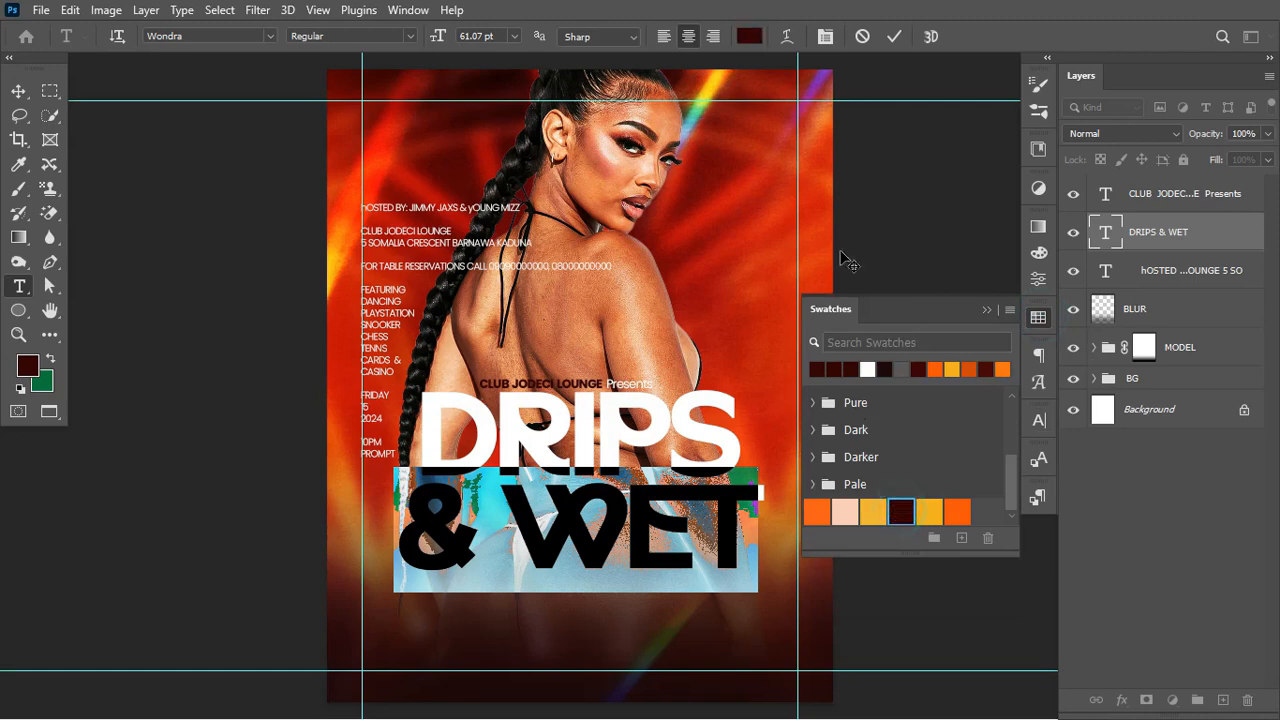
left_click(894, 36)
left_click(18, 91)
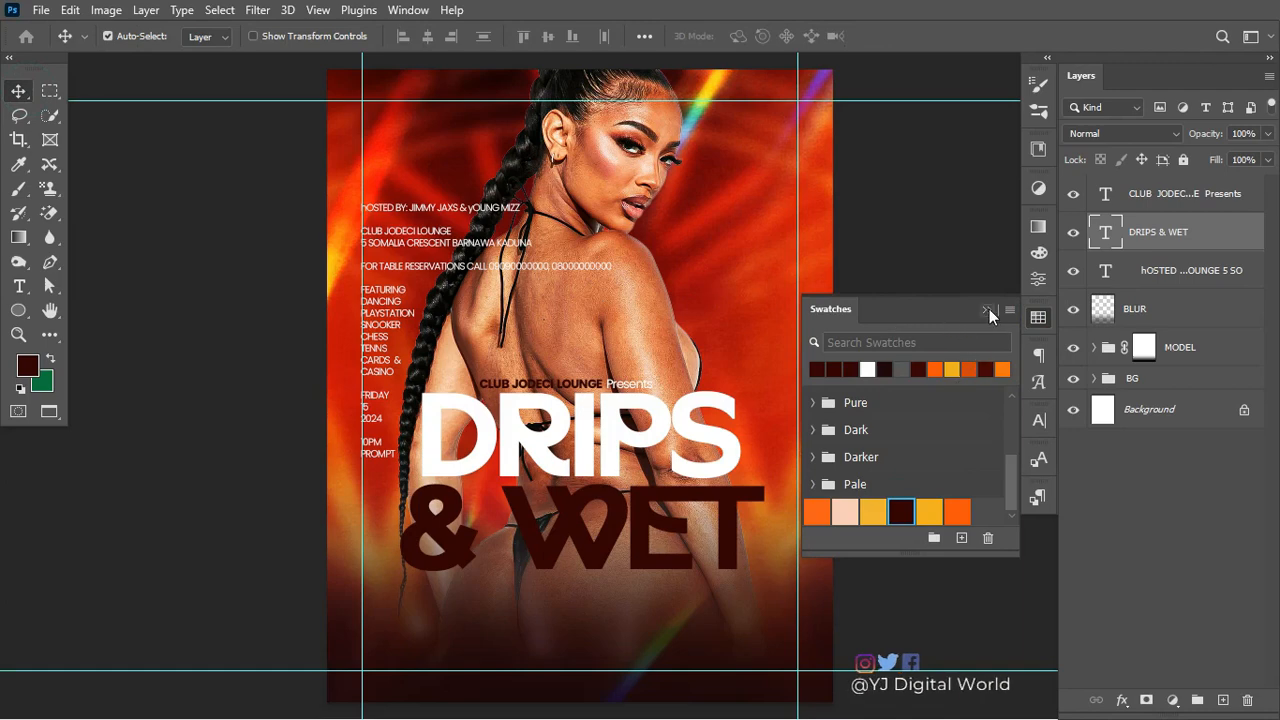
left_click(987, 310)
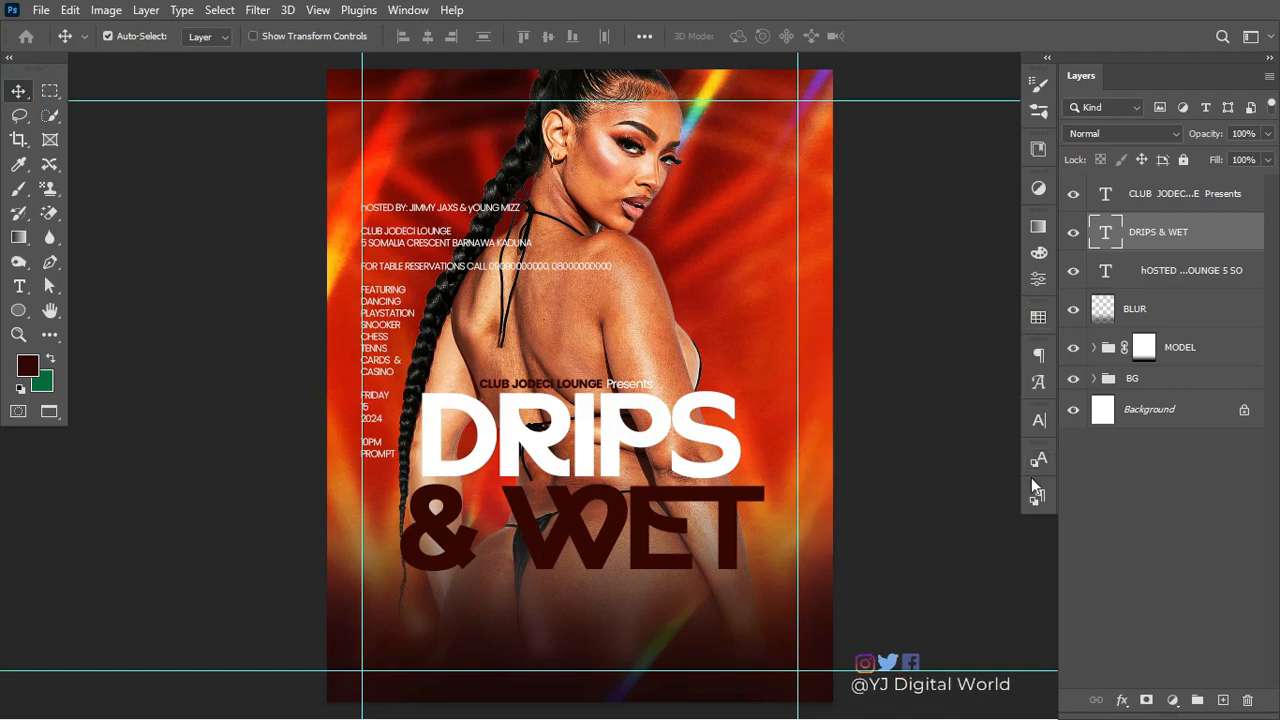
- Set the title's leading to 46 pt and its tracking to -100
left_click(1037, 420)
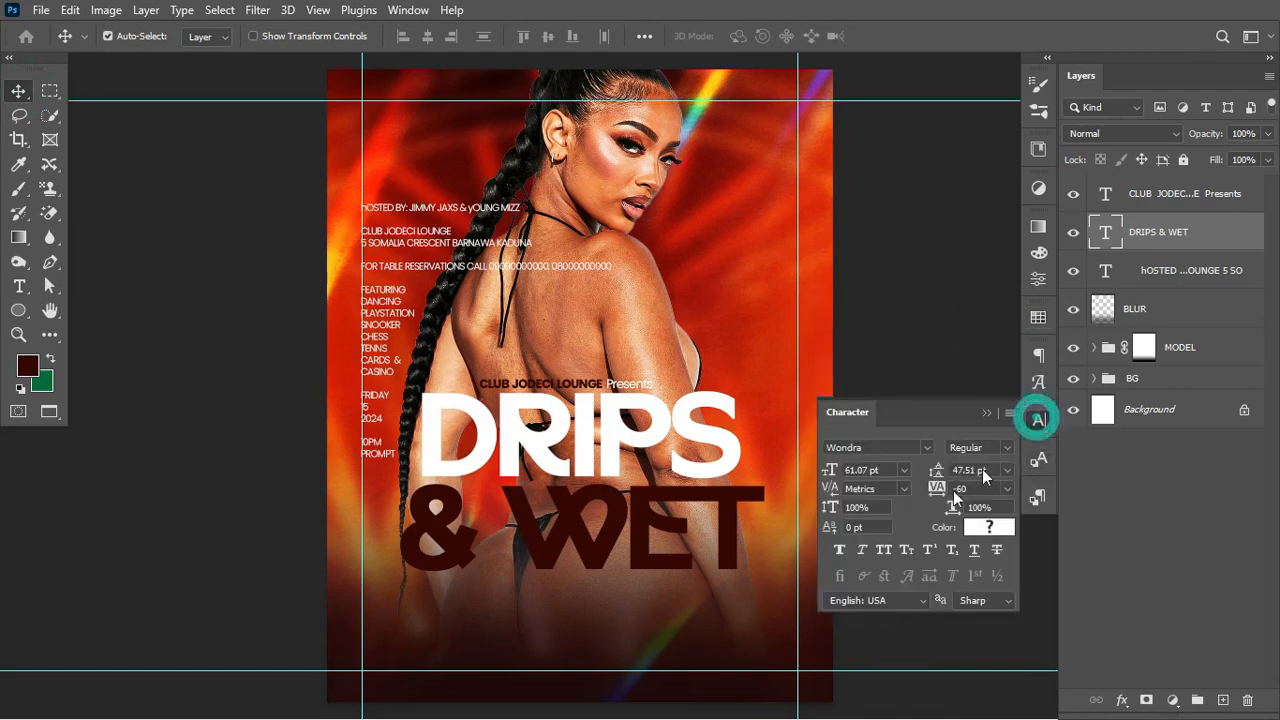
left_click_drag(938, 472, 938, 493)
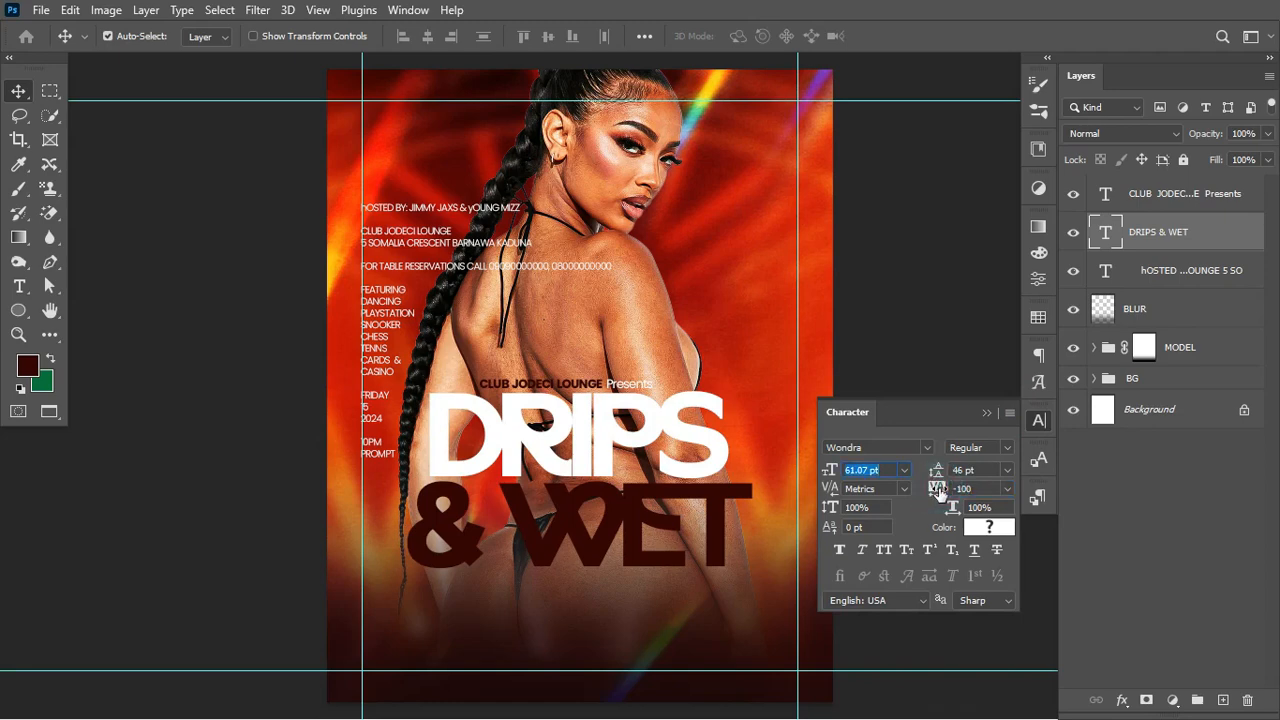
left_click(966, 488)
left_click(966, 488)
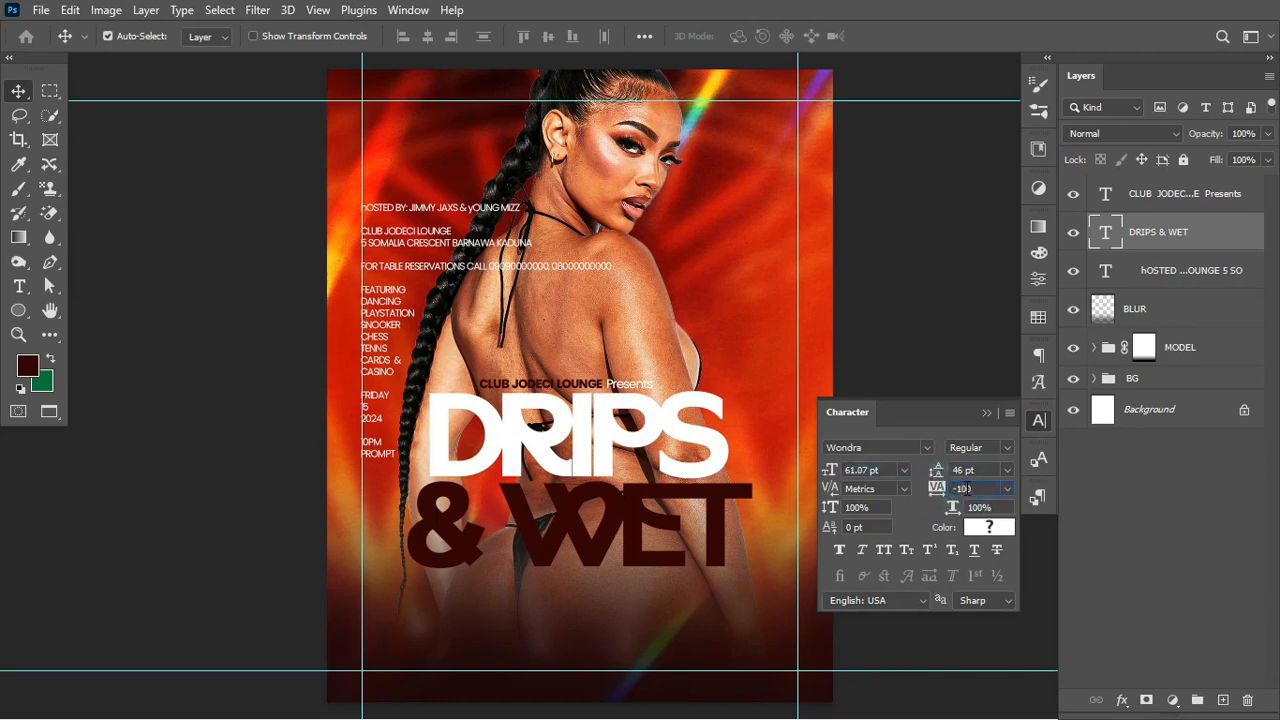
type("1")
key("Return")
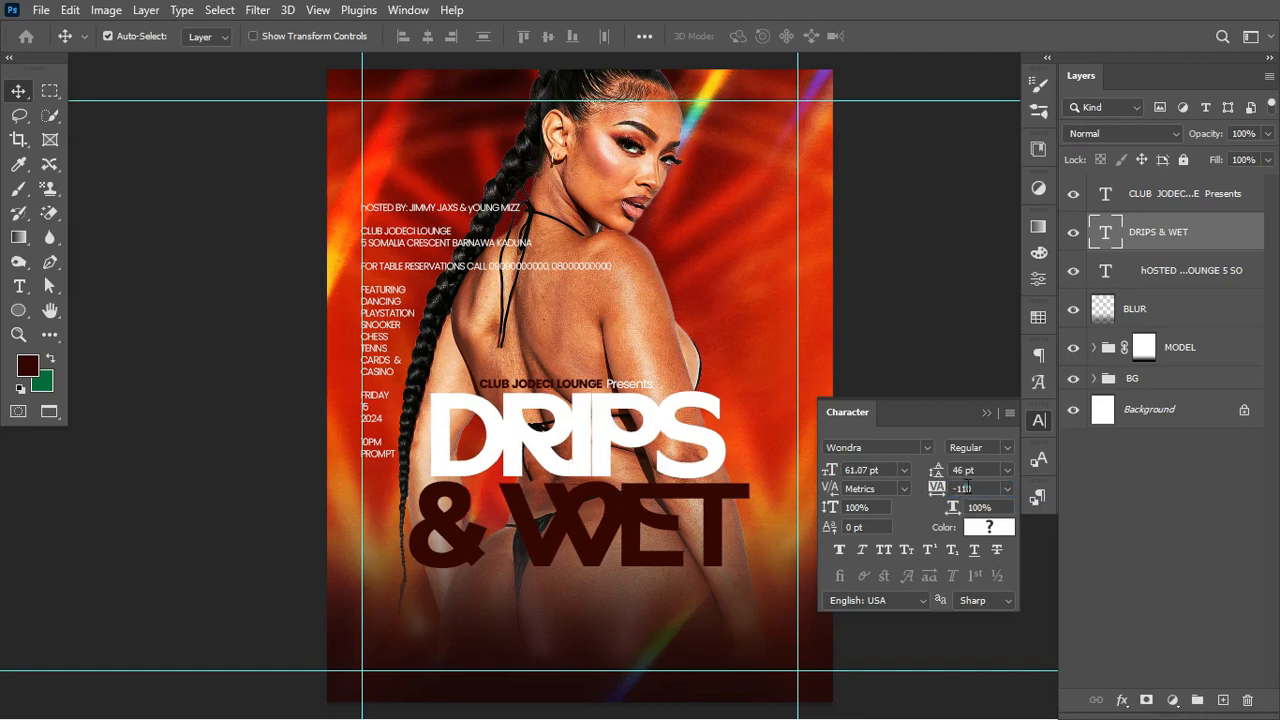
key("Return")
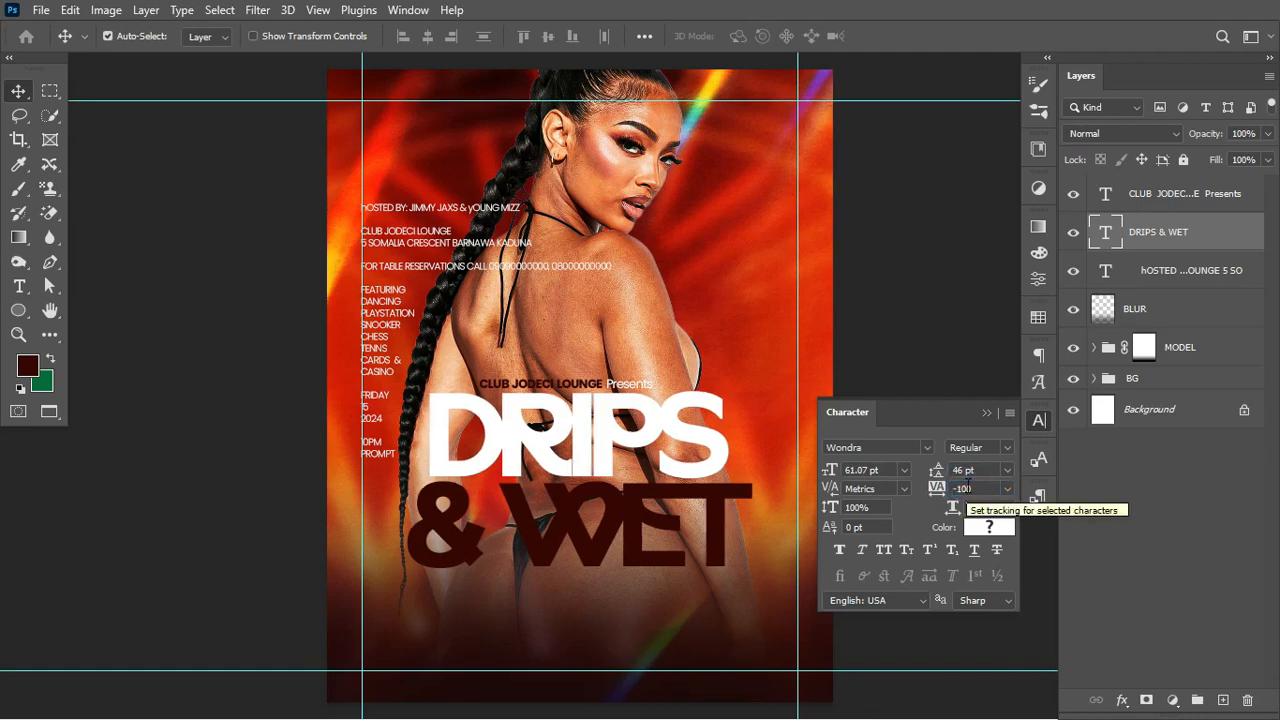
left_click(986, 413)
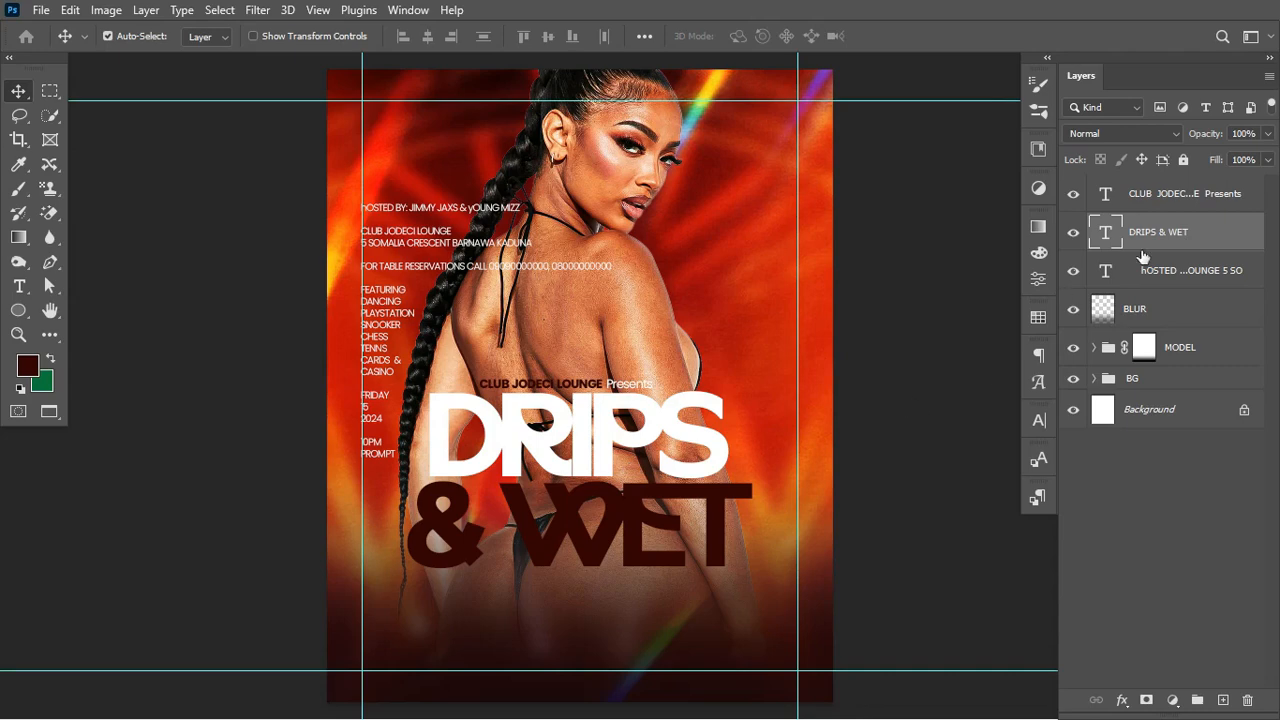
- Duplicate the "DRIPS & WET" title, place the copy beneath the original in the layer order, and shift it slightly down as a shadow
key("ctrl+j")
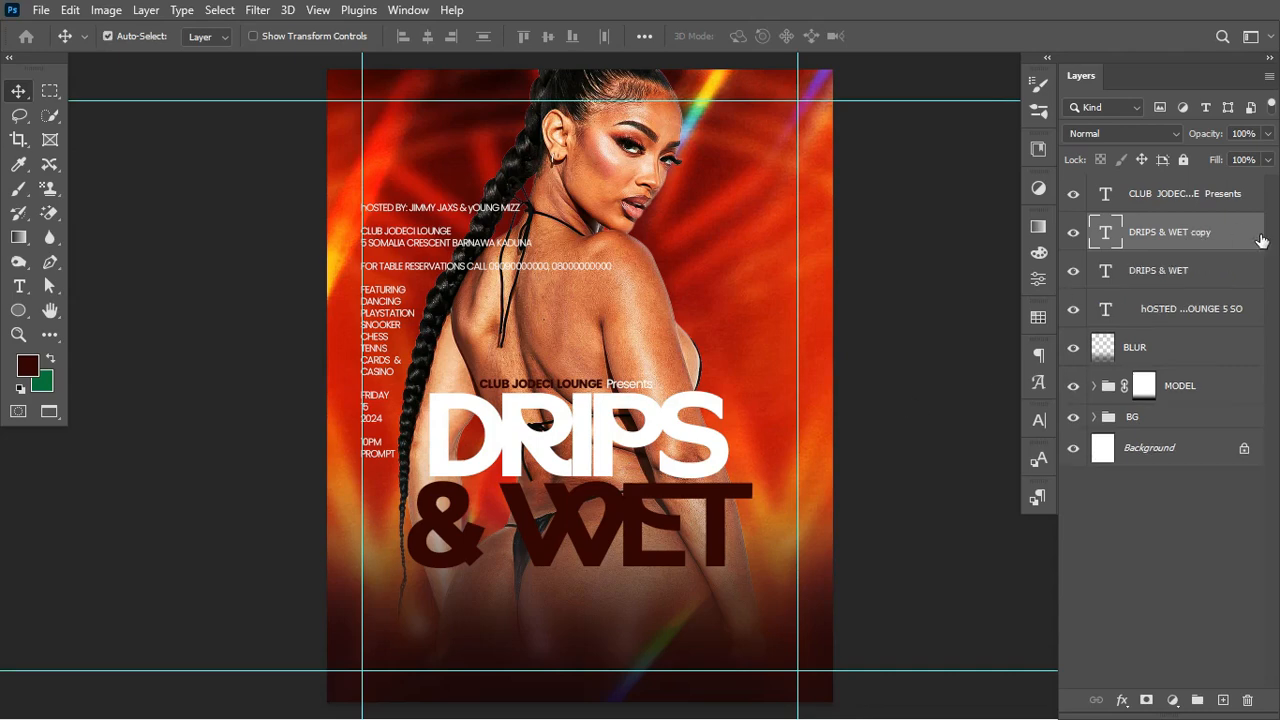
left_click_drag(1225, 232, 1187, 275)
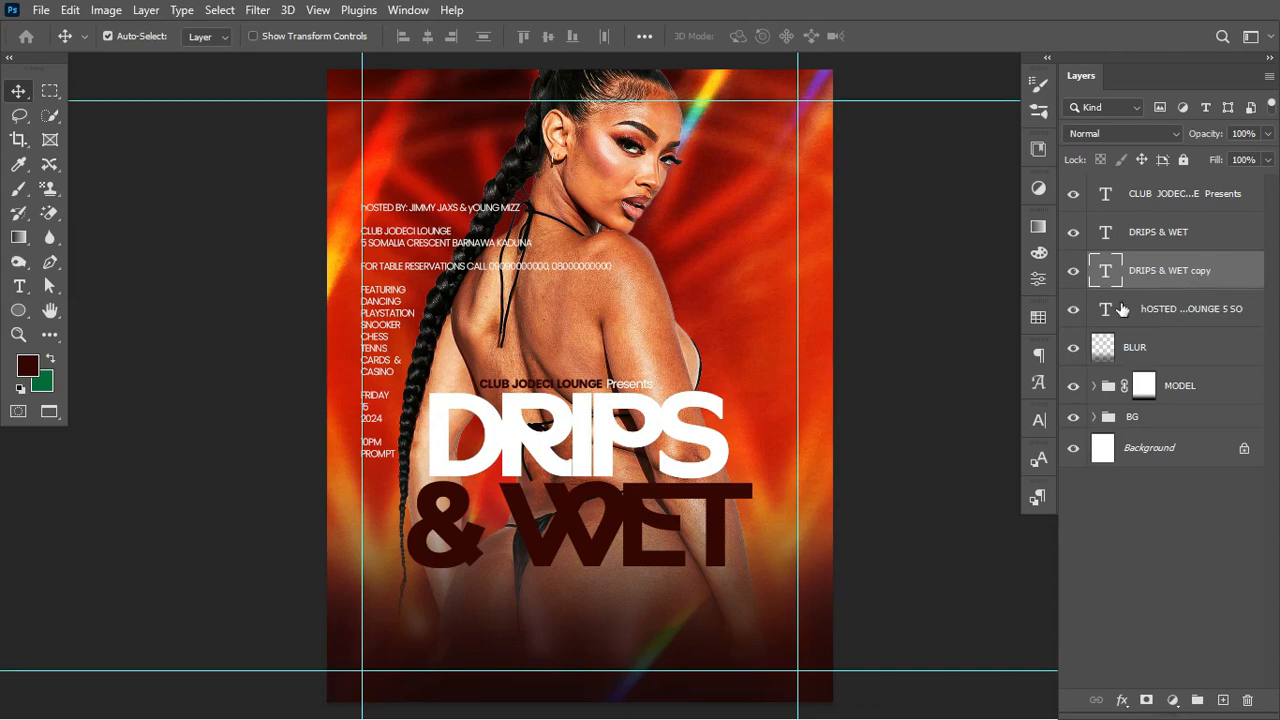
key("ctrl+t")
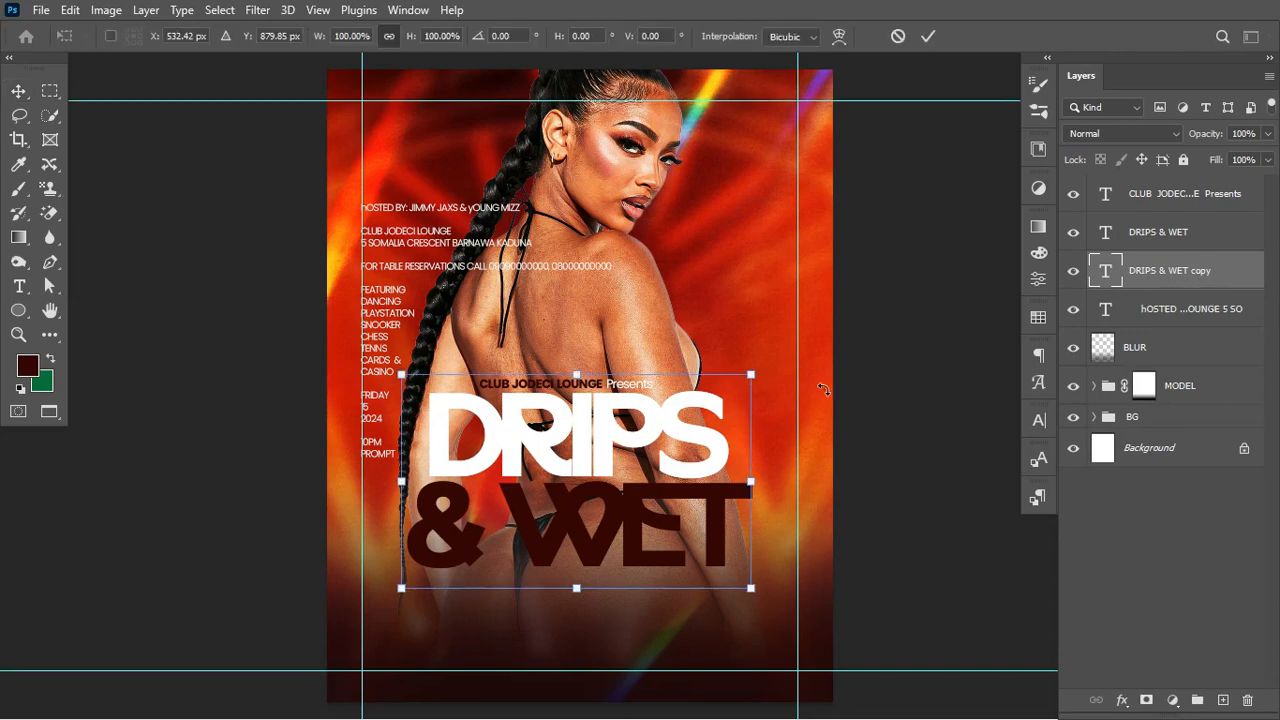
left_click_drag(648, 455, 648, 460)
key("Return")
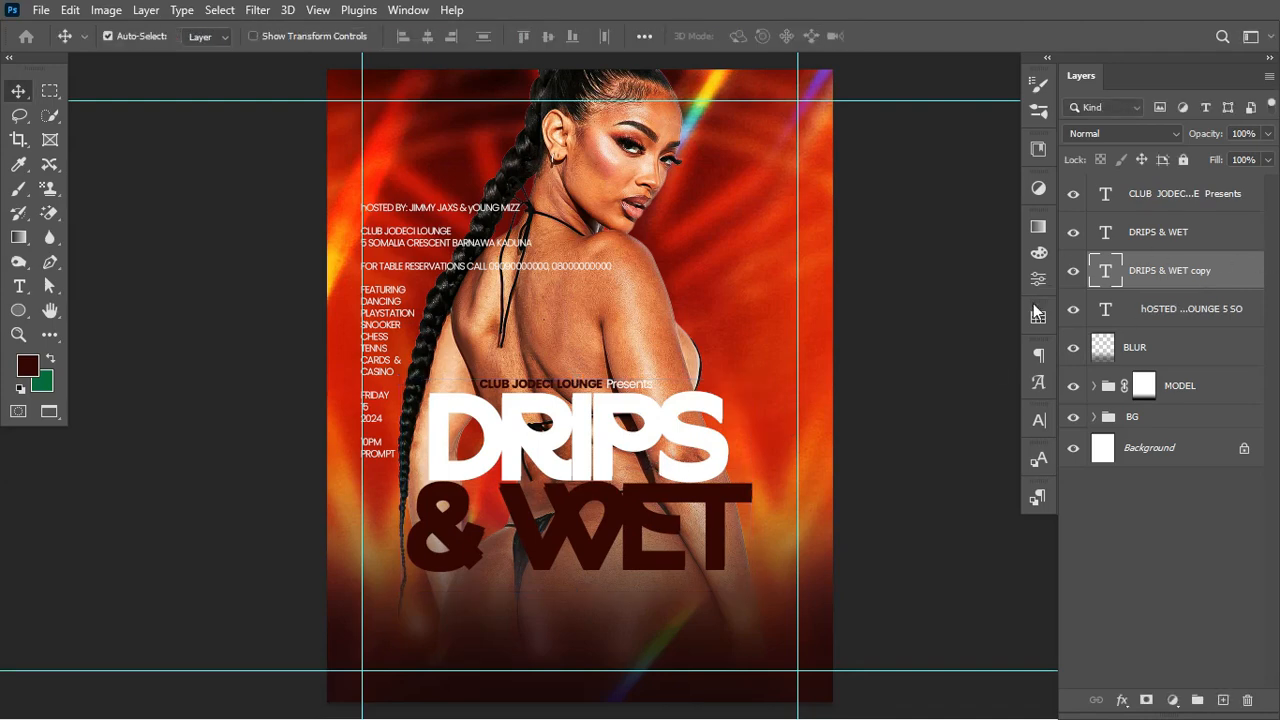
- Recolour the whole lower title copy dark maroon #340703 and reduce its opacity to about 28%
left_click(1039, 420)
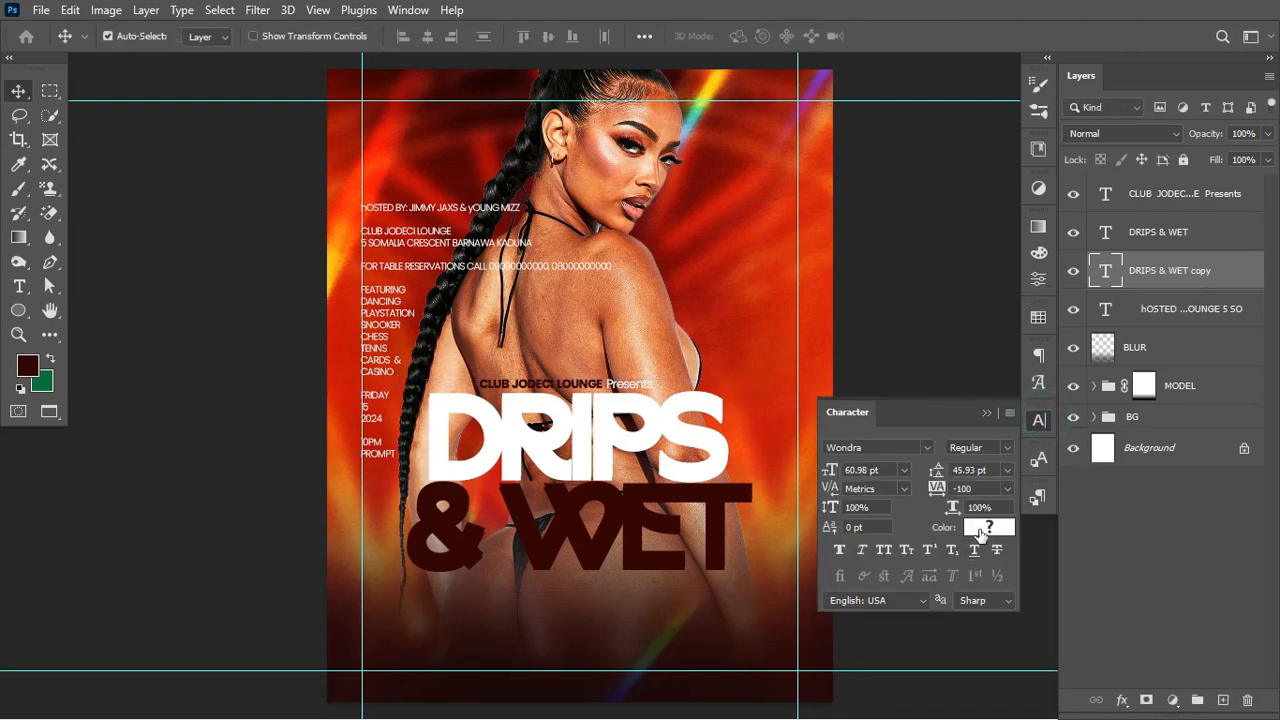
left_click(980, 533)
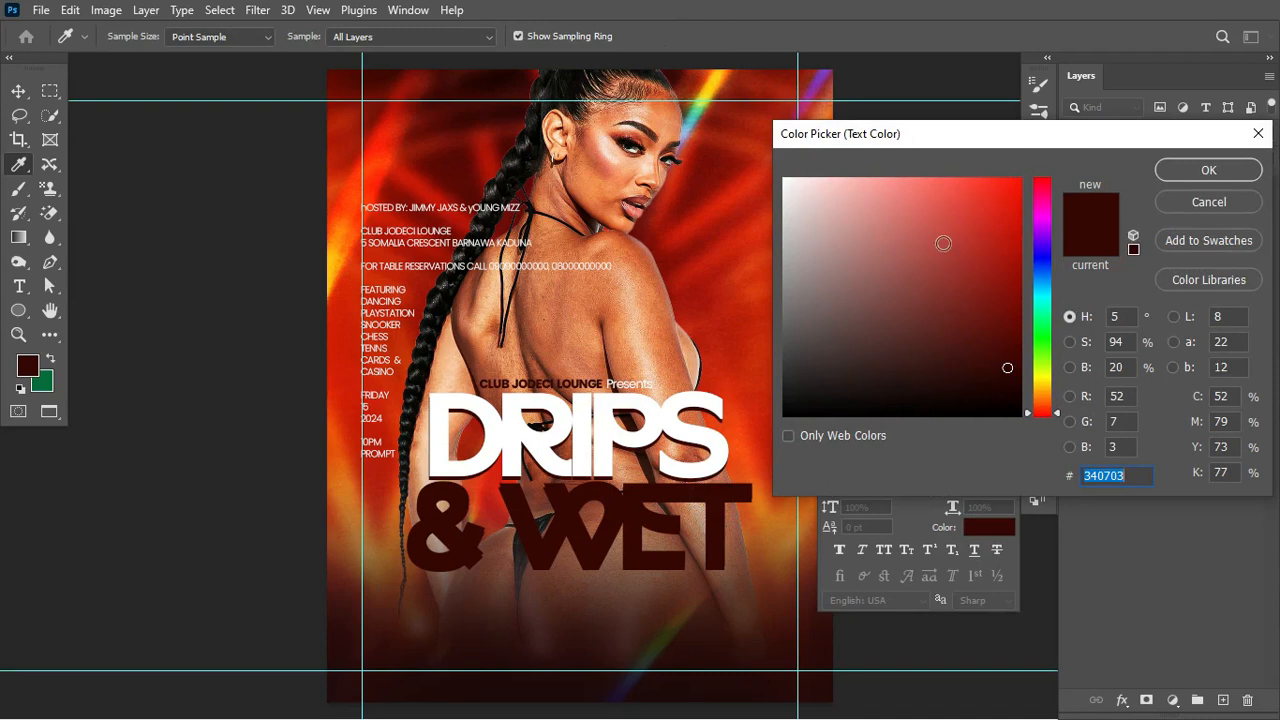
left_click(1208, 170)
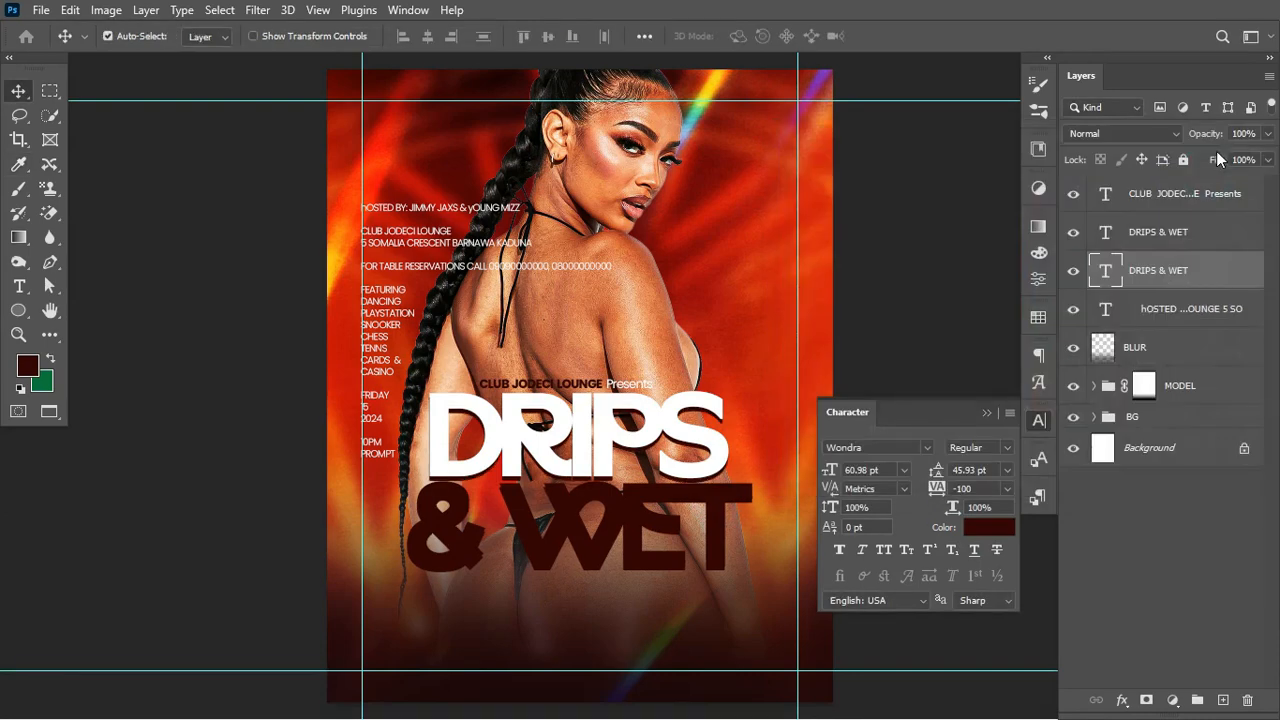
left_click_drag(1206, 135, 1142, 146)
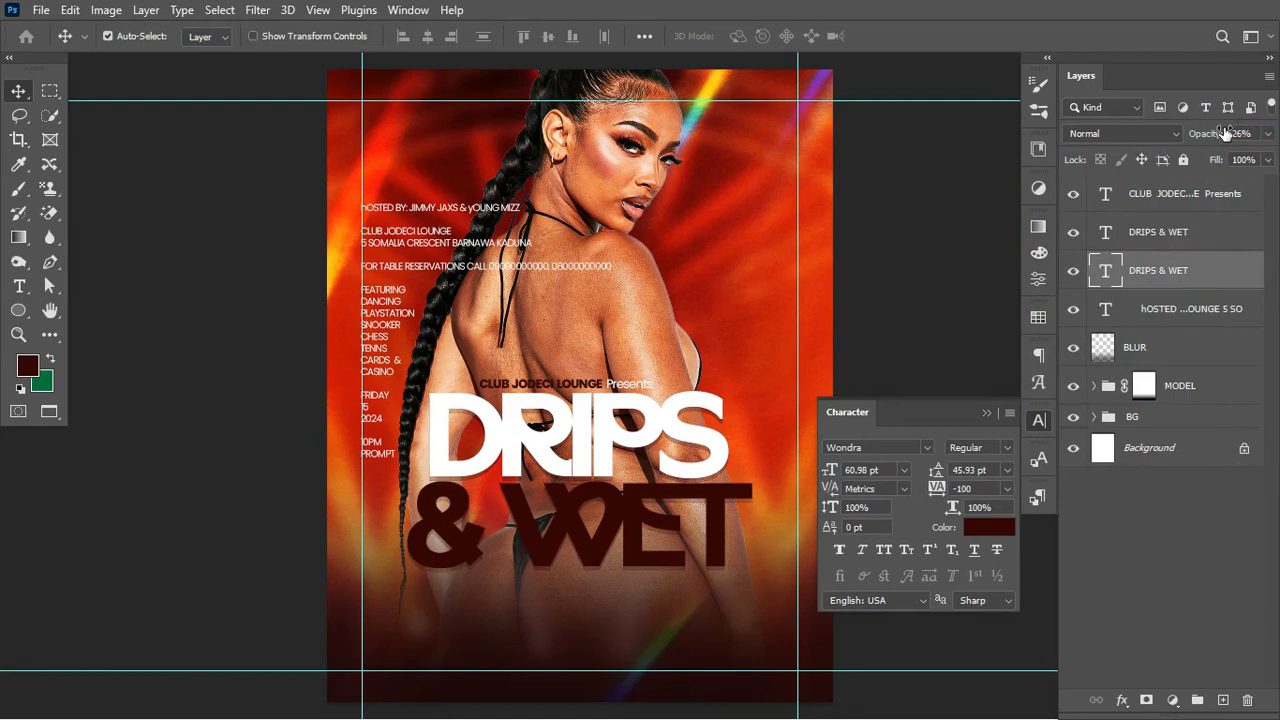
left_click_drag(1224, 133, 1217, 138)
left_click(987, 414)
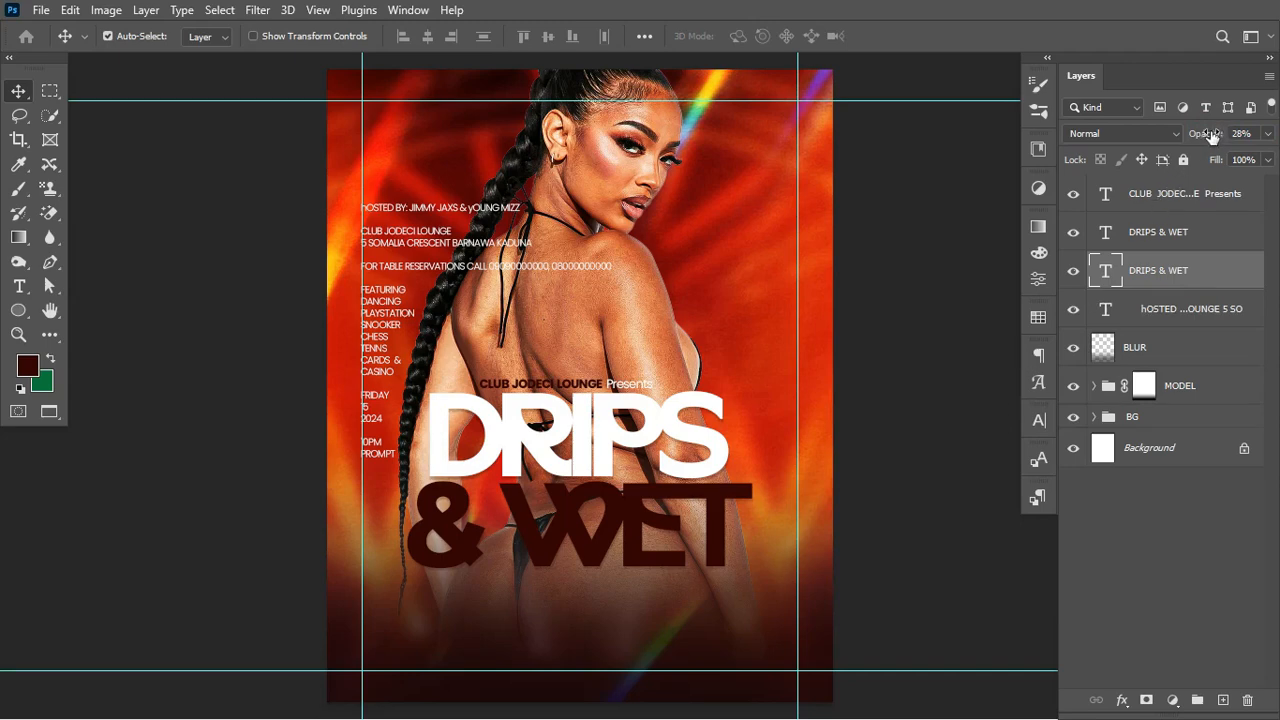
left_click_drag(1215, 130, 1219, 137)
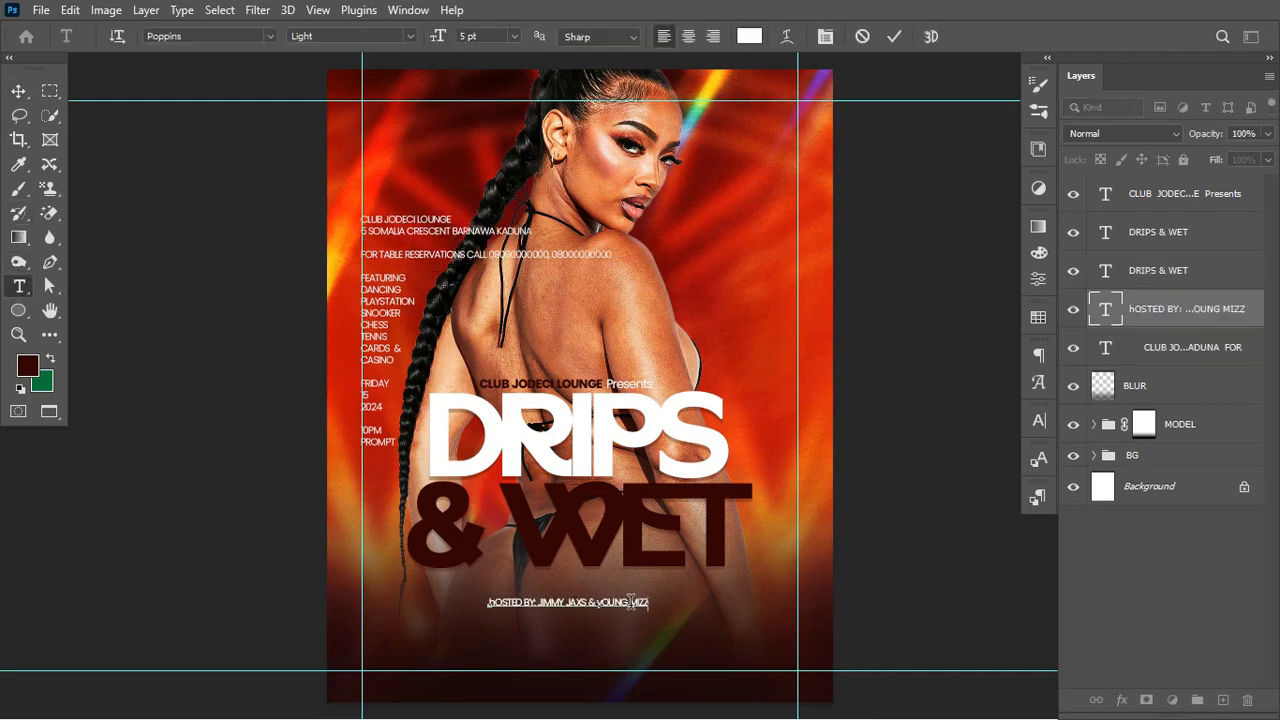
- Finish the separate "HOSTED BY" text line below the title and set it in all caps
key("ctrl+Return")
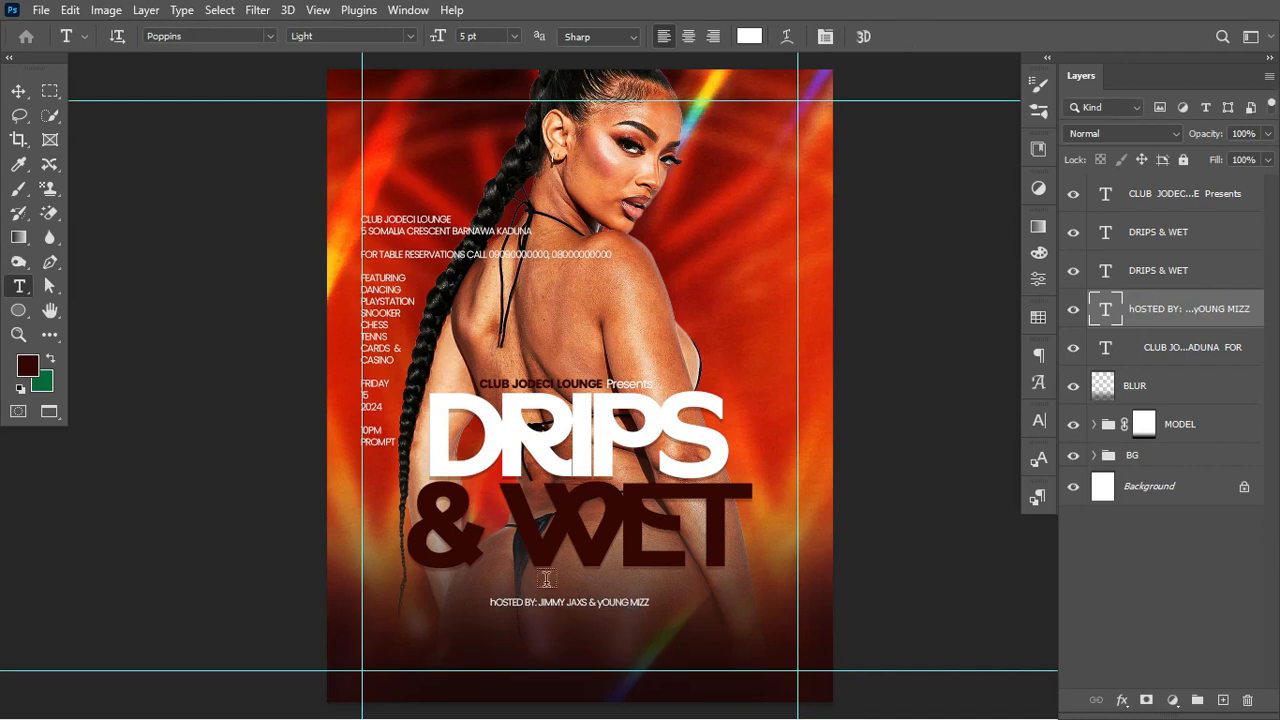
left_click(1040, 421)
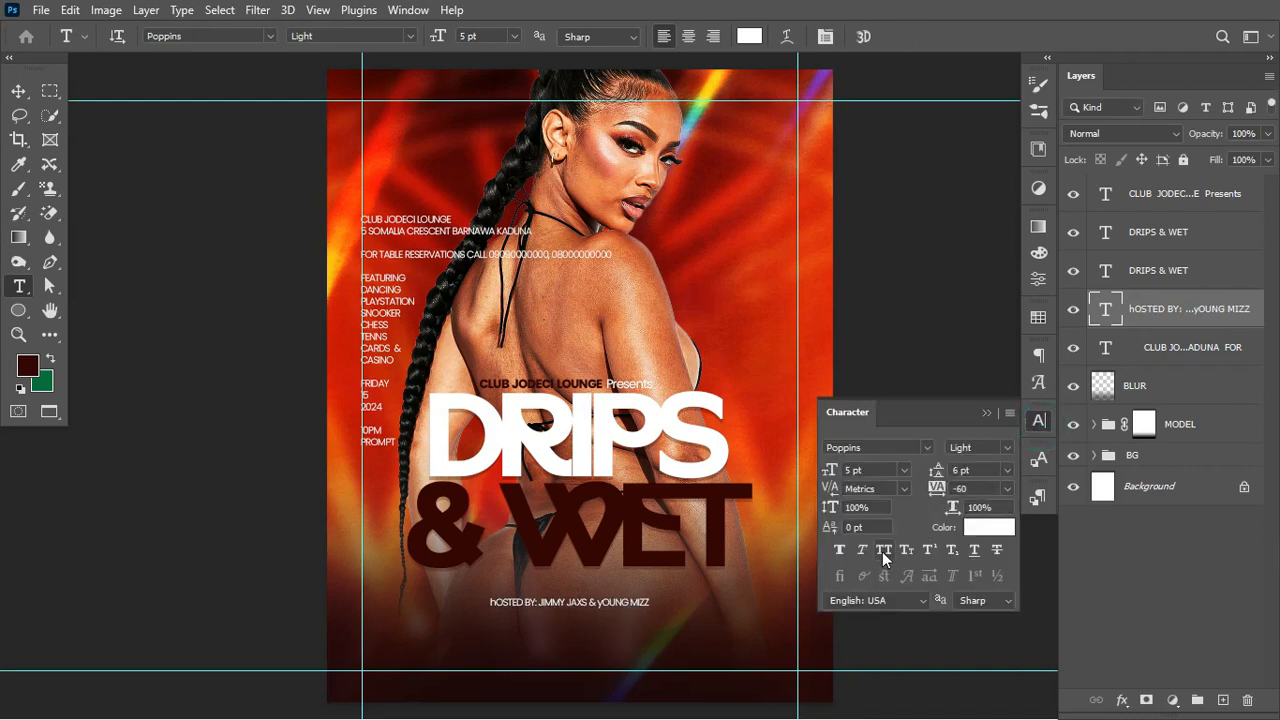
left_click(883, 551)
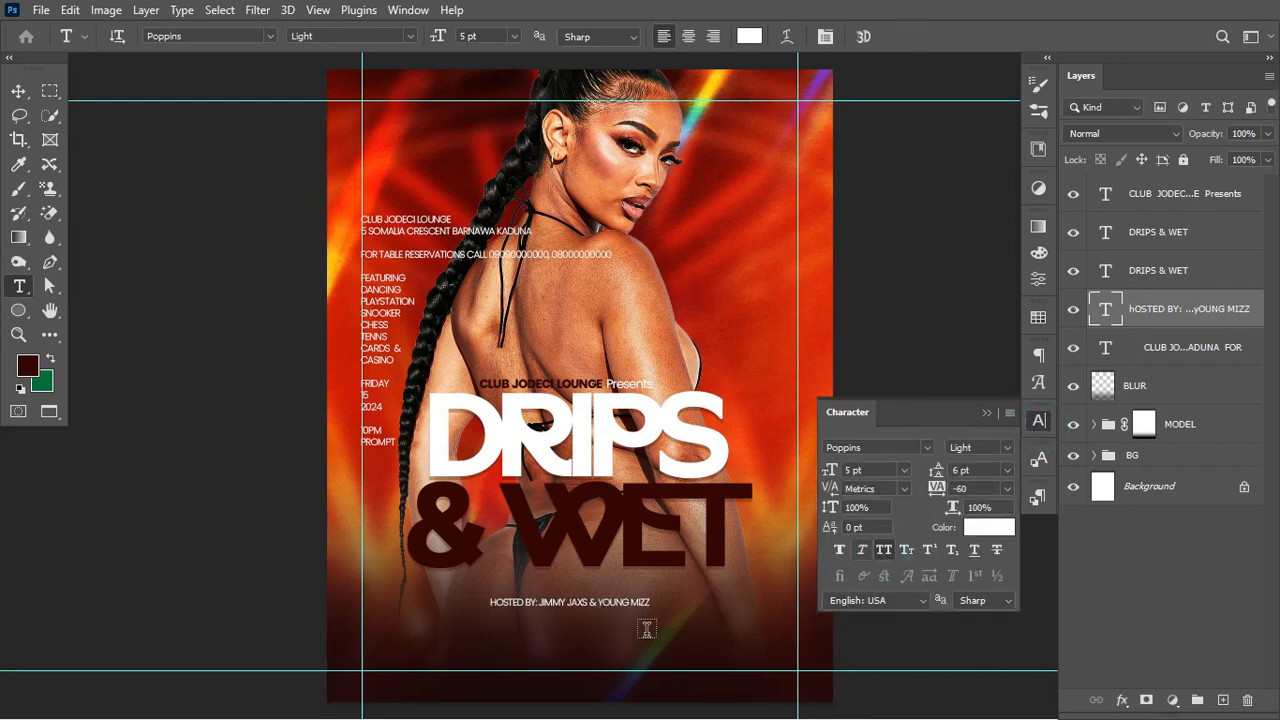
- Recolour only the words "HOSTED BY:" with the dark maroon #340703 sampled from "& WET"
left_click_drag(540, 603, 660, 605)
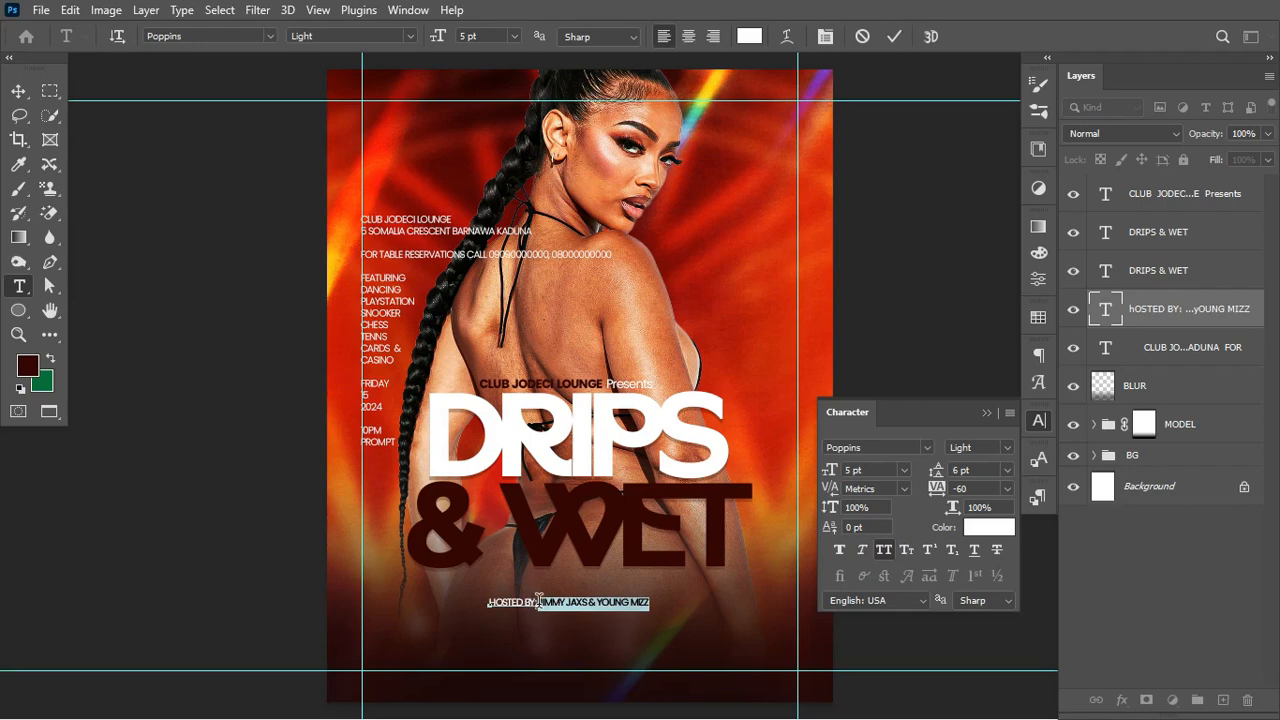
left_click_drag(538, 603, 449, 603)
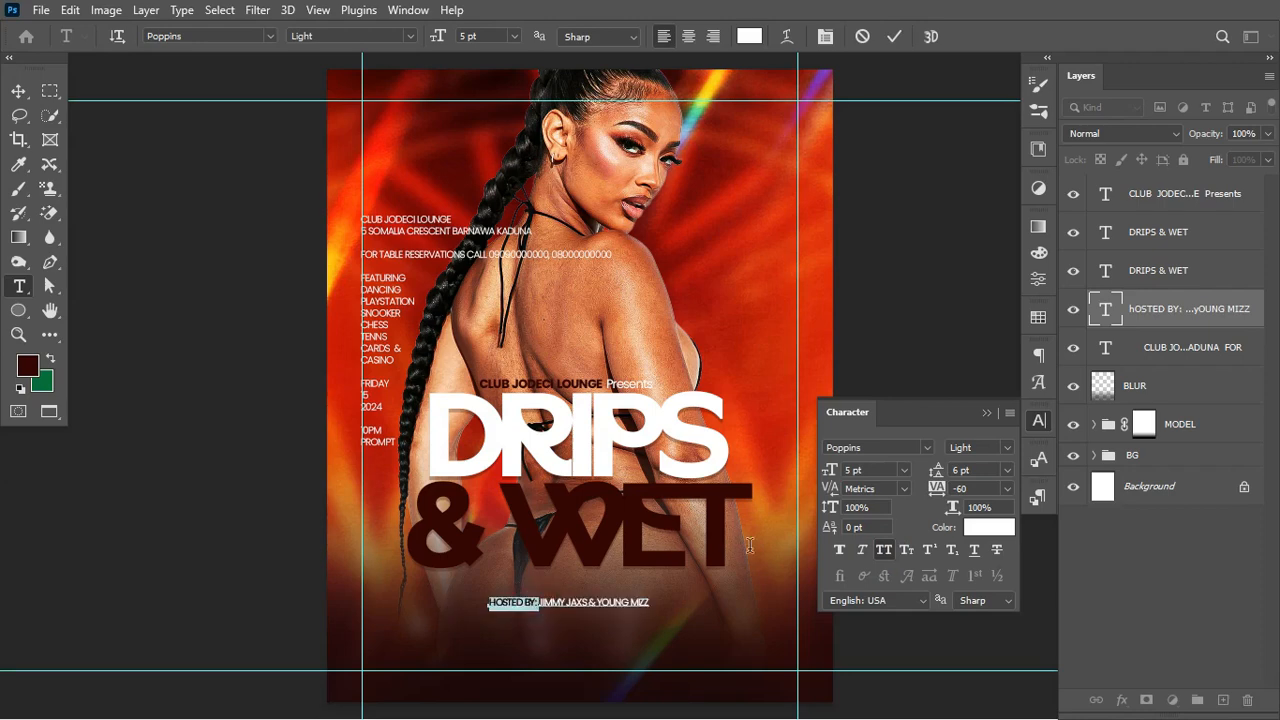
left_click(1010, 535)
left_click(716, 490)
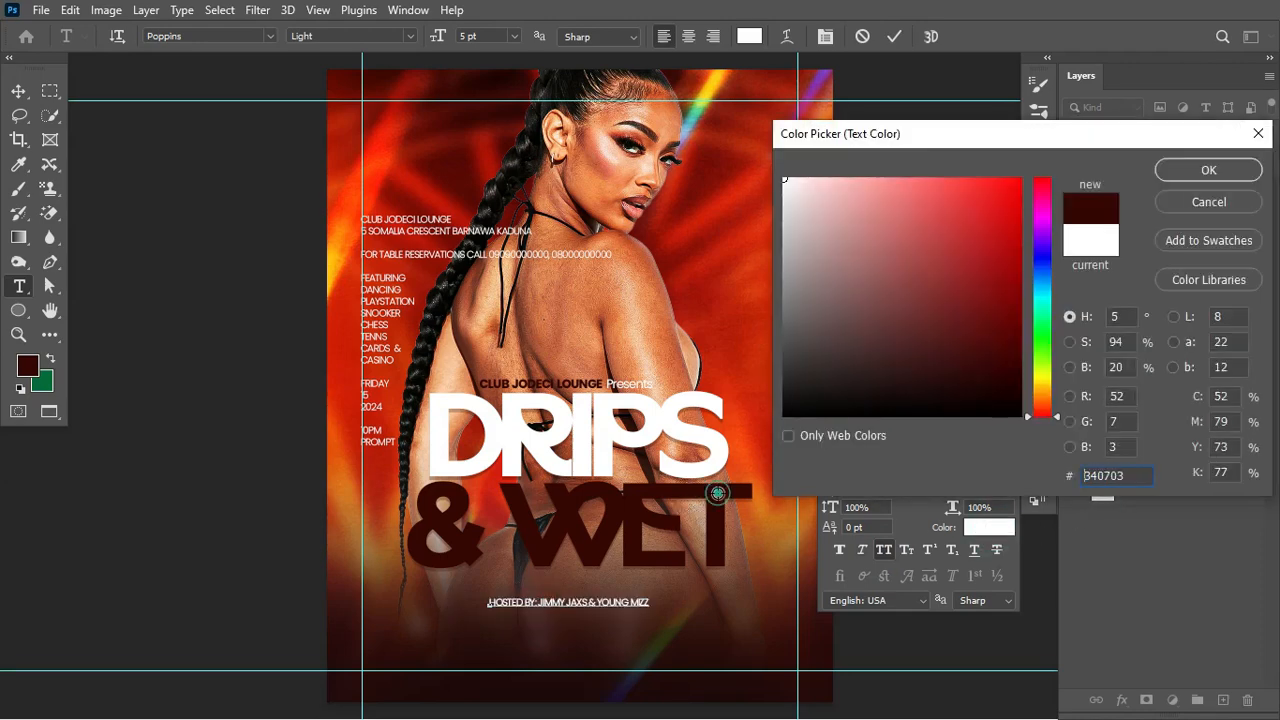
left_click(1203, 172)
left_click(893, 36)
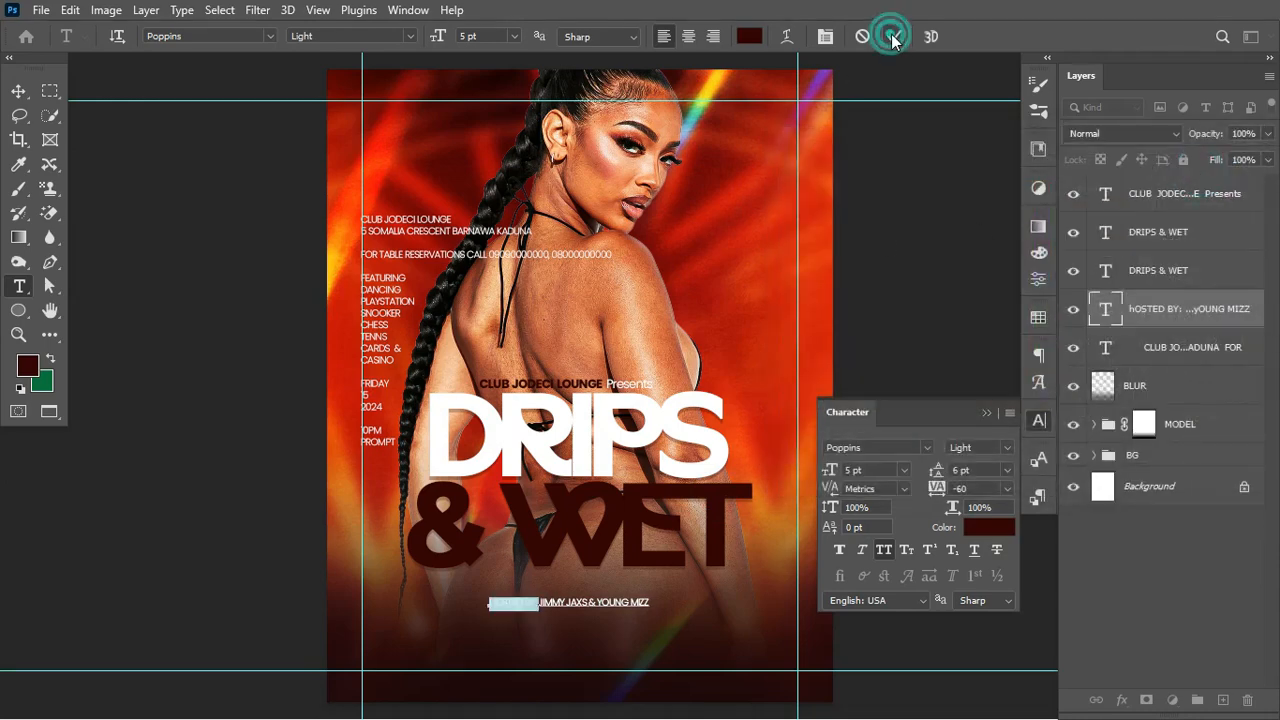
- Enlarge the "HOSTED BY" line to about 7.47 pt and position it just under "WET", ending near the title's right edge
left_click(17, 95)
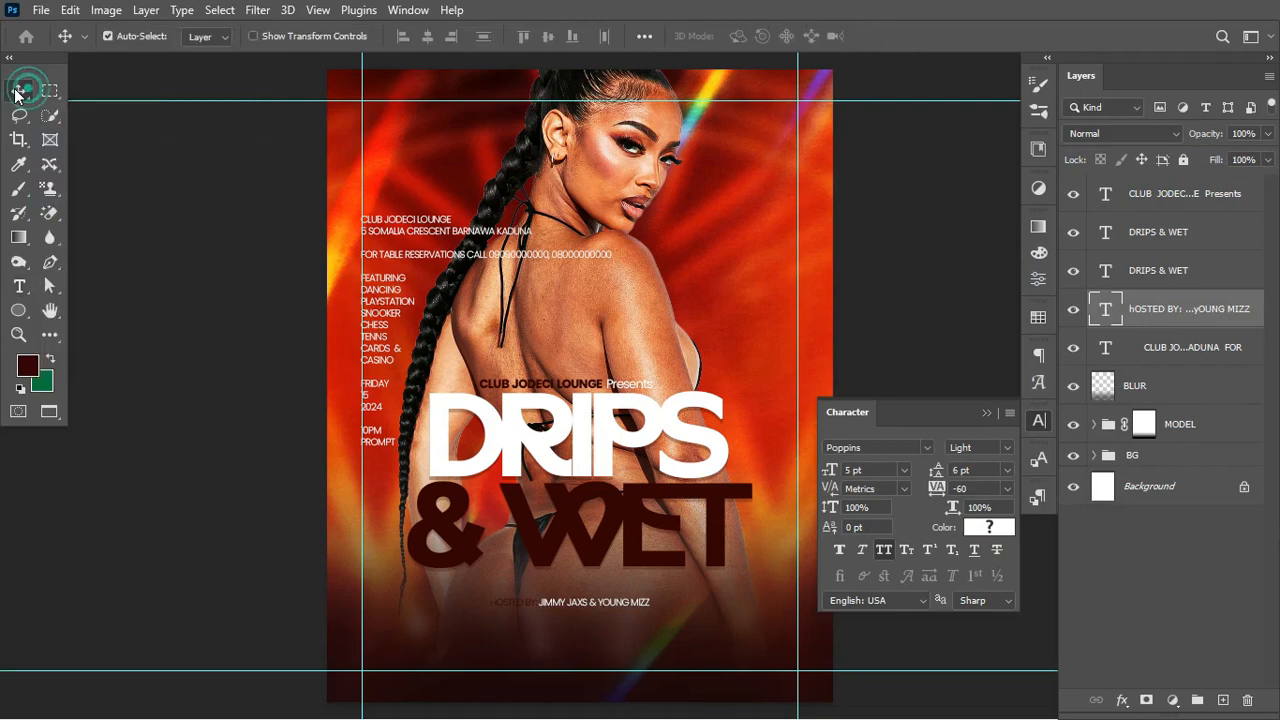
key("ctrl+t")
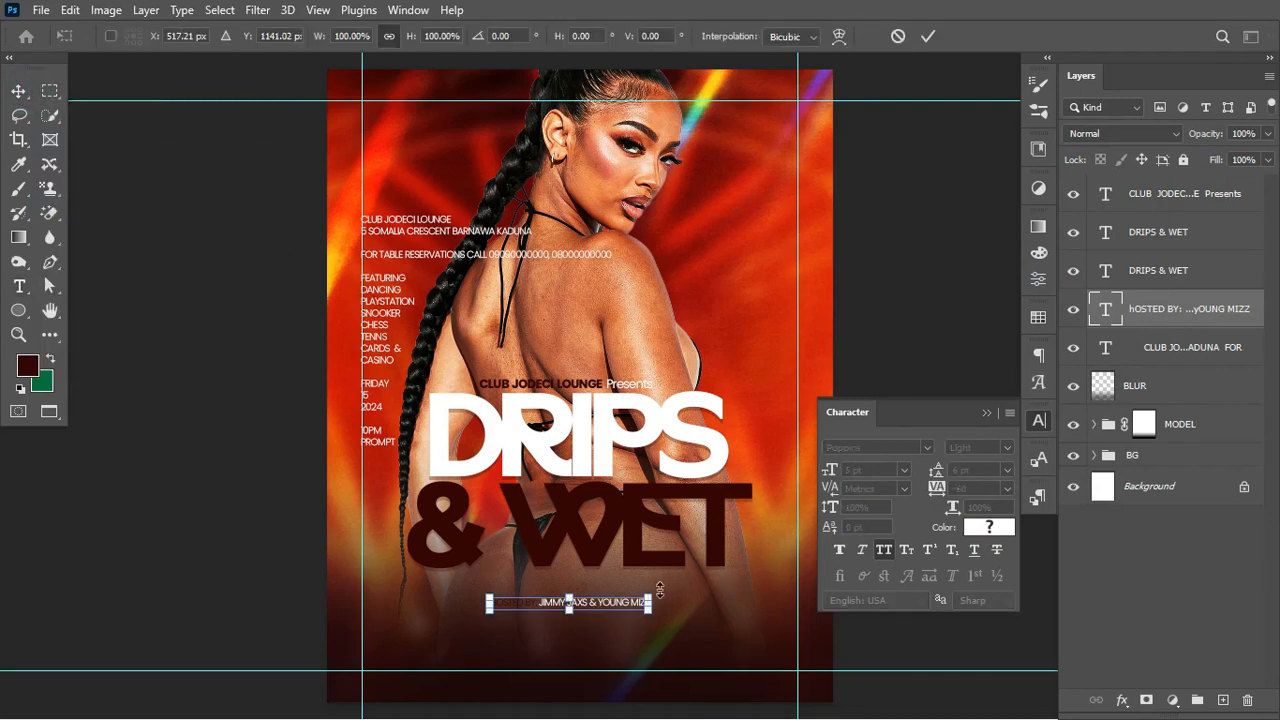
left_click_drag(668, 590, 760, 578)
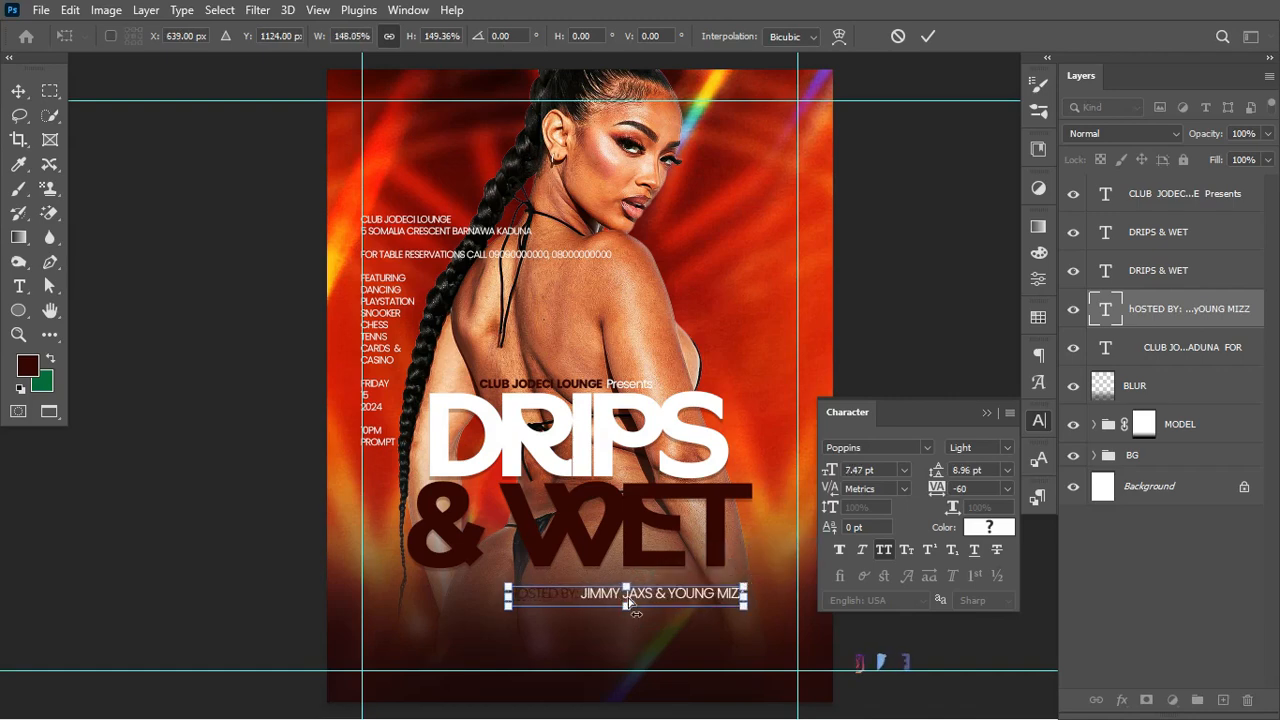
key("Return")
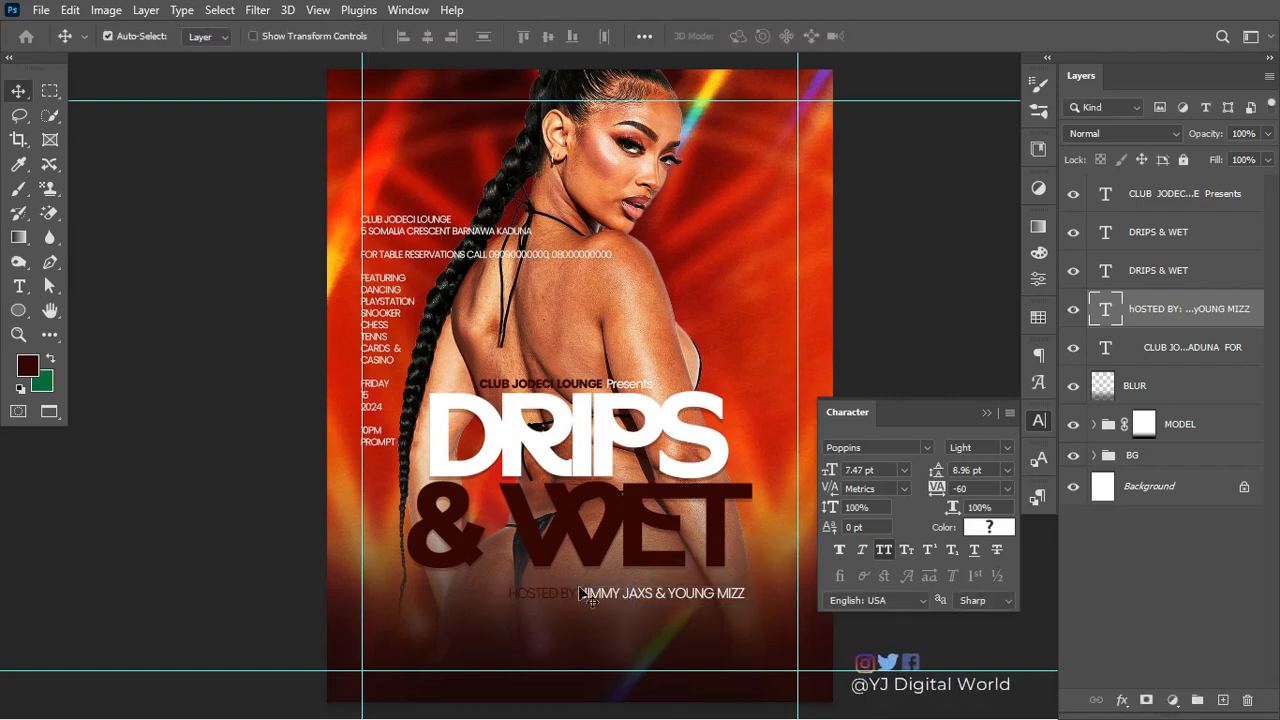
- Change the host names after "HOSTED BY:" to Poppins ExtraBold
left_click(19, 286)
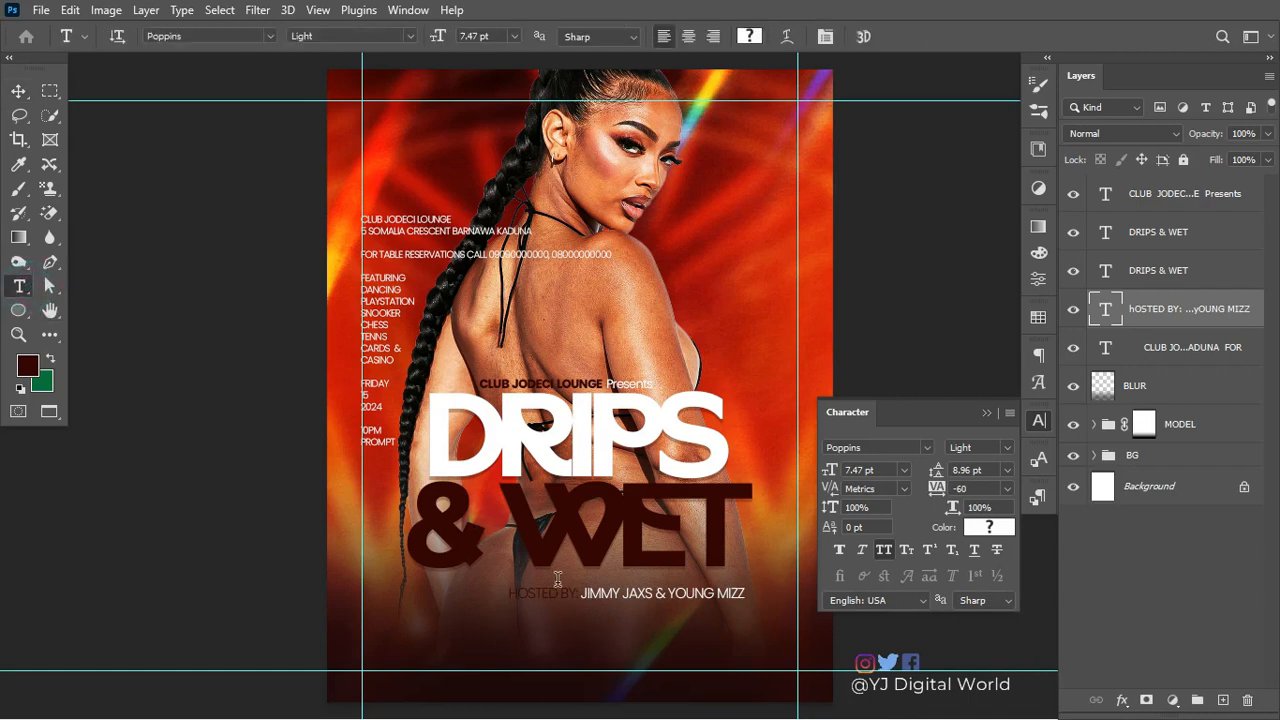
left_click_drag(580, 593, 774, 601)
left_click(1007, 448)
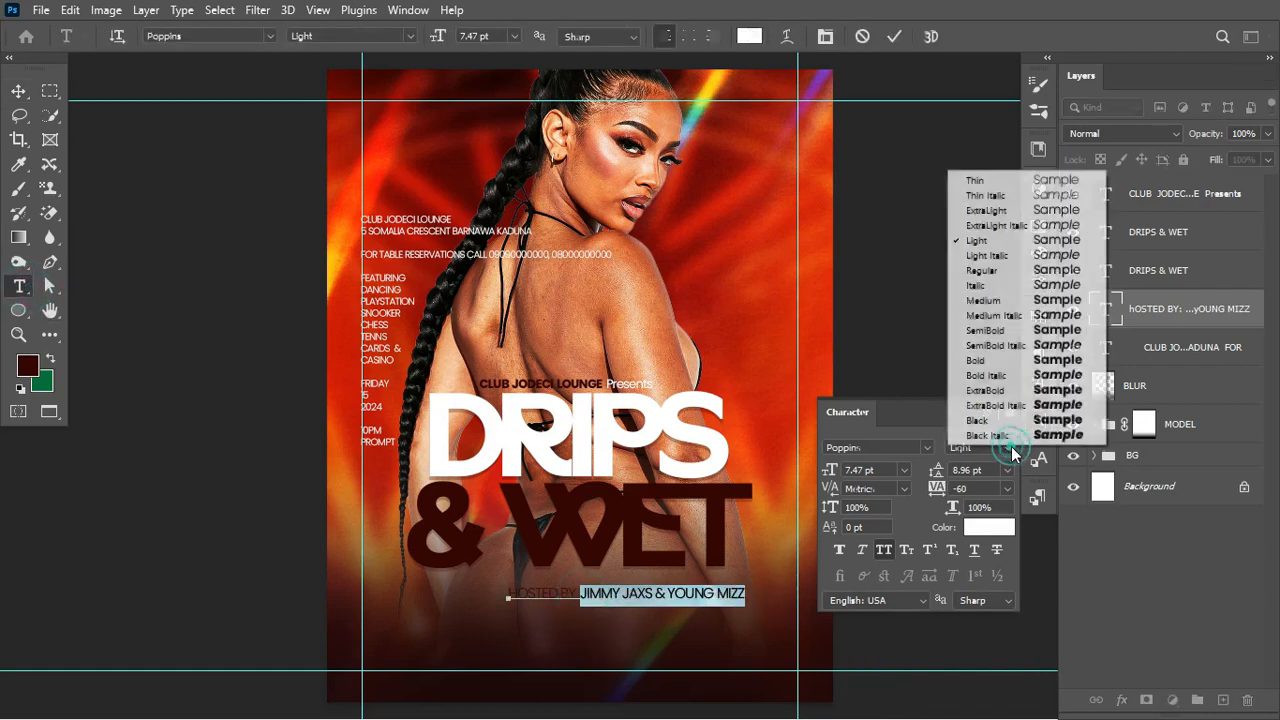
left_click(1000, 390)
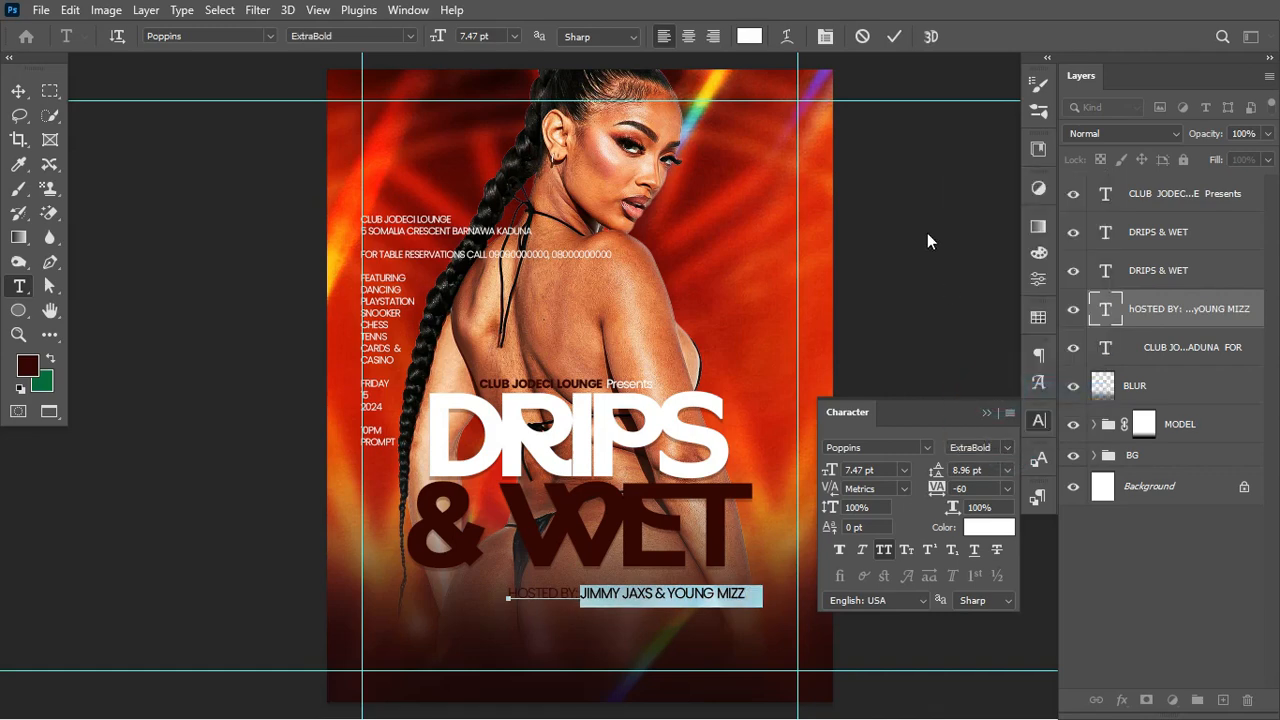
- Centre the "HOSTED BY" line horizontally on the canvas and scale it down to 6.37 pt
left_click(894, 36)
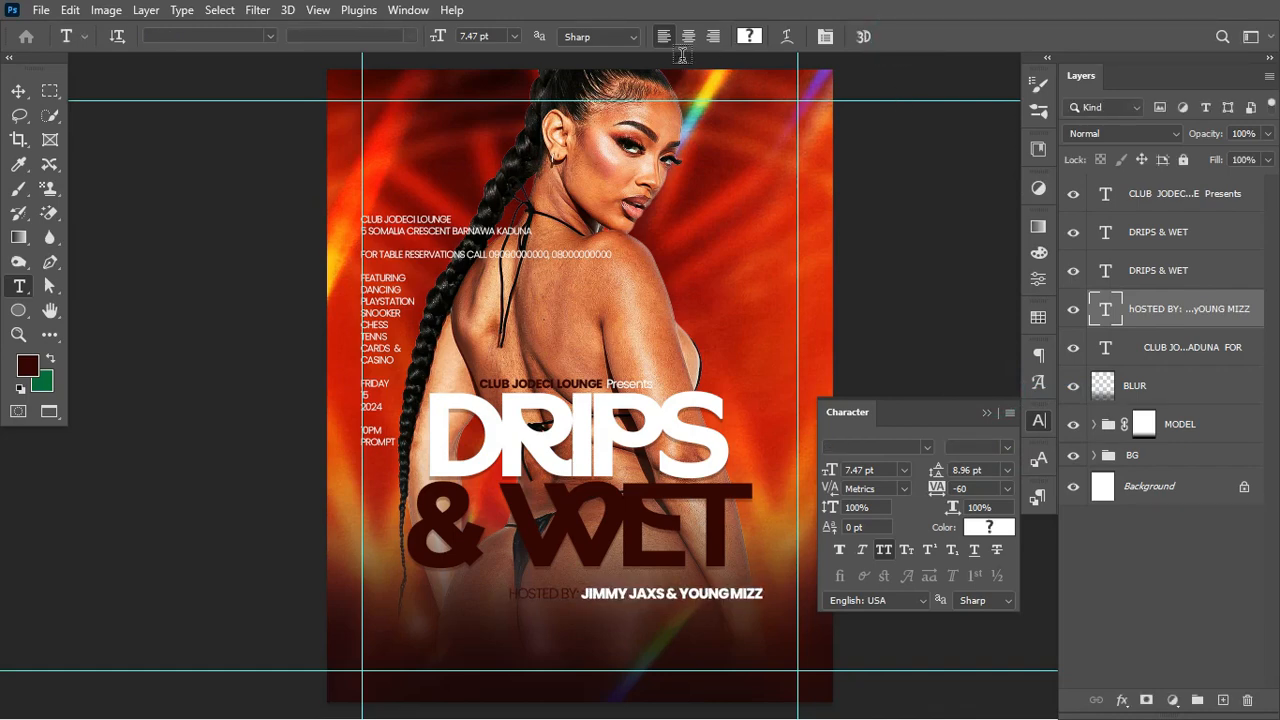
key("ctrl+a")
key("v")
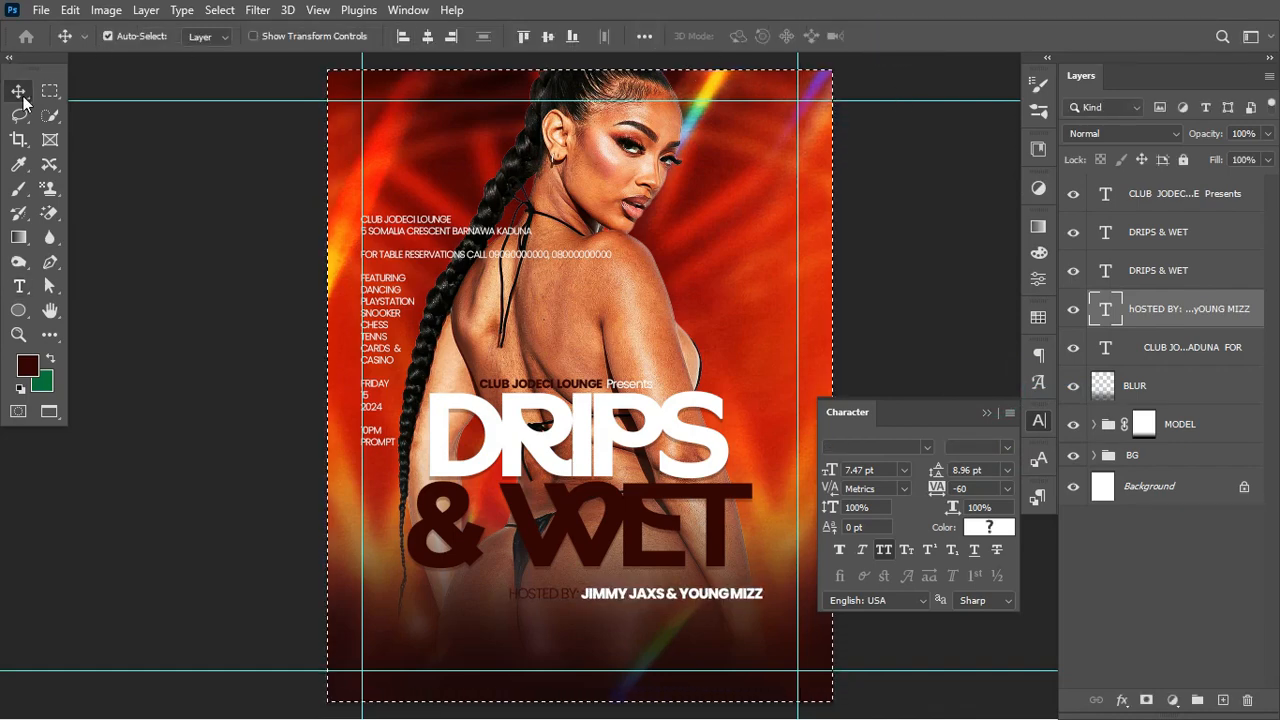
left_click(428, 36)
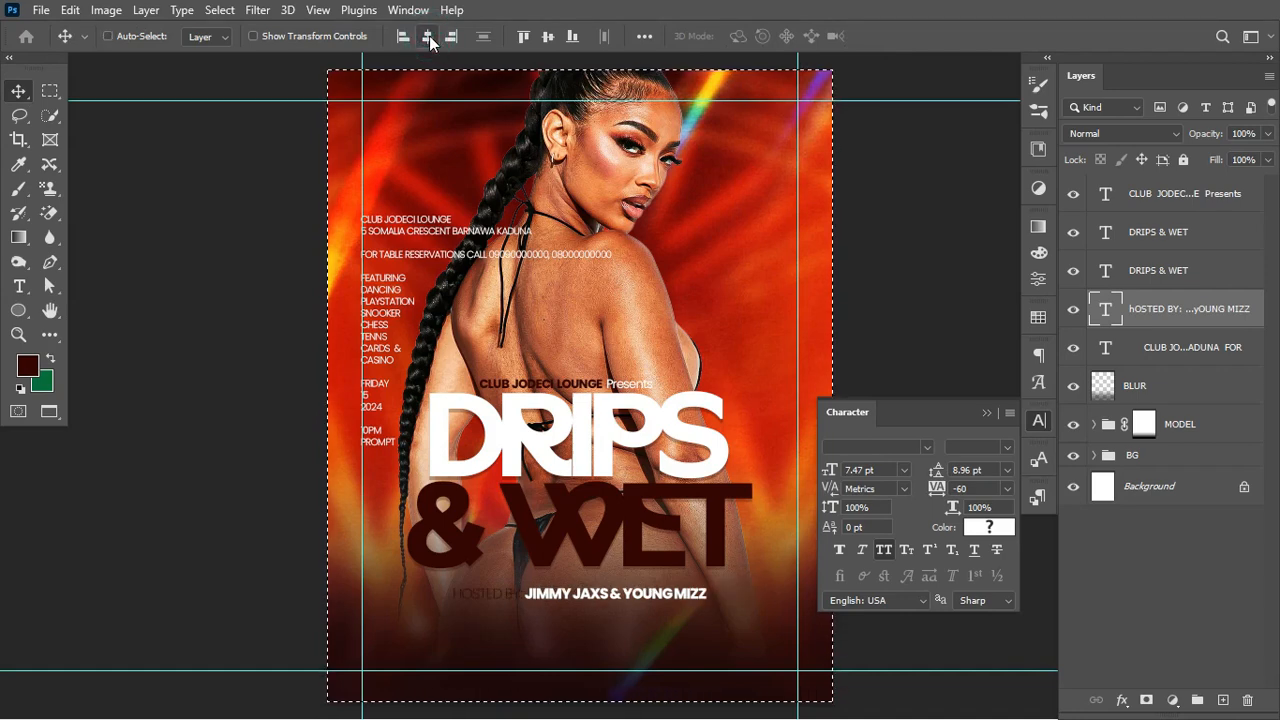
key("ctrl+d")
key("ctrl+t")
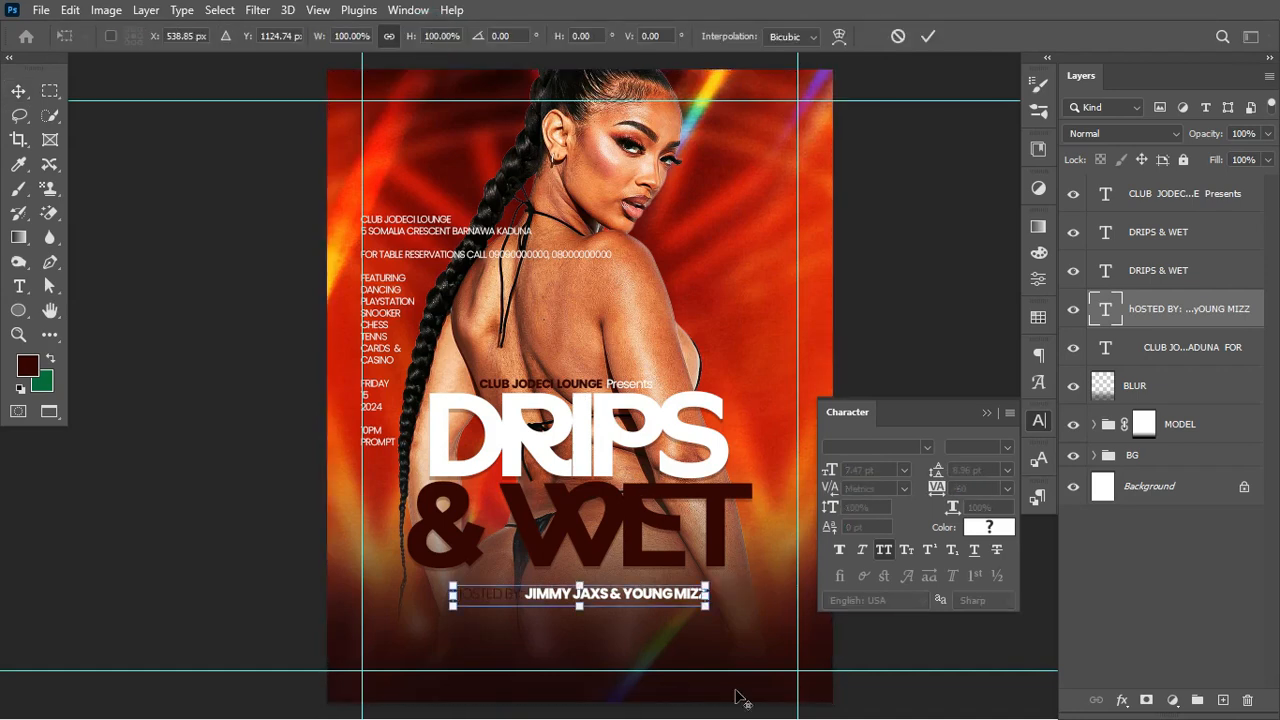
left_click_drag(707, 603, 688, 603)
key("Return")
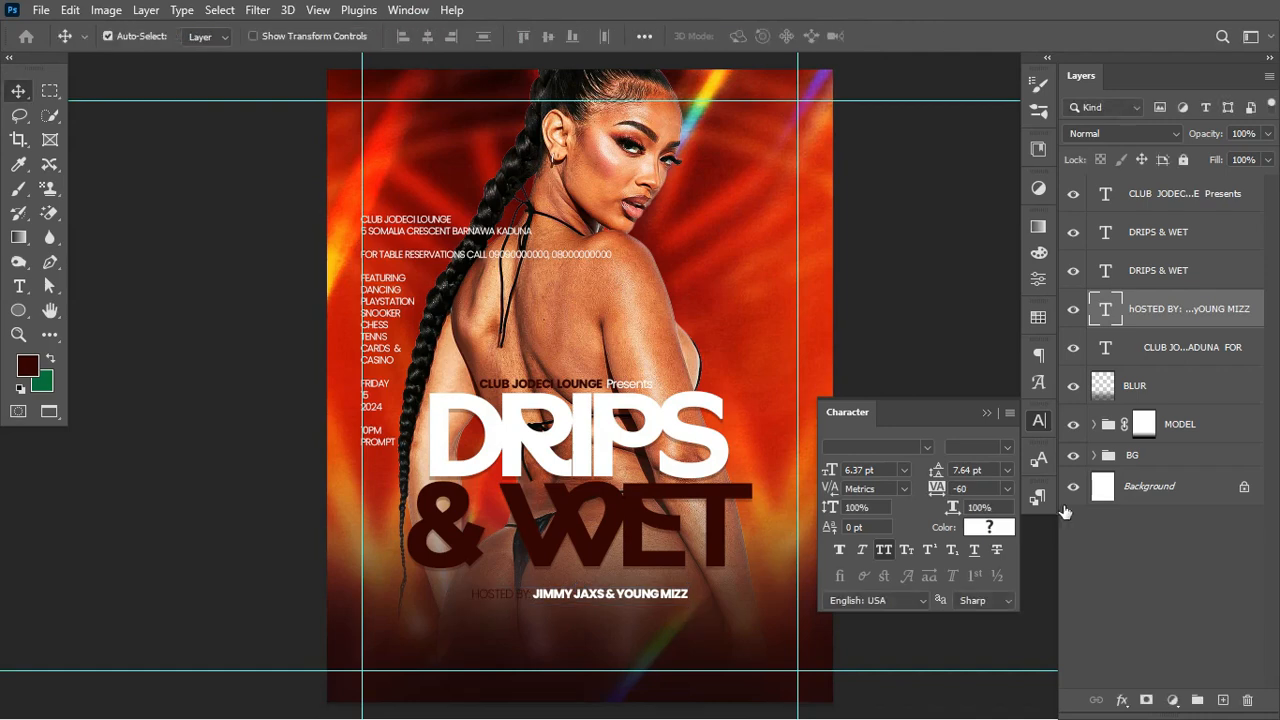
- Set the "HOSTED BY" line's tracking to 40 and centre it horizontally on the canvas again
left_click(935, 488)
type("0")
key("Return")
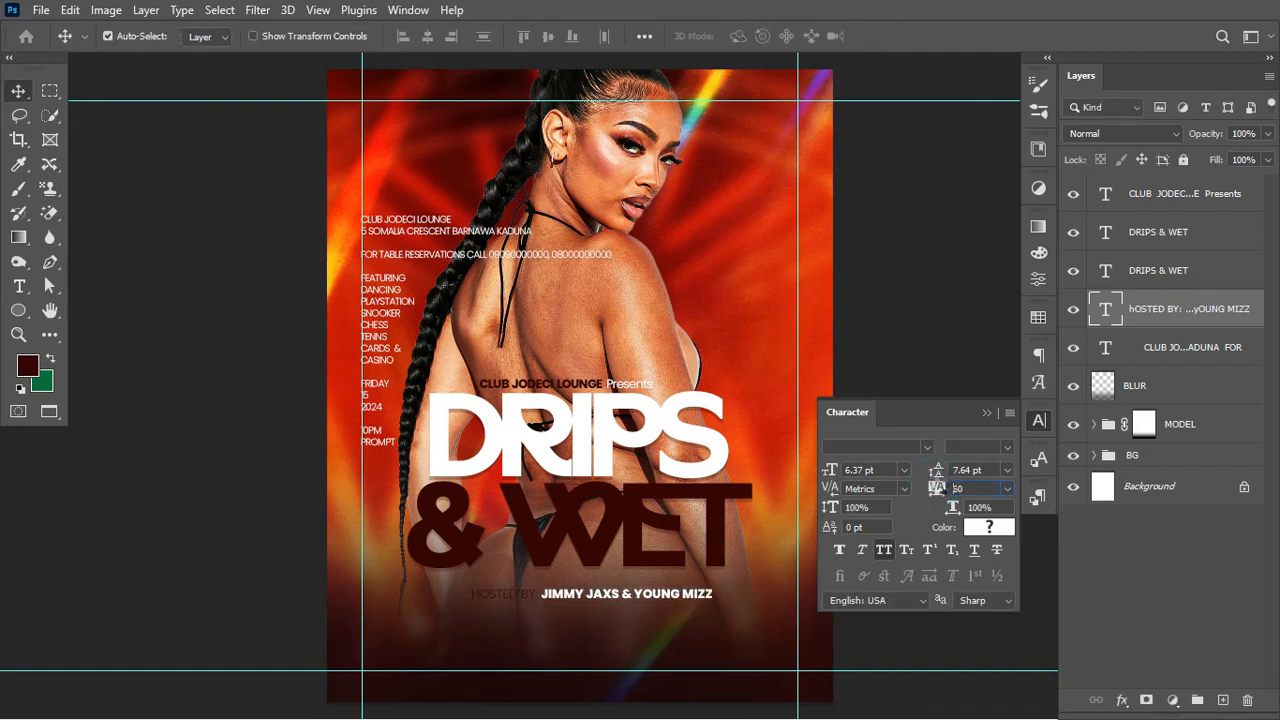
type("60")
key("Return")
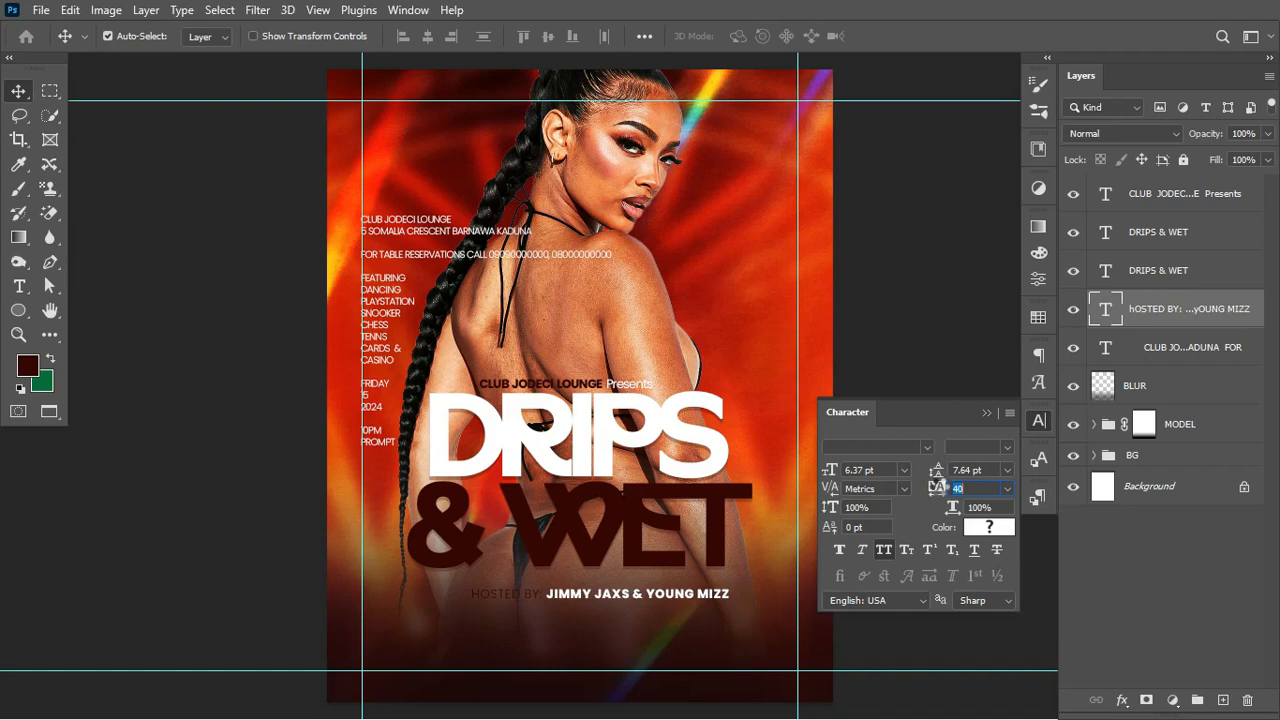
key("ctrl+a")
left_click(428, 37)
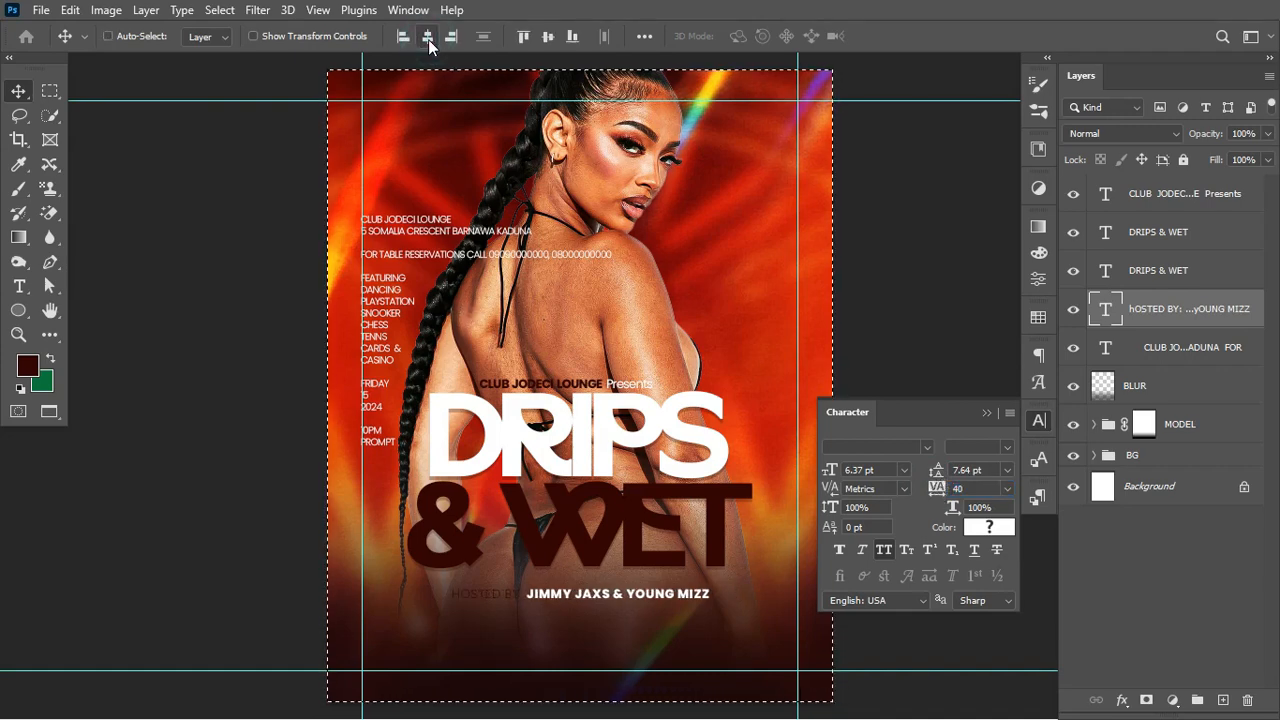
key("ctrl+d")
- Nudge the "HOSTED BY" line up so it sits close beneath "& WET"
key("Up")
key("Up")
key("Up")
key("Up")
key("Up")
key("Up")
key("Up")
key("Up")
key("Up")
key("Up")
key("Up")
key("Up")
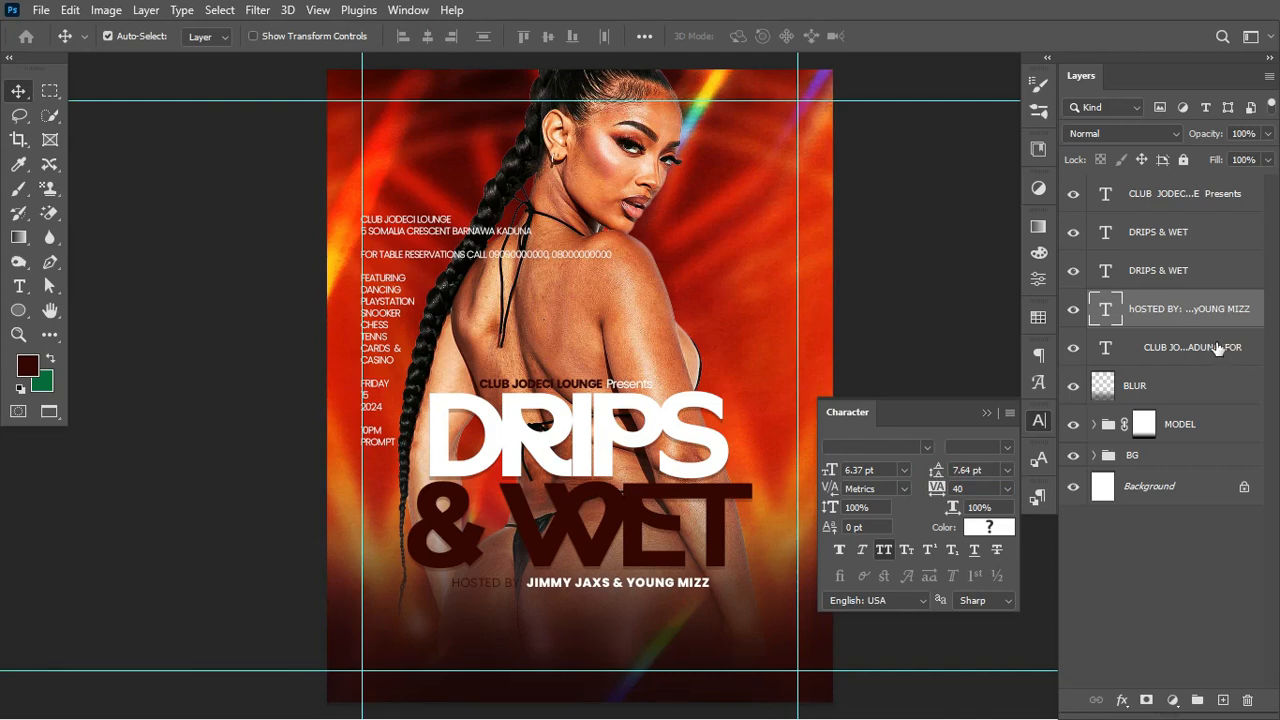
- Lower the BLUR layer's opacity to 83%
left_click(1171, 385)
left_click_drag(1216, 134, 1209, 137)
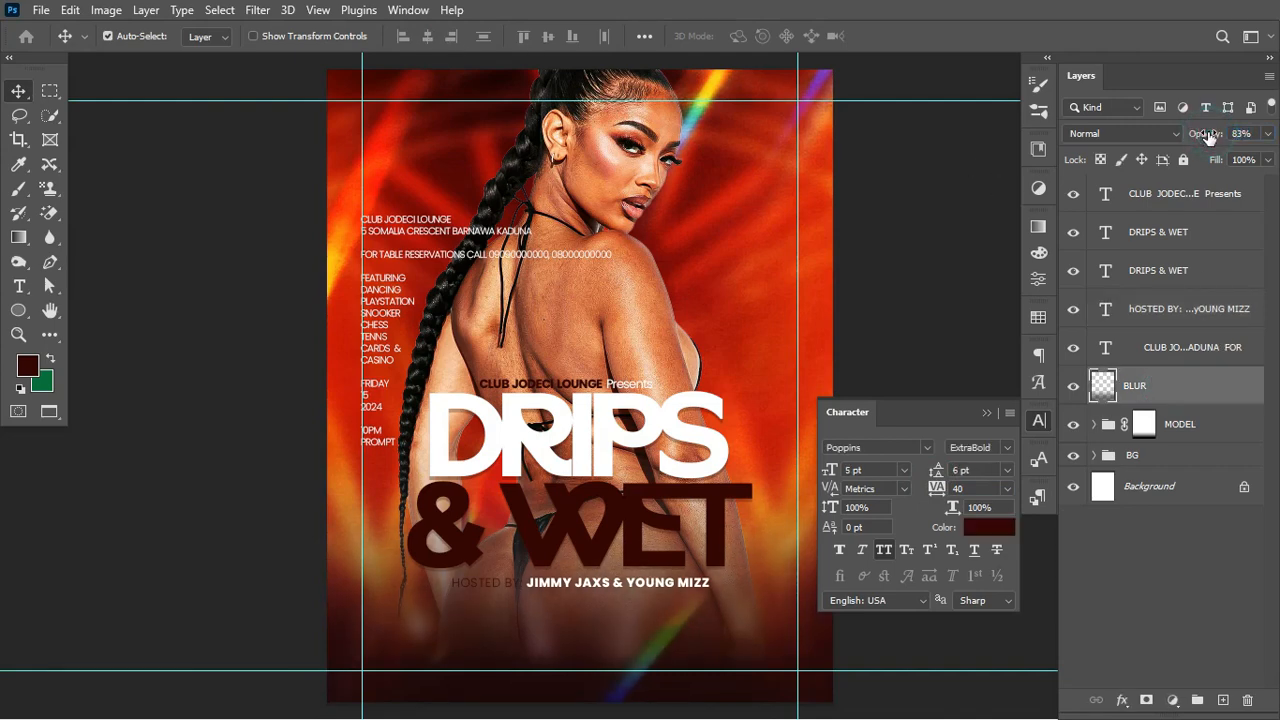
left_click(1196, 347)
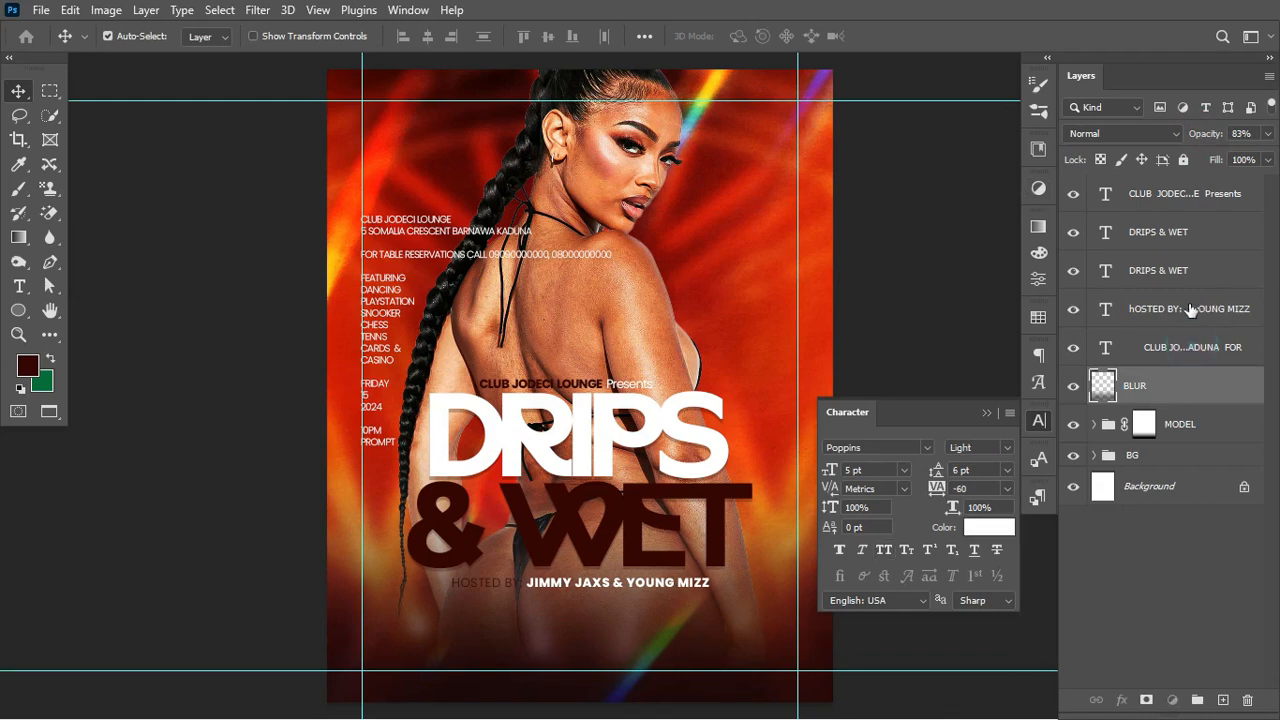
left_click(1190, 196, "shift")
key("ctrl+t")
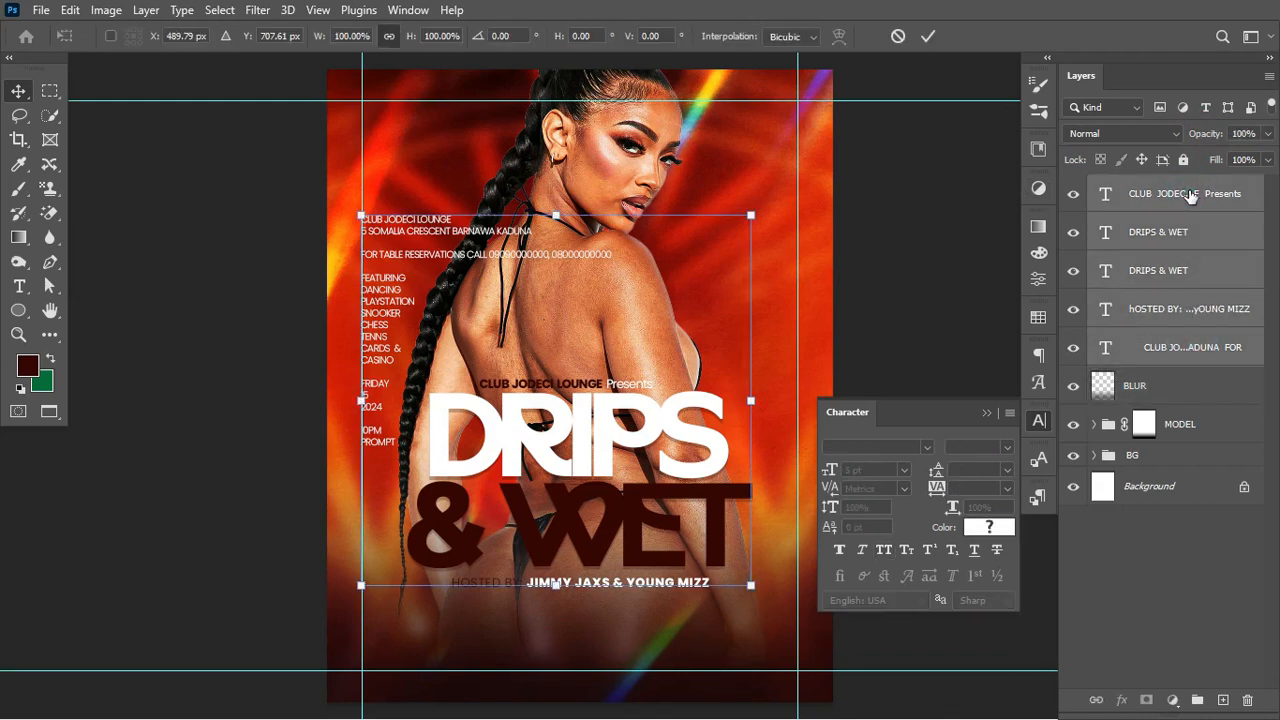
key("Return")
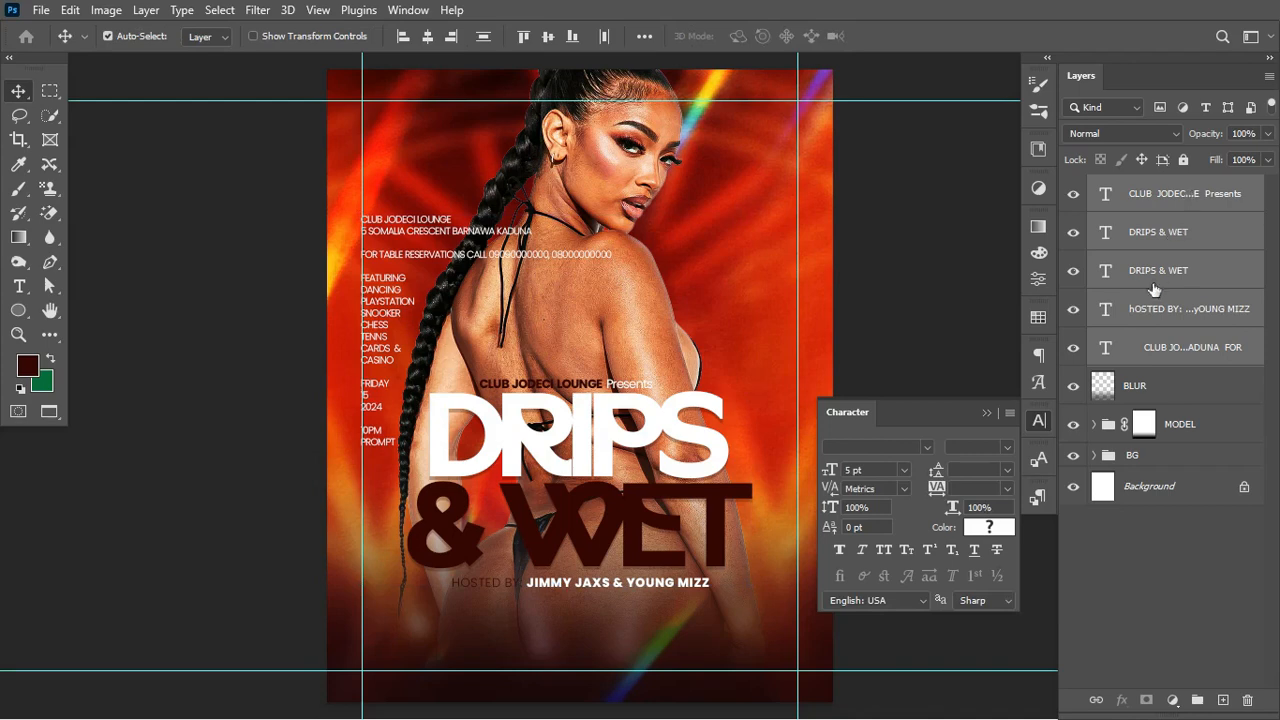
- Select the presenter line, both title layers and the "HOSTED BY" line, and try them higher on the model's back
left_click(1176, 308)
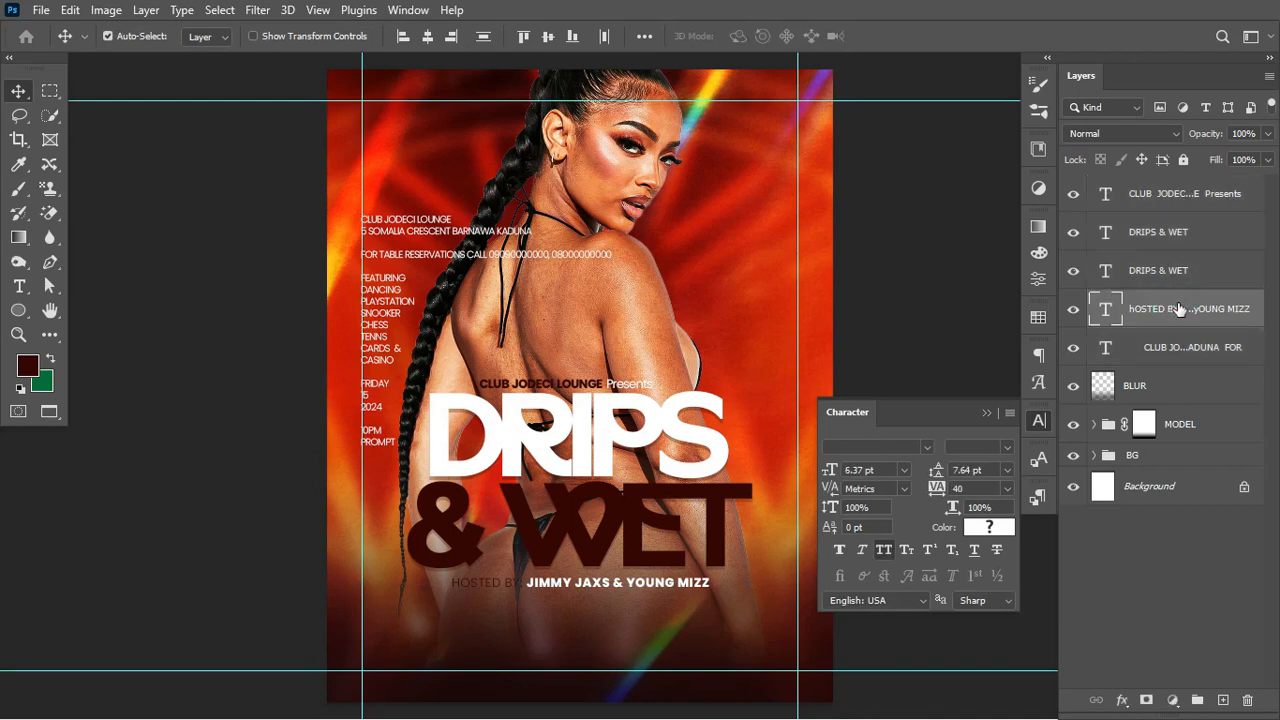
left_click(1206, 198, "shift")
key("Up")
key("Up")
key("Up")
key("Up")
key("Up")
key("Up")
key("Up")
key("Up")
key("Up")
key("Up")
key("Up")
key("Up")
key("Up")
key("Up")
key("Up")
key("Up")
key("Up")
key("Up")
key("Up")
key("Up")
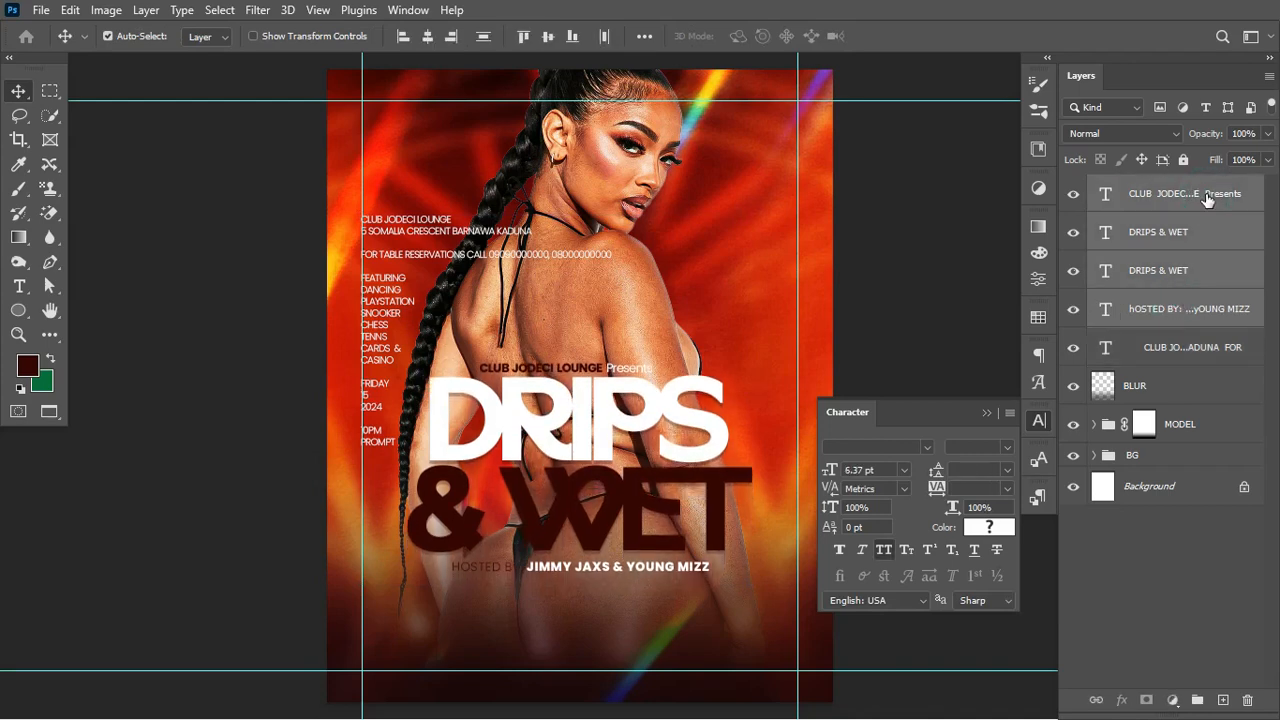
key("Up")
key("Up")
key("Up")
key("Up")
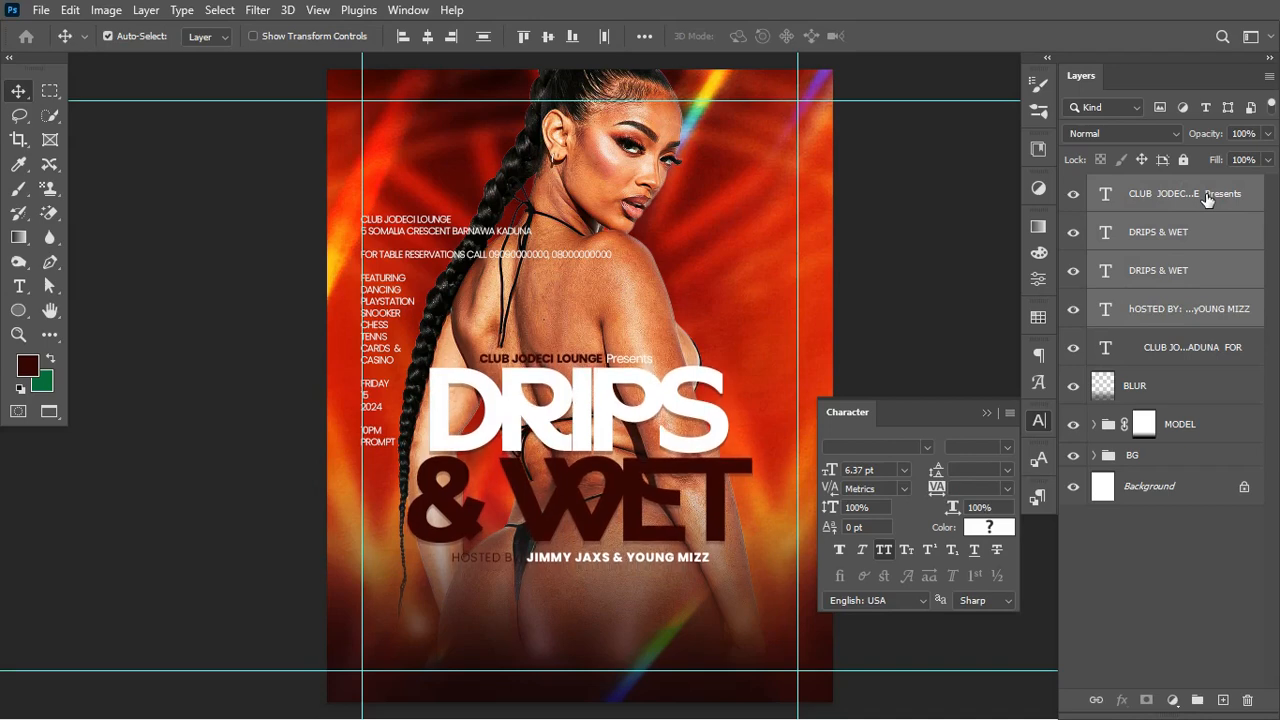
- Move the selected title block down until "HOSTED BY" sits over the dark fade above the lower guide
key("Down")
key("Down")
key("Down")
key("Down")
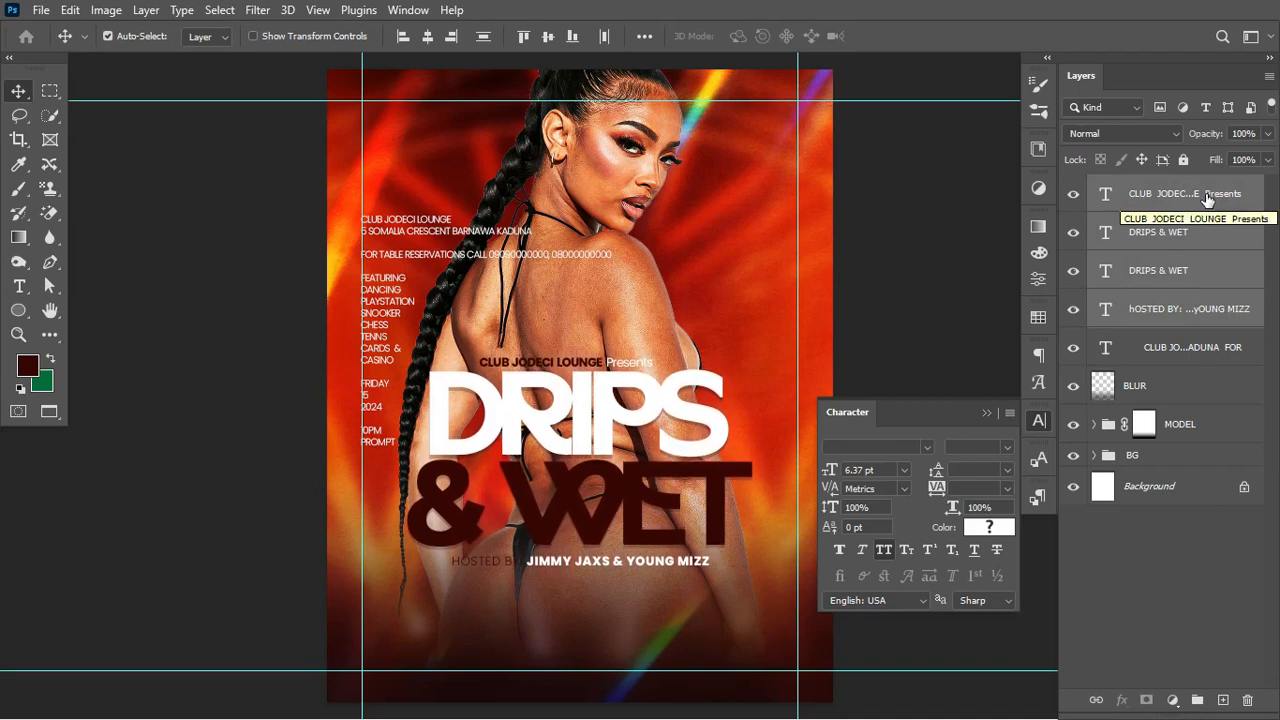
key("Down")
key("Down")
key("Down")
key("Down")
key("Down")
key("Down")
key("Down")
key("Down")
key("Down")
key("Down")
key("Down")
key("Down")
key("Down")
key("Down")
key("Down")
key("Down")
key("Down")
key("Down")
key("Down")
key("Down")
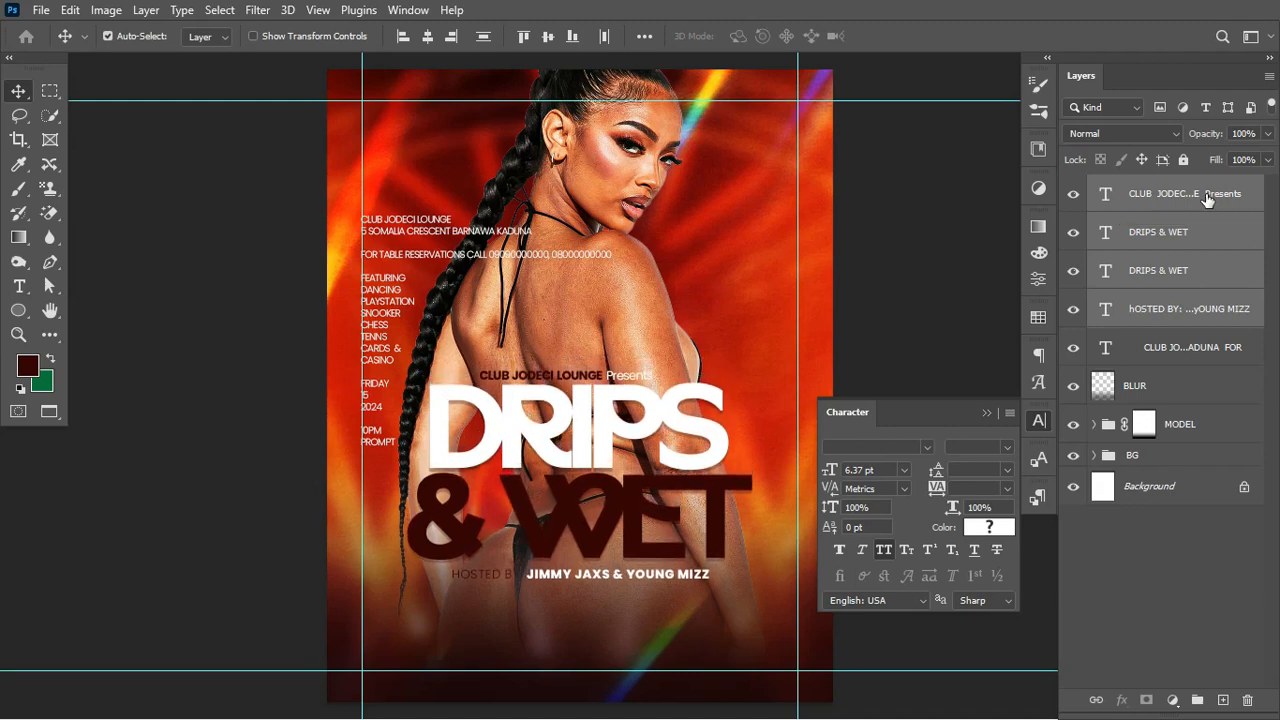
key("Down")
key("Down")
key("Down")
key("Down")
key("Down")
key("Down")
key("Down")
key("Down")
key("Down")
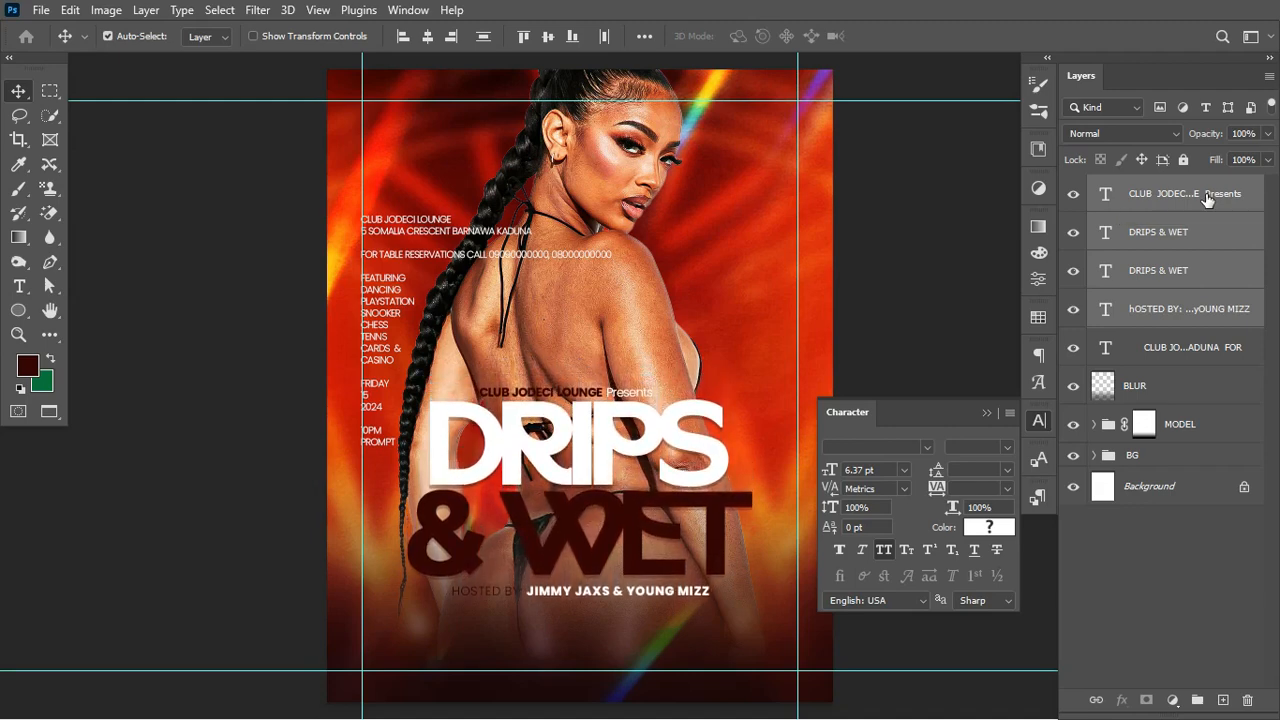
- Scale the model cutout down slightly and reposition it a little higher behind the title
left_click(616, 321)
key("ctrl+t")
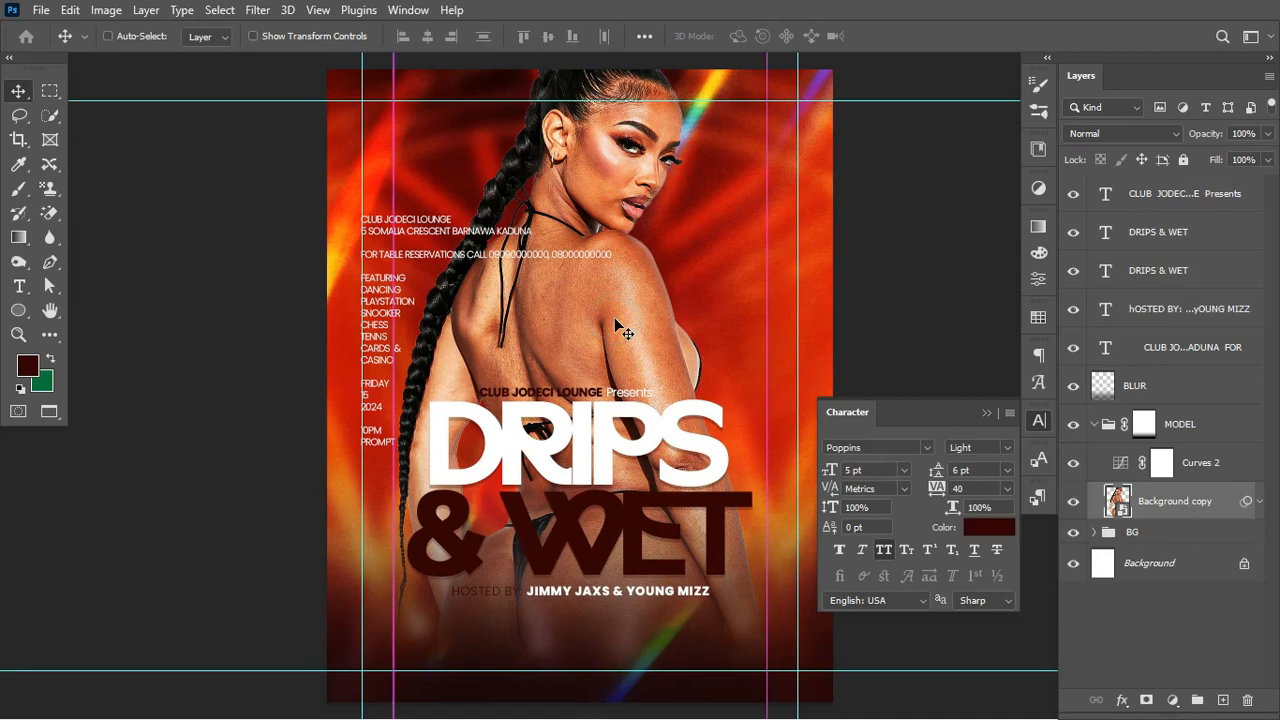
left_click_drag(768, 378, 760, 376)
left_click_drag(680, 367, 659, 315)
key("Return")
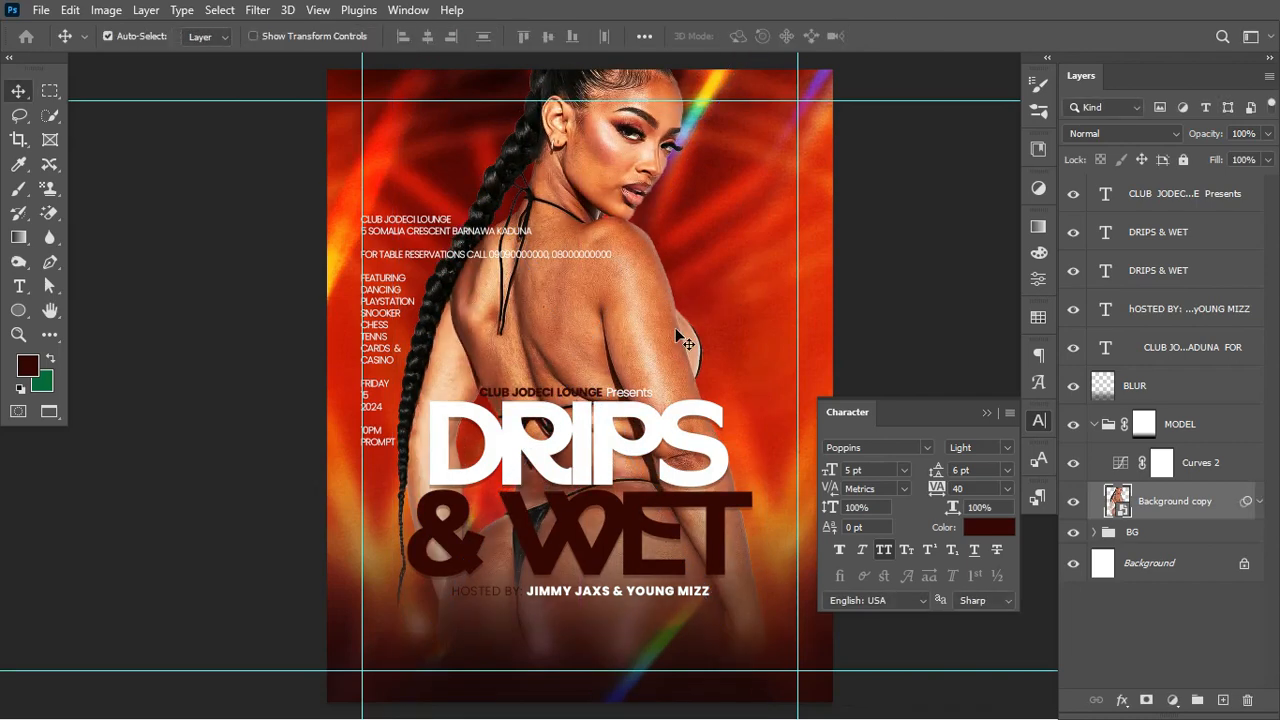
- Lower the BLUR layer's opacity to 75%
left_click(1190, 389)
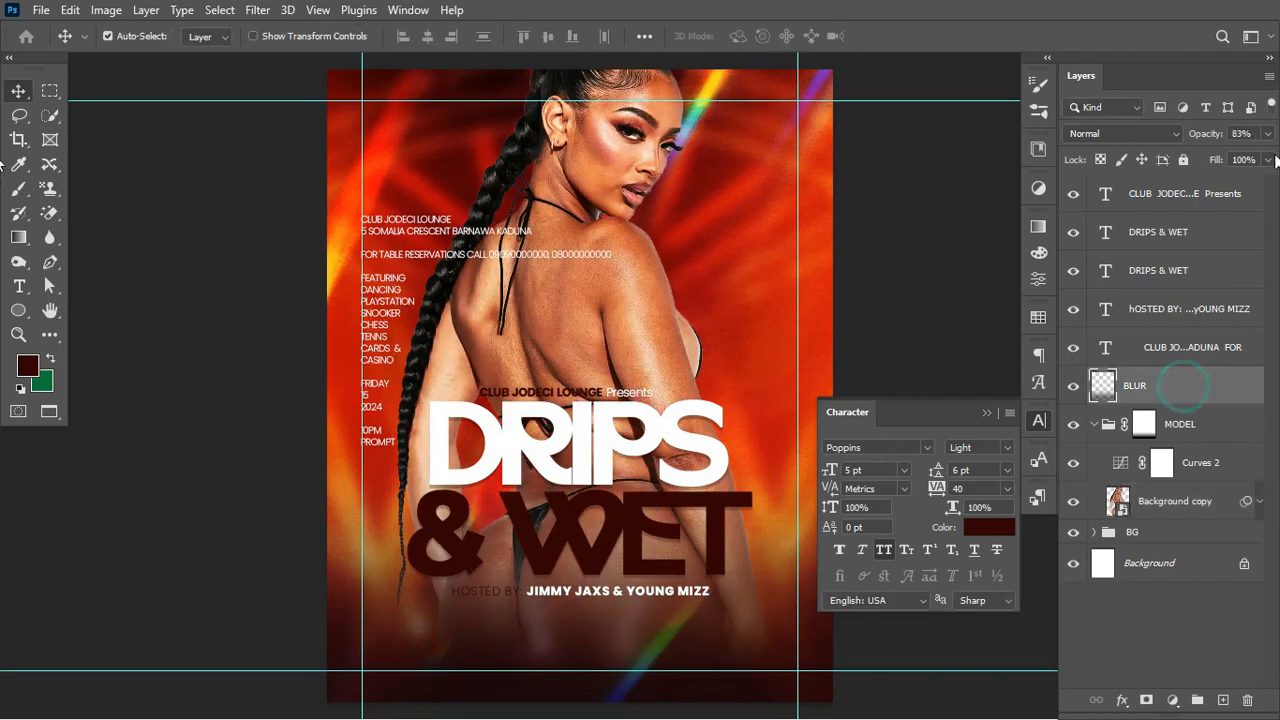
left_click_drag(1214, 133, 1203, 137)
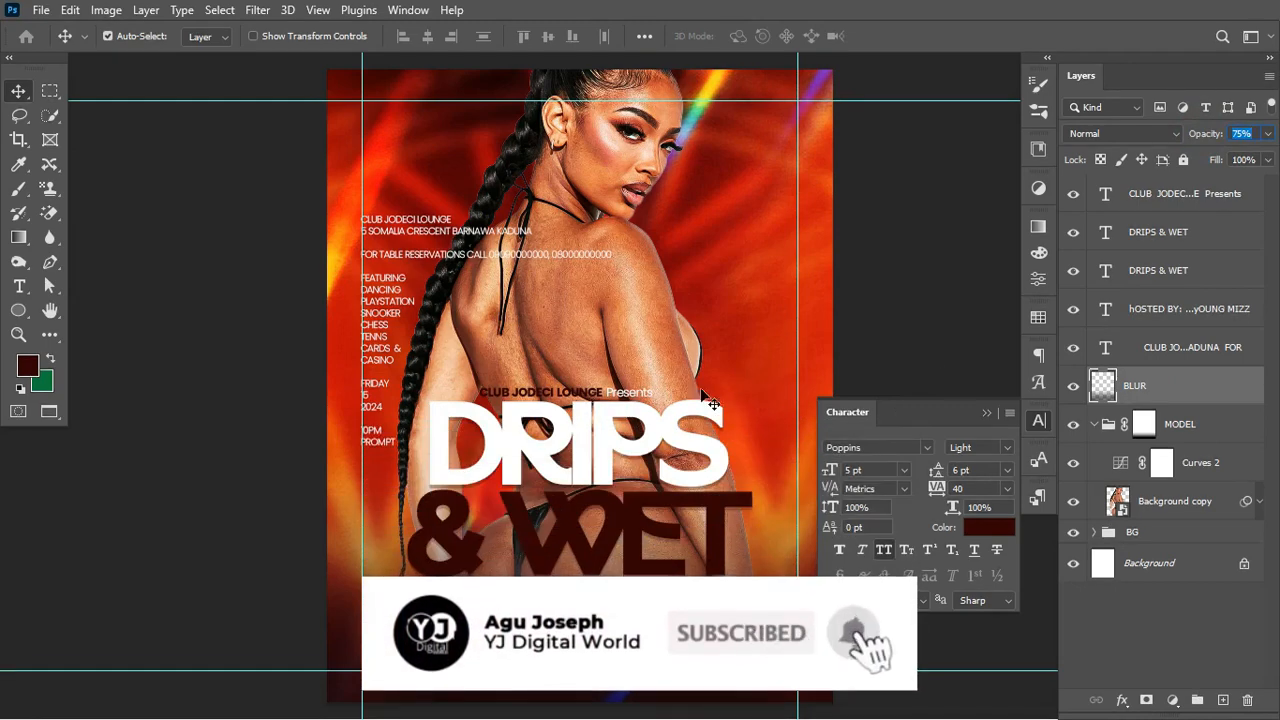
- Nudge the presenter line, both title layers and the "HOSTED BY" line up slightly together, and collapse the character settings
left_click(1186, 309)
left_click(1230, 197, "shift")
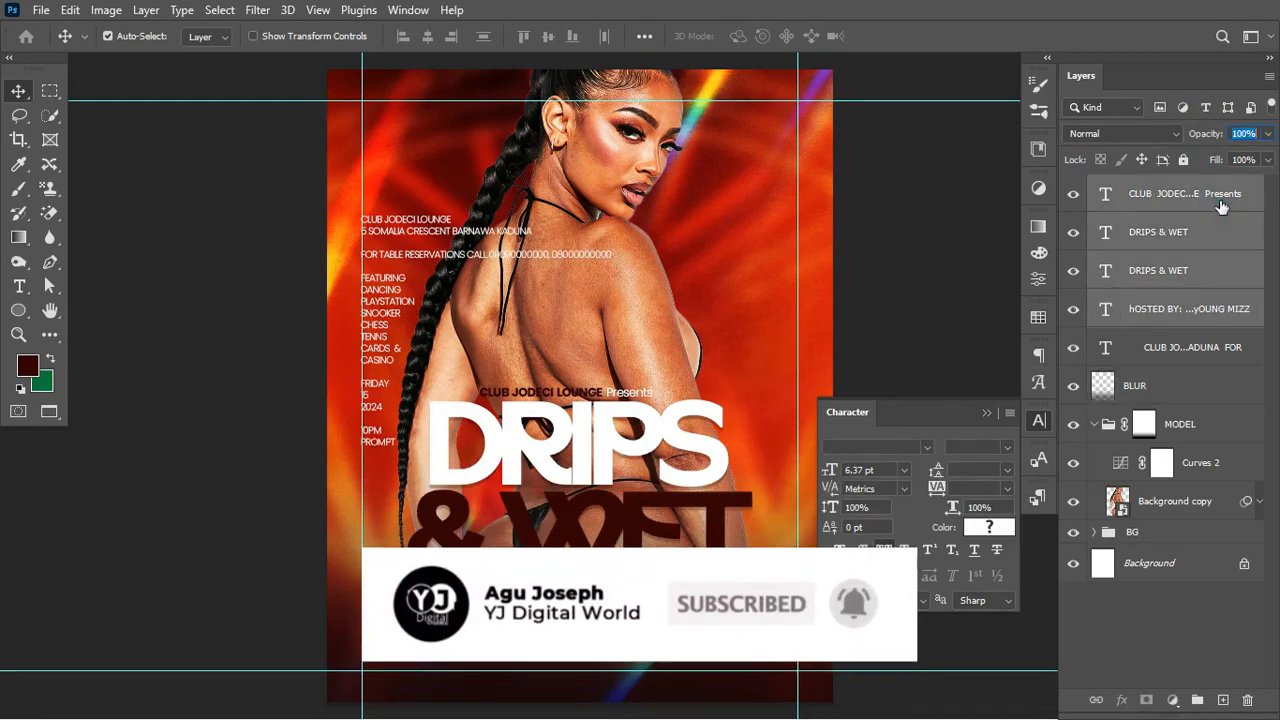
left_click(986, 412)
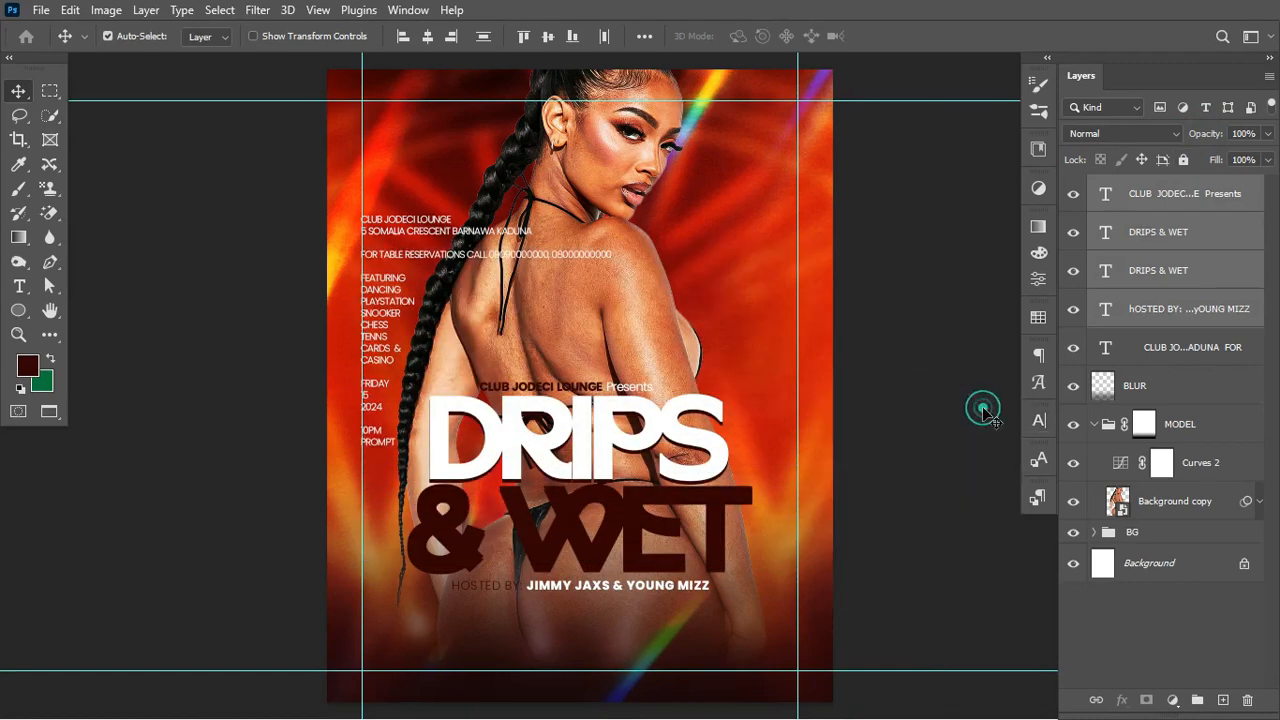
- Move the club name and address out of the event details block into a new text layer below the "HOSTED BY" line
left_click(19, 286)
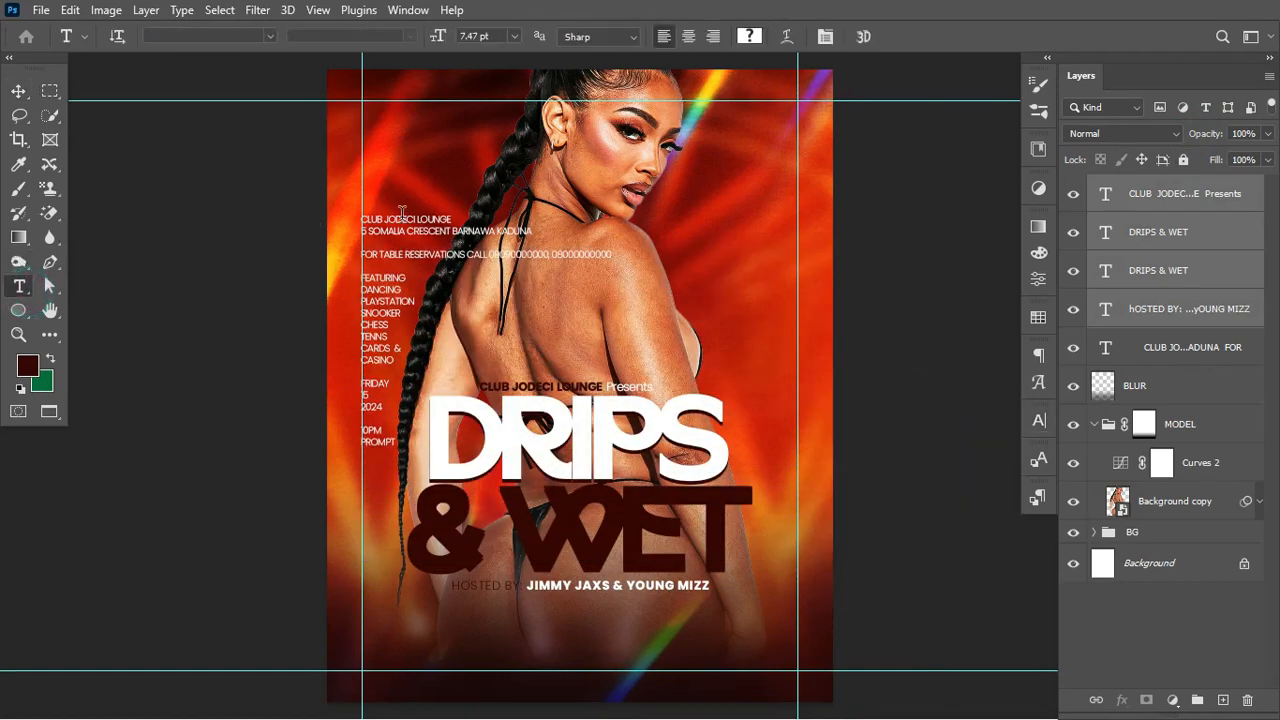
left_click_drag(363, 218, 624, 231)
key("ctrl+c")
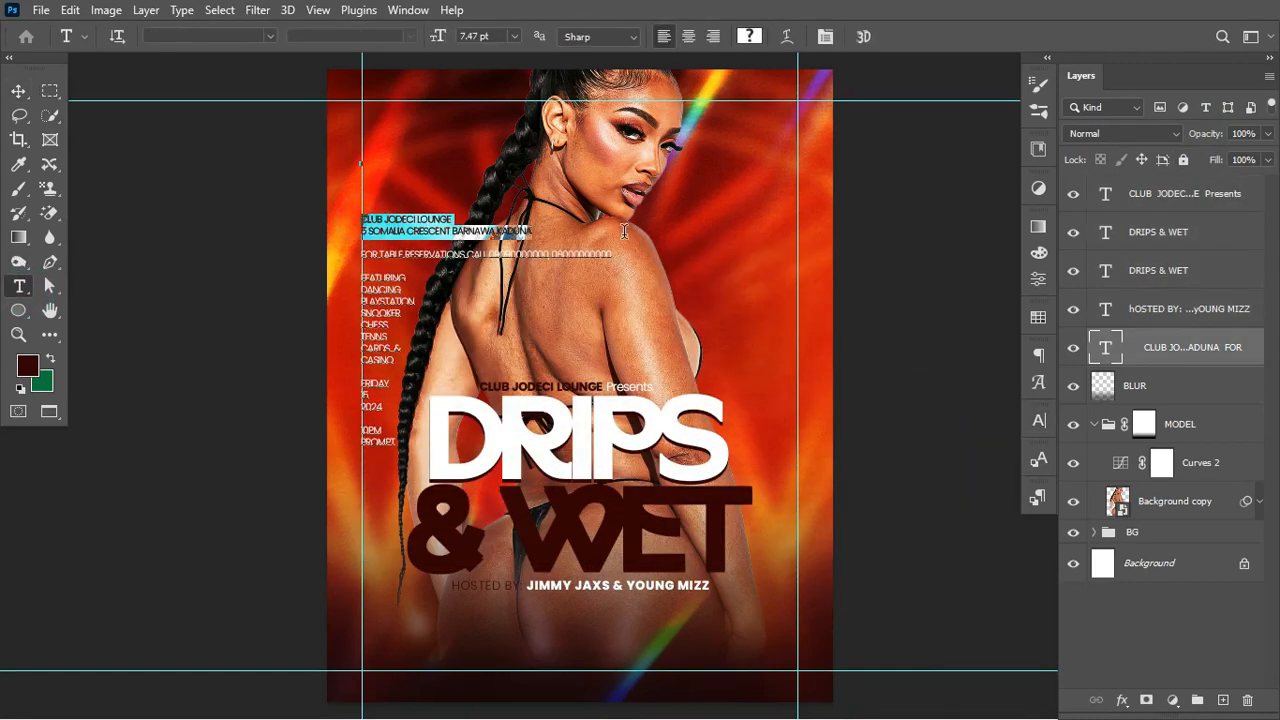
key("BackSpace")
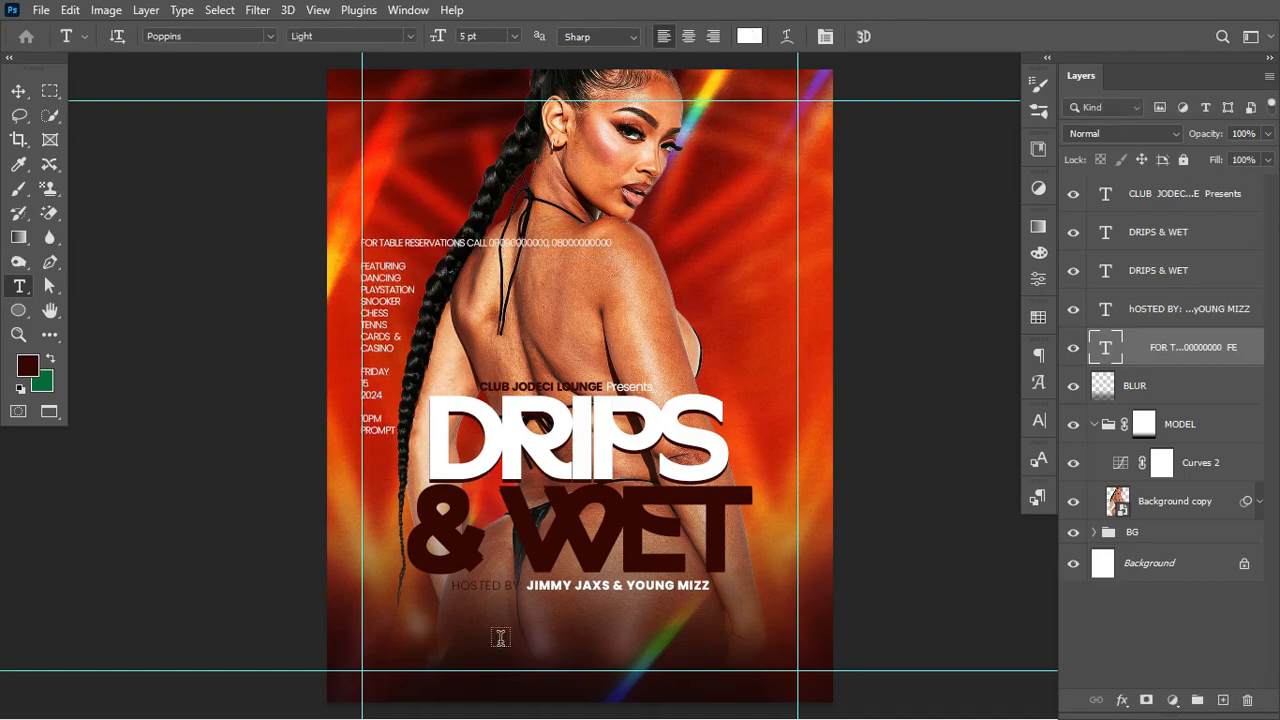
left_click(492, 636)
key("ctrl+v")
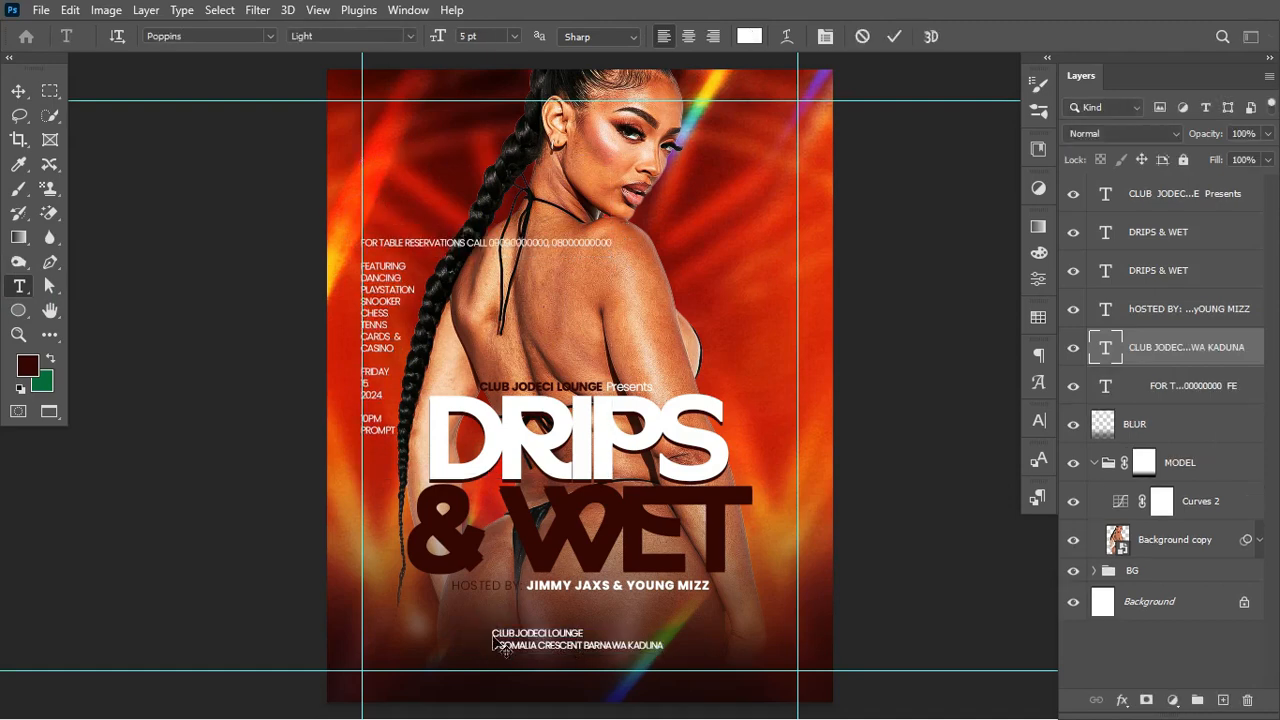
key("ctrl+Return")
- Set "CLUB JODECI LOUNGE" in the new text layer to Poppins Bold at 14 pt
left_click_drag(585, 630, 472, 632)
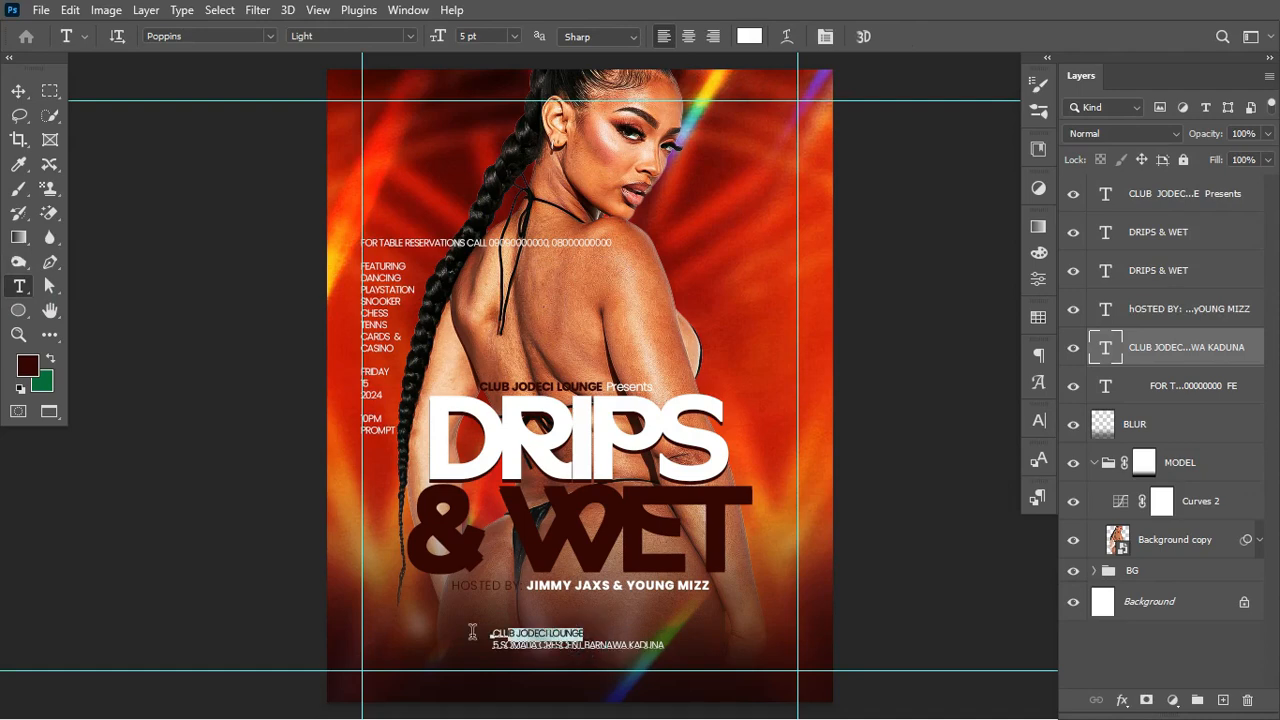
left_click(410, 37)
left_click(338, 236)
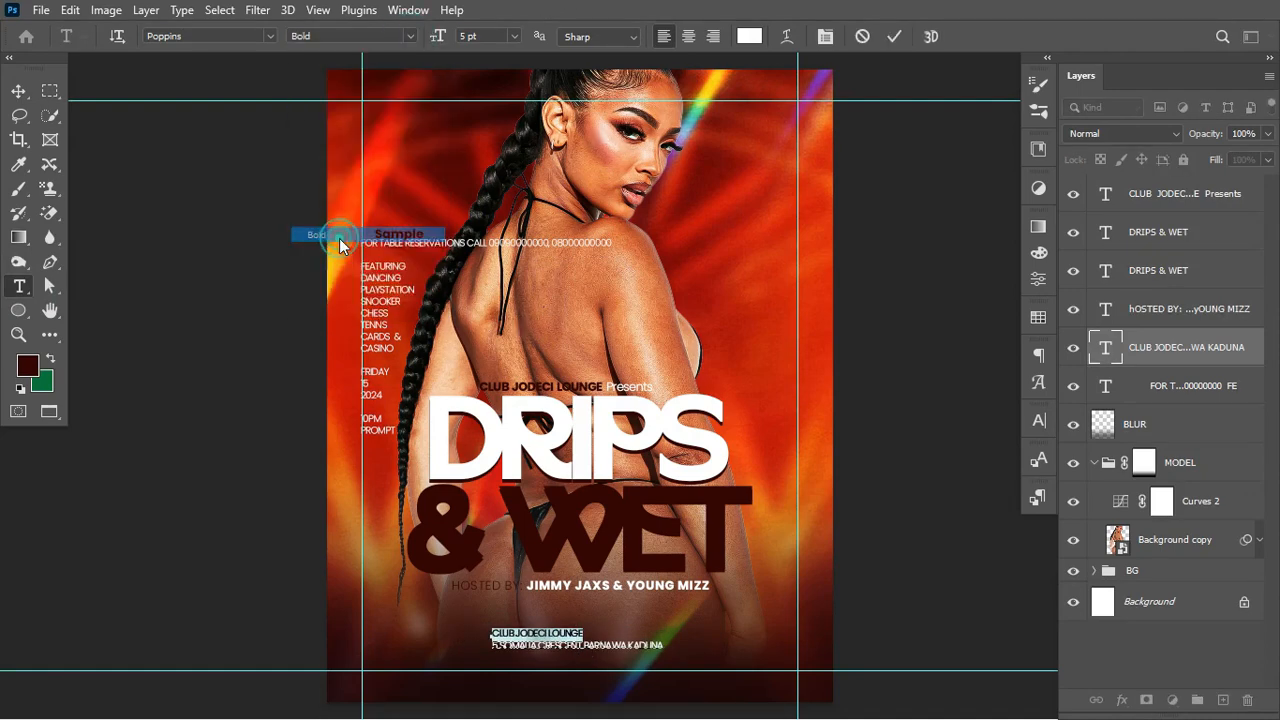
left_click_drag(438, 37, 447, 37)
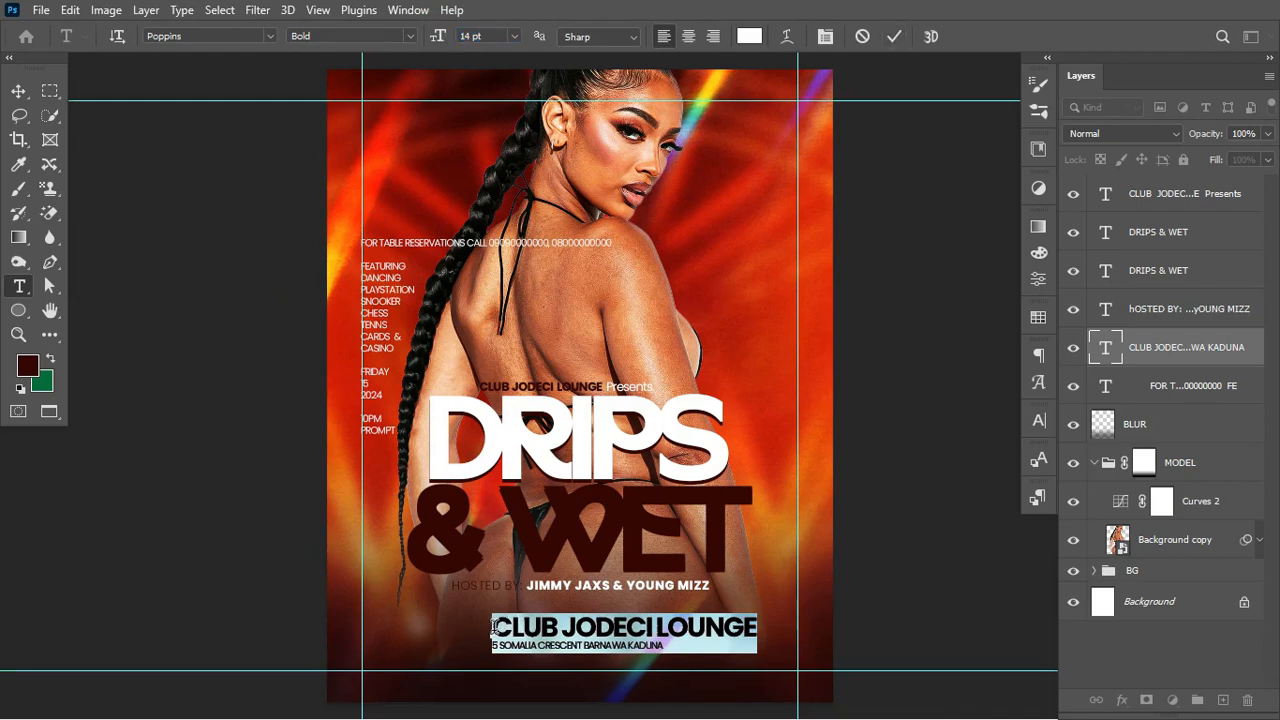
- Set the address line below the club name to the Poppins Regular style
left_click(490, 644)
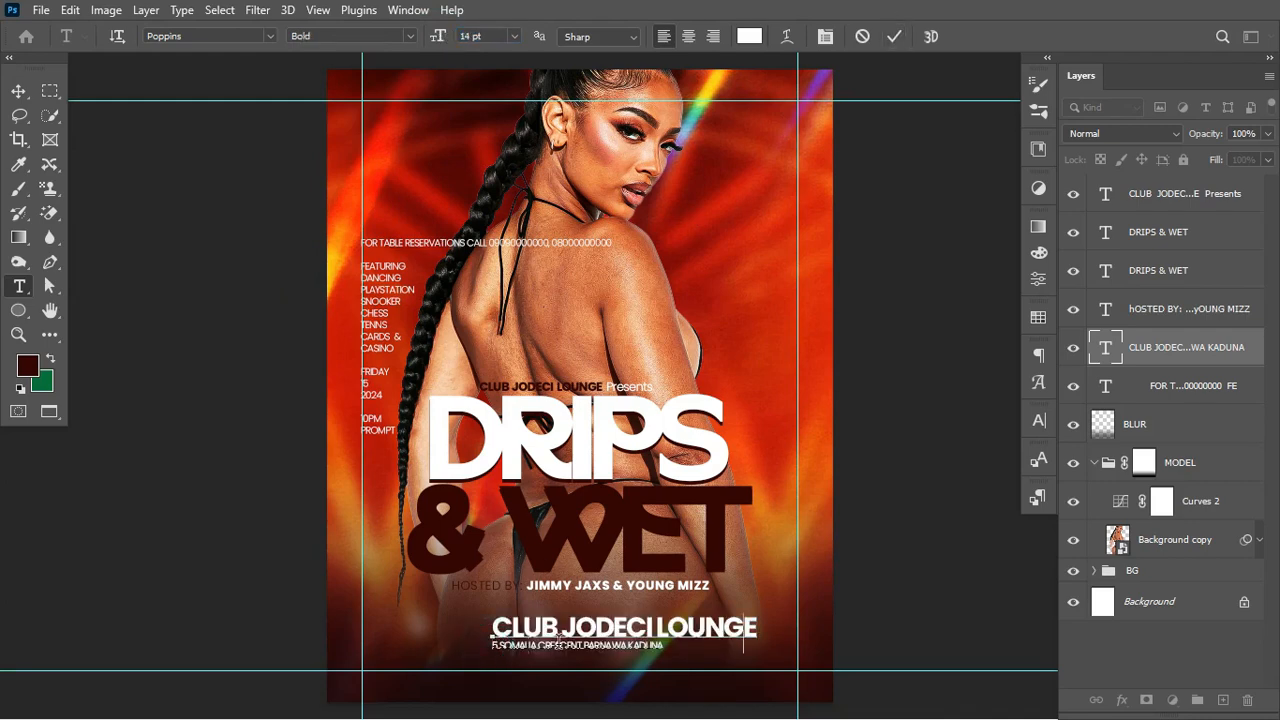
triple_click(559, 642)
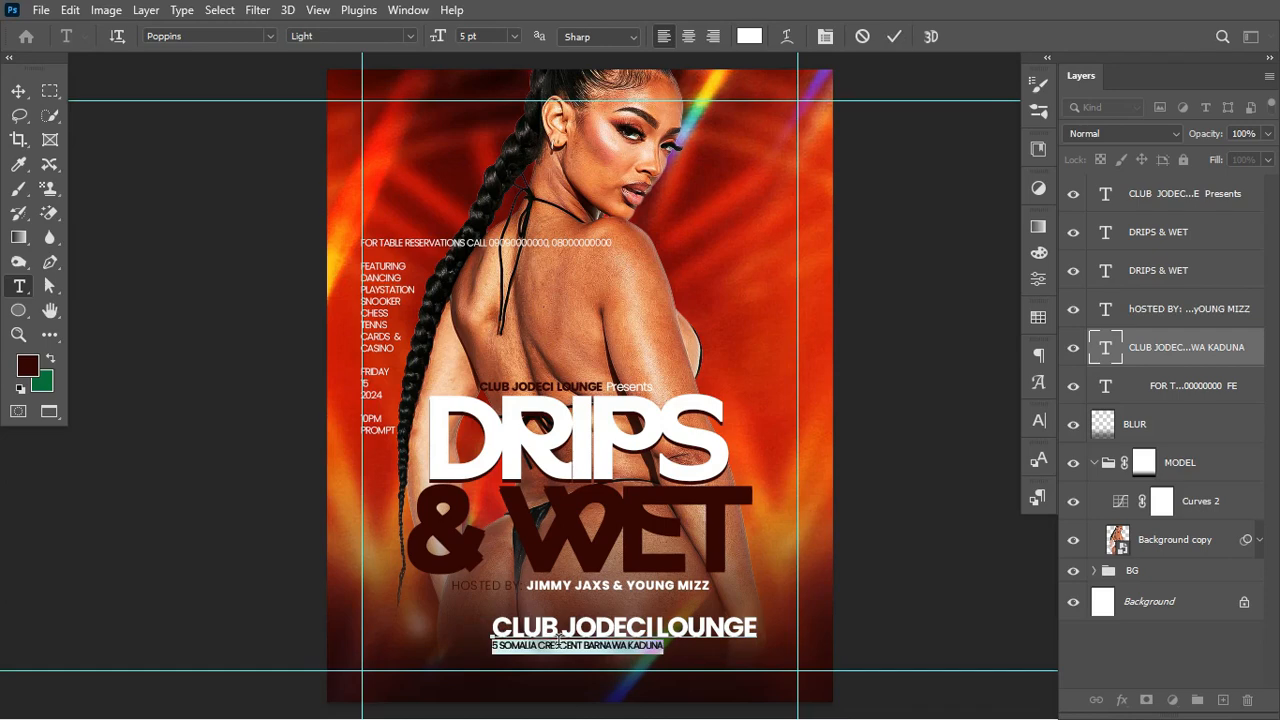
left_click(409, 37)
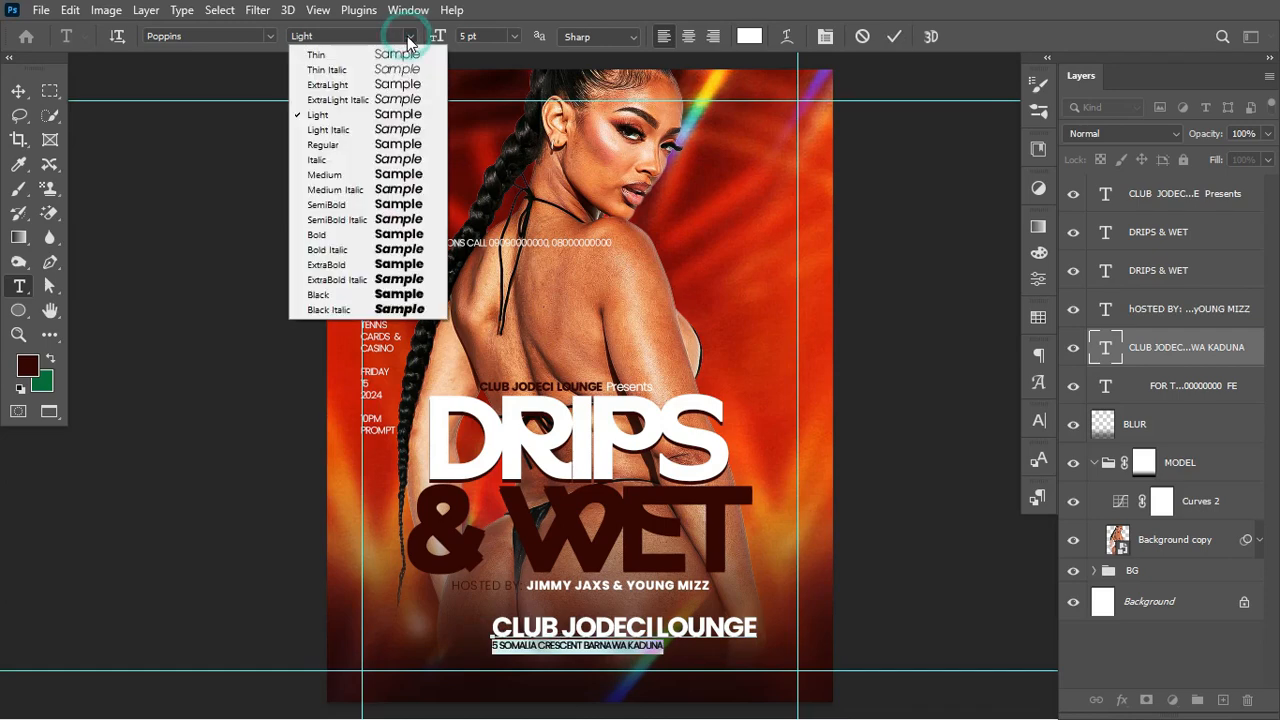
left_click(361, 145)
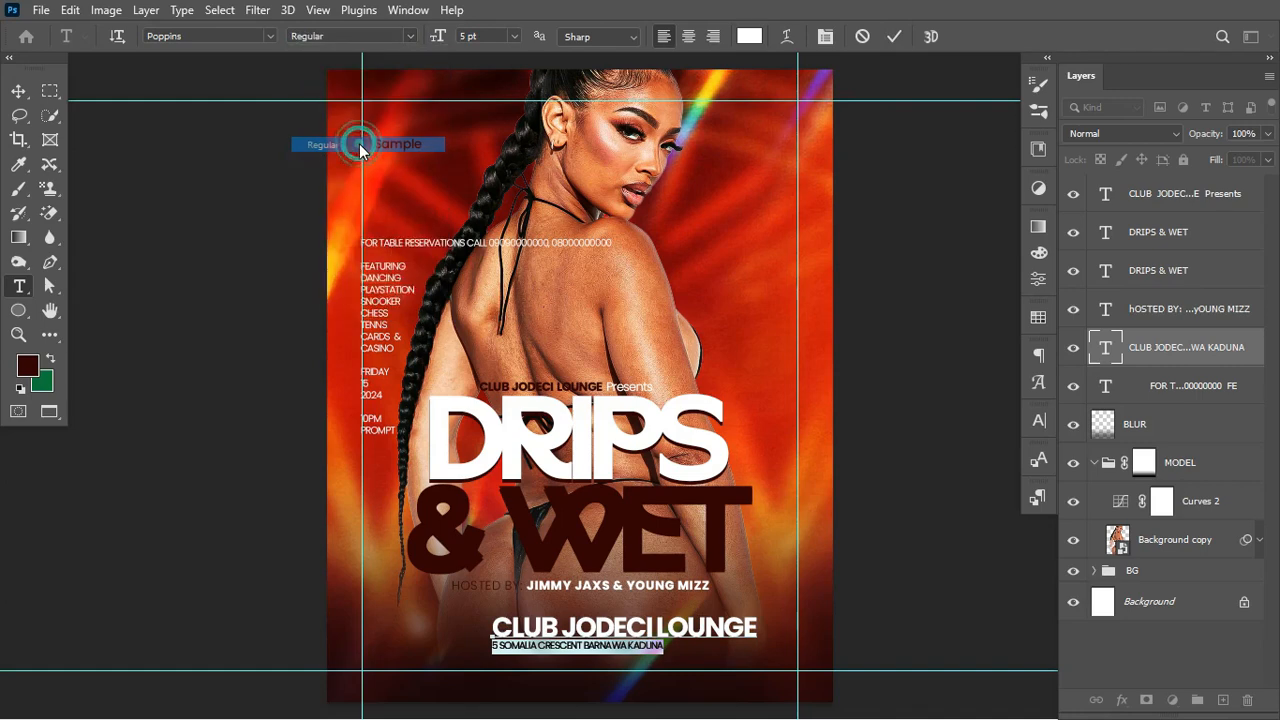
left_click(895, 37)
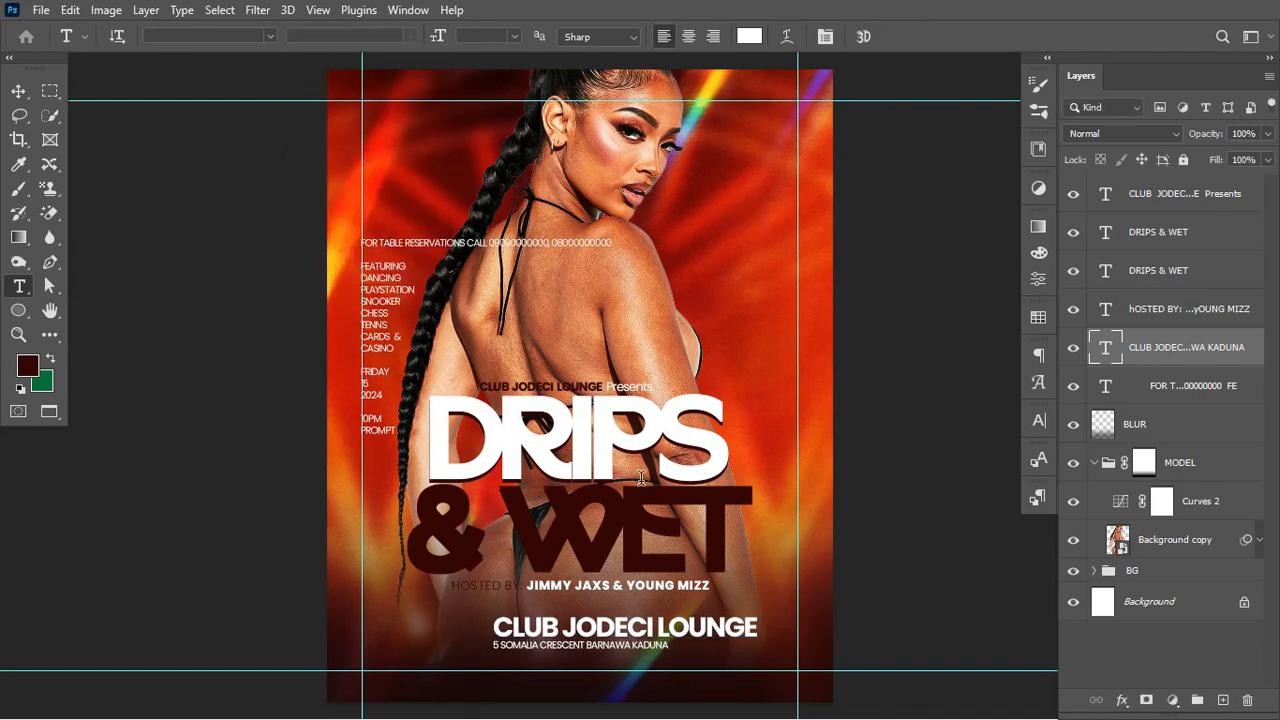
- Center-align the venue text and set its address line to 6 pt
left_click(688, 36)
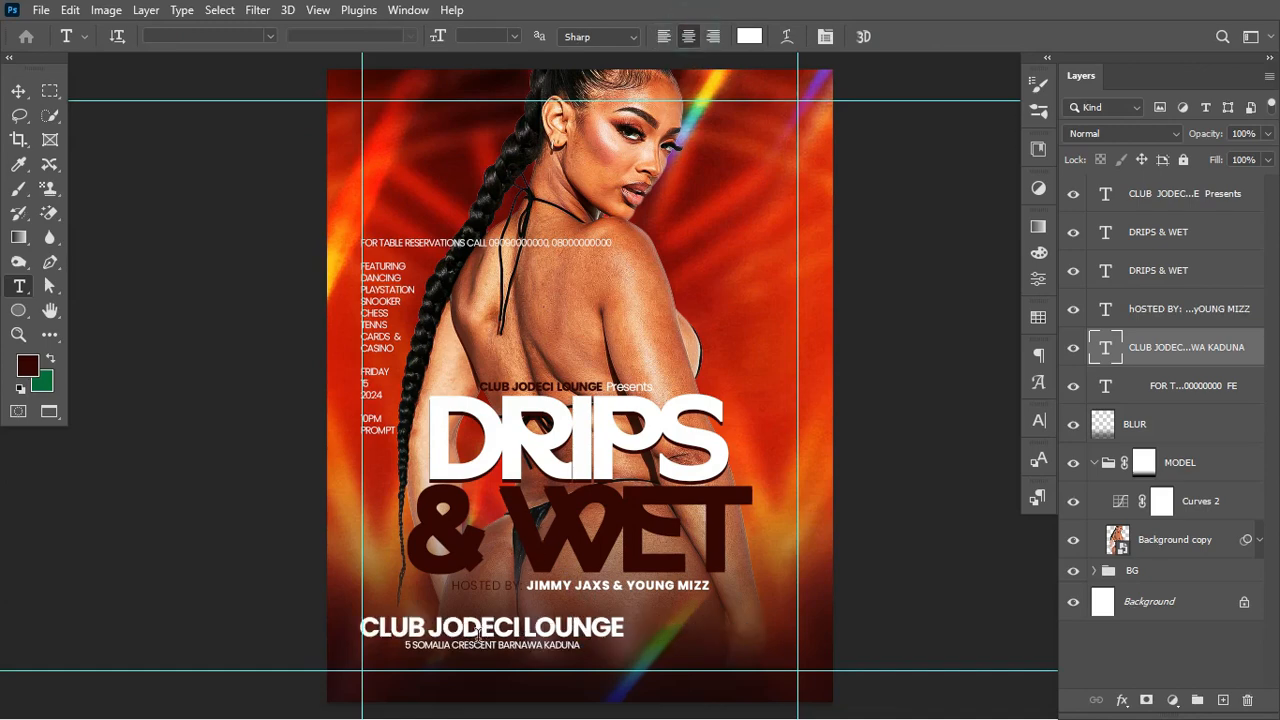
left_click_drag(407, 646, 634, 641)
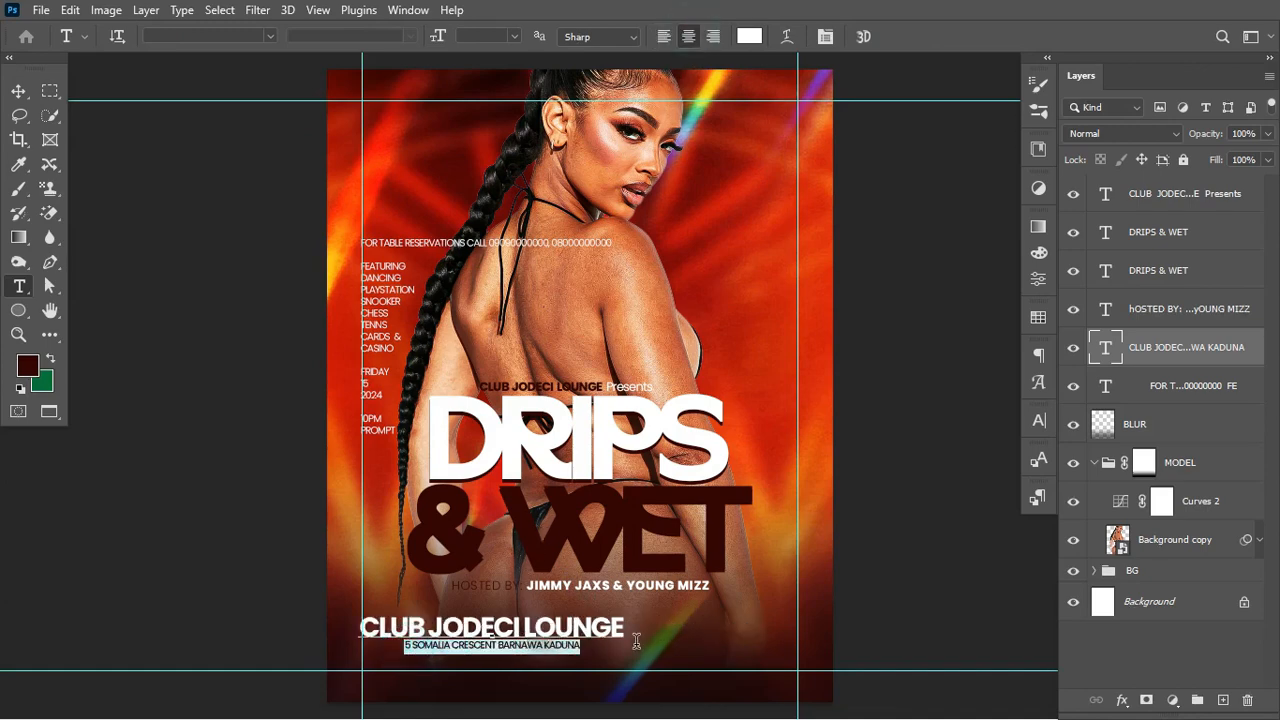
left_click_drag(435, 36, 436, 36)
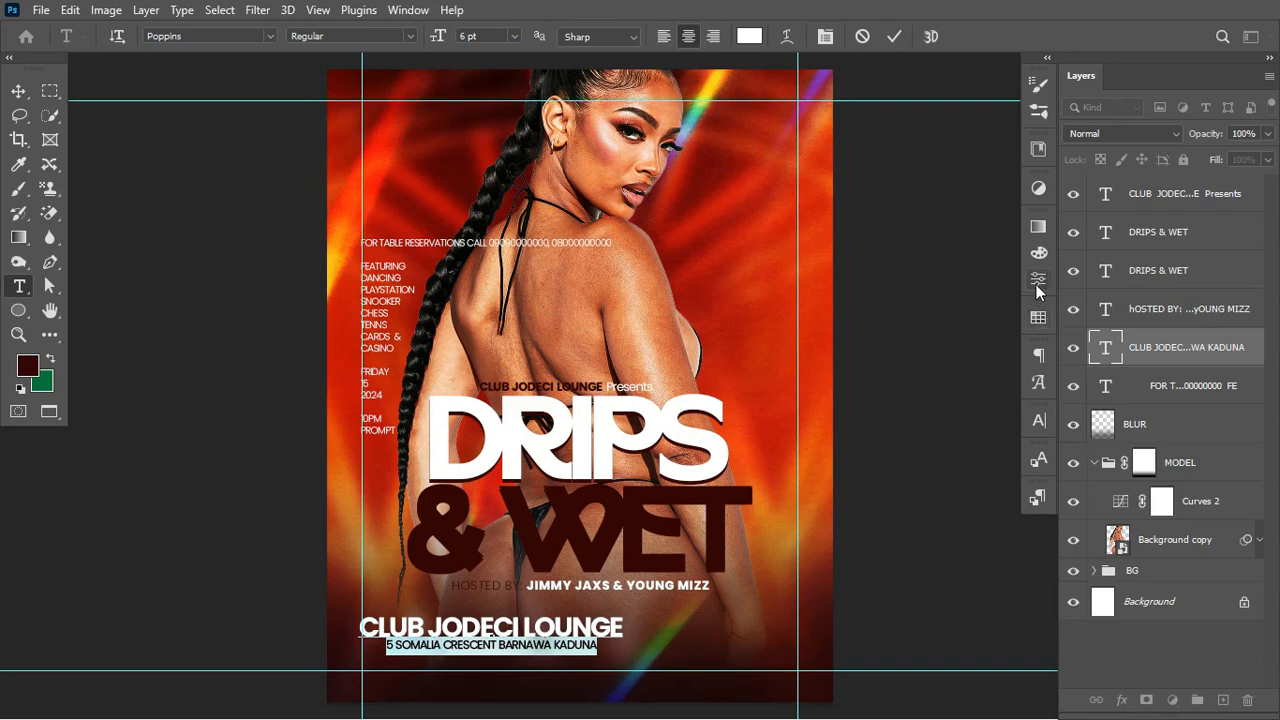
- Color the venue's address line yellow-orange (#f7af16)
left_click(1038, 318)
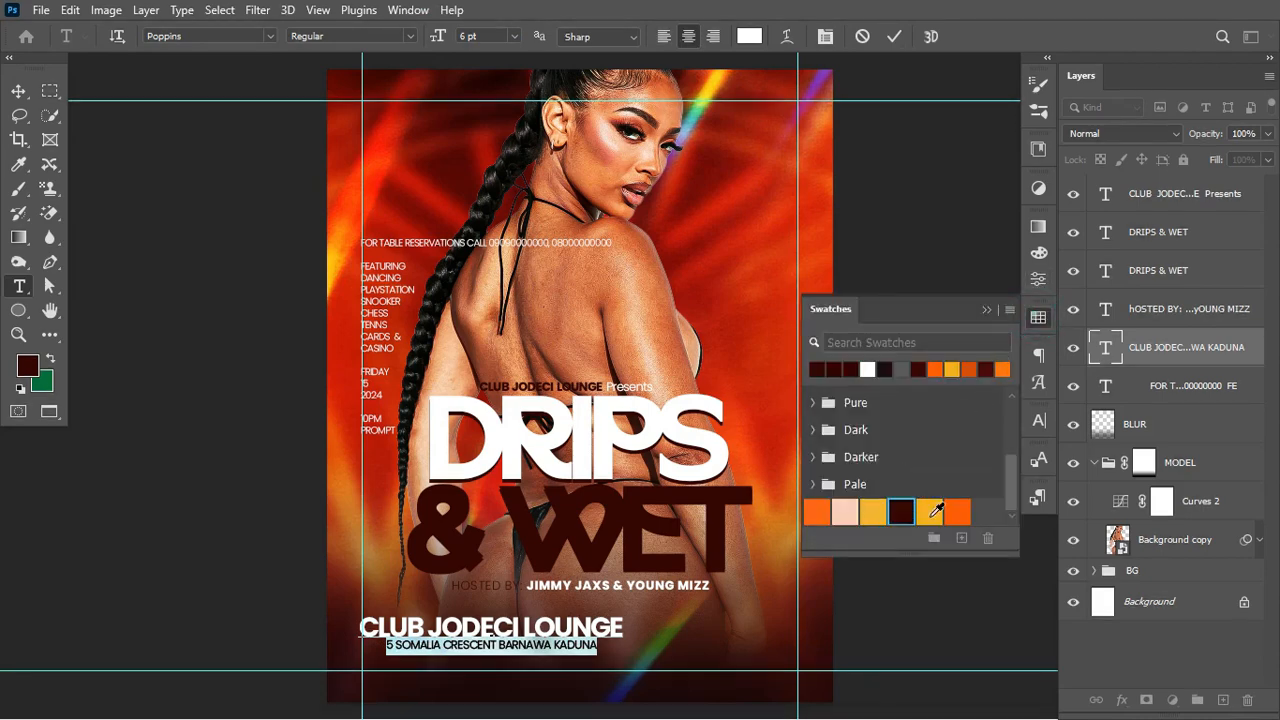
left_click(932, 511)
left_click(749, 36)
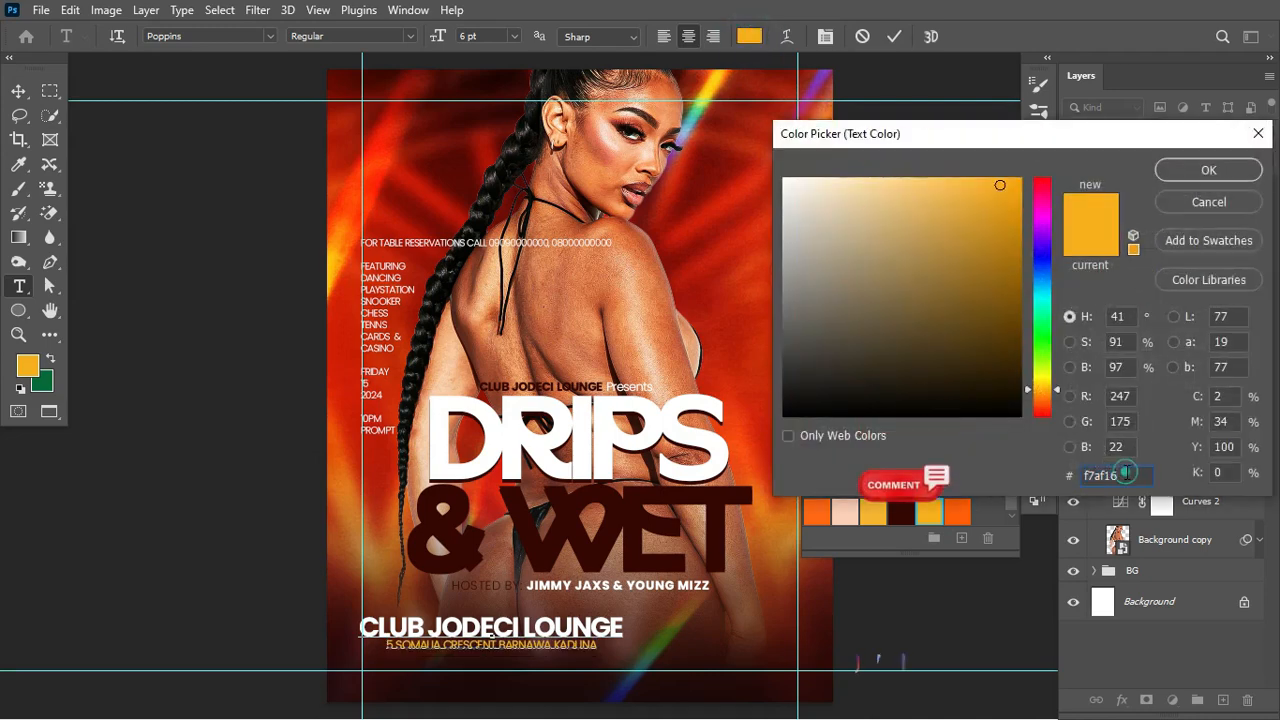
left_click(1209, 166)
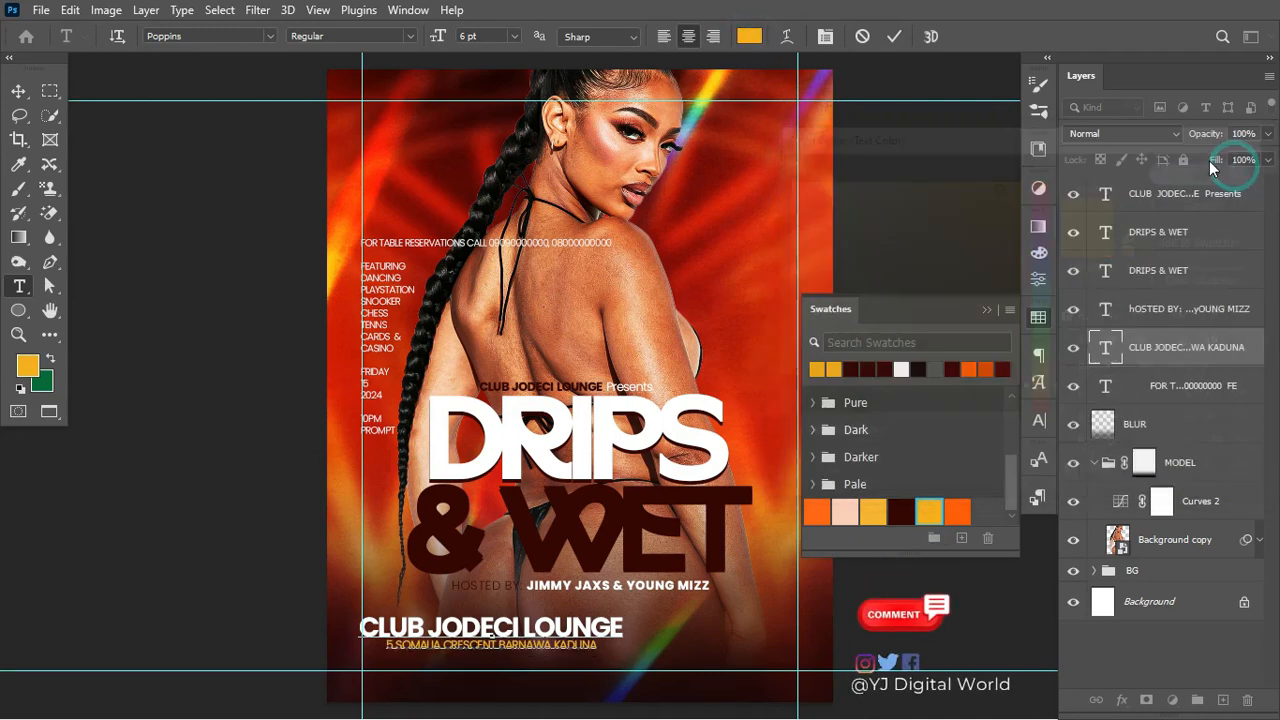
left_click(894, 36)
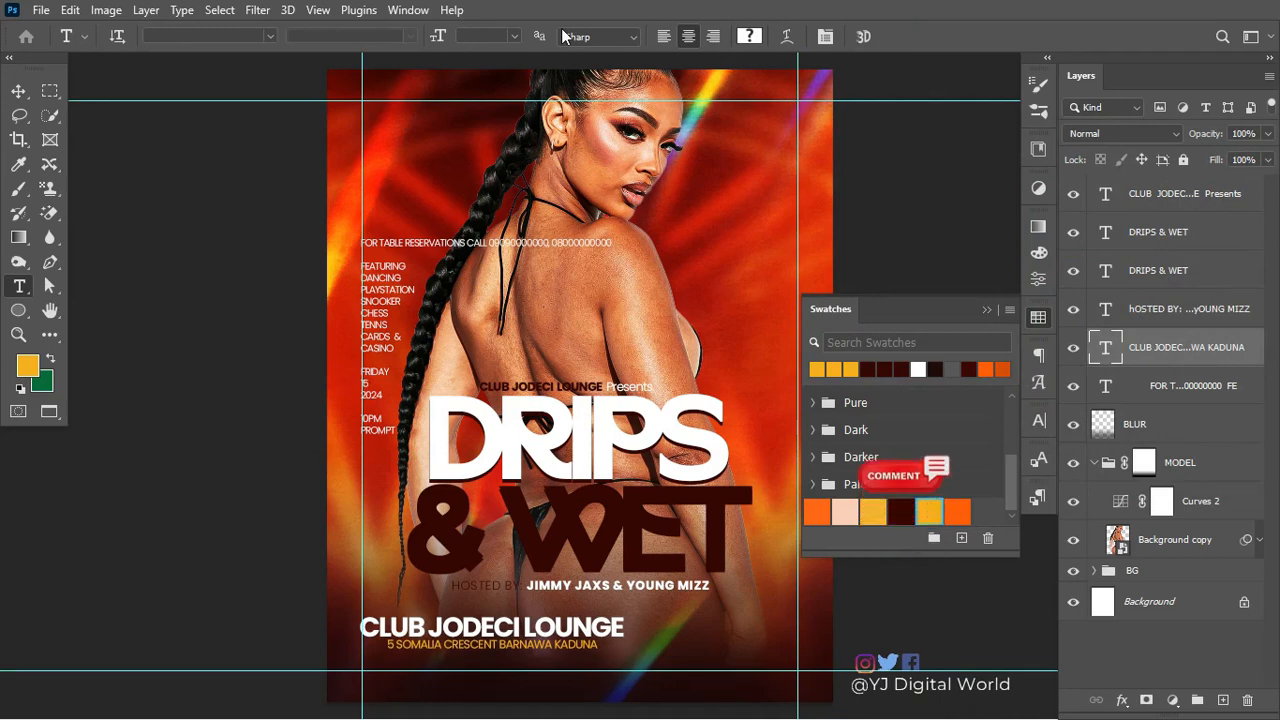
- Center the venue text layer horizontally on the canvas
key("ctrl+a")
key("v")
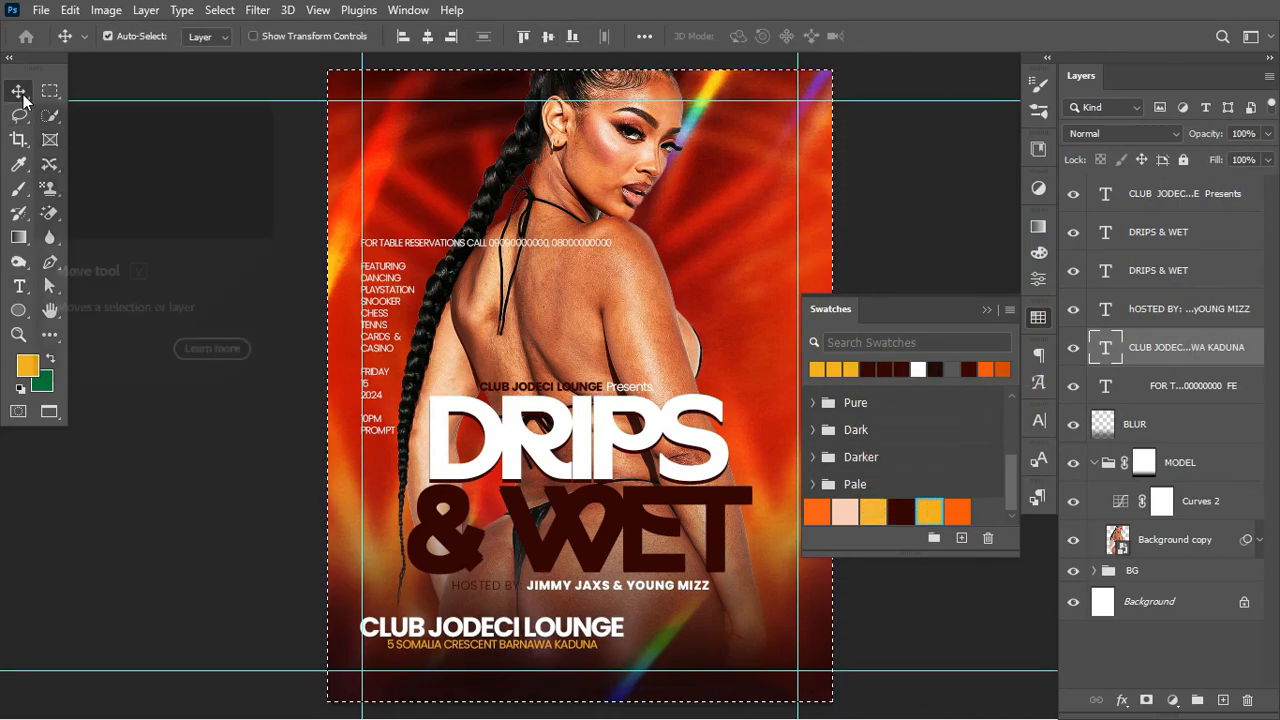
left_click(428, 37)
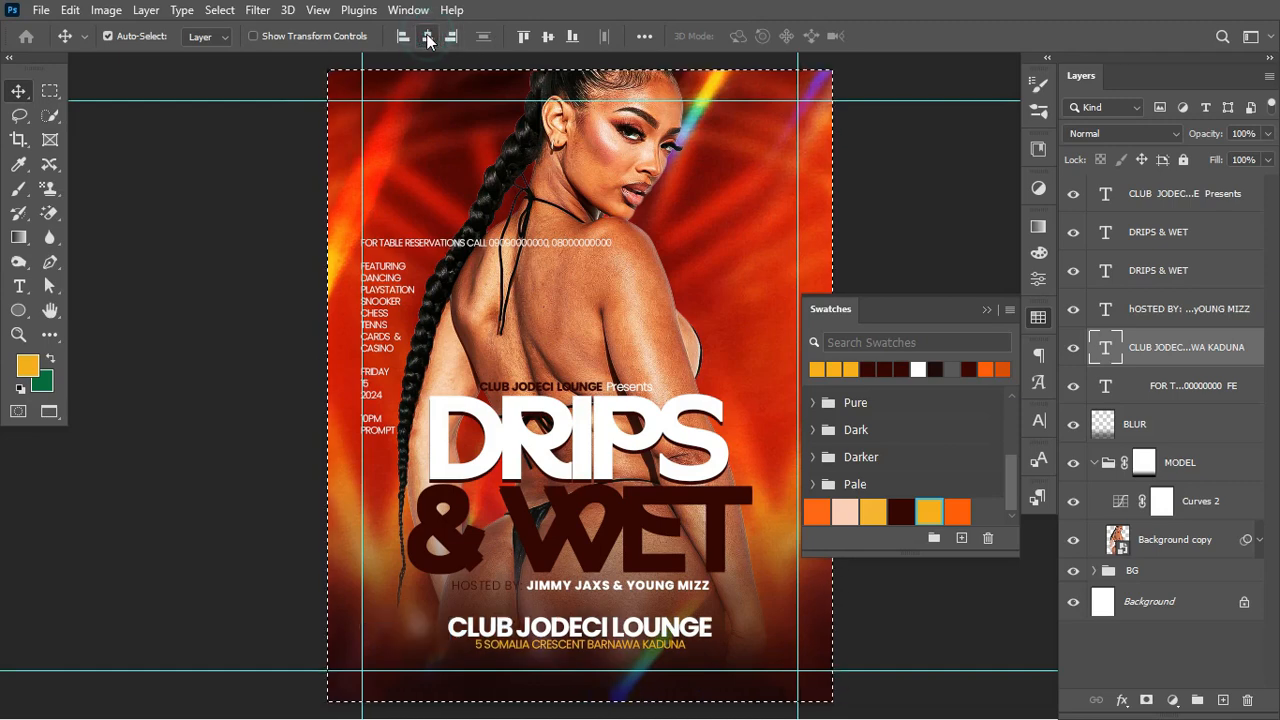
key("ctrl+d")
- Nudge the venue text layer up to sit just beneath the "HOSTED BY" line
key("Up")
key("Up")
key("Up")
key("Up")
key("Up")
key("Up")
key("Up")
key("Up")
key("Up")
key("Up")
key("Up")
key("Up")
key("Up")
key("Up")
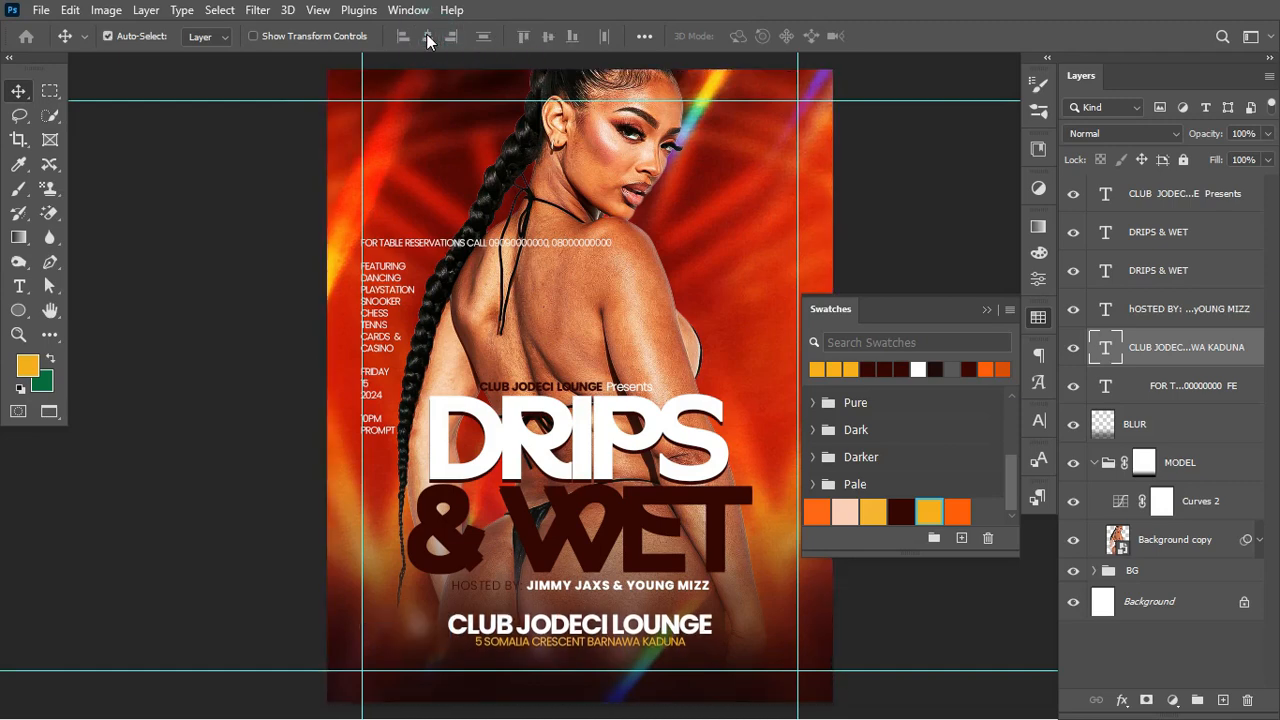
key("Down")
key("Down")
key("Down")
key("Down")
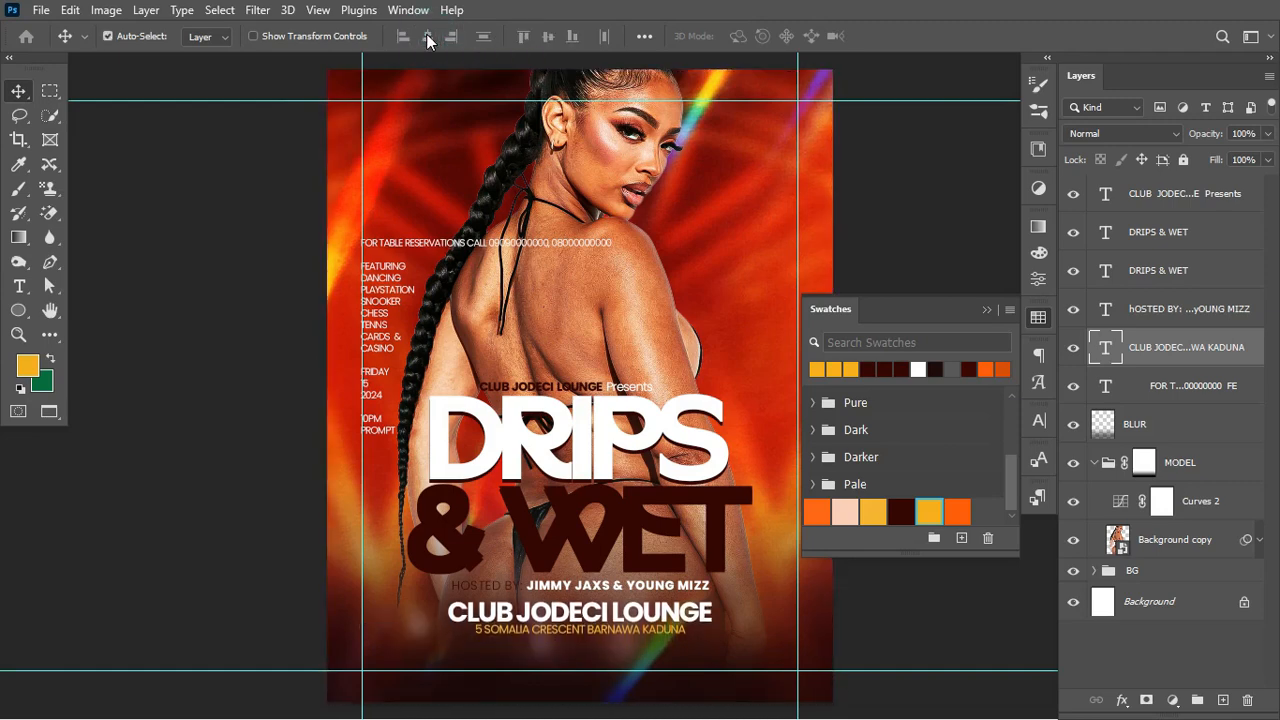
key("Up")
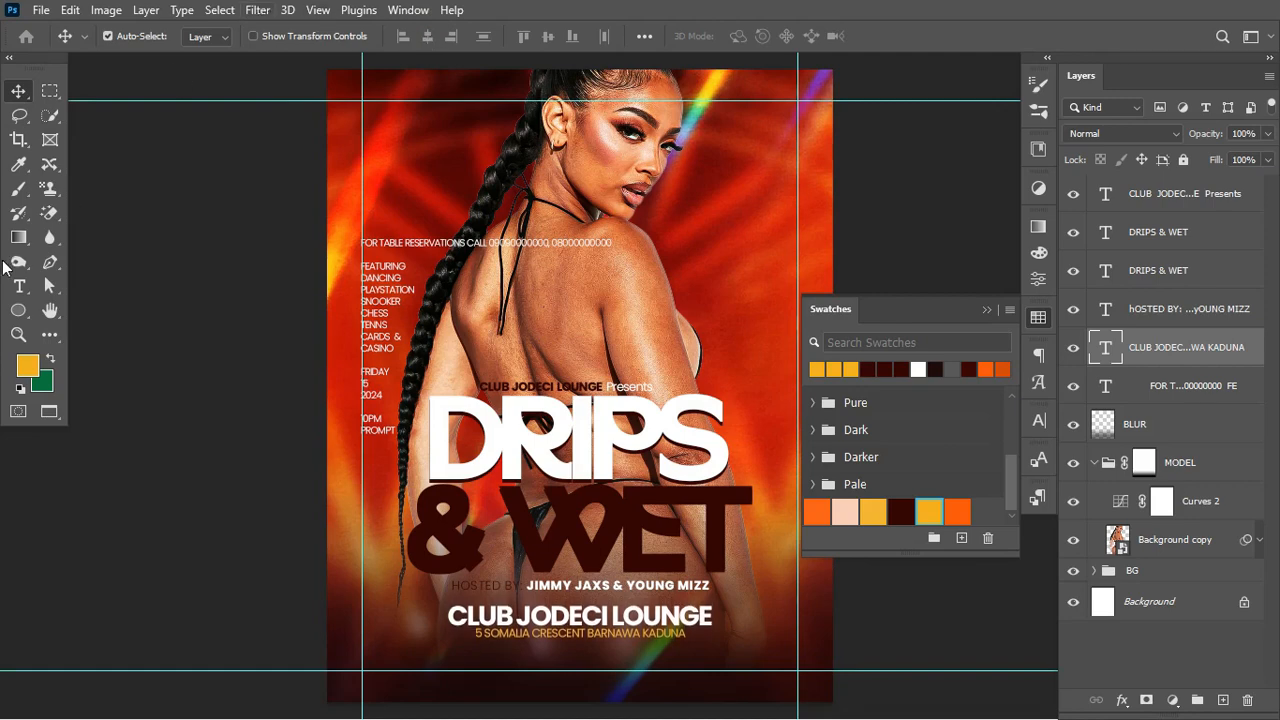
- Draw a rounded rectangle about 723 x 53 px with 10 px corners below the venue address and fill it orange
left_click(20, 316)
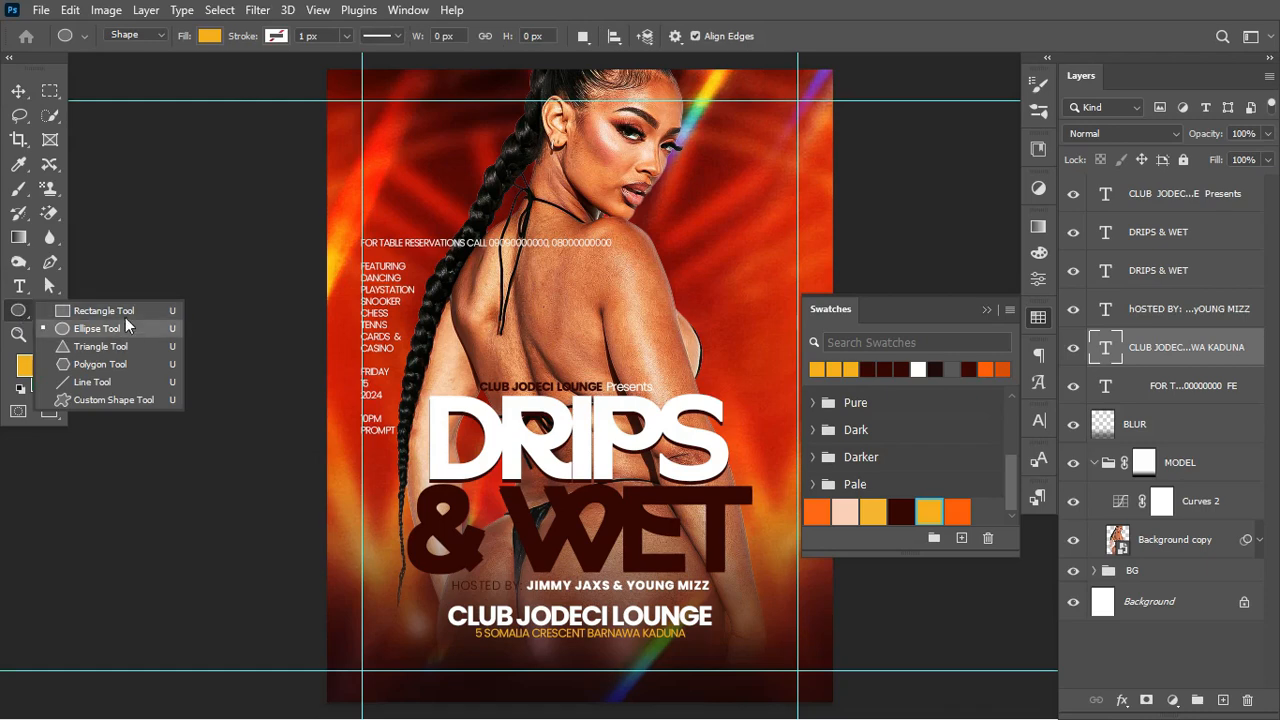
left_click(90, 306)
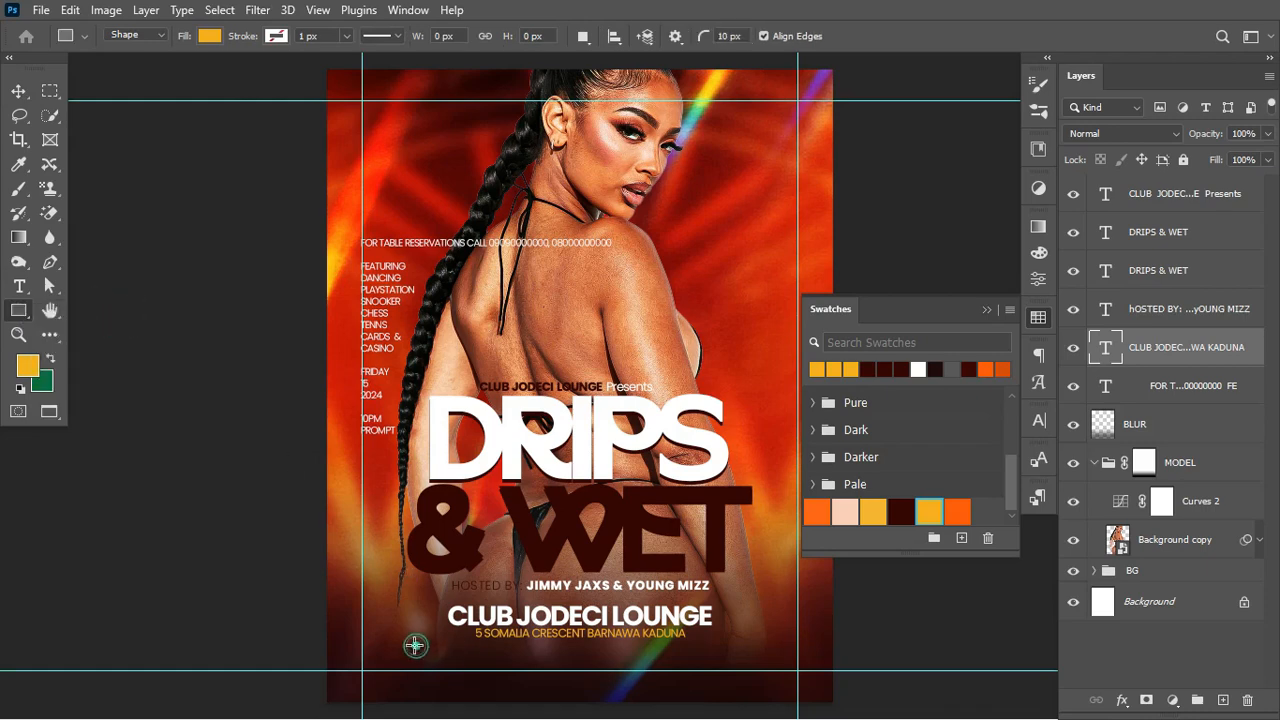
left_click_drag(415, 645, 756, 666)
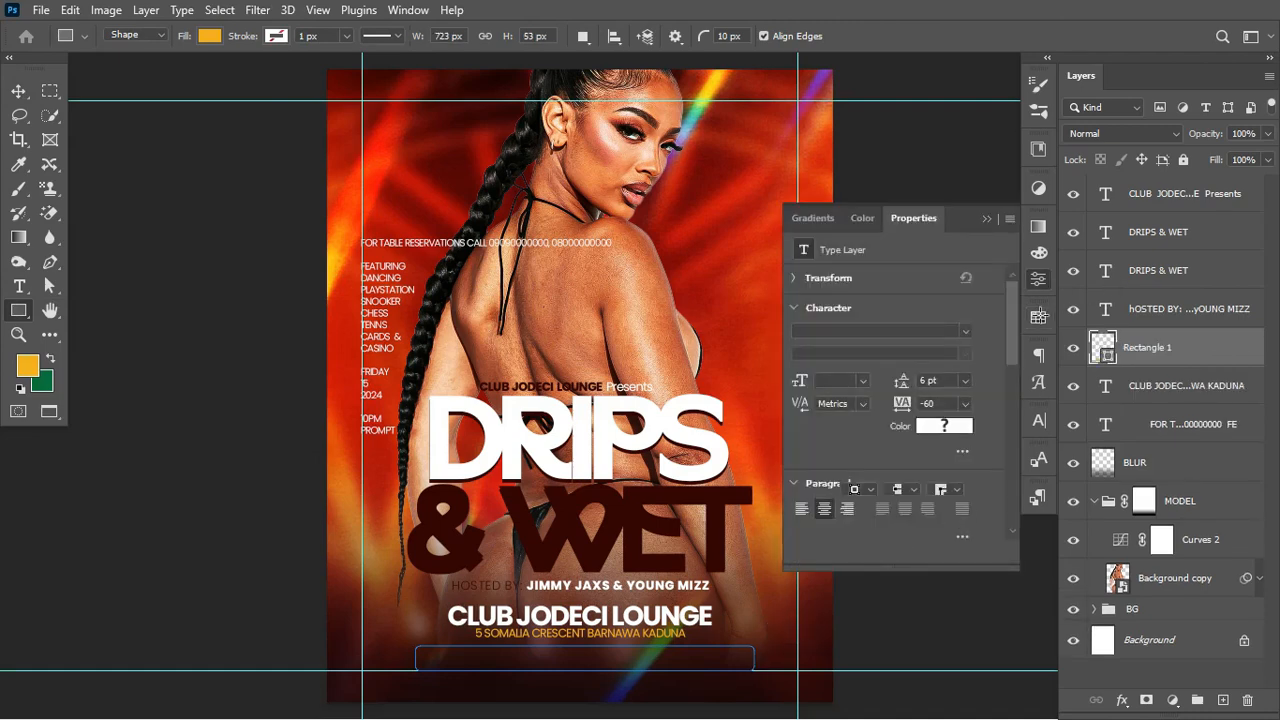
left_click(1038, 317)
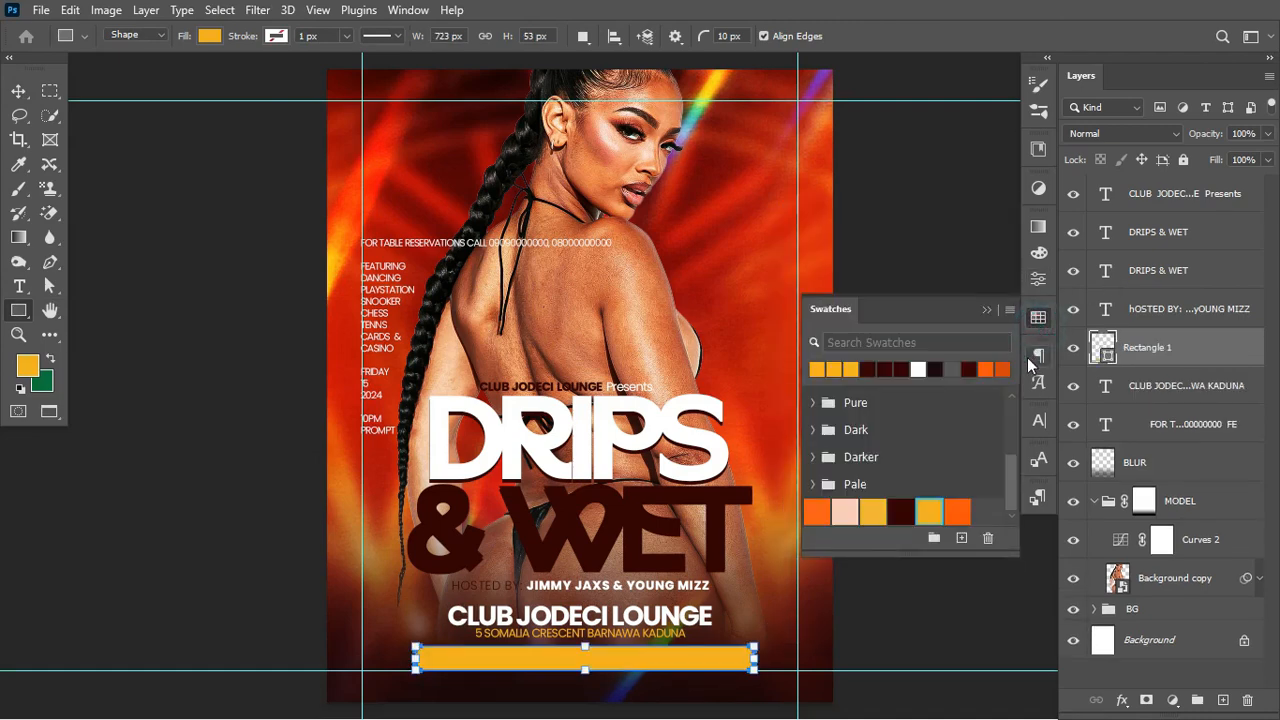
left_click(958, 512)
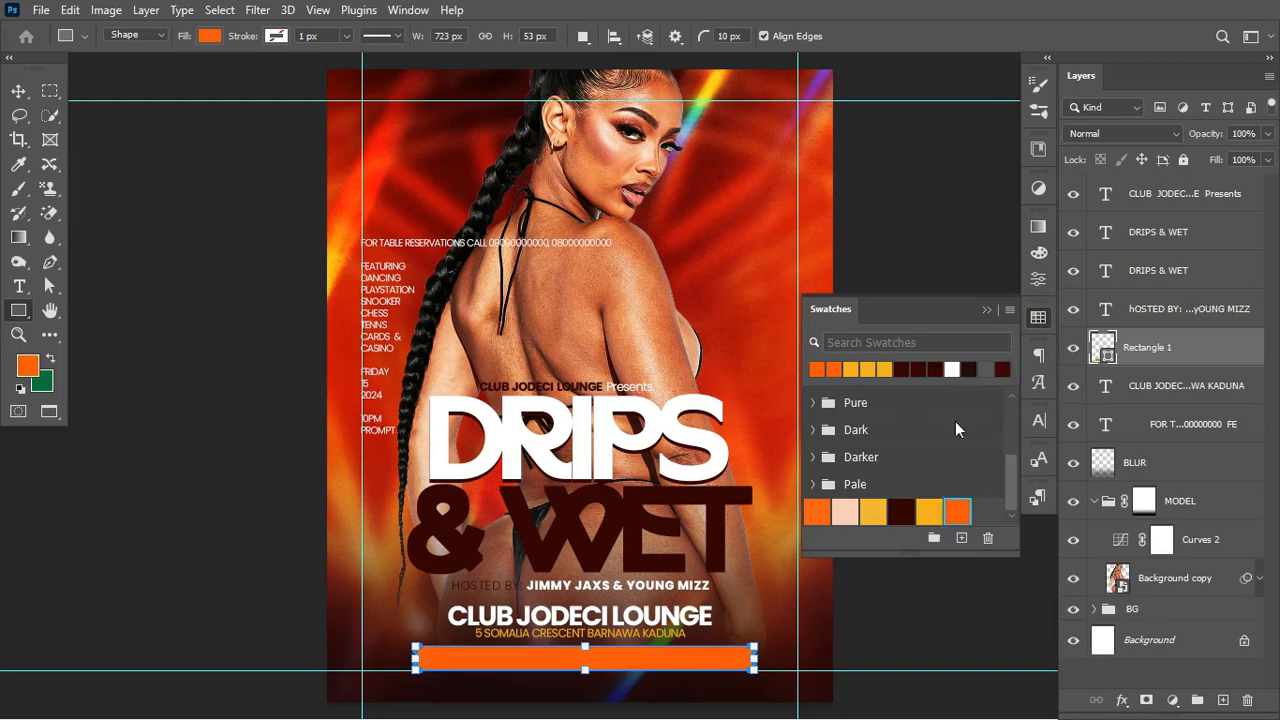
left_click(27, 366)
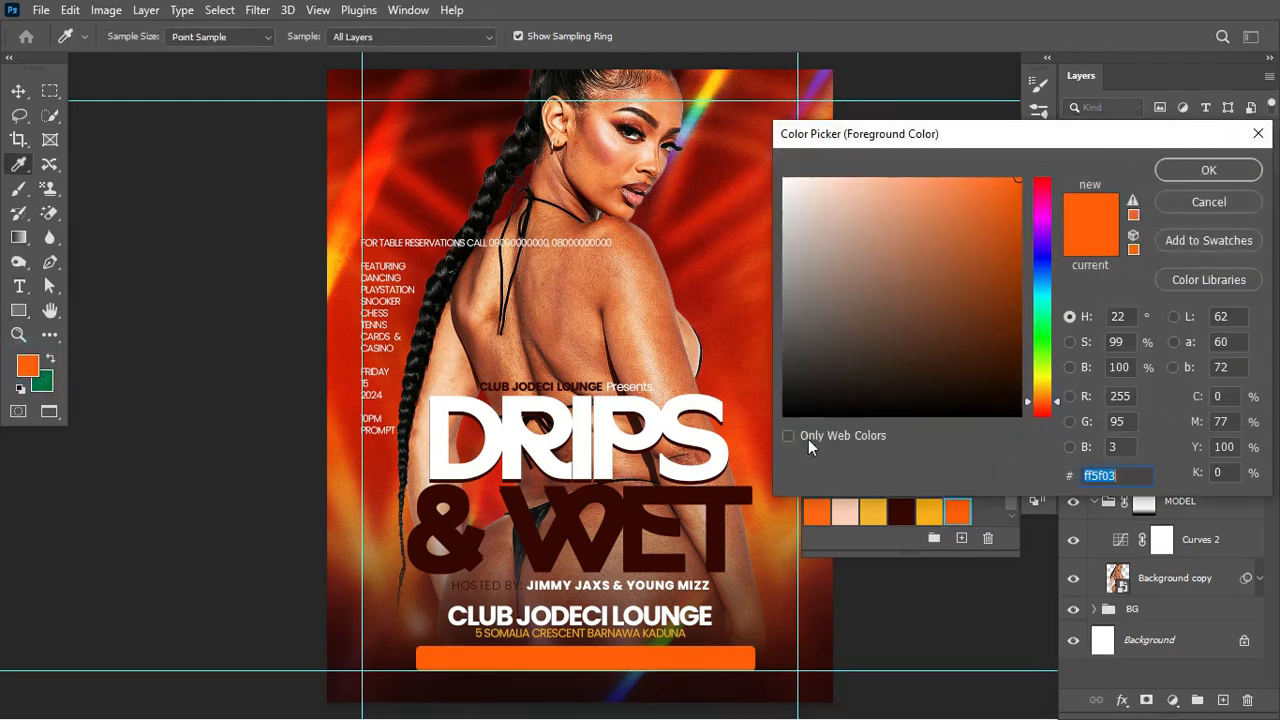
left_click(1127, 475)
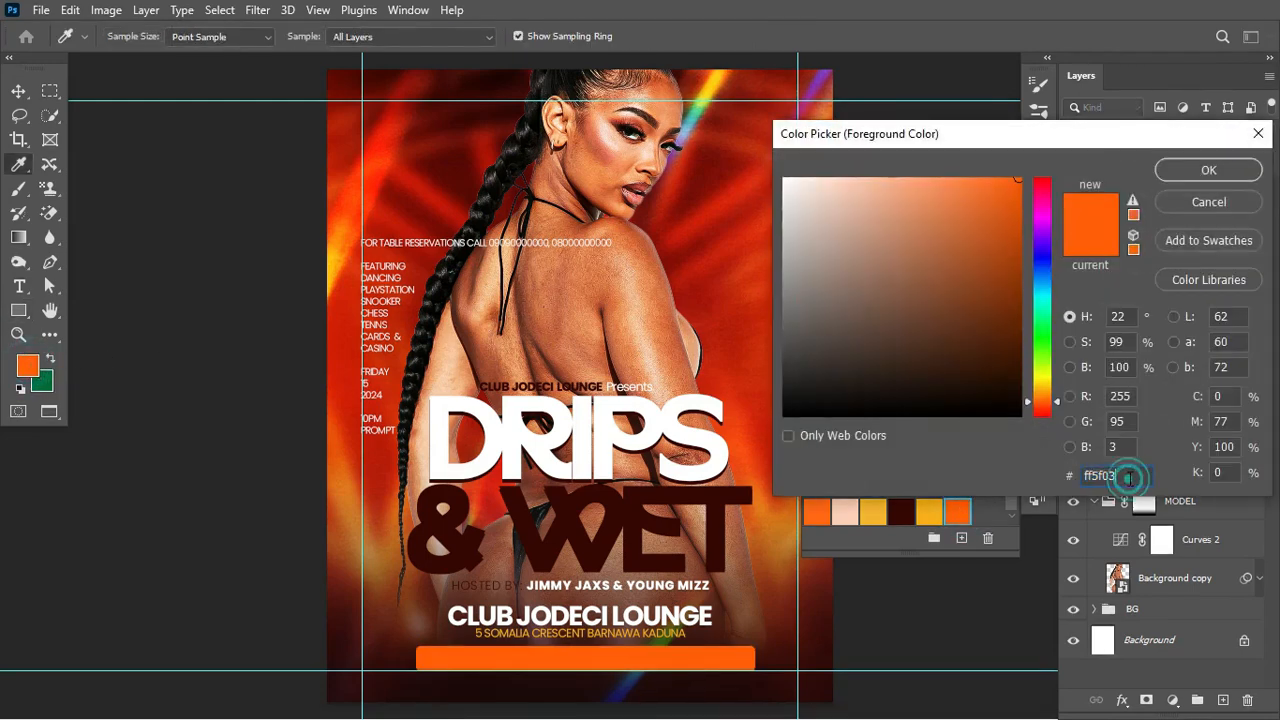
left_click(1230, 175)
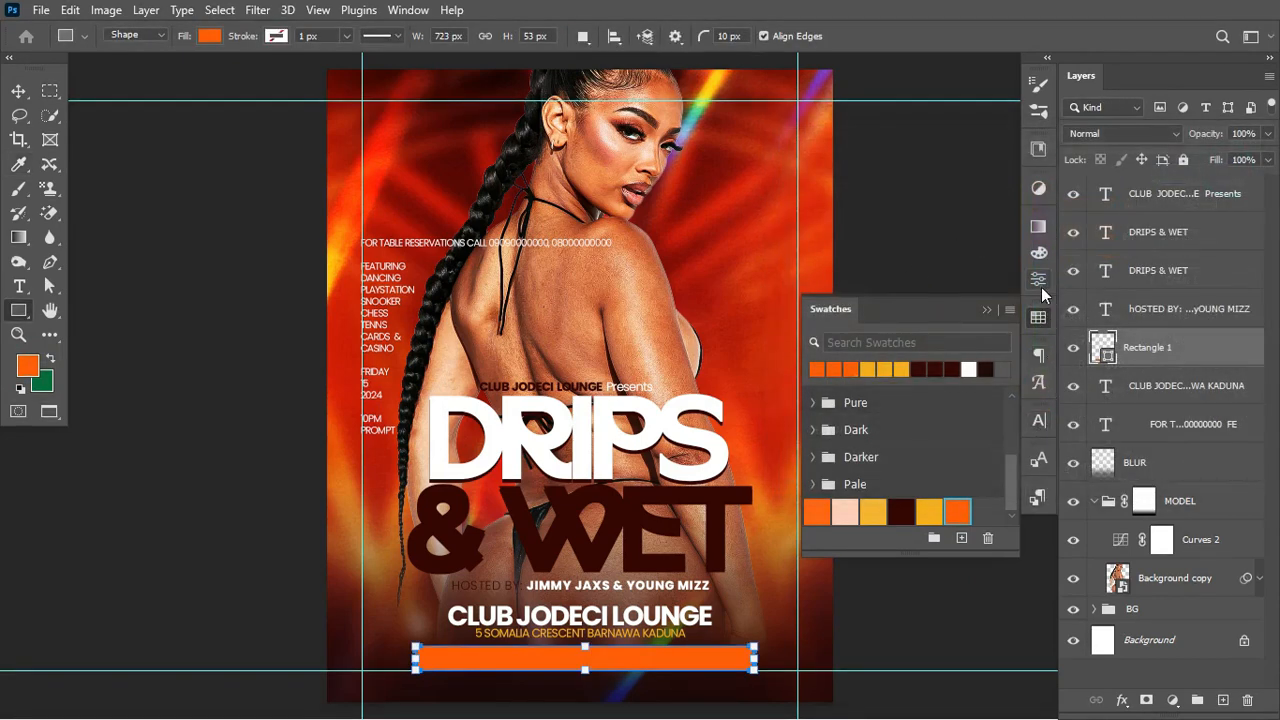
- Square off the corners of the orange rectangle by setting its corner radius to 0 px
left_click(1042, 289)
left_click(405, 10)
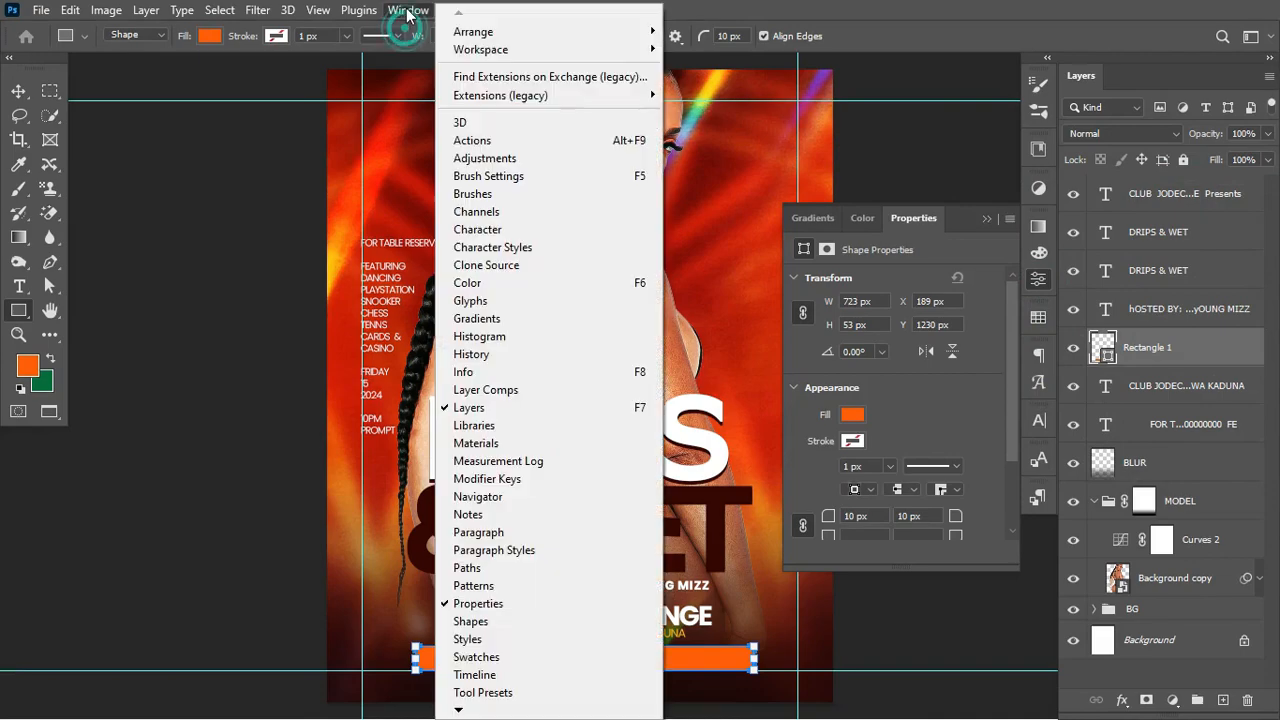
left_click(827, 518)
left_click_drag(829, 517, 793, 517)
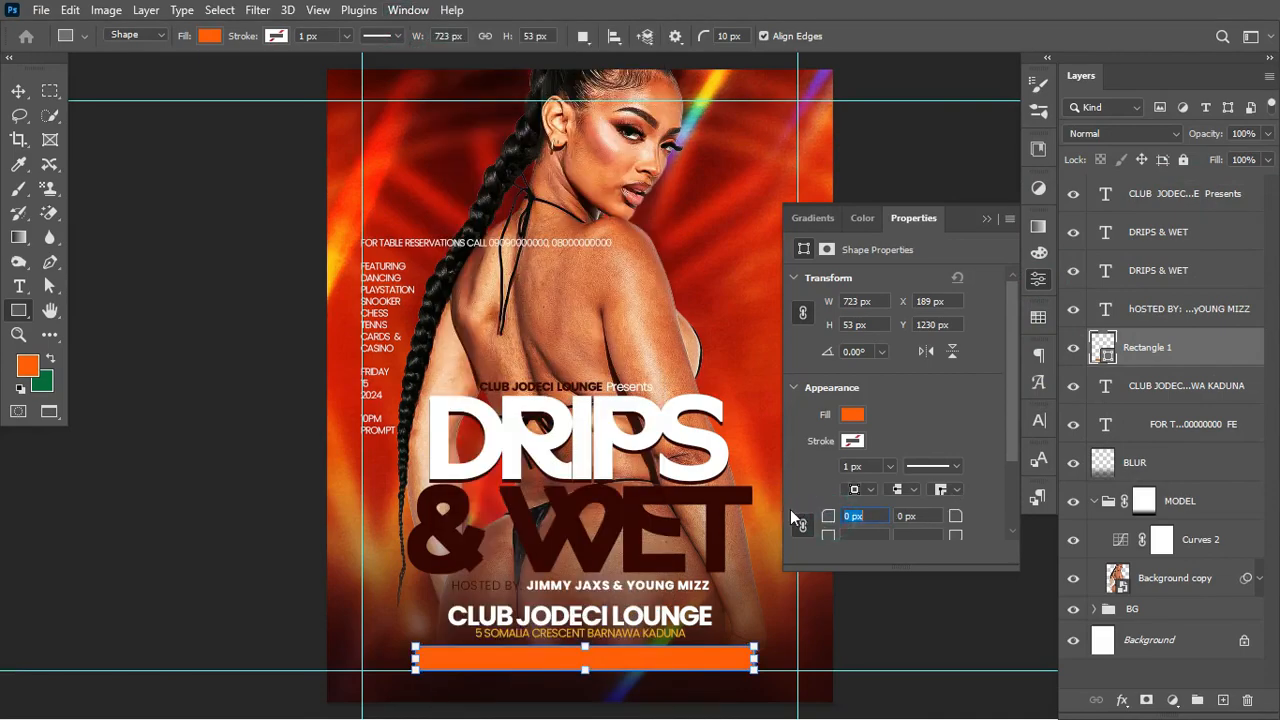
left_click(987, 218)
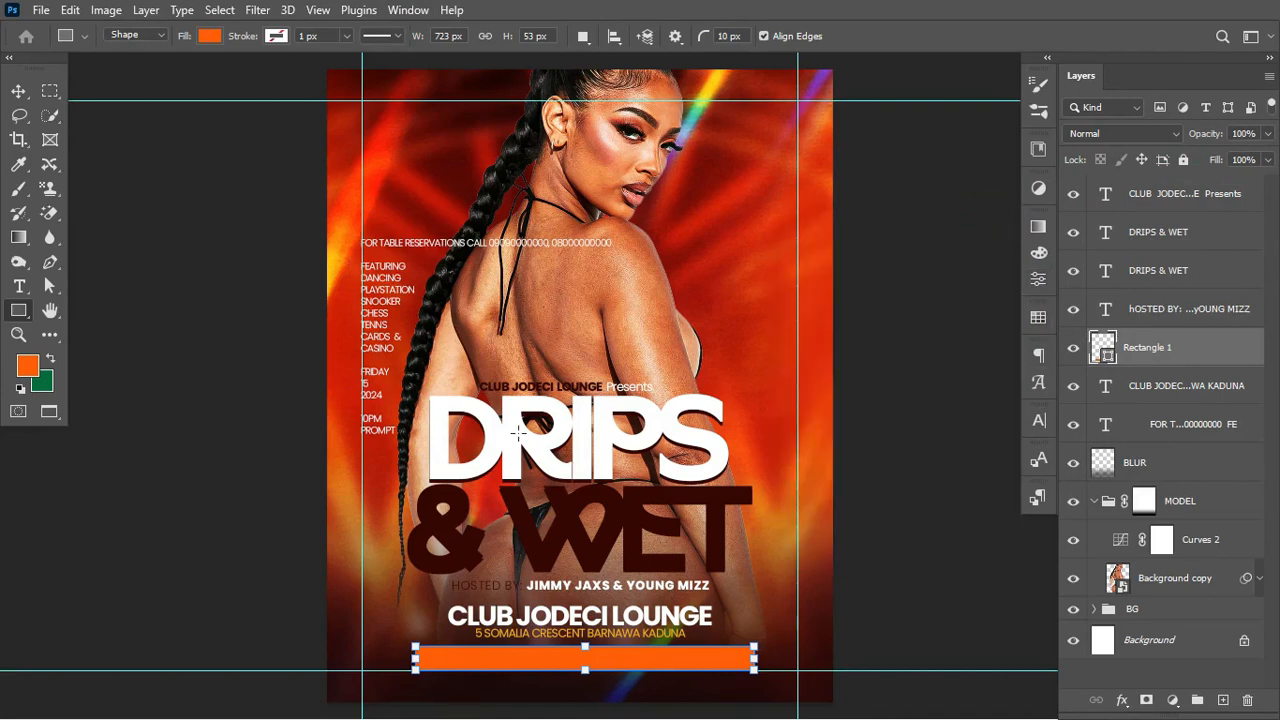
- Switch to the Move tool and preview the flyer without its guides, then restore the guides
left_click(19, 91)
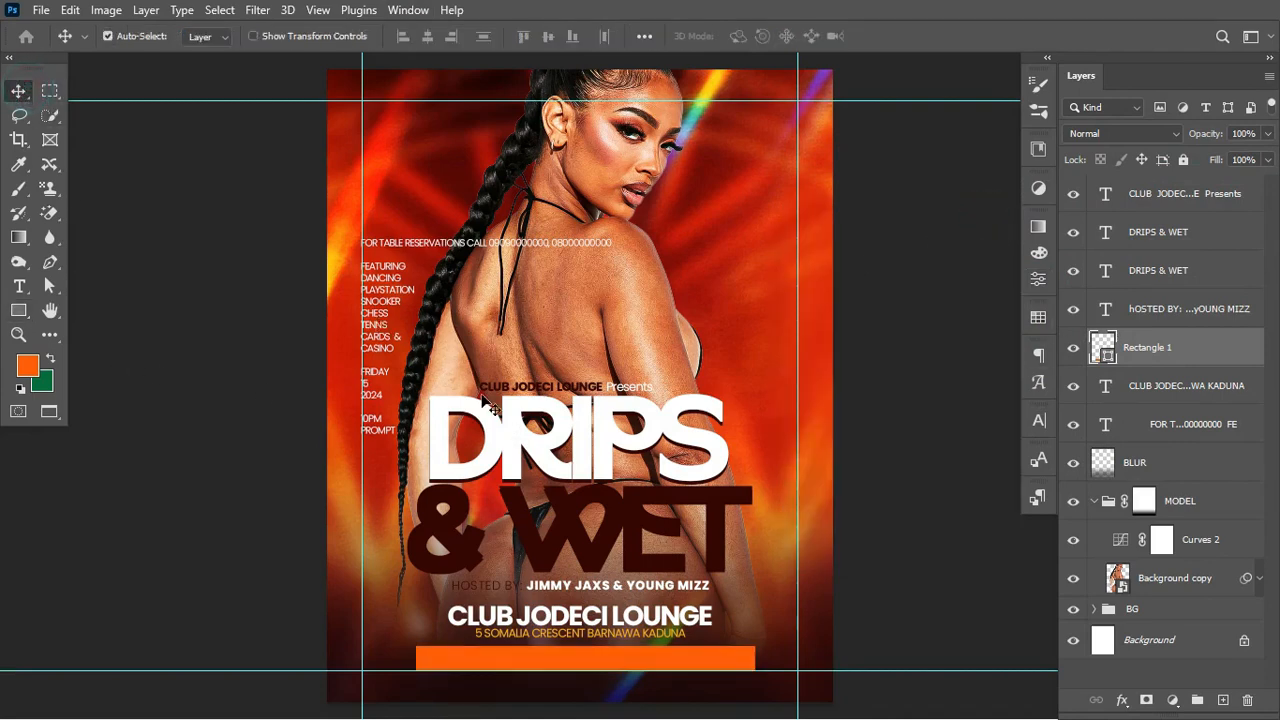
key("ctrl+semicolon")
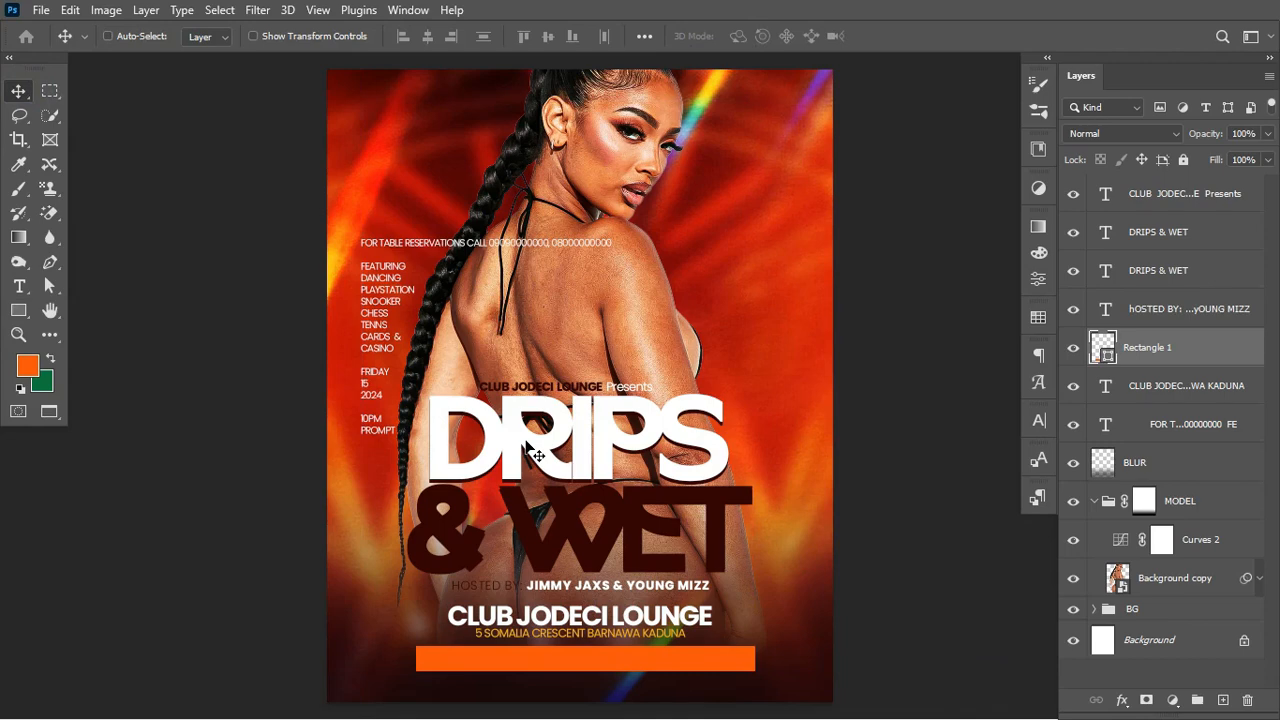
key("ctrl+semicolon")
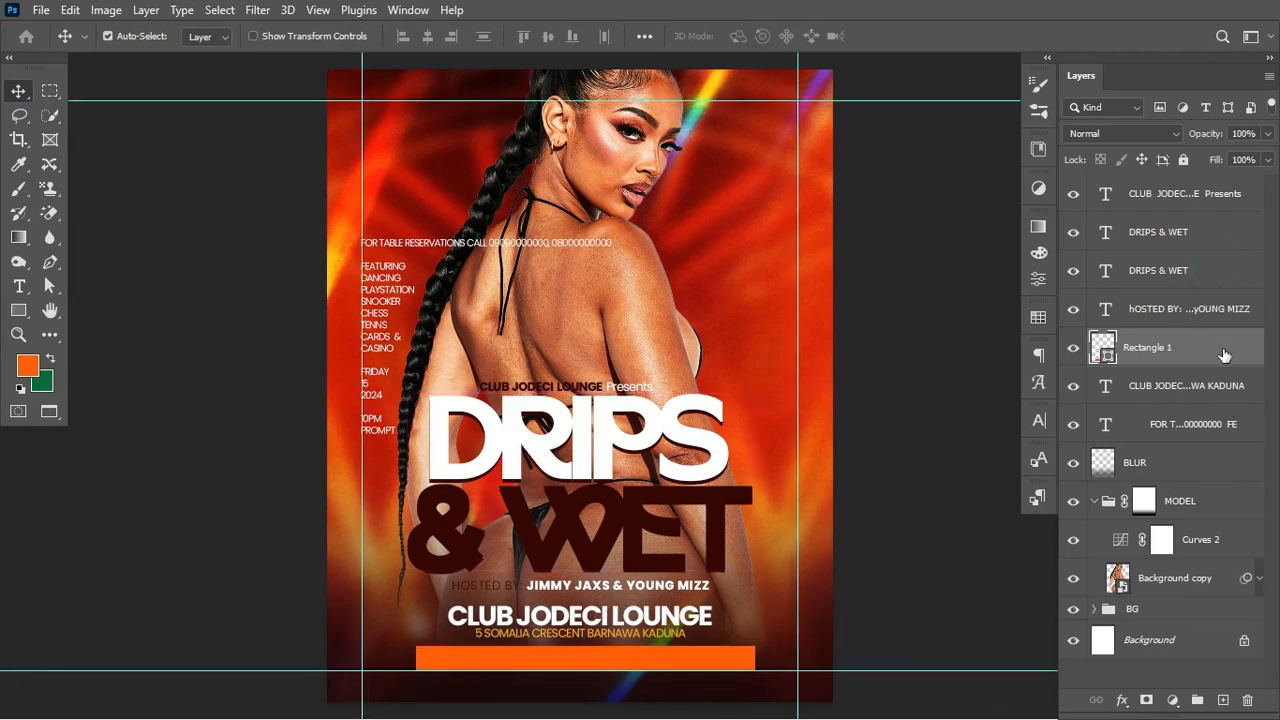
- Nudge the "CLUB JODECI LOUNGE Presents" line and both DRIPS & WET title layers upward together, away from the hosted-by line
left_click(1220, 270)
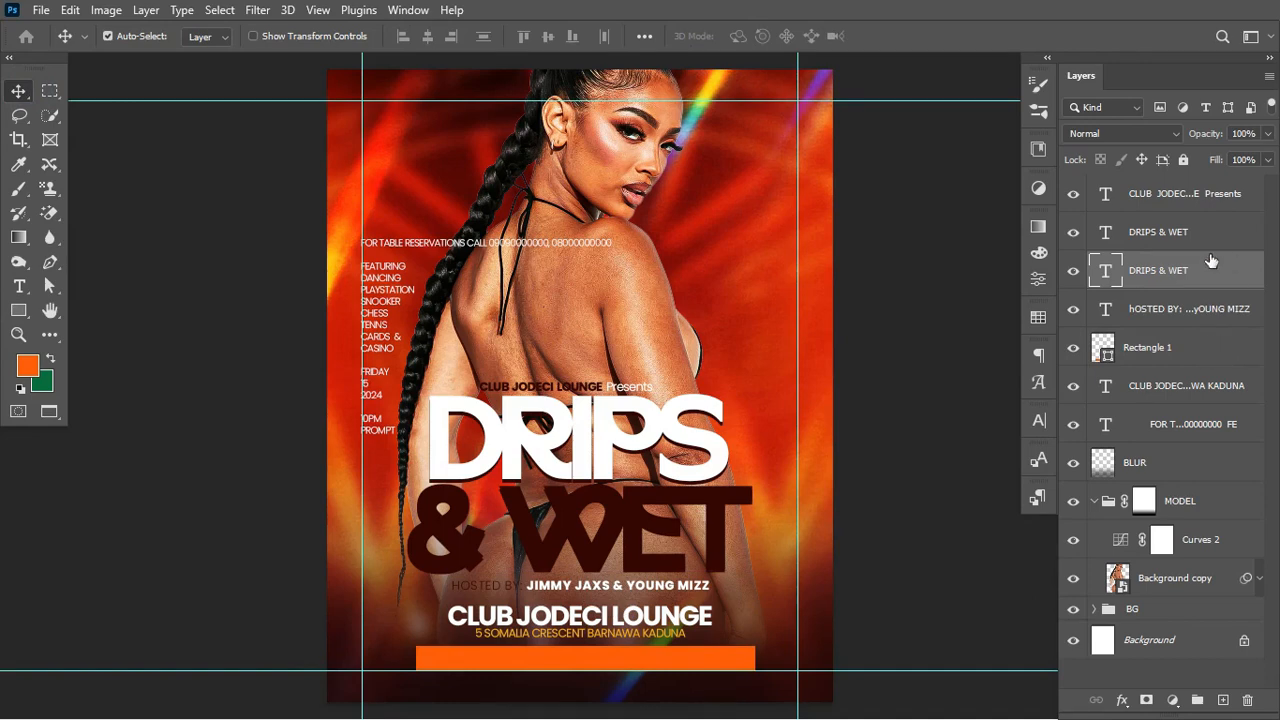
left_click(1228, 194, "shift")
key("shift+Up")
key("shift+Up")
key("shift+Up")
key("shift+Up")
key("shift+Up")
key("shift+Up")
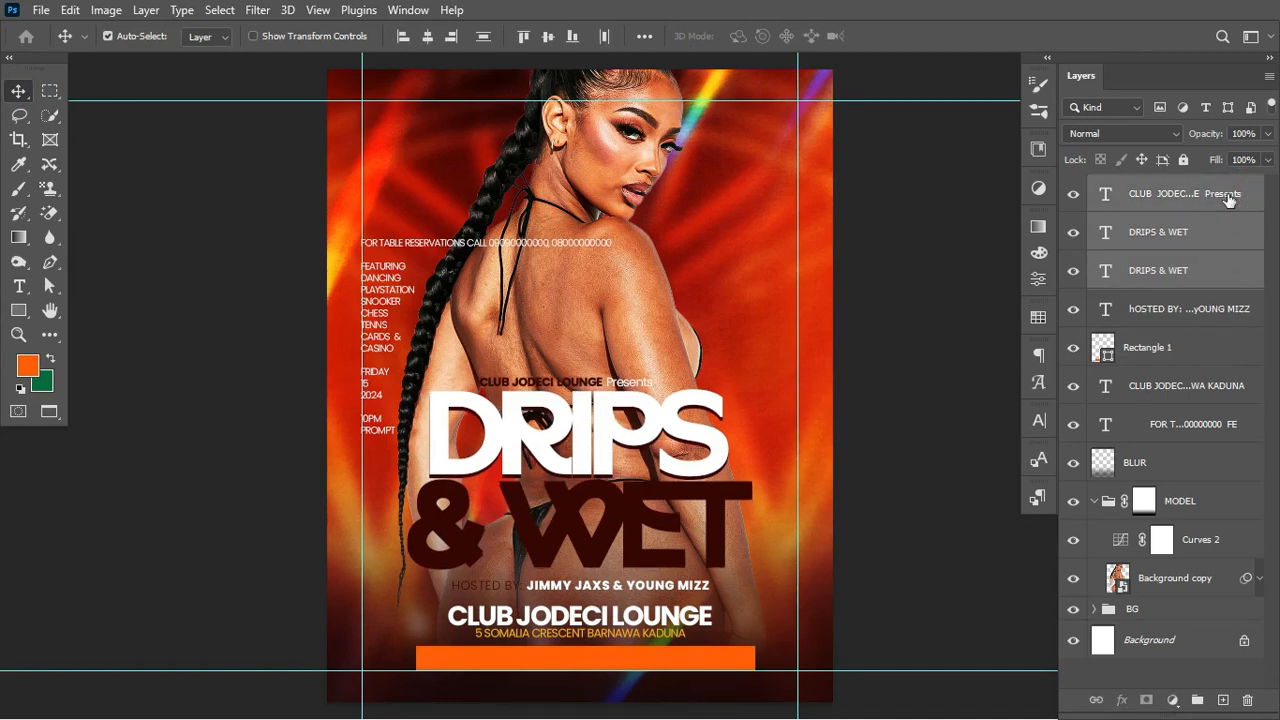
key("shift+Up")
key("shift+Up")
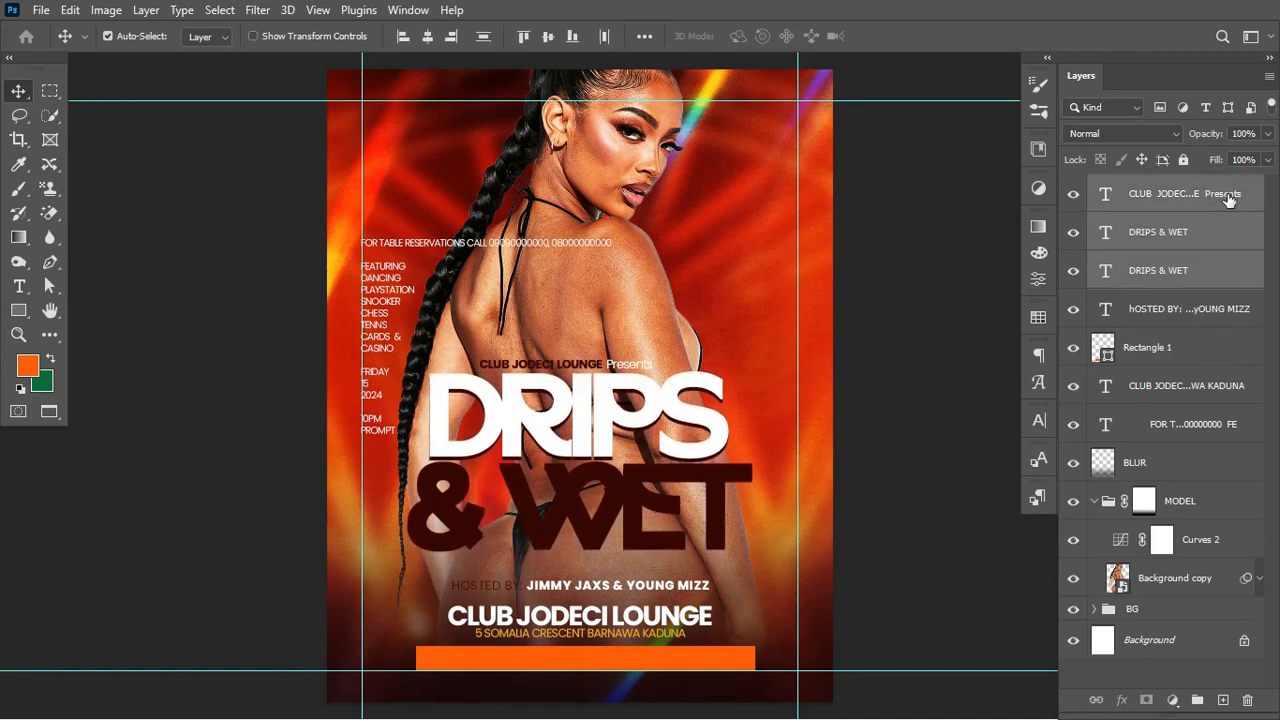
- Nudge the hosted-by text layer upward so it sits just below the DRIPS & WET title
left_click(1224, 310)
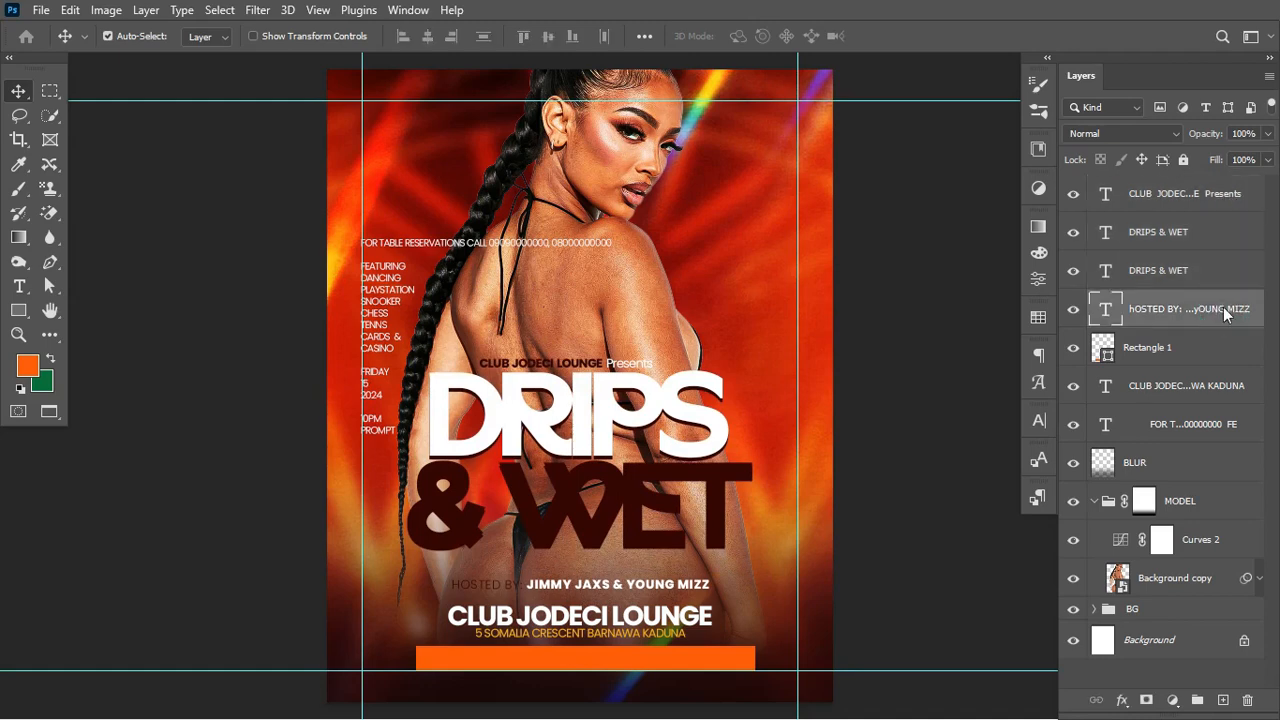
key("shift+Up")
key("shift+Up")
key("shift+Up")
key("Up")
key("Up")
key("Up")
key("Up")
key("Up")
key("Up")
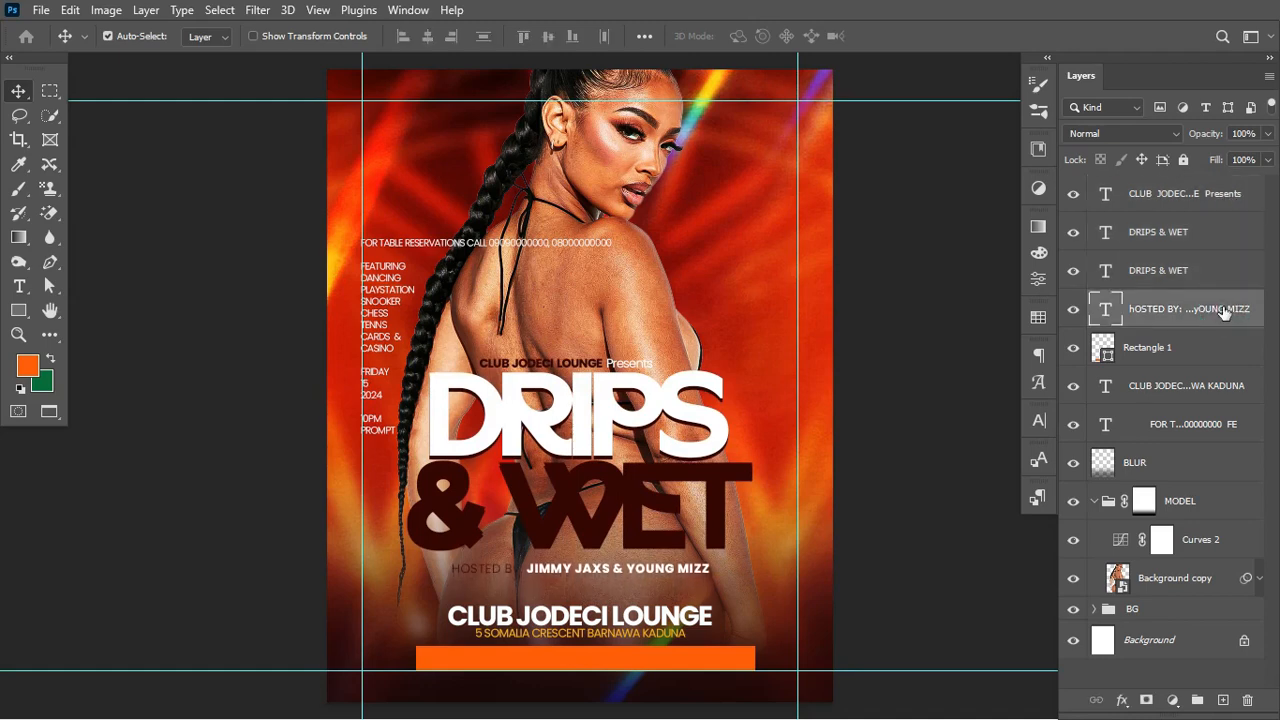
- Nudge the venue name and address text layer slightly upward to leave a gap above the orange rectangle
left_click(1192, 391)
key("Up")
key("Up")
key("Up")
key("Up")
key("Up")
key("Up")
key("Up")
key("Up")
key("Up")
key("Up")
key("Up")
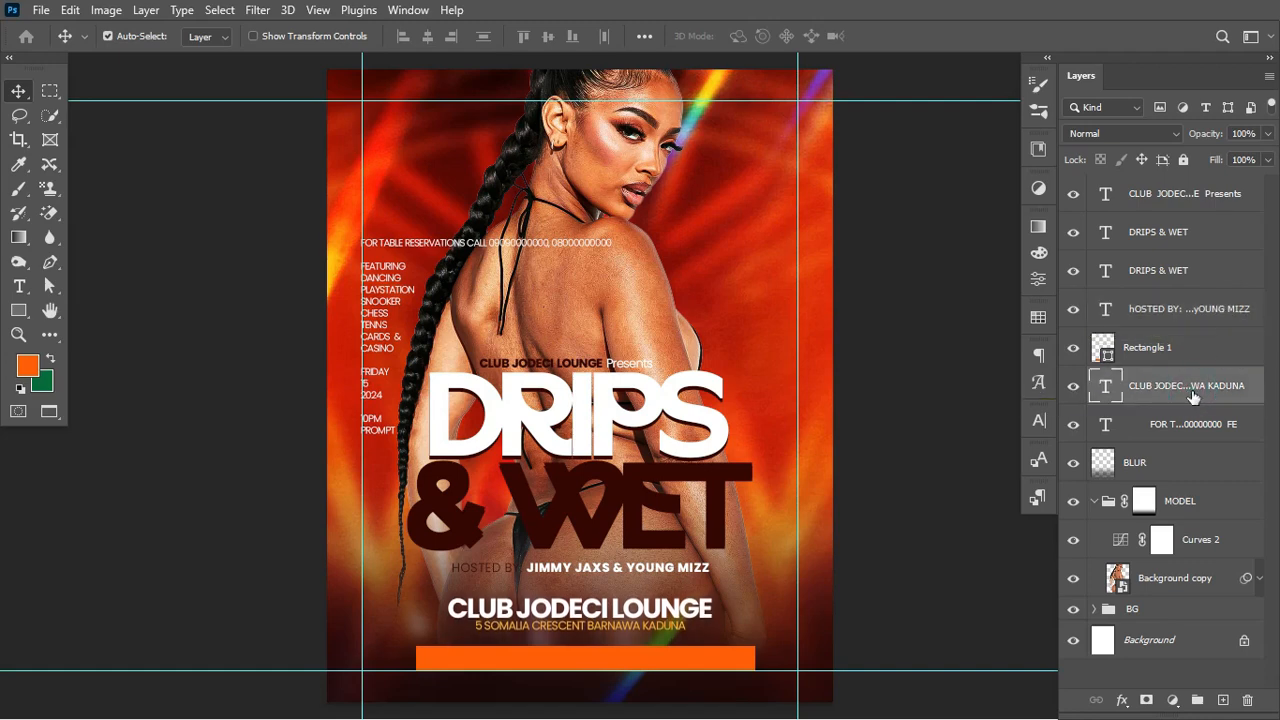
- Split the table reservations line into its own text layer, place it by the orange rectangle, and stack it above Rectangle 1
left_click(730, 664)
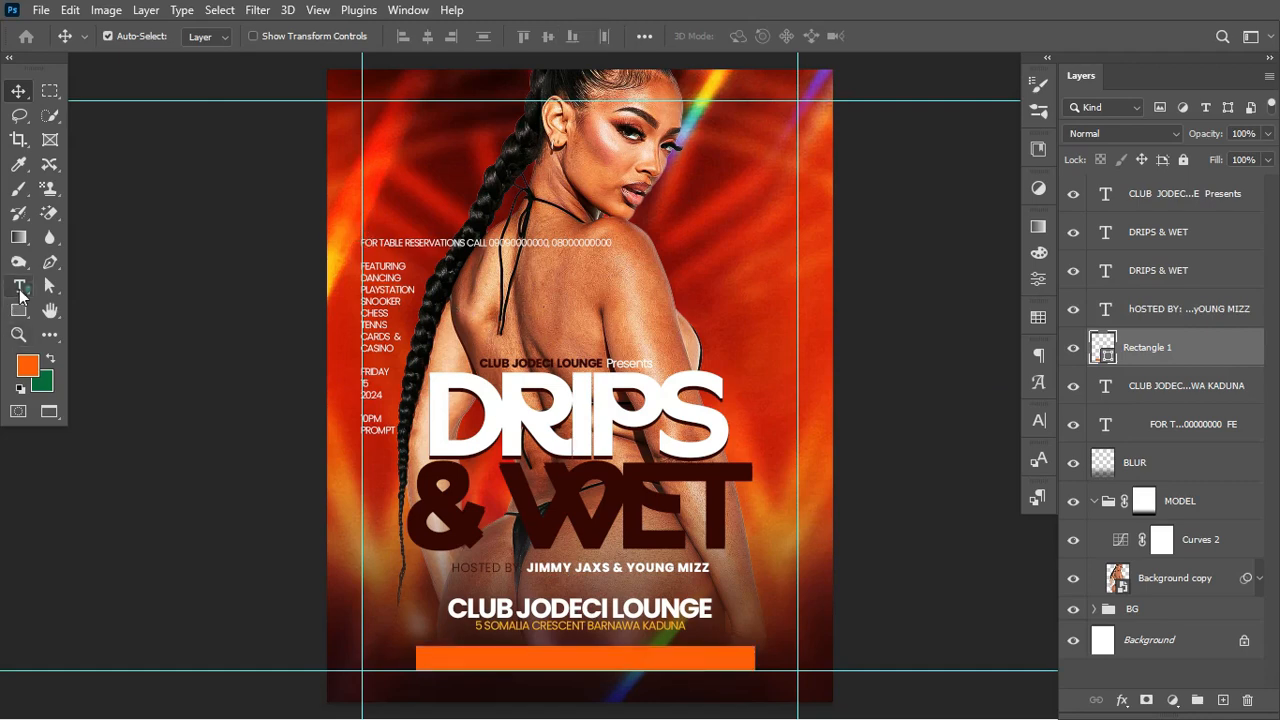
left_click(20, 287)
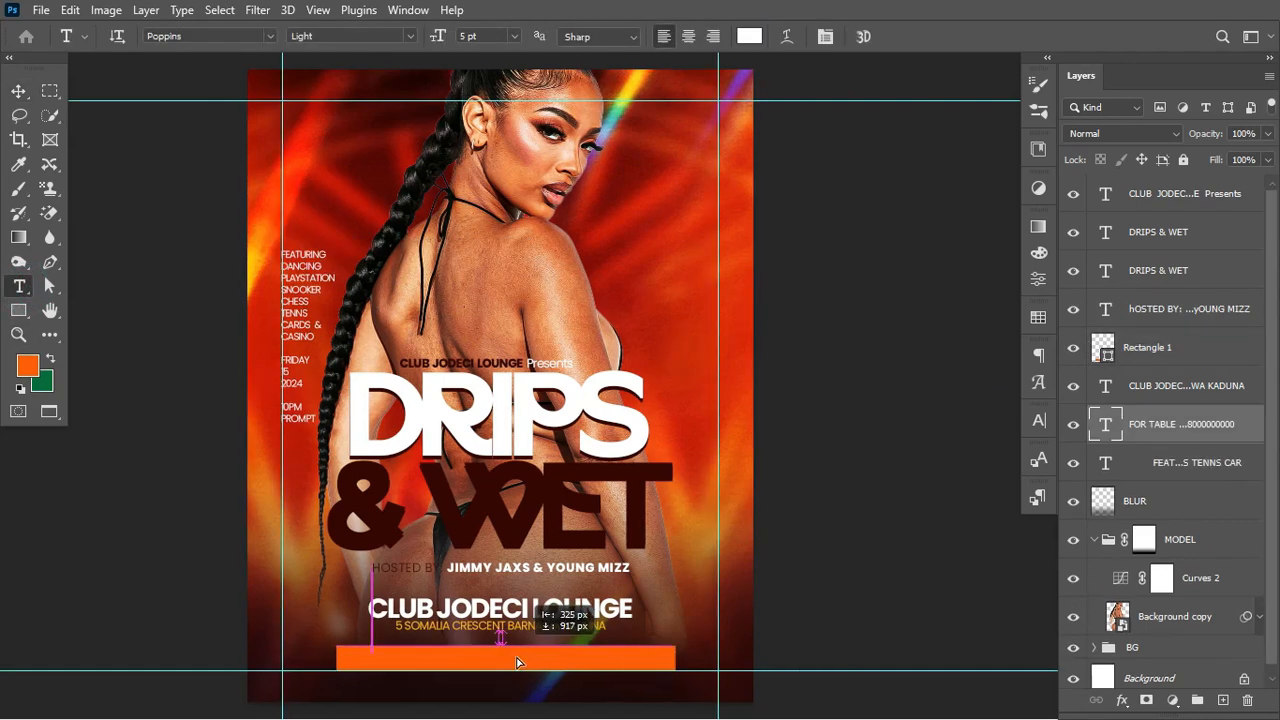
left_click_drag(520, 660, 525, 647)
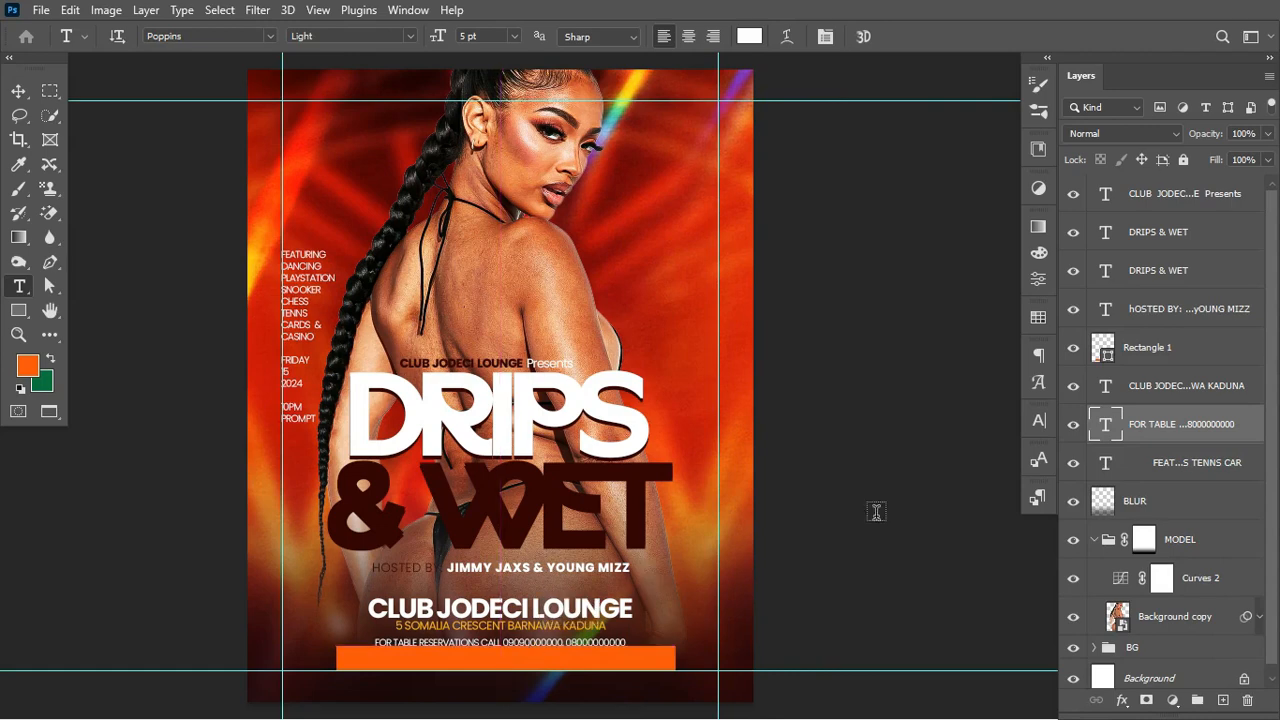
left_click_drag(1203, 426, 1193, 338)
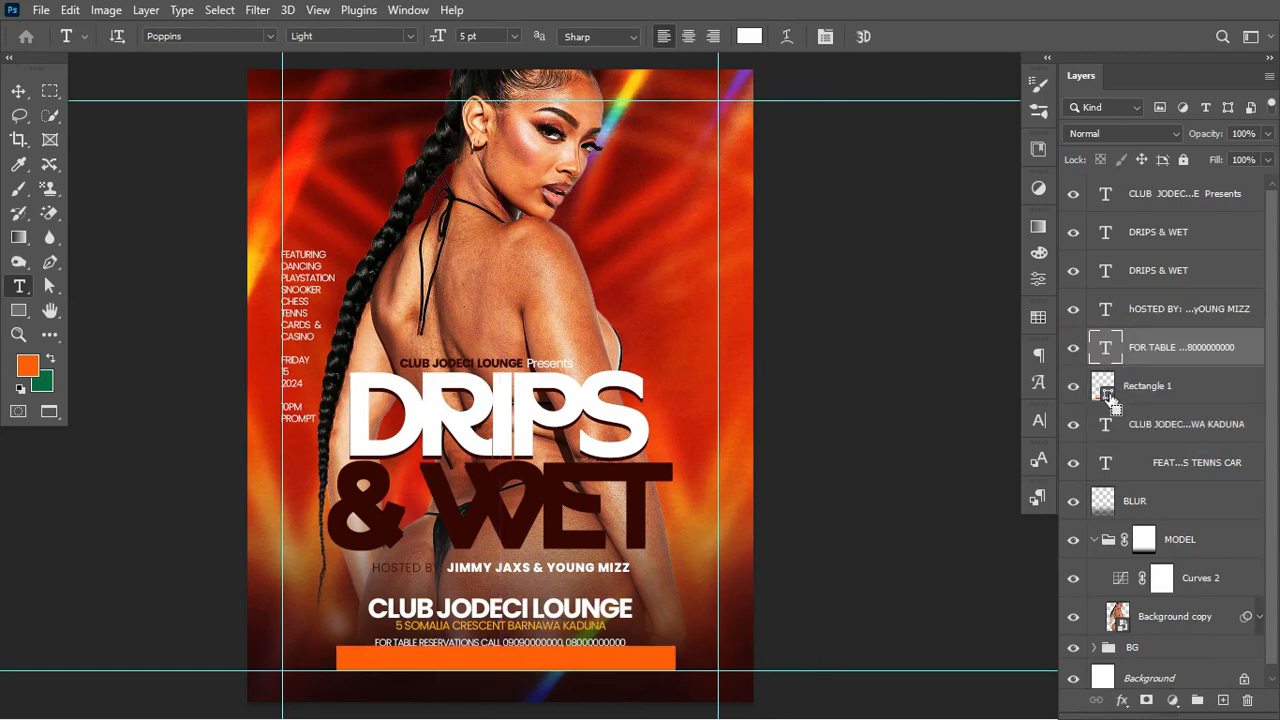
- Centre-align the table reservations text and centre it horizontally and vertically within the orange rectangle's selection, clearing the selection
left_click(1103, 386, "ctrl")
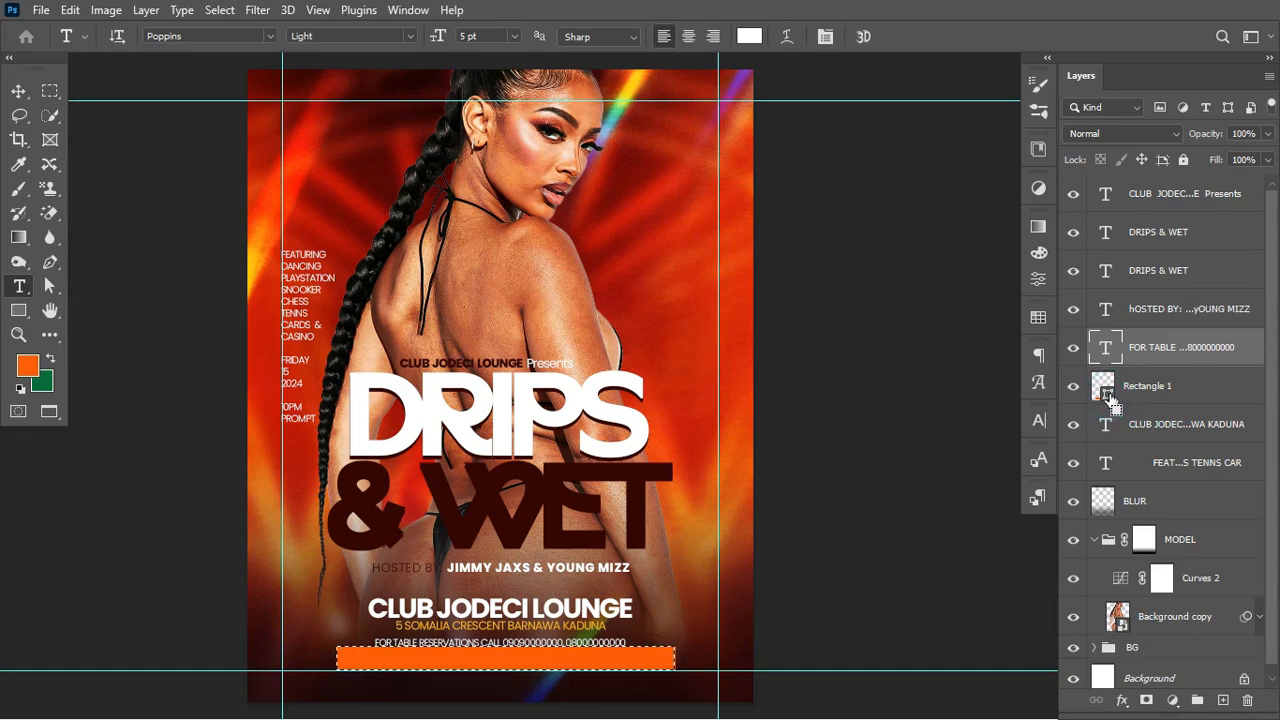
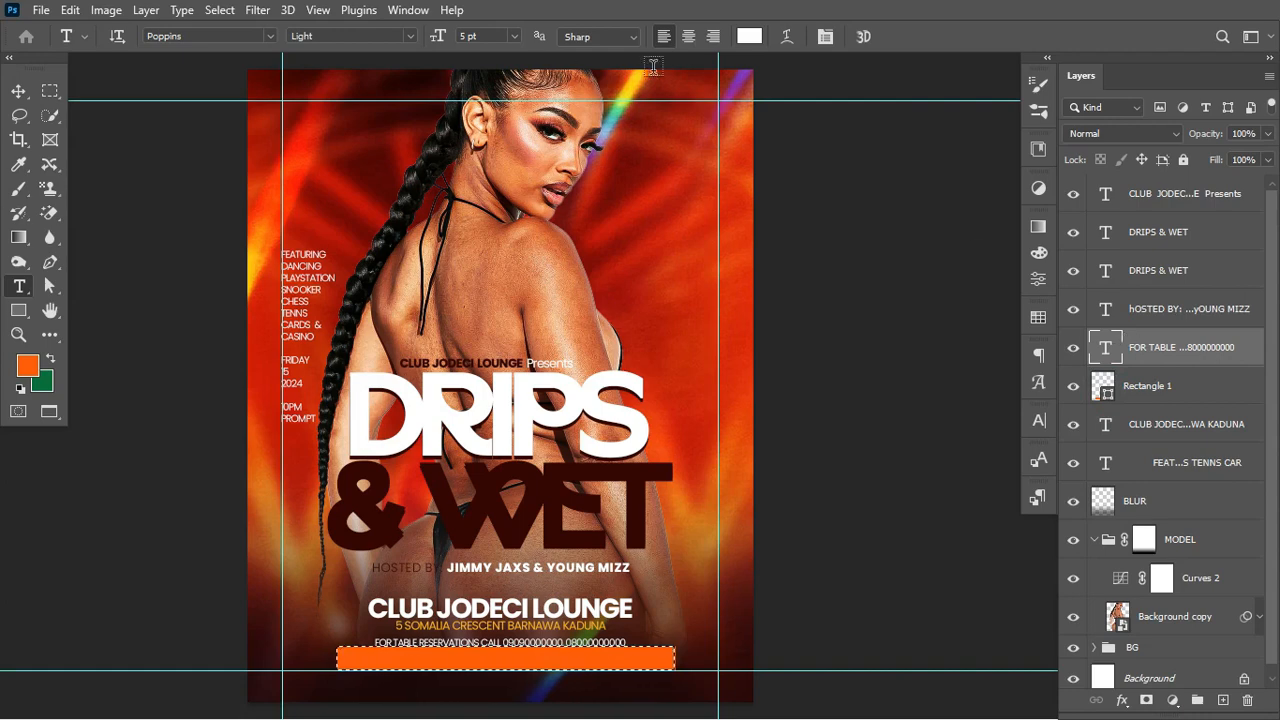
left_click(689, 36)
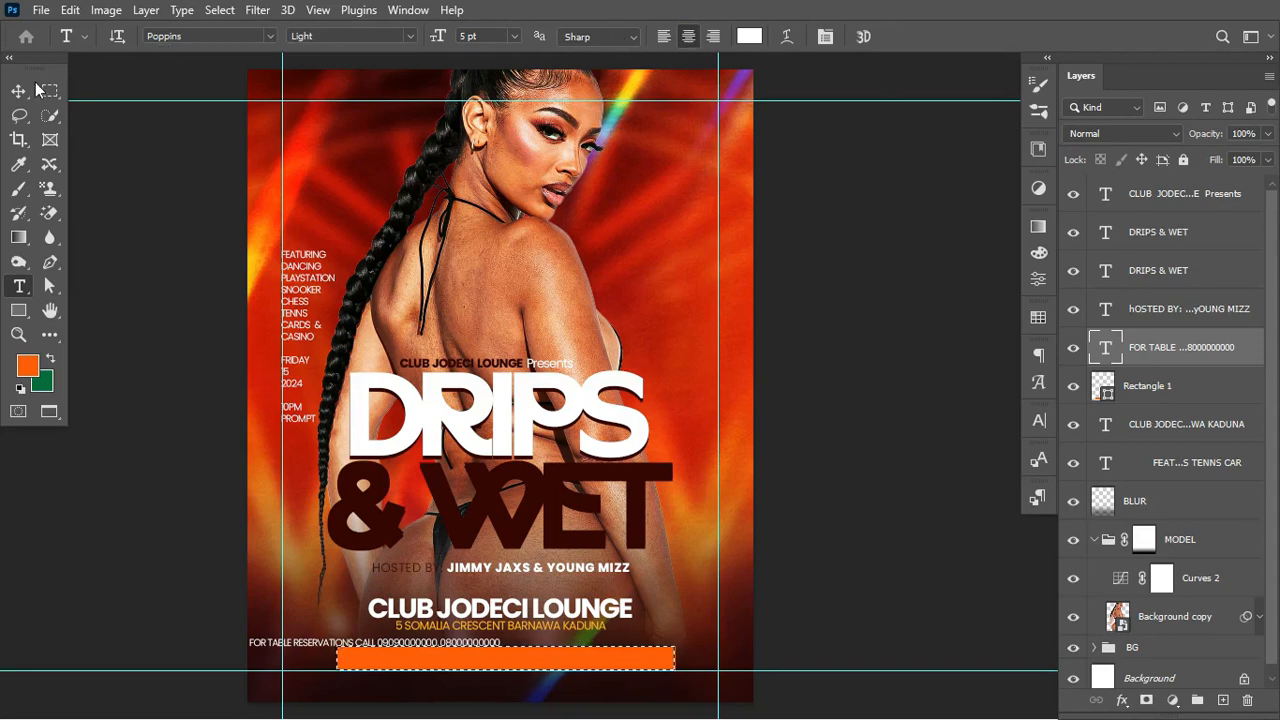
key("v")
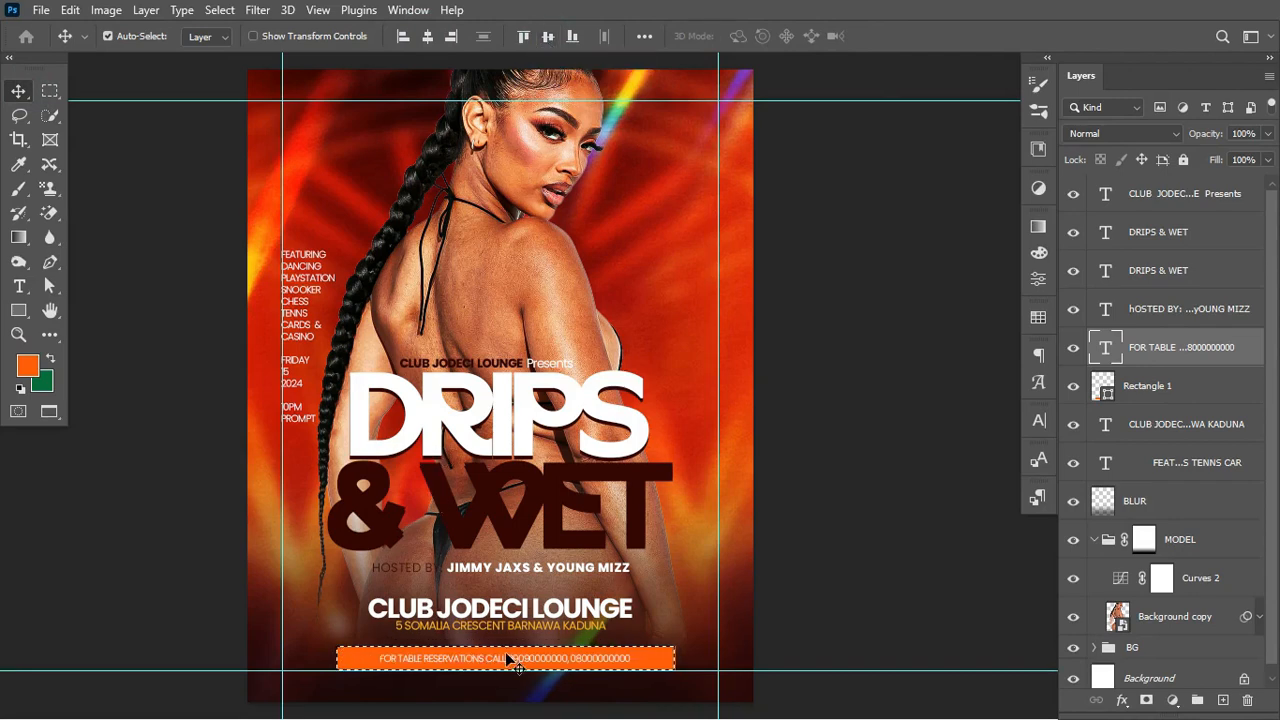
key("ctrl+d")
key("ctrl+t")
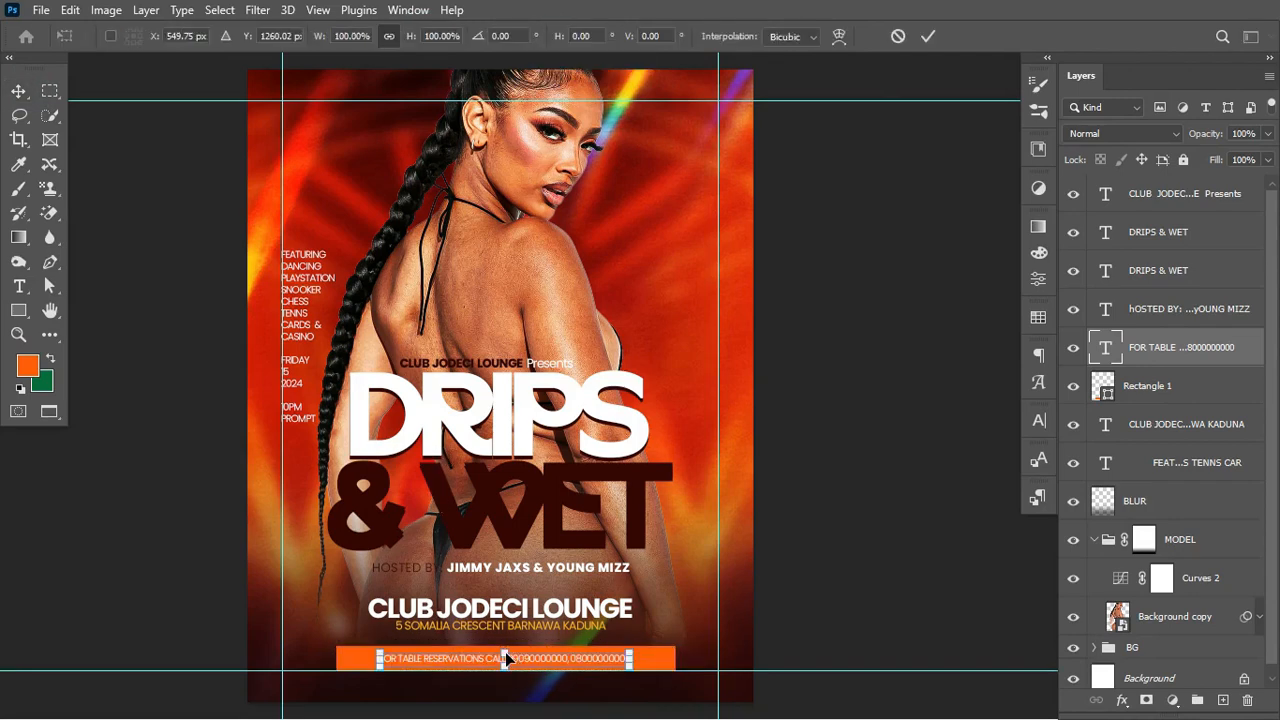
key("Return")
key("t")
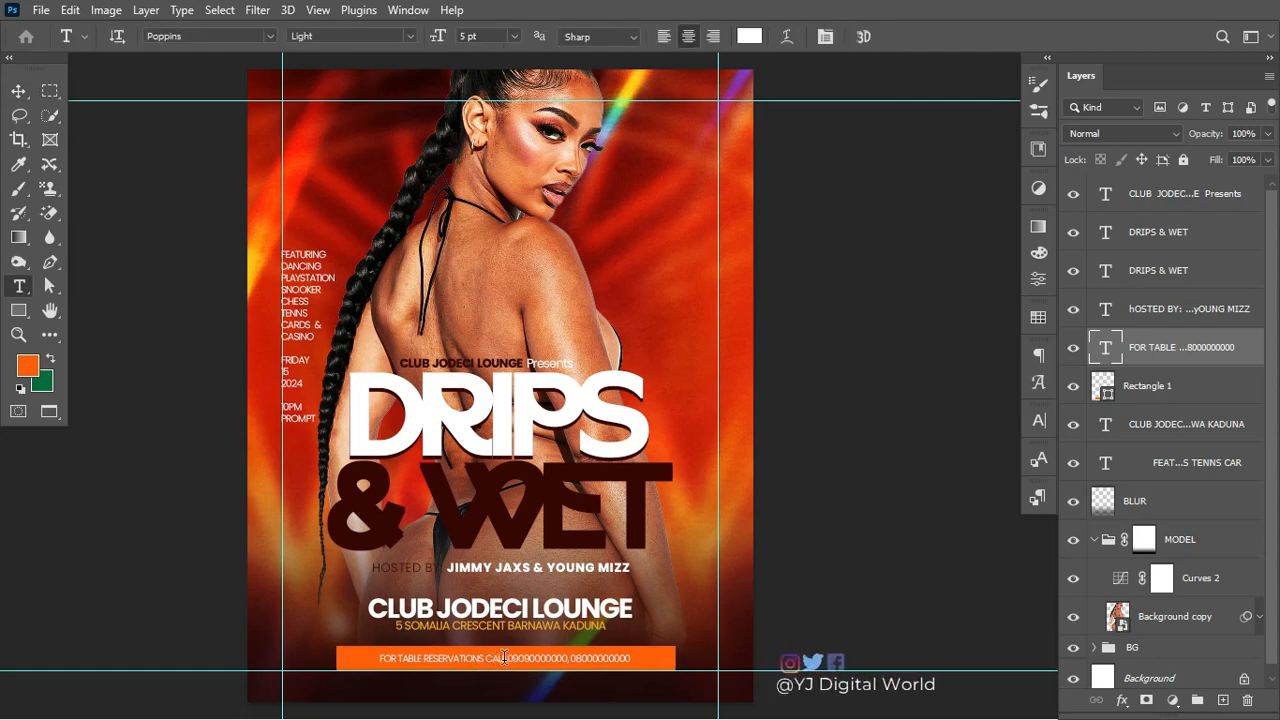
- Recolour the table reservations line to dark brown 340703, sampled from the WET title
left_click_drag(504, 657, 350, 660)
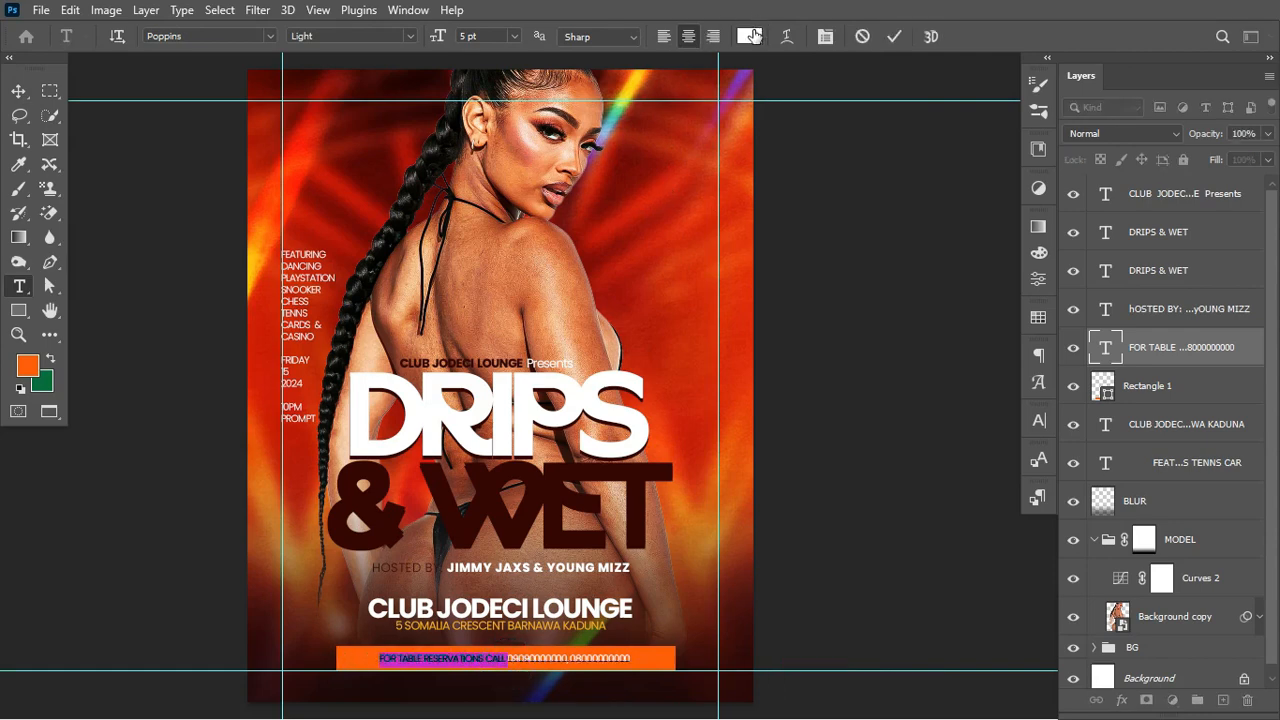
left_click(742, 36)
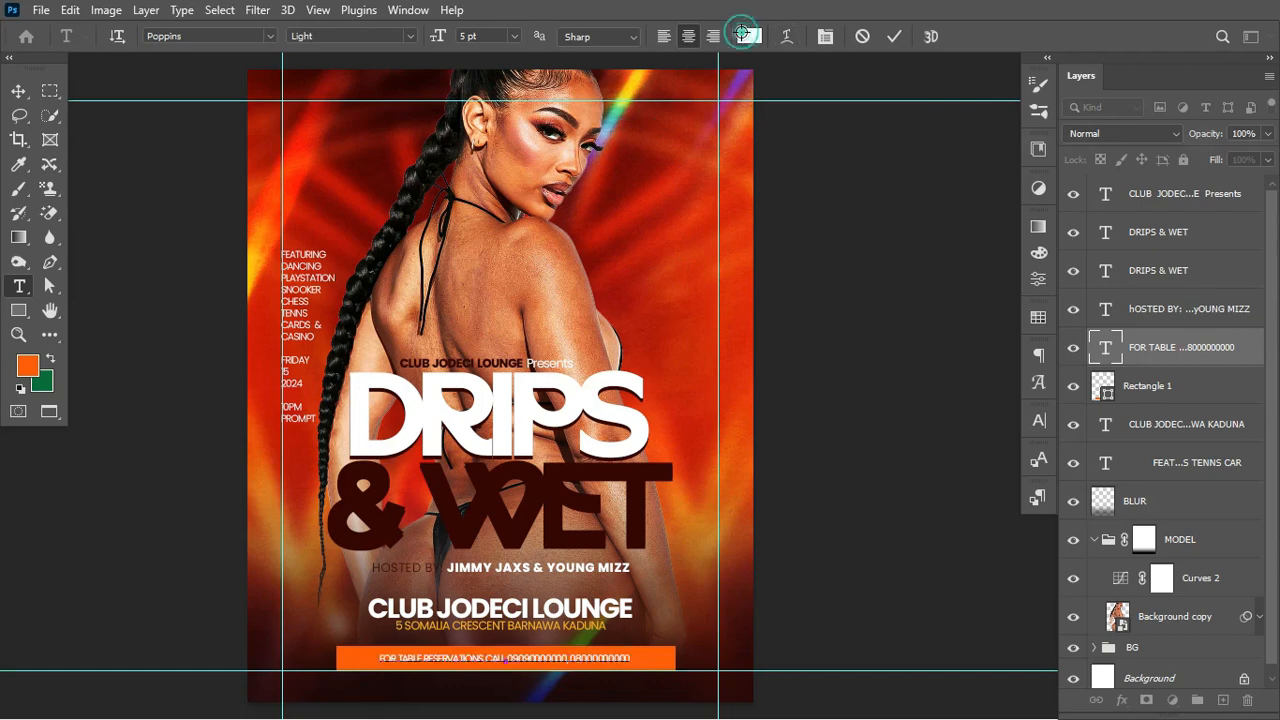
left_click(538, 466)
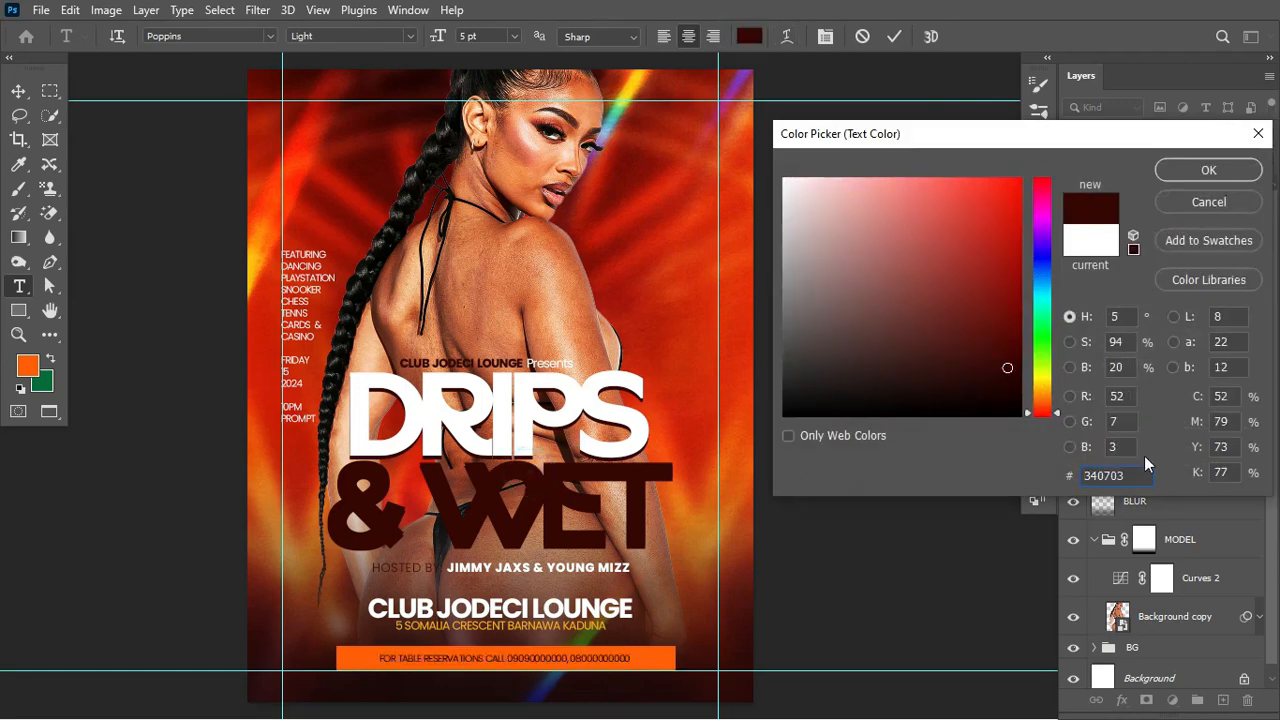
left_click(1234, 172)
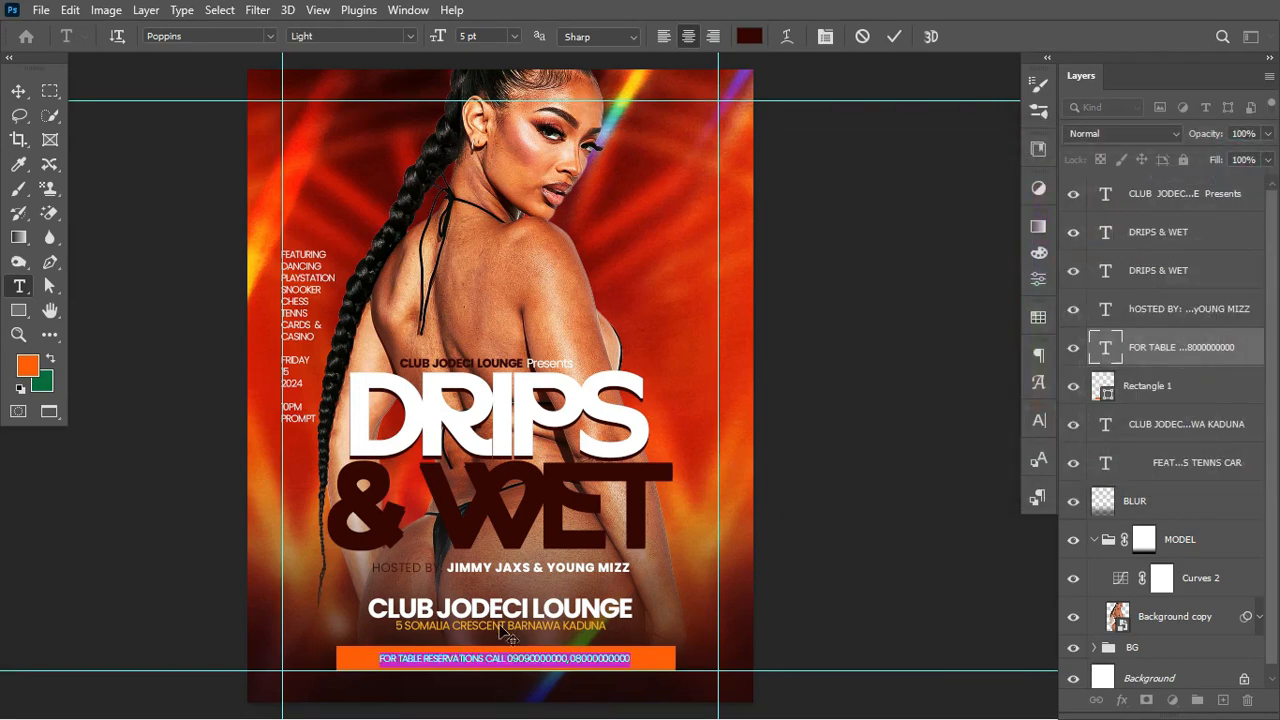
- Set the phone numbers in the table reservations line to Poppins ExtraBold and commit the text edit
left_click_drag(508, 658, 335, 660)
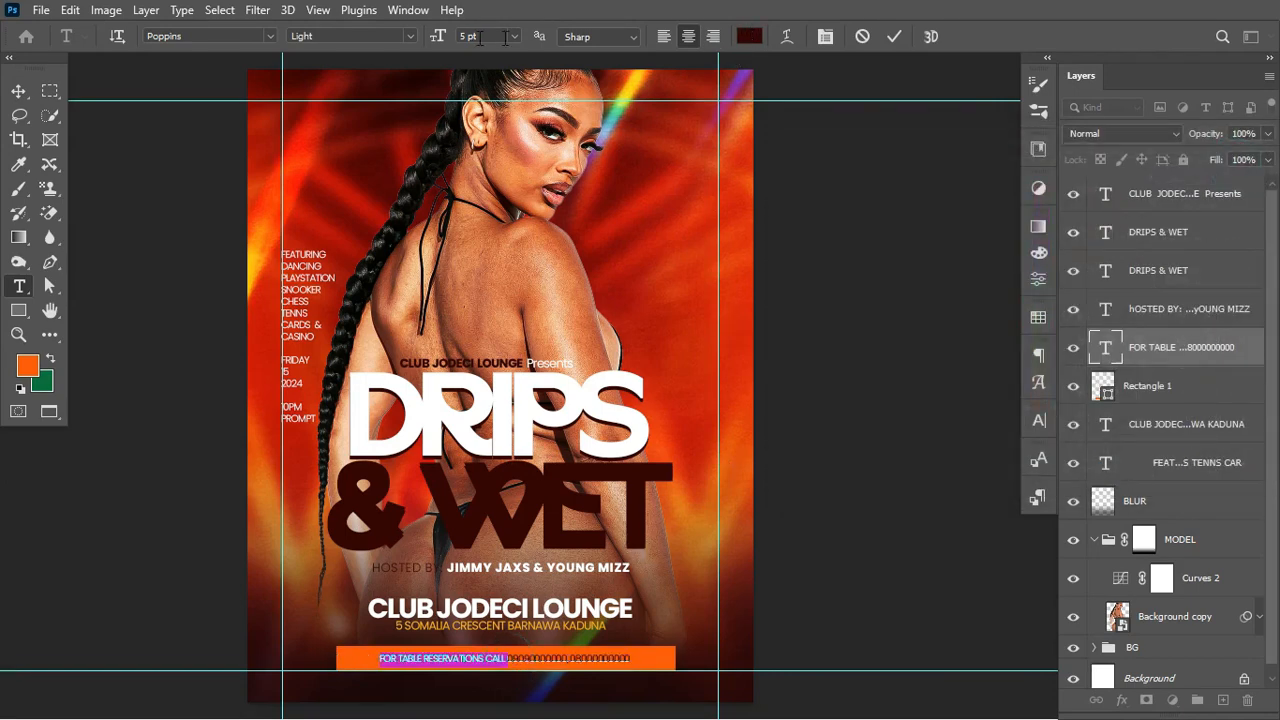
left_click(410, 37)
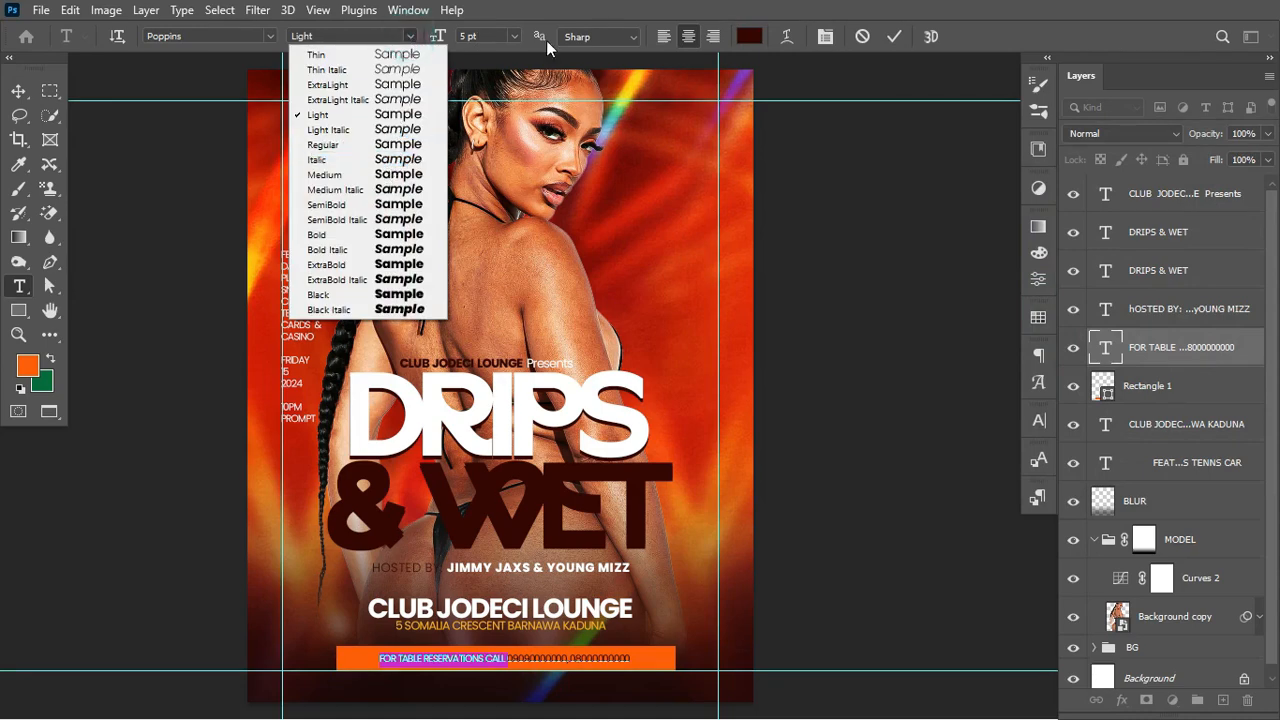
left_click(510, 666)
left_click_drag(508, 658, 655, 658)
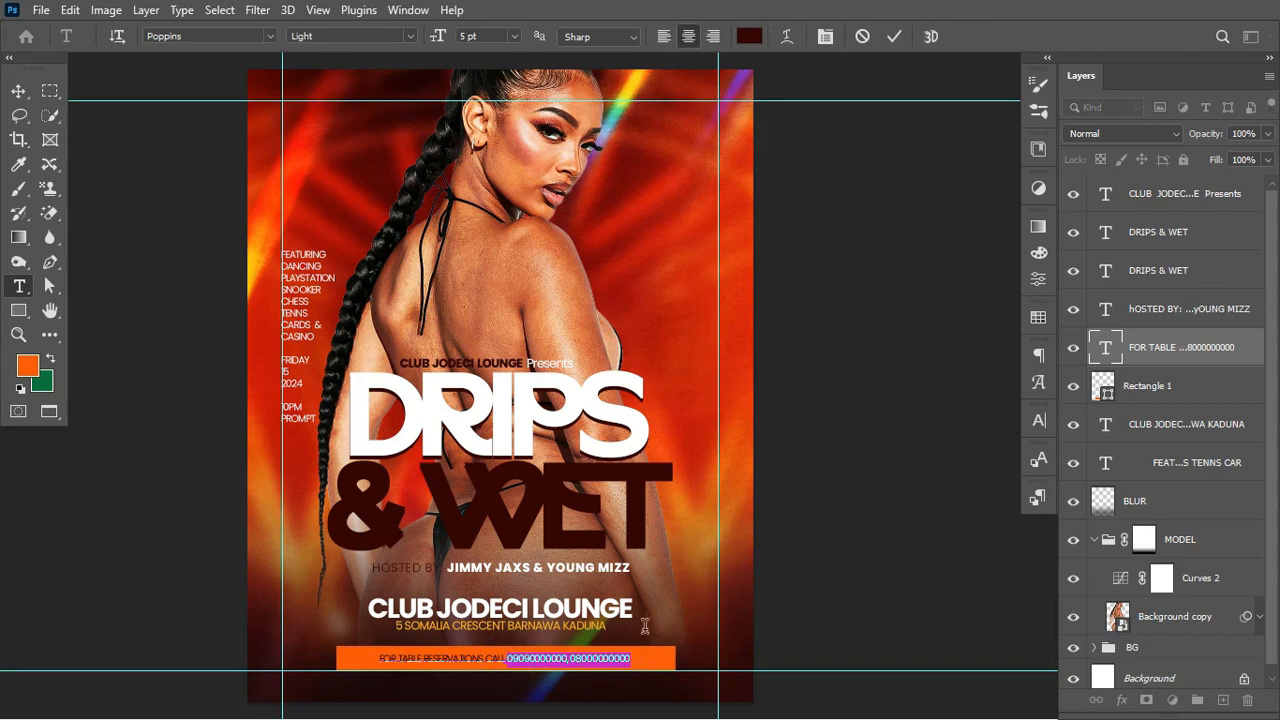
left_click(408, 37)
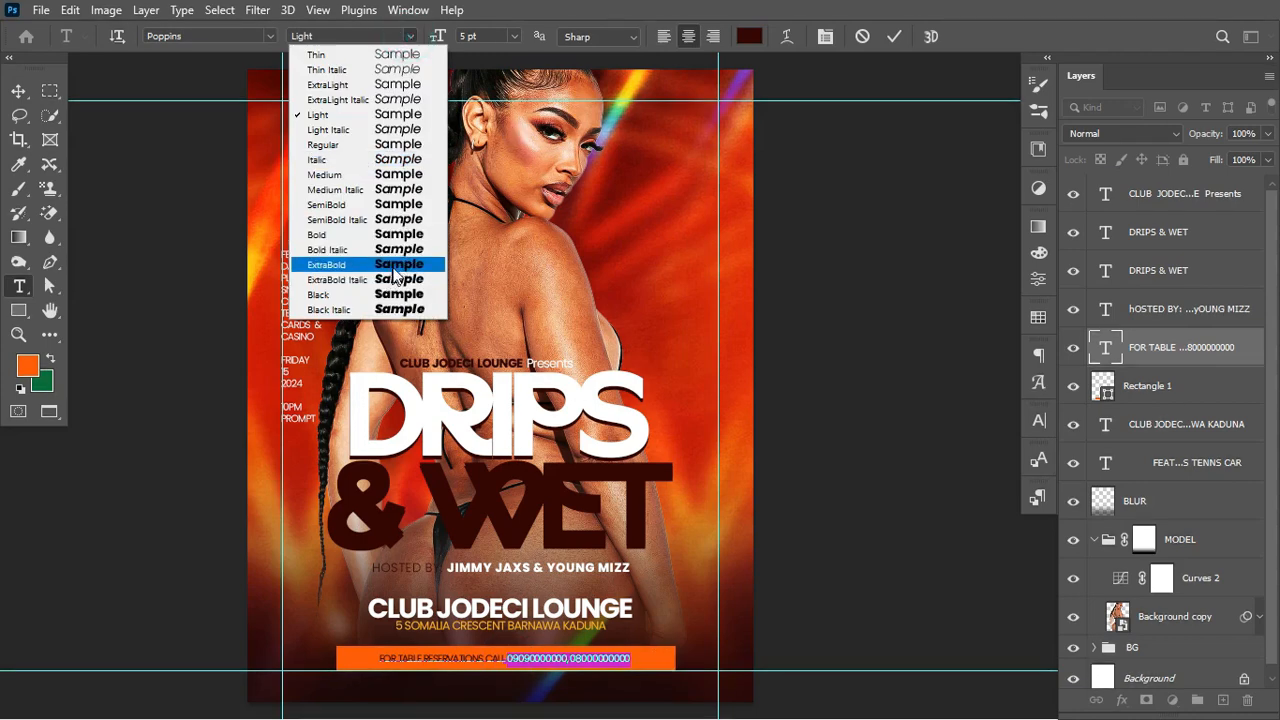
left_click(392, 259)
left_click(894, 36)
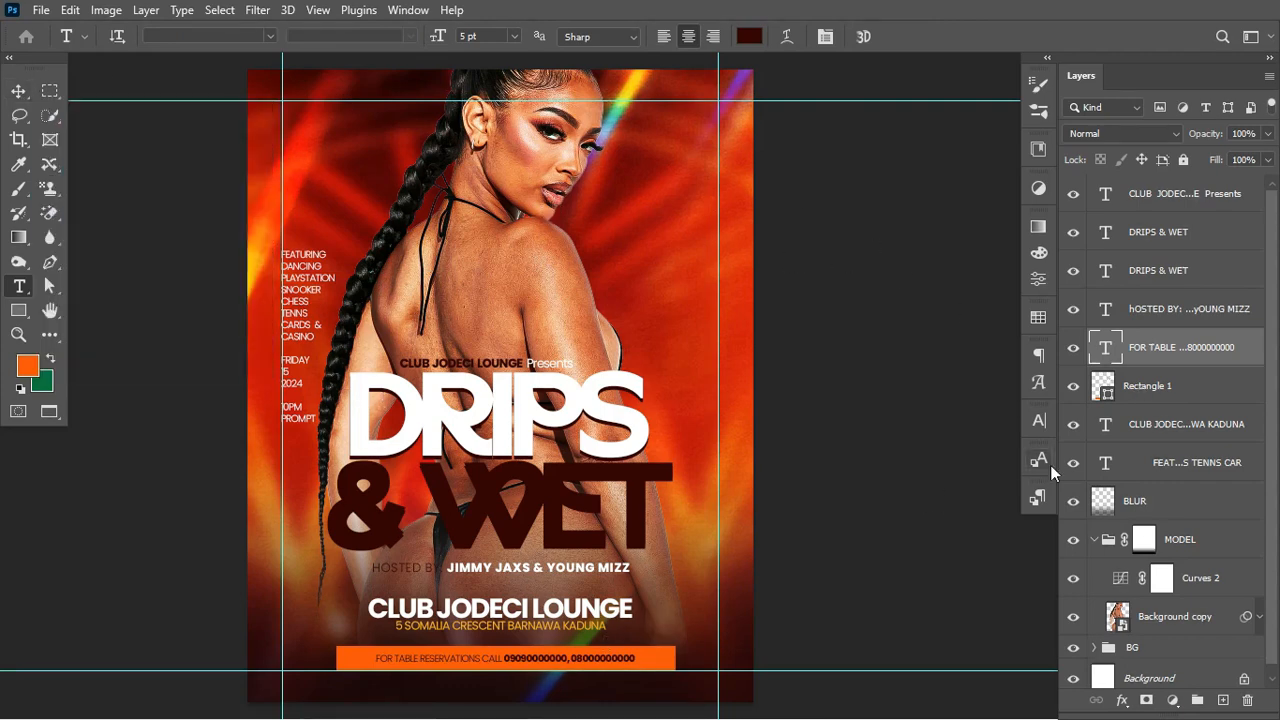
- Set the tracking of the table reservations text to 80
left_click(1039, 421)
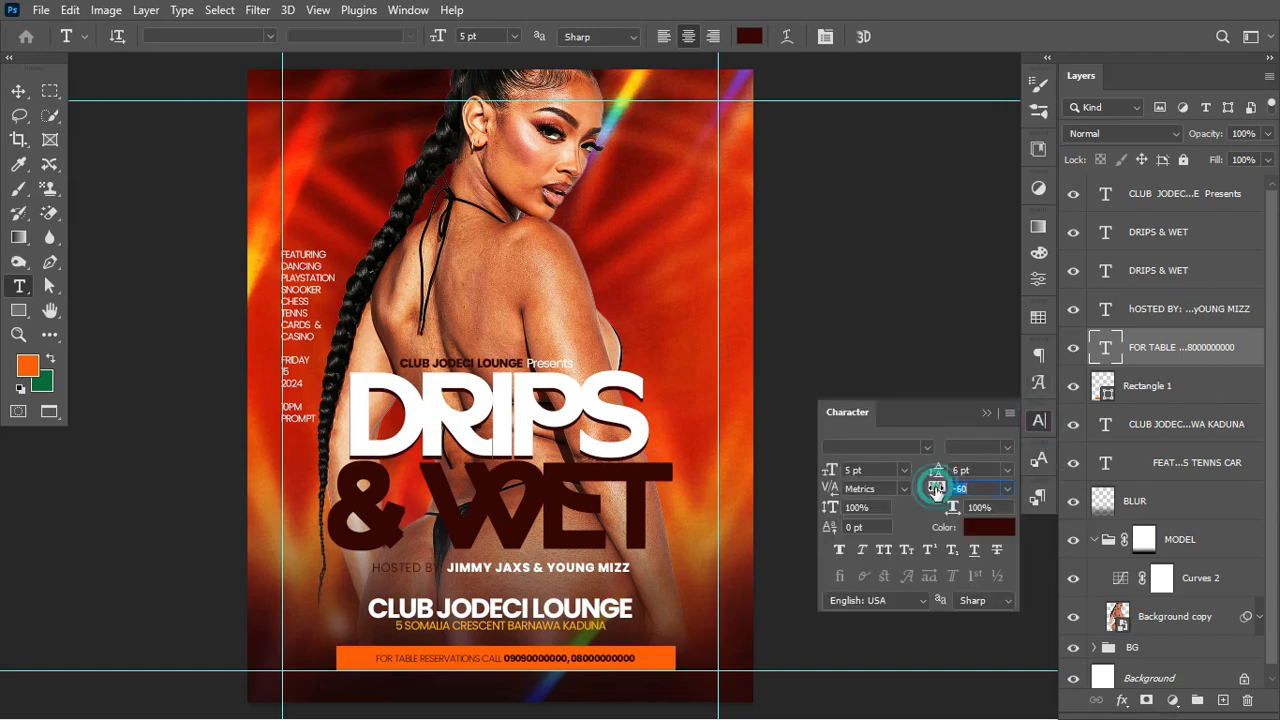
type("20")
key("Return")
key("Up")
key("Up")
key("Up")
key("Up")
key("Up")
key("Up")
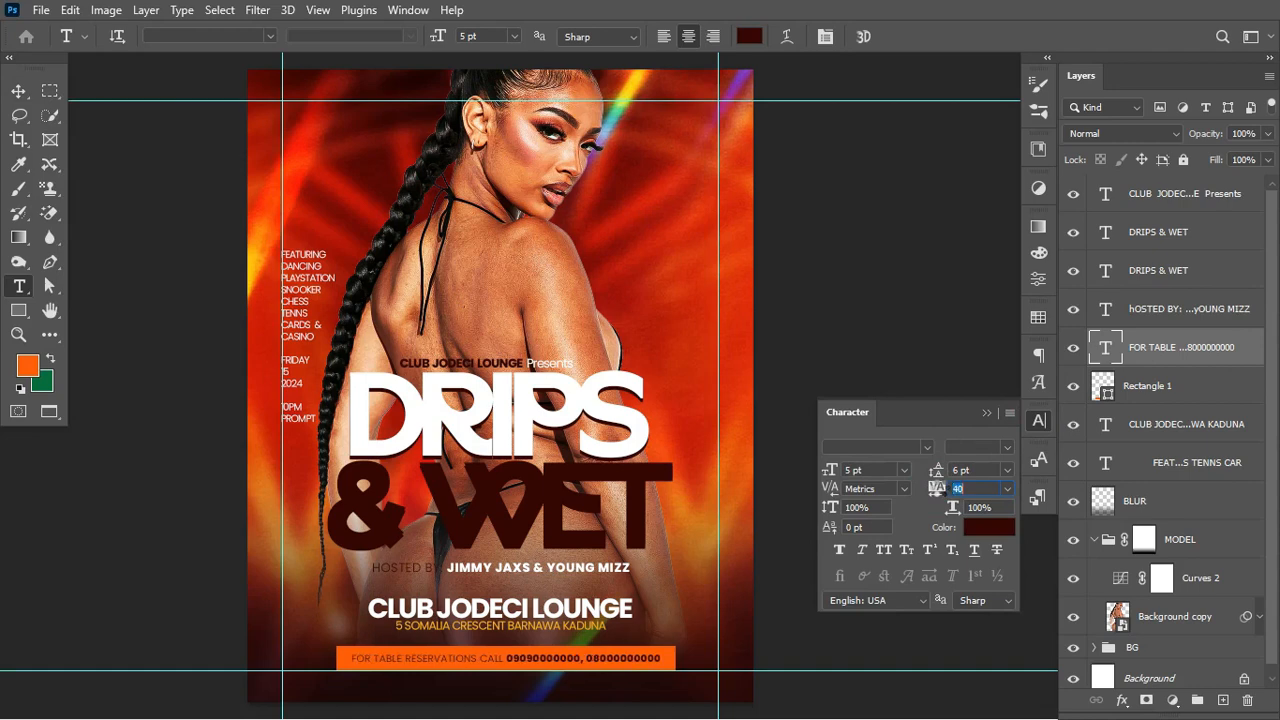
- Widen Rectangle 1 symmetrically to about 108% so the orange bar extends past both ends of the table reservations text
left_click(1158, 388)
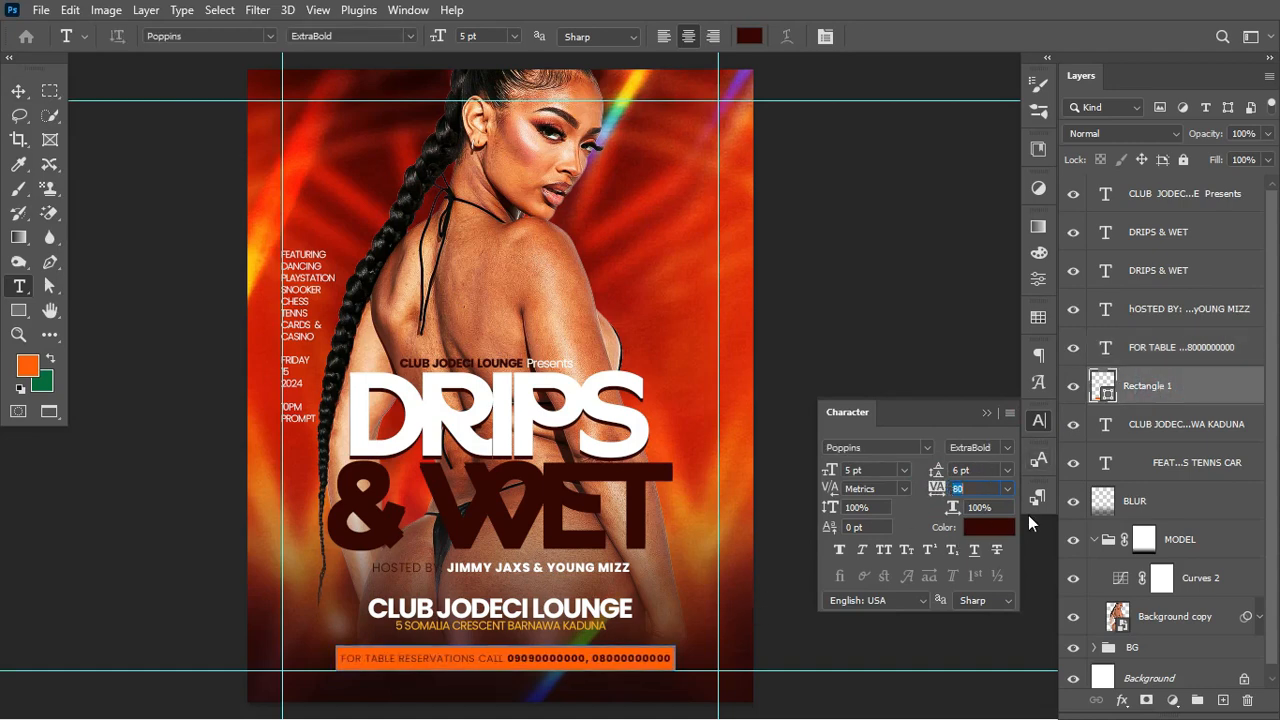
key("Return")
key("ctrl+t")
left_click_drag(675, 660, 690, 652)
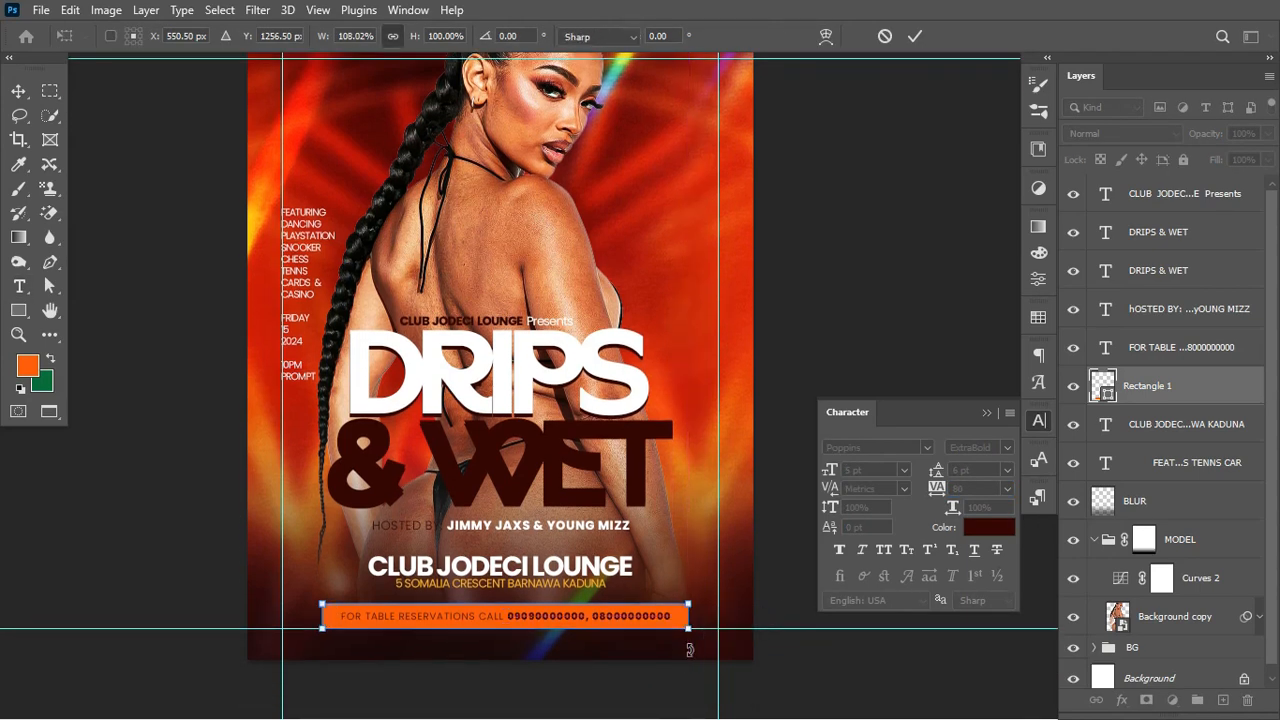
key("Return")
- Skew the orange Rectangle 1 horizontally by about -16.8° into a slanted bar and commit the transform
key("ctrl+t")
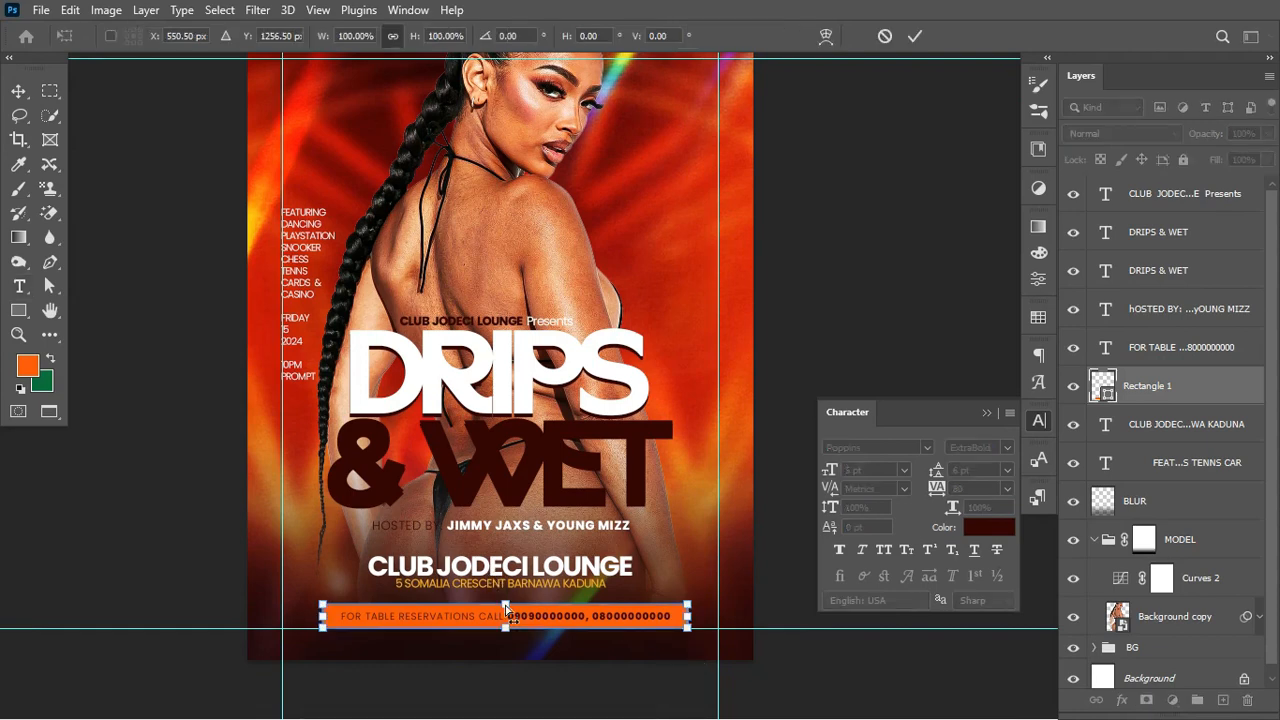
left_click_drag(507, 611, 513, 609)
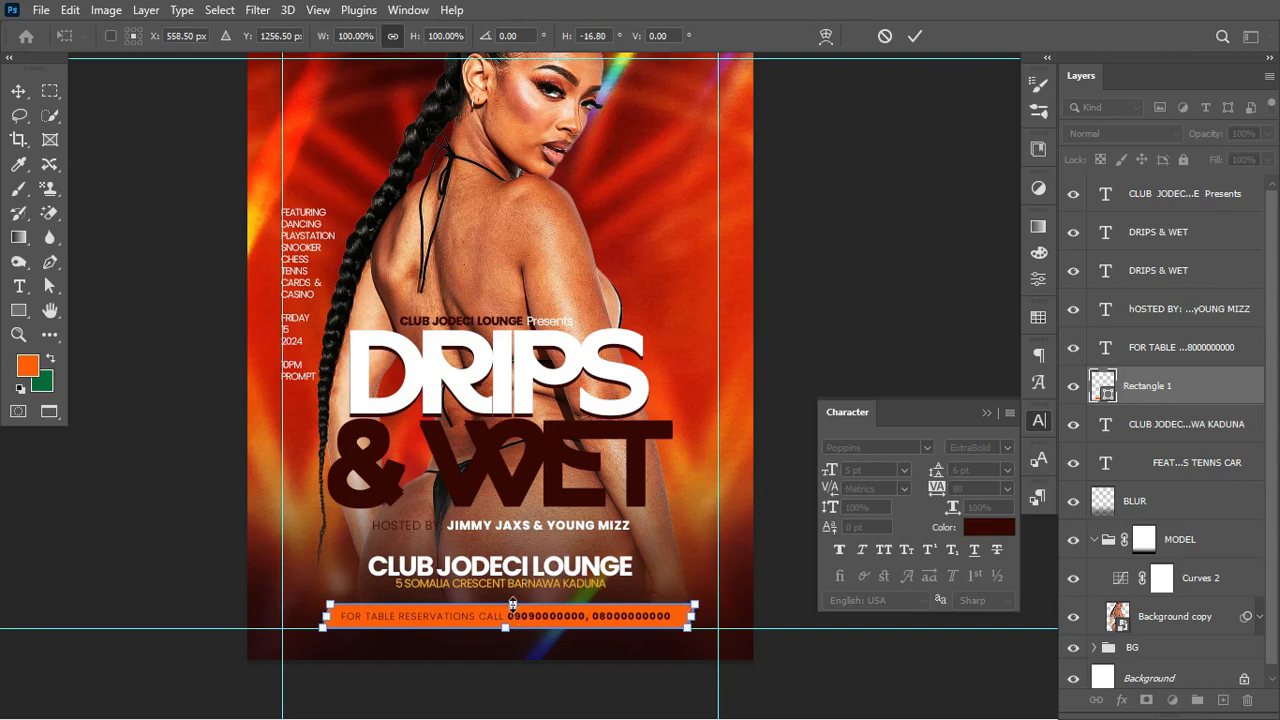
left_click(919, 37)
left_click(598, 288)
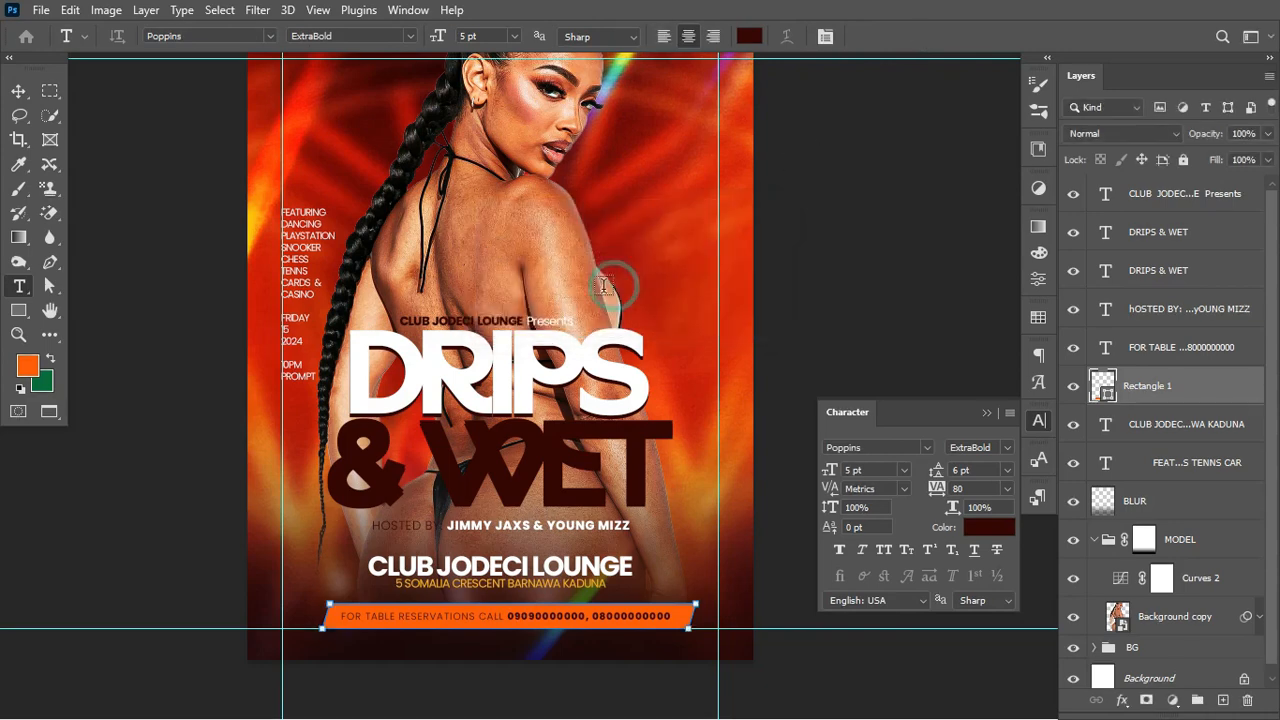
- Review the whole flyer with the guides and shape outlines hidden, then show them again
left_click(18, 91)
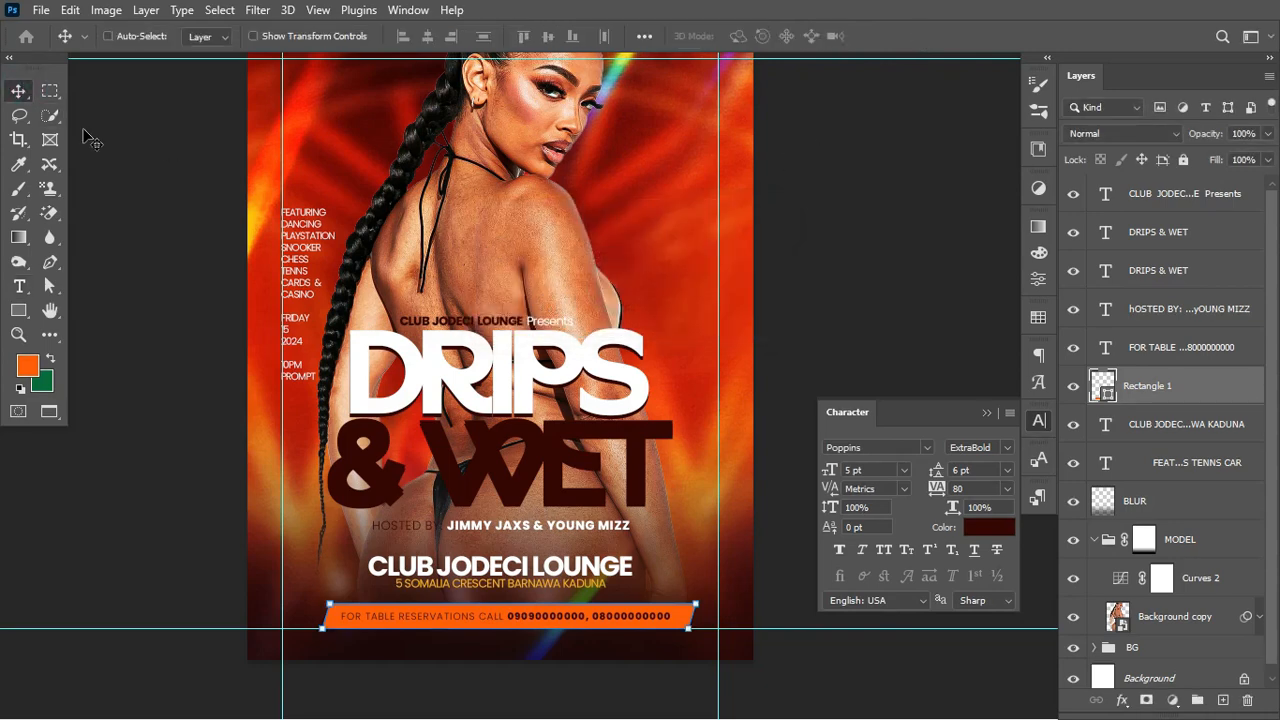
key("ctrl+minus")
key("ctrl+0")
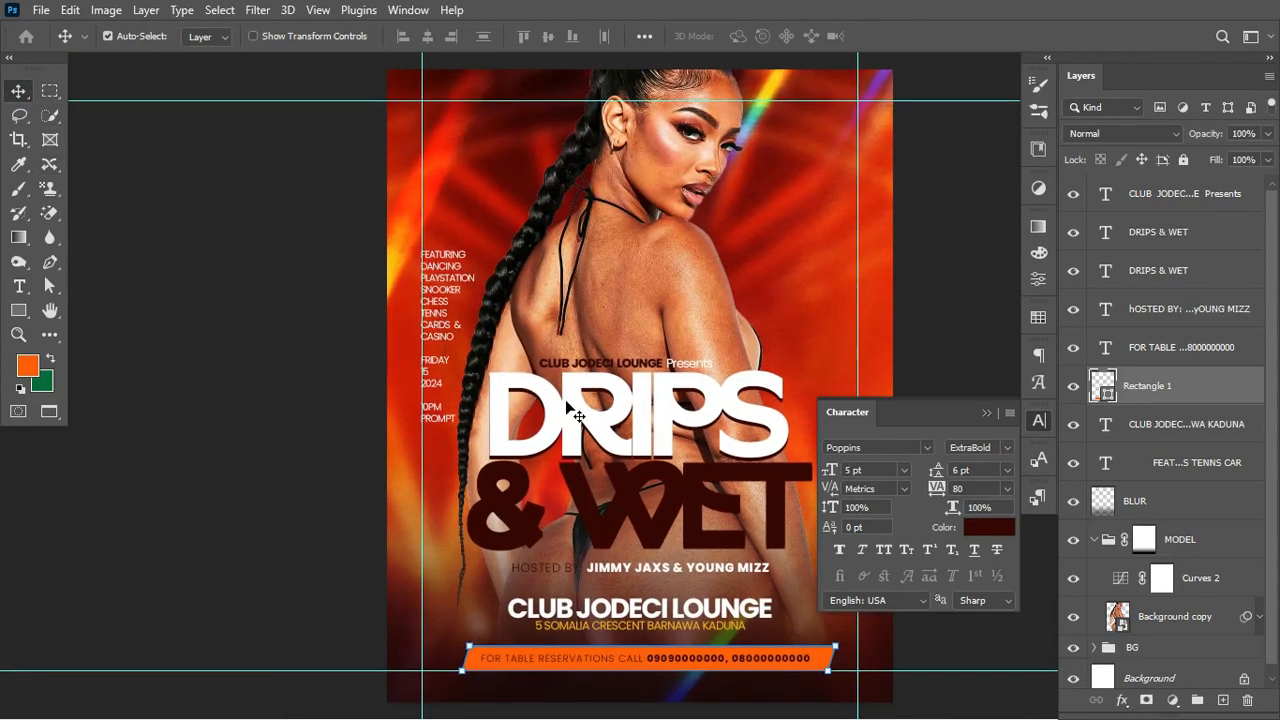
scroll(578, 415, "right", 2)
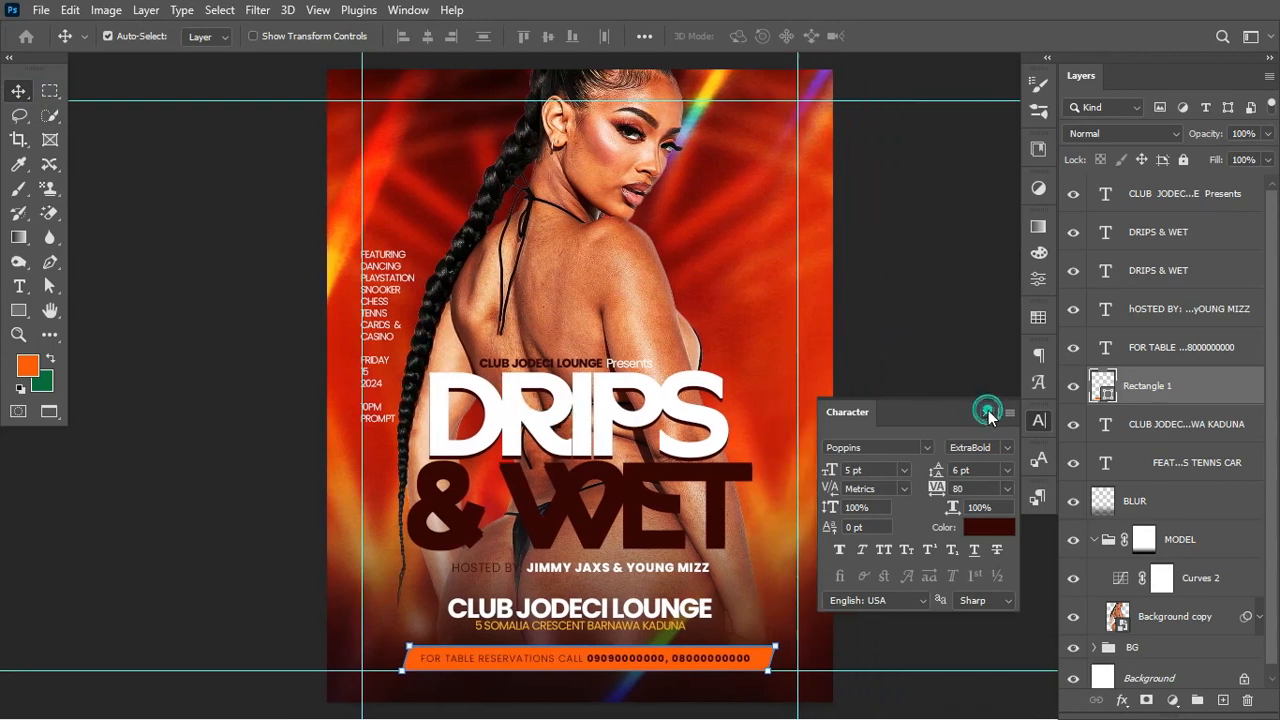
left_click(988, 412)
key("ctrl+h")
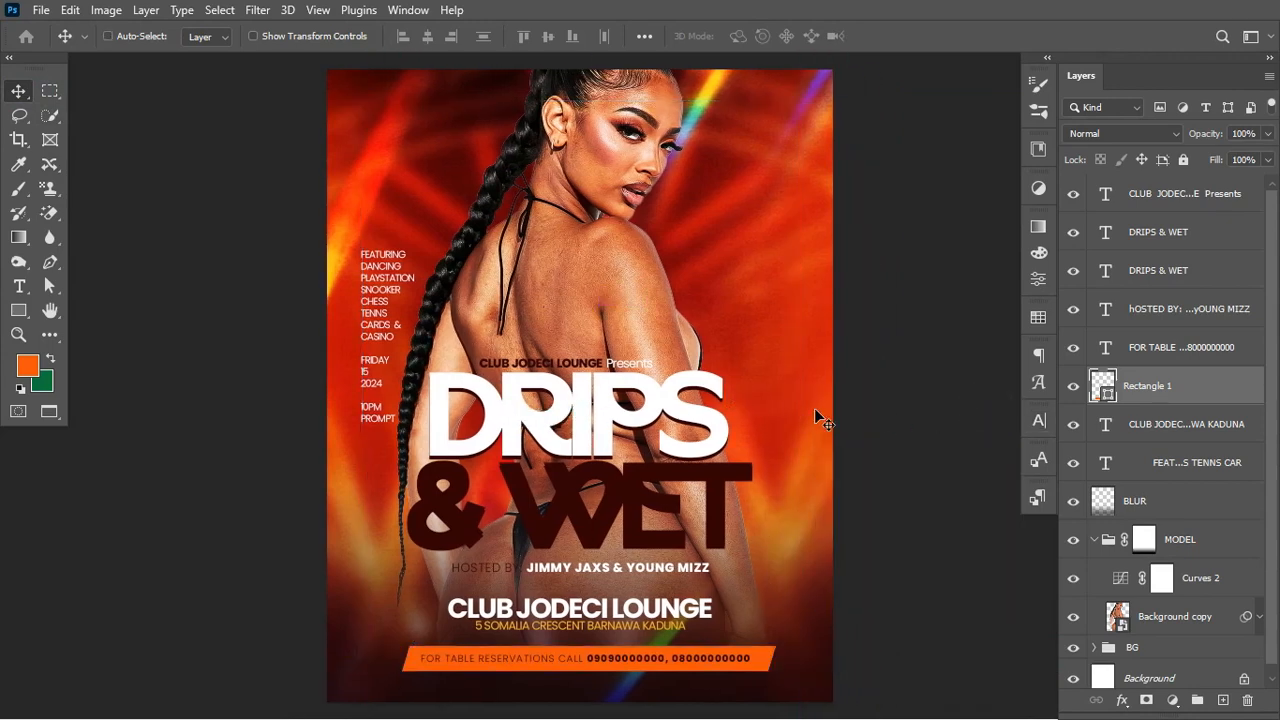
key("ctrl+h")
key("ctrl+h")
key("ctrl+h")
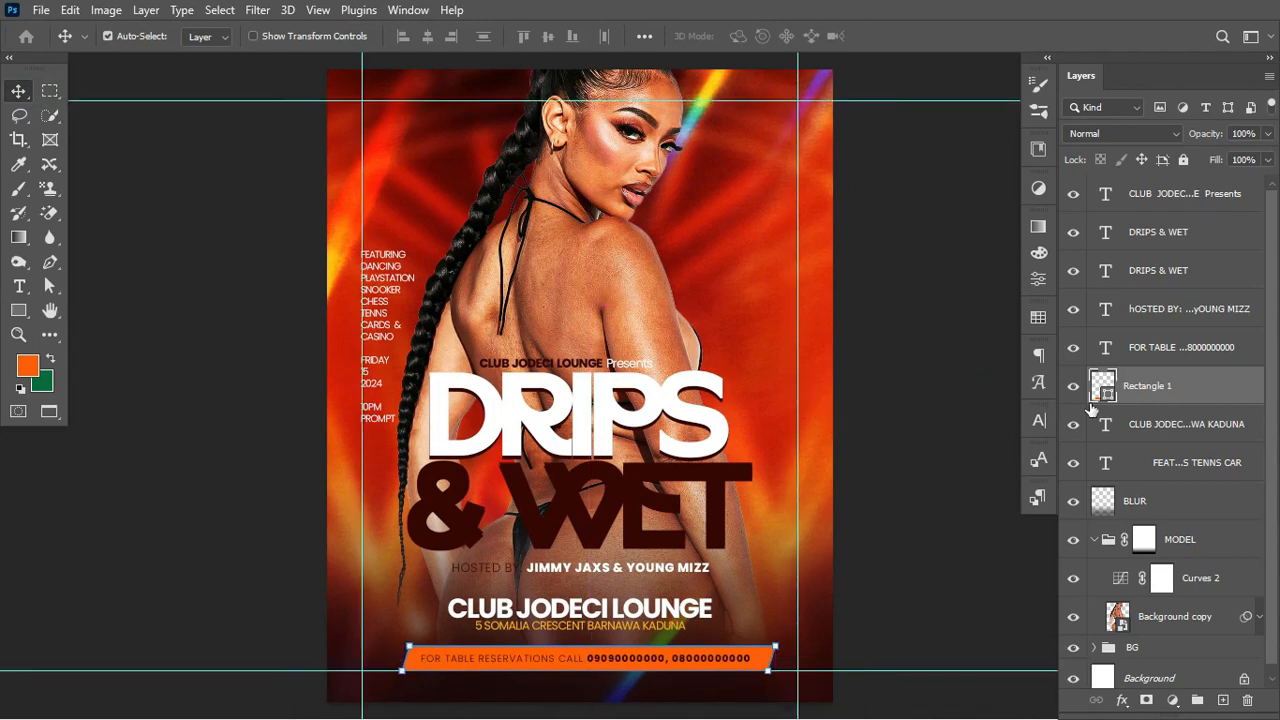
- Group the table reservations text layer with Rectangle 1 and check the group's contents by toggling its visibility
left_click(1236, 347, "shift")
key("ctrl+g")
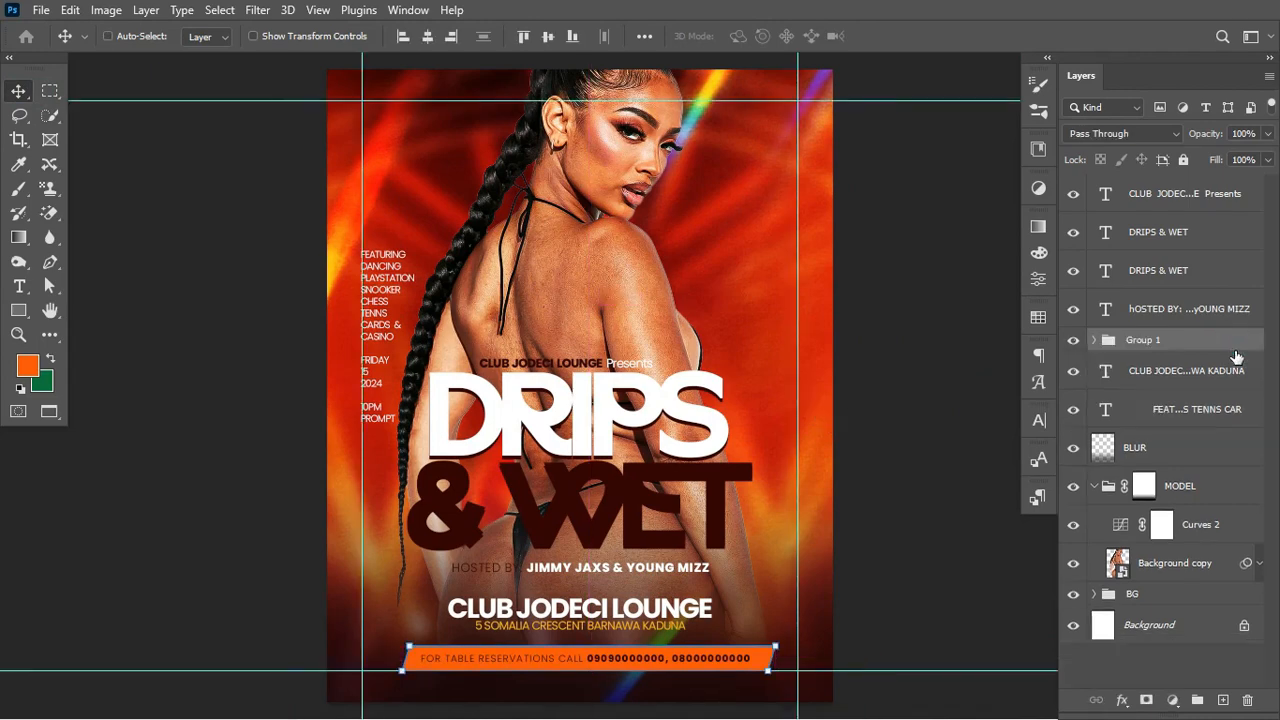
left_click(1074, 340)
left_click(1074, 340)
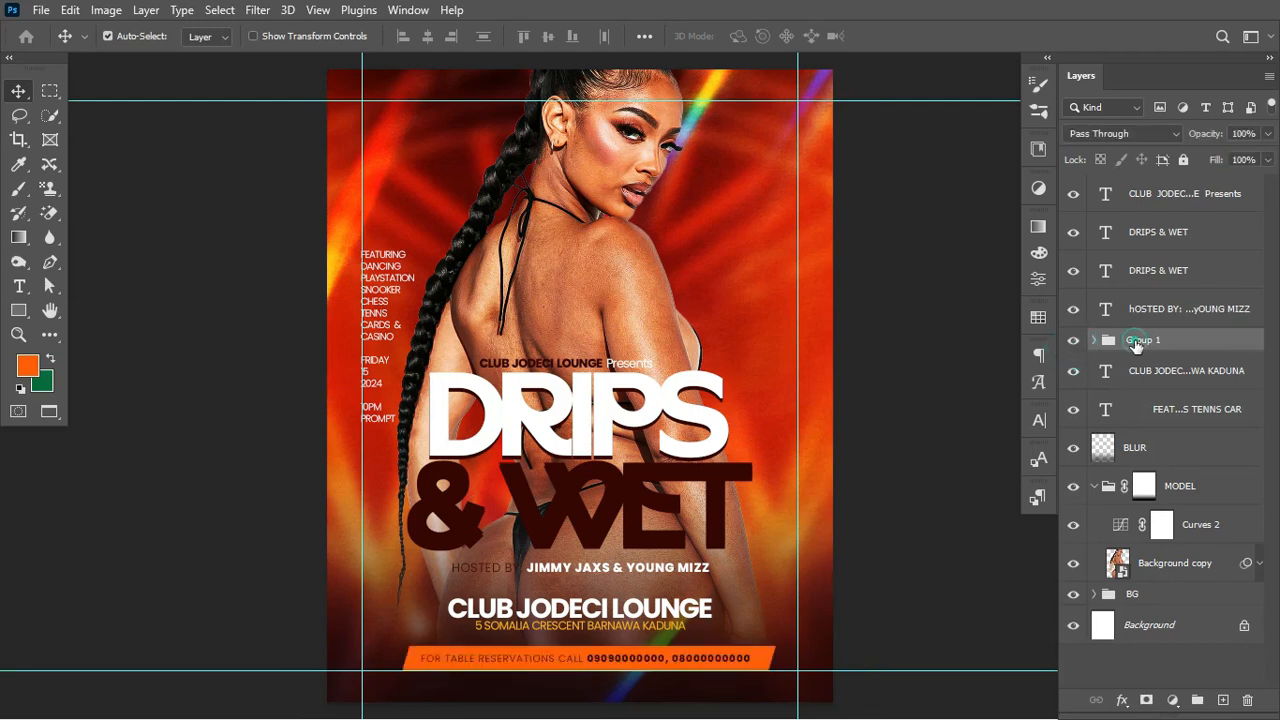
- Rename the new group RESERVATION and stack it directly above the BLUR layer, collapsing the MODEL group
double_click(1140, 340)
type("RESERVATION")
key("Return")
left_click_drag(1135, 345, 1122, 466)
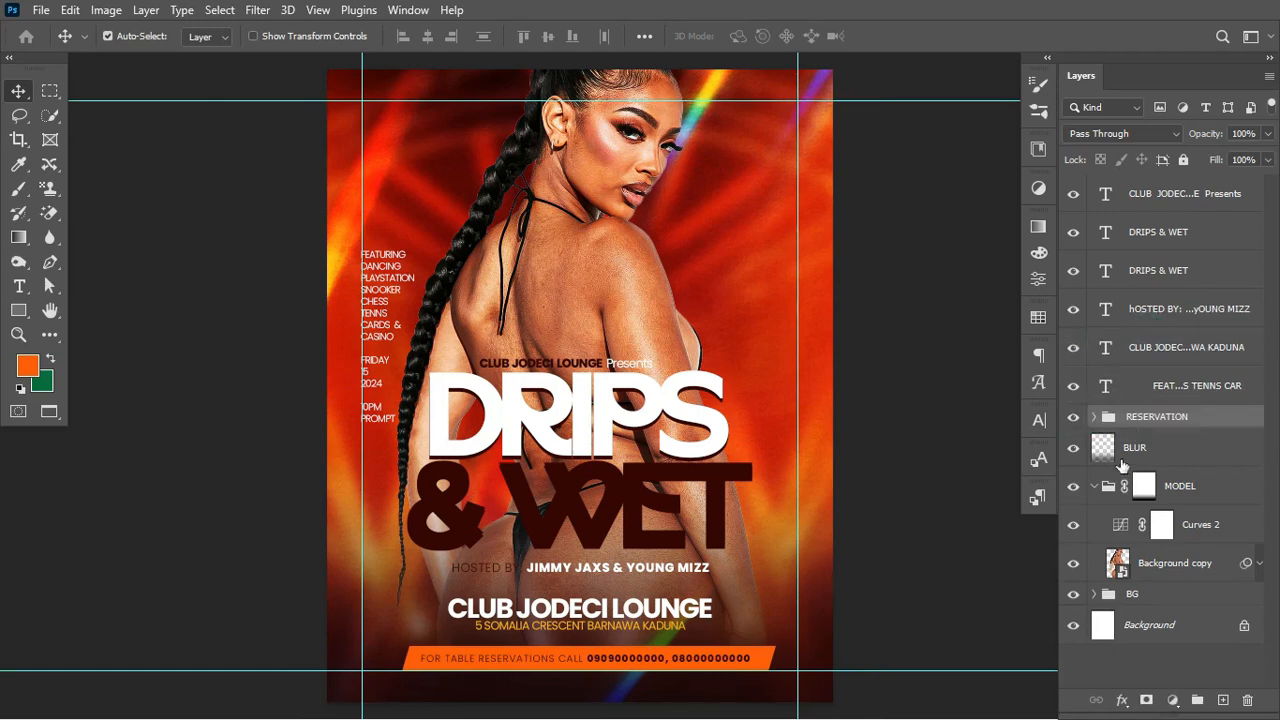
left_click(1095, 487)
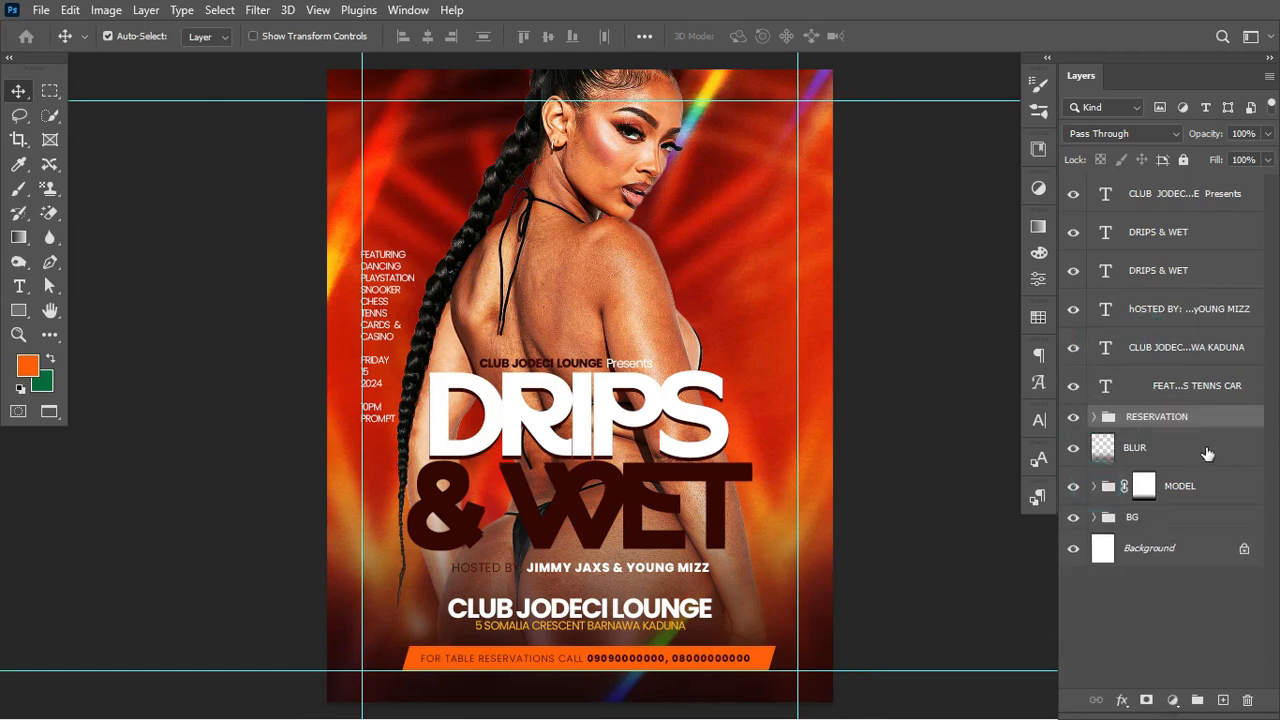
- Group the CLUB JODECI LOUNGE Presents layer and both DRIPS & WET layers, and name the group THEME
left_click(1186, 388)
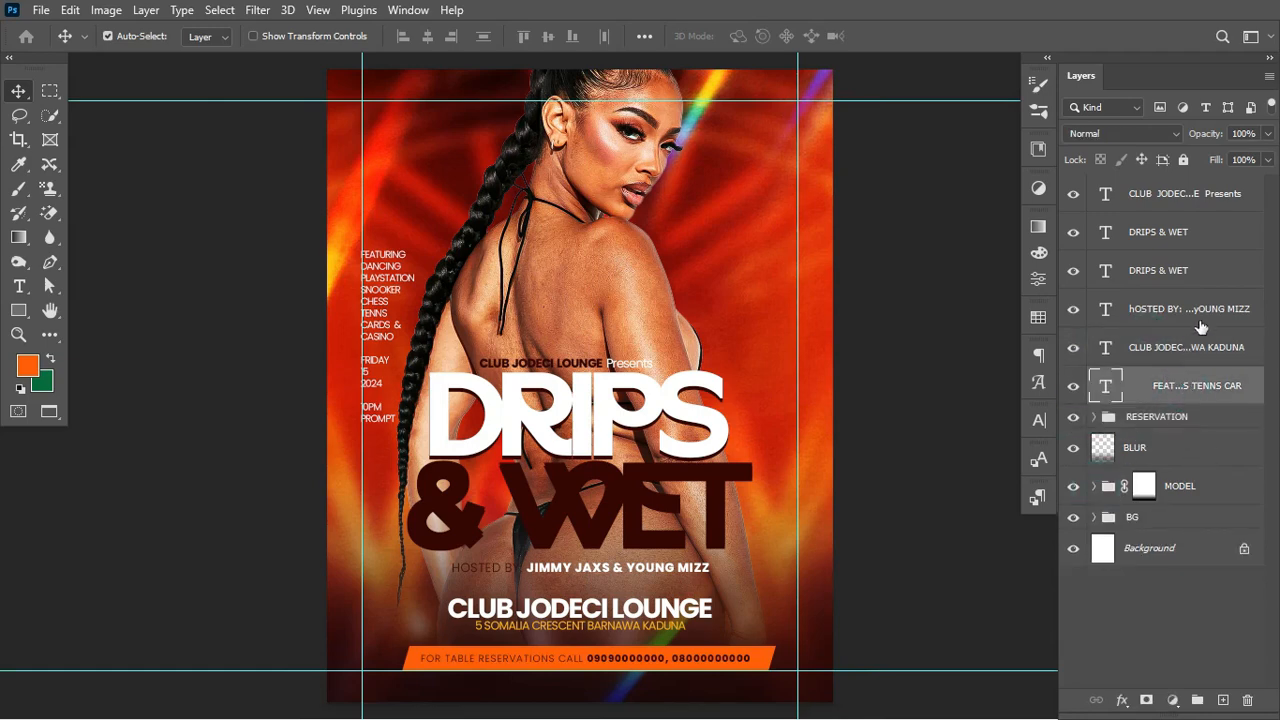
left_click(1188, 270)
left_click(1213, 209, "shift")
key("ctrl+g")
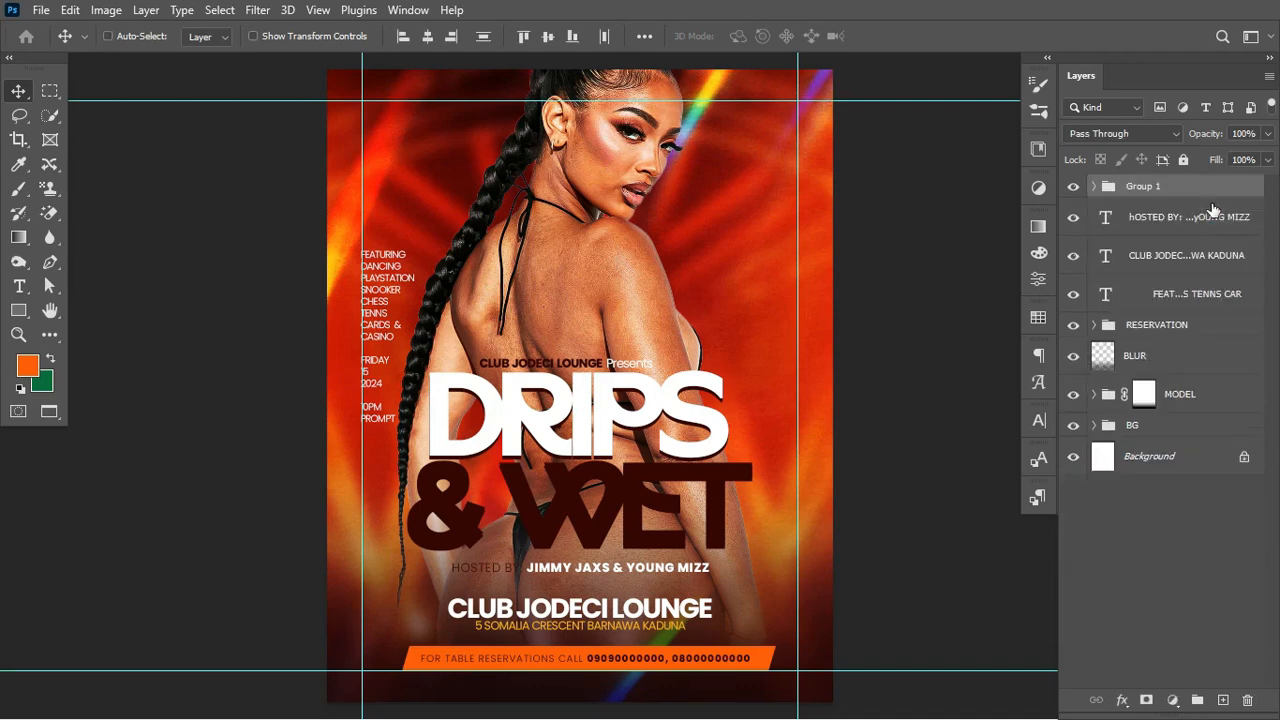
double_click(1139, 187)
type("THEME")
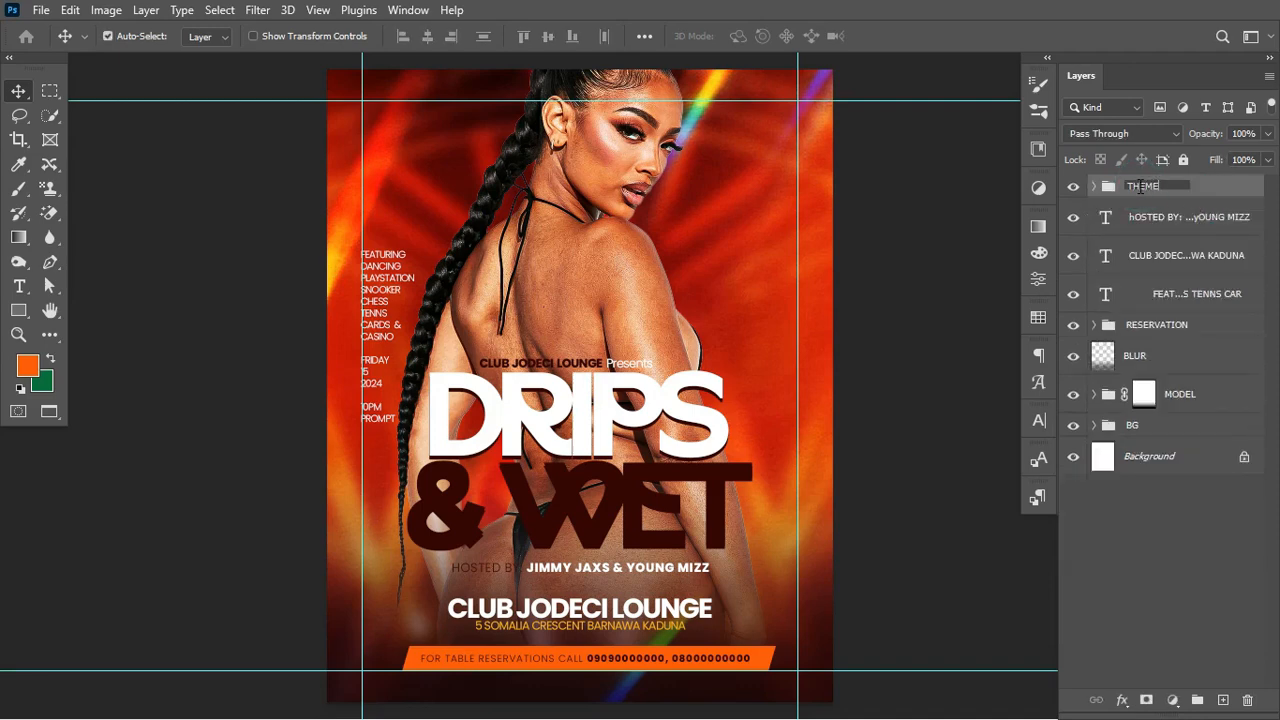
key("Return")
- Move the HOSTED BY text layer into the THEME group, keep it visible, and collapse the group
left_click(1073, 217)
left_click(1073, 217)
left_click(1073, 217)
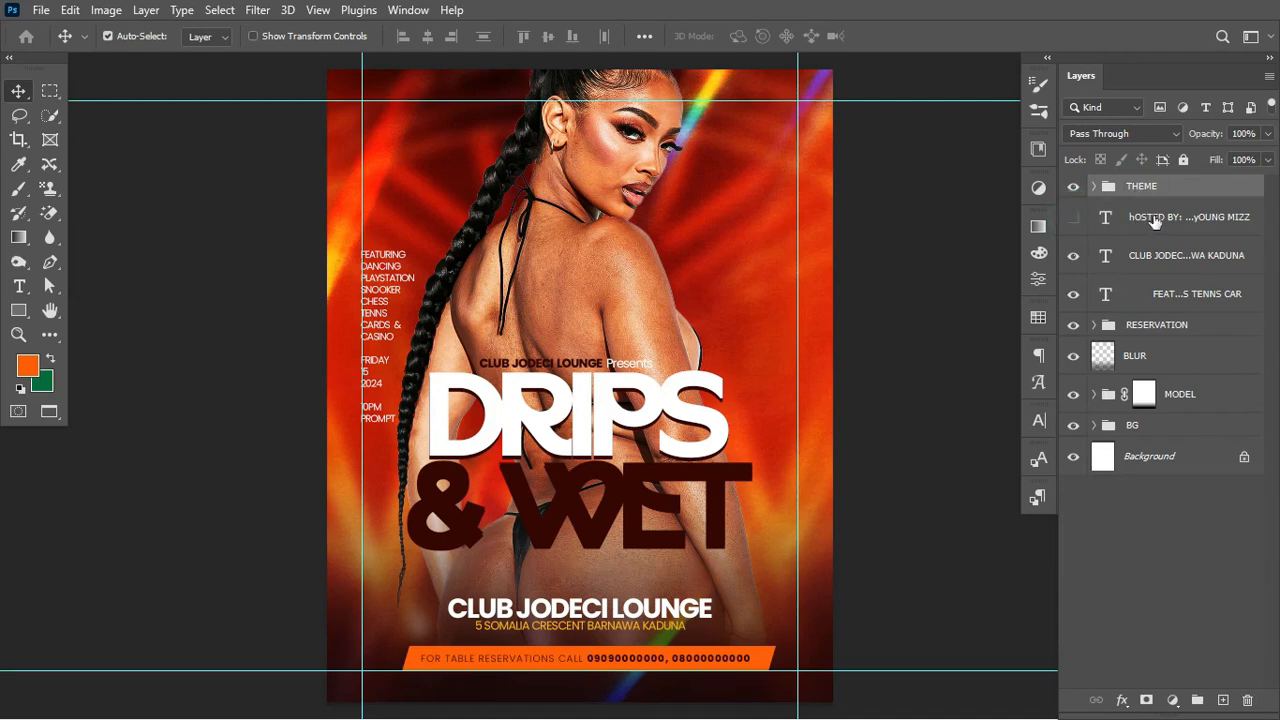
left_click_drag(1155, 222, 1140, 188)
left_click(1074, 190)
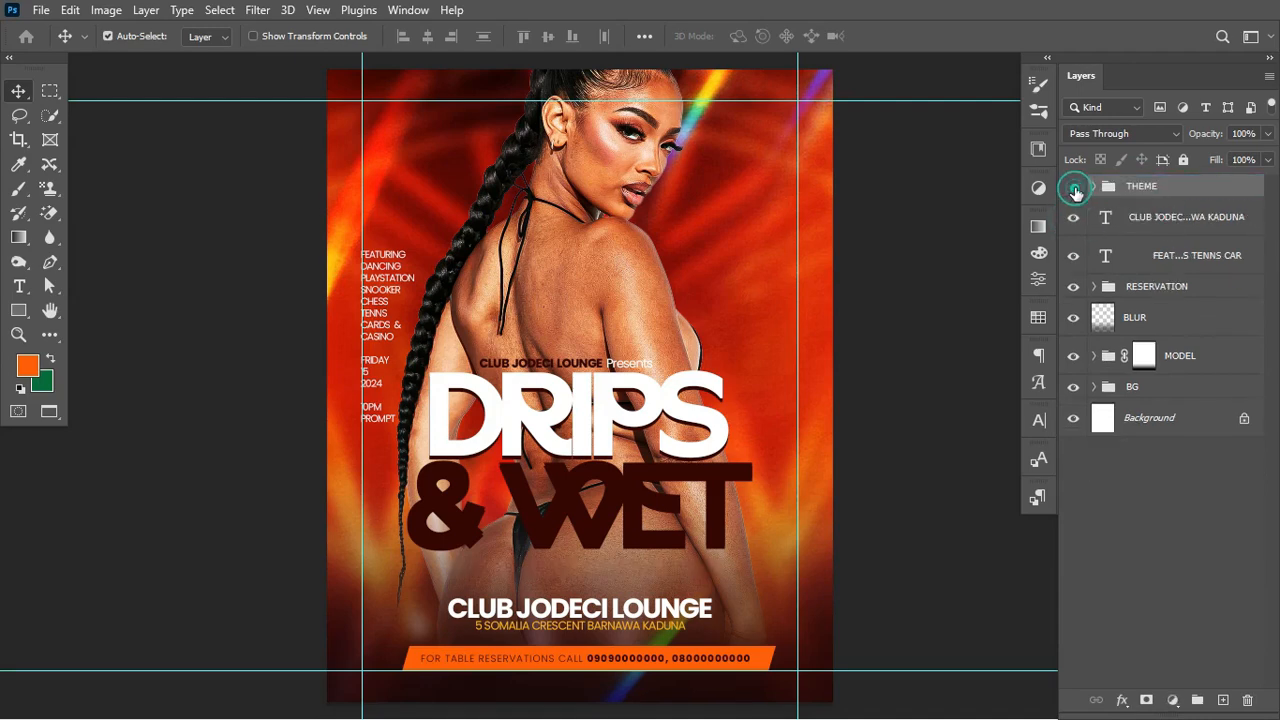
left_click(1074, 190)
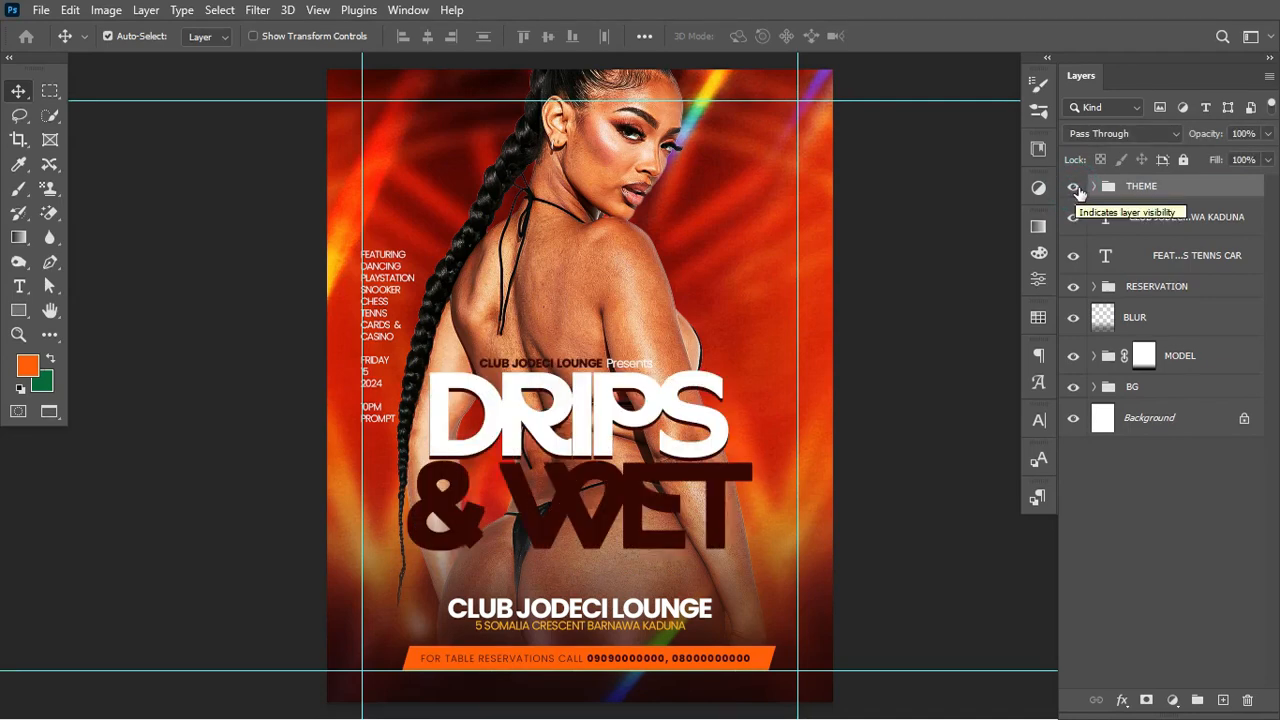
left_click(1094, 186)
left_click(1069, 228)
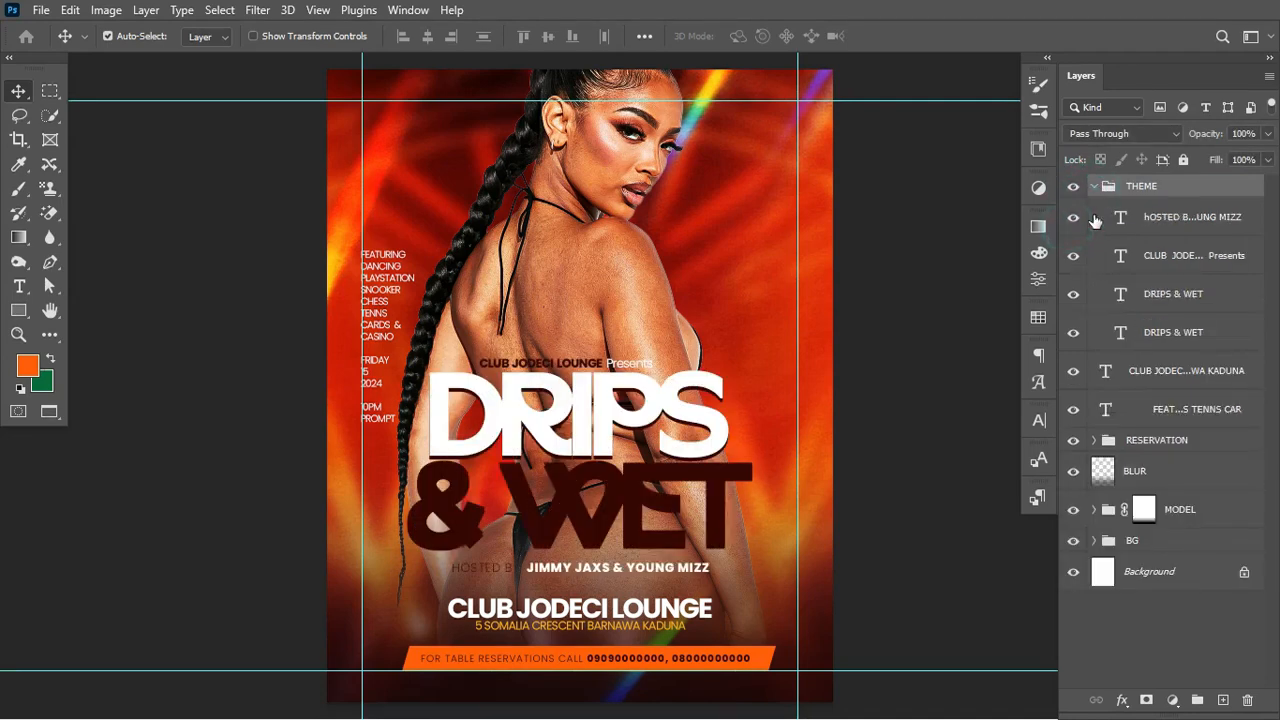
left_click(1094, 187)
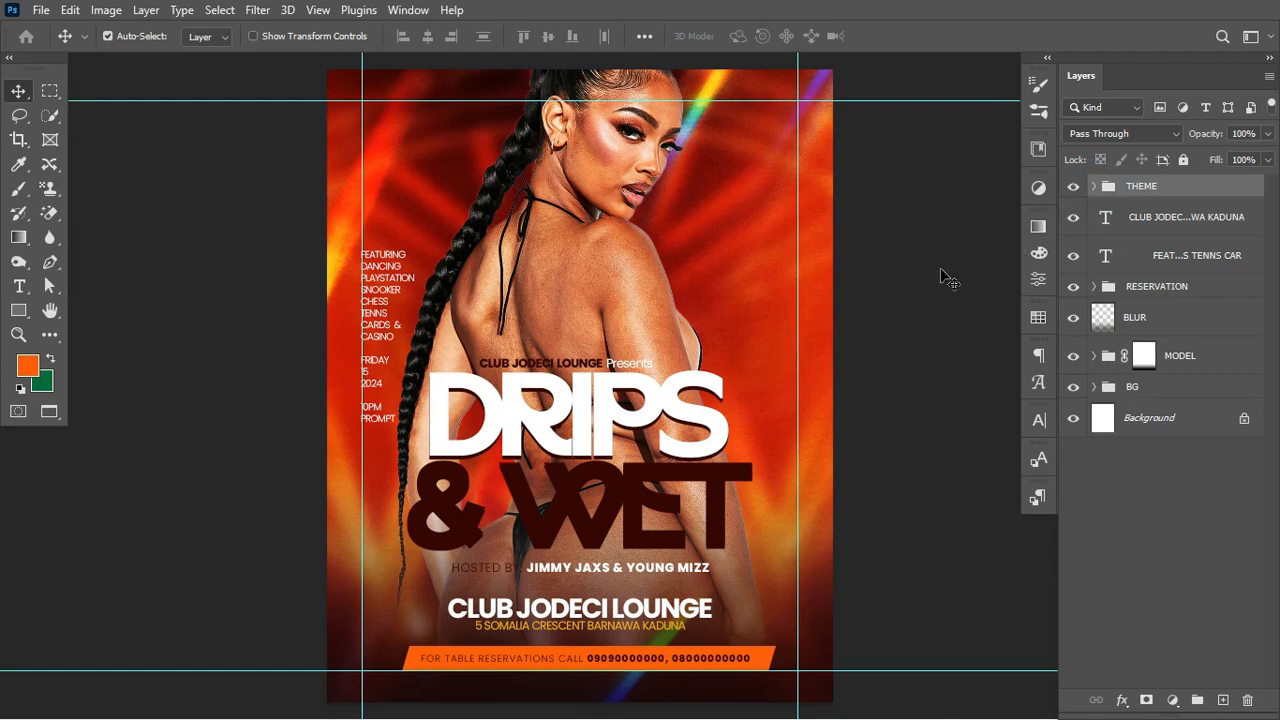
- Draw a rectangle of about 165 by 226 px beside the model's face and set its corner radii to 0 px
key("t")
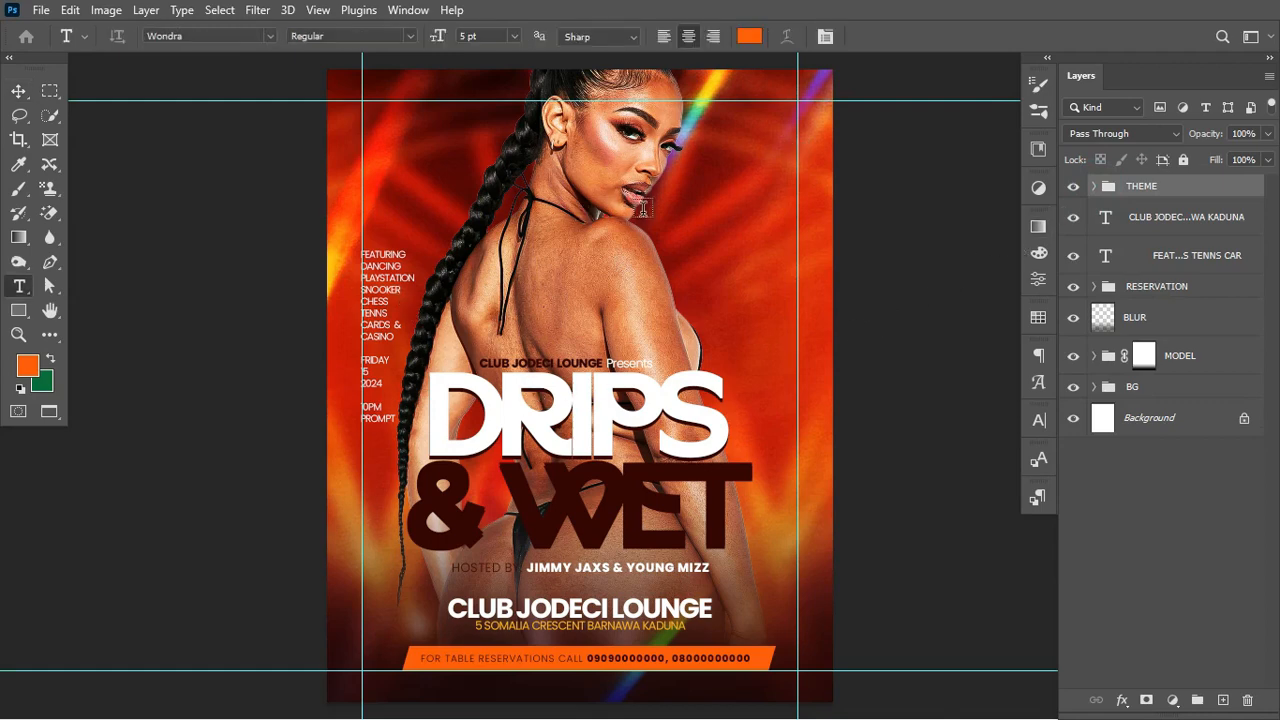
left_click(18, 310)
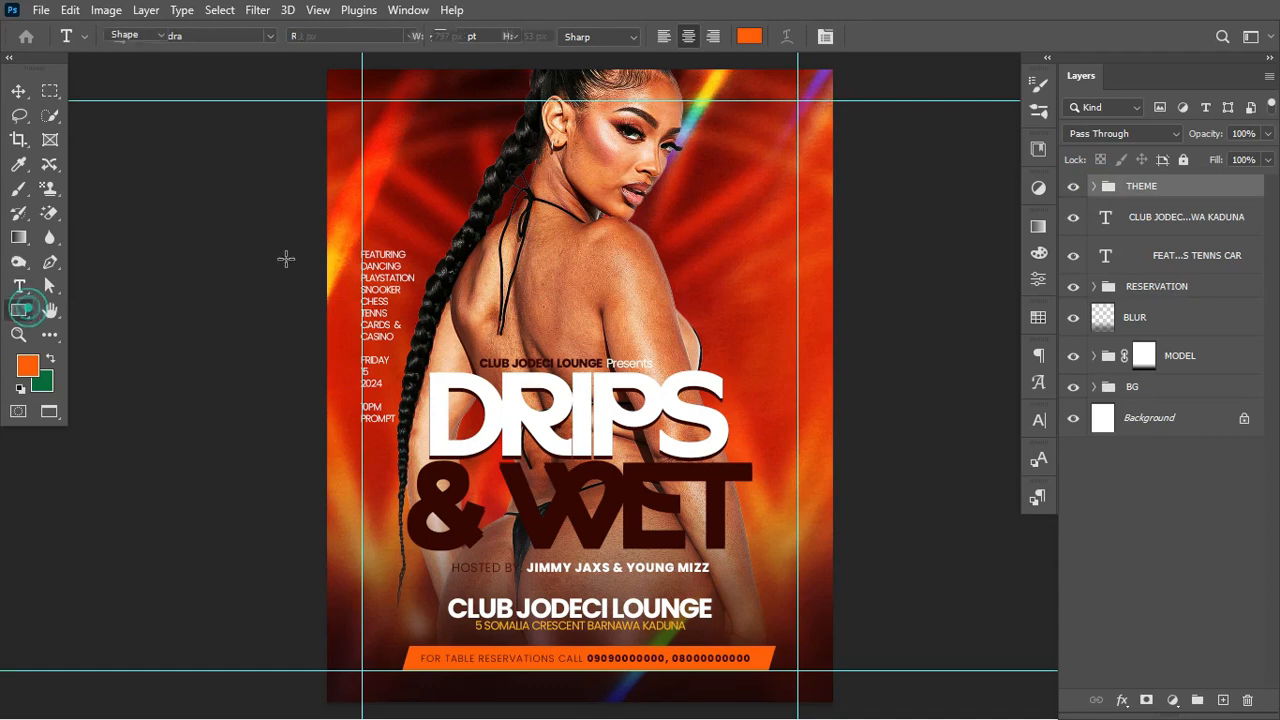
left_click_drag(704, 164, 781, 268)
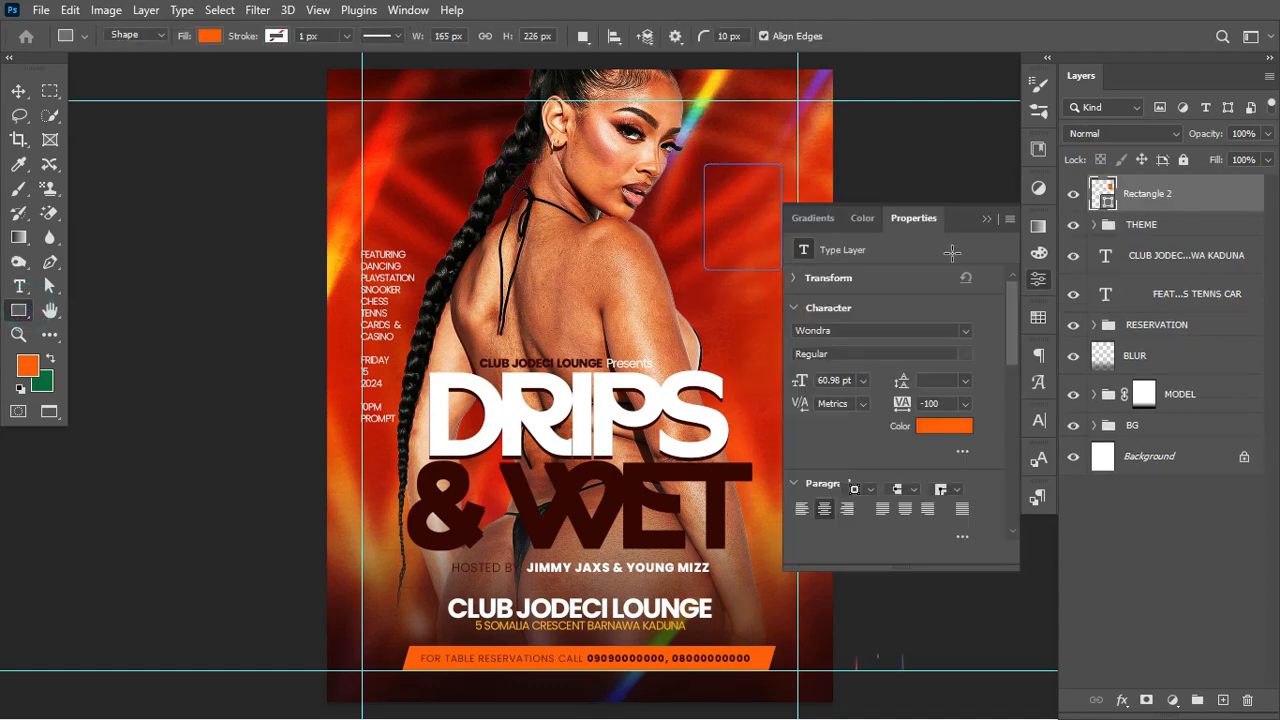
left_click_drag(828, 522, 779, 525)
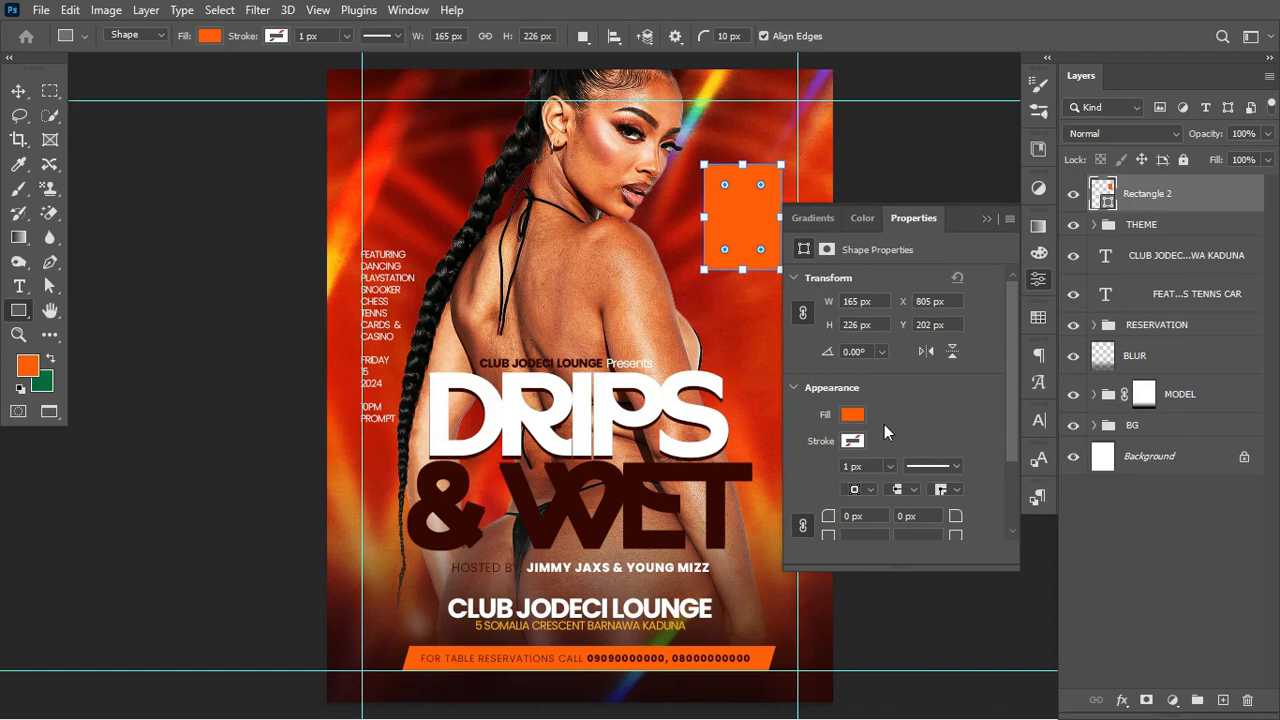
- Fill the new rectangle beside the model's face with the most recently used dark brown
left_click(852, 415)
left_click(806, 463)
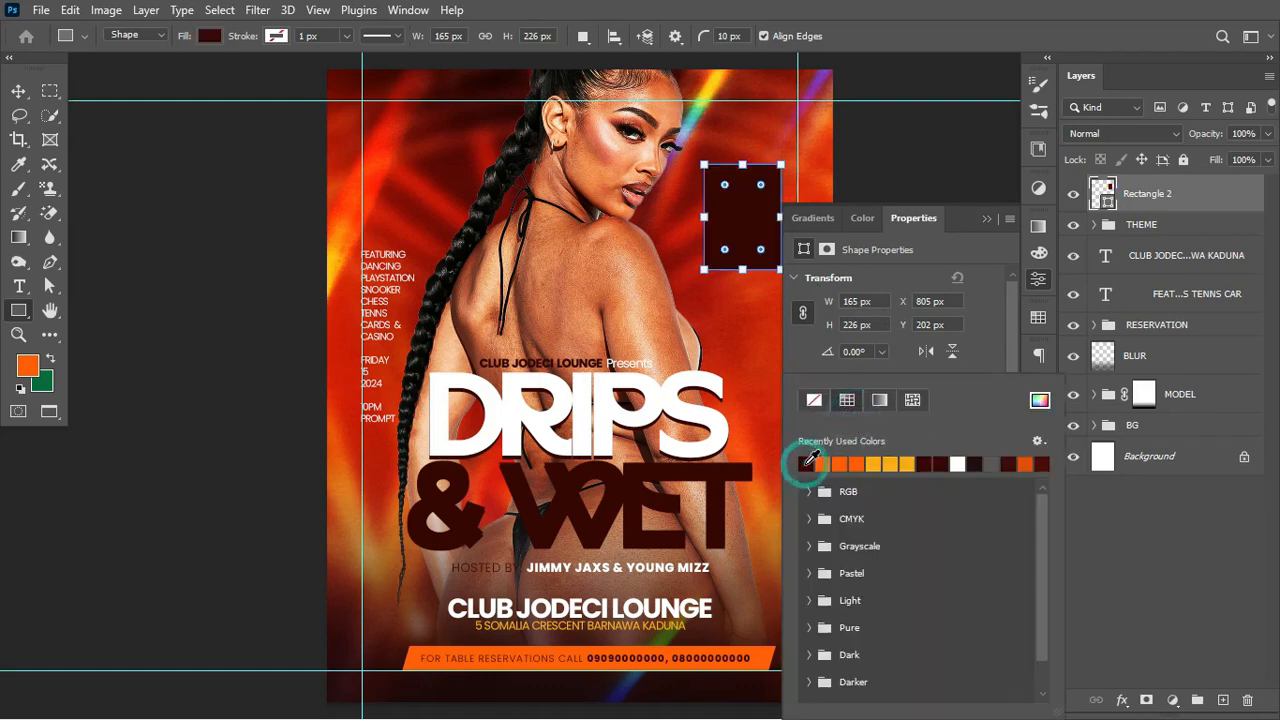
left_click(986, 219)
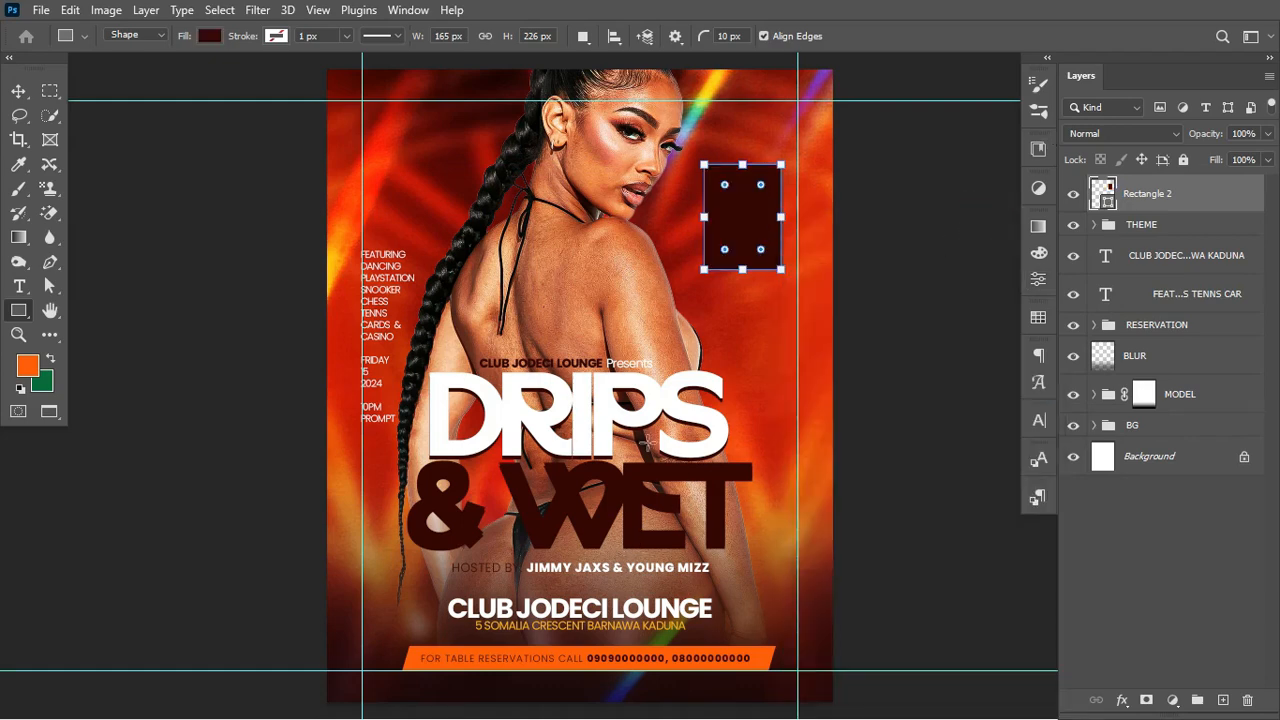
left_click(18, 91)
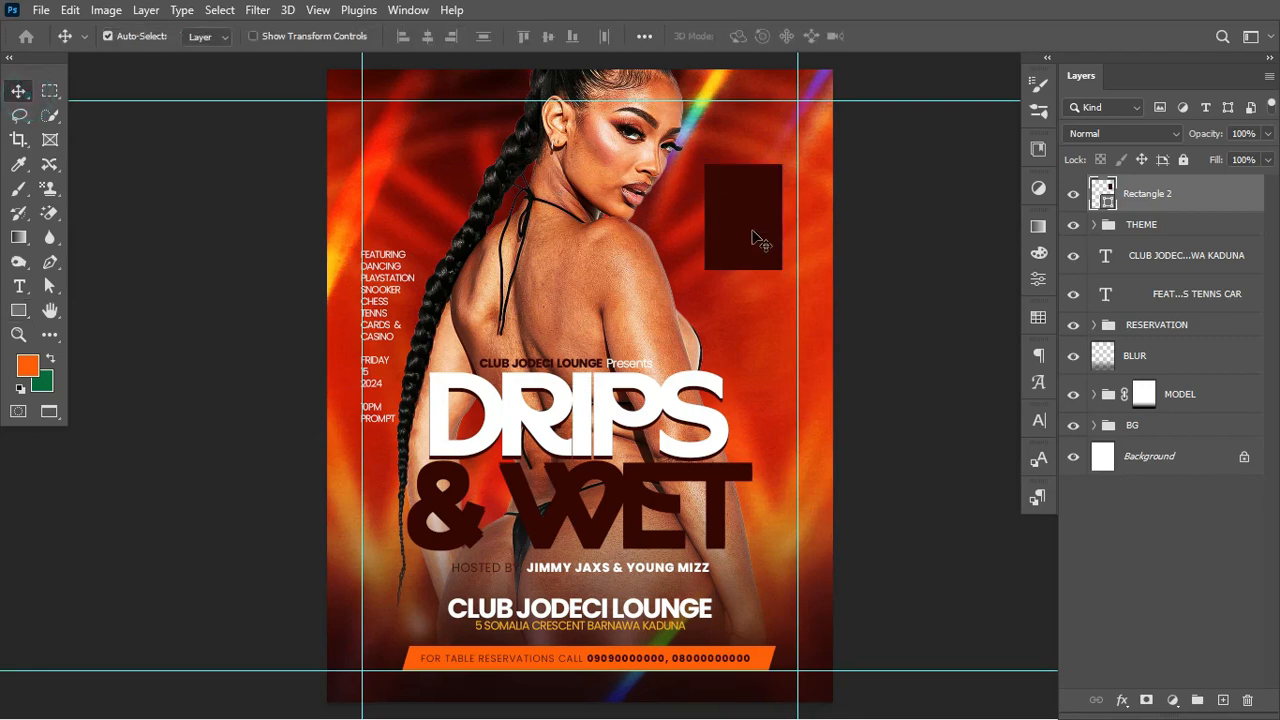
- Split FRIDAY, 15 and 2024 out of the featuring text into separate text layers below the dark brown rectangle
key("t")
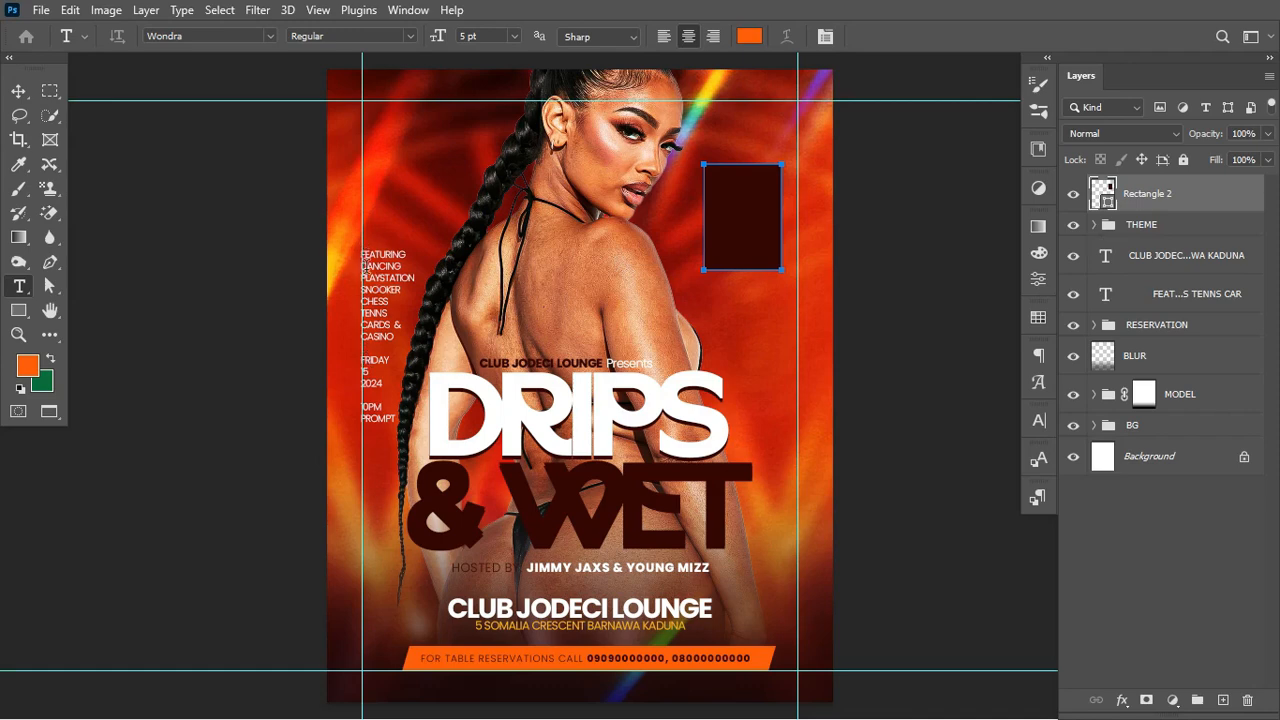
left_click(364, 358)
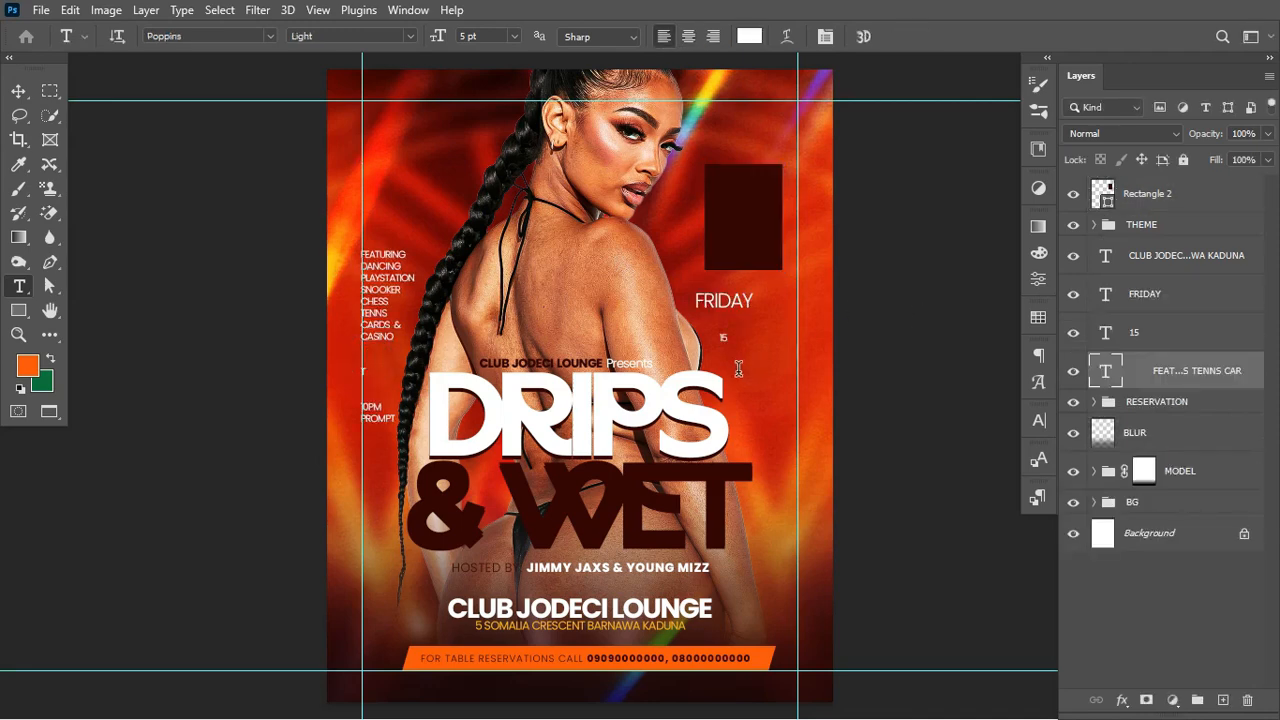
left_click(738, 369)
type("2024")
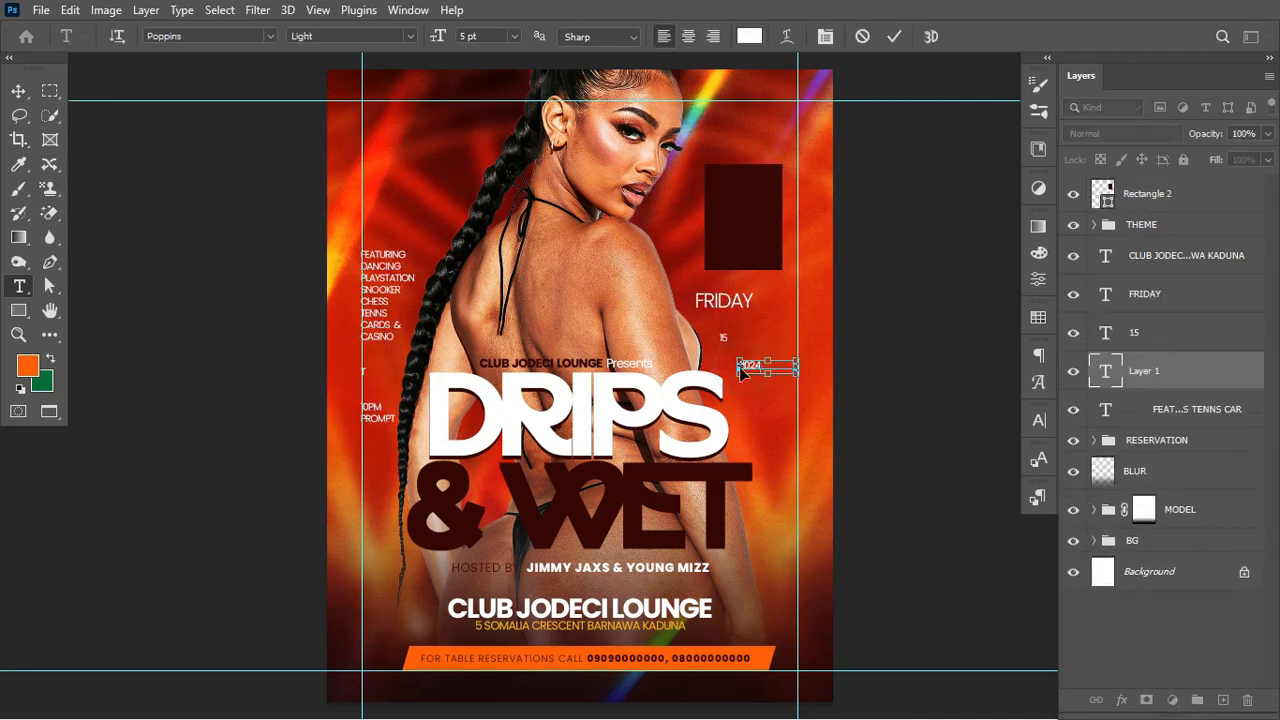
left_click(1172, 300, "shift")
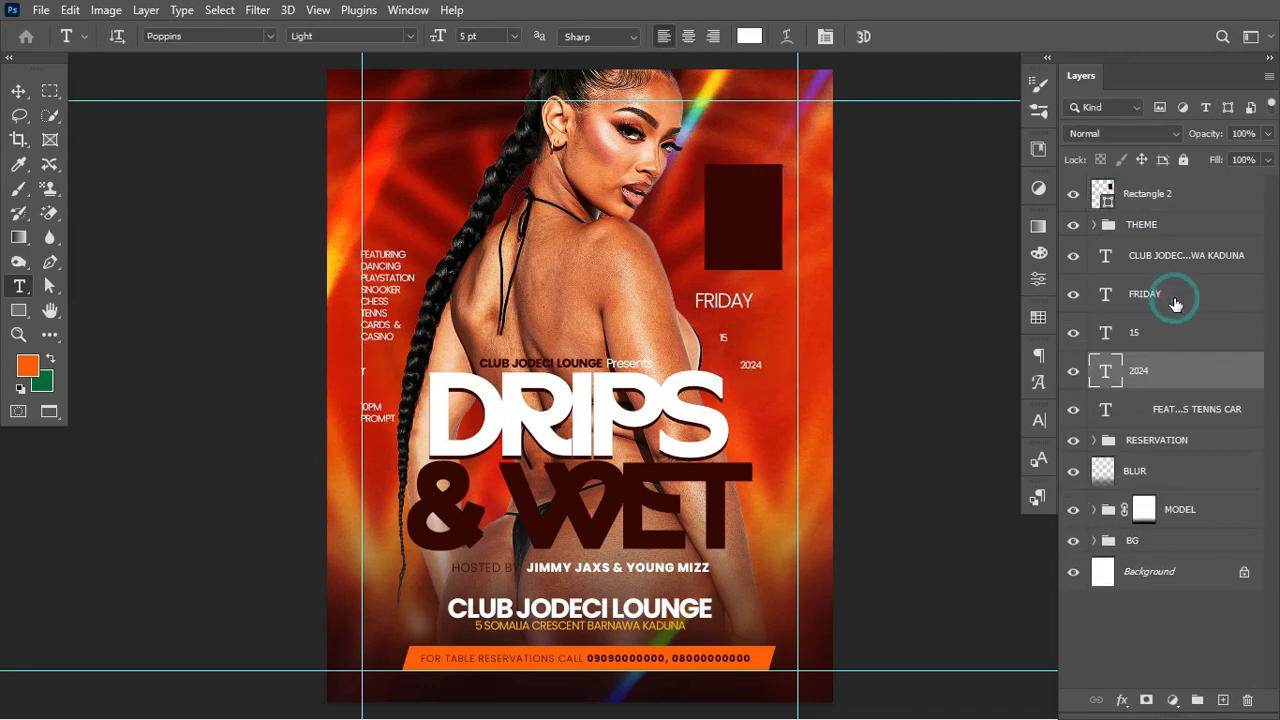
- Set the font weight of the FRIDAY, 15 and 2024 text layers to ExtraBold
left_click(1040, 424)
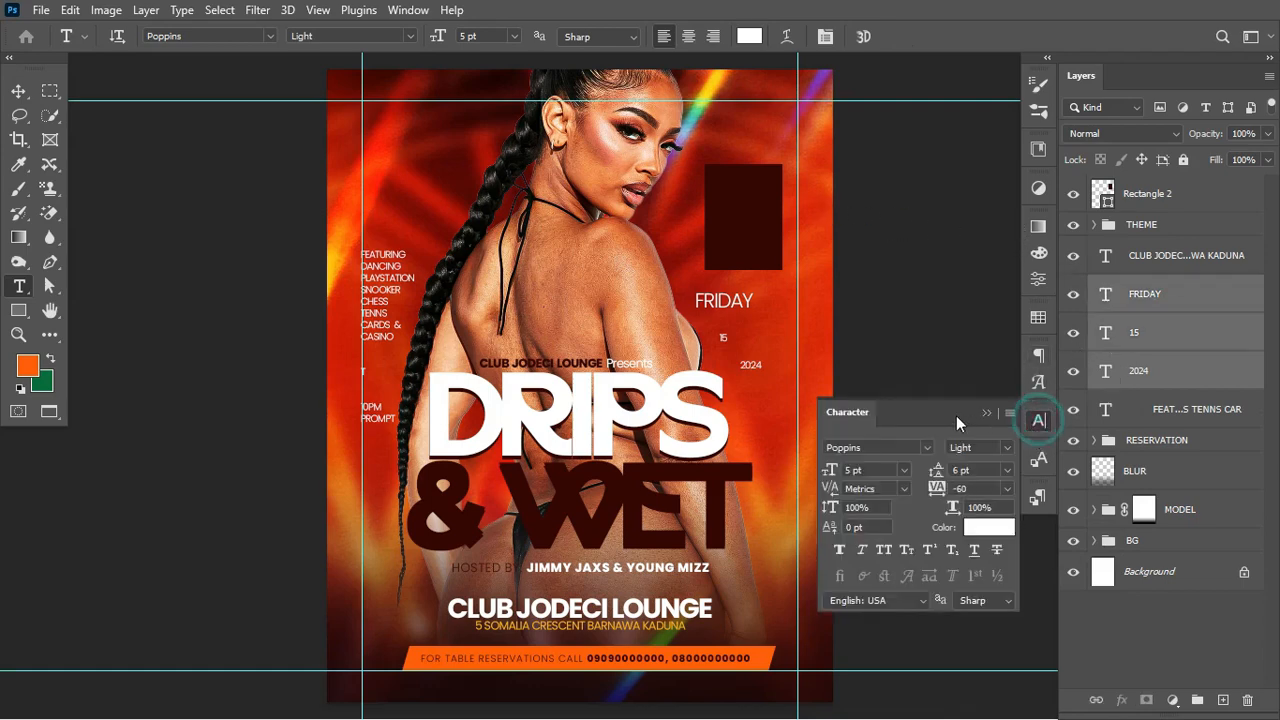
left_click(1006, 449)
left_click(985, 665)
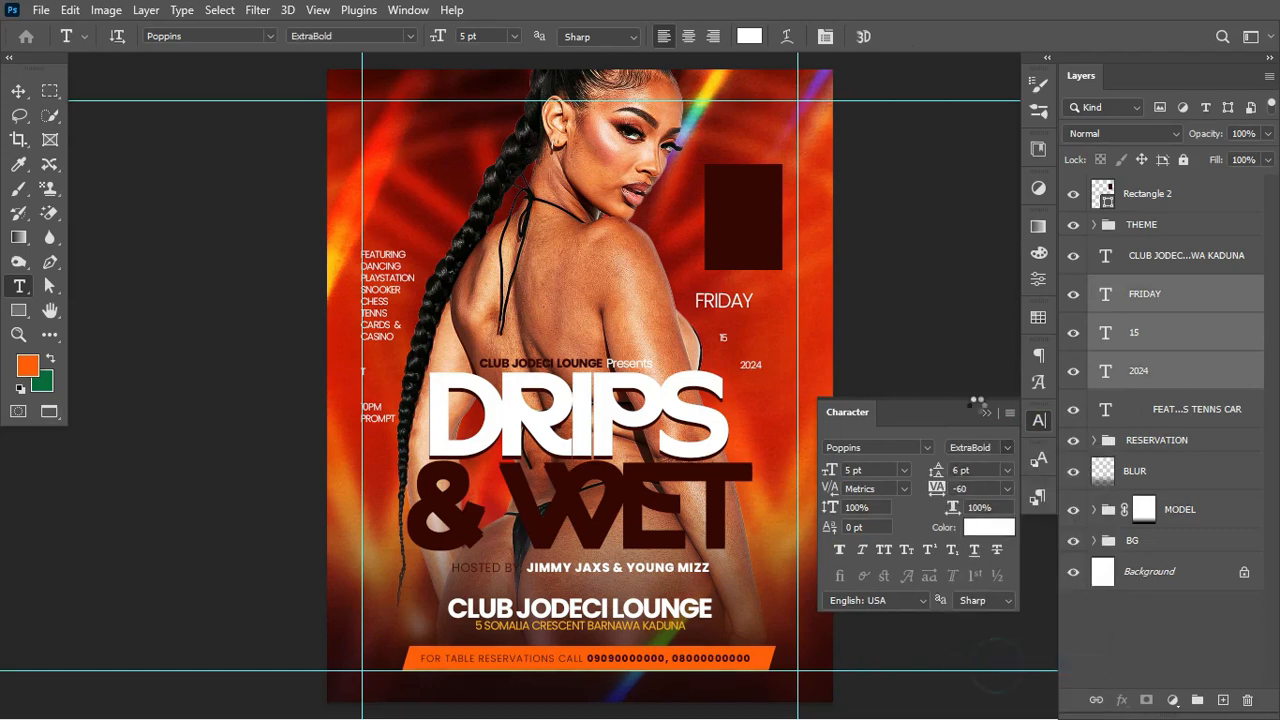
left_click(986, 413)
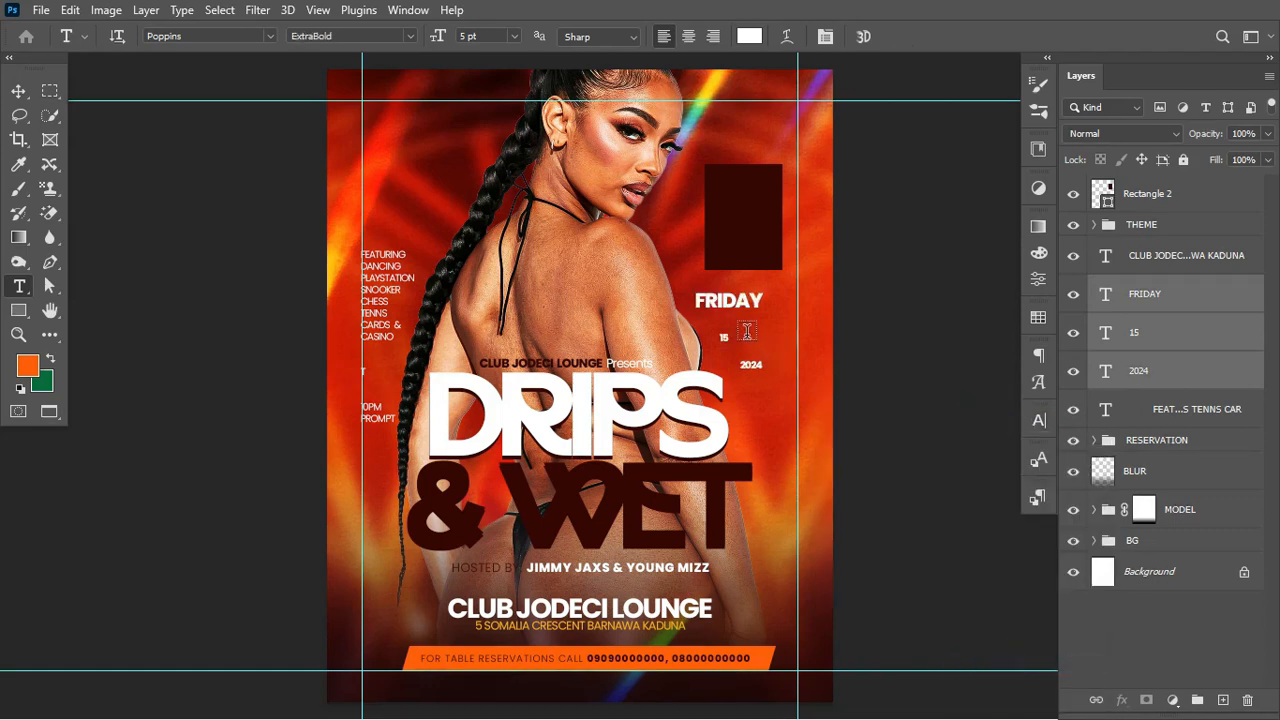
- Move FRIDAY up onto the dark brown rectangle and bring the FRIDAY, 15 and 2024 layers above Rectangle 2
left_click(20, 92)
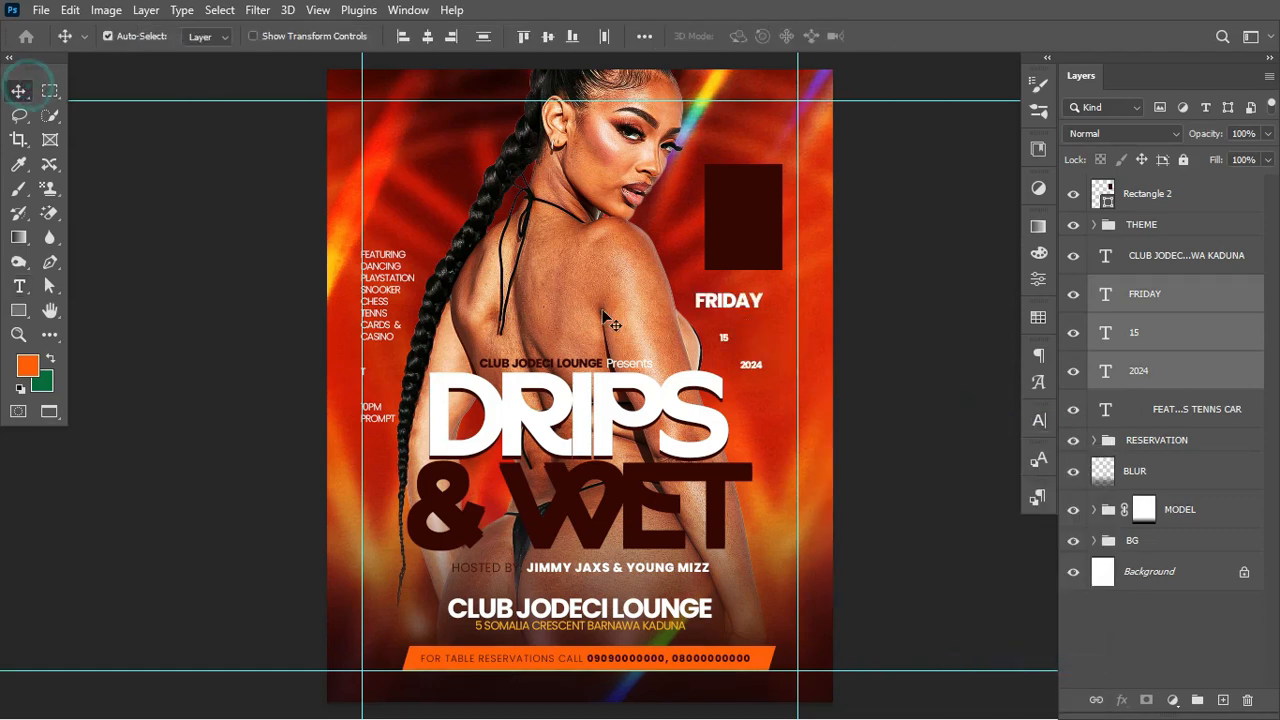
left_click(752, 338)
left_click_drag(745, 312, 775, 184)
left_click(1146, 368, "shift")
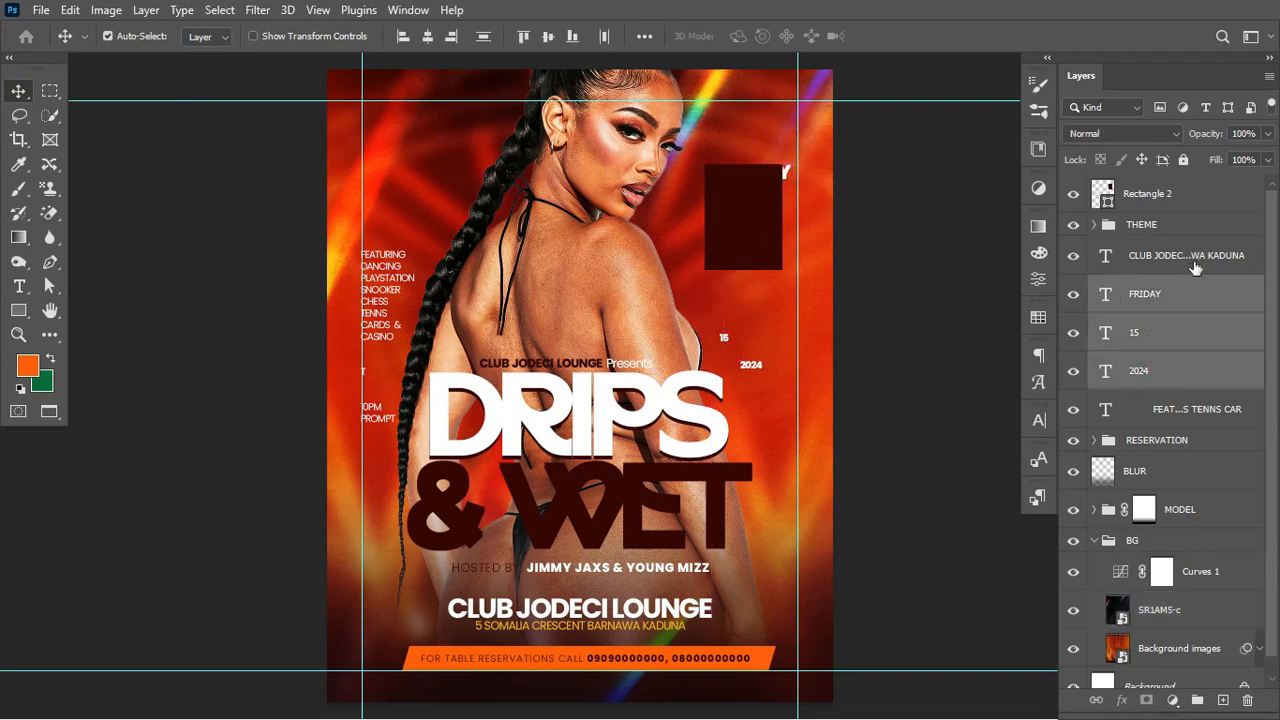
left_click_drag(1183, 280, 1186, 188)
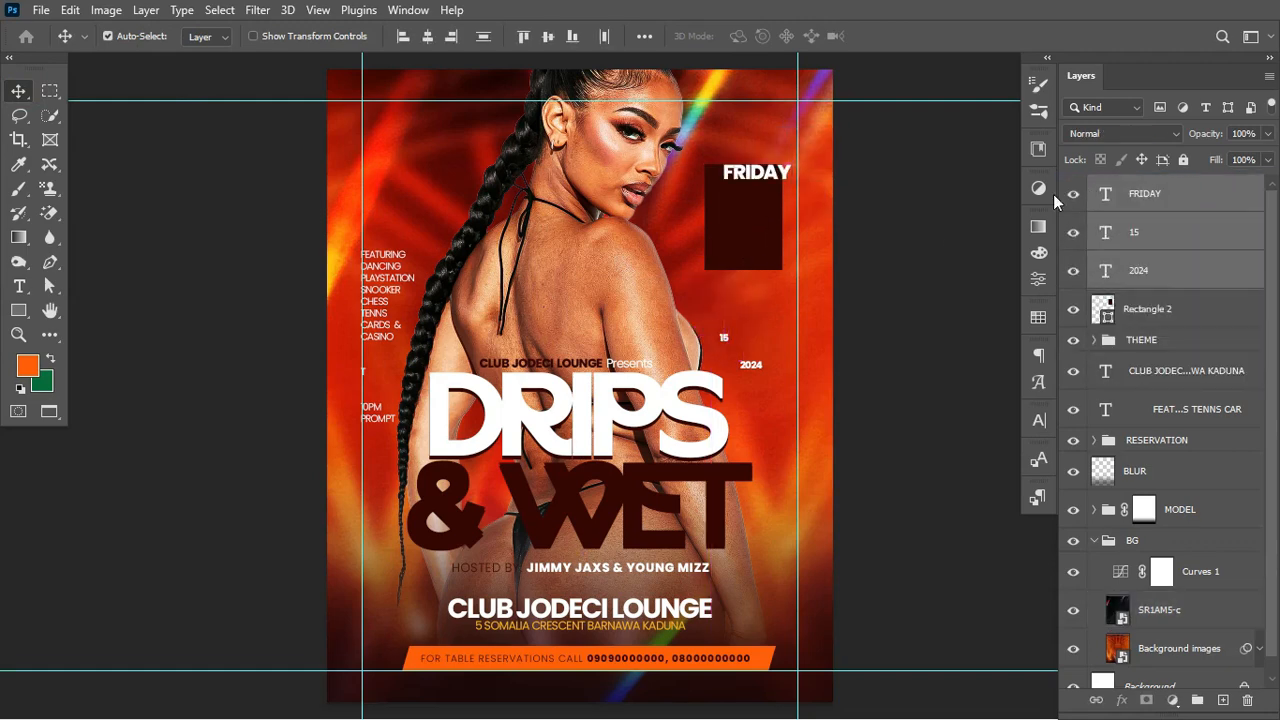
- Transform the FRIDAY text so it fits within the upper edge of the dark brown rectangle
left_click(1199, 195)
key("ctrl+t")
mouse_move(790, 193)
left_mouse_down()
mouse_move(787, 213)
mouse_move(780, 194)
left_mouse_up()
key("Return")
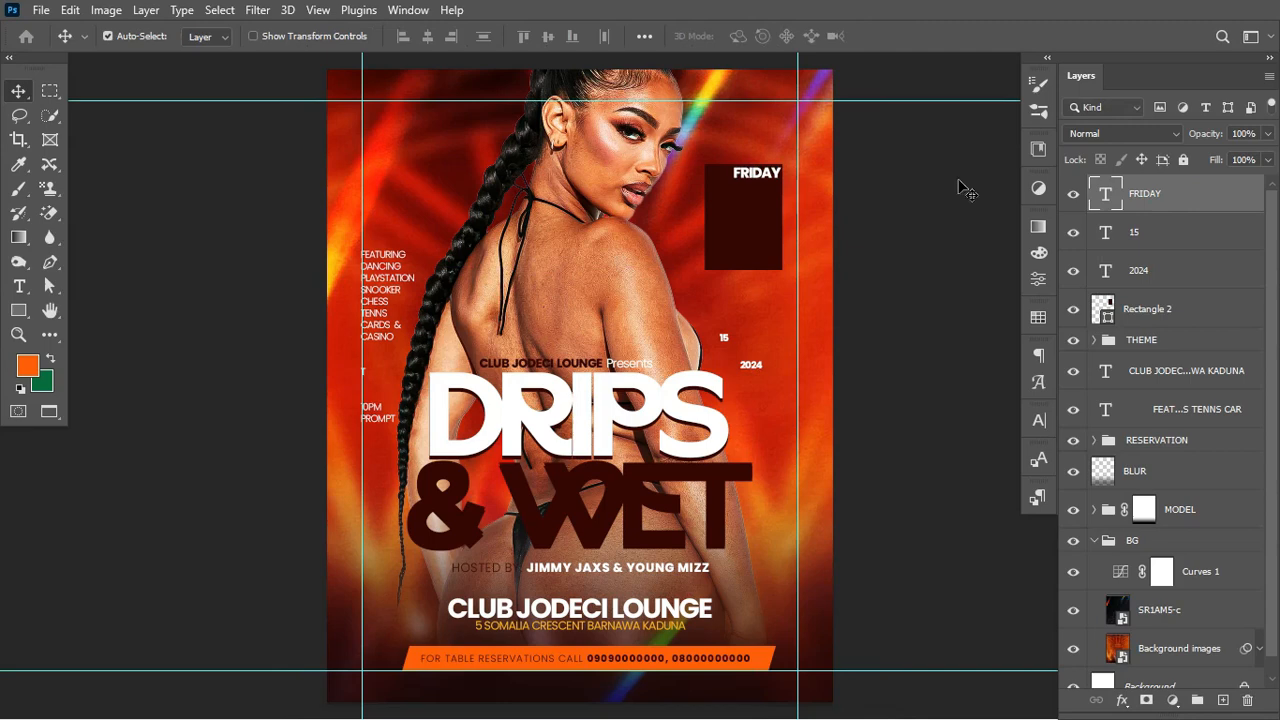
- Enlarge the 15 text to about 690% and place it below FRIDAY in the dark brown rectangle
left_click(1150, 233)
key("ctrl+t")
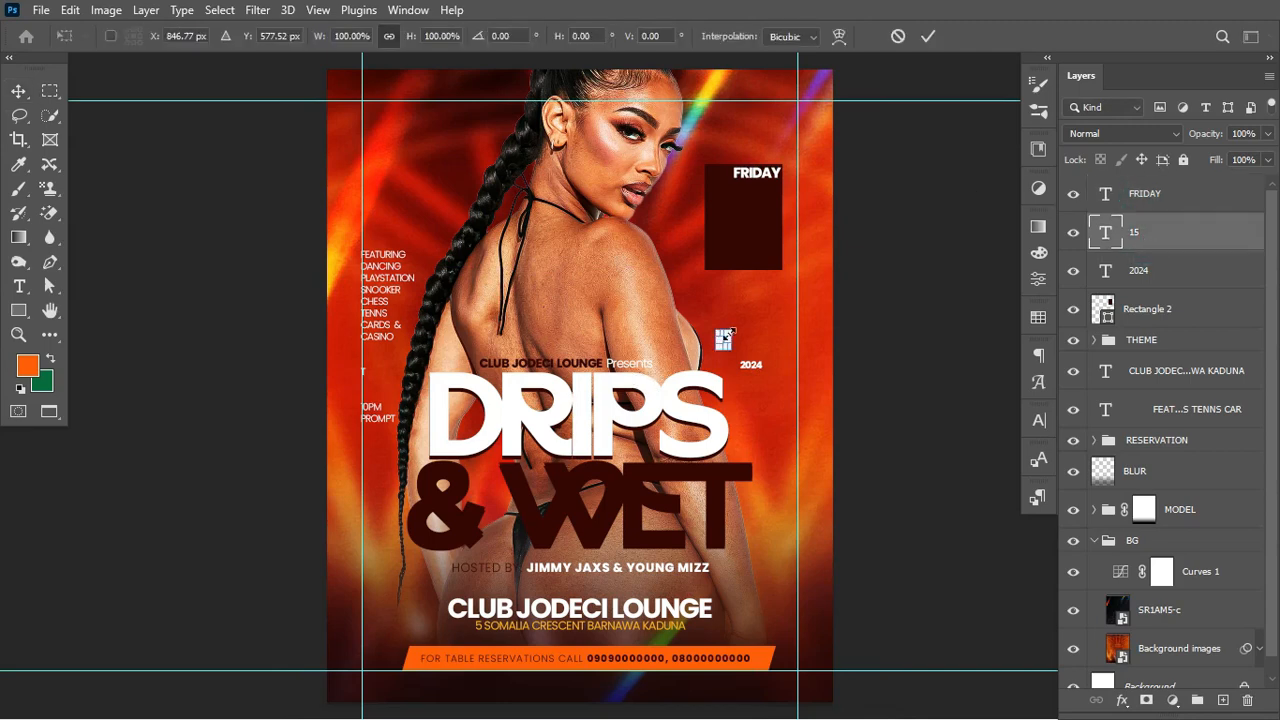
left_click_drag(724, 338, 757, 232)
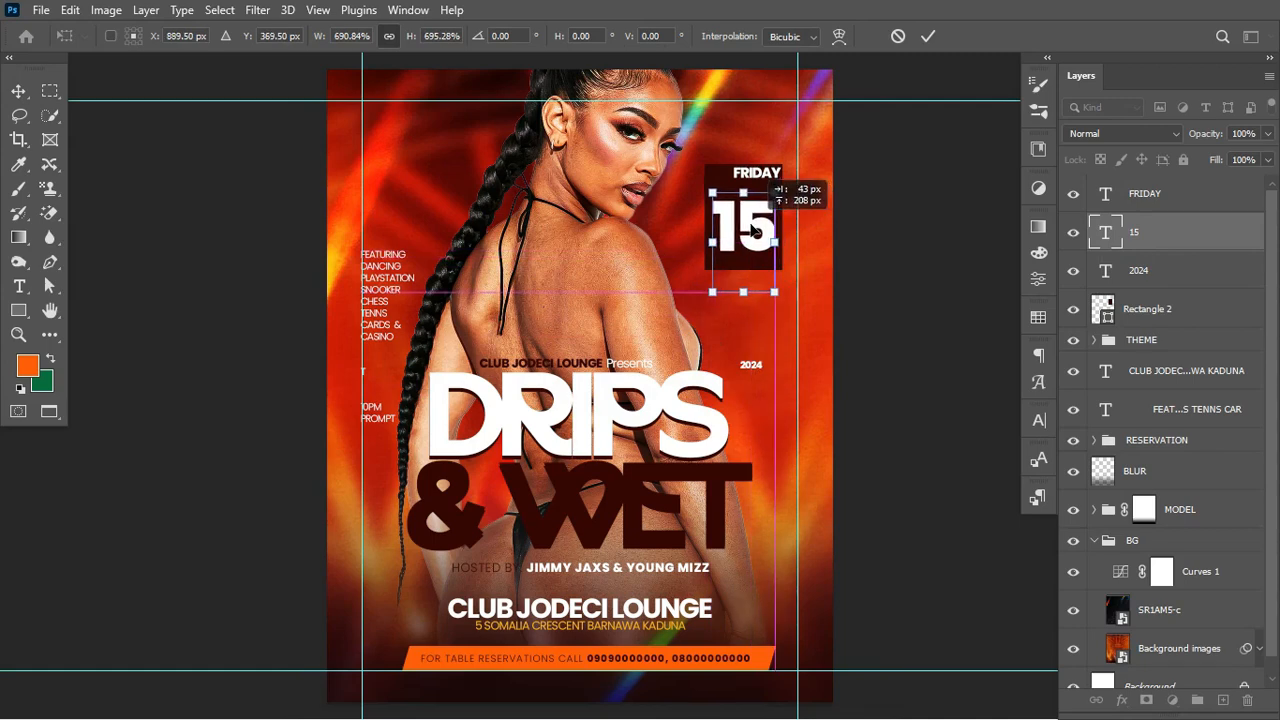
key("Return")
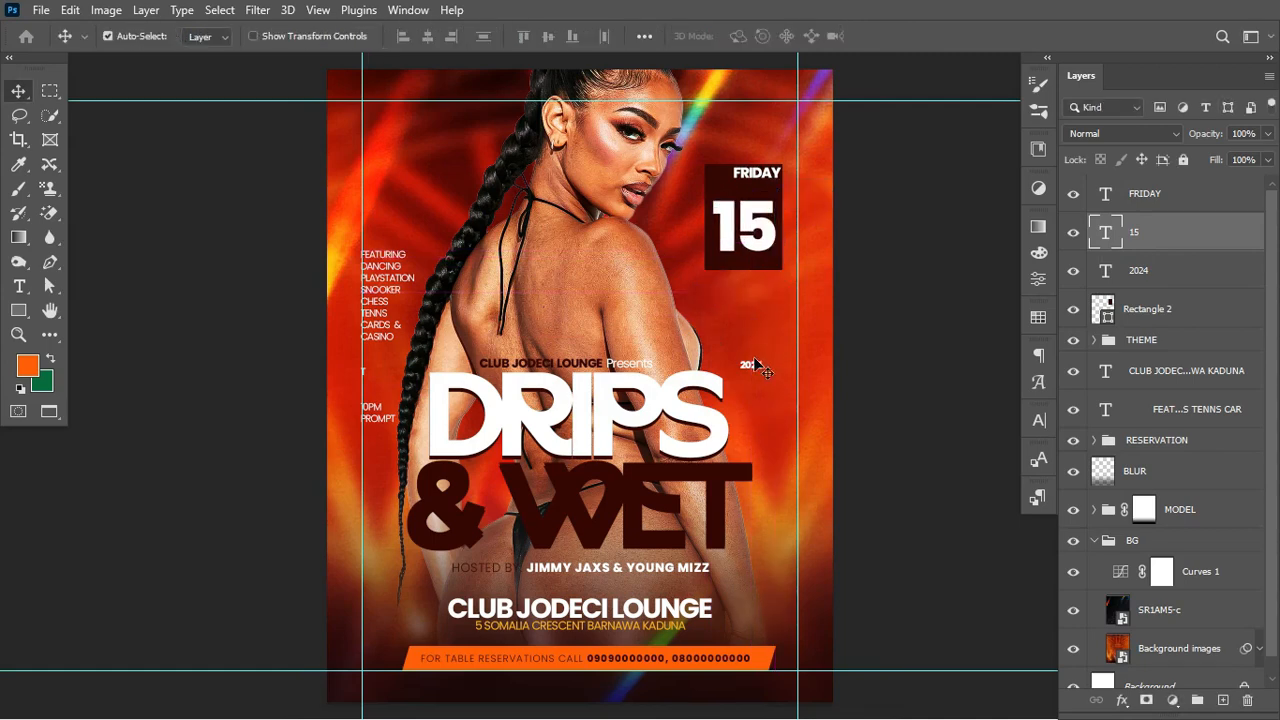
- Move 2024 beneath 15 and enlarge it, and lower FRIDAY to sit just above 15
left_click_drag(757, 370, 762, 268)
key("ctrl+t")
key("Return")
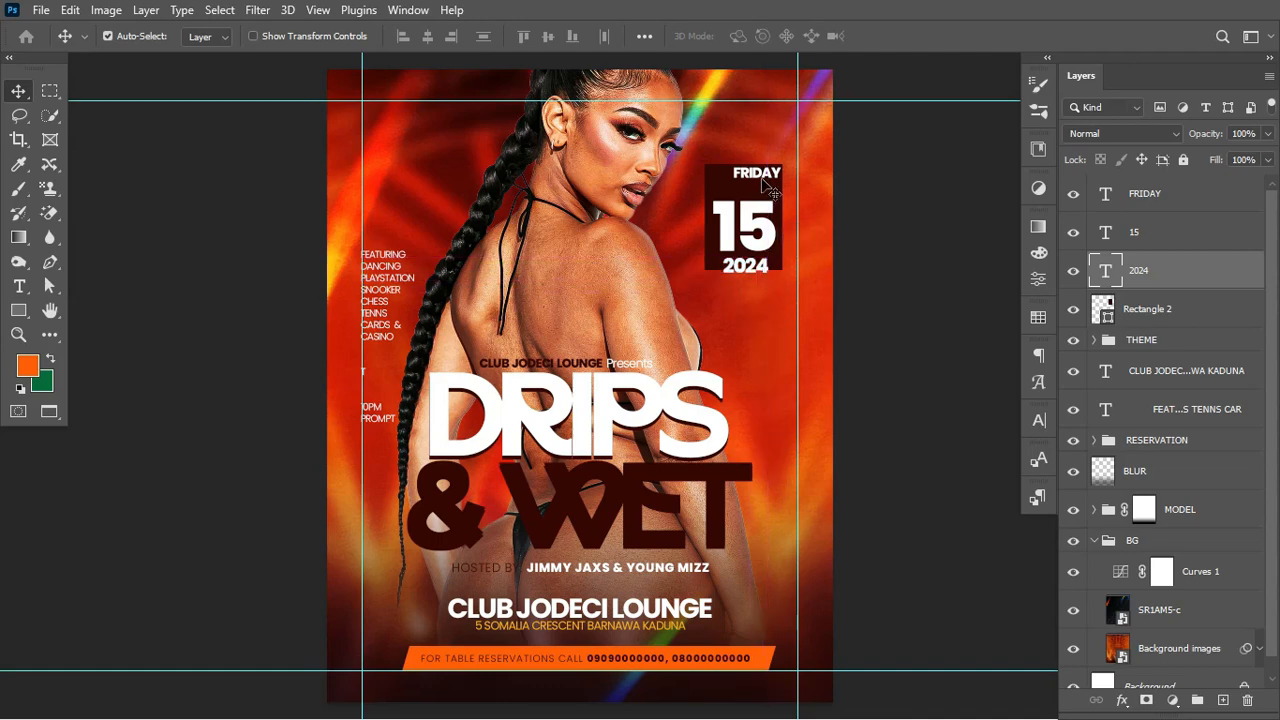
left_click_drag(760, 174, 751, 191)
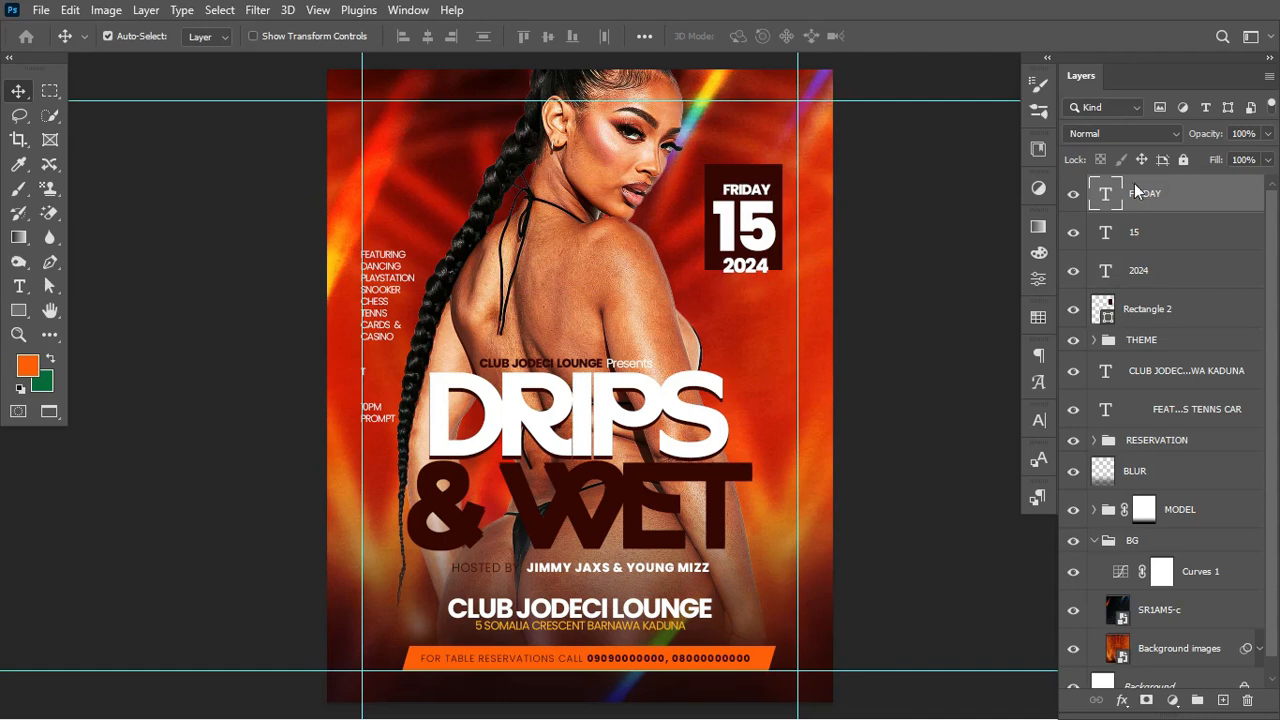
- Group the FRIDAY, 15 and 2024 layers and centre the group horizontally and vertically within the dark brown rectangle
left_click(1144, 271, "shift")
key("ctrl+g")
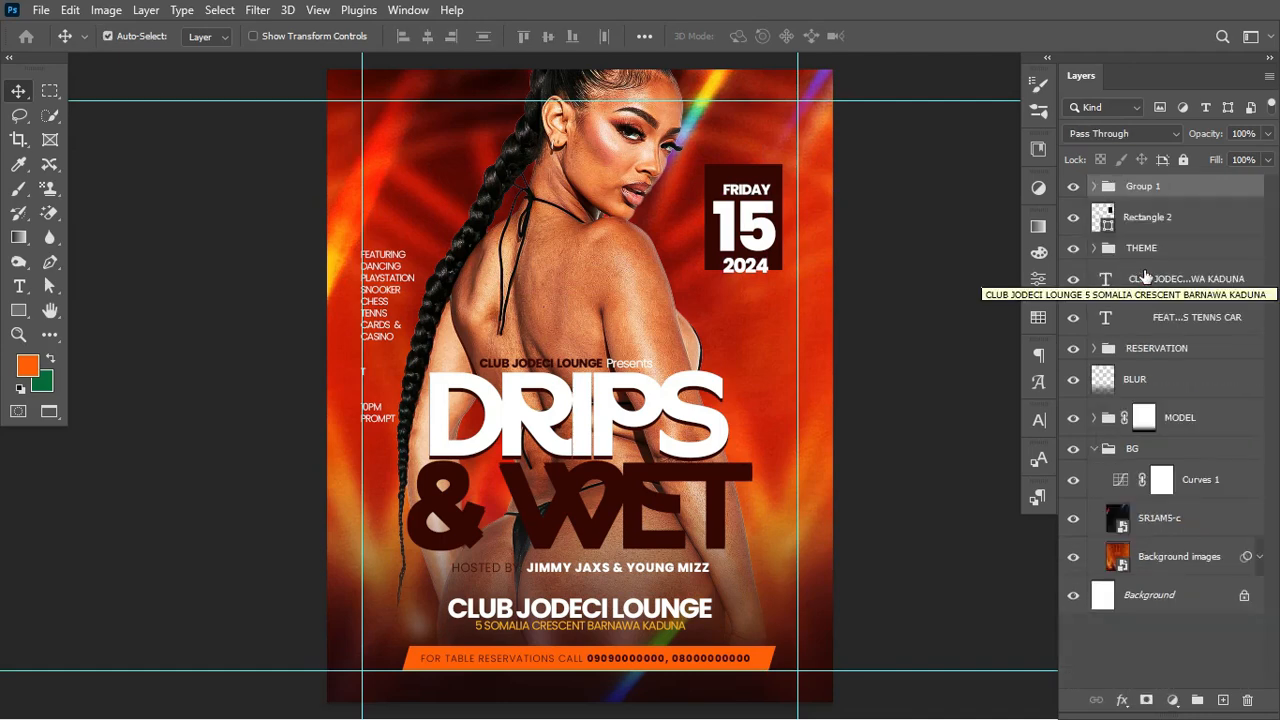
left_click(1106, 232, "ctrl")
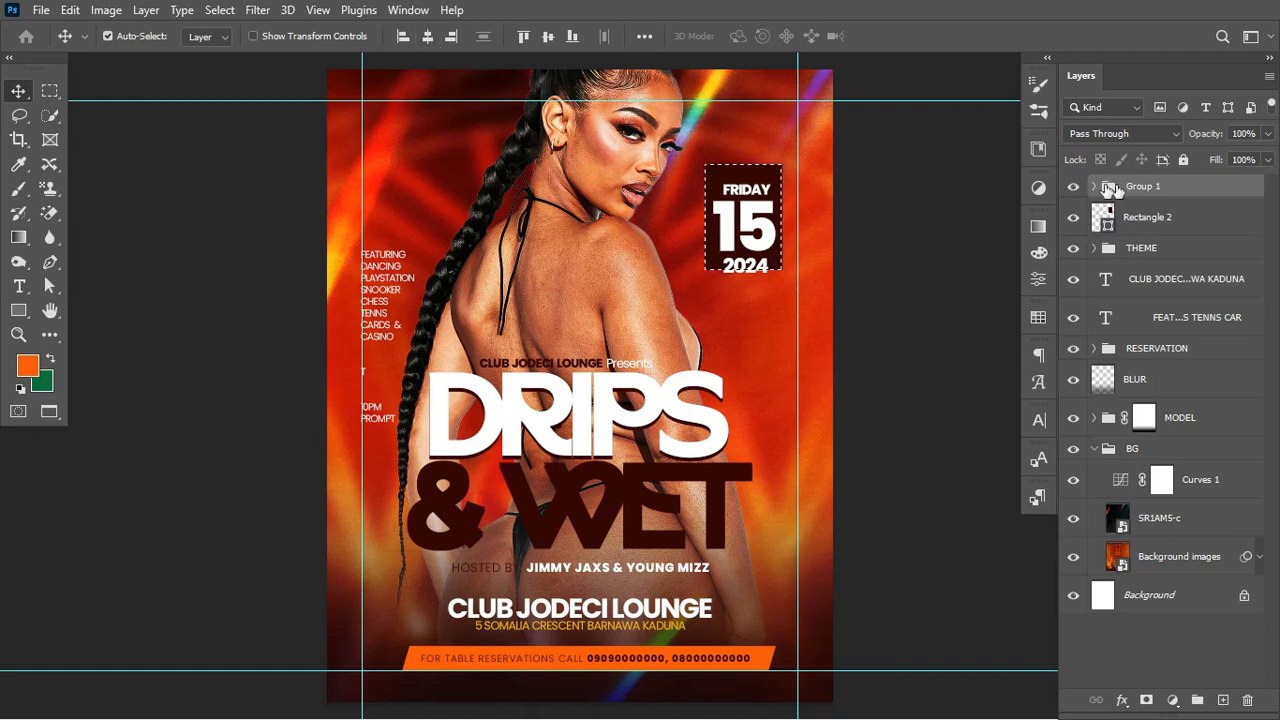
left_click(1073, 187)
left_click(1073, 187)
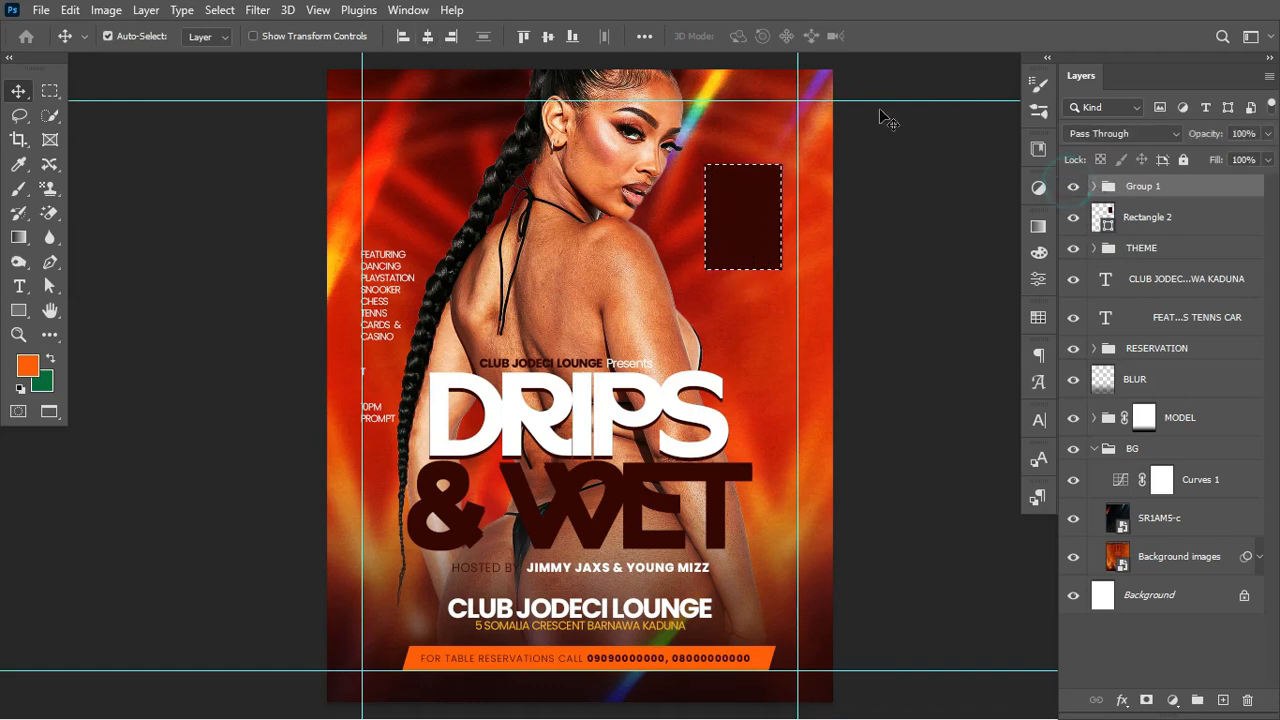
left_click(429, 42)
left_click(549, 38)
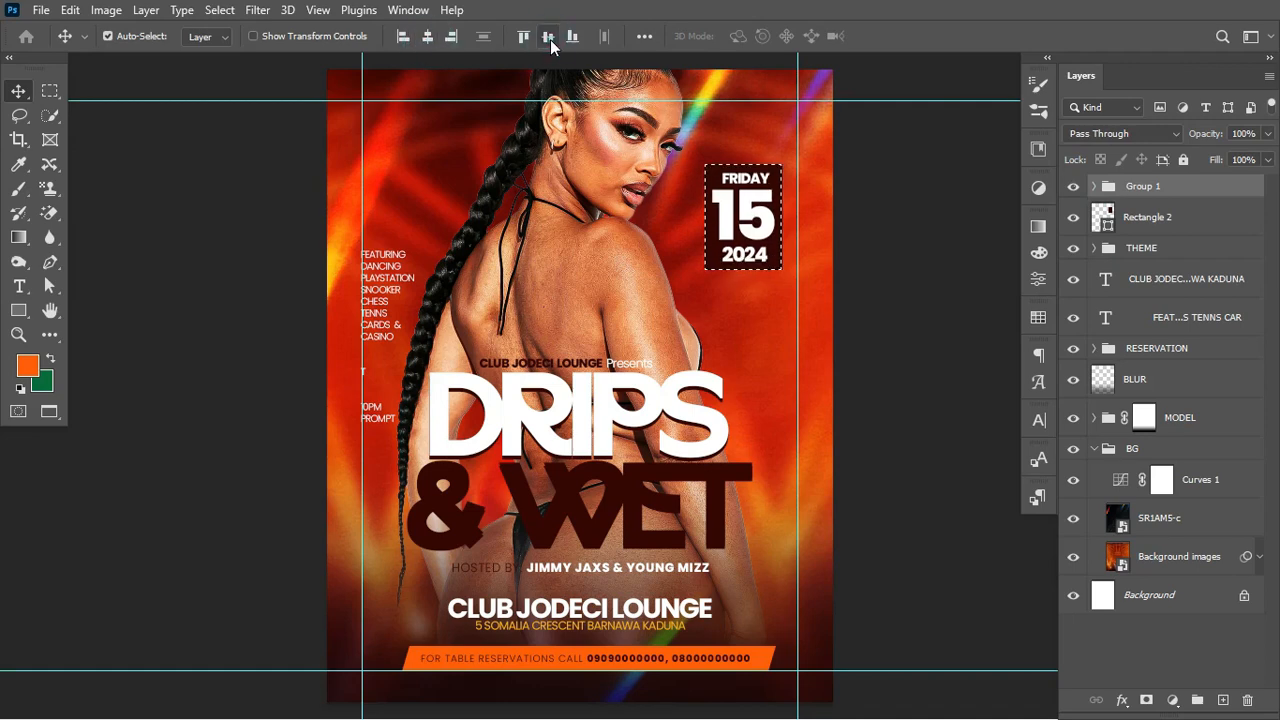
key("ctrl+d")
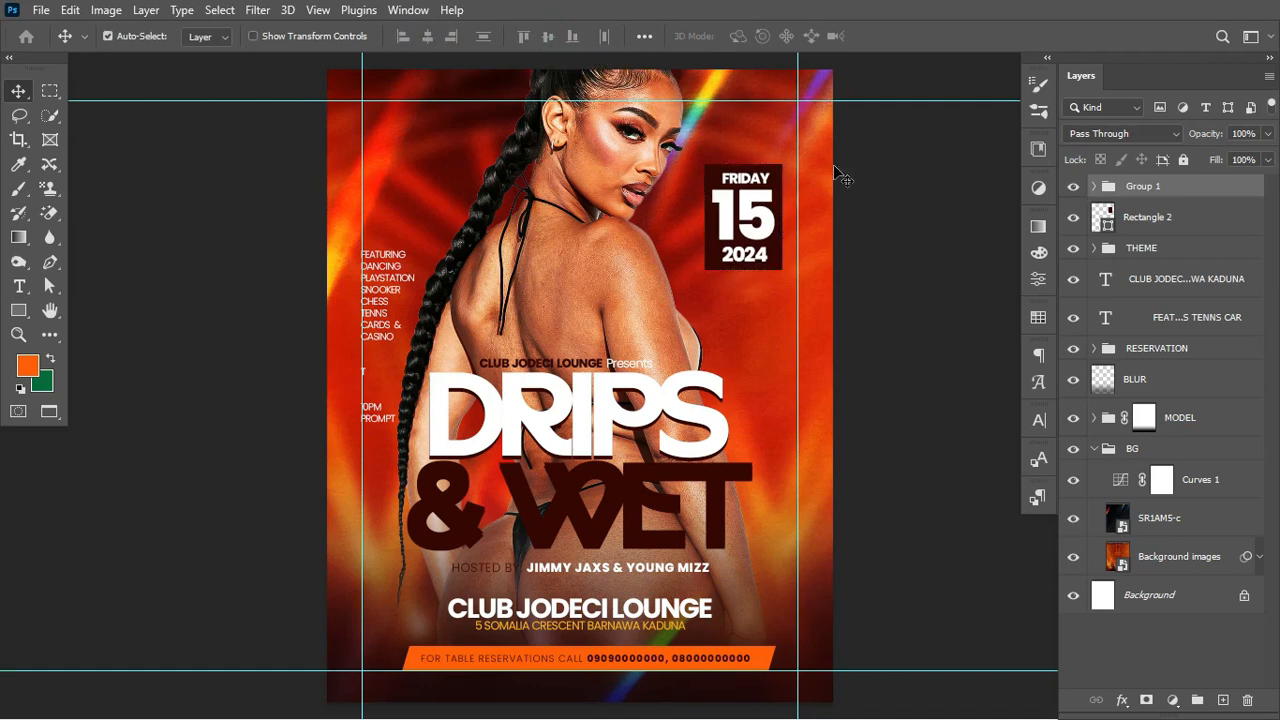
- Enlarge FRIDAY to about 126% and widen its letter spacing to match the width of 15
left_click(757, 187)
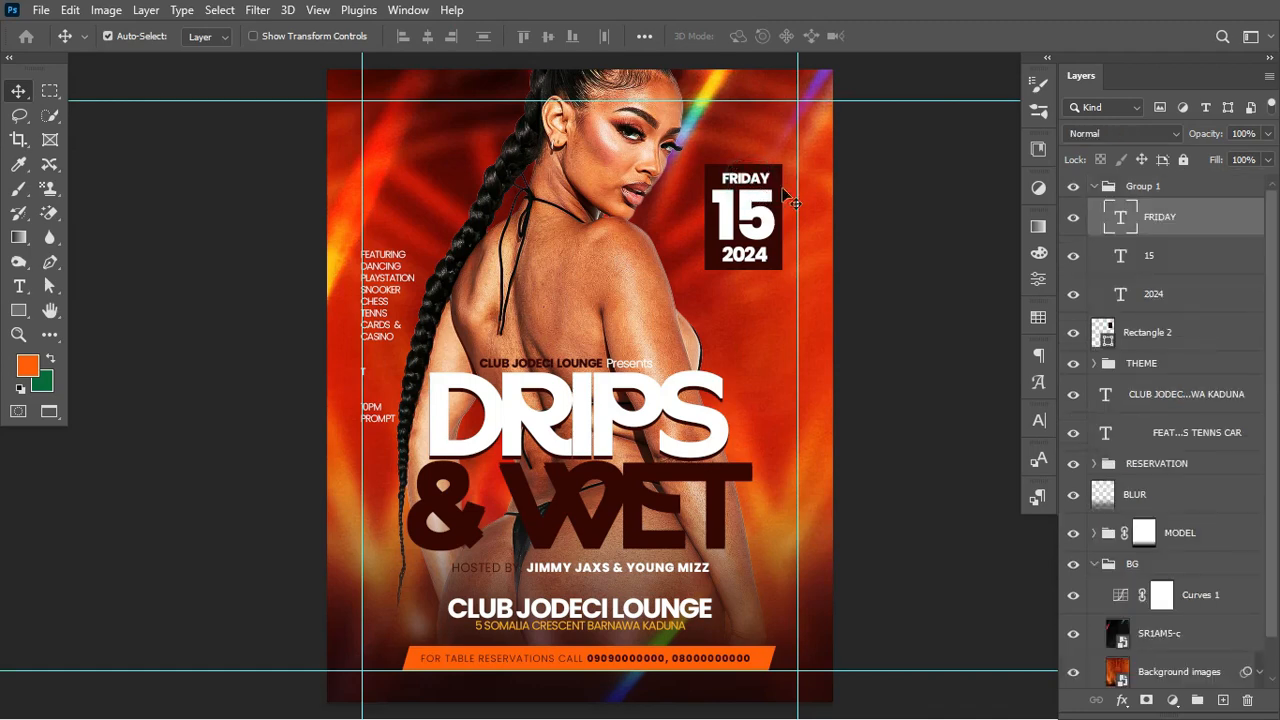
left_click(1038, 433)
left_click(1035, 421)
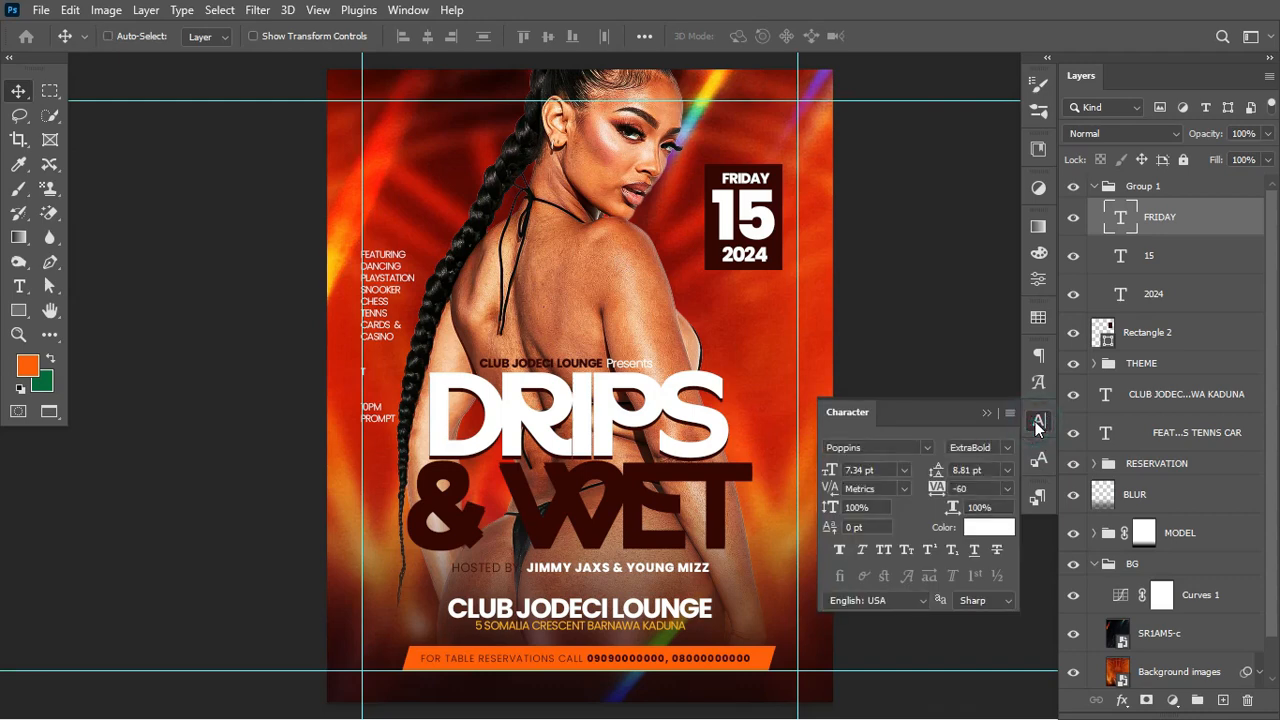
key("ctrl+t")
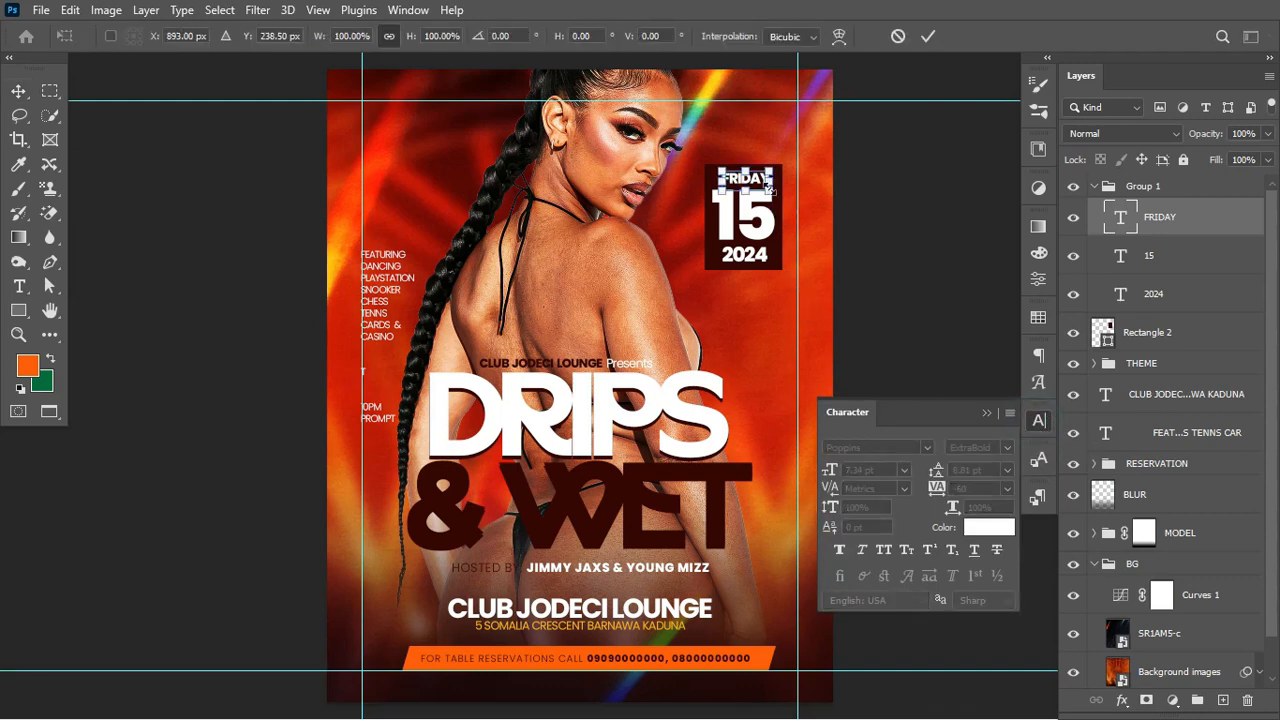
left_click_drag(770, 188, 775, 195)
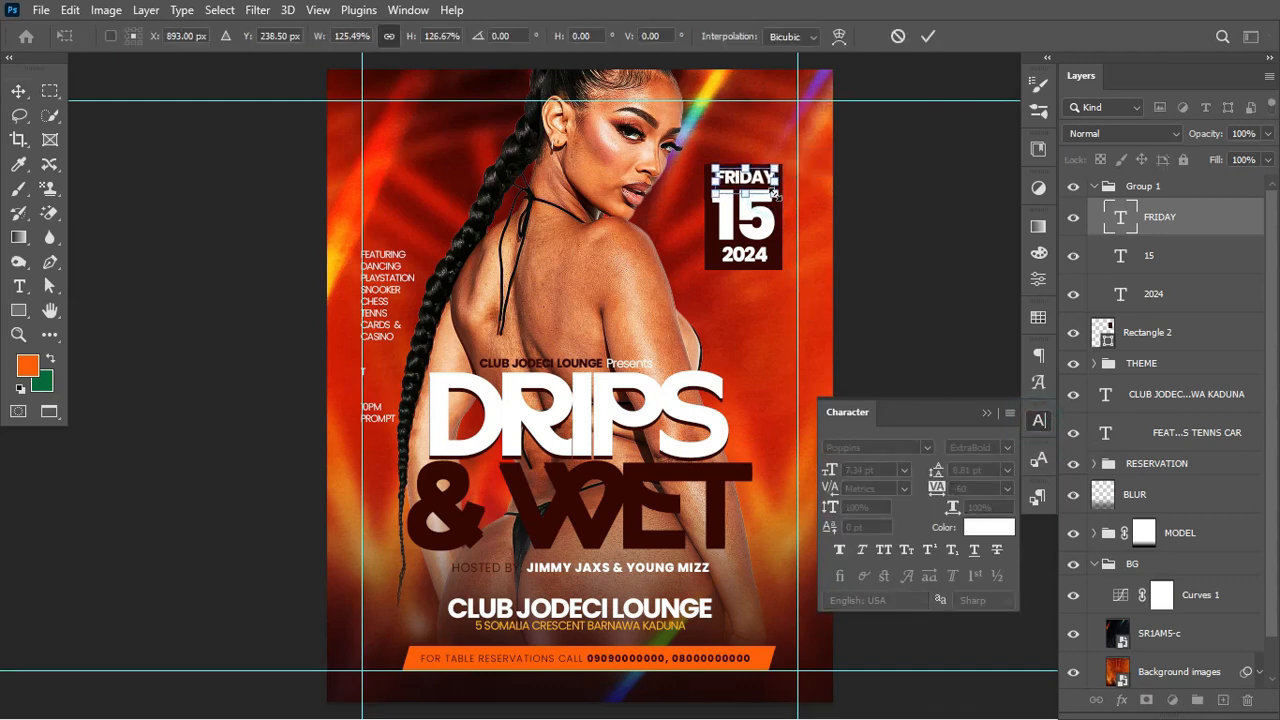
key("Return")
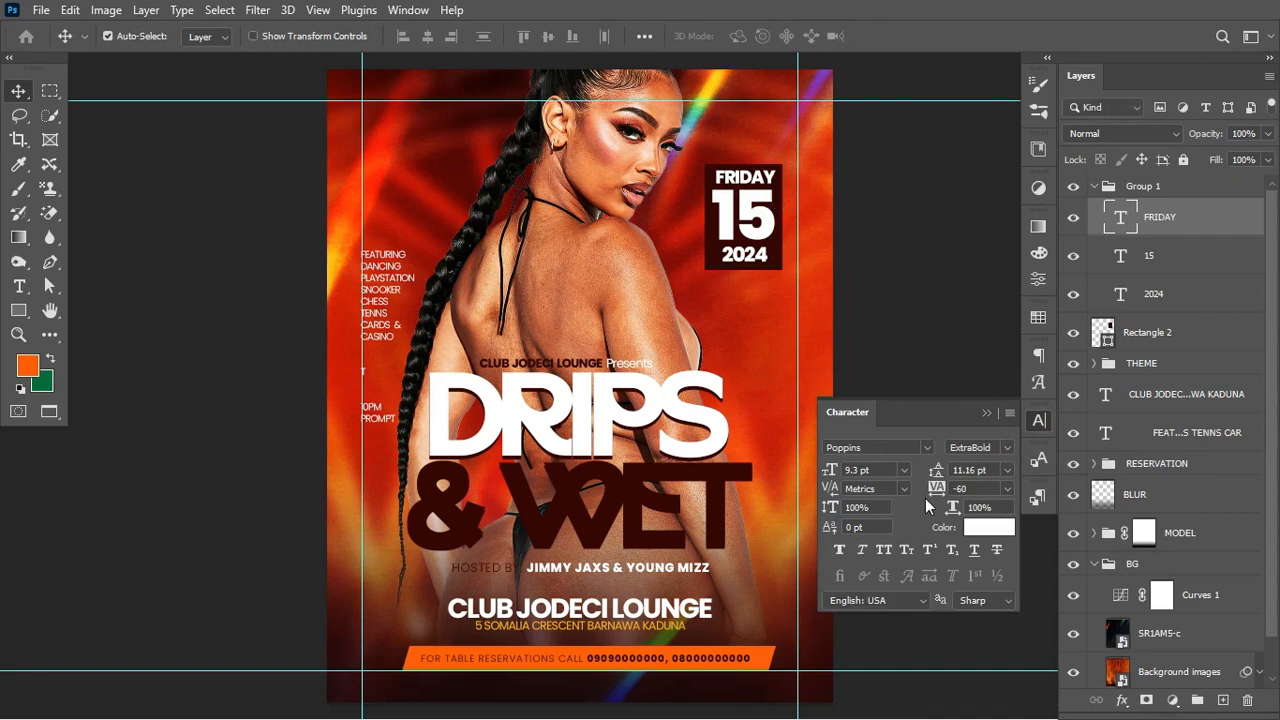
left_click_drag(936, 488, 940, 492)
- Nudge 2024 slightly up toward 15 and re-centre the date group both ways within the dark brown rectangle
left_click(756, 260)
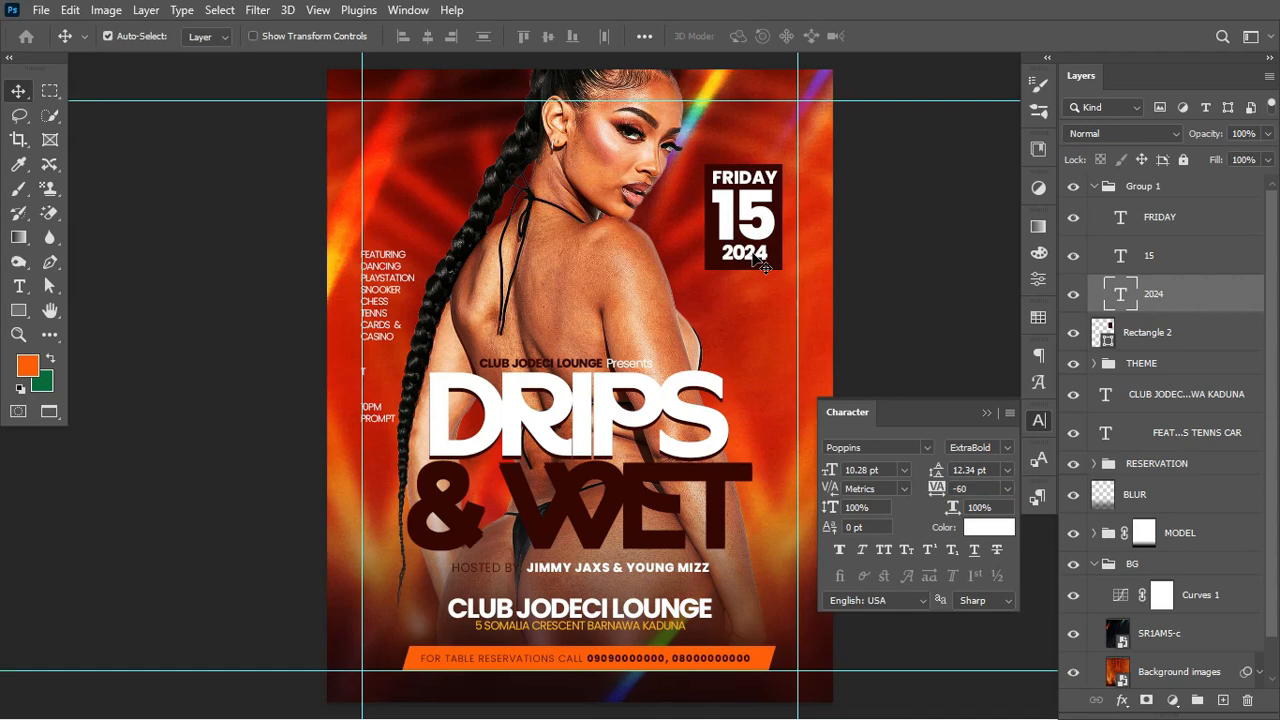
left_click(1095, 187)
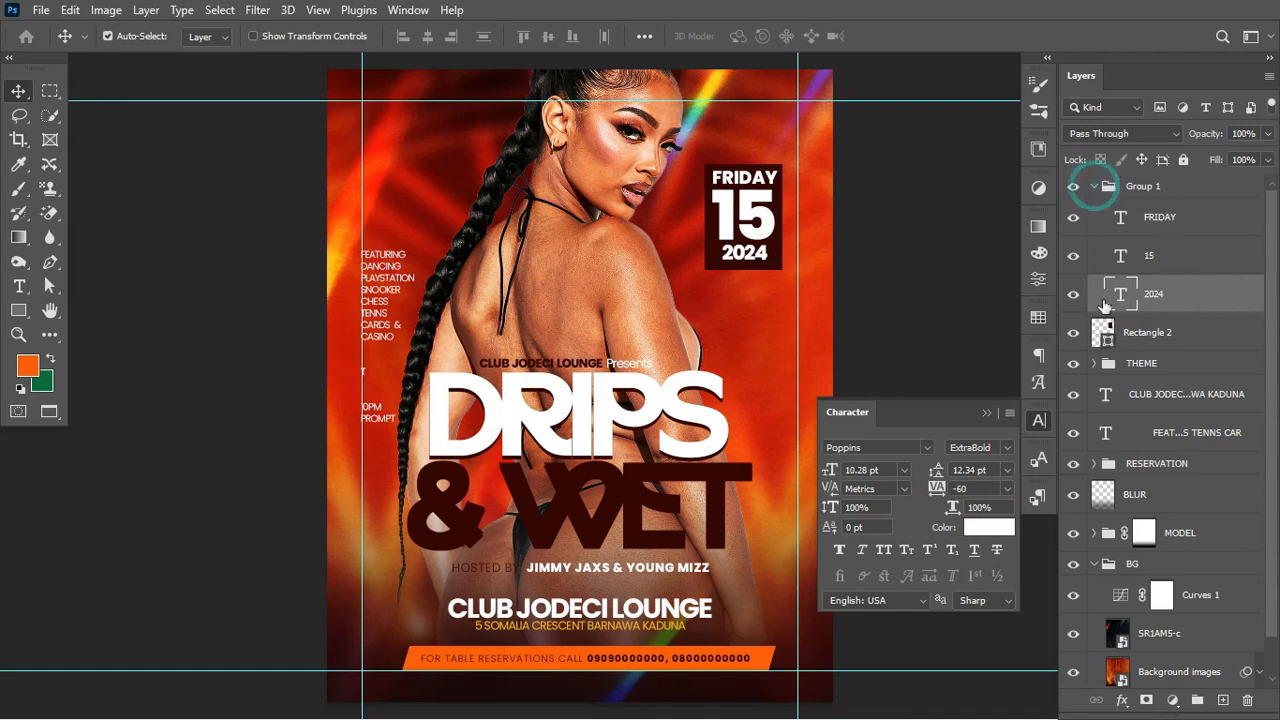
left_click(1108, 228, "ctrl")
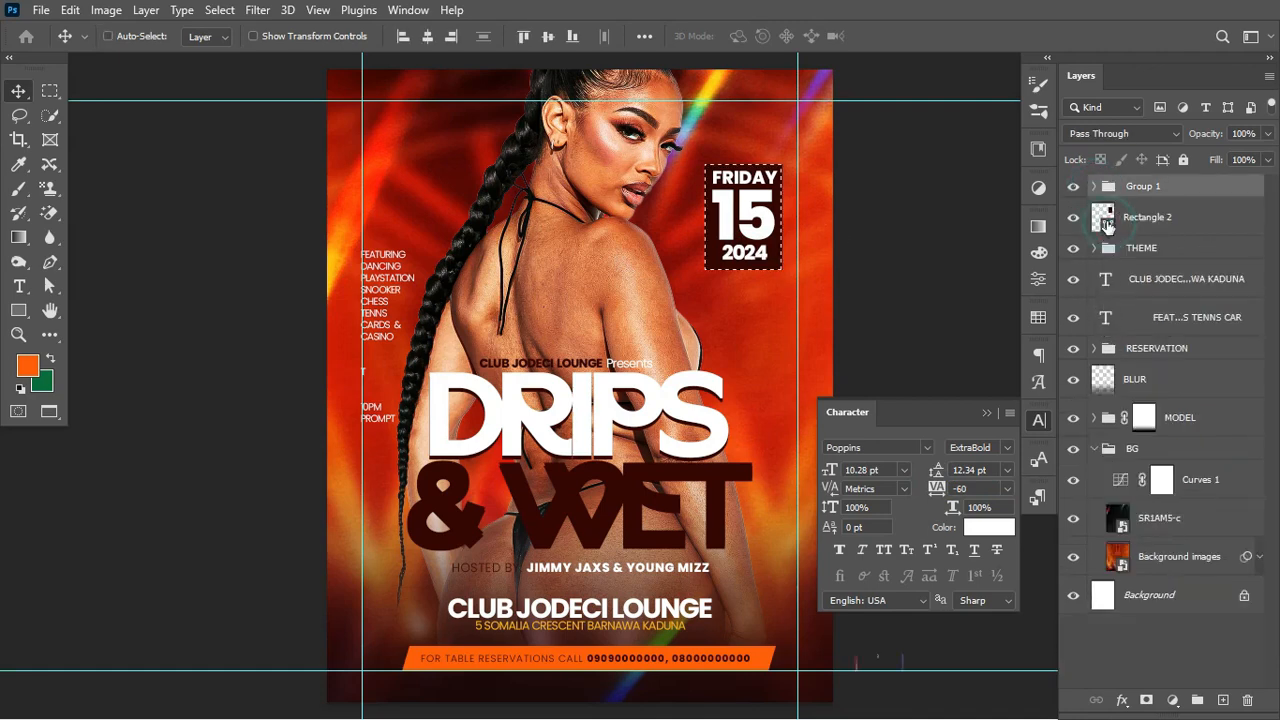
left_click(548, 36)
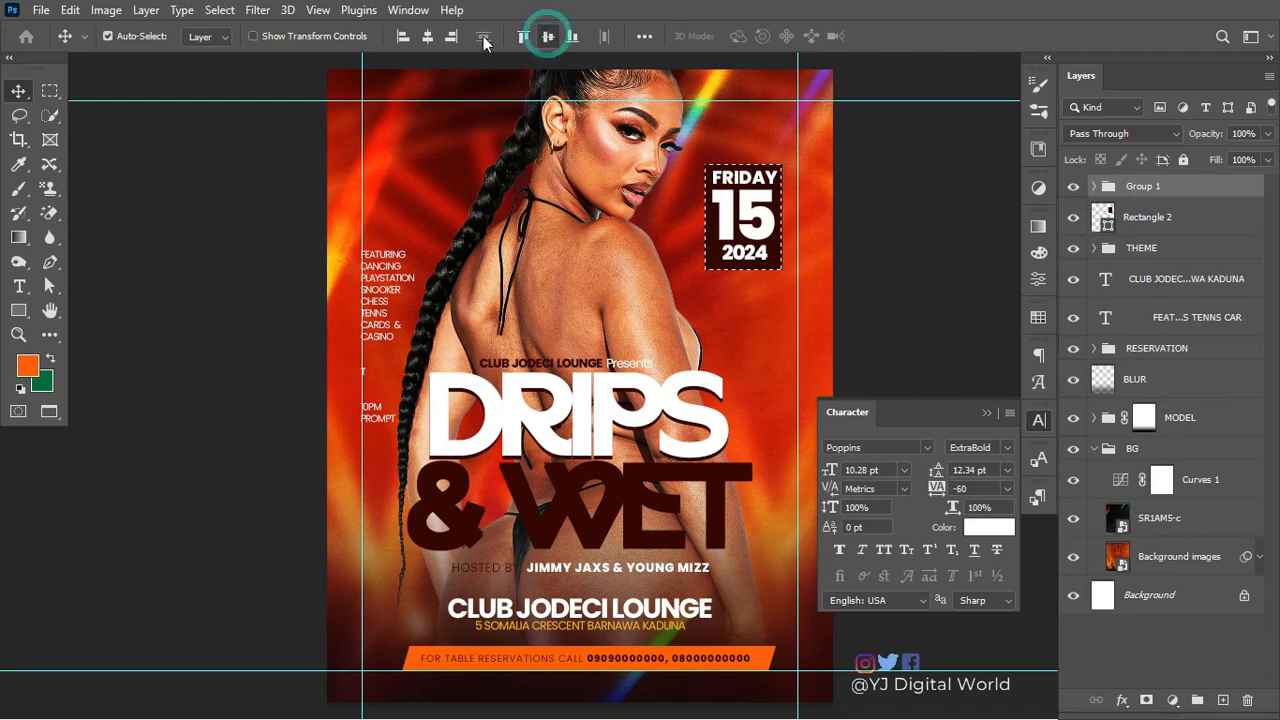
left_click(426, 36)
key("ctrl+d")
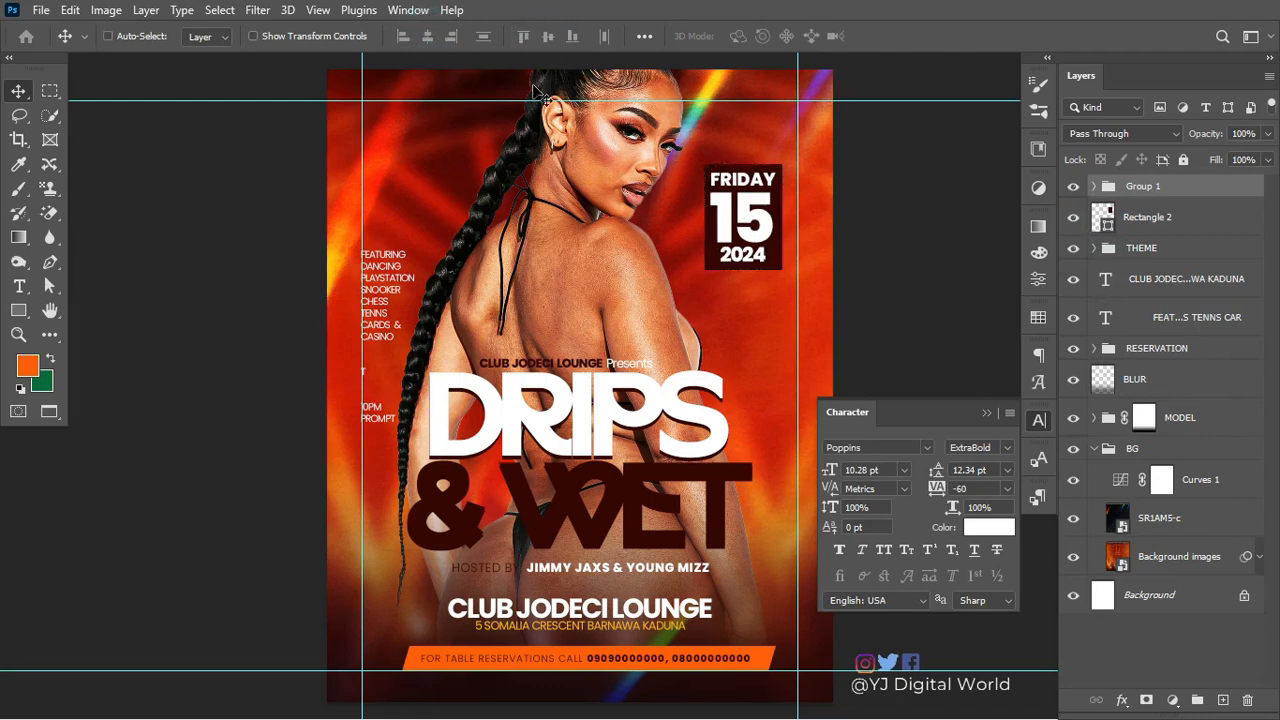
- Scale the date group down slightly inside the dark brown rectangle, and select the 15 text layer
key("ctrl+t")
left_click_drag(774, 260, 782, 268)
key("Return")
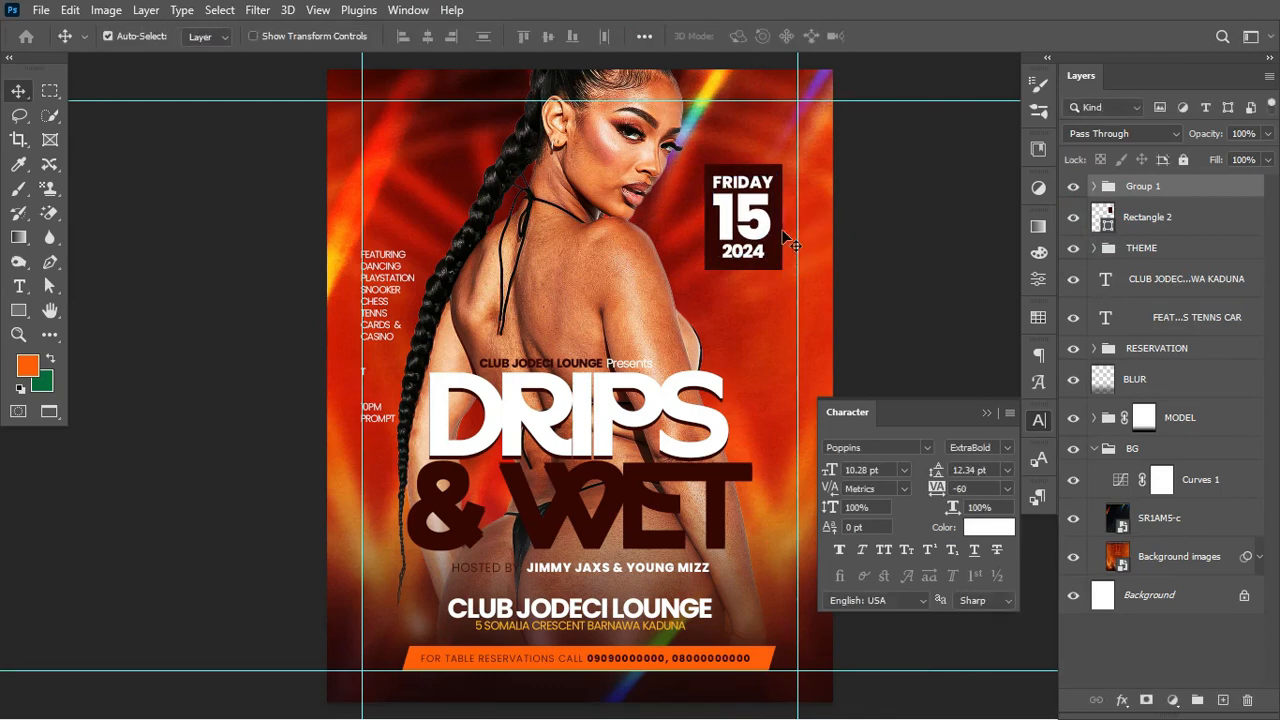
left_click(765, 225)
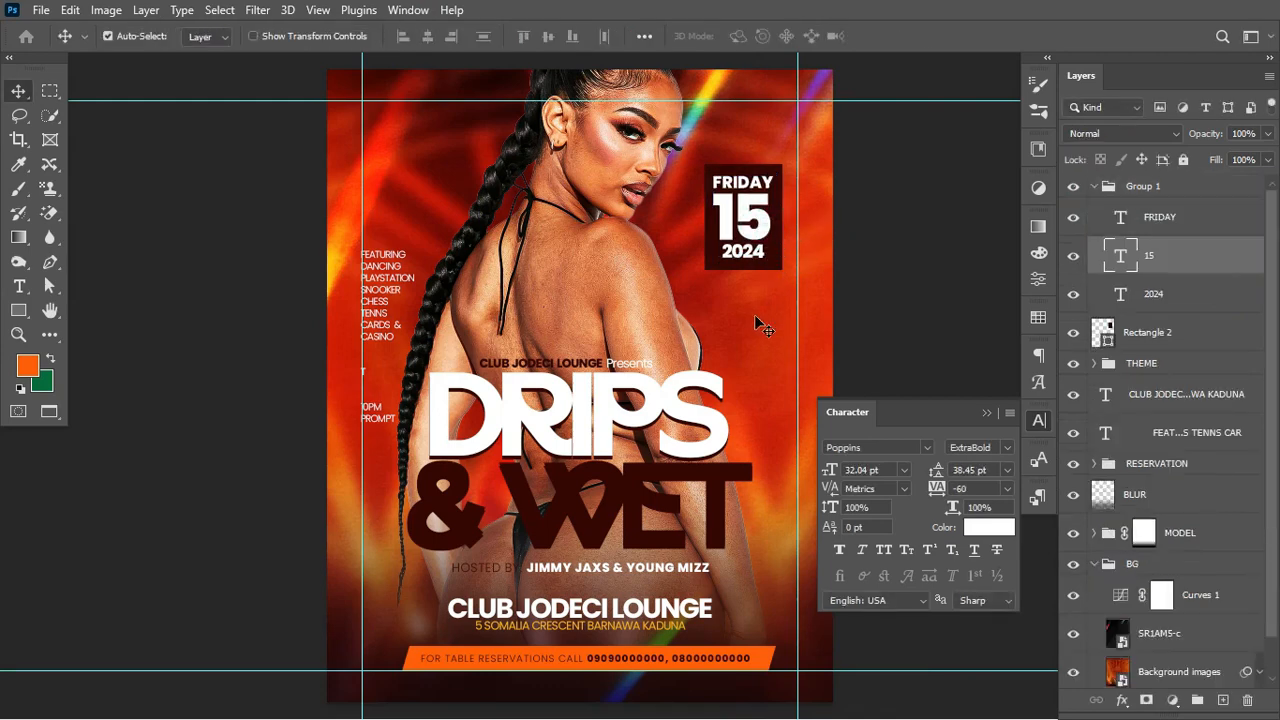
left_click(990, 527)
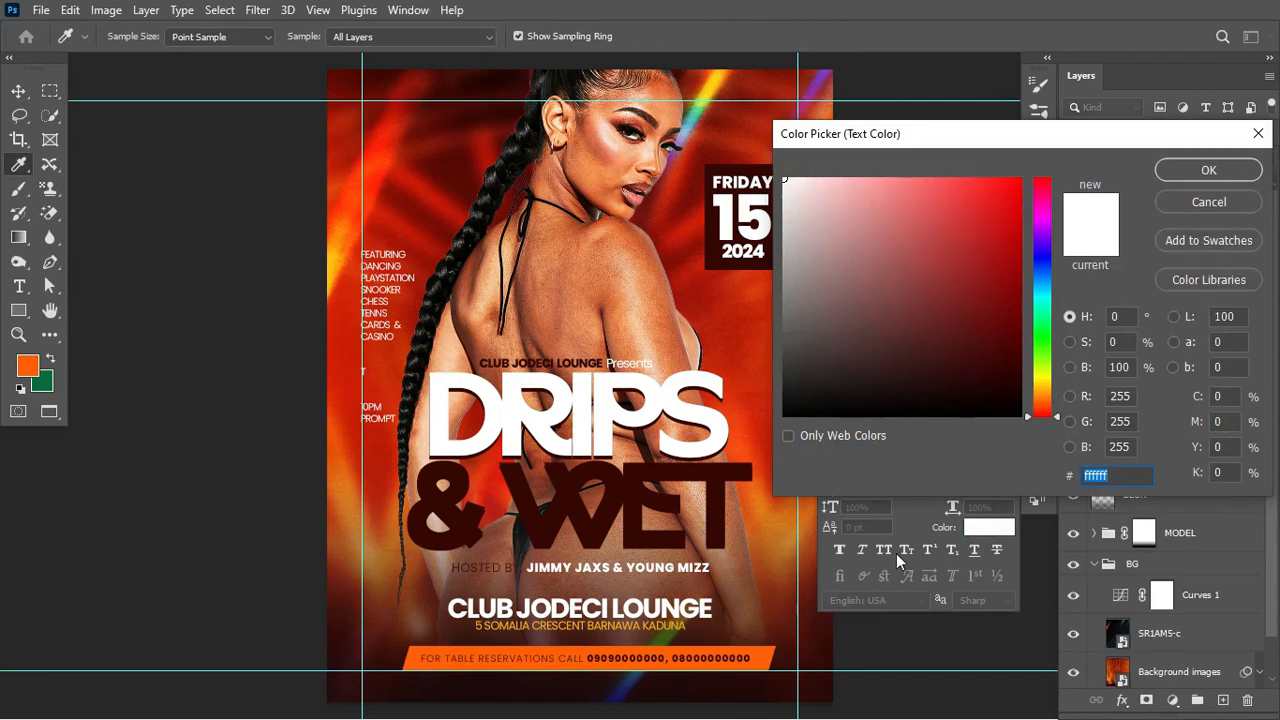
left_click_drag(1005, 144, 969, 453)
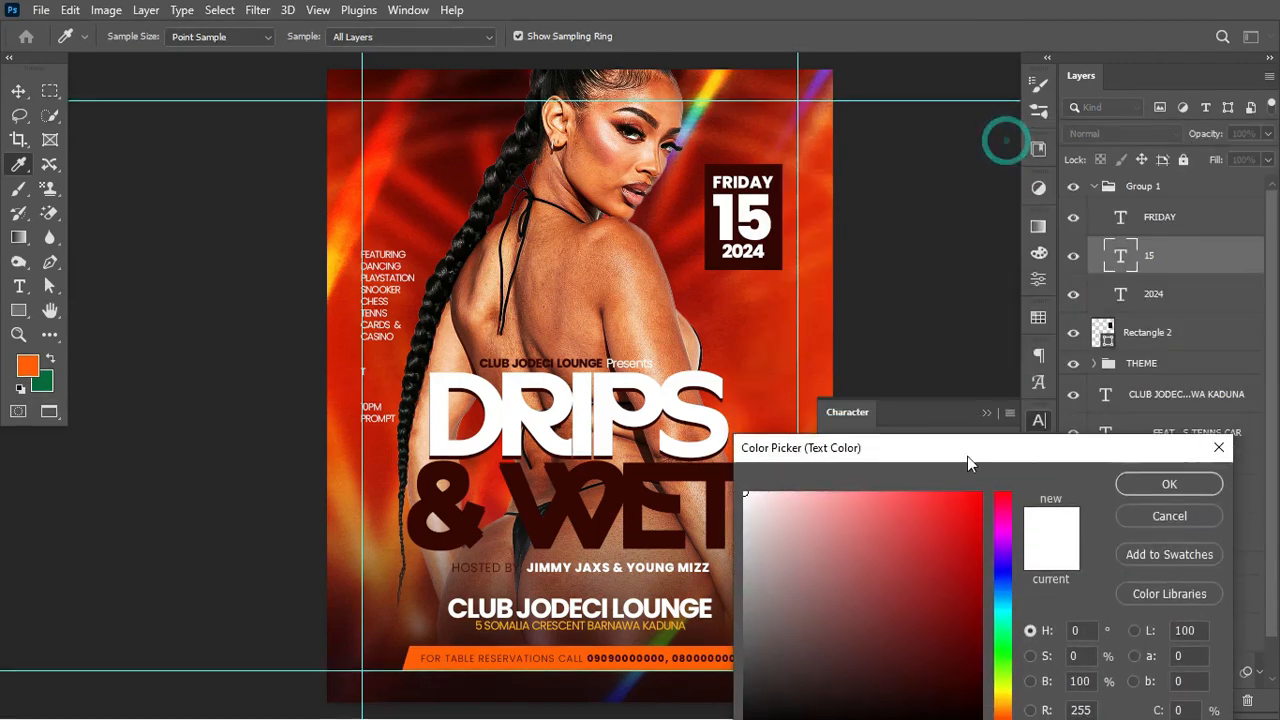
left_click(1221, 441)
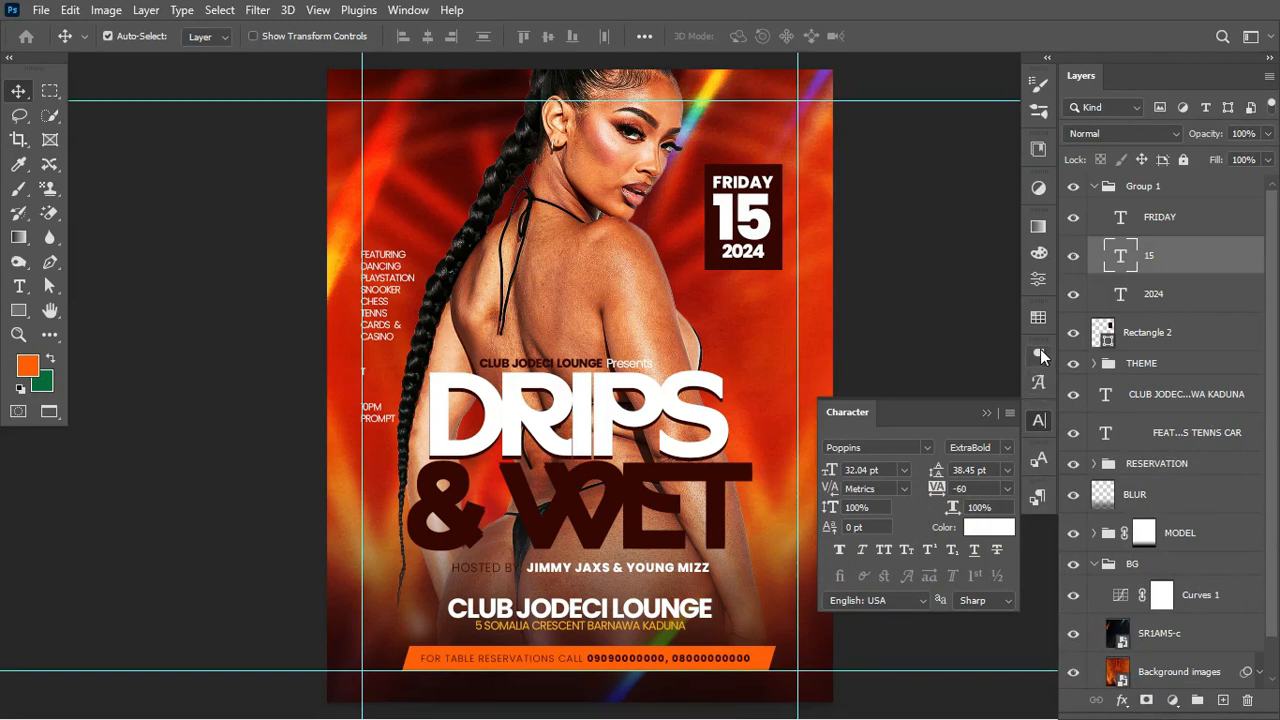
- Recolour the 15 text with the saved golden yellow swatch
left_click(1039, 320)
left_click(930, 511)
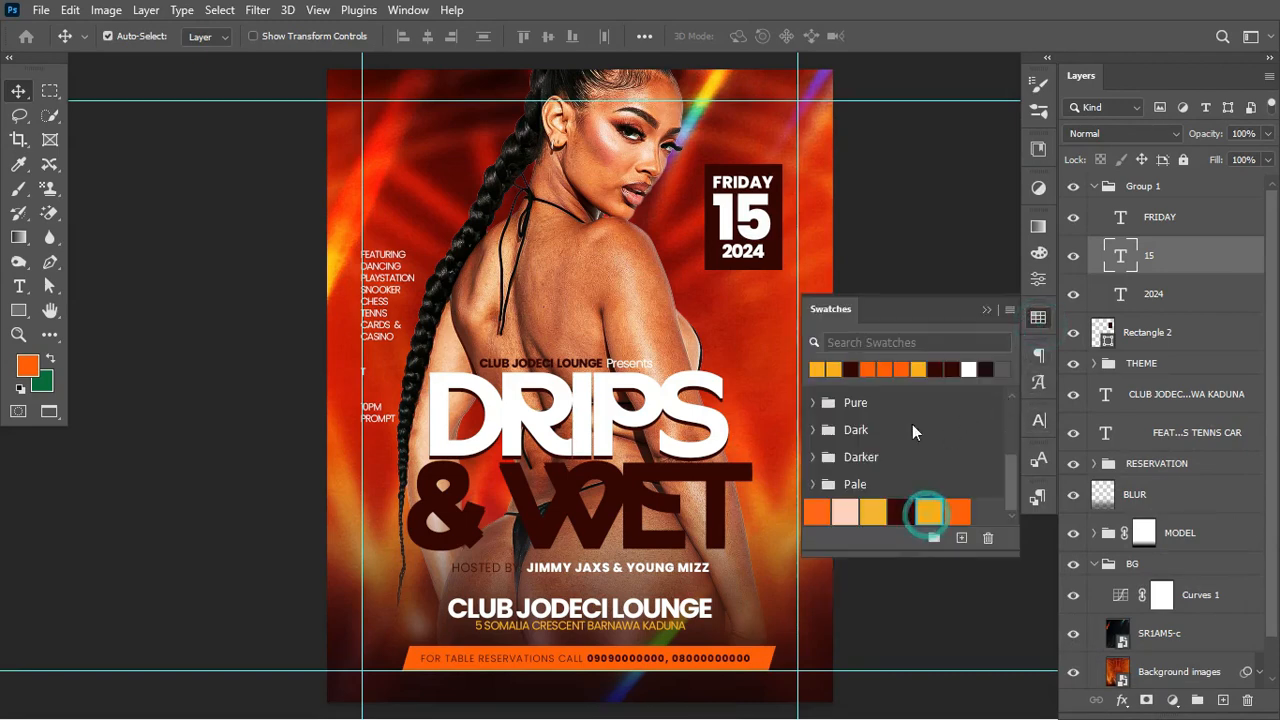
left_click(988, 309)
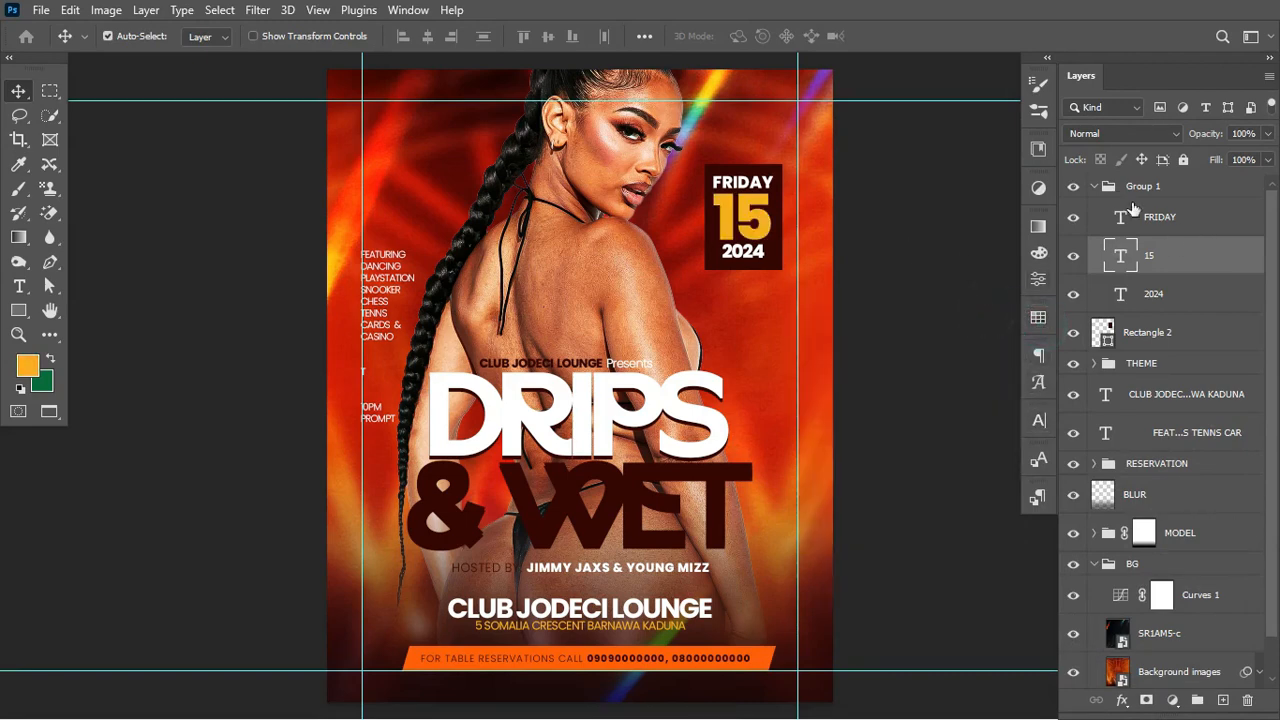
left_click(1093, 186)
left_click(1094, 186)
left_click(1094, 186)
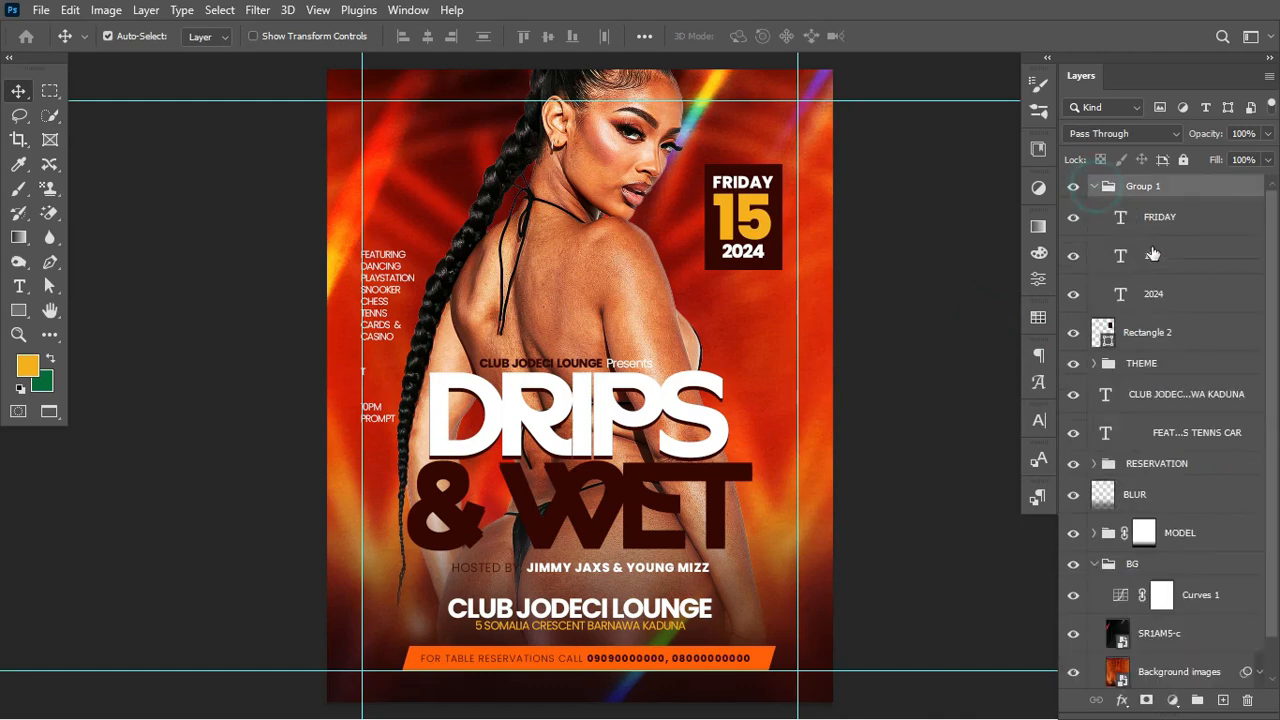
- Move the dark brown date rectangle into the date text group and rename the group DATE
mouse_move(1163, 330)
left_mouse_down()
mouse_move(1160, 298)
mouse_move(1160, 309)
left_mouse_up()
left_click(1093, 186)
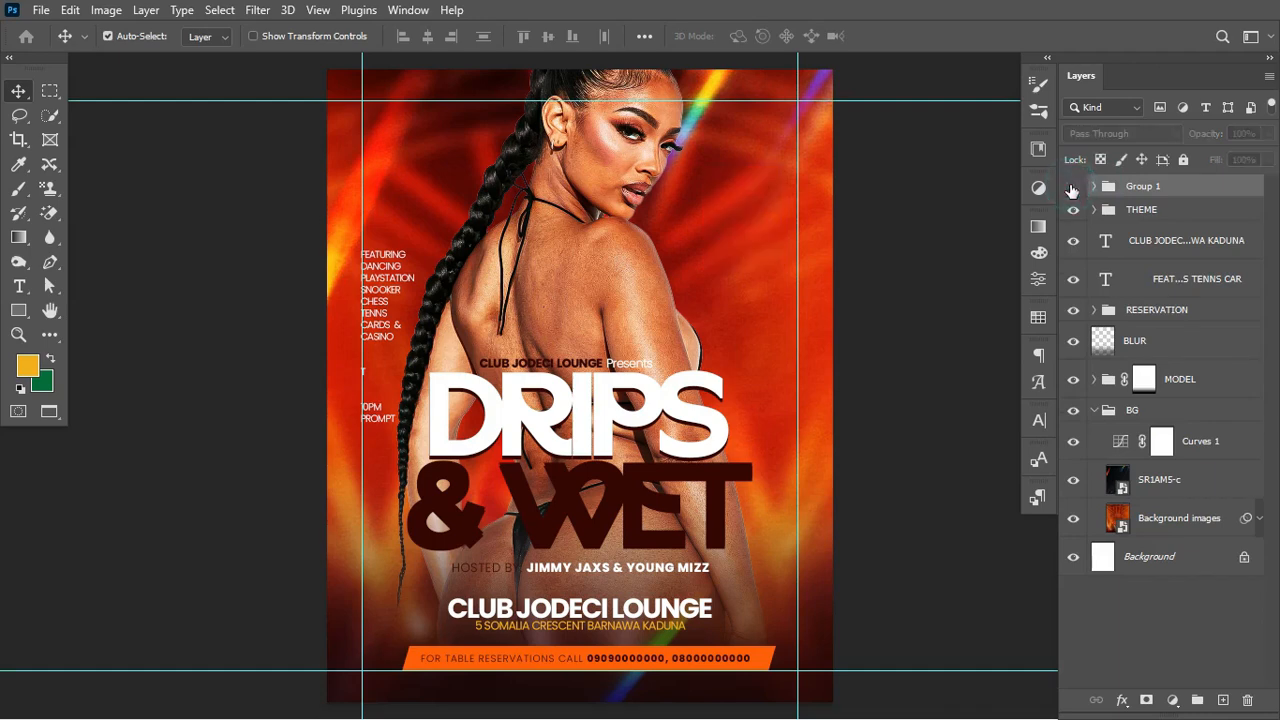
double_click(1144, 186)
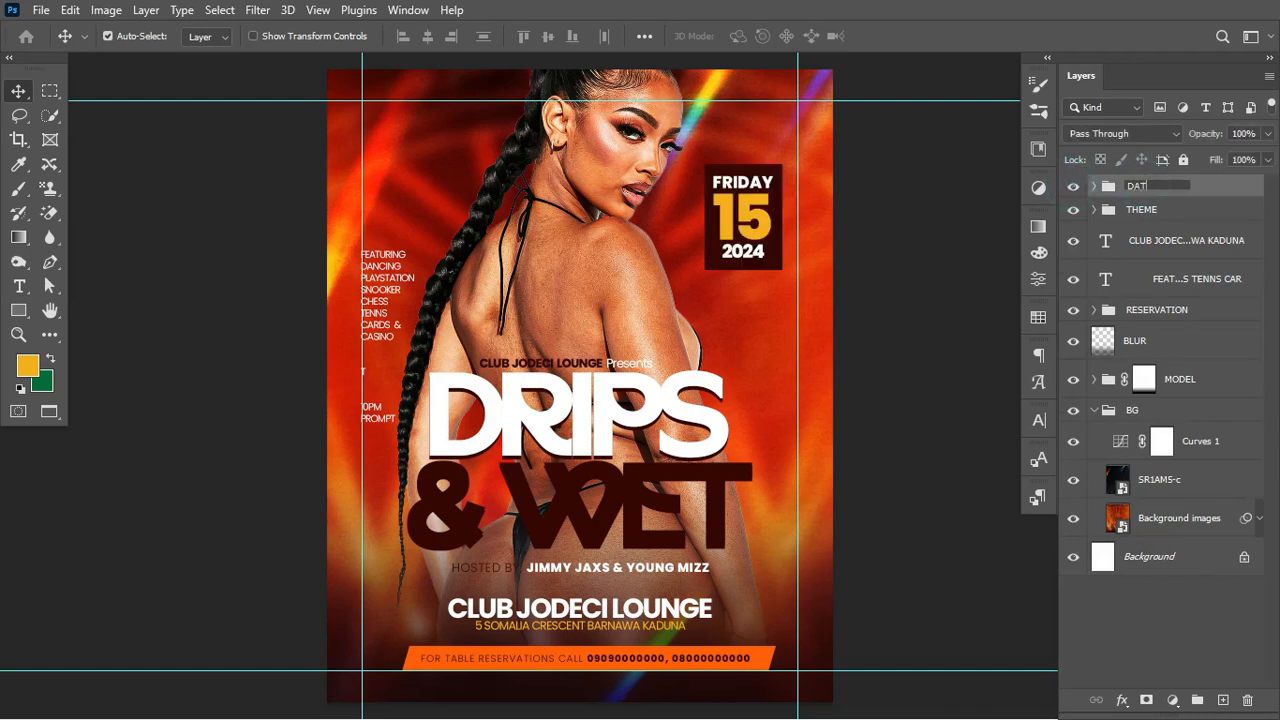
type("DATE")
key("Return")
- Duplicate the DATE group and place the copy directly below the original with a small gap
key("ctrl+j")
key("ctrl+t")
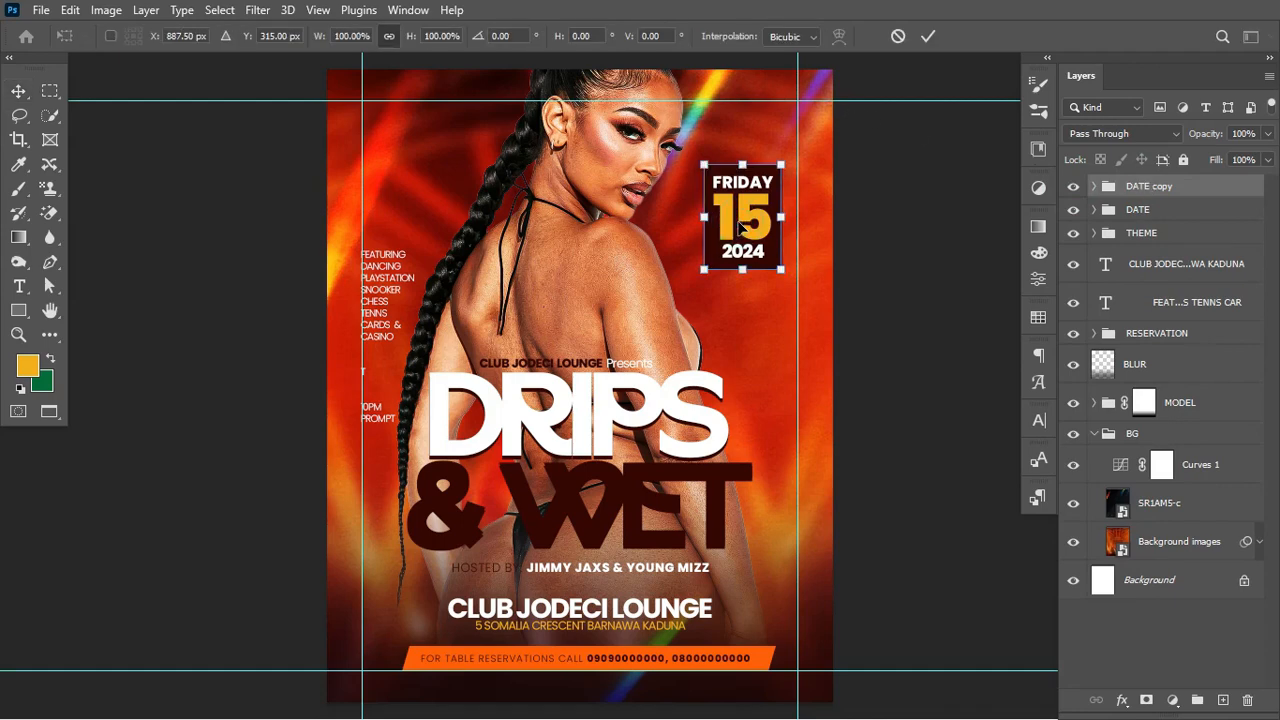
left_click_drag(740, 228, 742, 342)
key("Return")
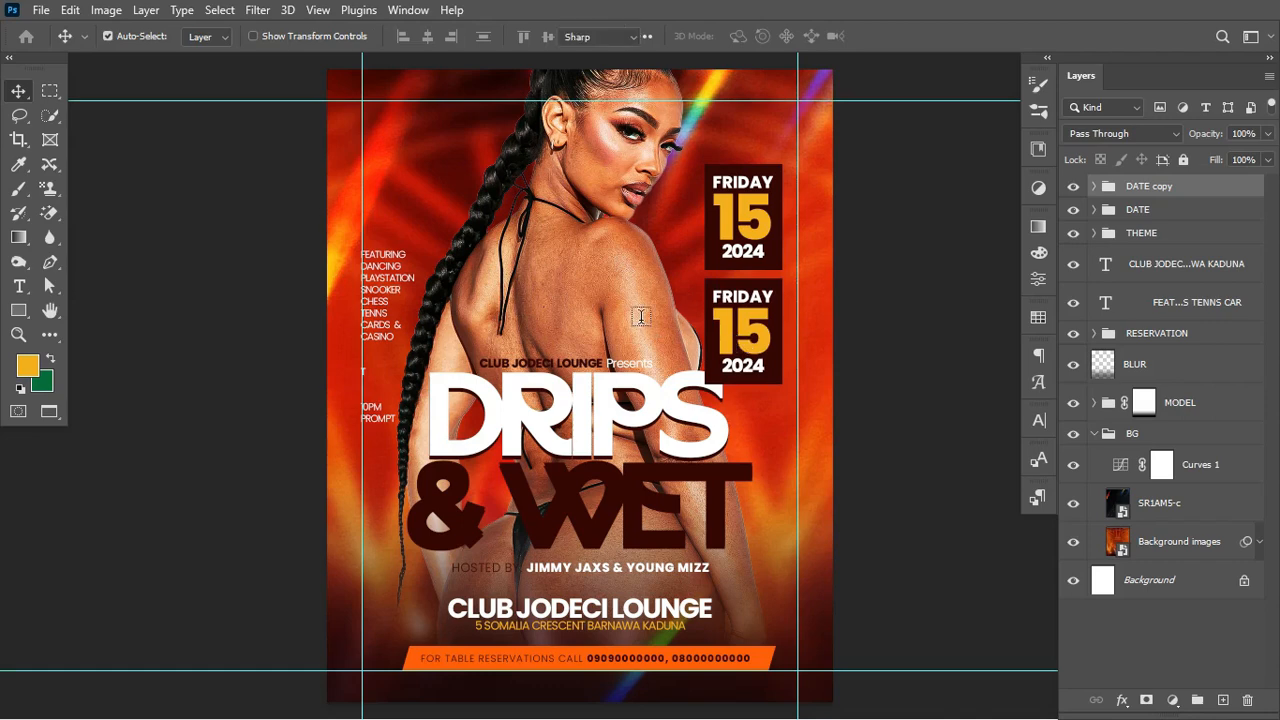
- Delete FRIDAY from the duplicated date block and replace its 15 with 10PM
key("t")
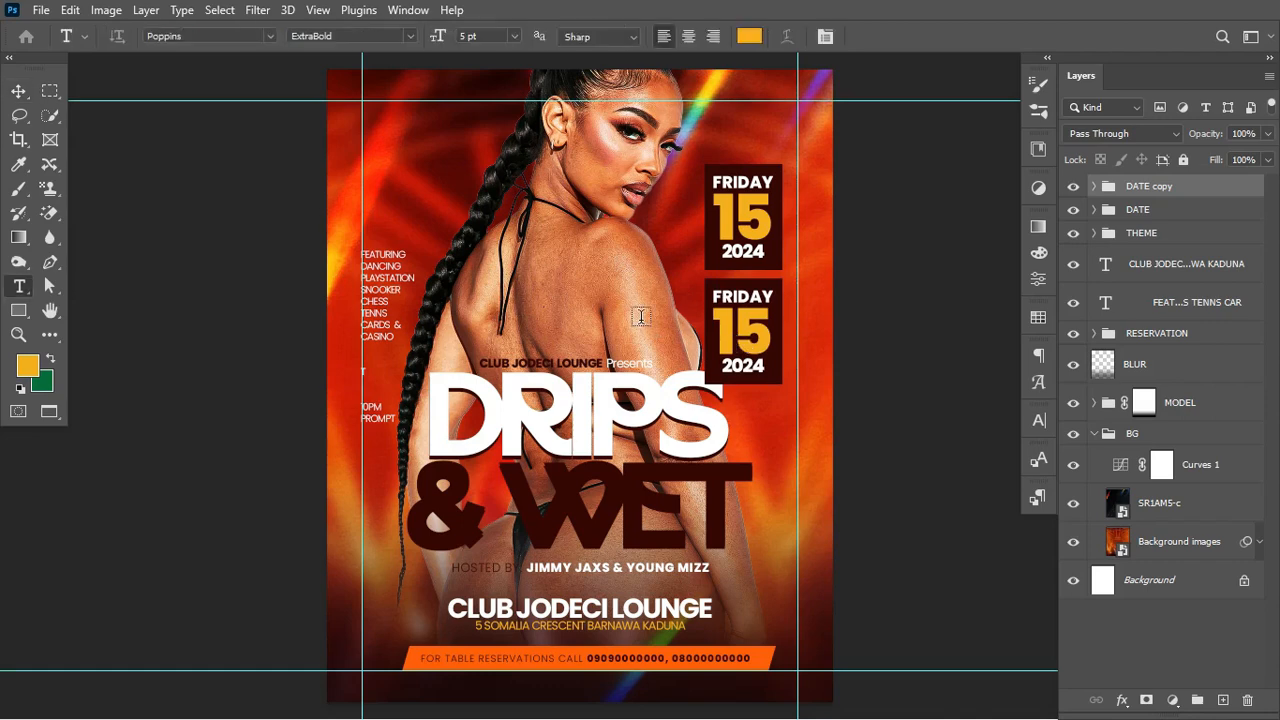
left_click(1093, 190)
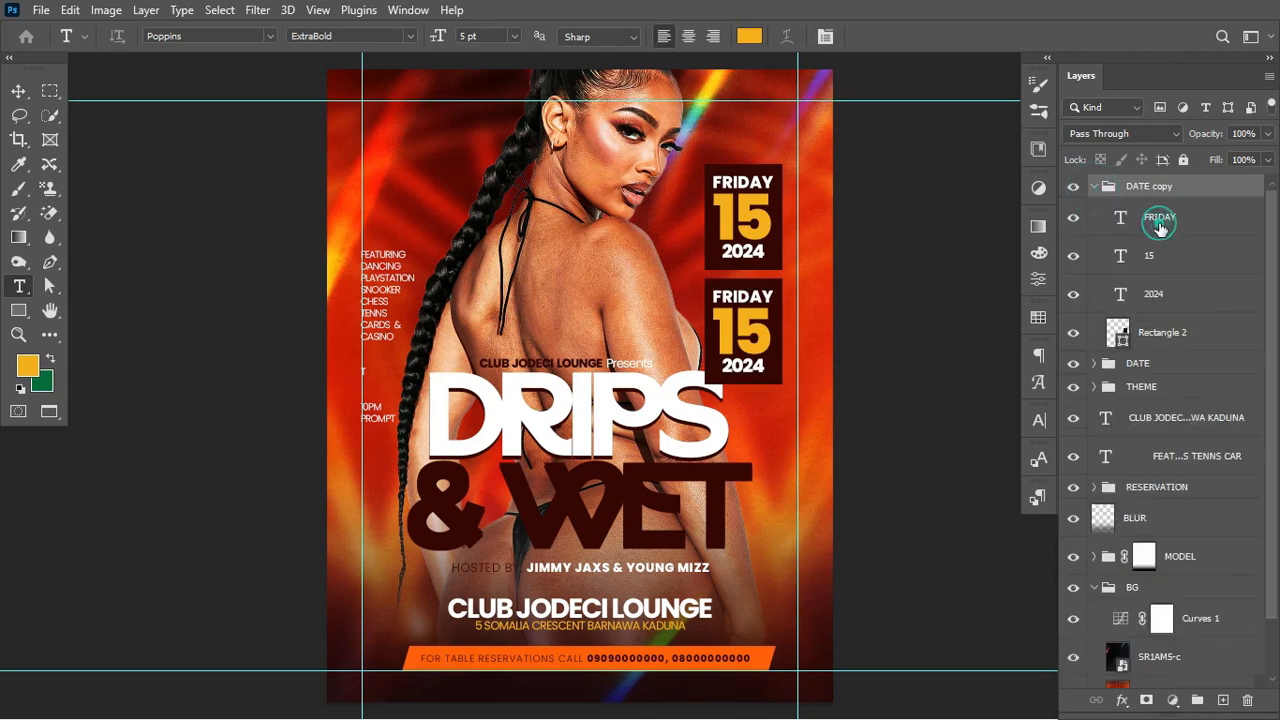
left_click(1160, 228)
key("Delete")
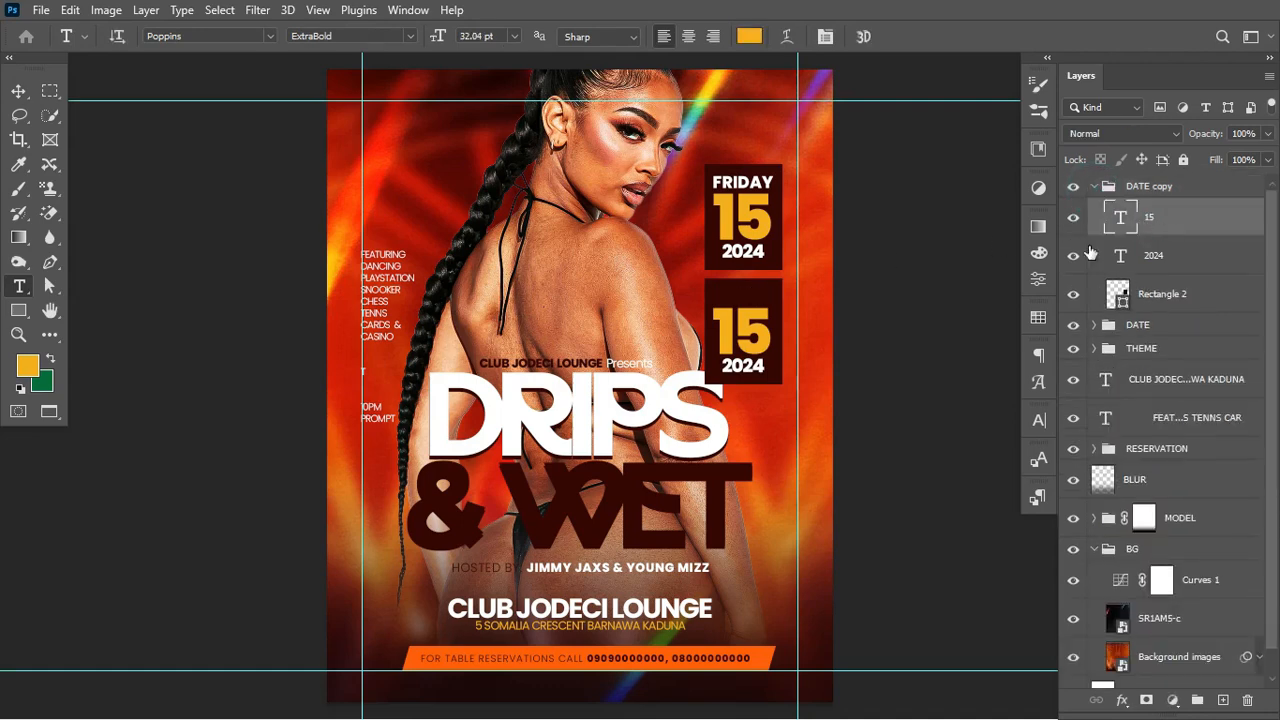
double_click(743, 330)
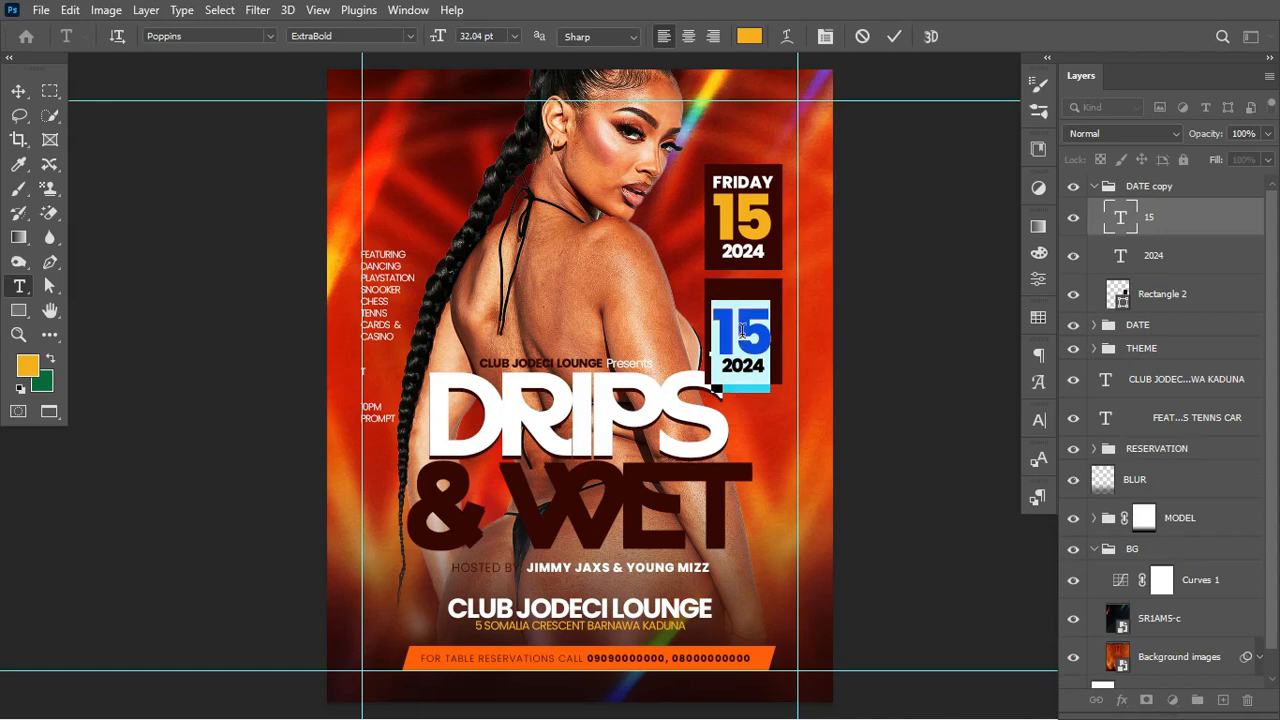
type("10PM")
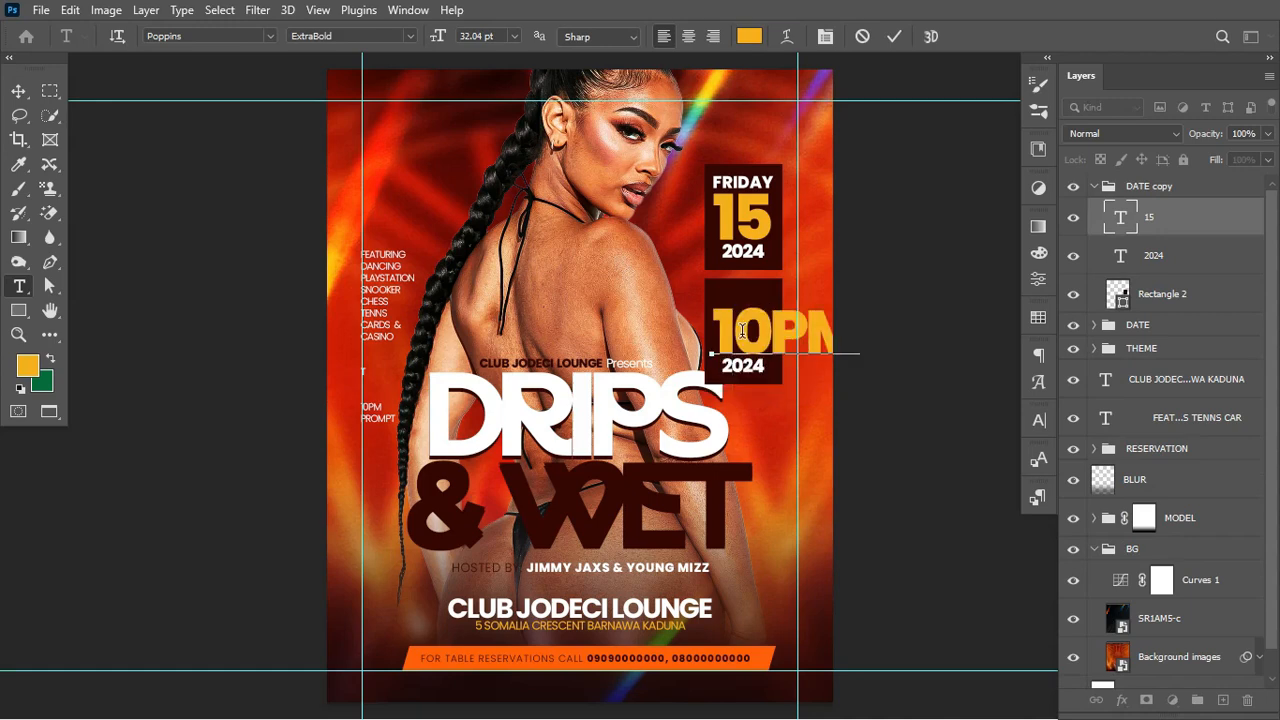
key("ctrl")
- Change the 2024 text in the duplicated block to PROMPT
double_click(742, 366)
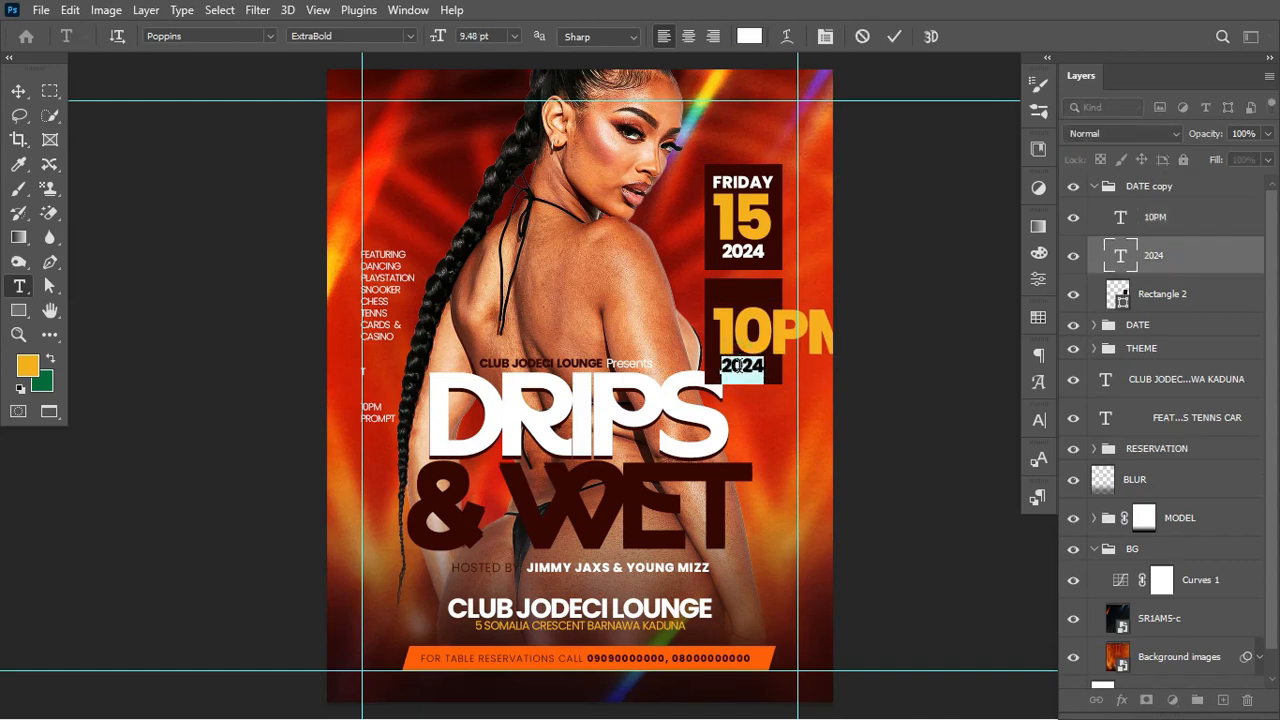
type("PROMP")
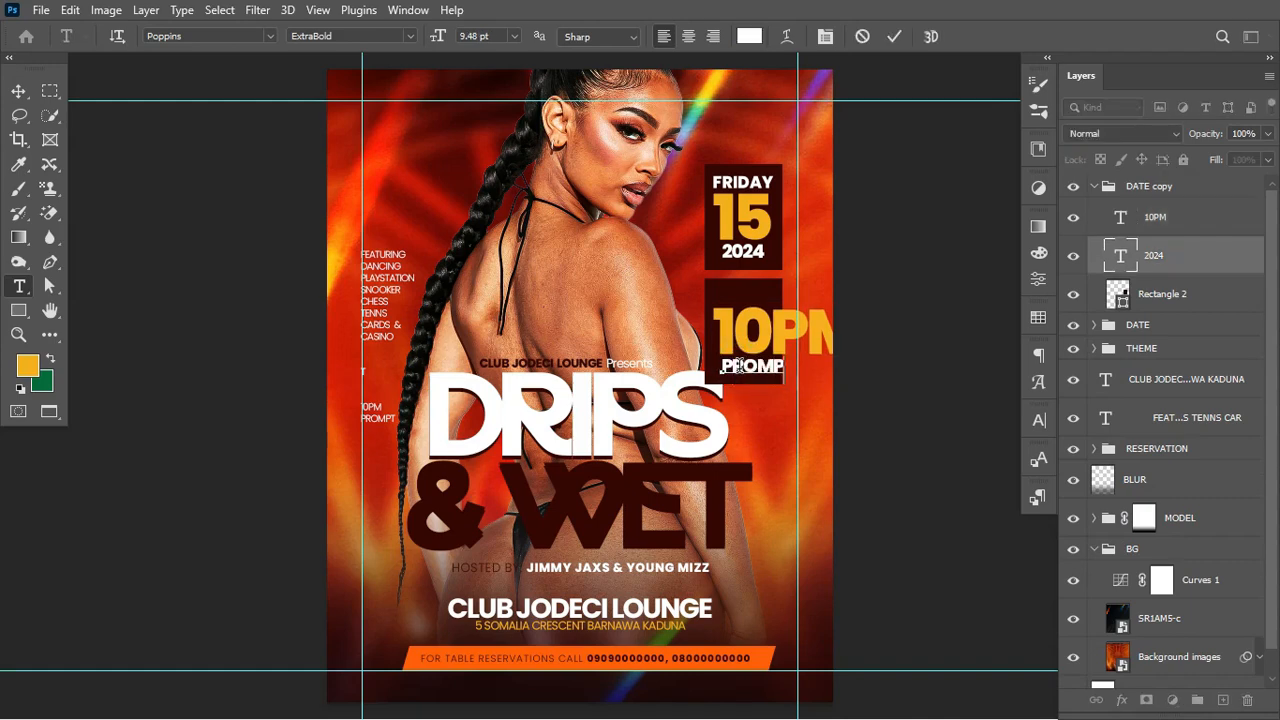
type("T")
key("ctrl+Return")
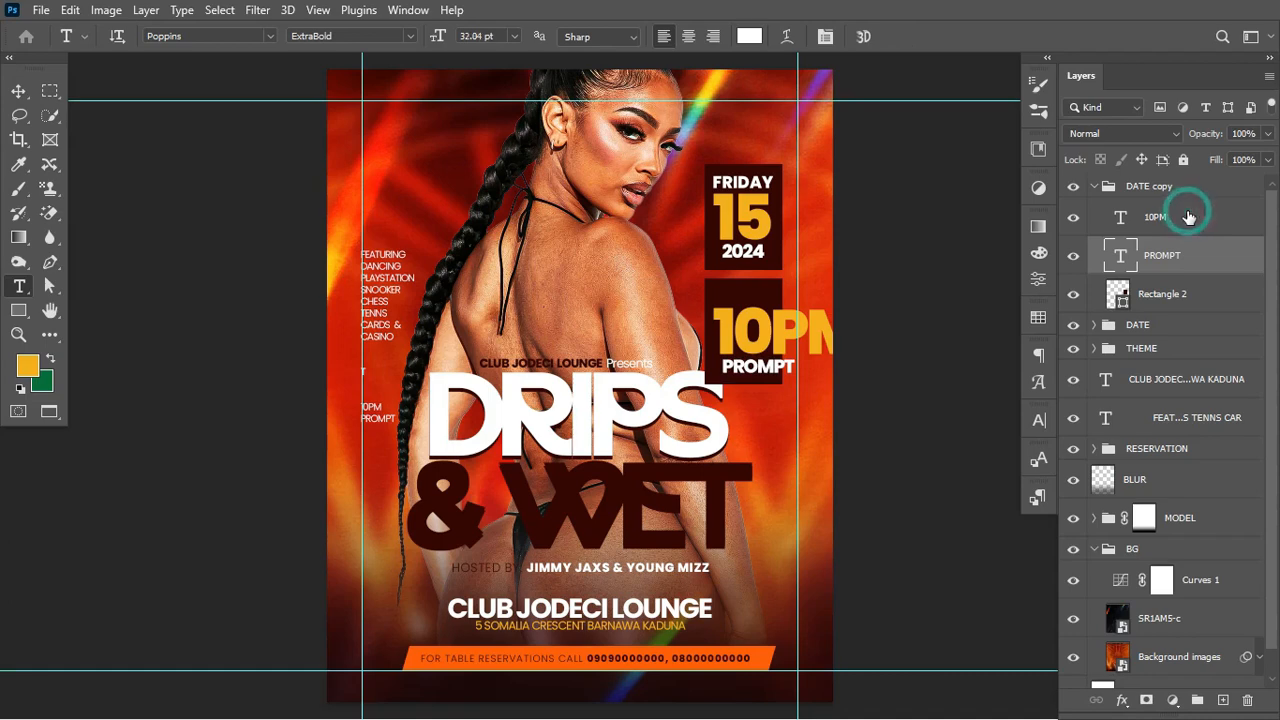
- Scale the 10PM text down to about 45% so it fits within the lower rectangle's width
left_click(1188, 217)
key("ctrl+t")
left_click_drag(860, 392, 759, 372)
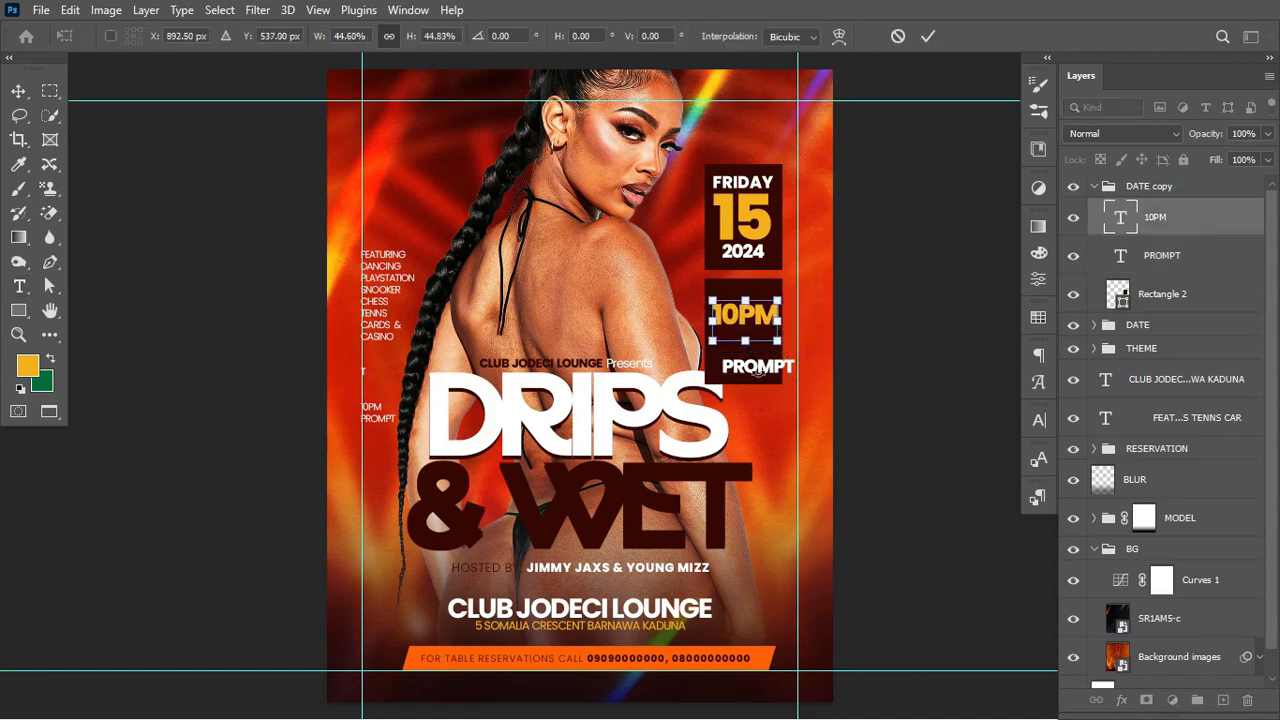
key("Return")
key("t")
key("v")
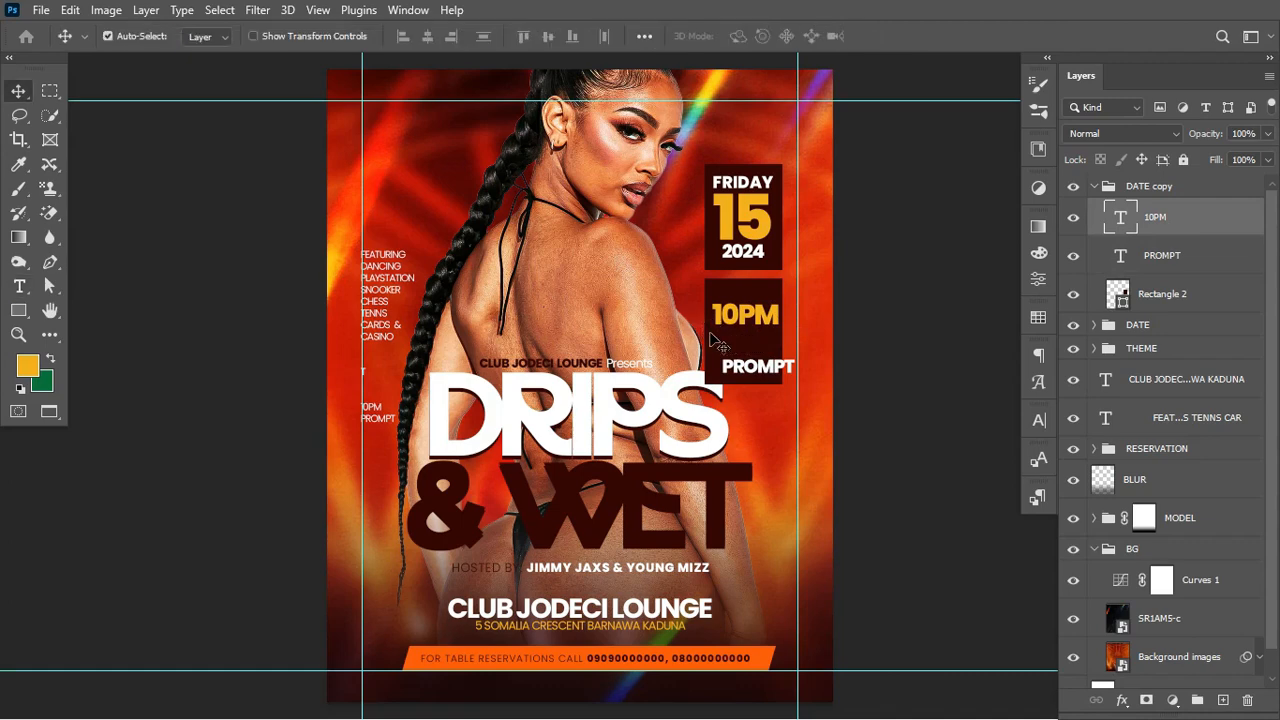
- Shorten the lower rectangle to a compact box and fit a slightly smaller 10PM in its upper half
left_click(737, 343, "ctrl")
key("ctrl+t")
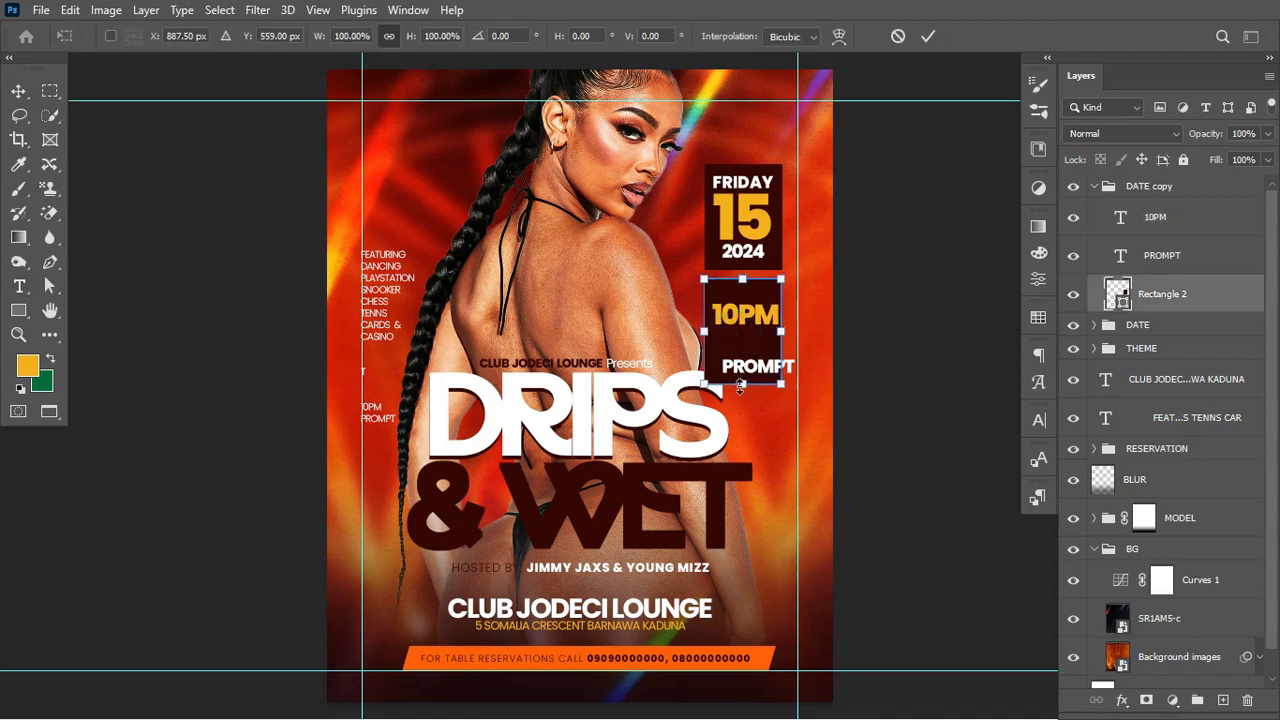
key("Return")
left_click(745, 316, "ctrl")
key("ctrl+t")
left_click_drag(742, 384, 752, 304)
key("Return")
- Move PROMPT directly beneath 10PM and scale it down to about 80%
left_click_drag(756, 372, 779, 337)
key("ctrl+t")
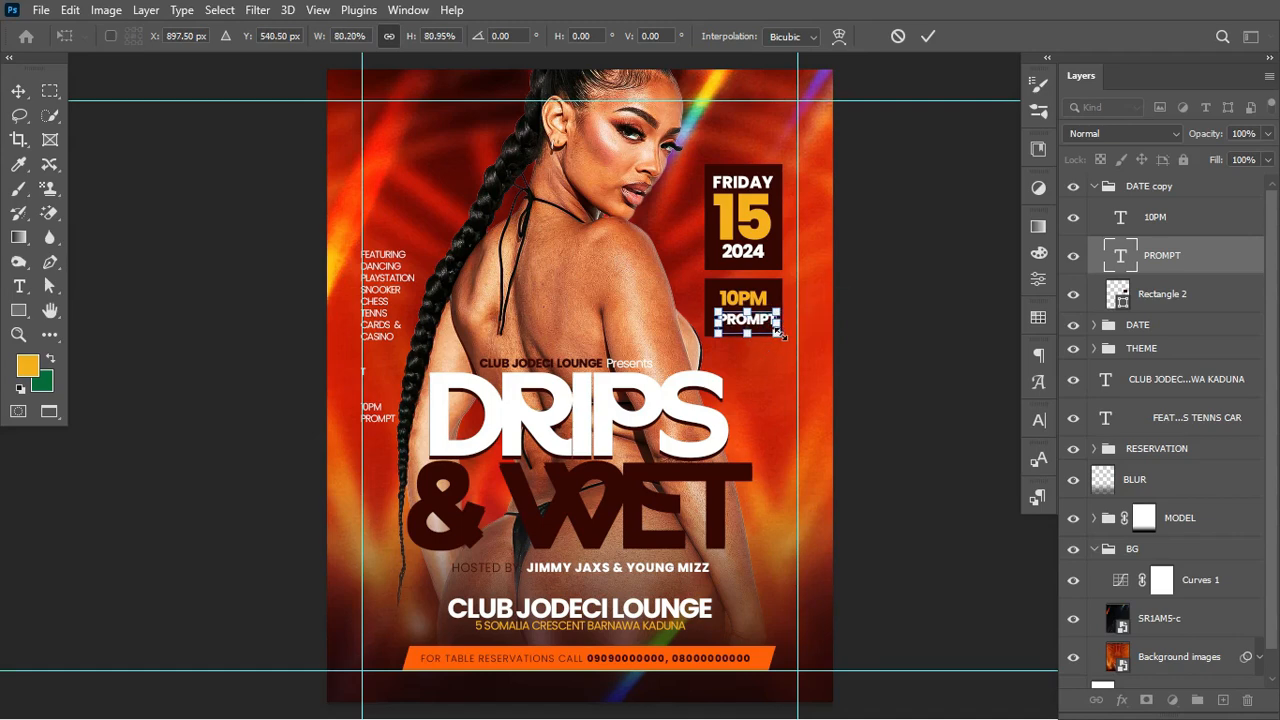
mouse_move(782, 335)
left_mouse_down()
mouse_move(794, 322)
mouse_move(780, 337)
left_mouse_up()
key("Return")
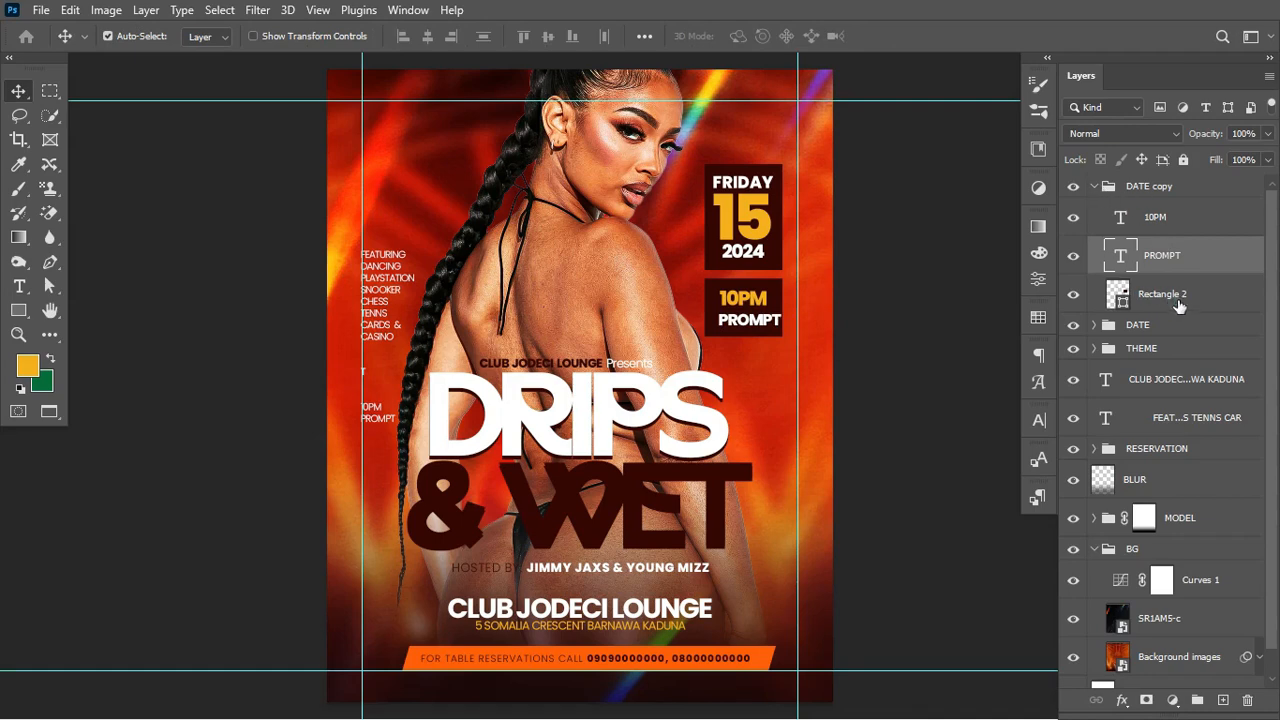
- Move the lower rectangle out of the DATE copy group and hide the group to check the rectangle alone
left_click_drag(1179, 306, 1175, 314)
left_click(1094, 187)
left_click(1073, 187)
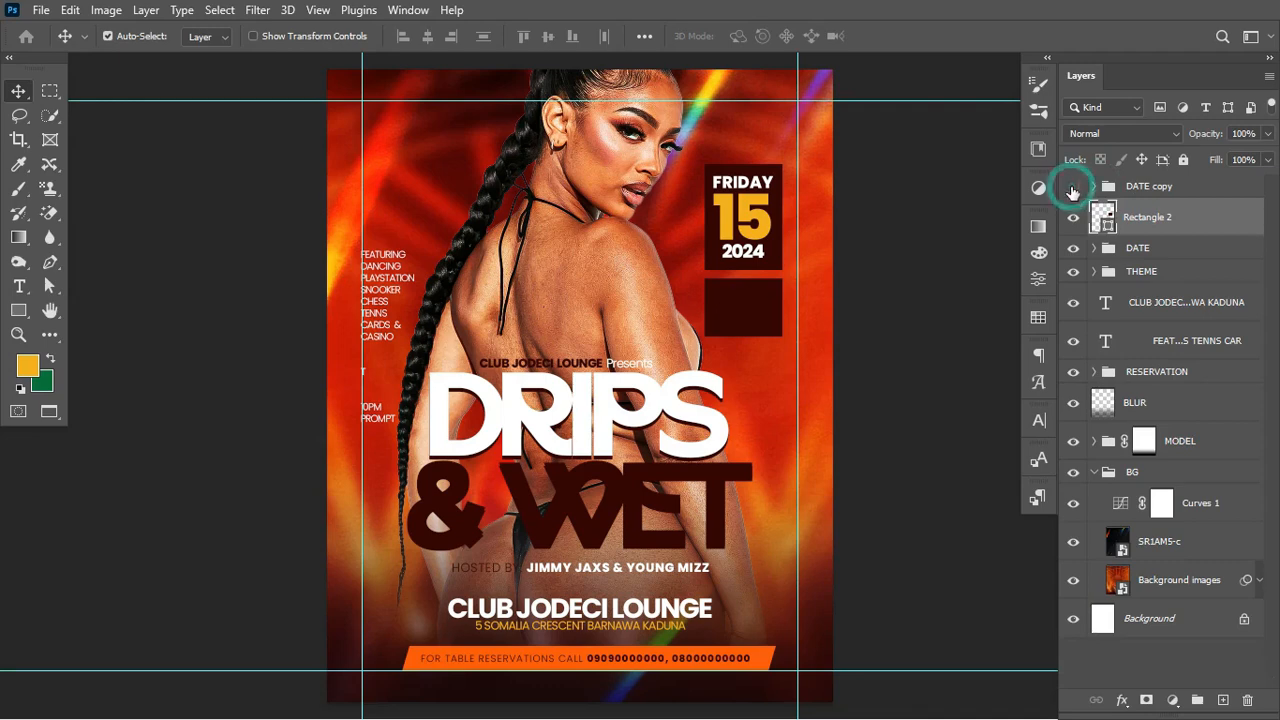
left_click(1073, 219)
left_click(1073, 219)
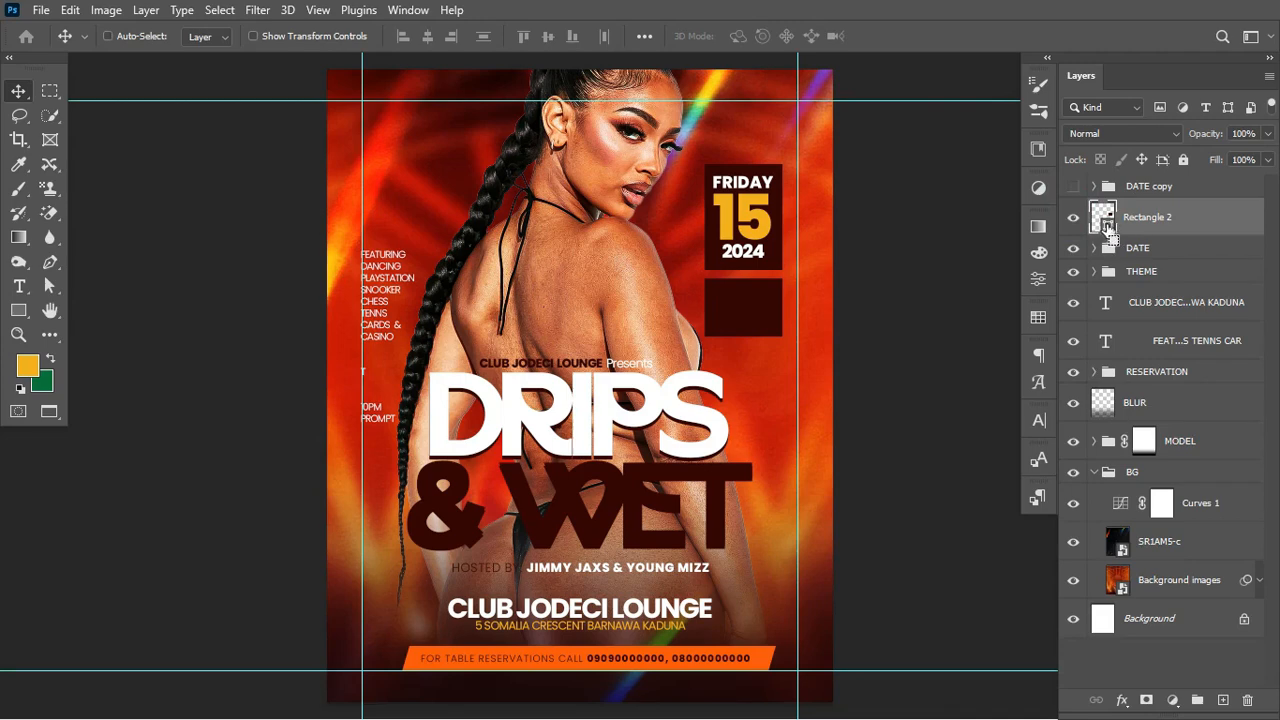
- Show the DATE copy group again and centre it both ways on a selection made from the lower rectangle
left_click(1107, 228, "ctrl")
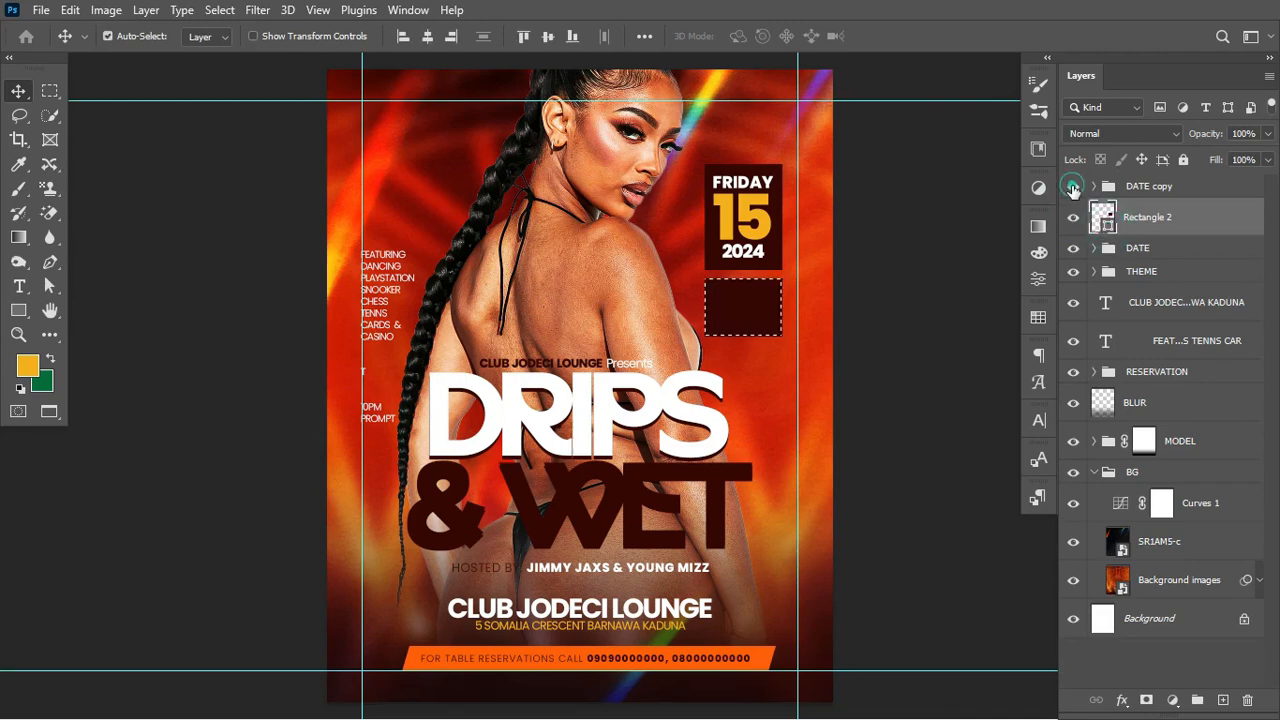
left_click(1073, 190)
left_click(1167, 192)
left_click(1073, 191)
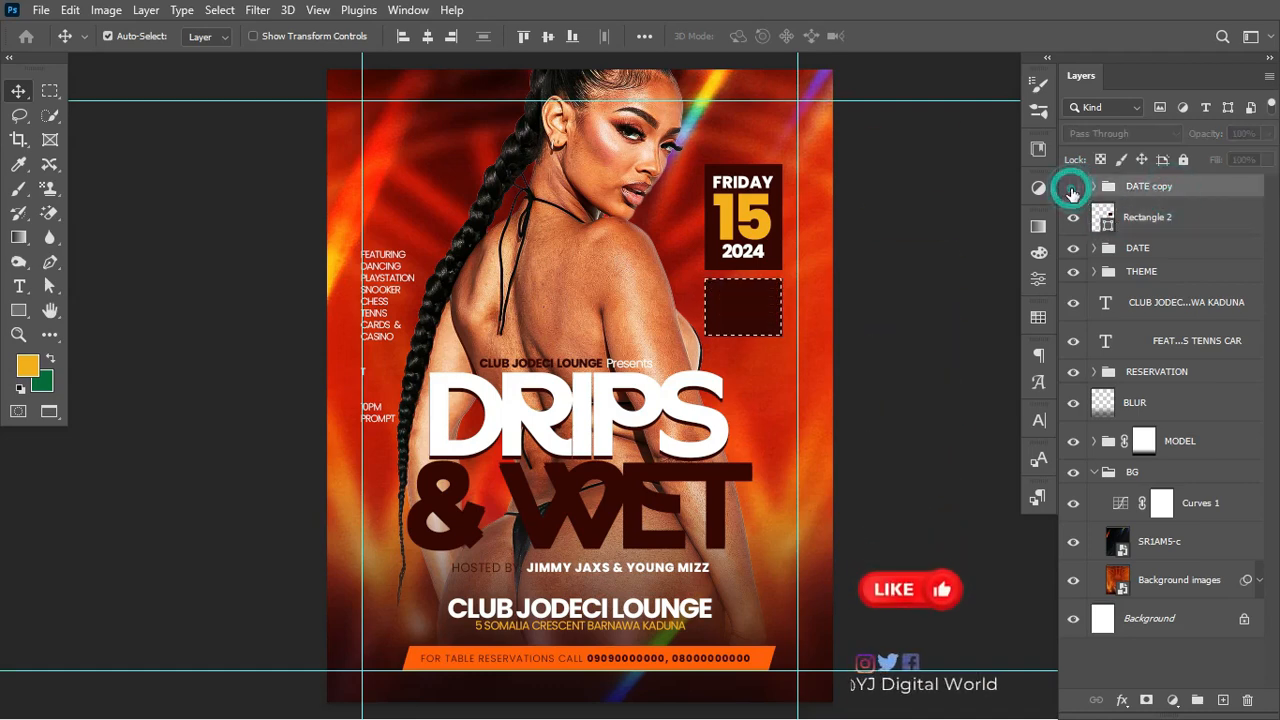
left_click(1073, 190)
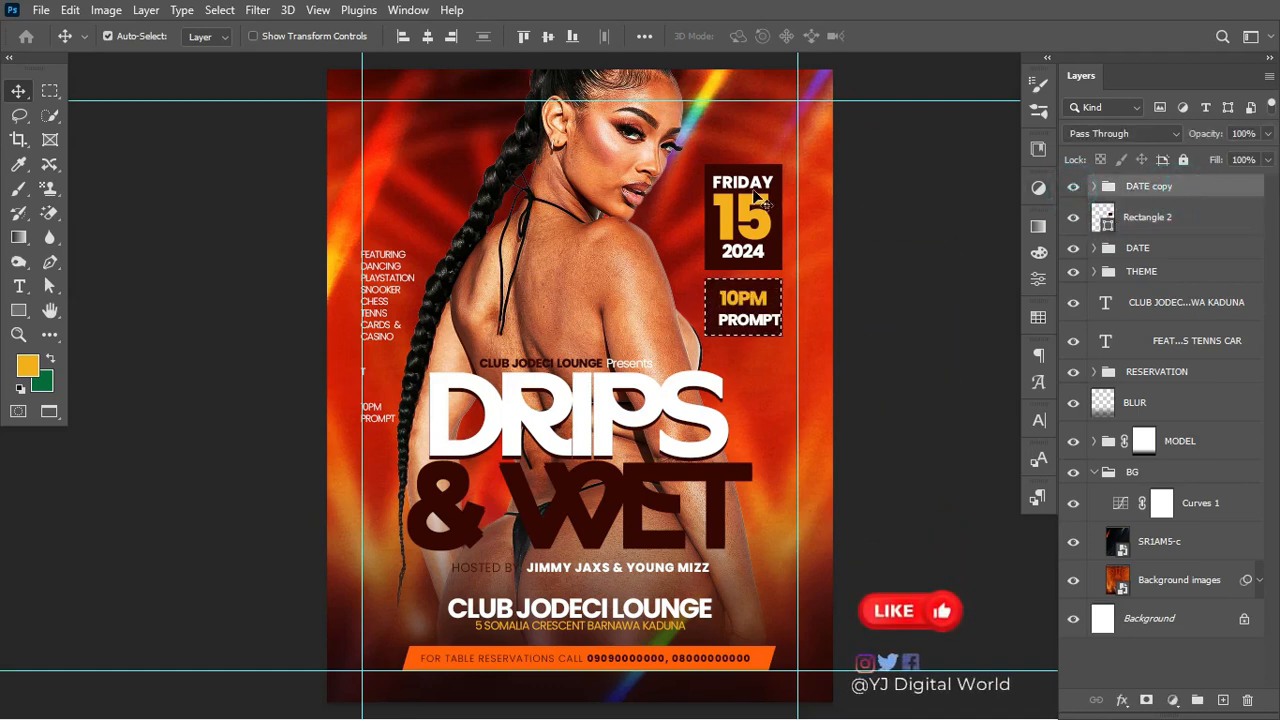
left_click(428, 37)
left_click(549, 38)
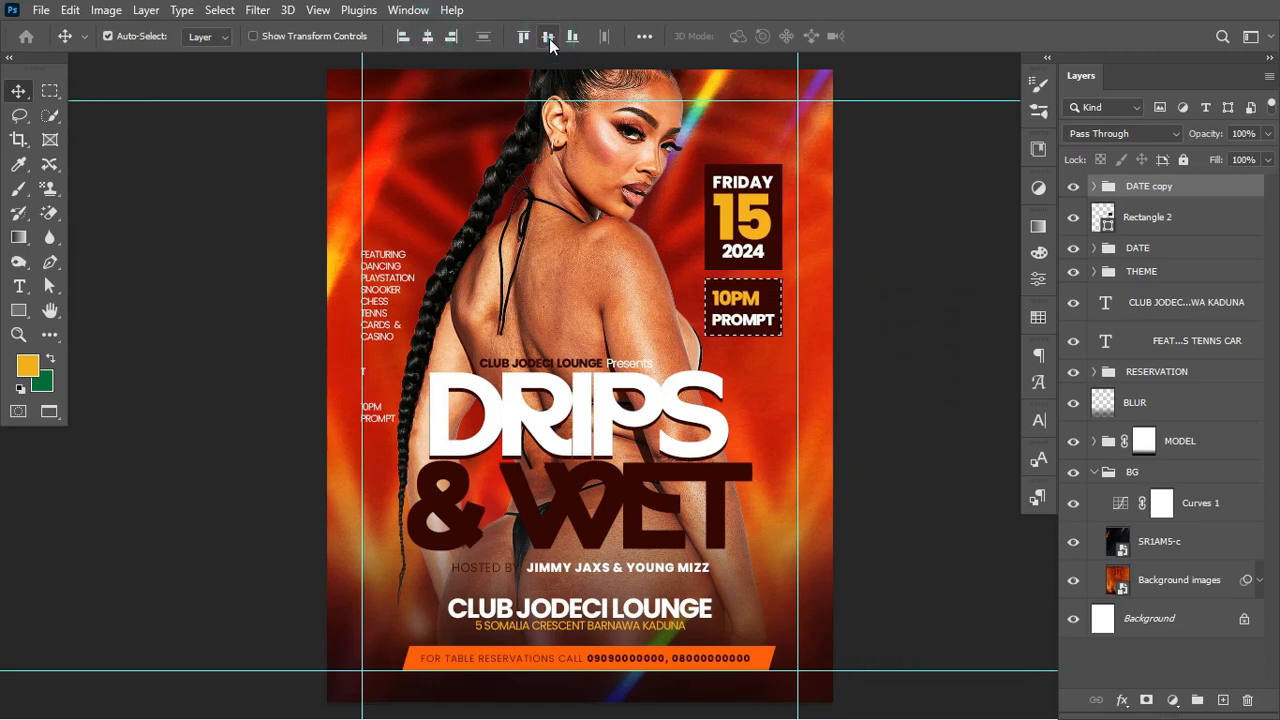
key("ctrl+d")
- Centre the 10PM text horizontally within the lower rectangle
key("t")
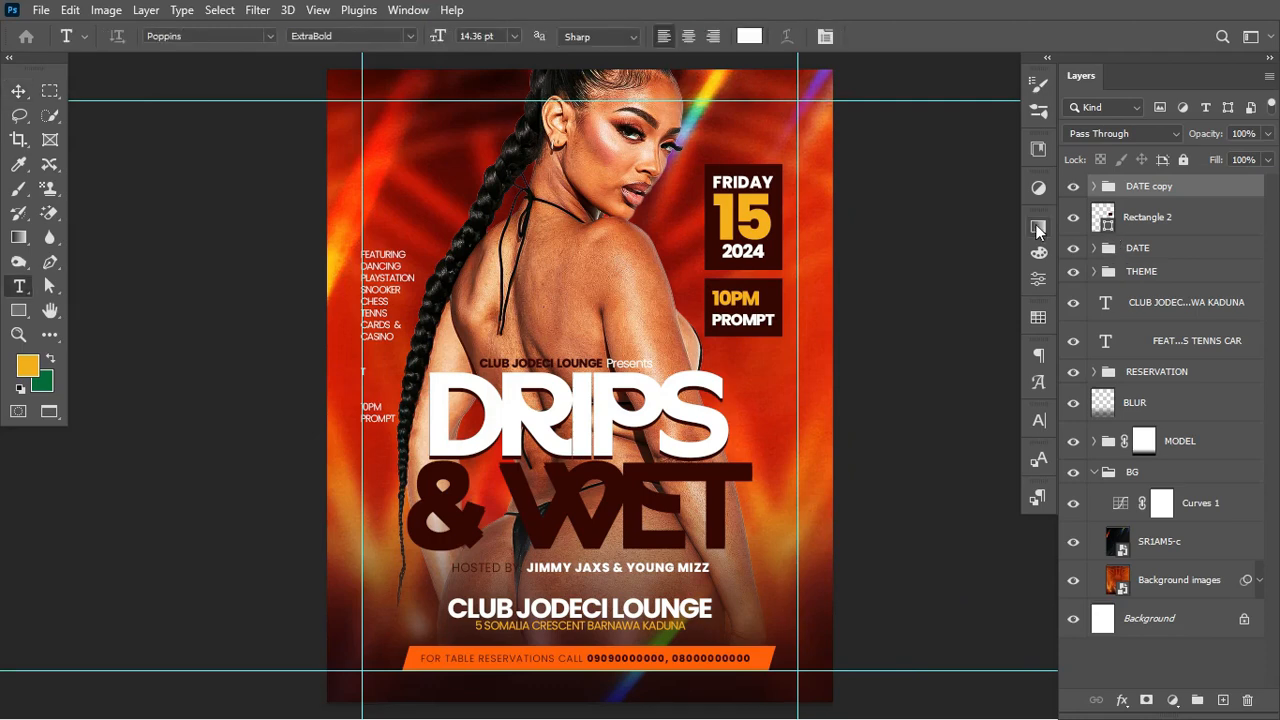
left_click(713, 297)
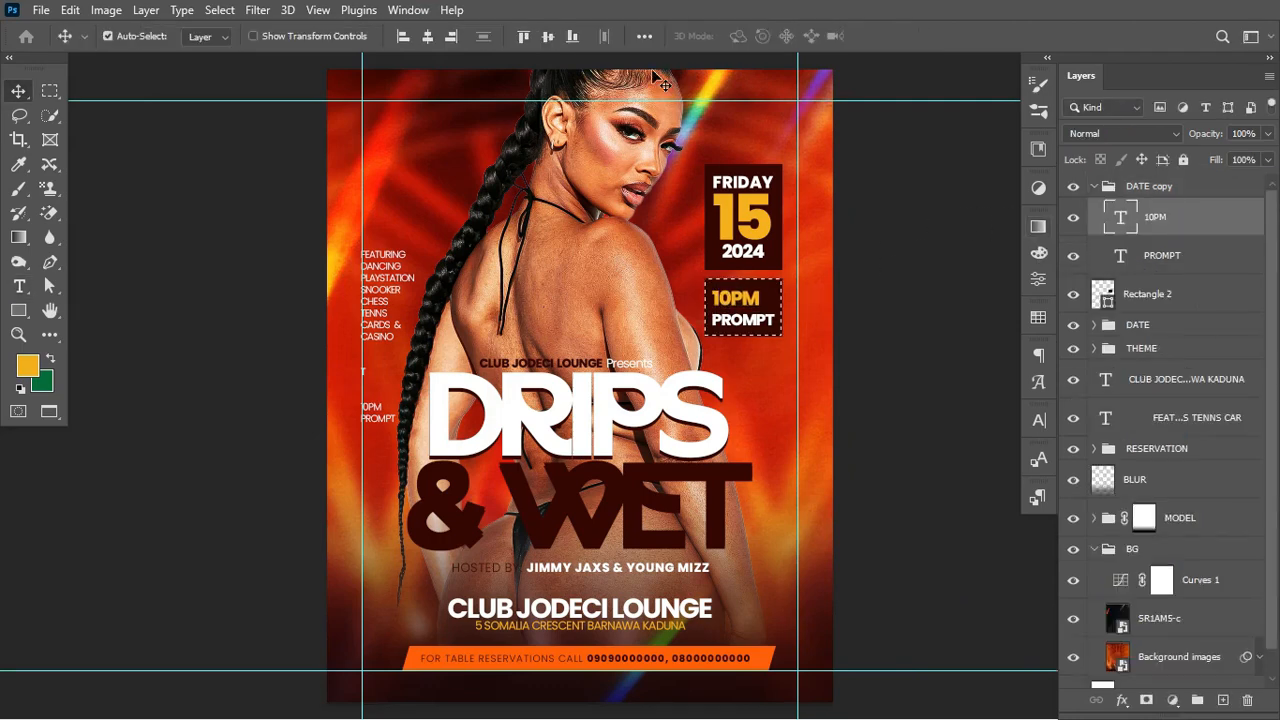
left_click(428, 37)
key("ctrl+d")
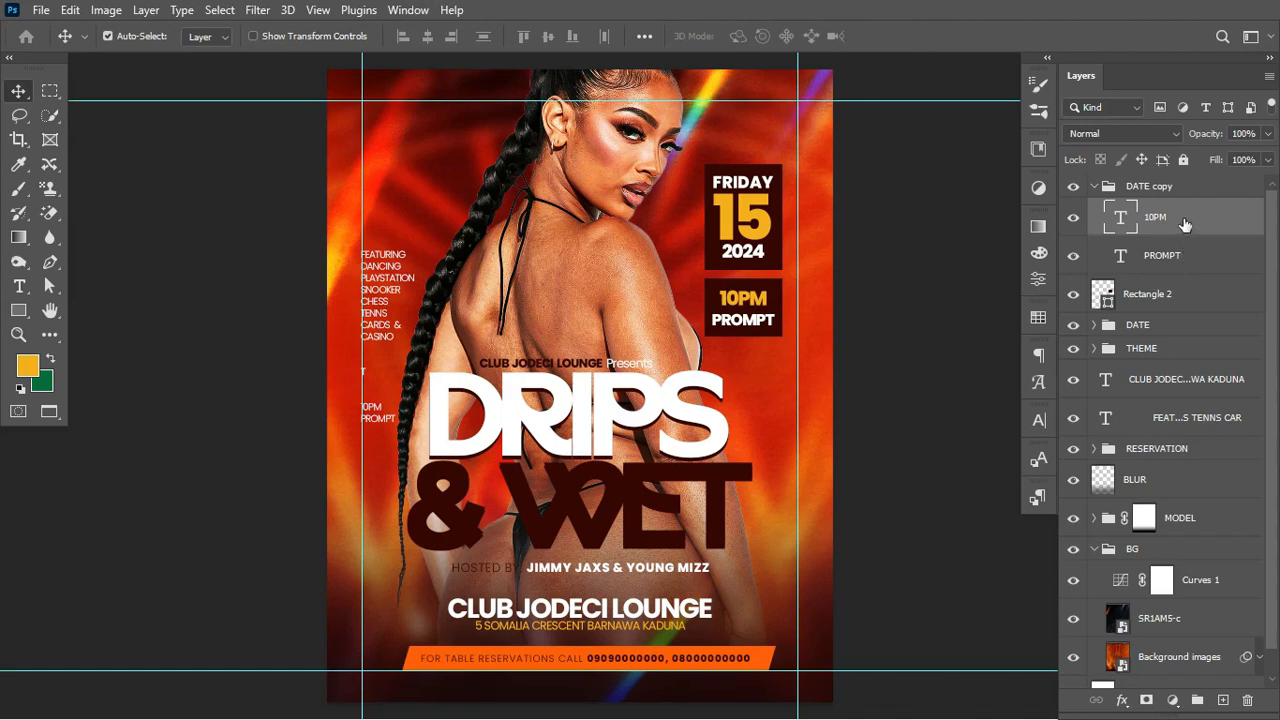
- Nudge the PROMPT text up slightly to tighten the gap below 10PM
left_click(1137, 255)
key("Up")
key("Up")
key("Up")
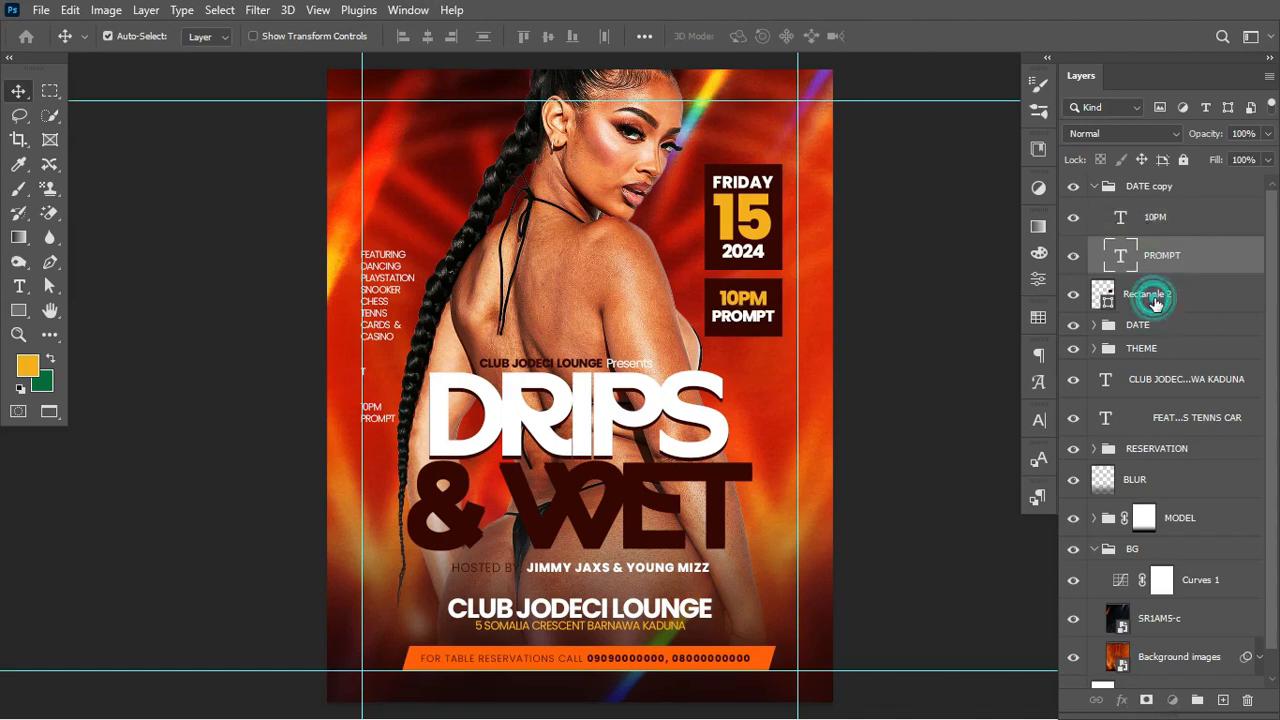
- Reduce the height of the rectangle behind 10PM PROMPT to about 92%, keeping it centred
left_click(1150, 297)
key("ctrl+t")
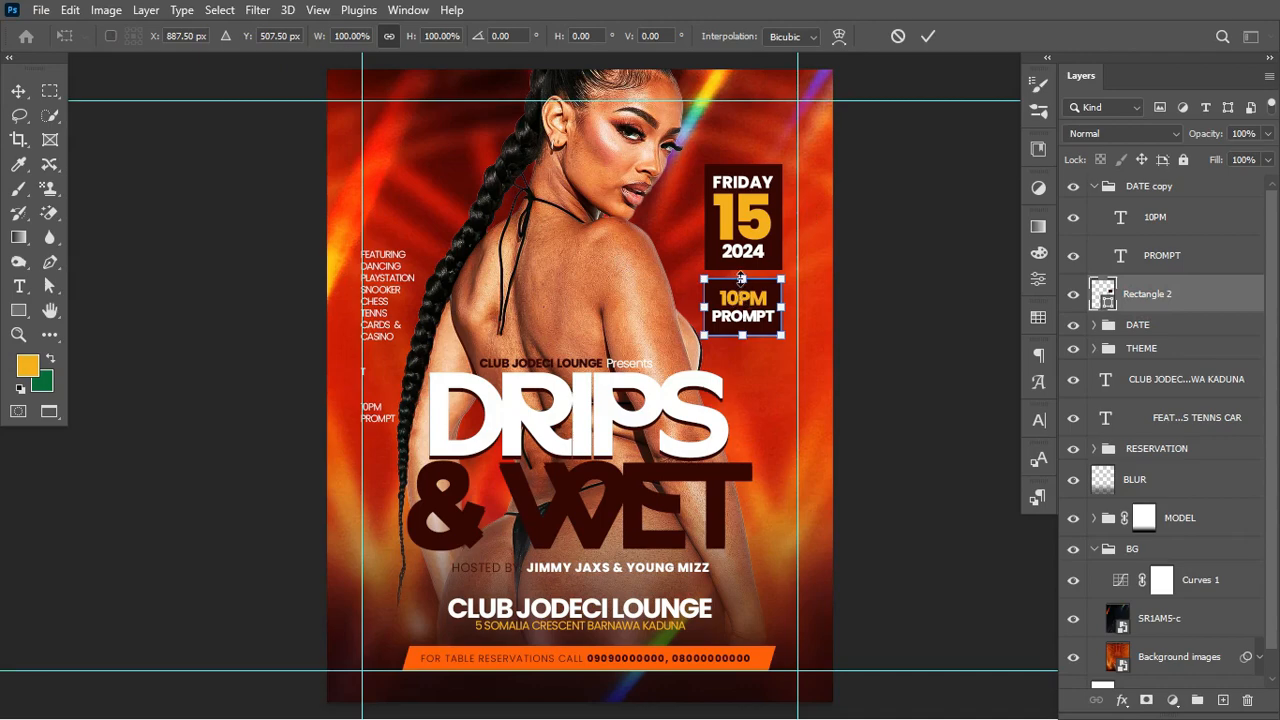
mouse_move(741, 278)
left_mouse_down()
mouse_move(741, 242)
mouse_move(744, 289)
left_mouse_up()
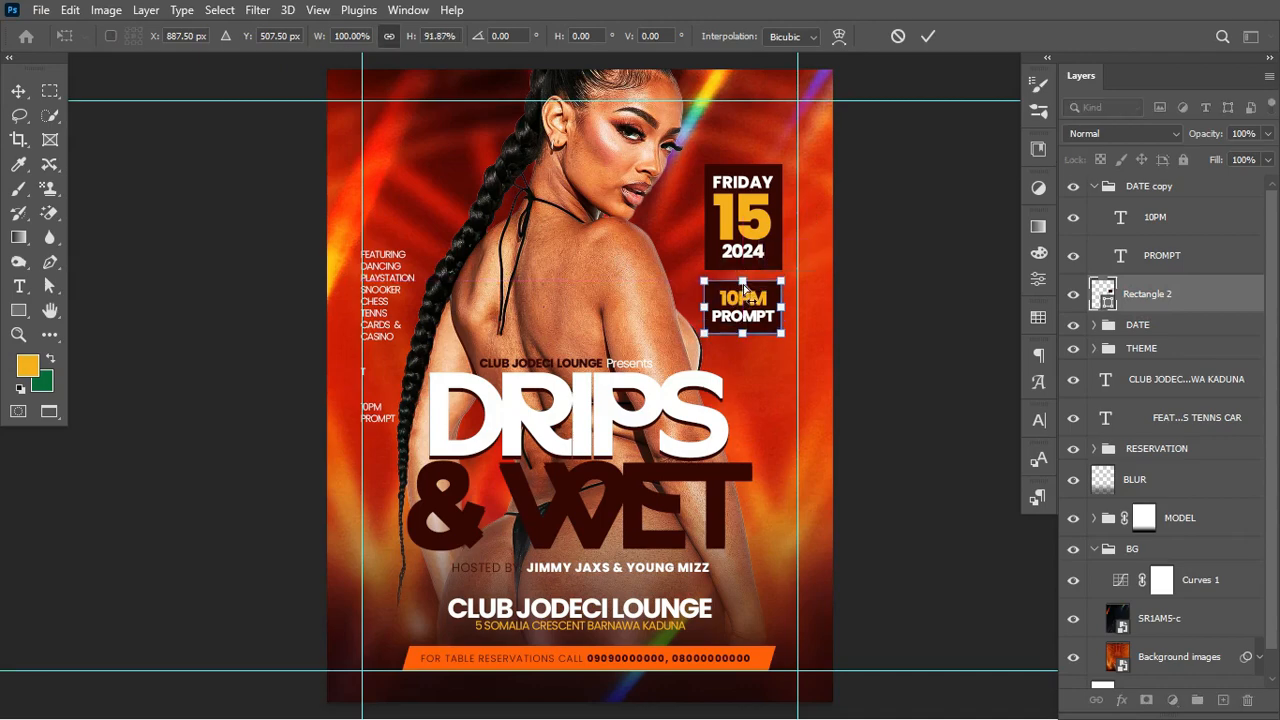
key("ctrl+plus")
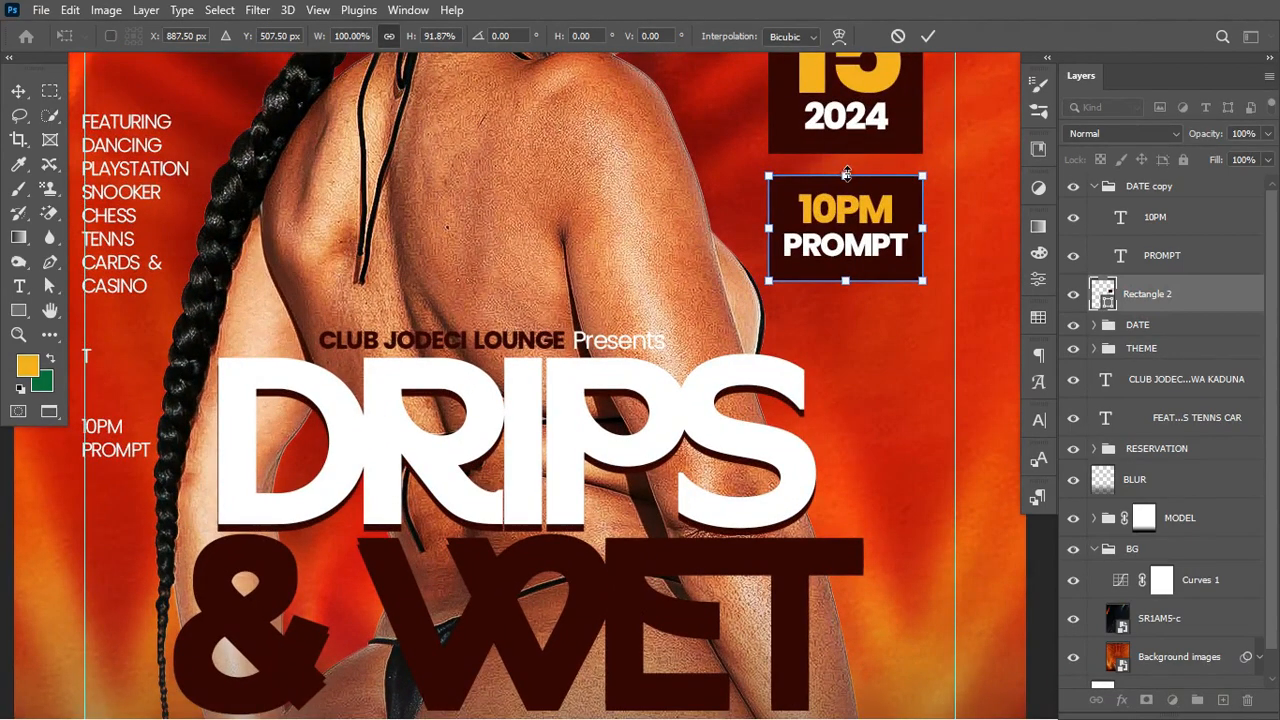
left_click_drag(846, 174, 847, 185)
key("Return")
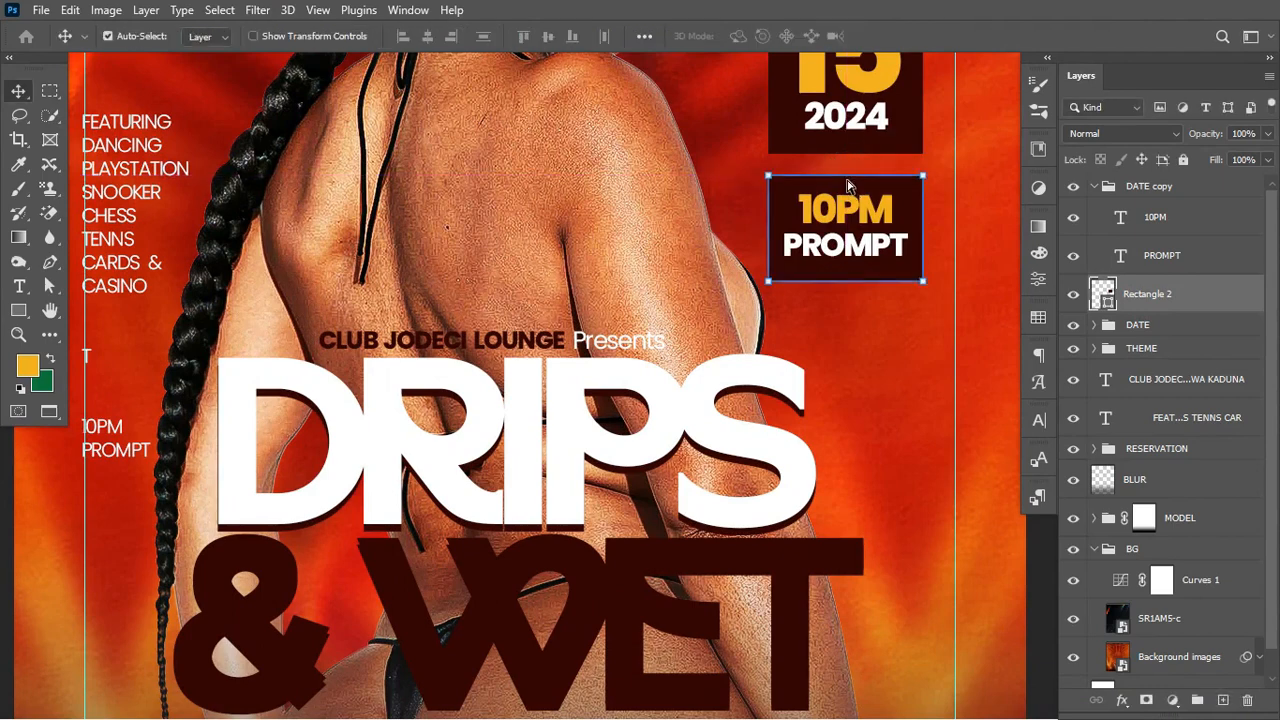
- Check the spacing between PROMPT and the edges of its rectangle, and review the whole flyer
key("ctrl")
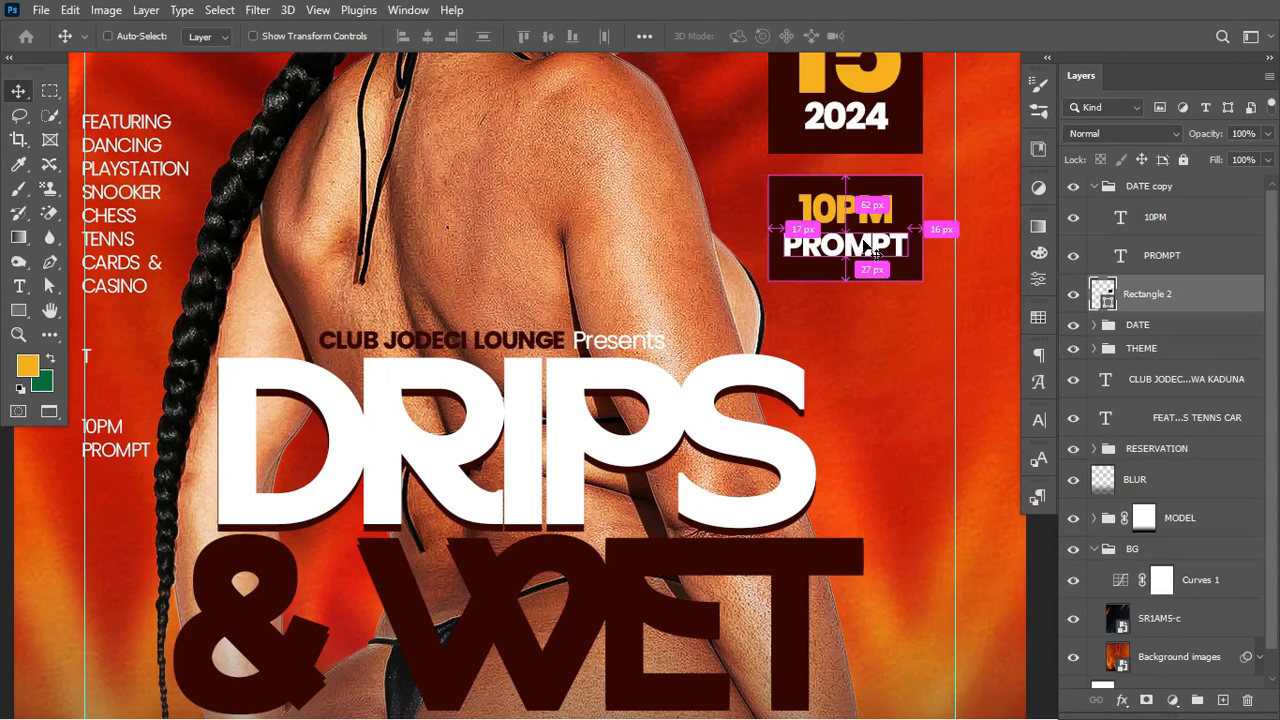
left_click(868, 250, "ctrl")
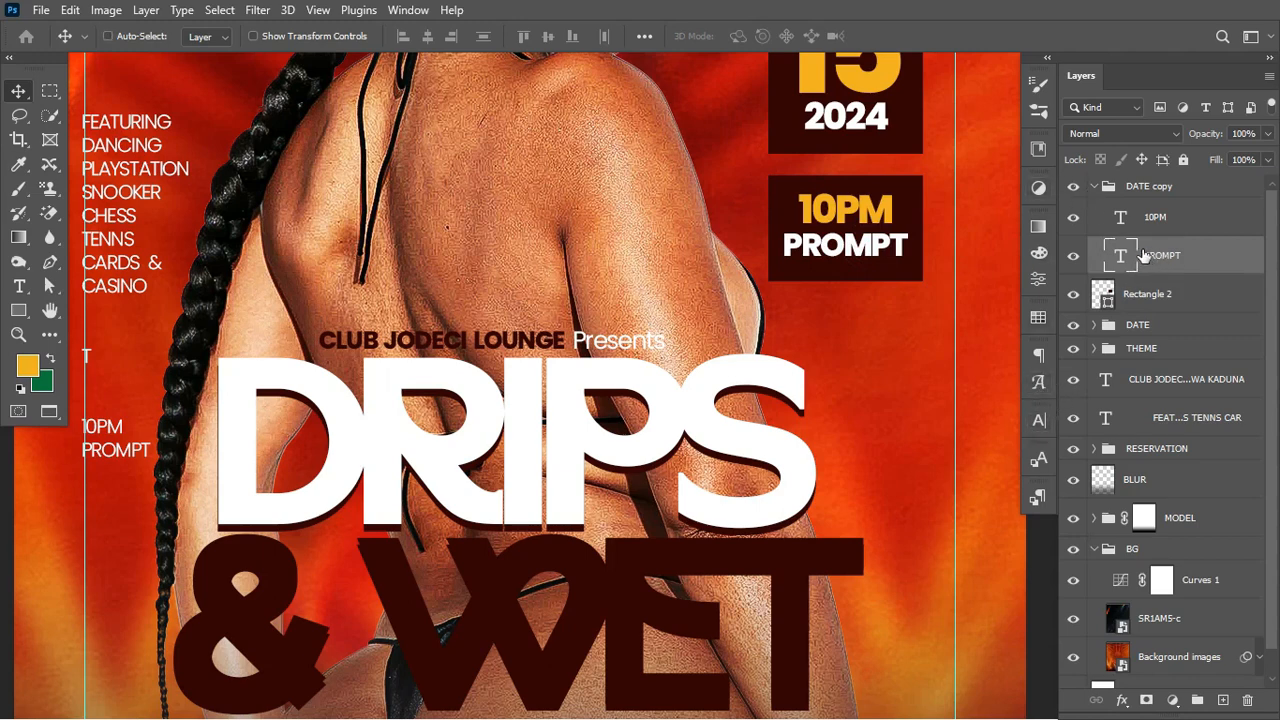
key("ctrl+minus")
key("ctrl+minus")
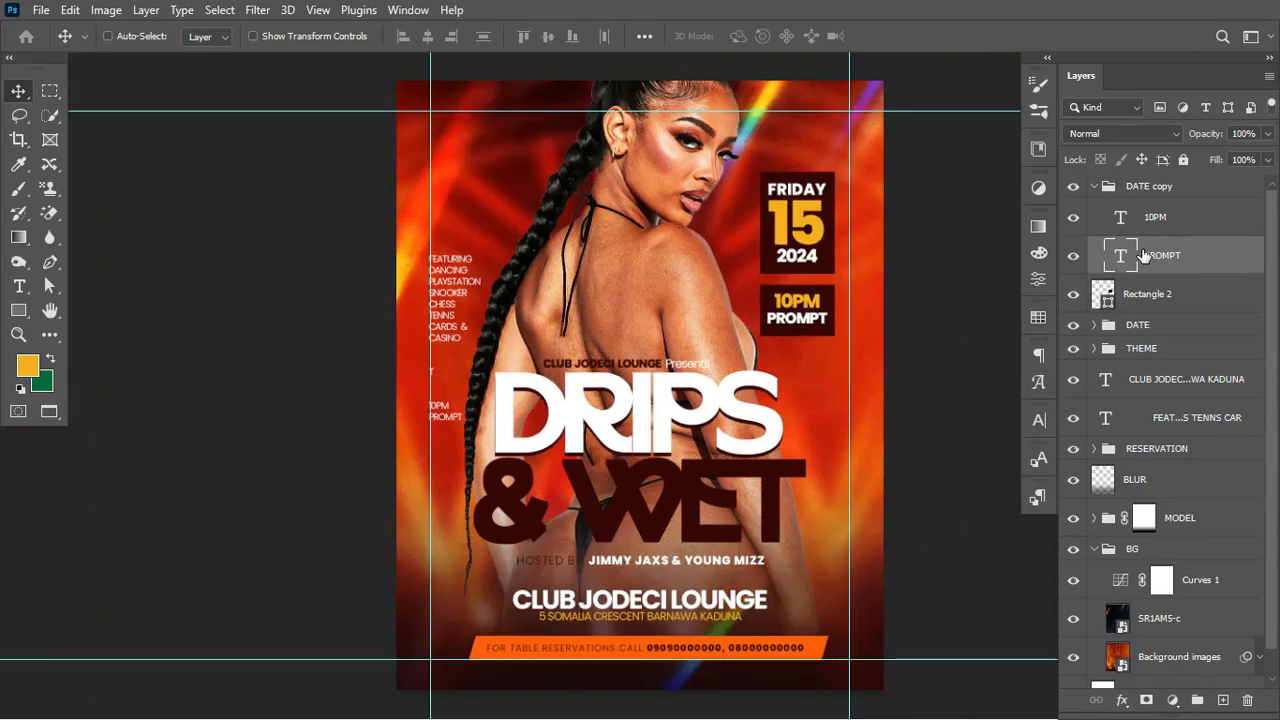
key("ctrl+0")
scroll(896, 279, "right", 1)
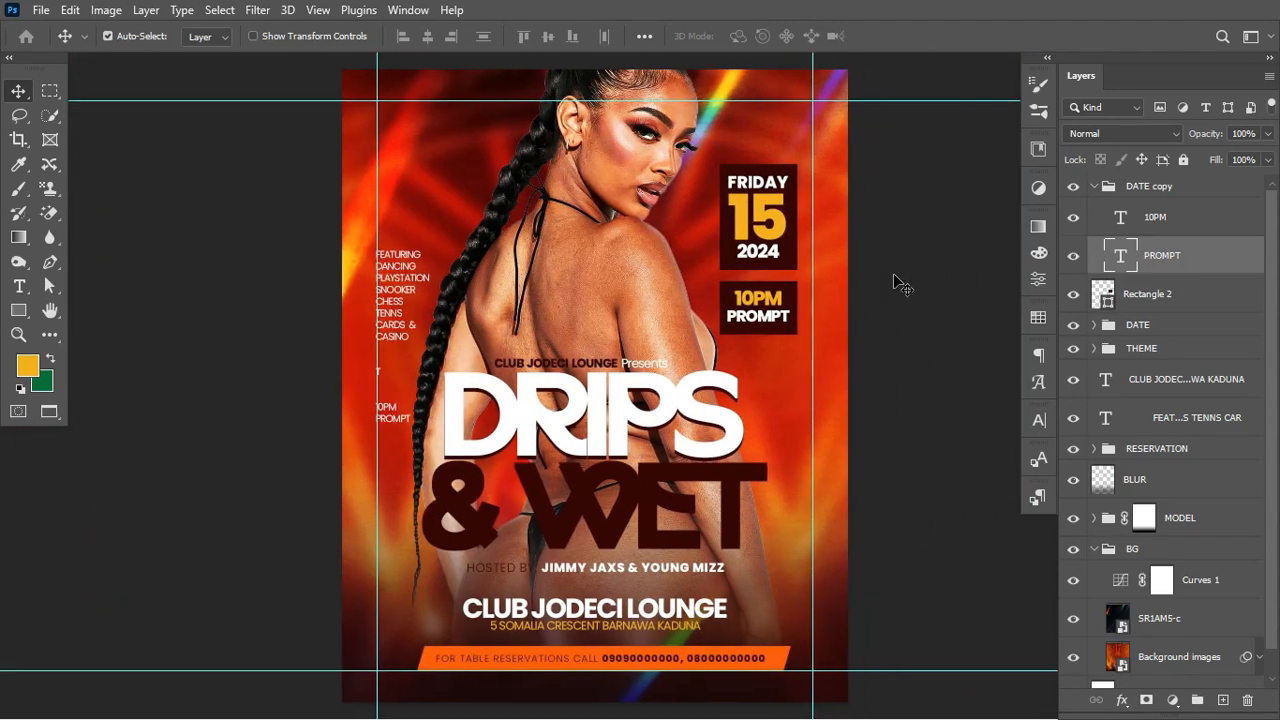
- Collapse the duplicated DATE group and rename it TIME
left_click(1100, 188)
left_click(1093, 186)
double_click(1140, 188)
type("TIME")
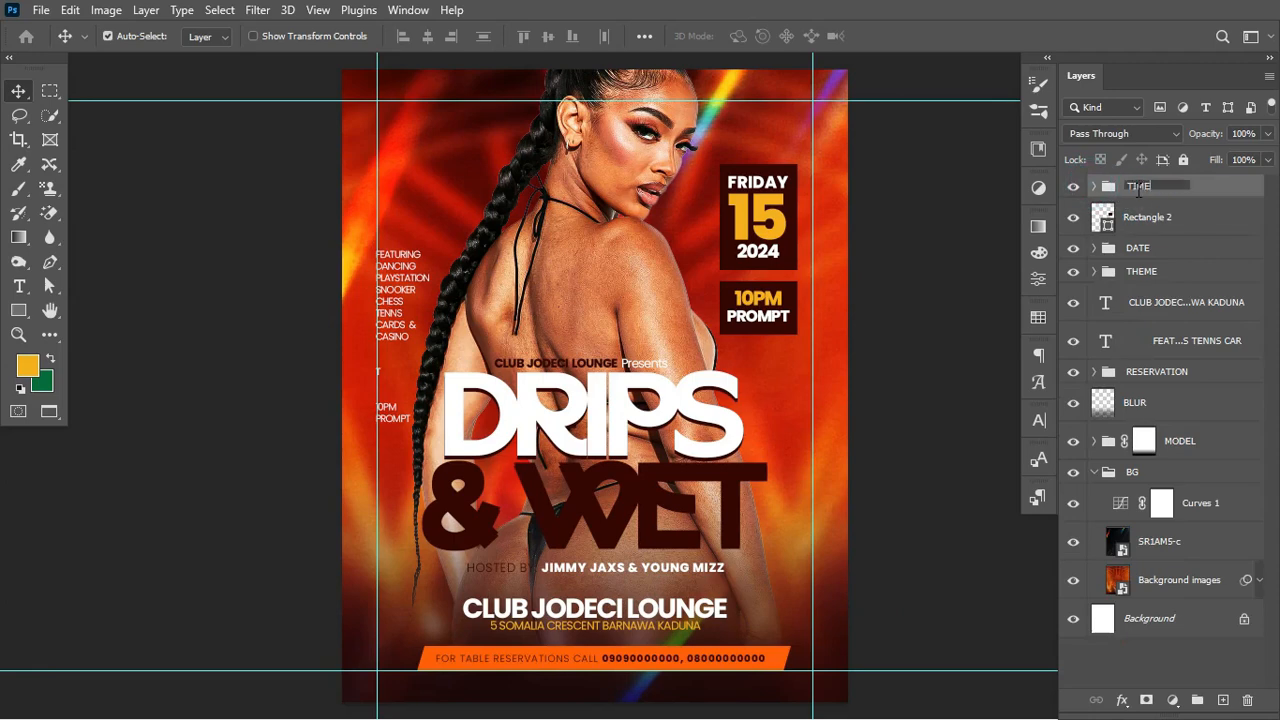
key("Return")
- Move the rectangle behind 10PM PROMPT into the TIME group and toggle the group's visibility to check its contents
left_click(1095, 187)
left_click_drag(1174, 290, 1172, 264)
left_click(1100, 192)
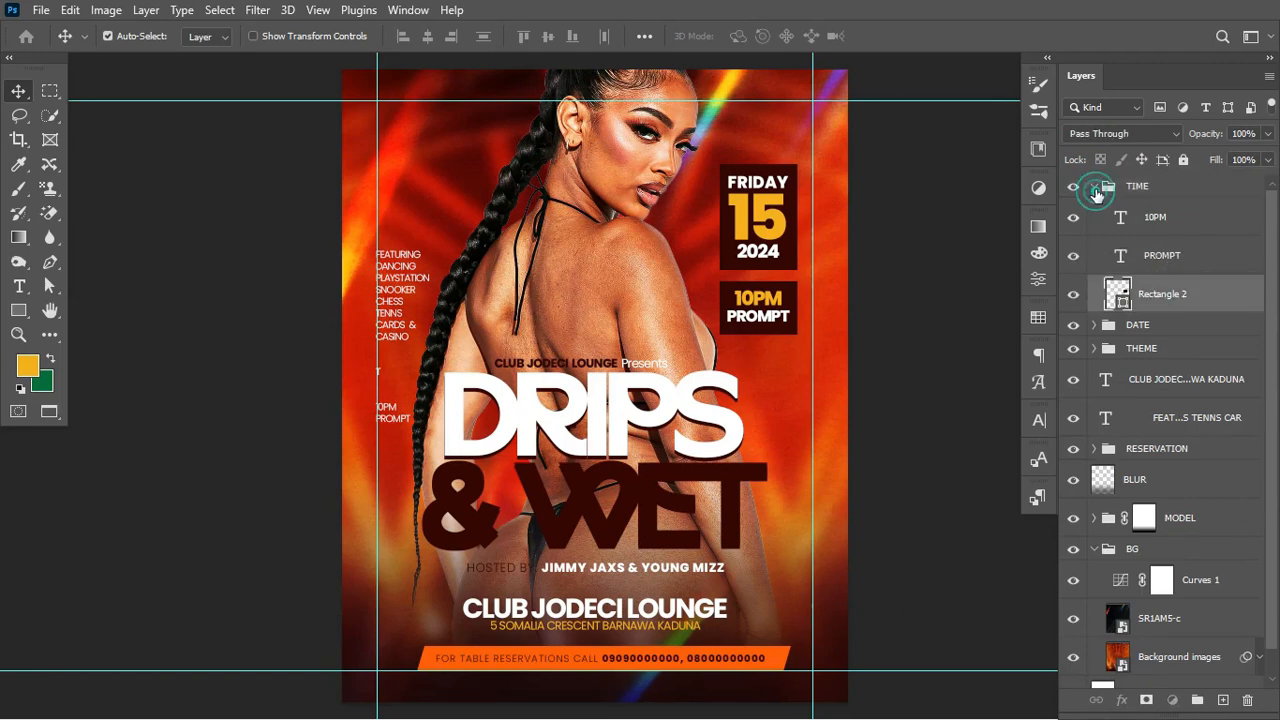
left_click(1094, 187)
left_click(1072, 188)
left_click(1072, 188)
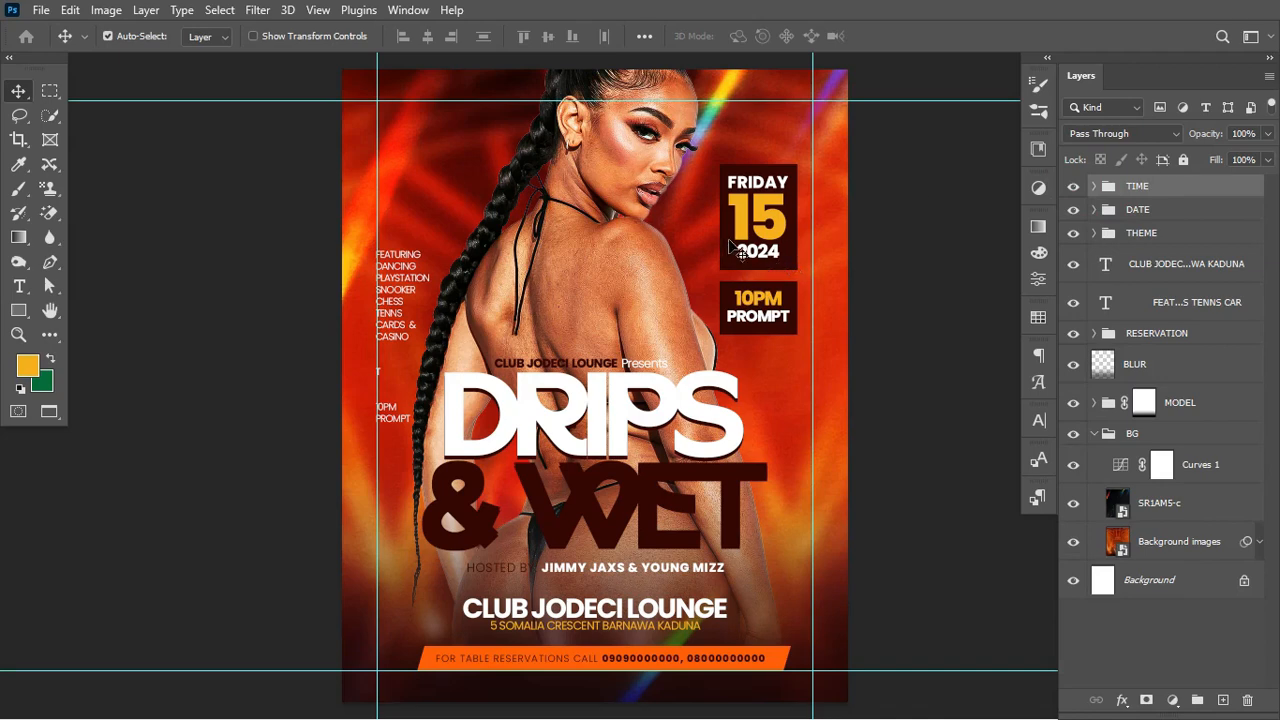
- Scale the TIME and DATE groups down together, keeping their upper right corner in place
left_click(1173, 215, "shift")
key("ctrl+t")
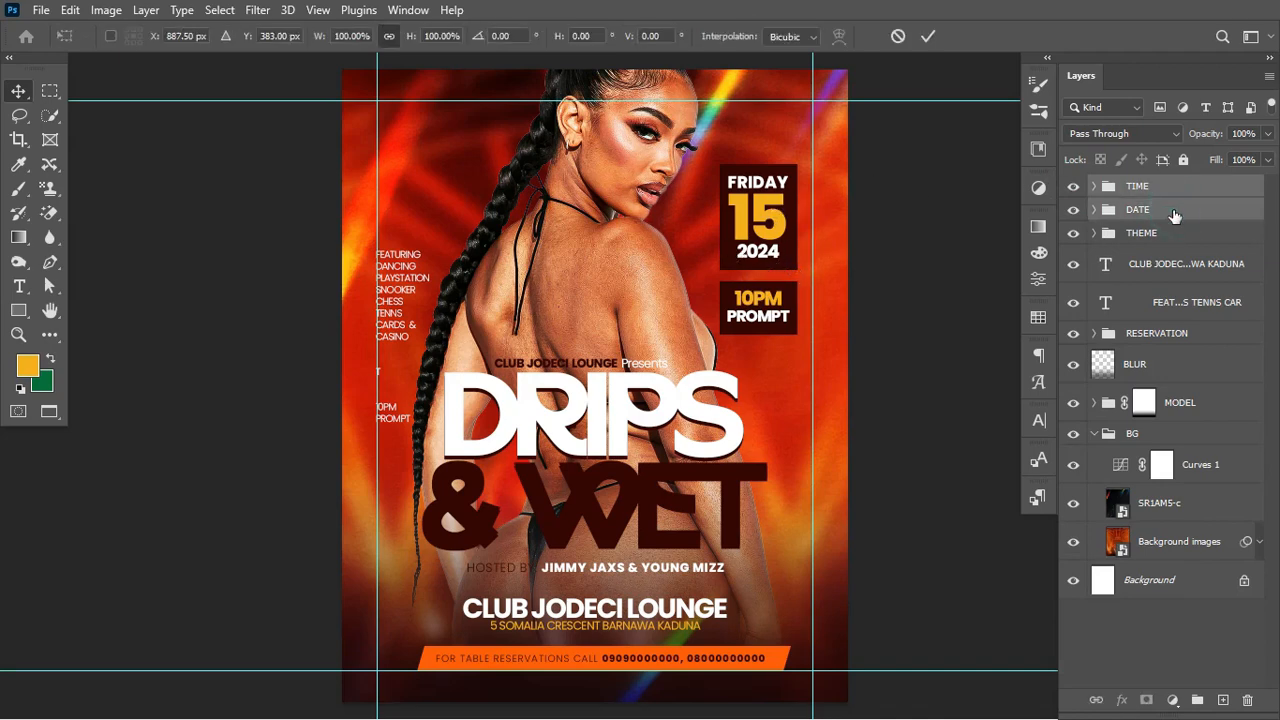
left_click_drag(719, 333, 739, 300)
key("Return")
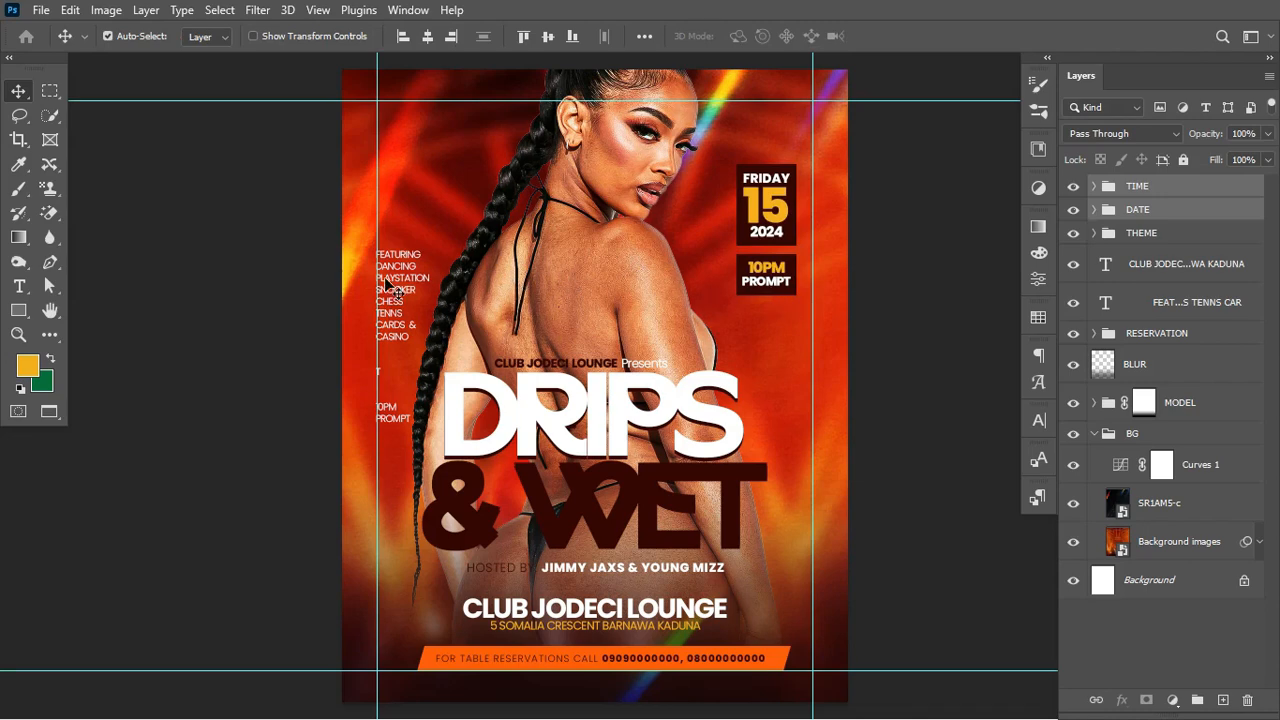
- Cut the word FEATURING from the start of the activity list text
key("t")
double_click(405, 254)
key("ctrl+x")
key("ctrl+Return")
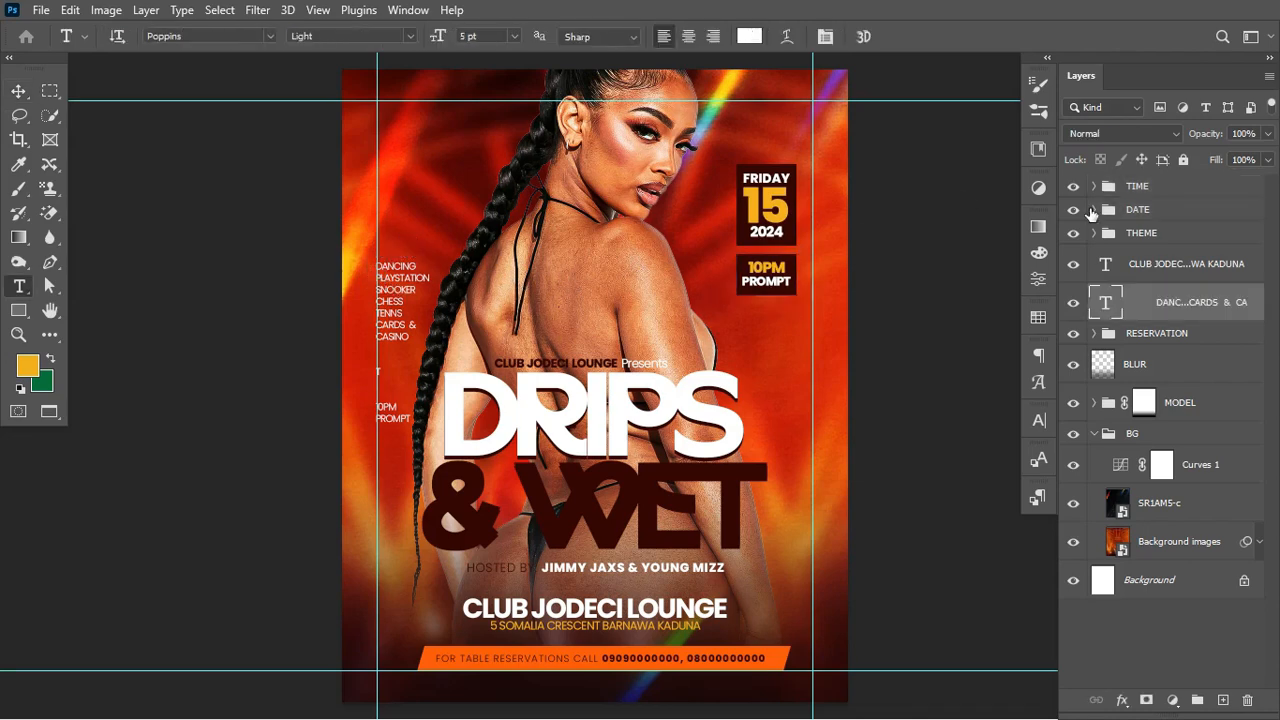
- Duplicate the TIME group and place the copy above the activity list, near the left guide
left_click(1161, 192)
key("ctrl+j")
key("ctrl+t")
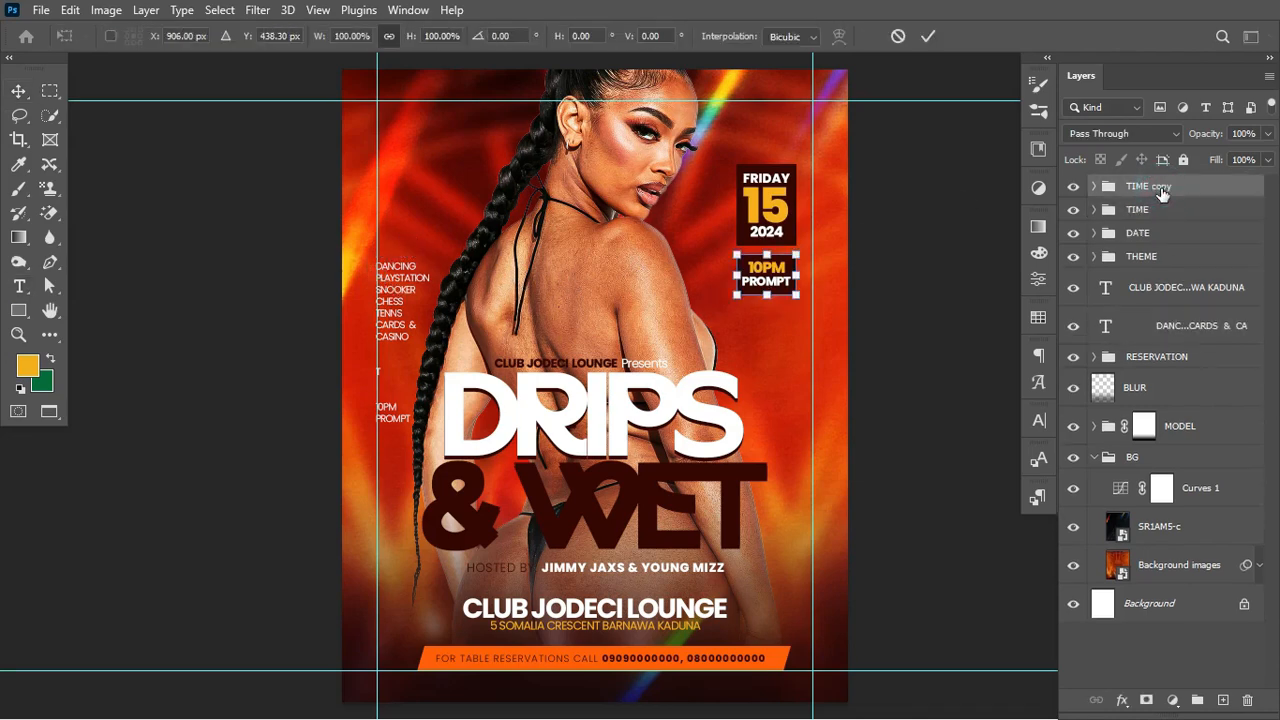
left_click_drag(772, 281, 415, 178)
key("Return")
- Replace the 10PM text in the duplicated block with FEATURING
key("t")
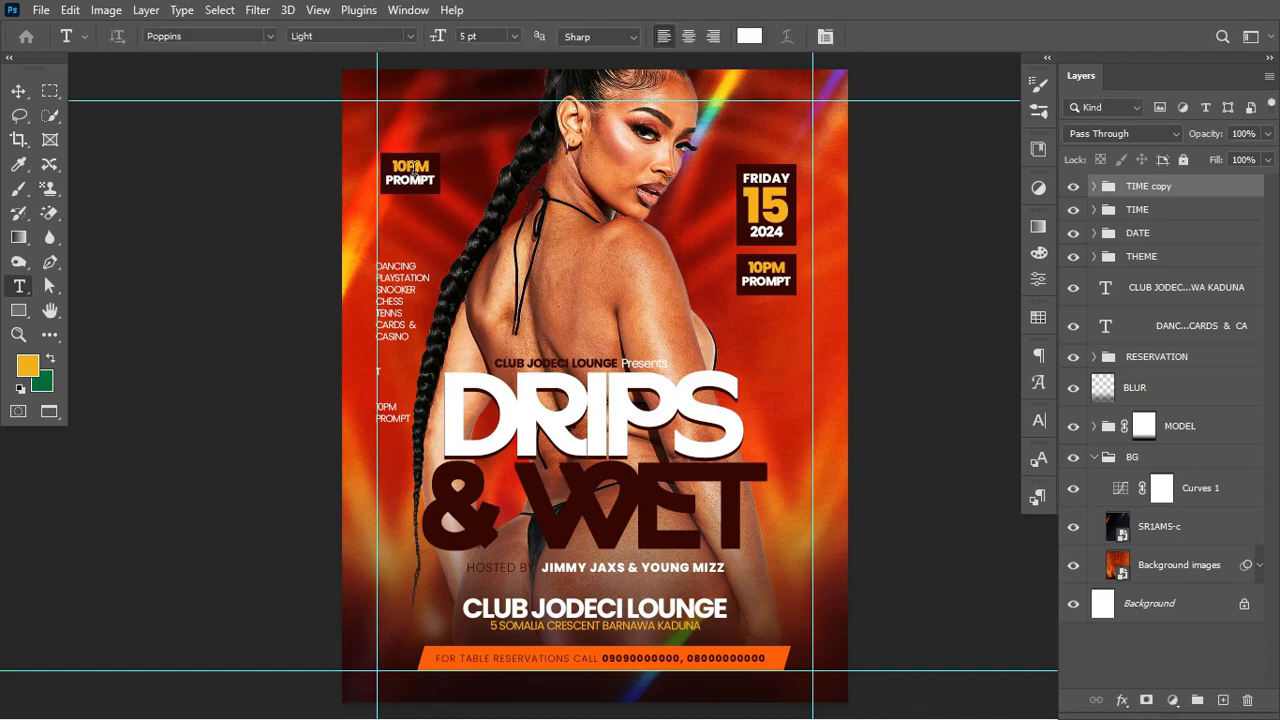
left_click(405, 163)
key("ctrl+a")
type("FEATURING")
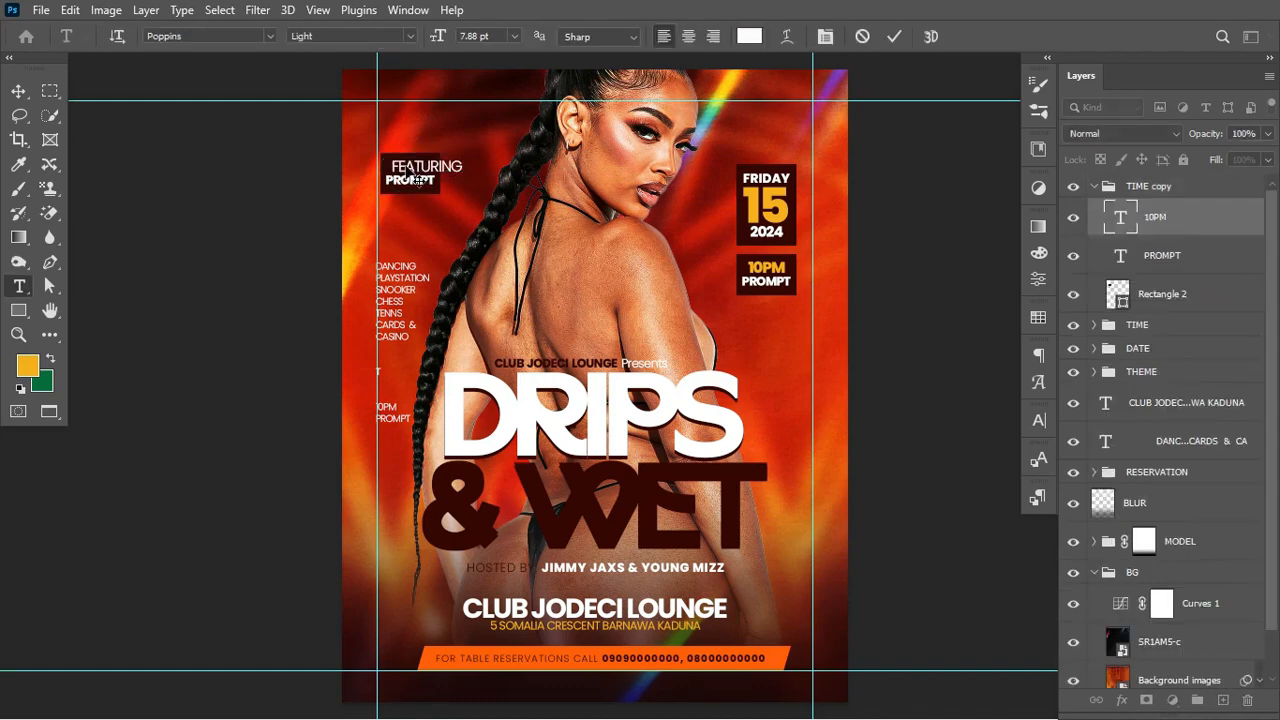
key("ctrl+Return")
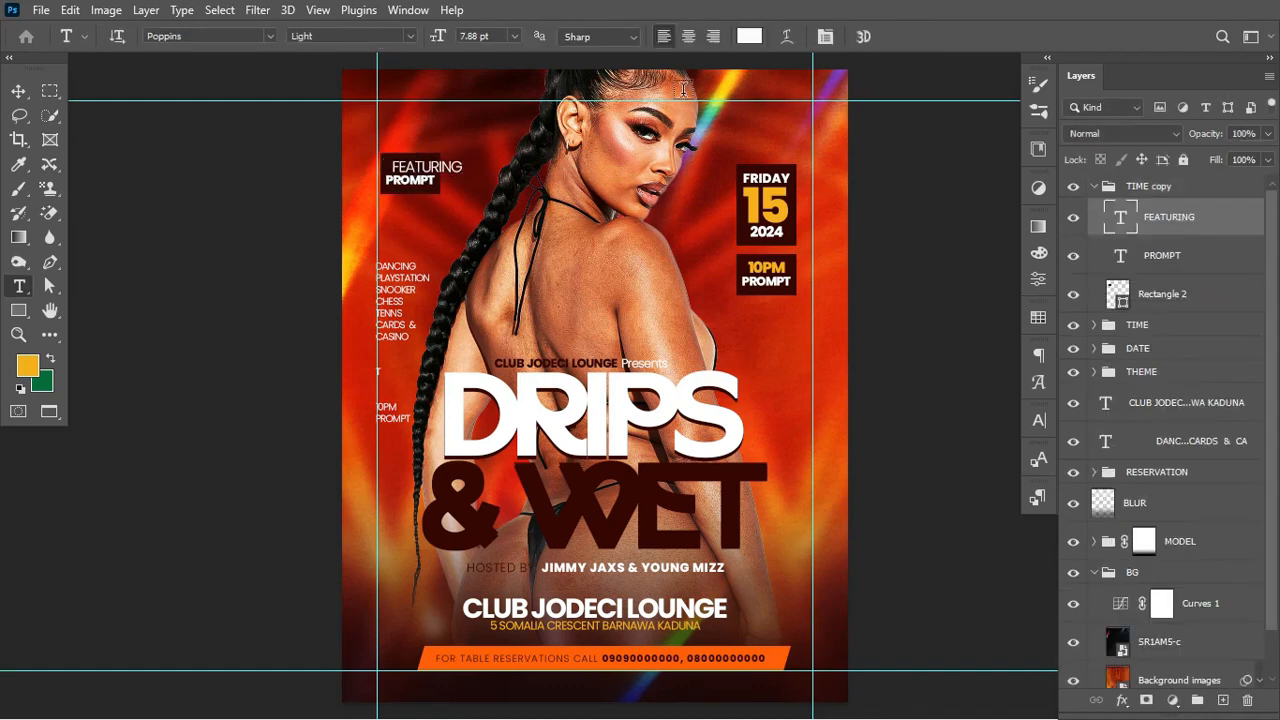
- Set the FEATURING text to ExtraBold and colour it with the yellow sampled from the number 15
left_click(410, 37)
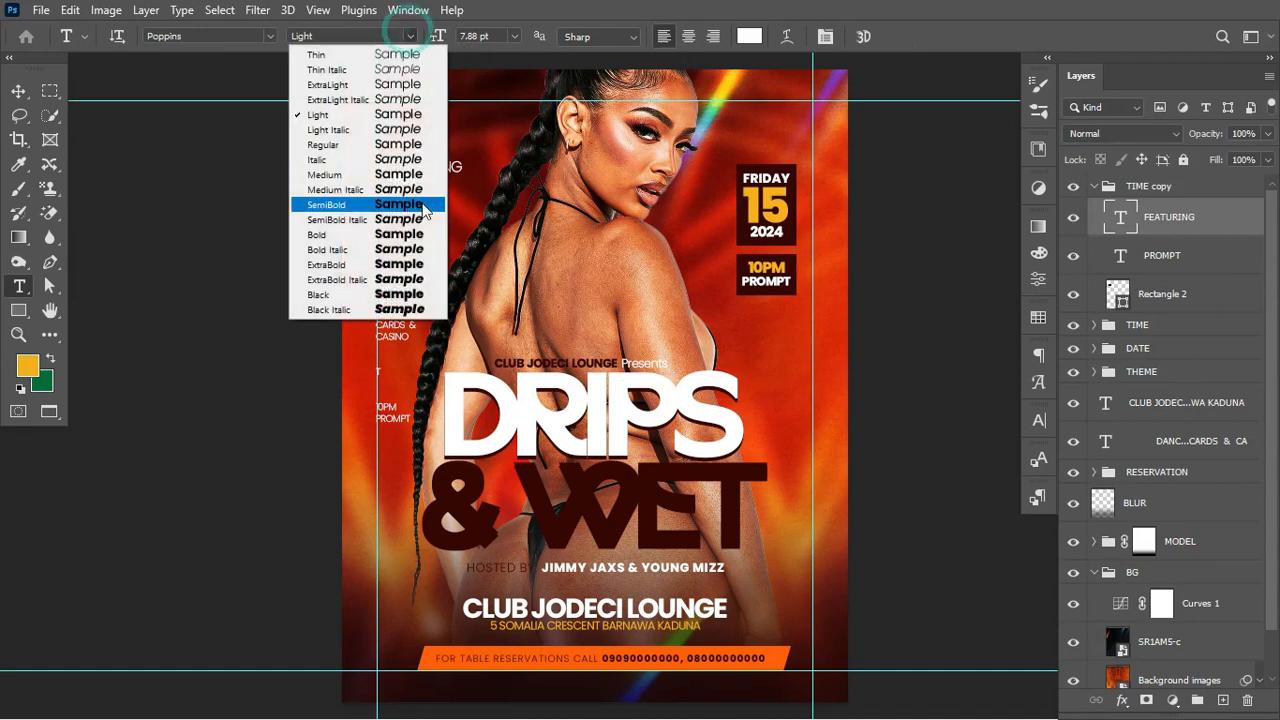
left_click(403, 265)
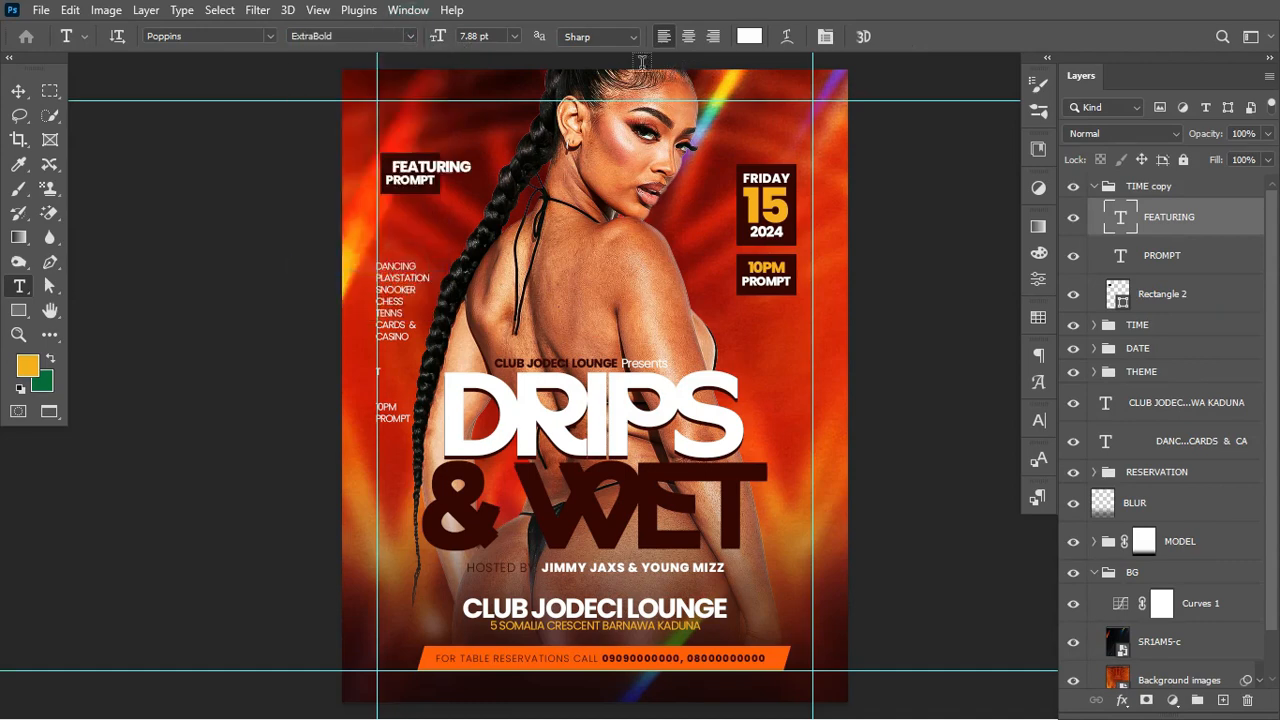
left_click(757, 37)
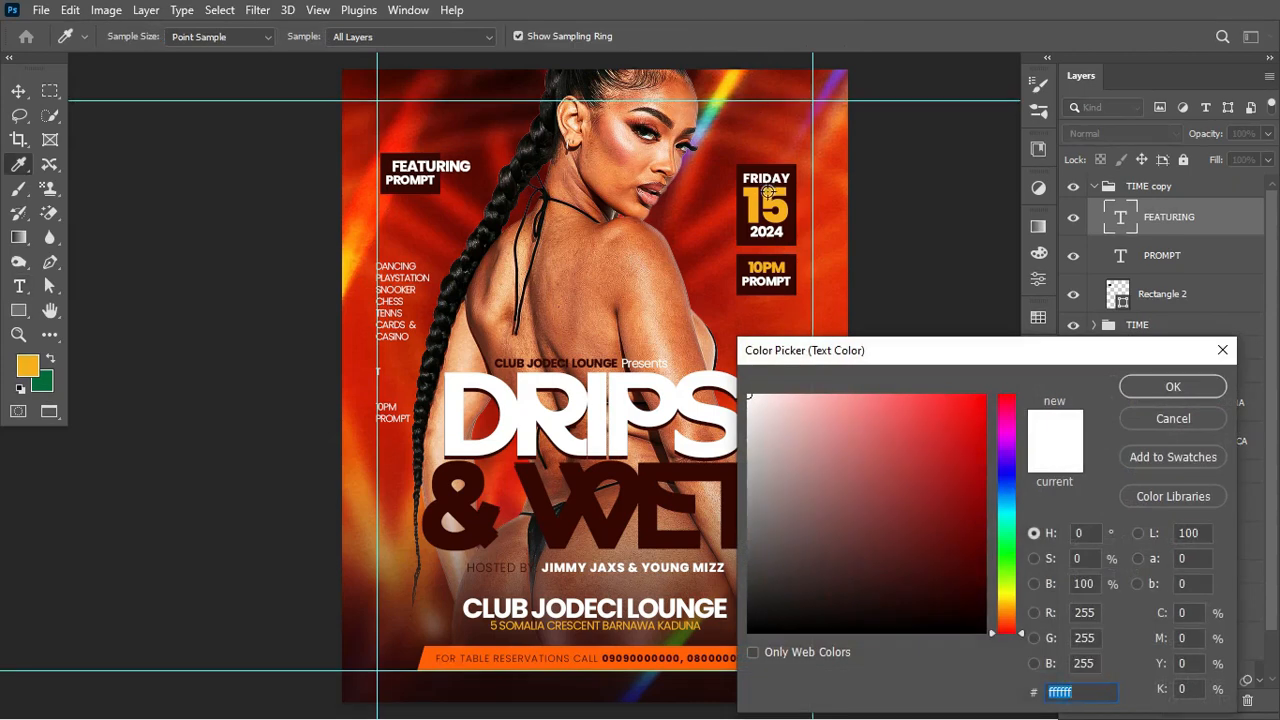
left_click(767, 192)
left_click(1186, 385)
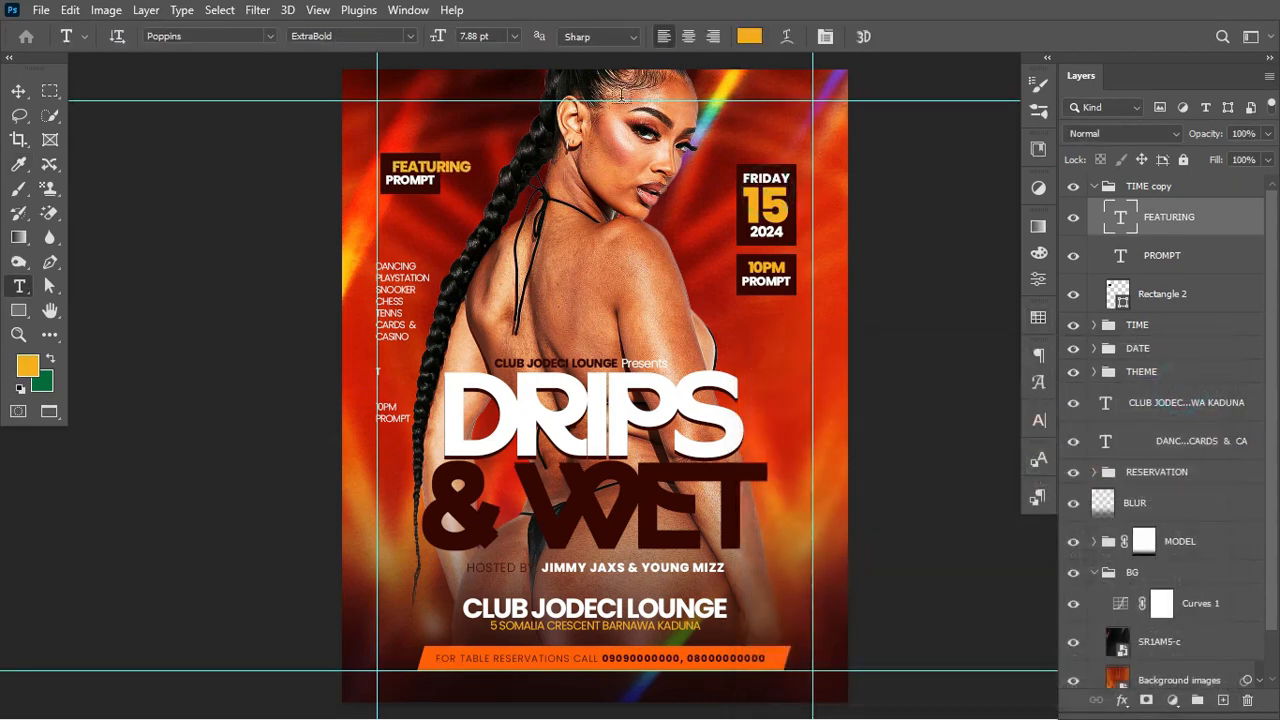
- Delete PROMPT from the duplicated block and reshape its rectangle into a wider, shorter bar around FEATURING
left_click(1170, 262)
key("ctrl+e")
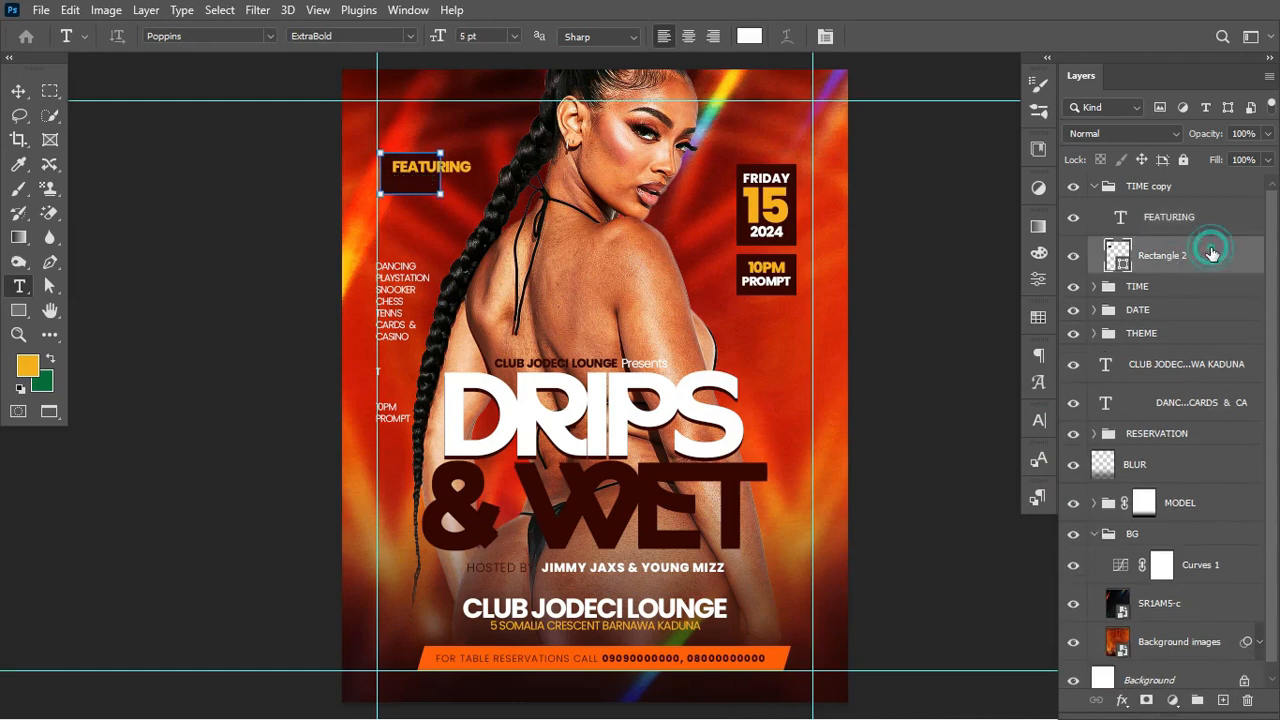
key("ctrl+t")
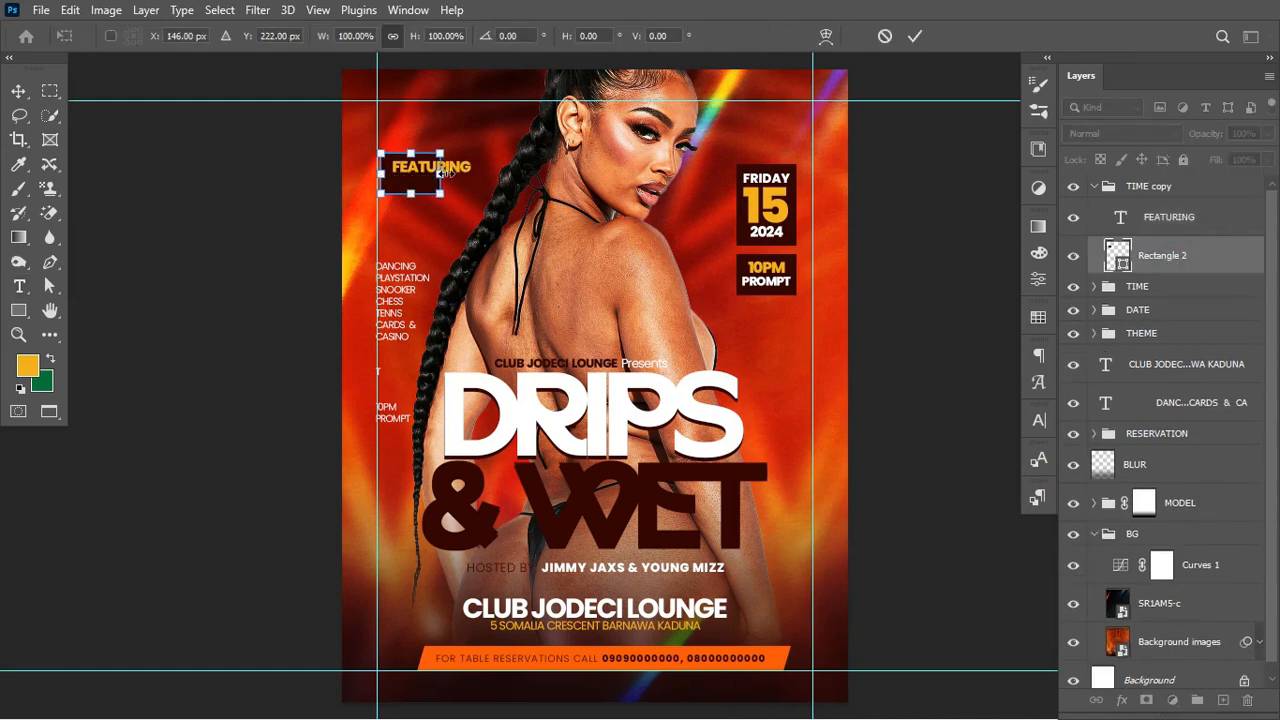
mouse_move(441, 173)
left_mouse_down()
mouse_move(484, 173)
mouse_move(430, 180)
mouse_move(430, 200)
mouse_move(430, 180)
left_mouse_up()
key("Return")
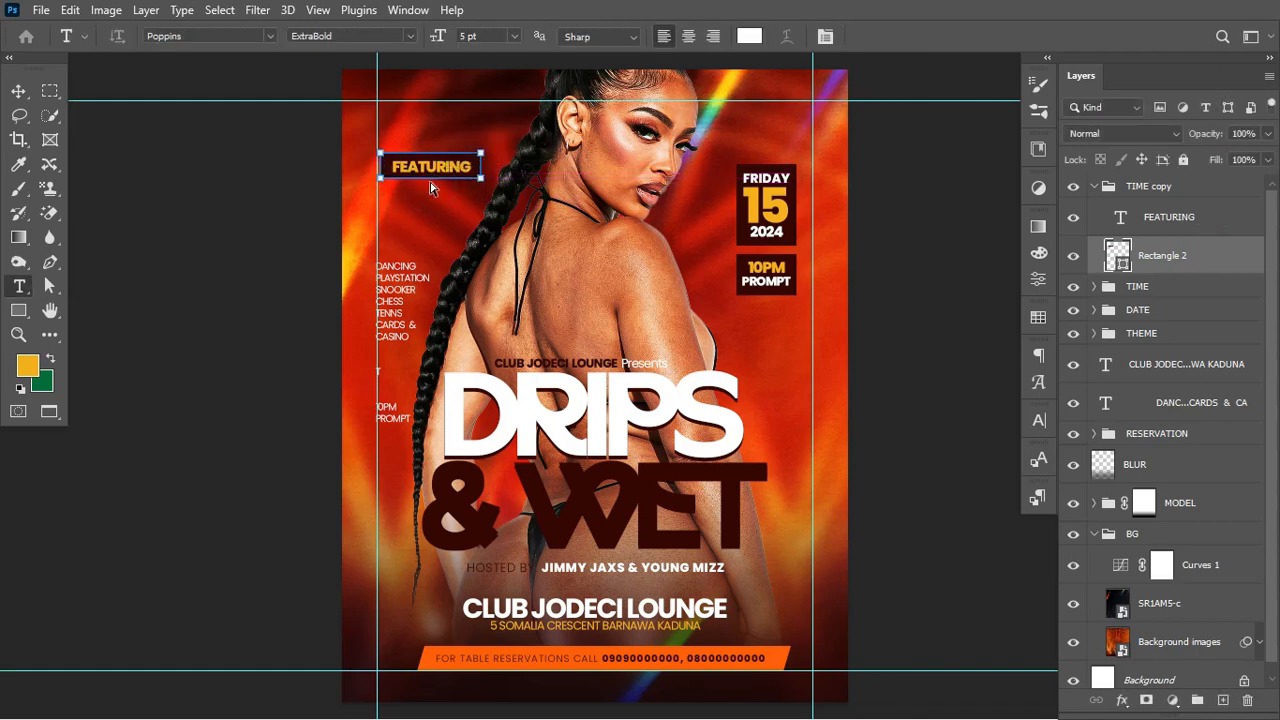
- Centre the FEATURING text horizontally and vertically within its rectangle
left_click(1120, 257, "ctrl")
left_click(1170, 216)
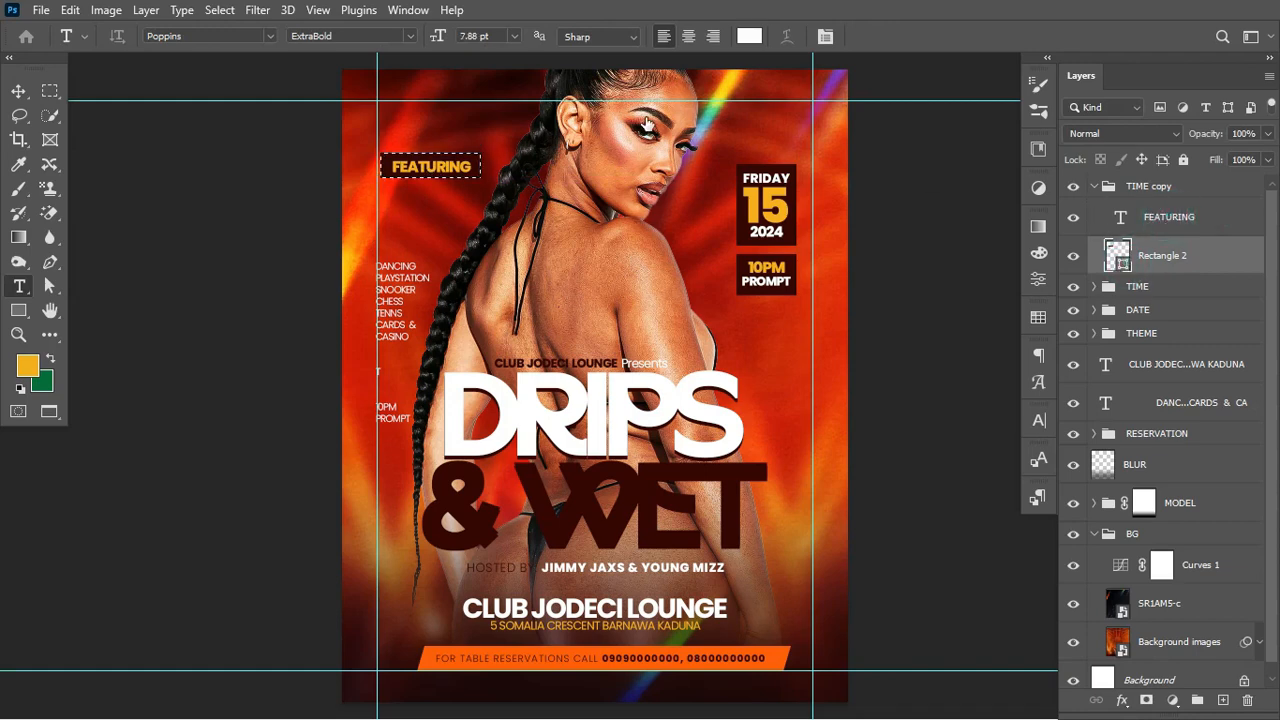
left_click(18, 91)
left_click(428, 36)
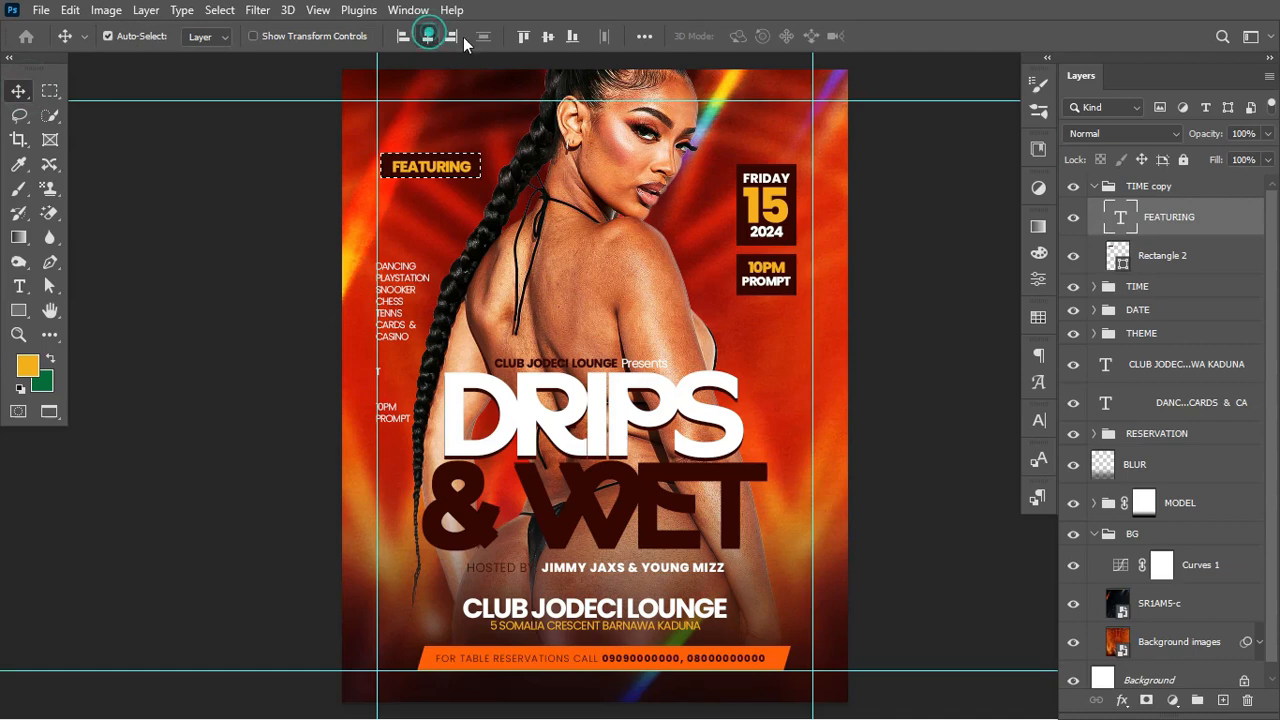
left_click(548, 37)
key("ctrl+d")
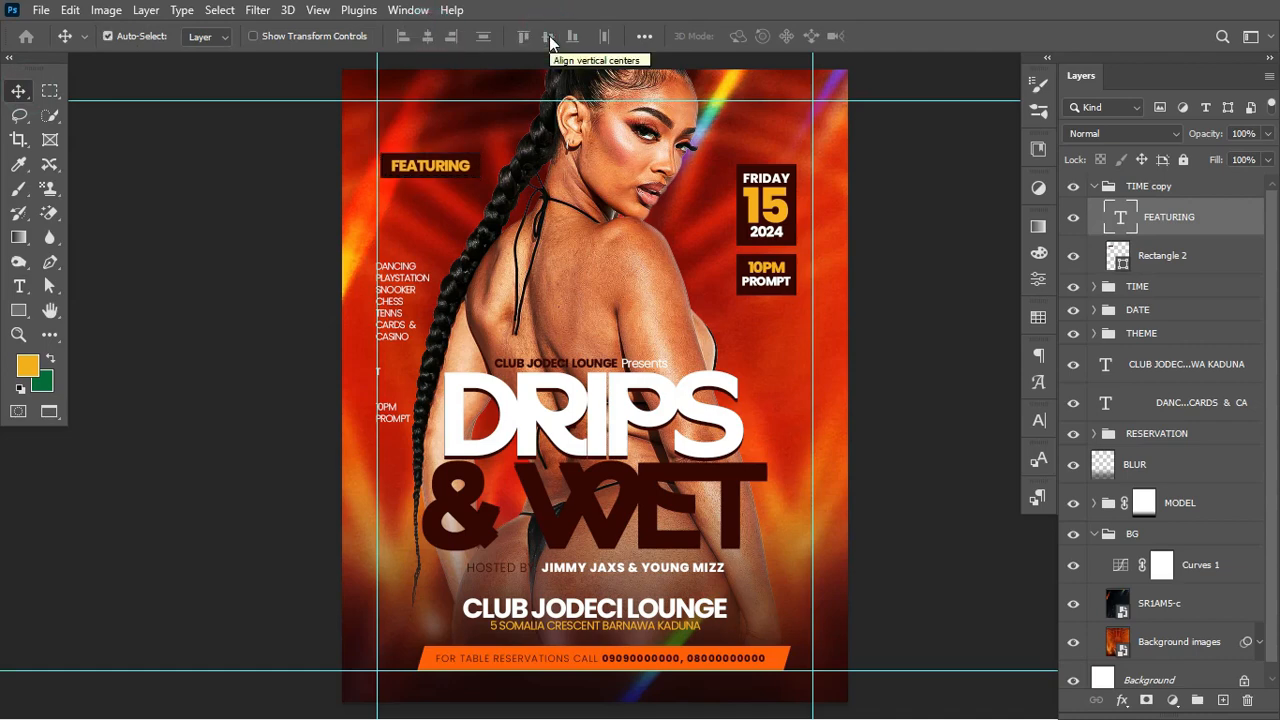
- Collapse the duplicated TIME group and rename it FEATURE
left_click(1094, 188)
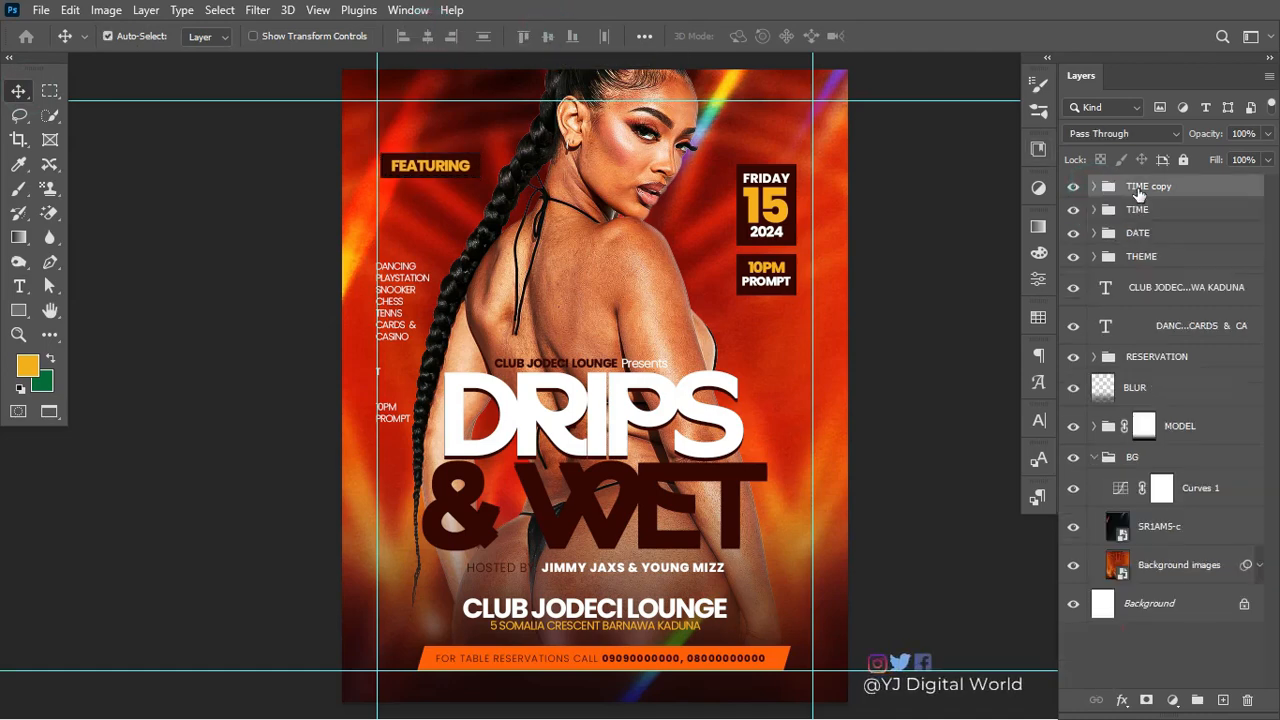
double_click(1138, 188)
type("FEATURE")
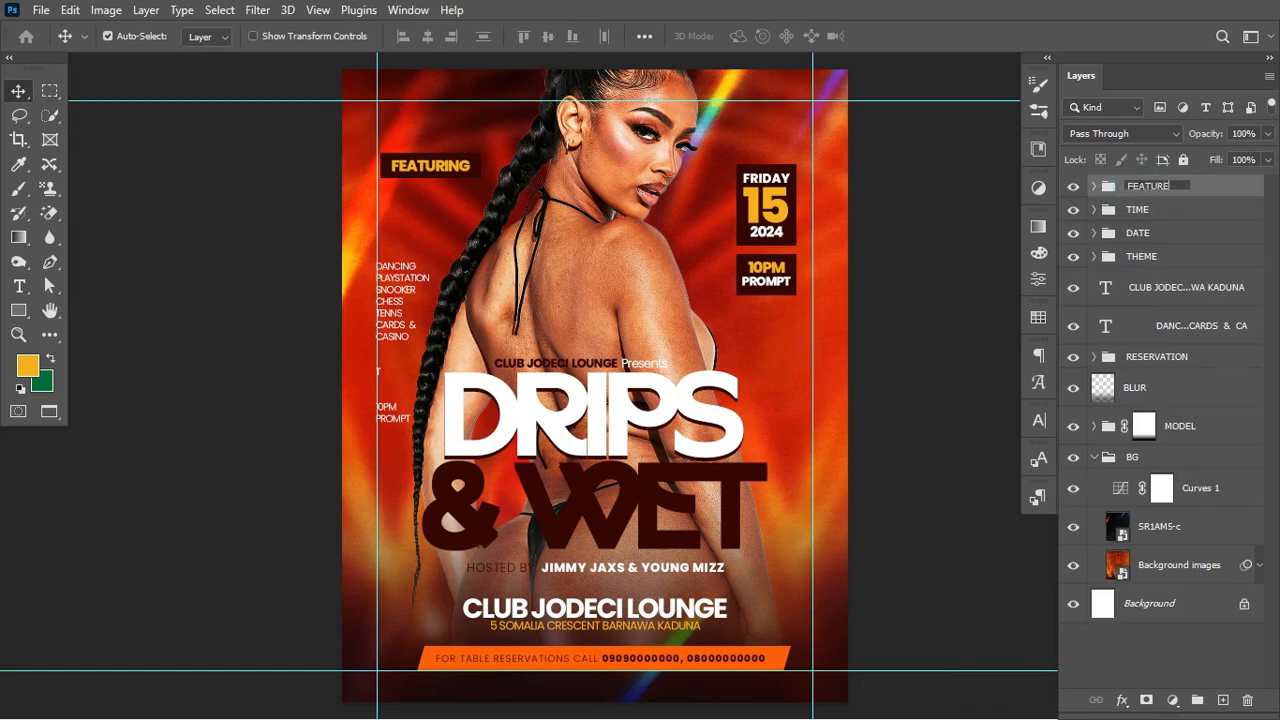
key("Return")
- Cut the DANCING to CASINO list out of the old text box and paste it as a separate text layer below FEATURING
key("t")
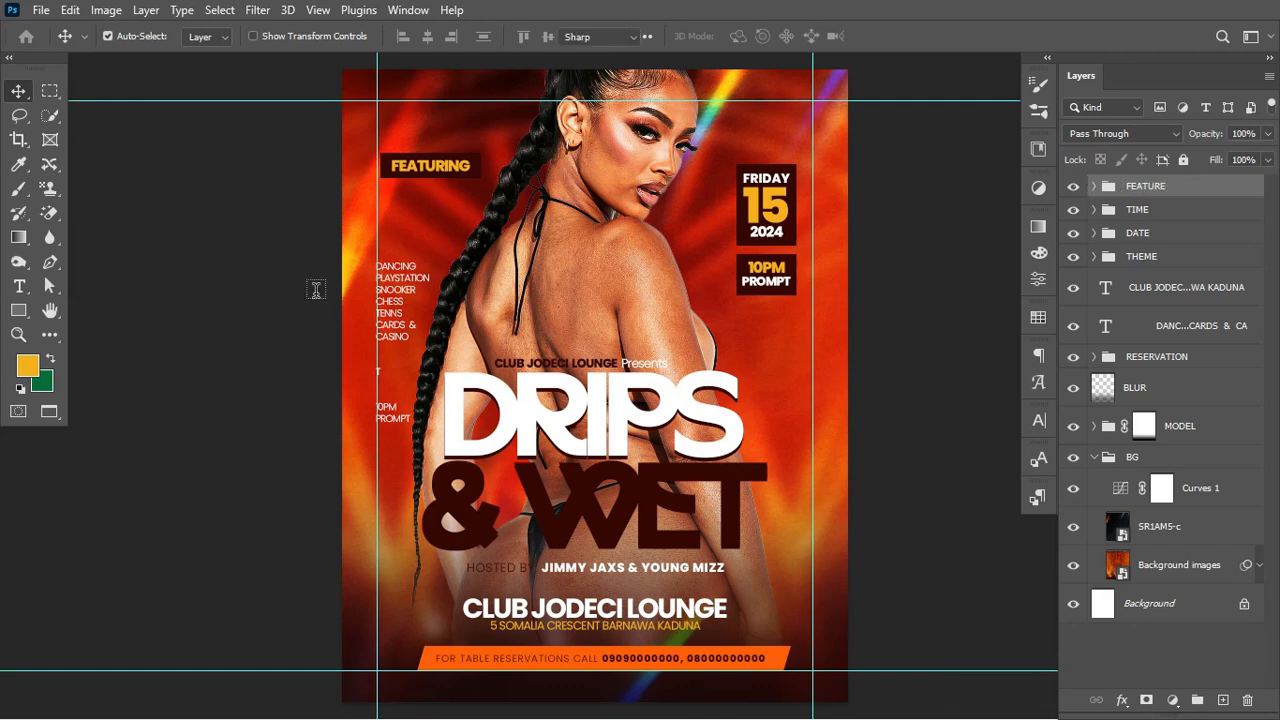
left_click_drag(379, 264, 413, 338)
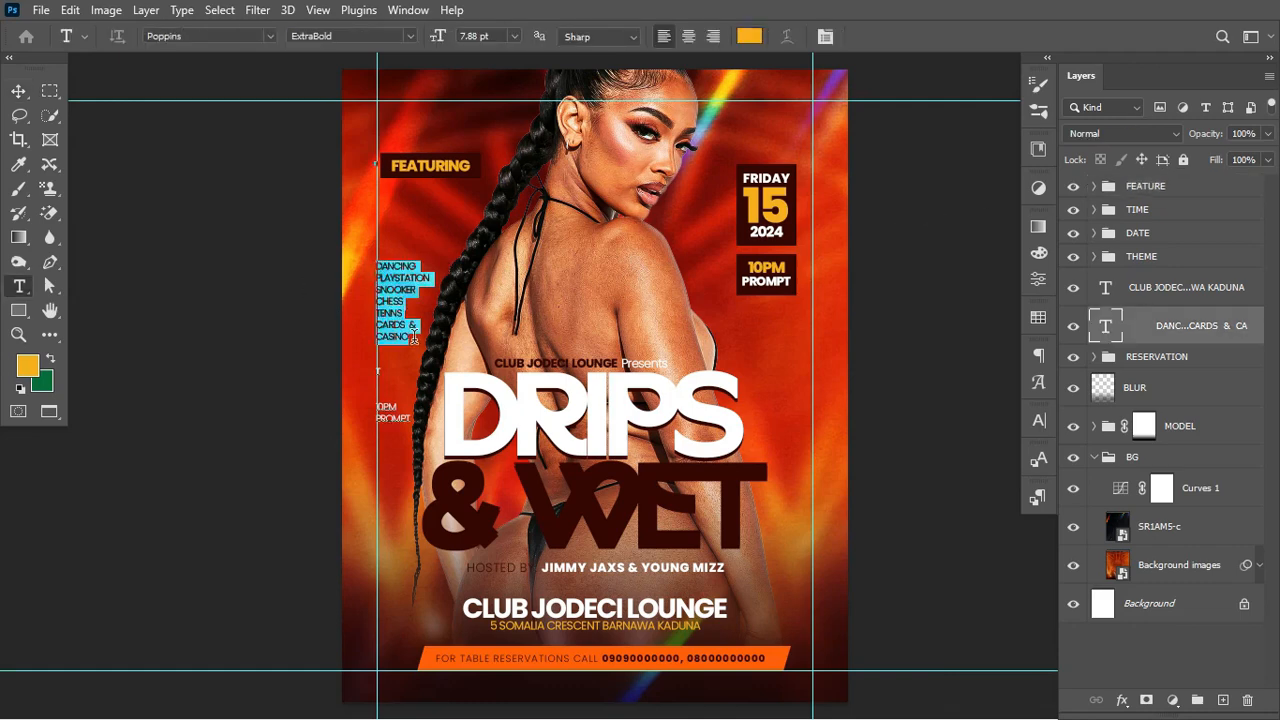
key("ctrl+x")
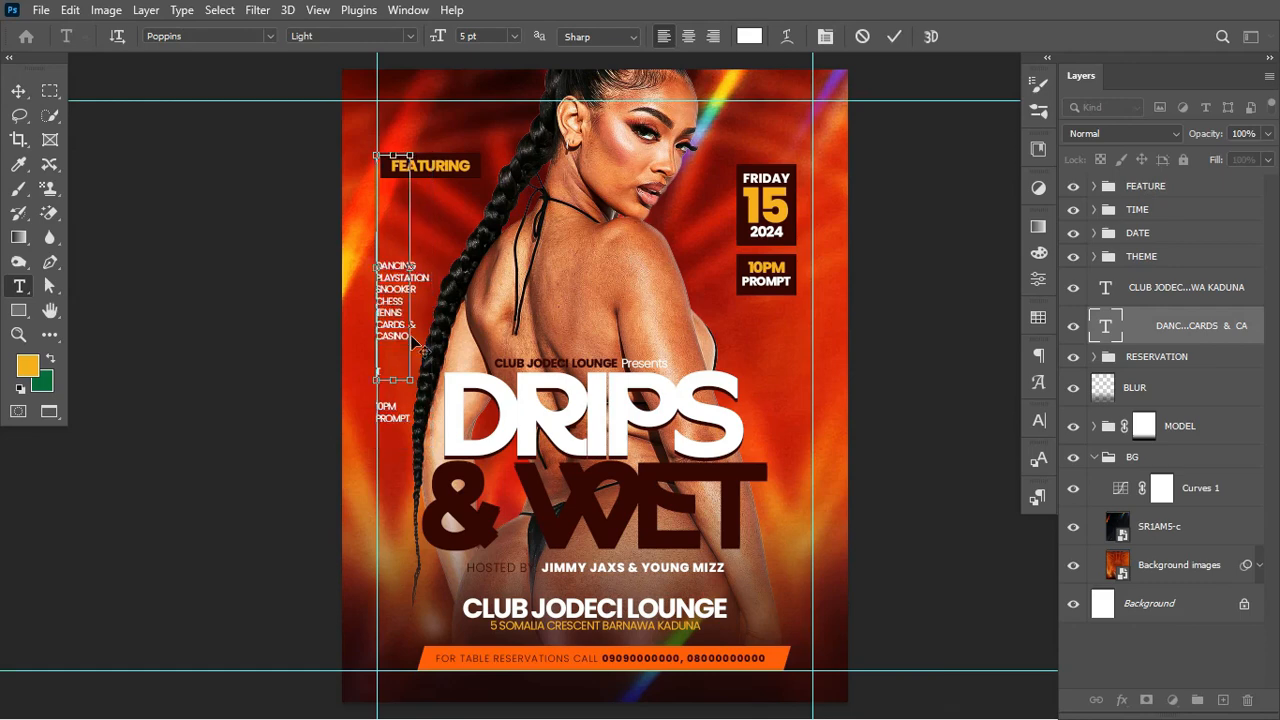
key("ctrl+Return")
left_click(420, 212)
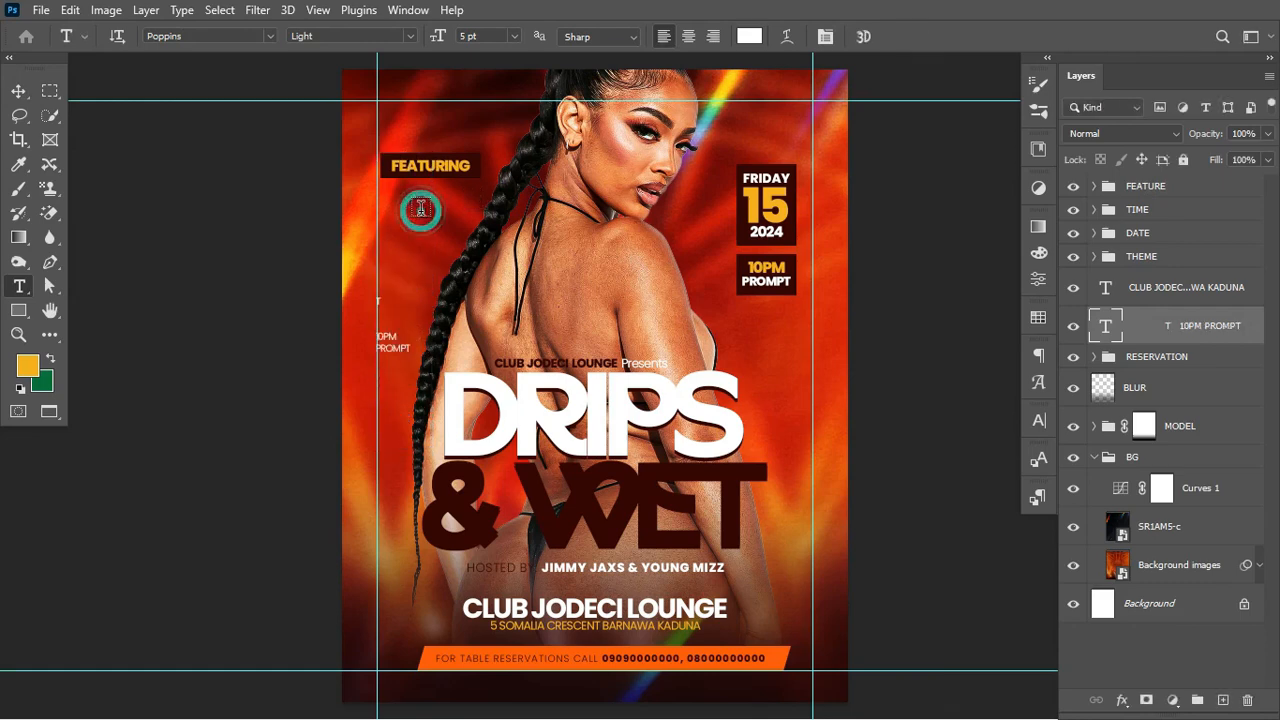
key("ctrl+v")
key("ctrl+Return")
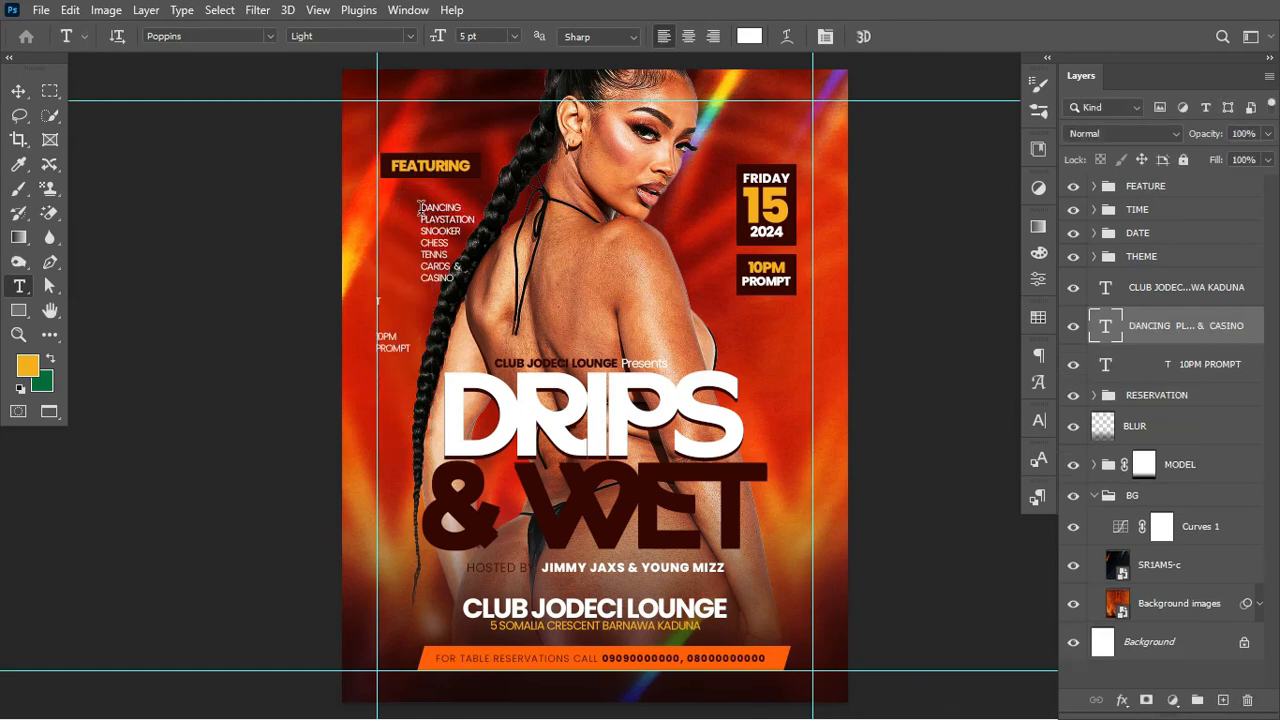
- Set the activity list's font style to ExtraBold
left_click(409, 36)
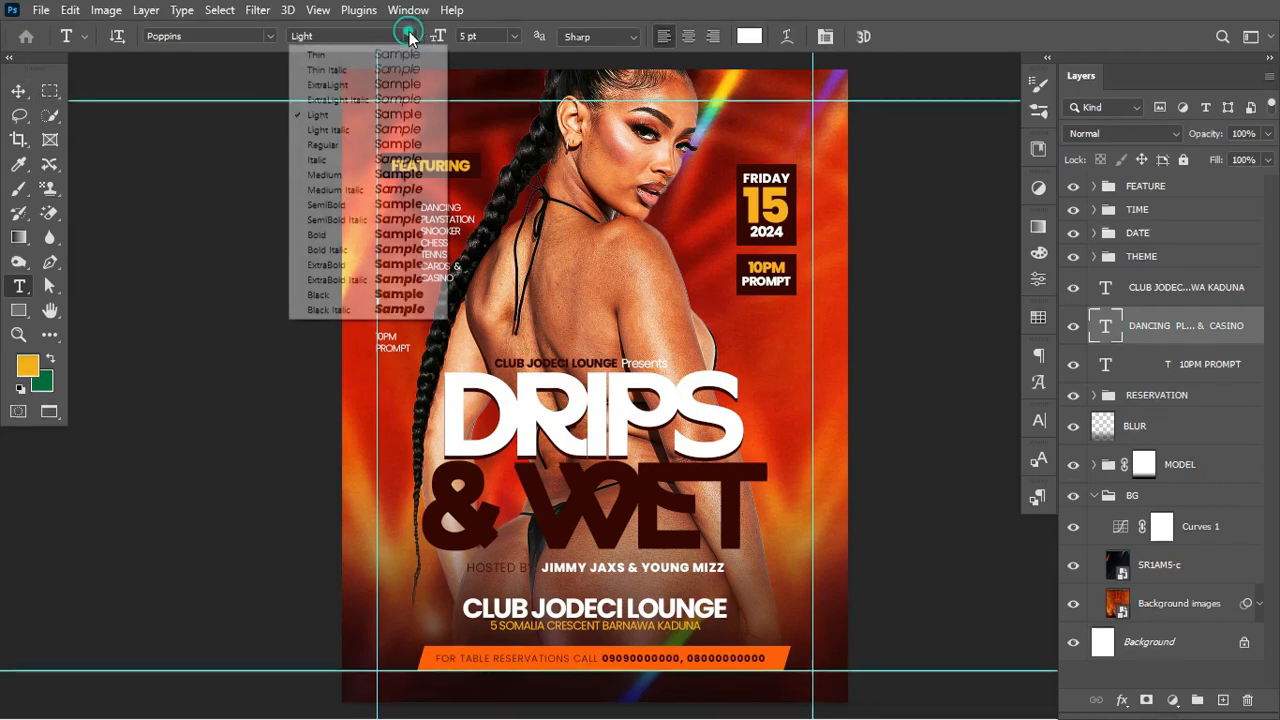
left_click(380, 205)
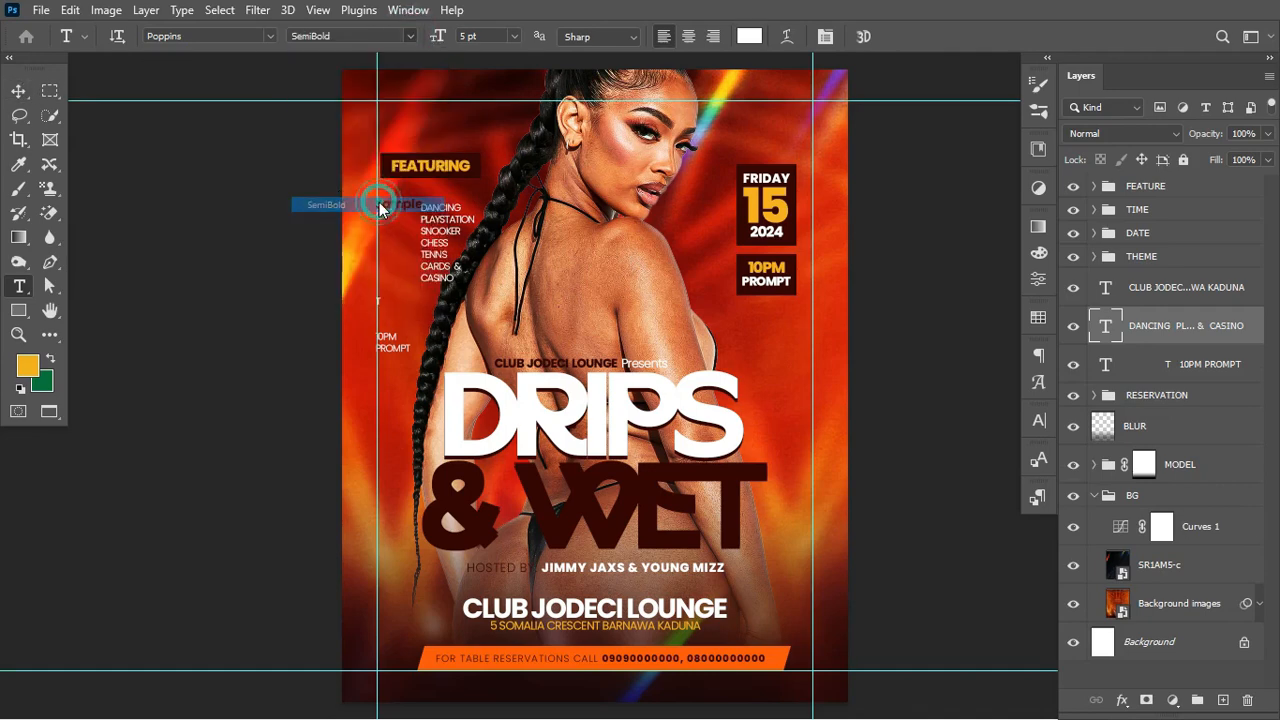
left_click(404, 36)
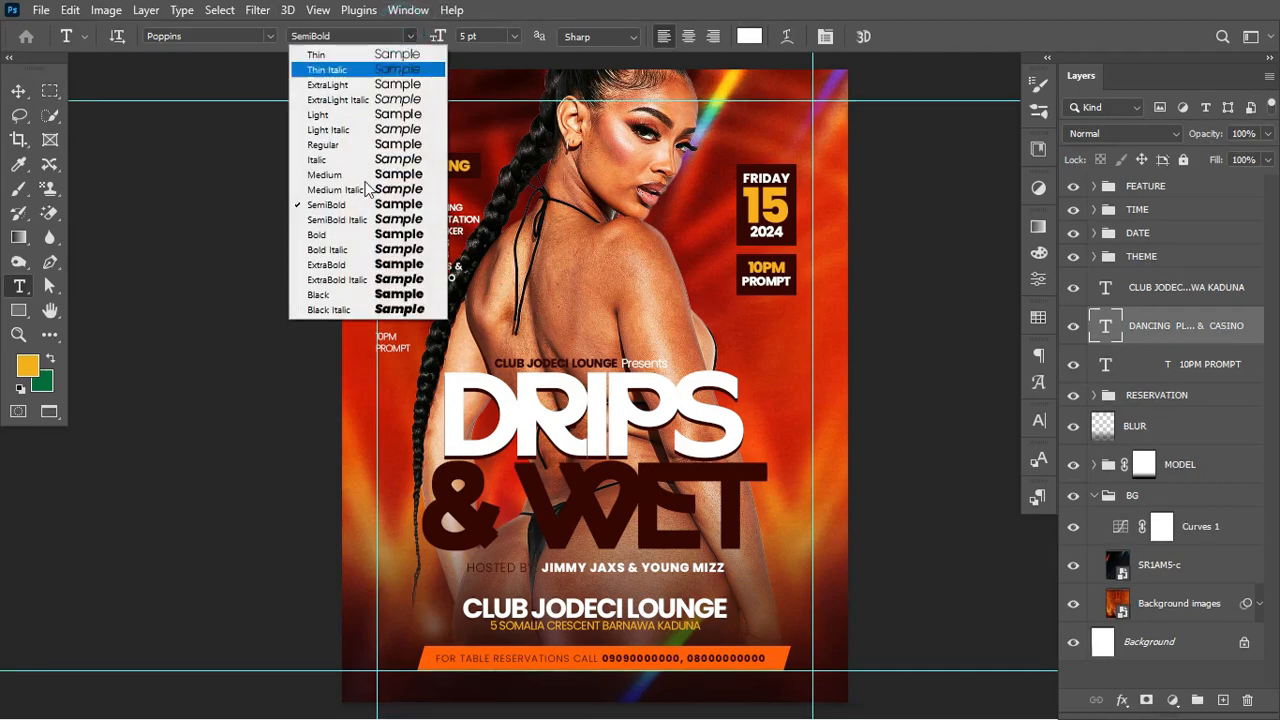
left_click(345, 262)
- Position the activity list just below the FEATURING bar, left-aligned with its text and with a small gap
left_click(19, 92)
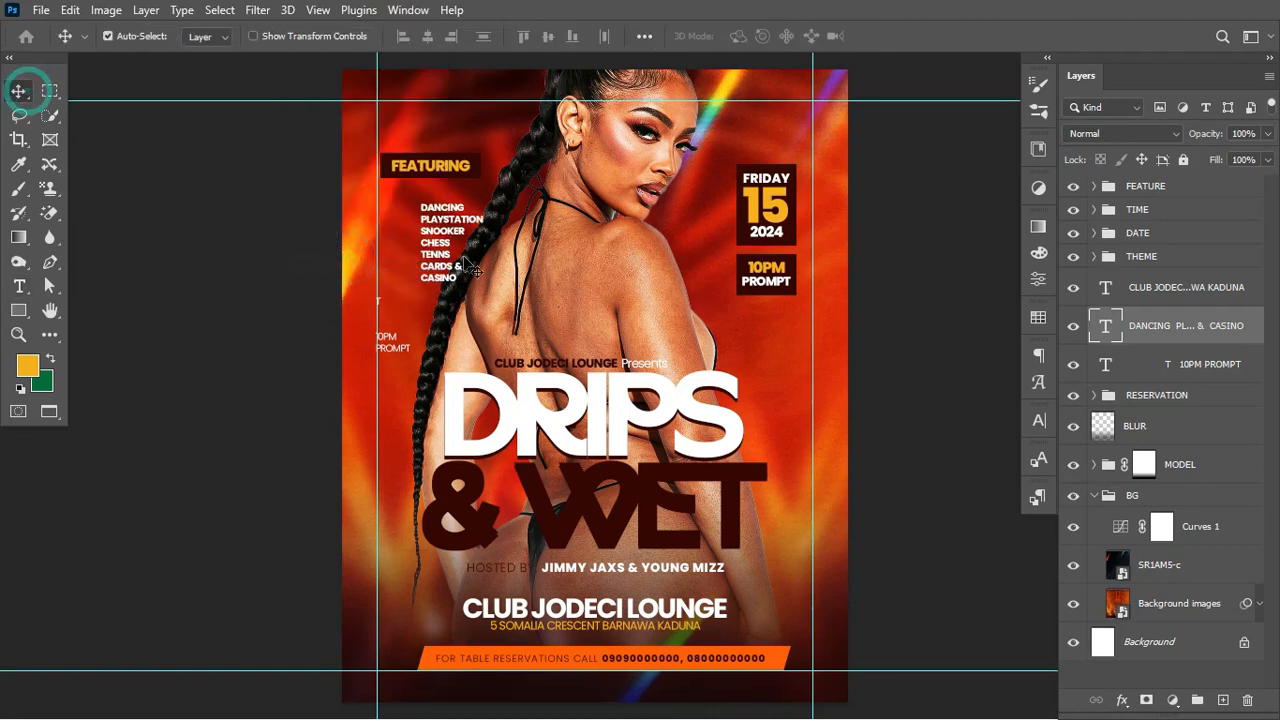
left_click_drag(433, 245, 401, 223)
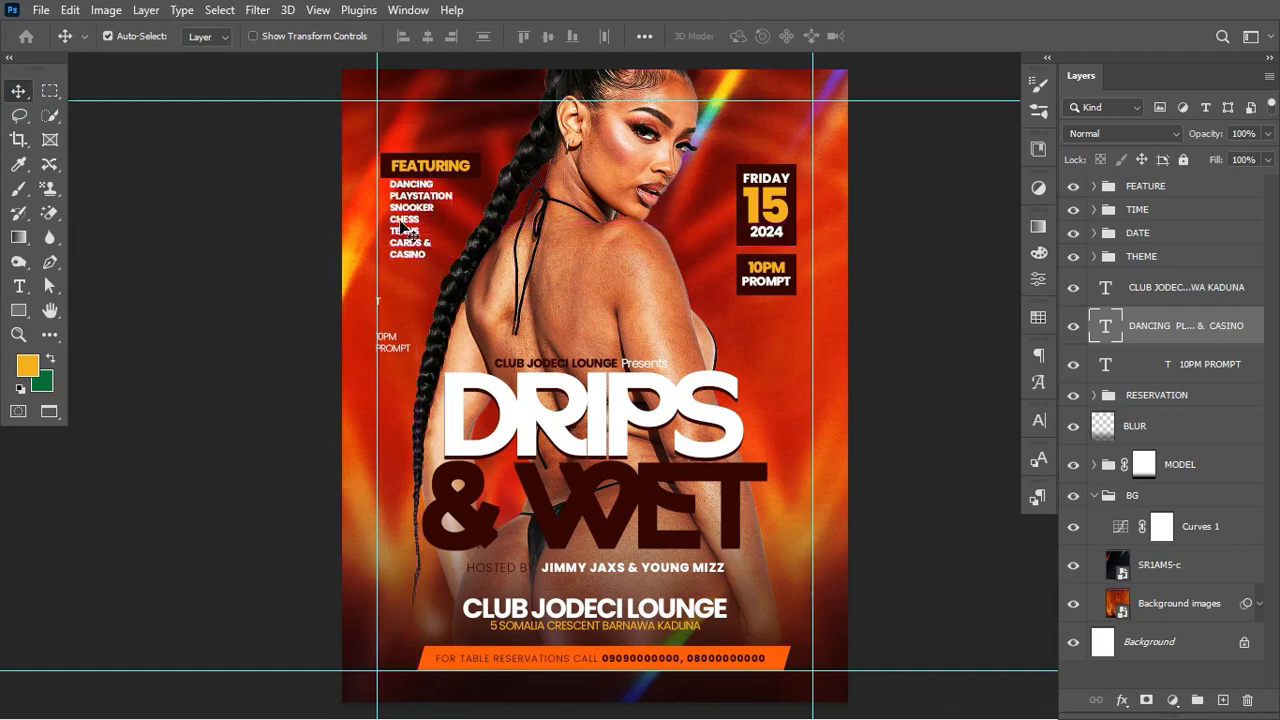
key("Down")
key("Down")
key("Down")
key("Down")
key("Down")
key("Down")
key("Down")
key("Down")
key("Down")
key("Down")
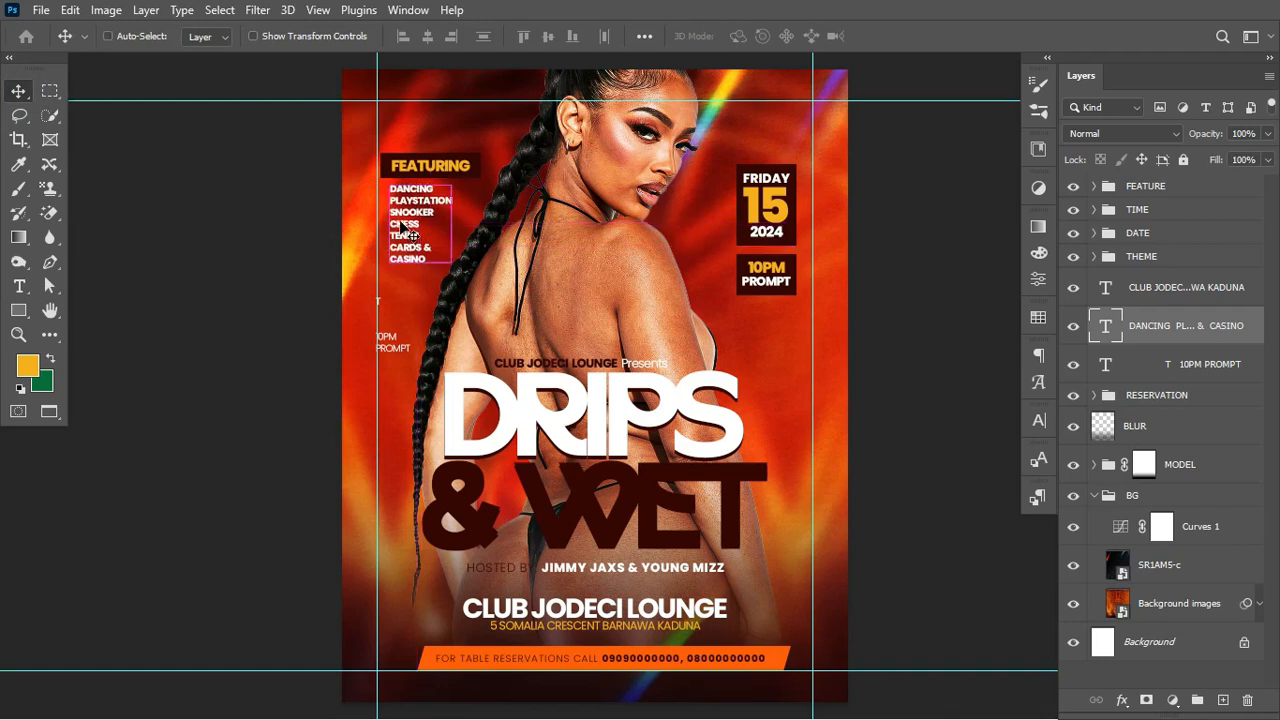
- Enlarge the activity list slightly from its upper left corner
key("ctrl+t")
left_click_drag(452, 268, 462, 274)
key("Return")
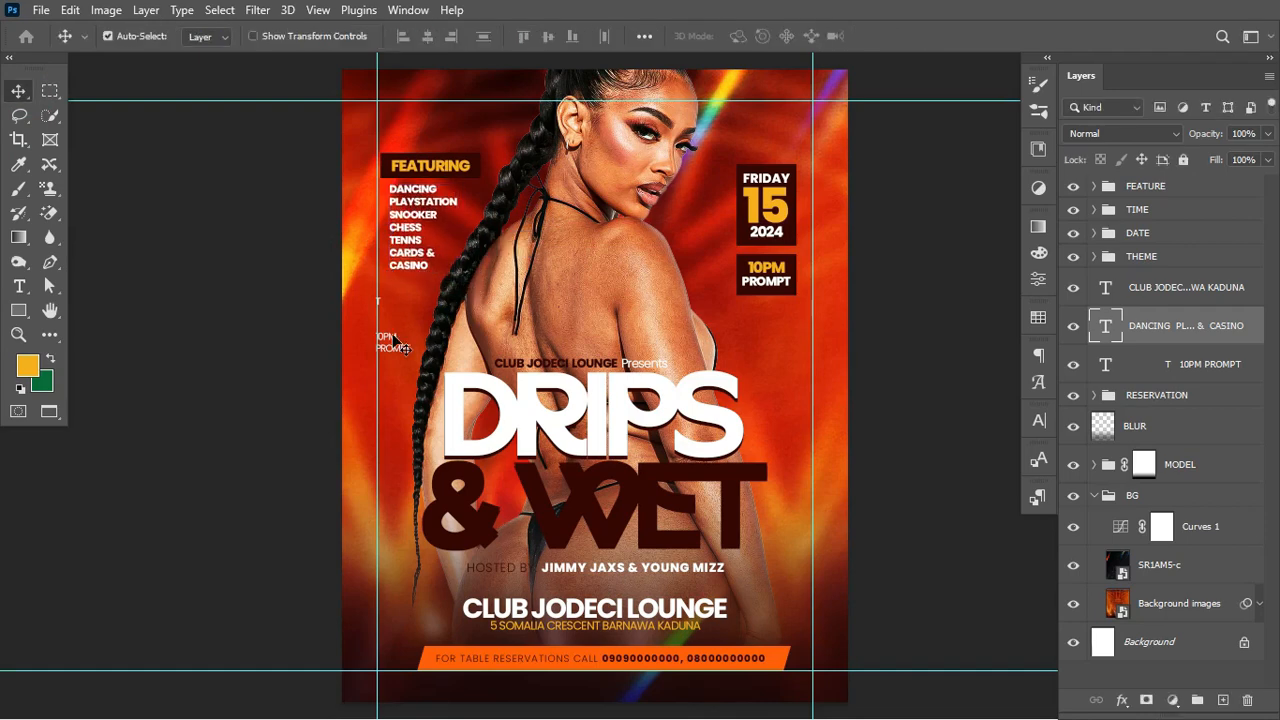
- Delete the leftover thin 10PM PROMPT text layer below the activity list
left_click(388, 342)
key("Delete")
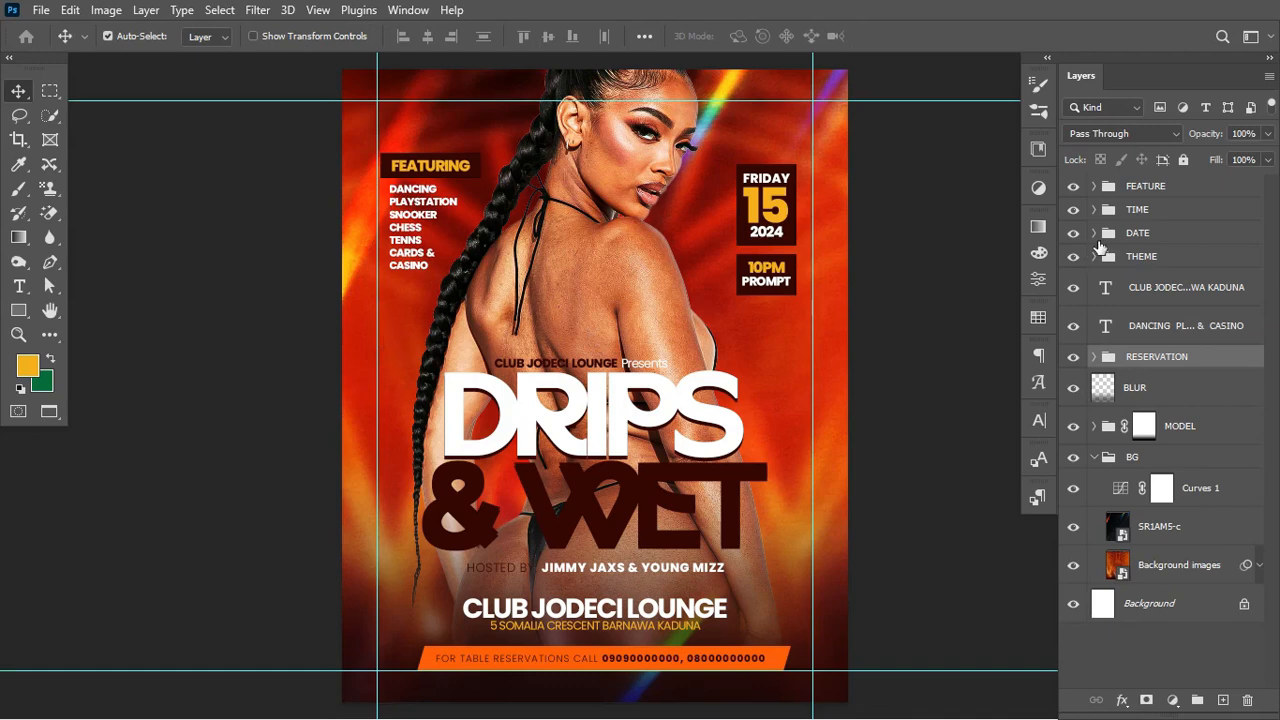
- Shrink the FEATURING heading text slightly within its dark bar and hide the guides
left_click(450, 166)
key("ctrl+t")
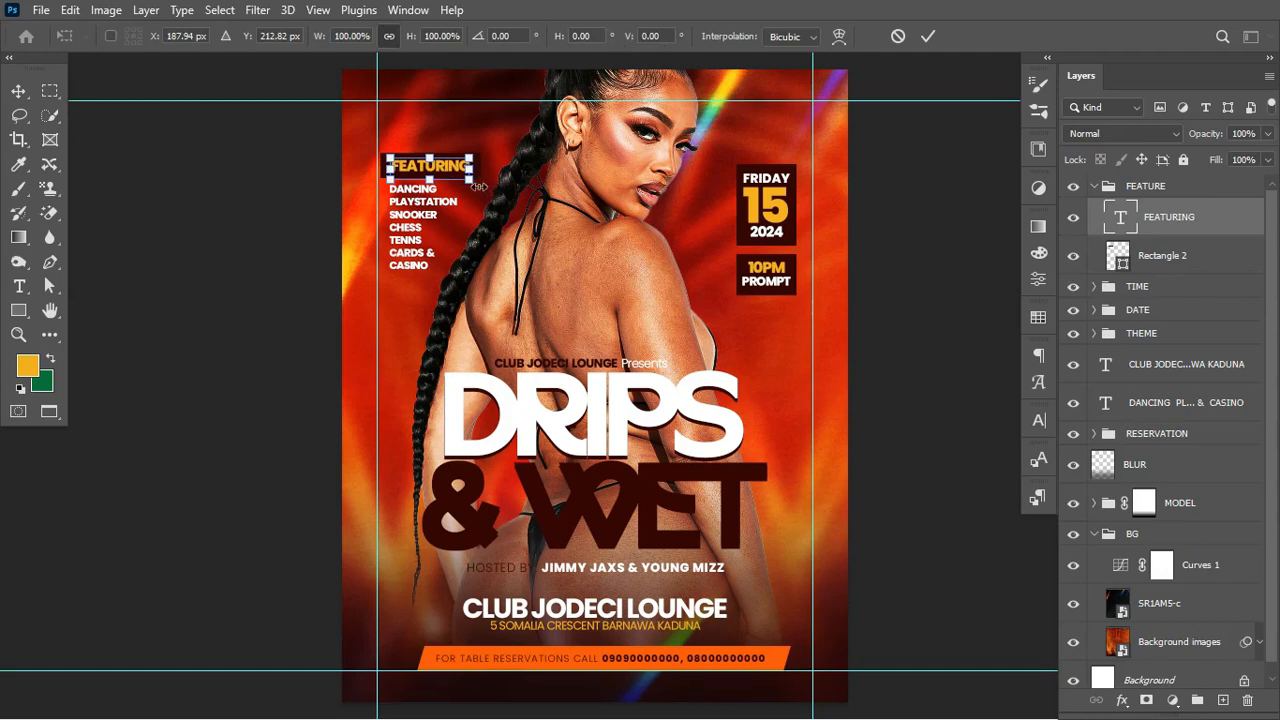
key("Return")
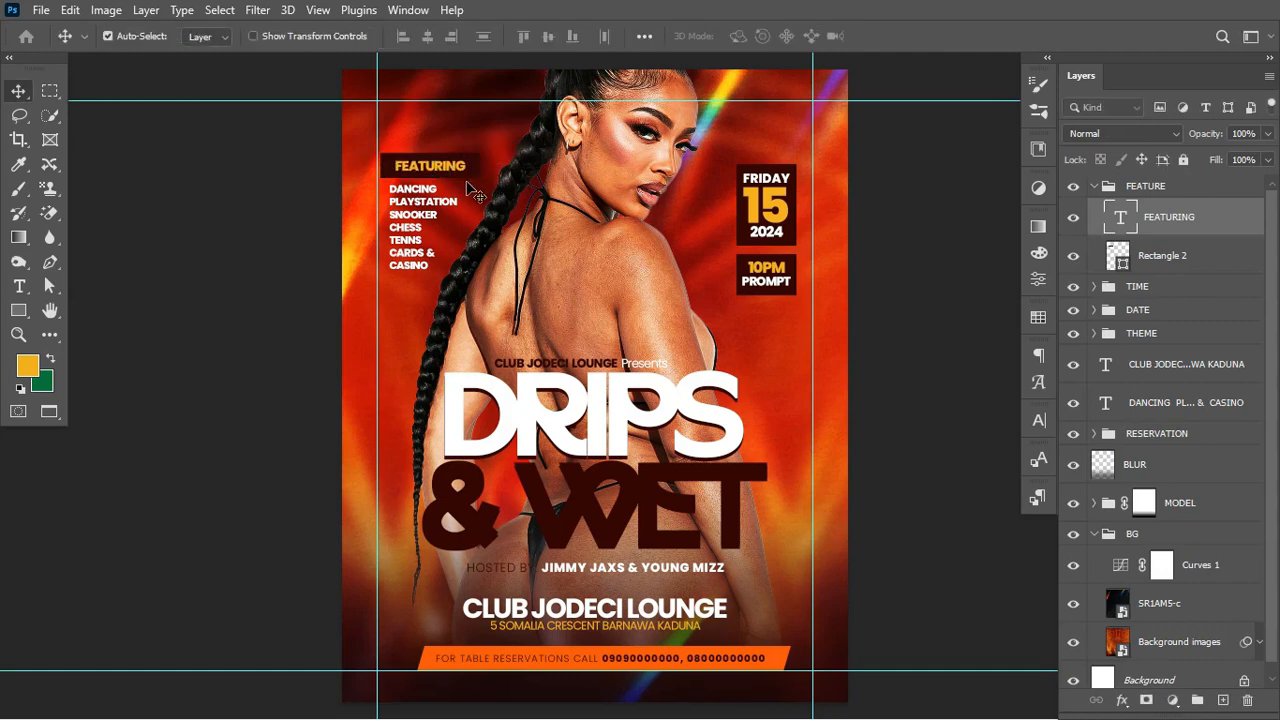
key("ctrl+semicolon")
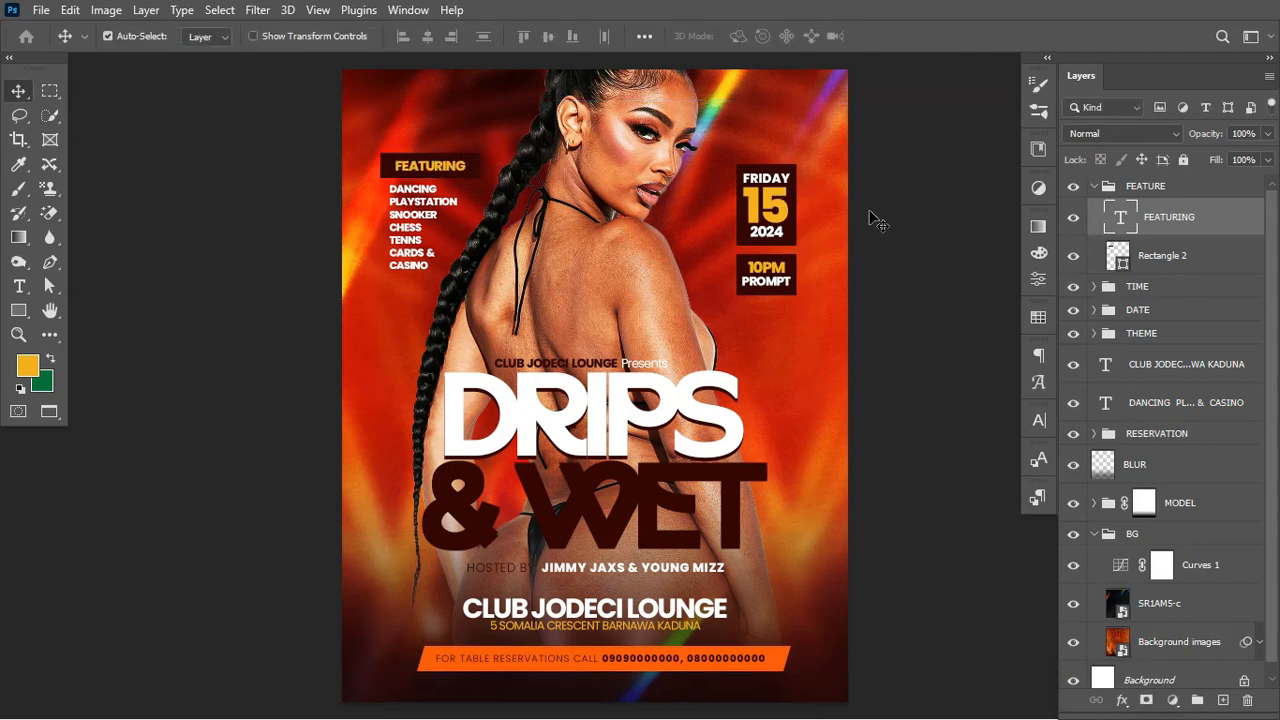
key("Return")
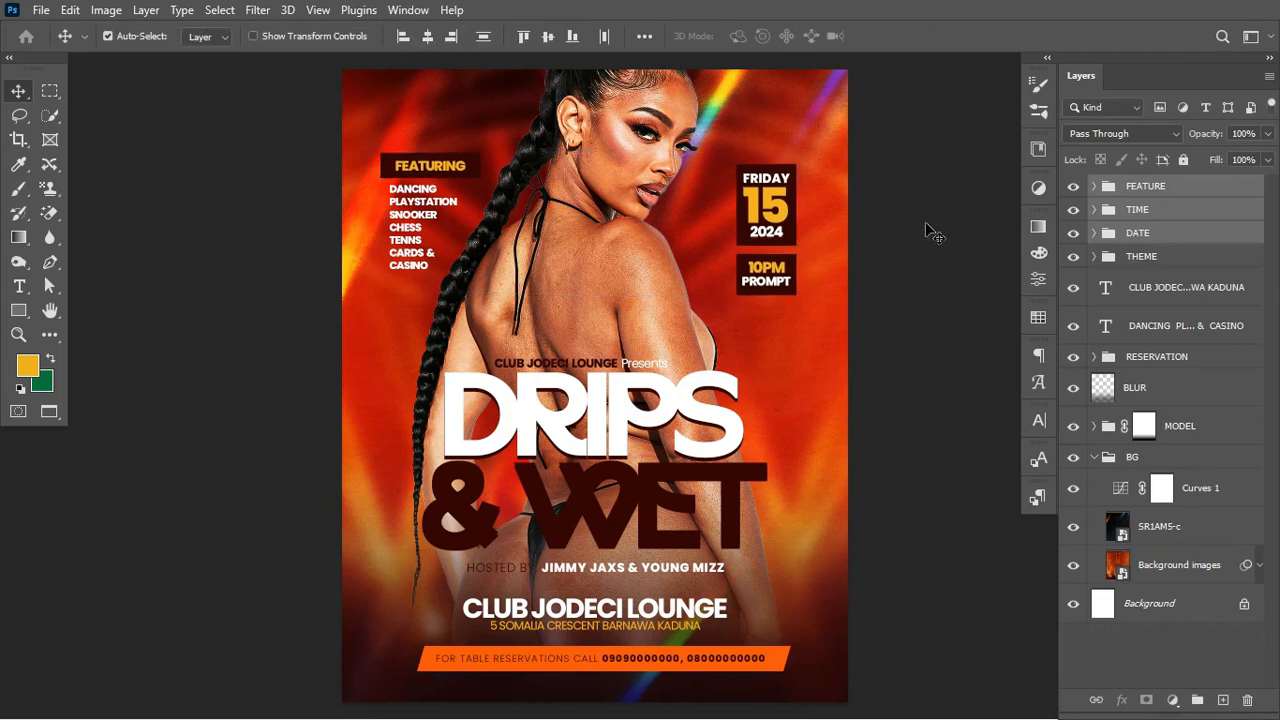
- Identify the activity list's text layer by its visibility and move it into the FEATURE group
left_click(1074, 186)
left_click(1073, 187)
left_click(1229, 325)
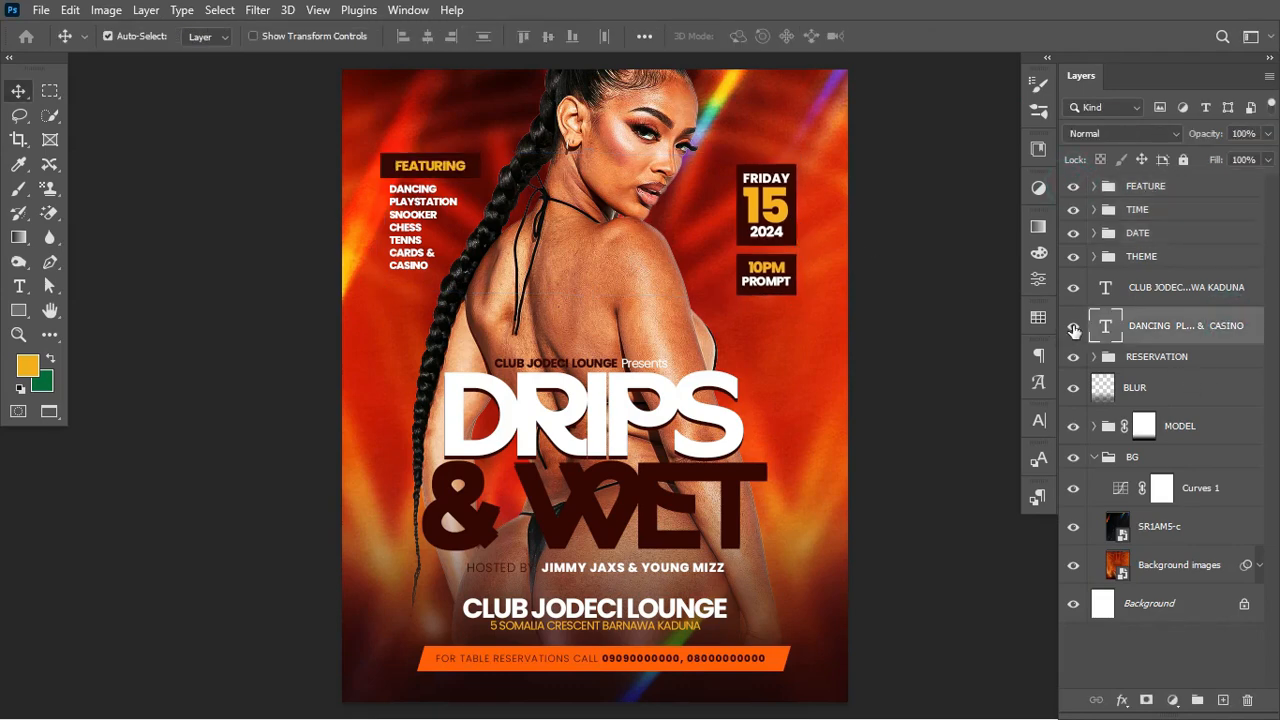
left_click(1073, 327)
left_click(1073, 327)
left_click_drag(1185, 326, 1112, 197)
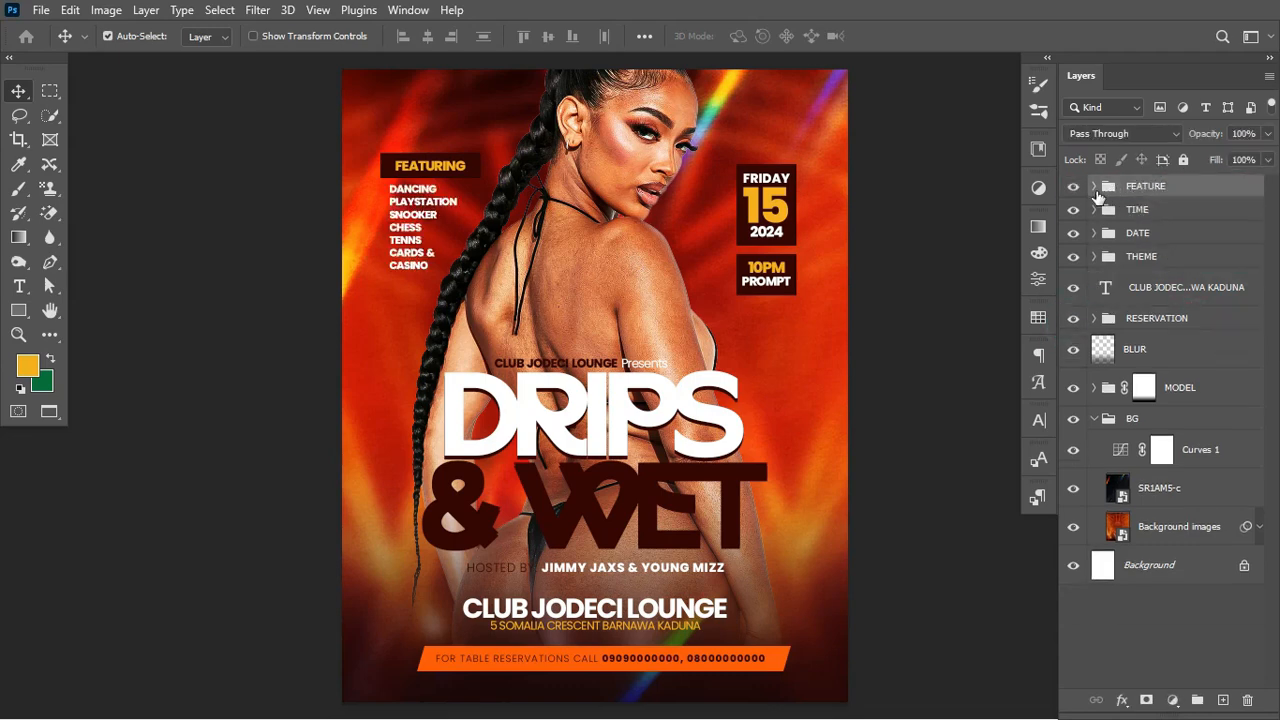
left_click(1073, 187)
- Skew the FEATURE, TIME and DATE groups together vertically by about -7.19° so they rise towards the right
left_click(1190, 186)
left_click(1163, 235, "shift")
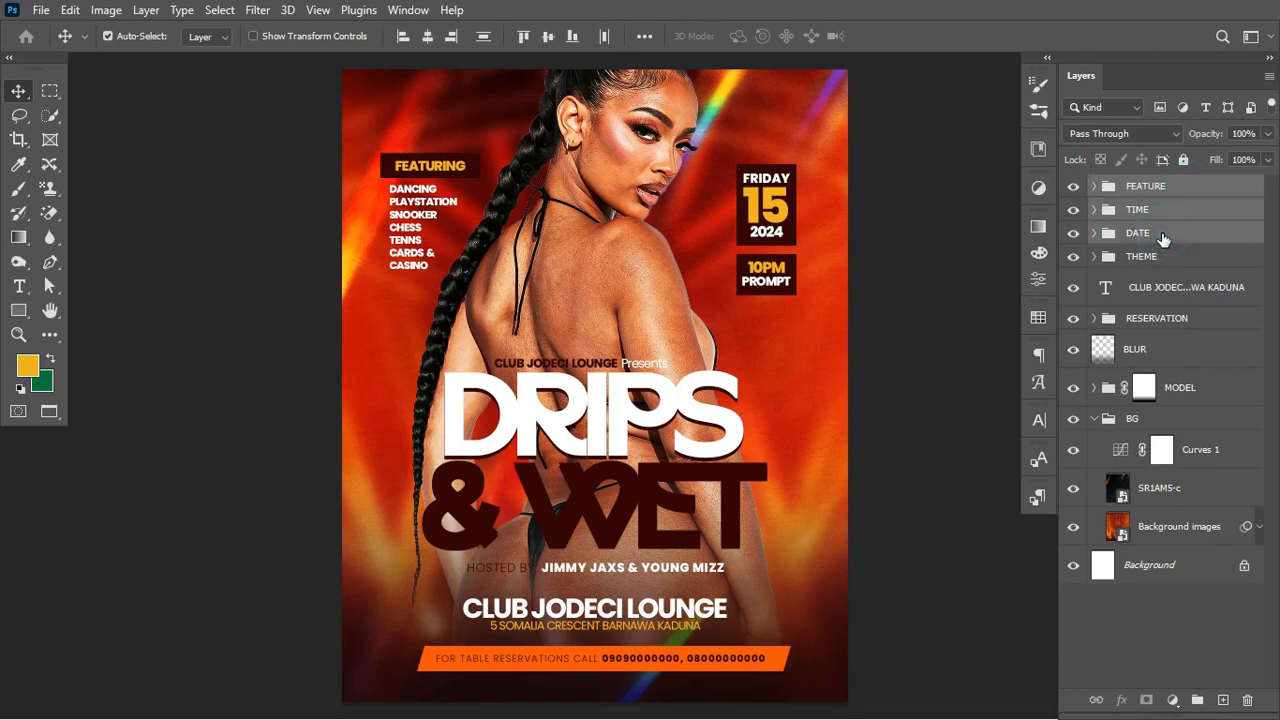
key("ctrl+t")
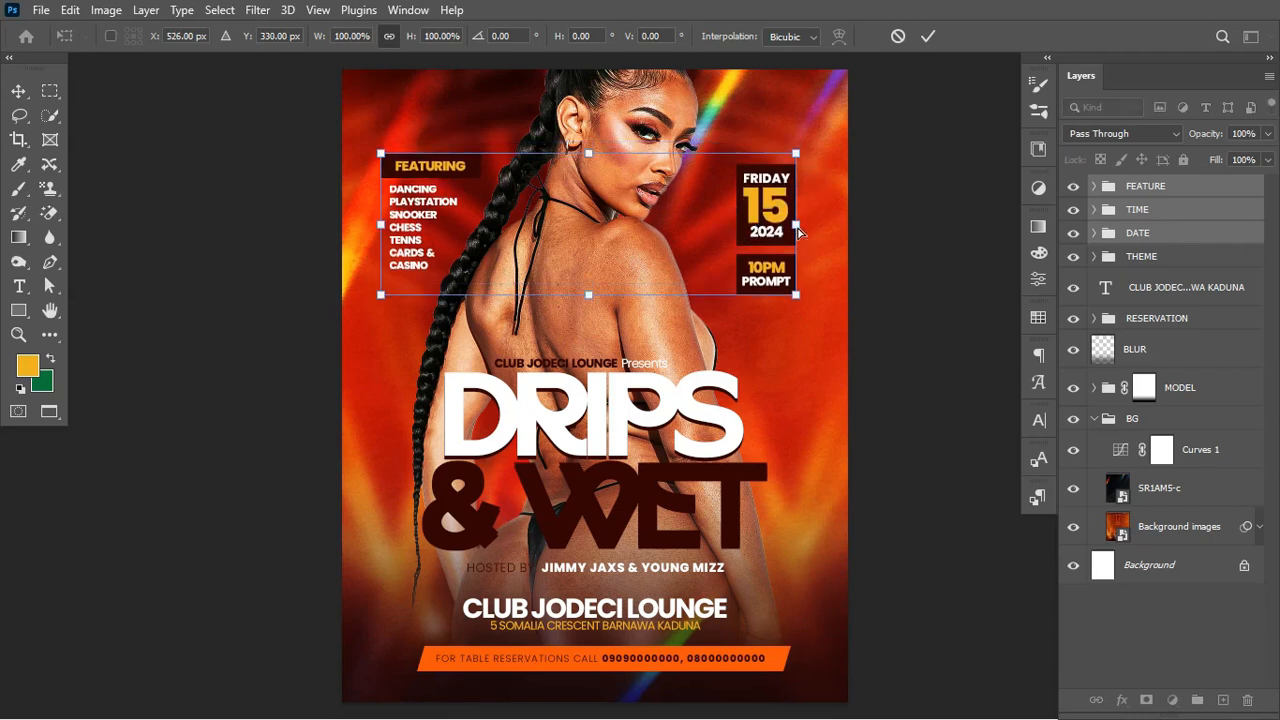
left_click_drag(797, 229, 790, 181)
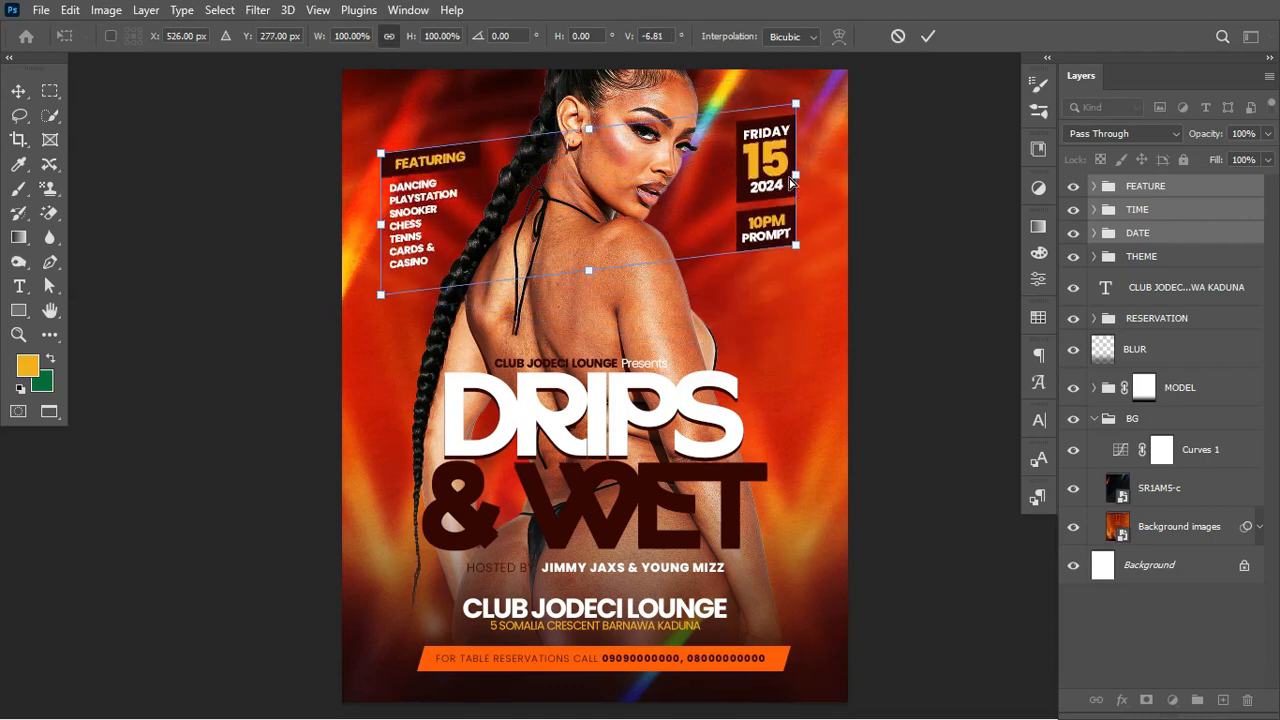
left_click_drag(381, 228, 381, 230)
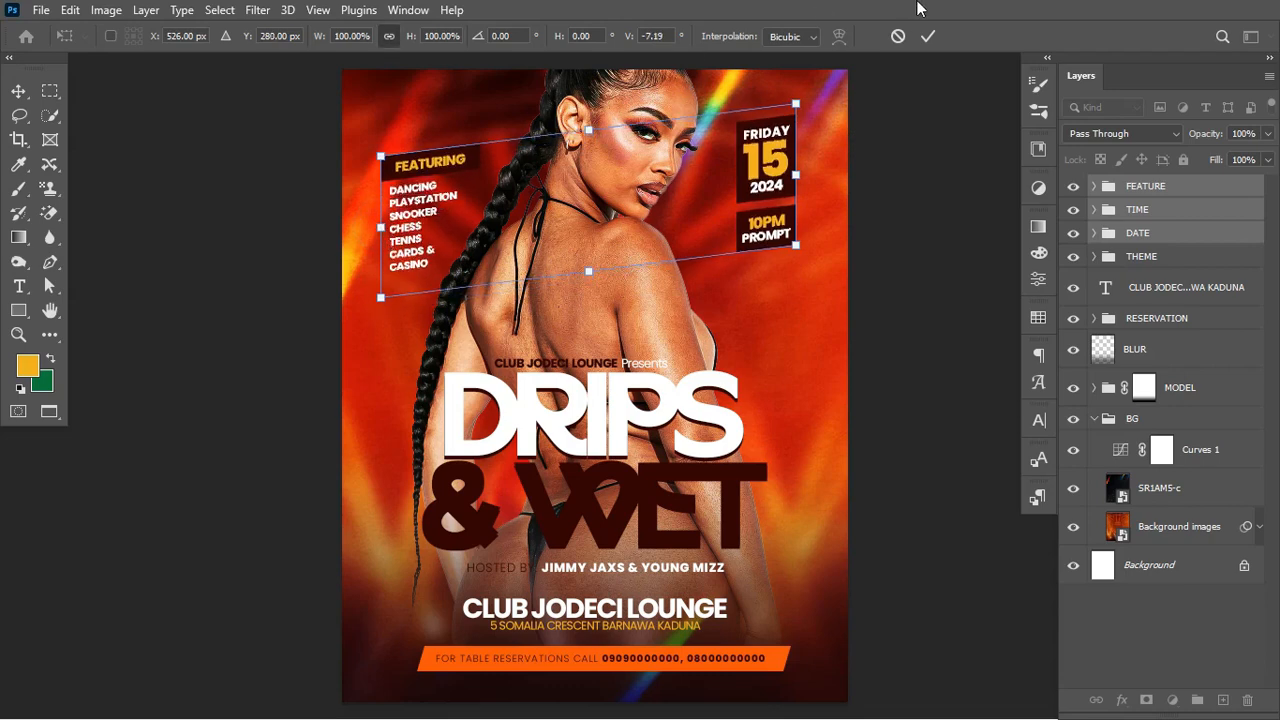
left_click(928, 36)
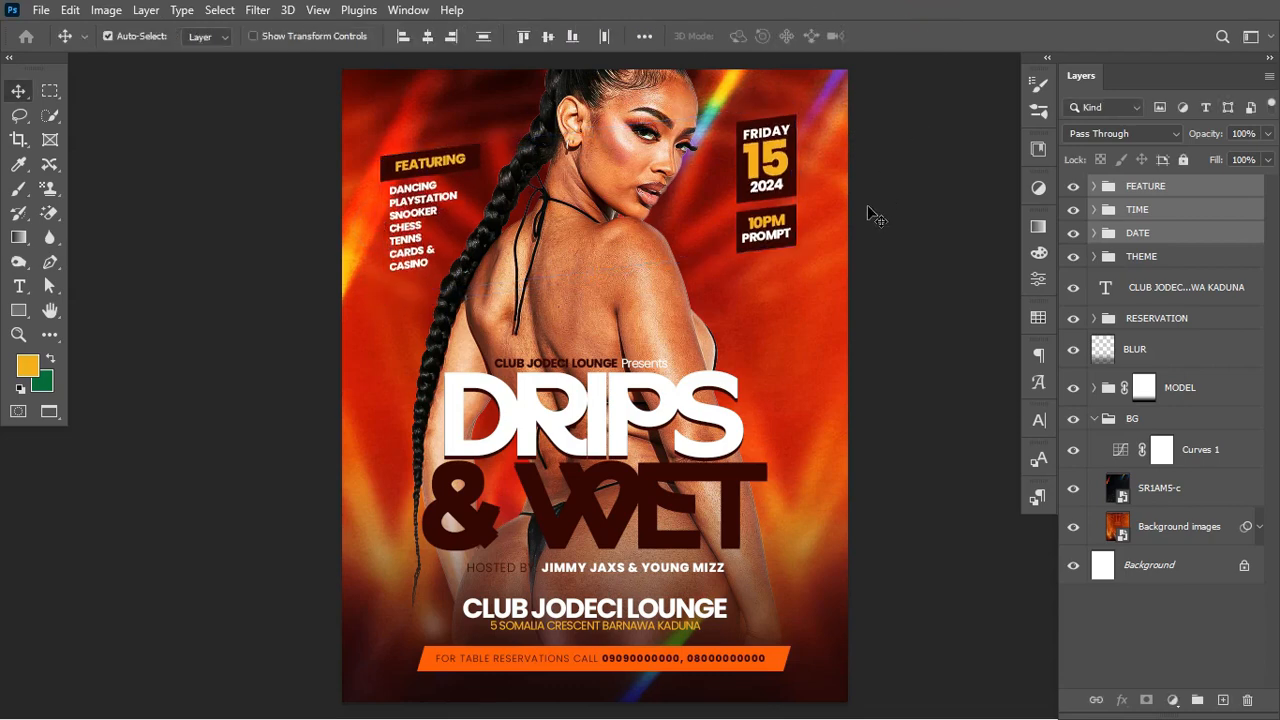
- Scale the FEATURE, TIME and DATE groups down together to about 96.85%, keeping their upper left corner fixed
key("ctrl+t")
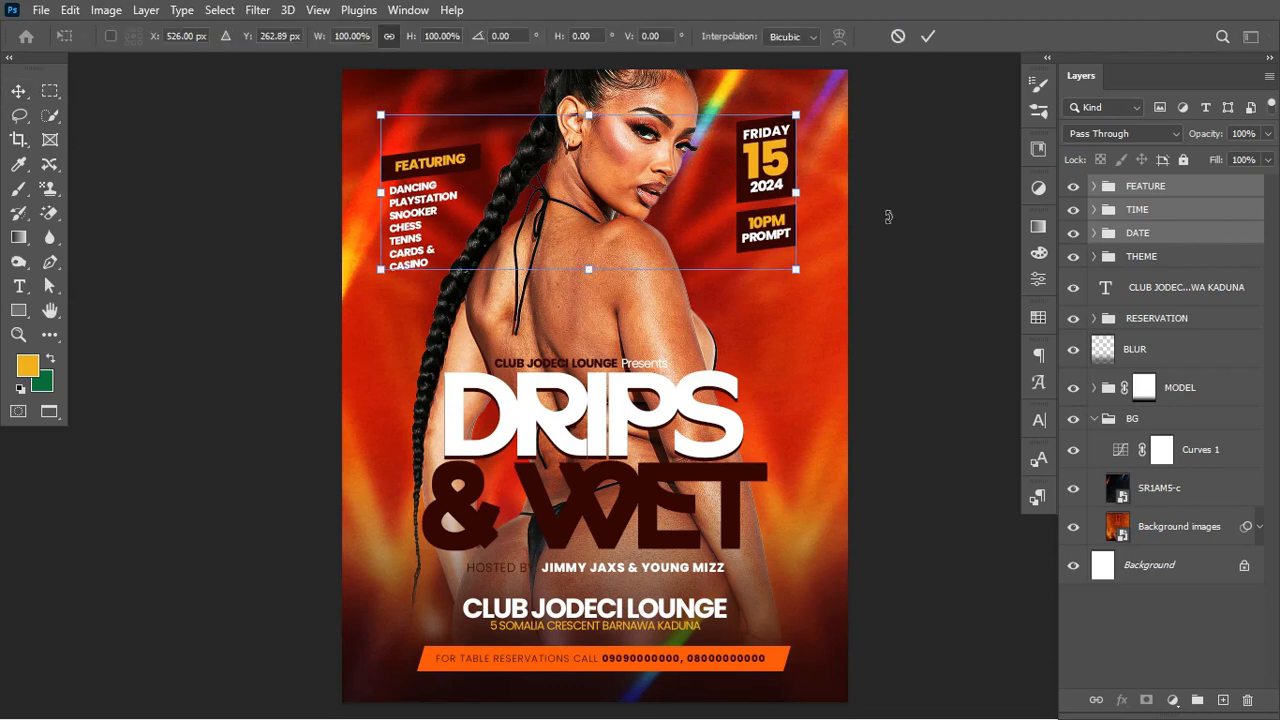
left_click_drag(795, 269, 781, 265)
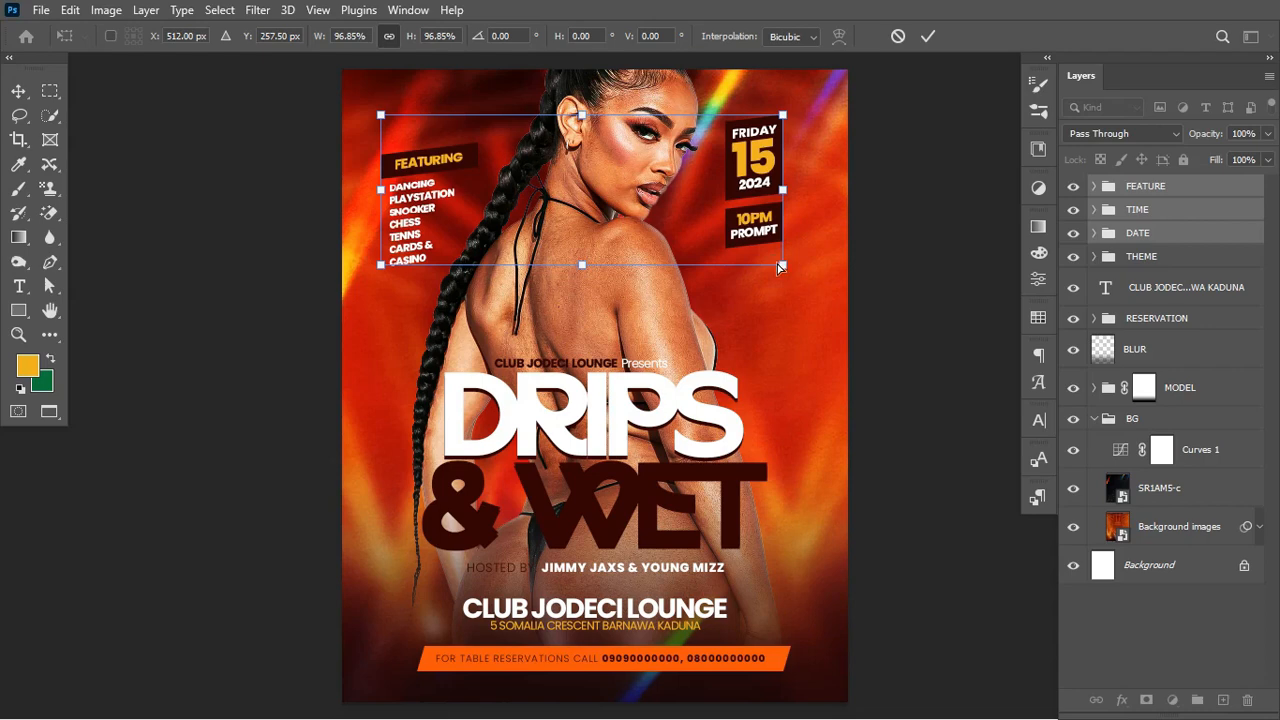
key("Return")
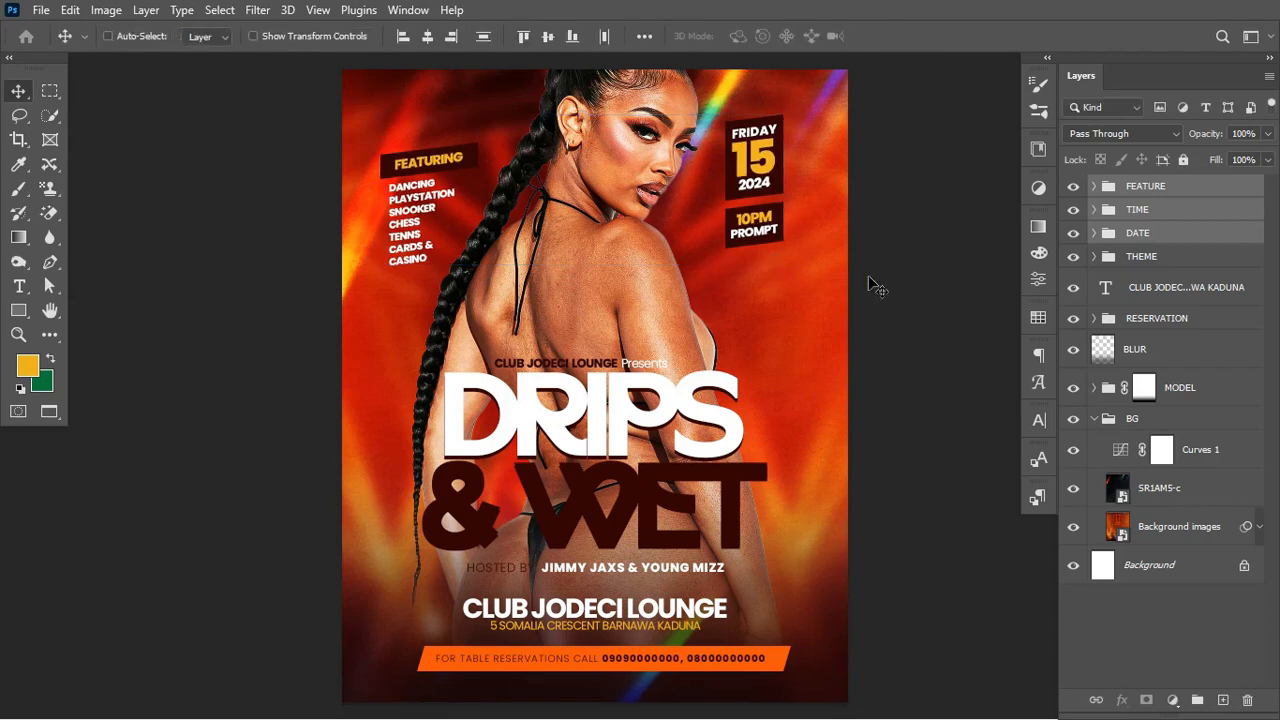
- Scale the three skewed groups by a further 97.79% and shift them slightly down and right within the guides
key("ctrl+t")
left_click_drag(784, 260, 773, 262)
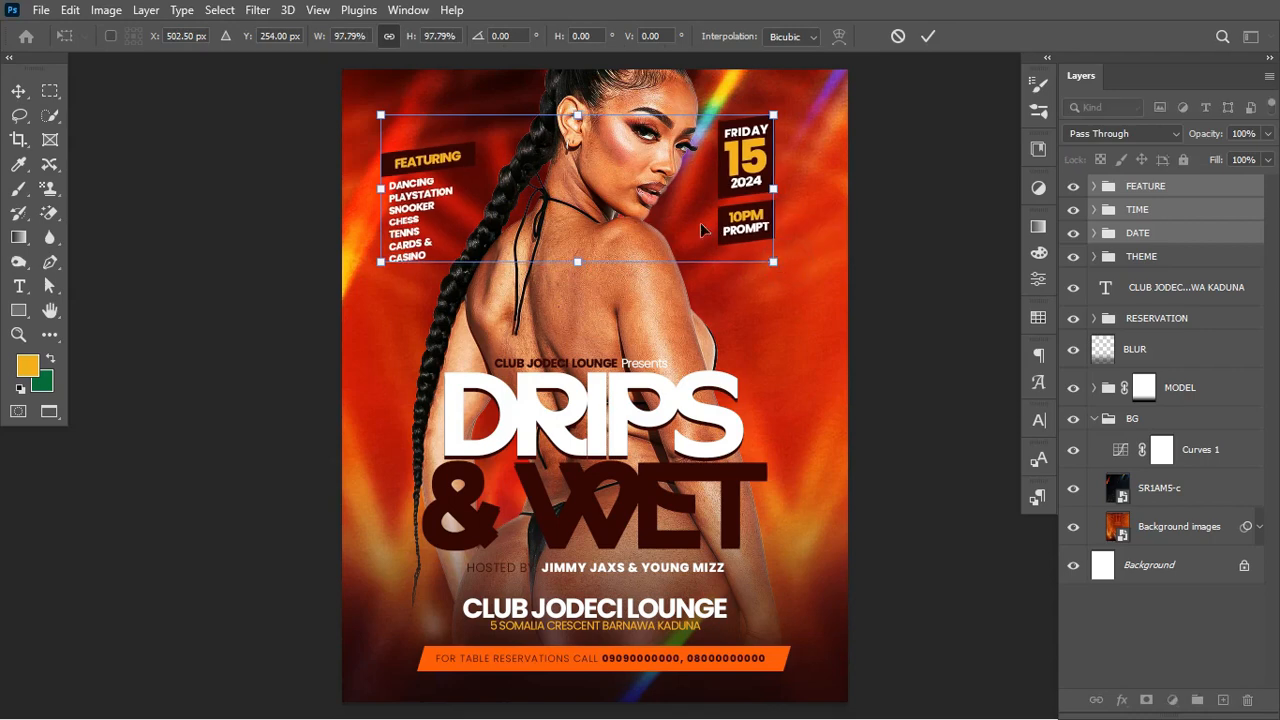
left_click_drag(724, 196, 748, 218)
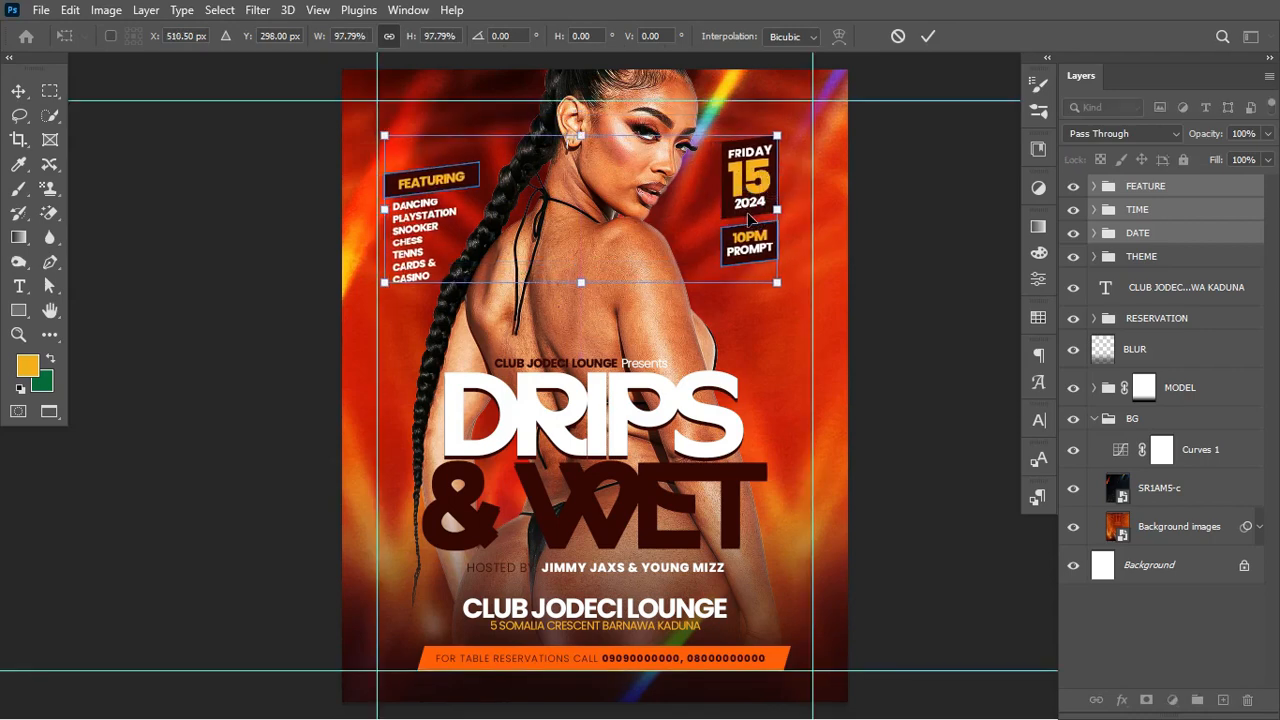
key("Return")
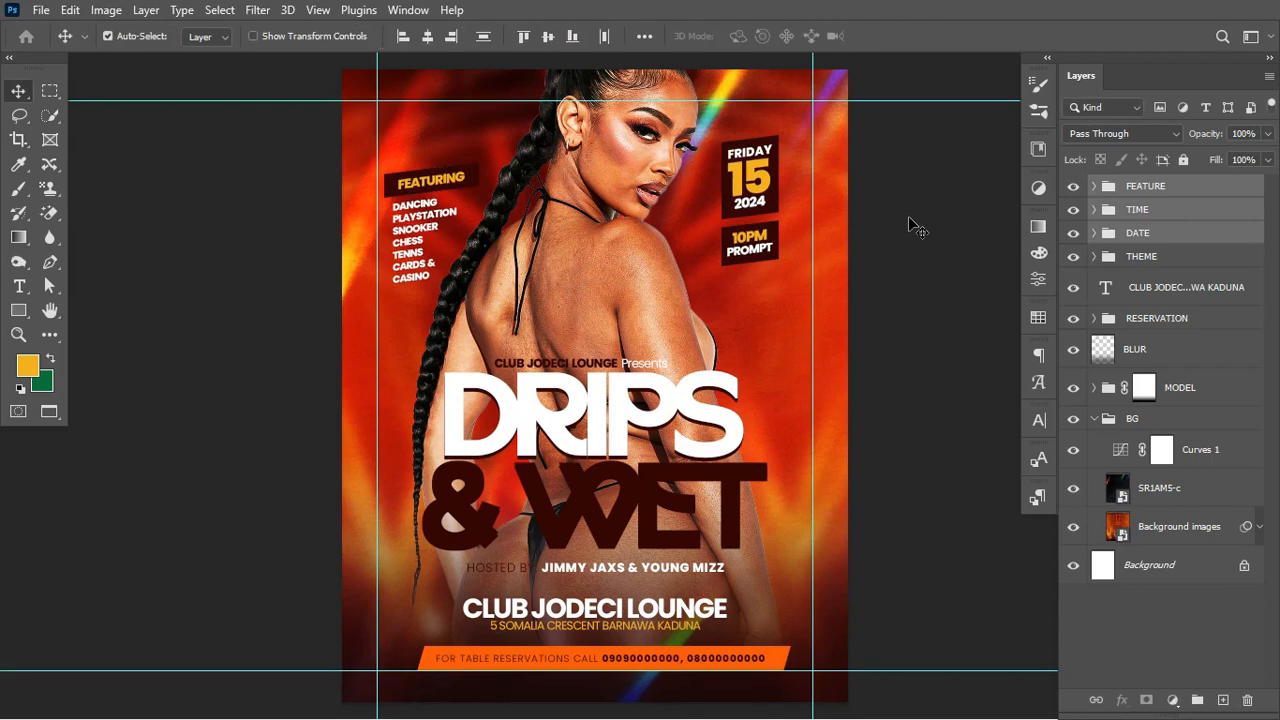
- Move the TIME and DATE groups together to the right and down, close to the right margin guide
left_click(1198, 212)
left_click(1190, 233, "shift")
key("ctrl+t")
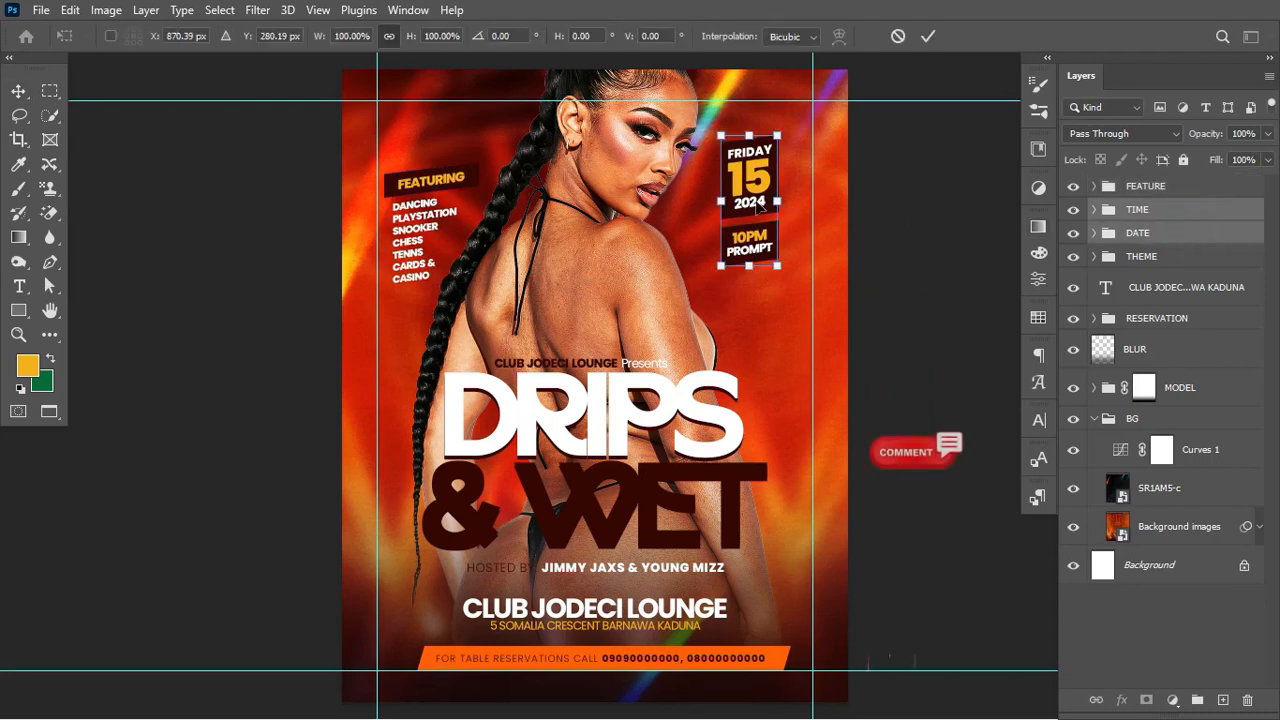
left_click_drag(745, 203, 764, 220)
key("Return")
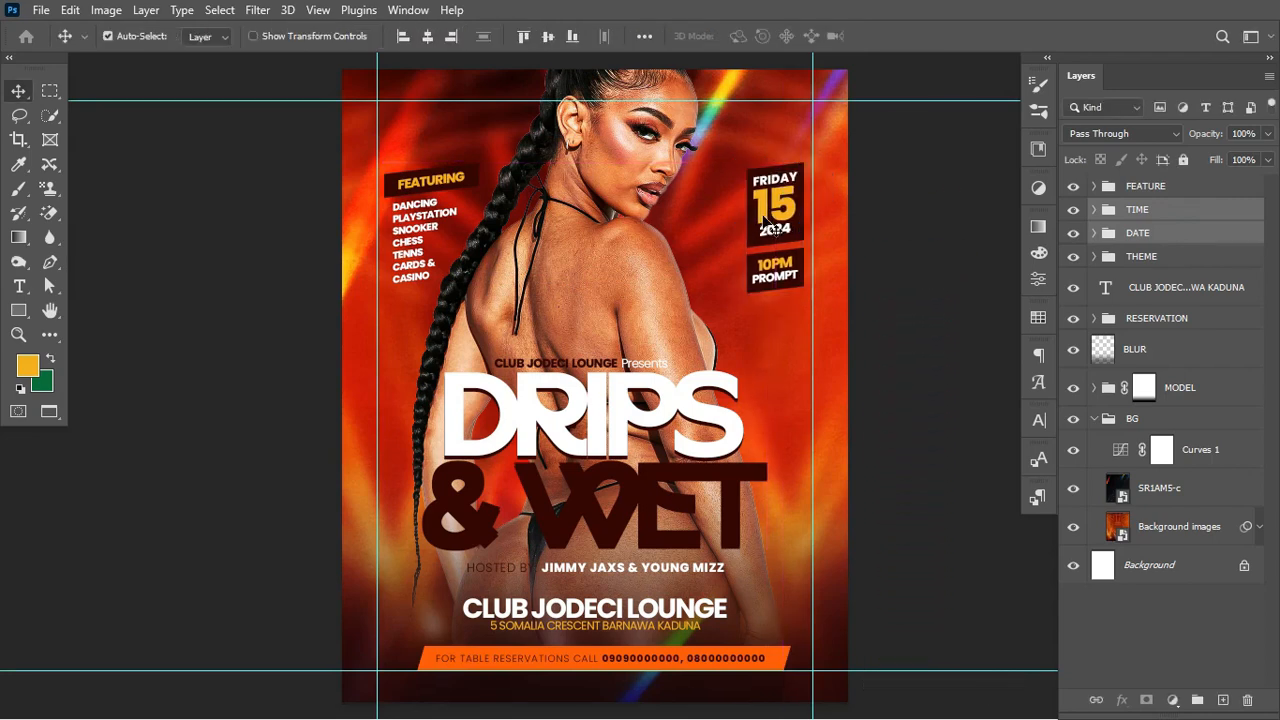
- Move the date and time blocks about 17 px right and 40 px up, against the right margin guide
key("ctrl+h")
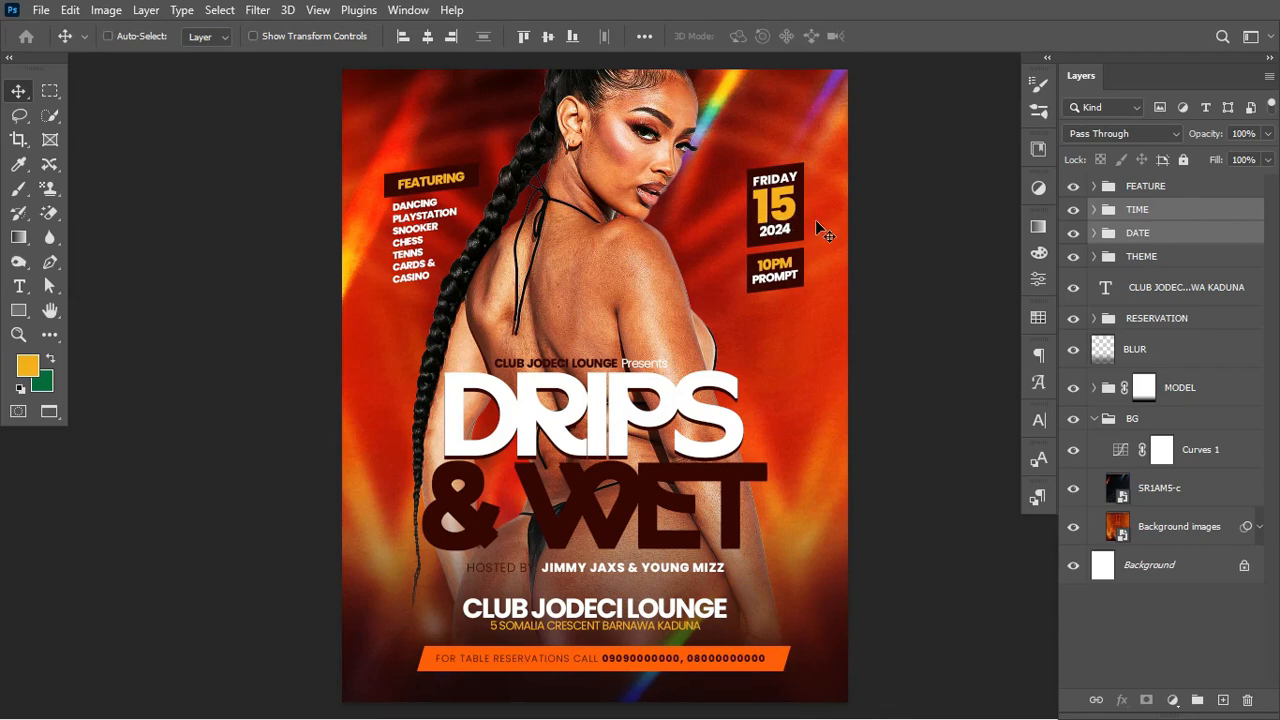
key("ctrl+t")
left_click_drag(788, 184, 795, 163)
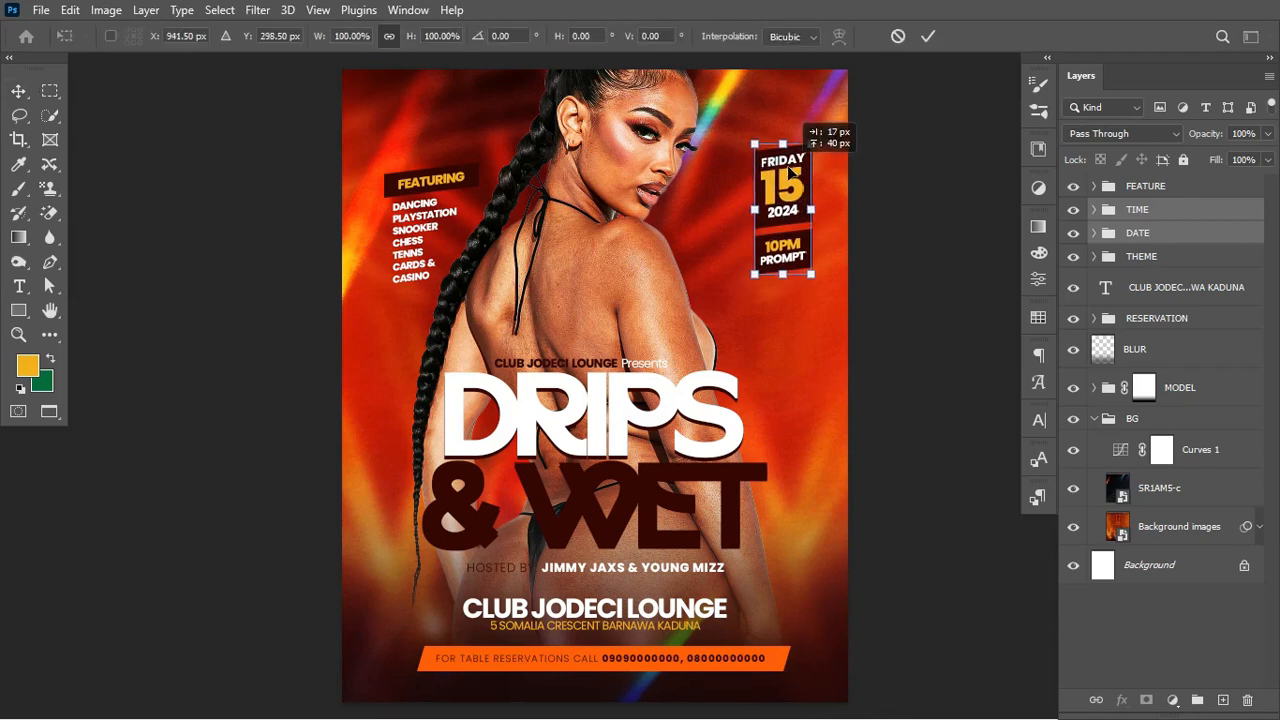
key("ctrl+h")
key("Return")
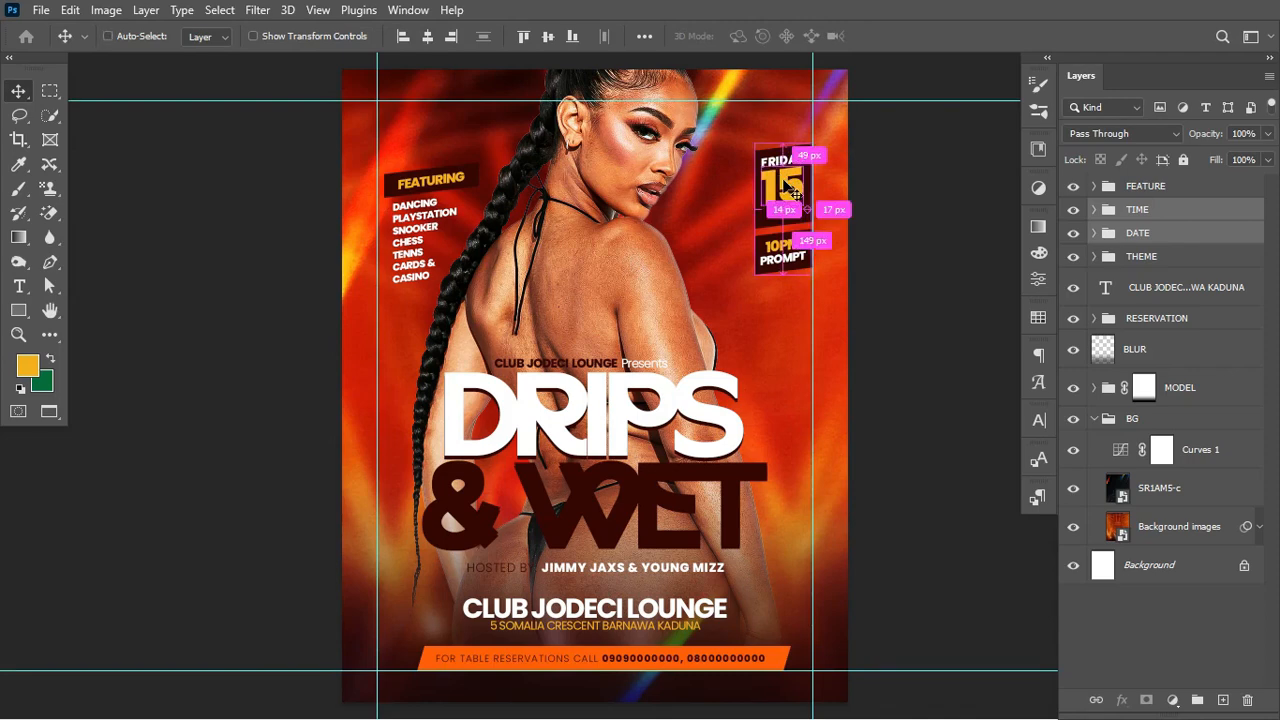
key("ctrl+h")
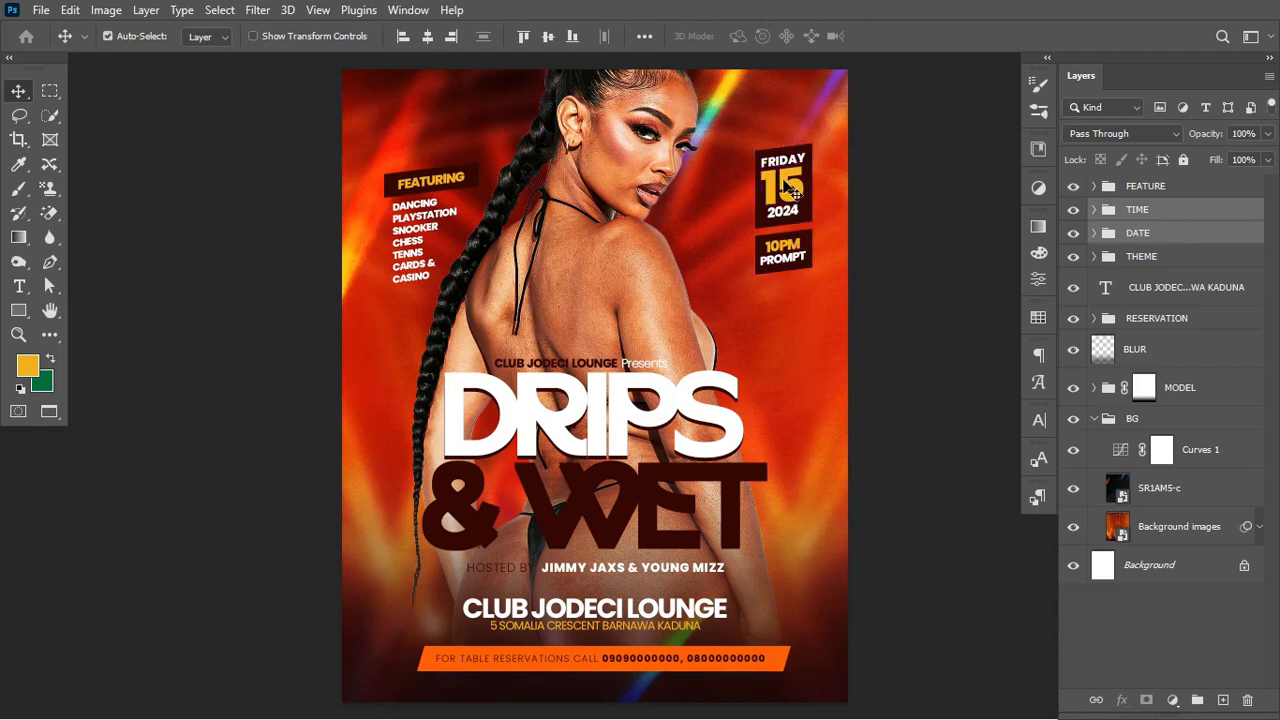
- Enlarge the date and time blocks slightly, keeping their upper right corner in place
key("ctrl+t")
left_click_drag(744, 266, 750, 291)
key("Return")
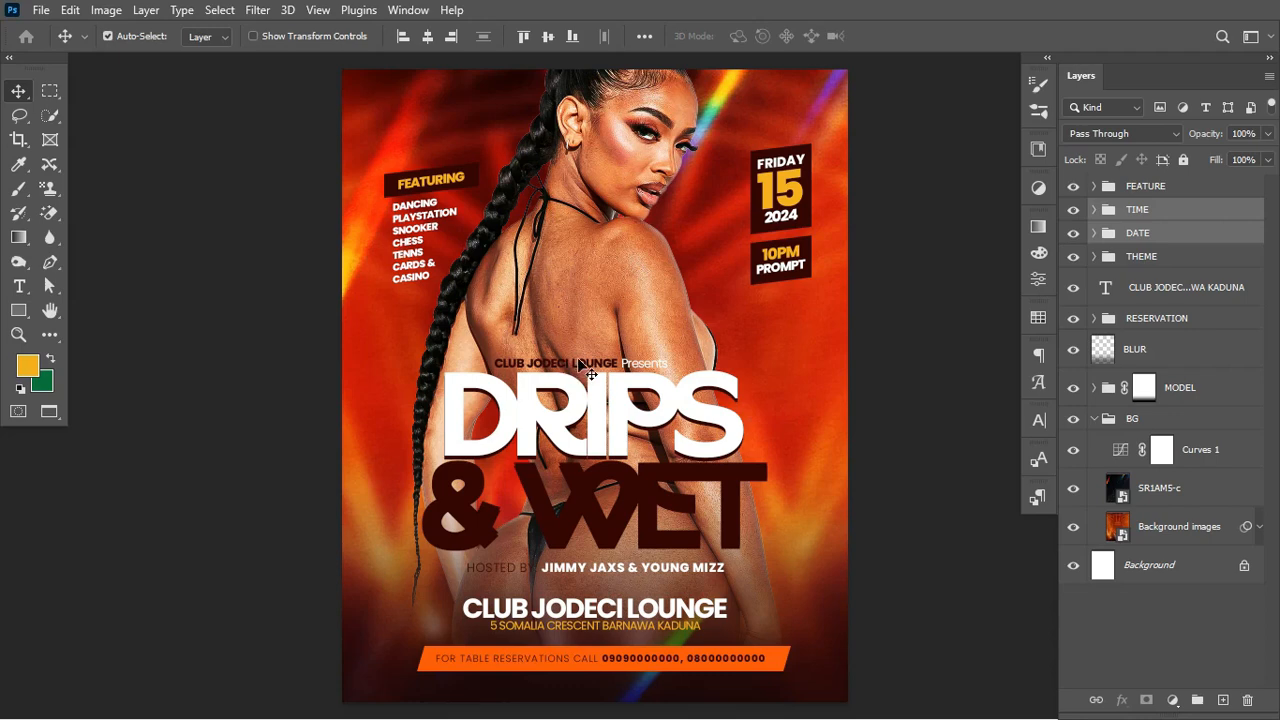
- Nudge the CLUB JODECI LOUNGE Presents line slightly left above the title and collapse the THEME group
mouse_move(574, 367)
left_mouse_down()
mouse_move(598, 371)
mouse_move(579, 365)
left_mouse_up()
left_click(1101, 259)
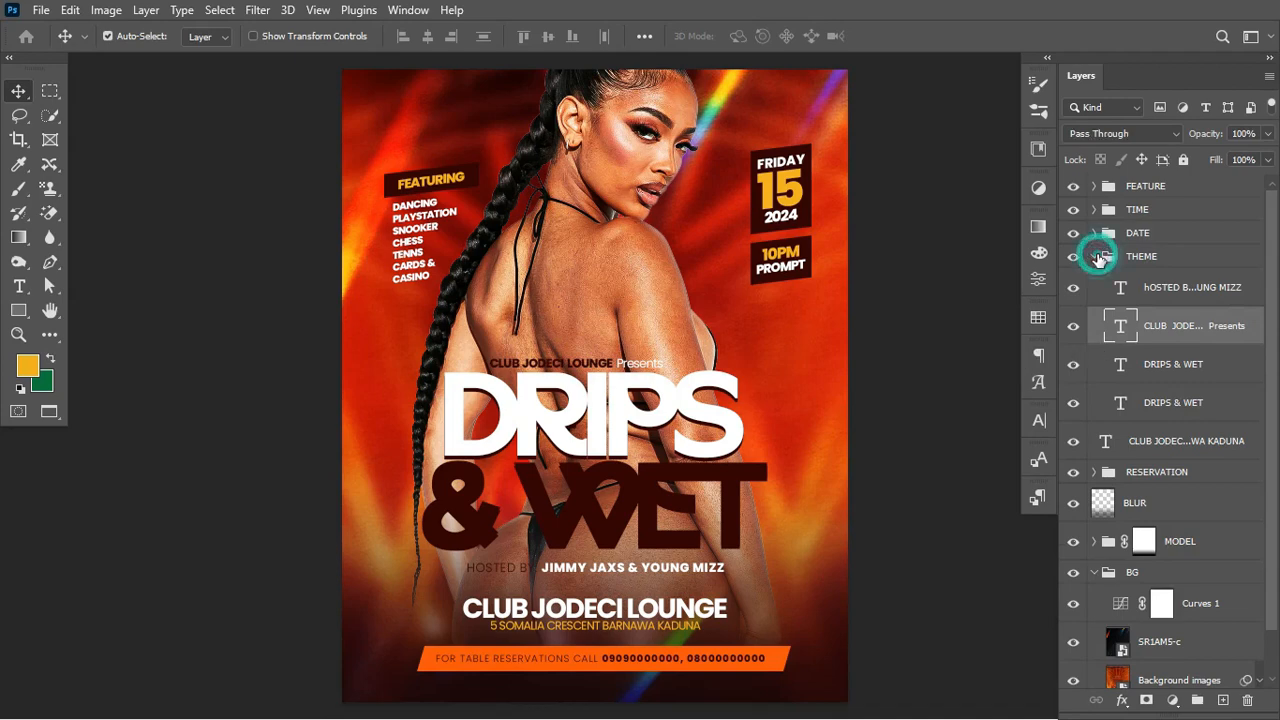
left_click(1094, 256)
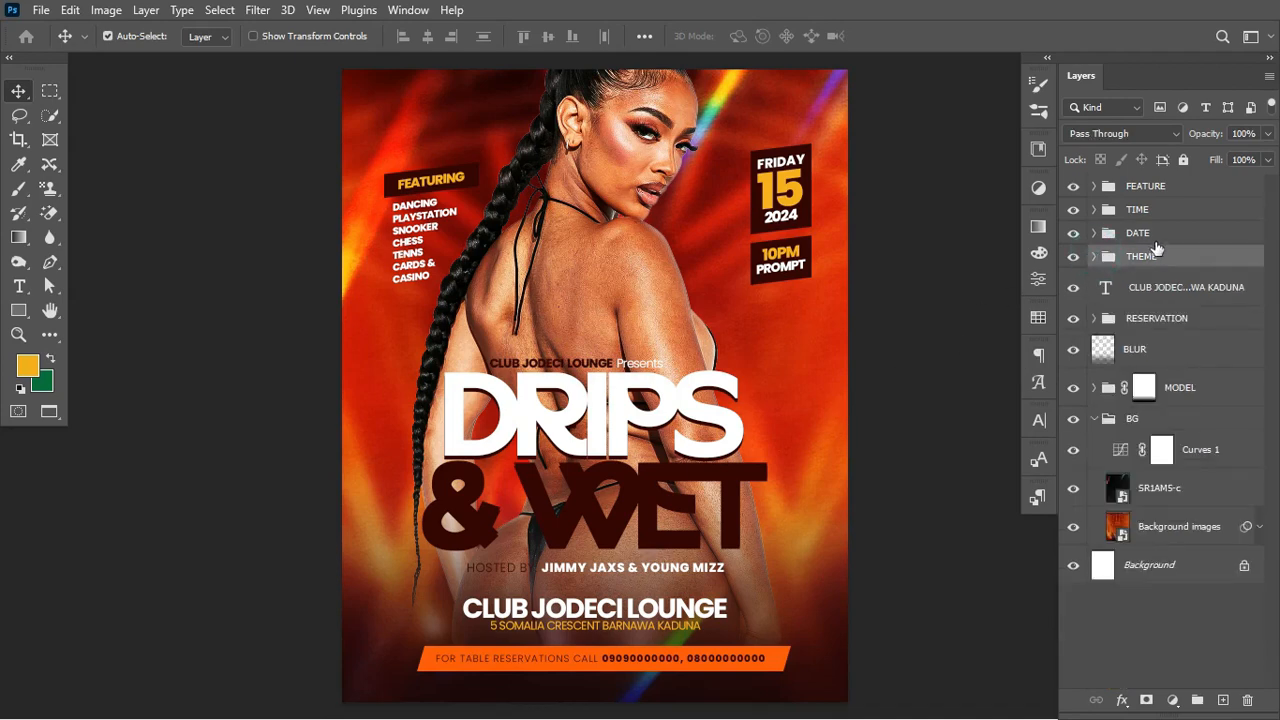
- Set the HOSTED BY words in the host line to the Poppins Medium font style
left_click(688, 572)
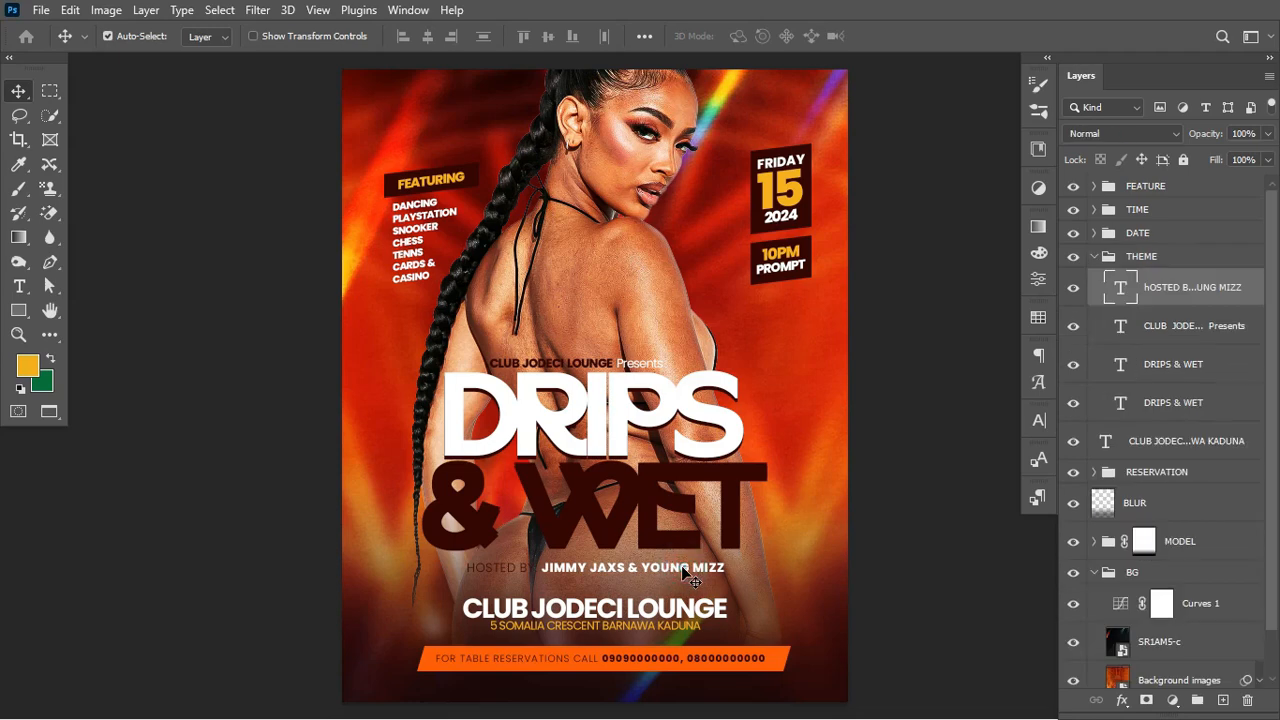
key("t")
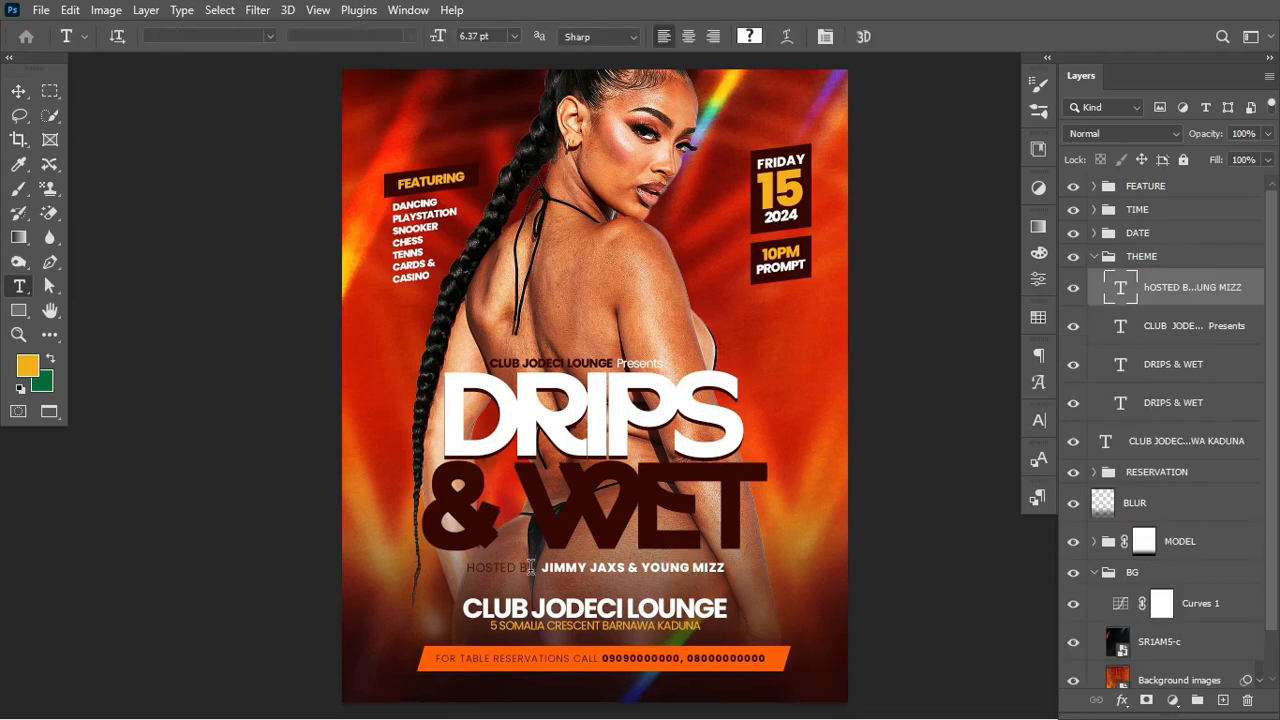
left_click_drag(539, 567, 464, 568)
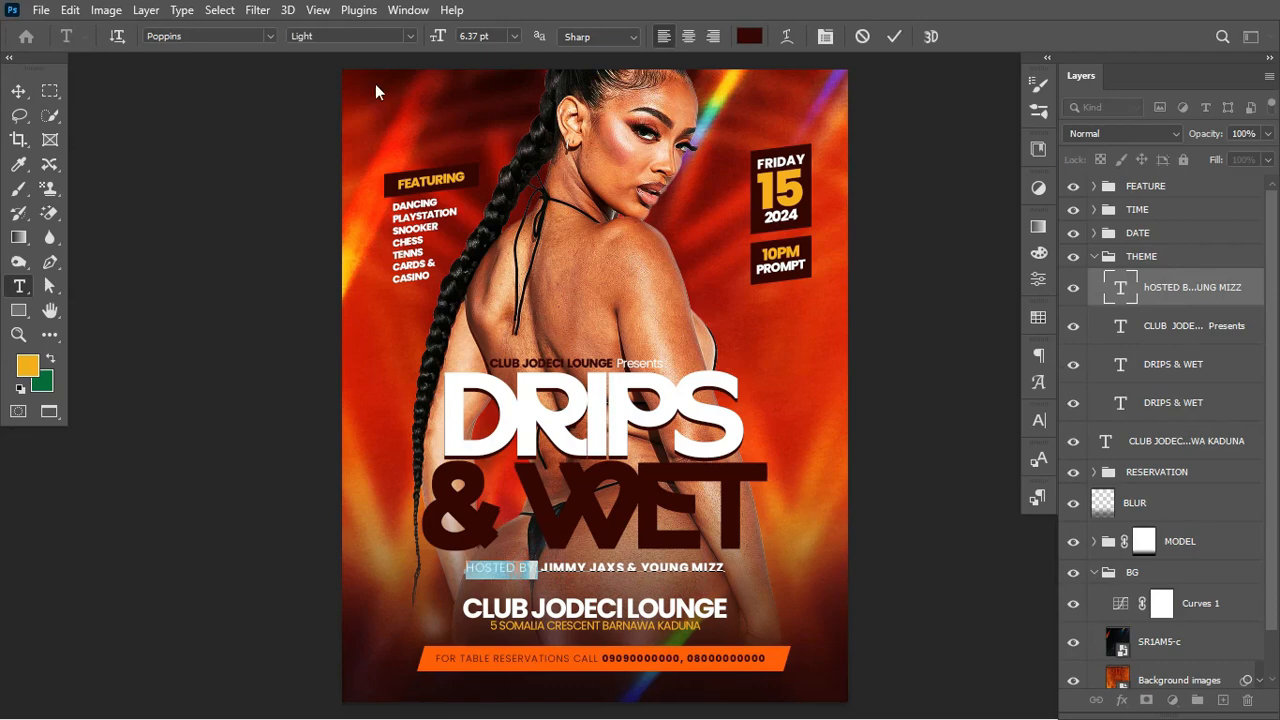
left_click(406, 30)
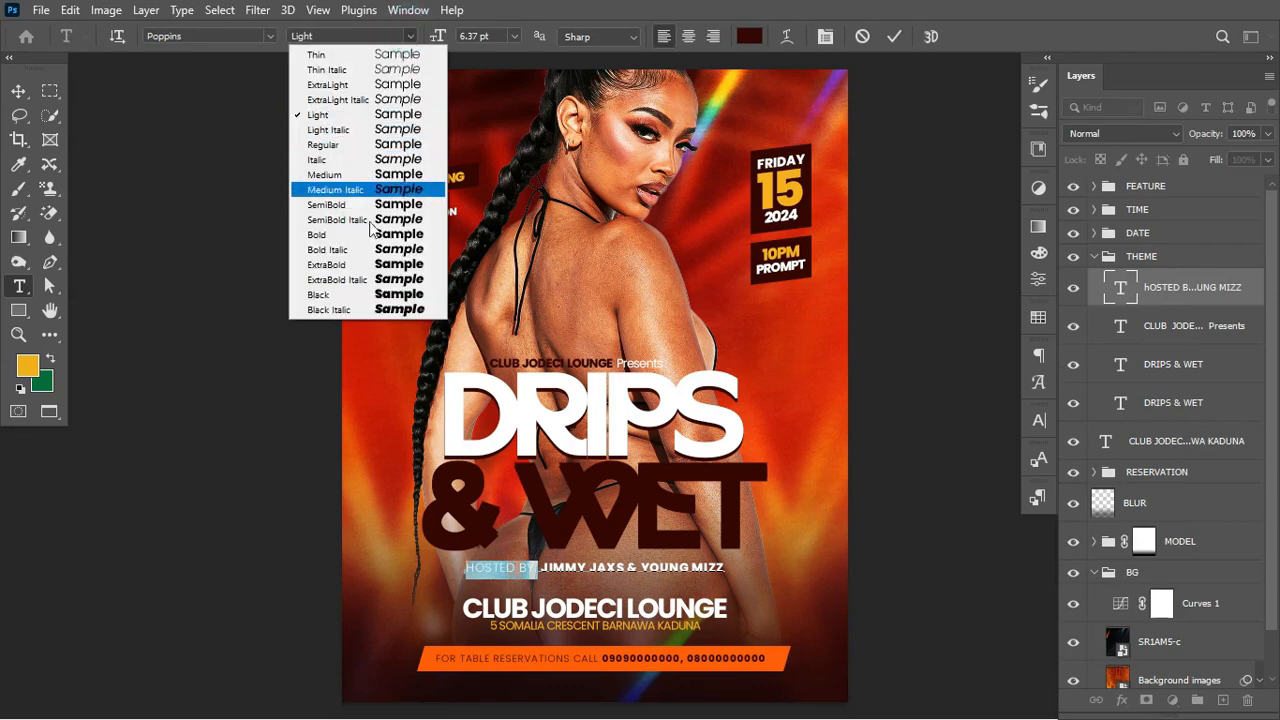
left_click(367, 175)
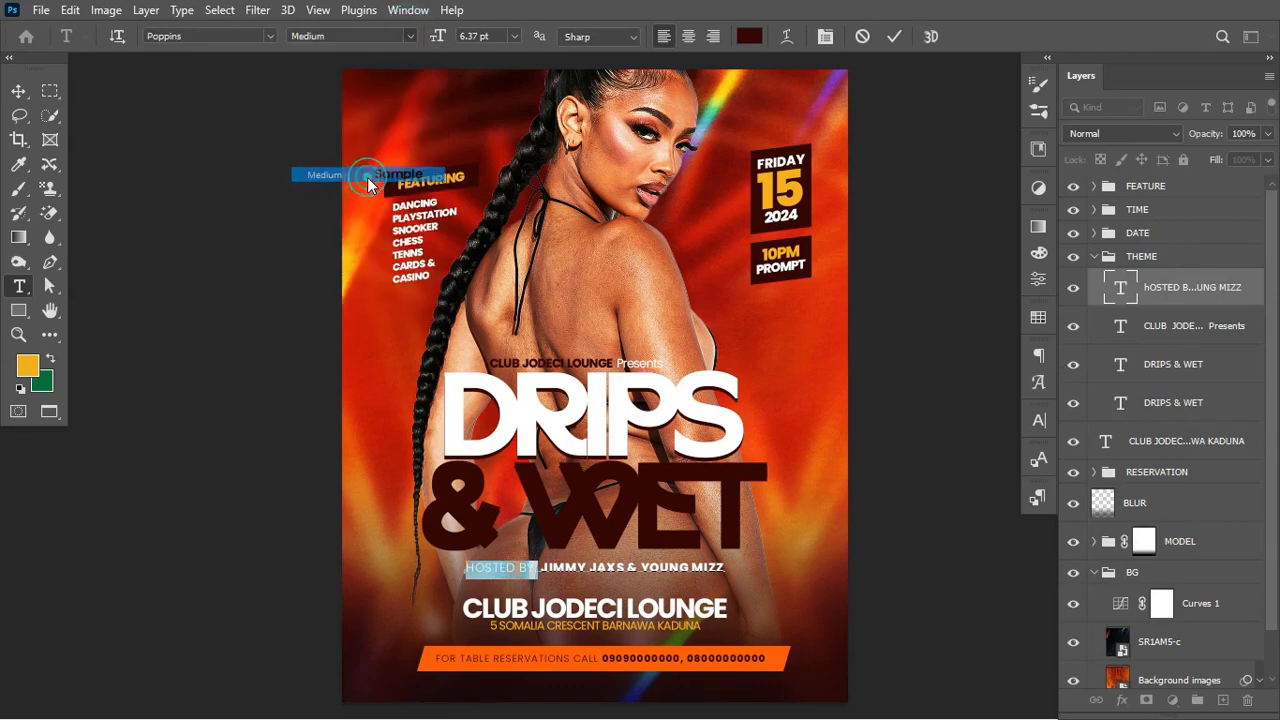
left_click(891, 37)
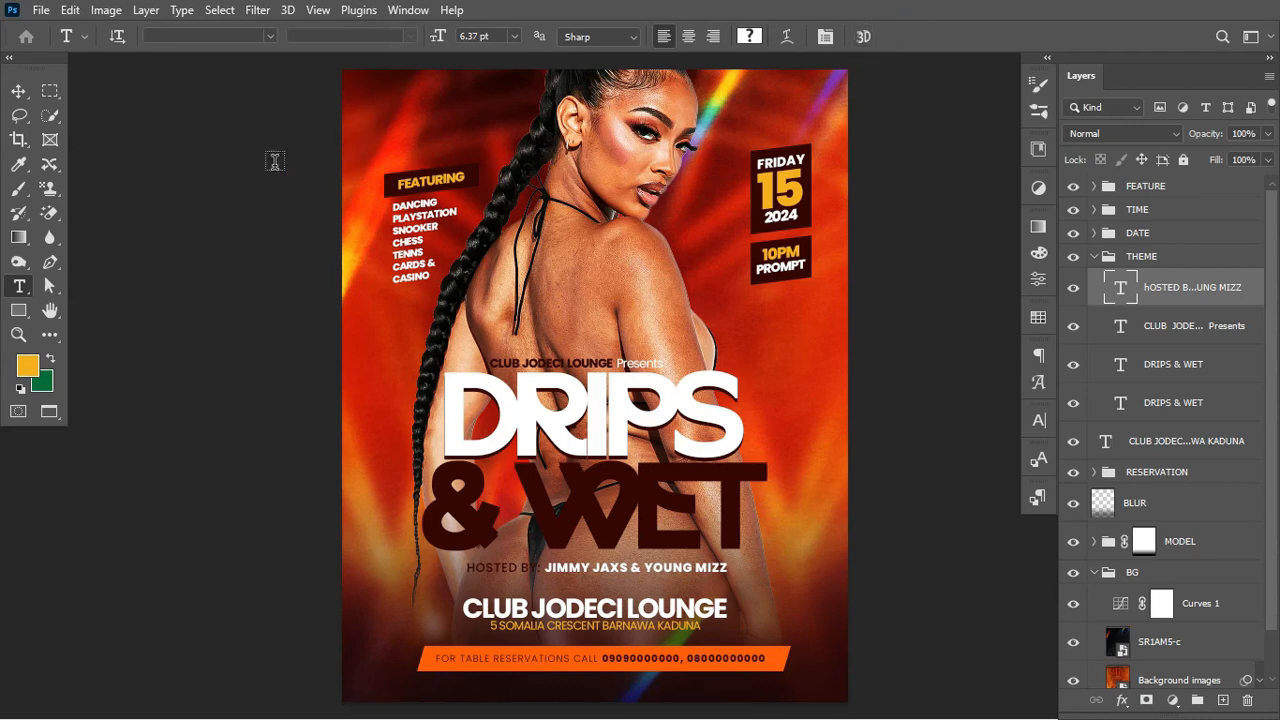
left_click(19, 91)
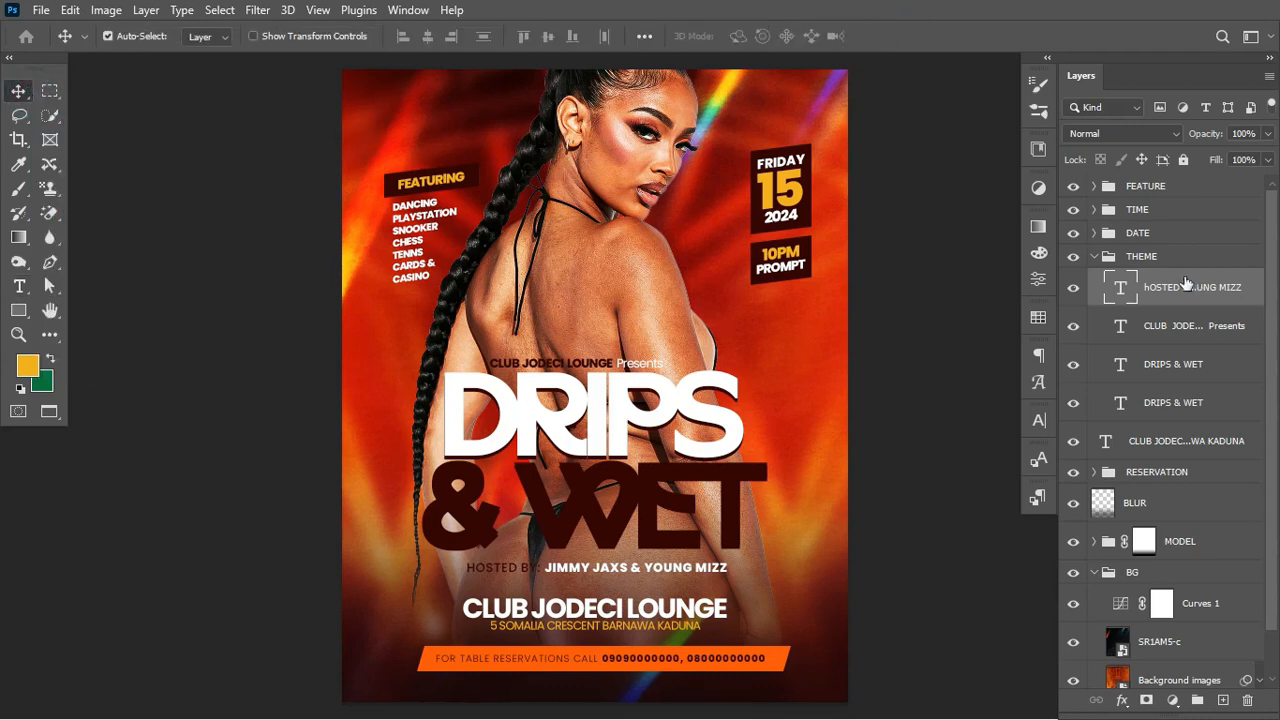
- Collapse the THEME group and scale it up to about 105.5% around its centre
left_click(1094, 256)
key("ctrl+t")
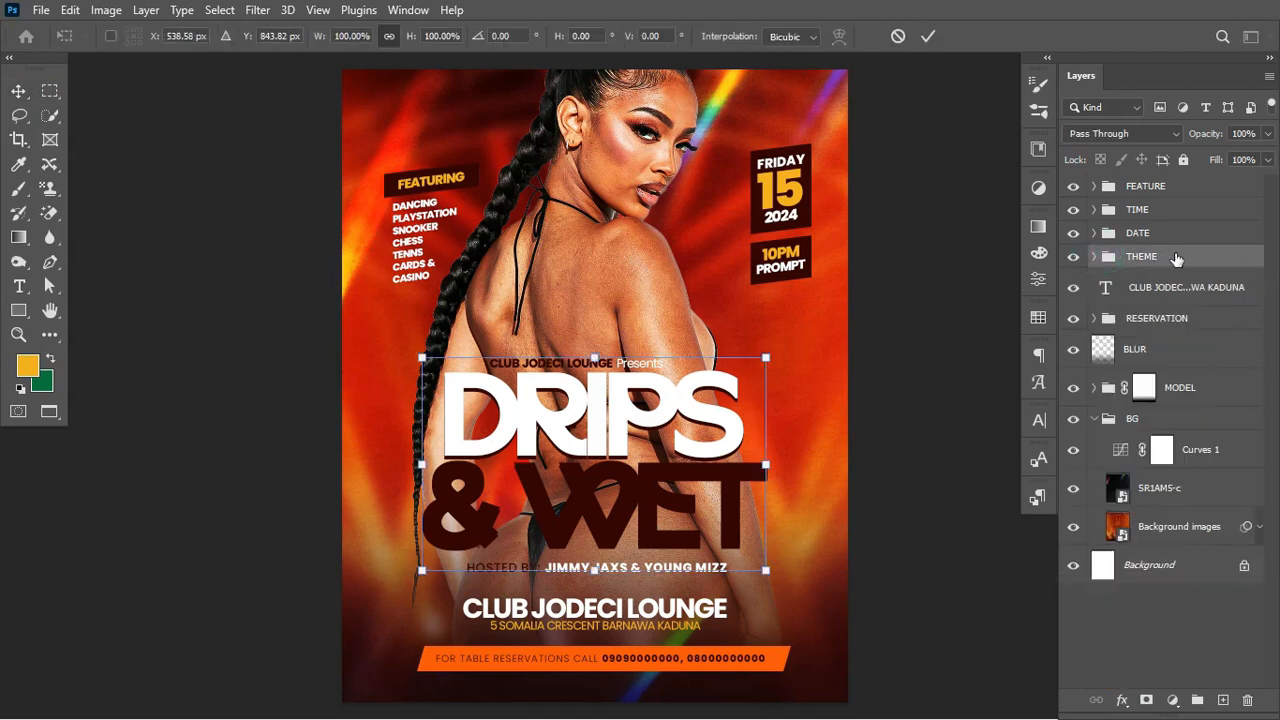
left_click_drag(765, 570, 768, 572)
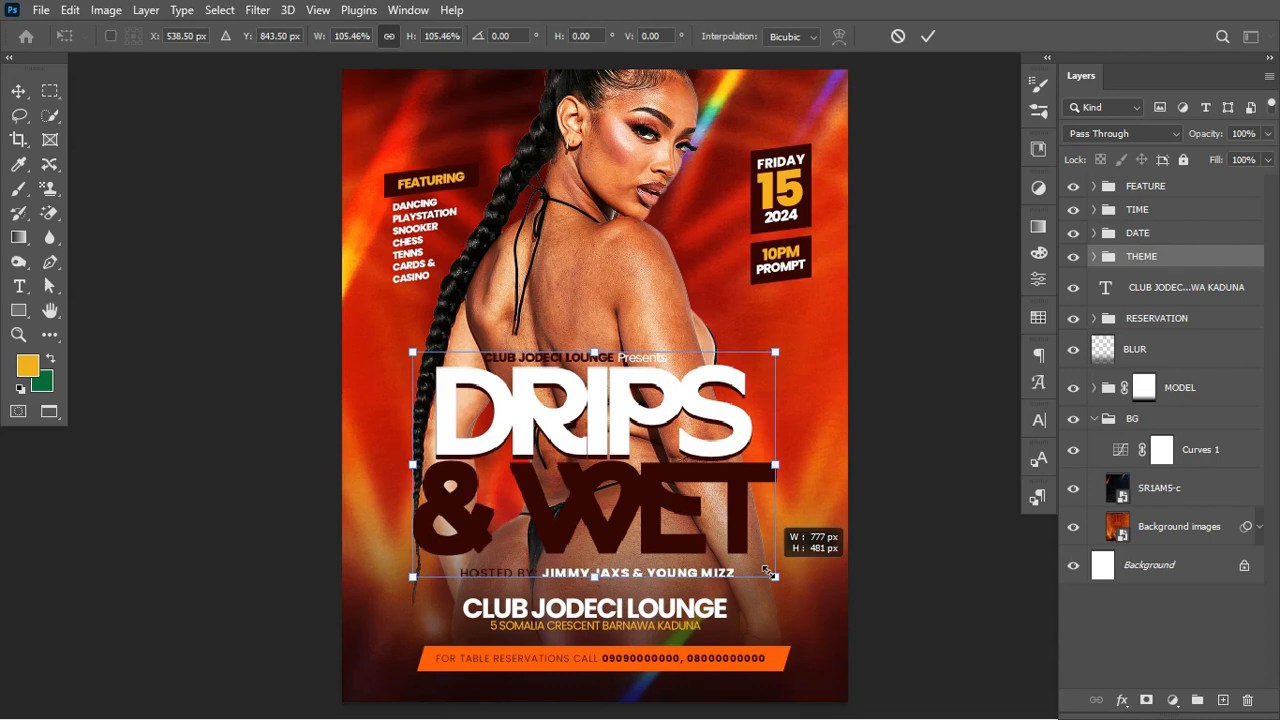
key("Return")
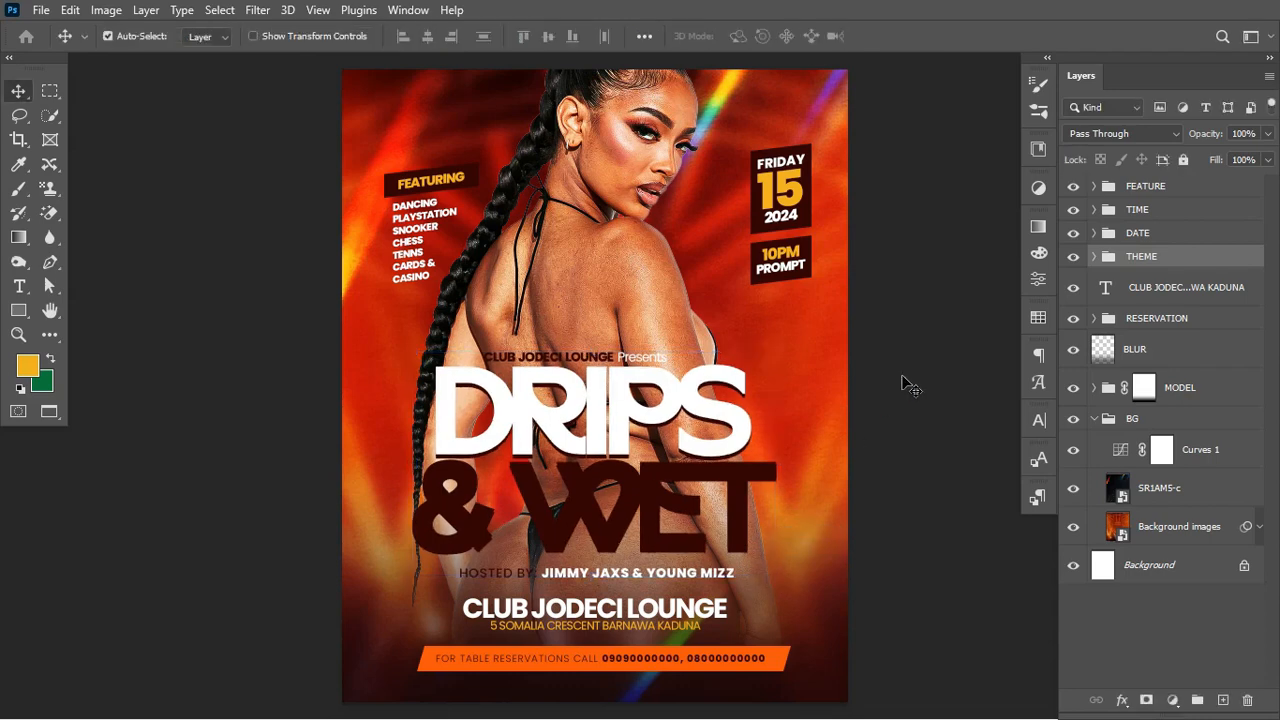
- Collapse the BG group and add a Color Lookup adjustment layer above the FEATURE group
left_click(1094, 418)
left_click(1170, 187)
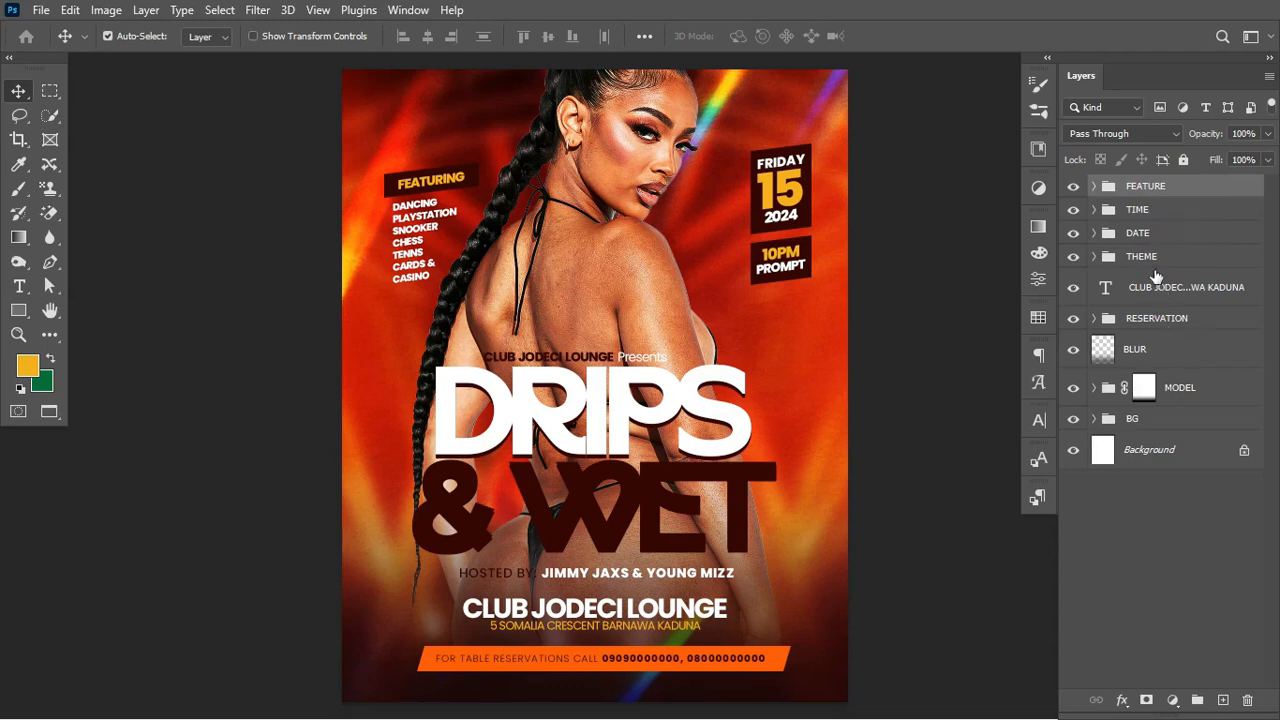
left_click(1175, 701)
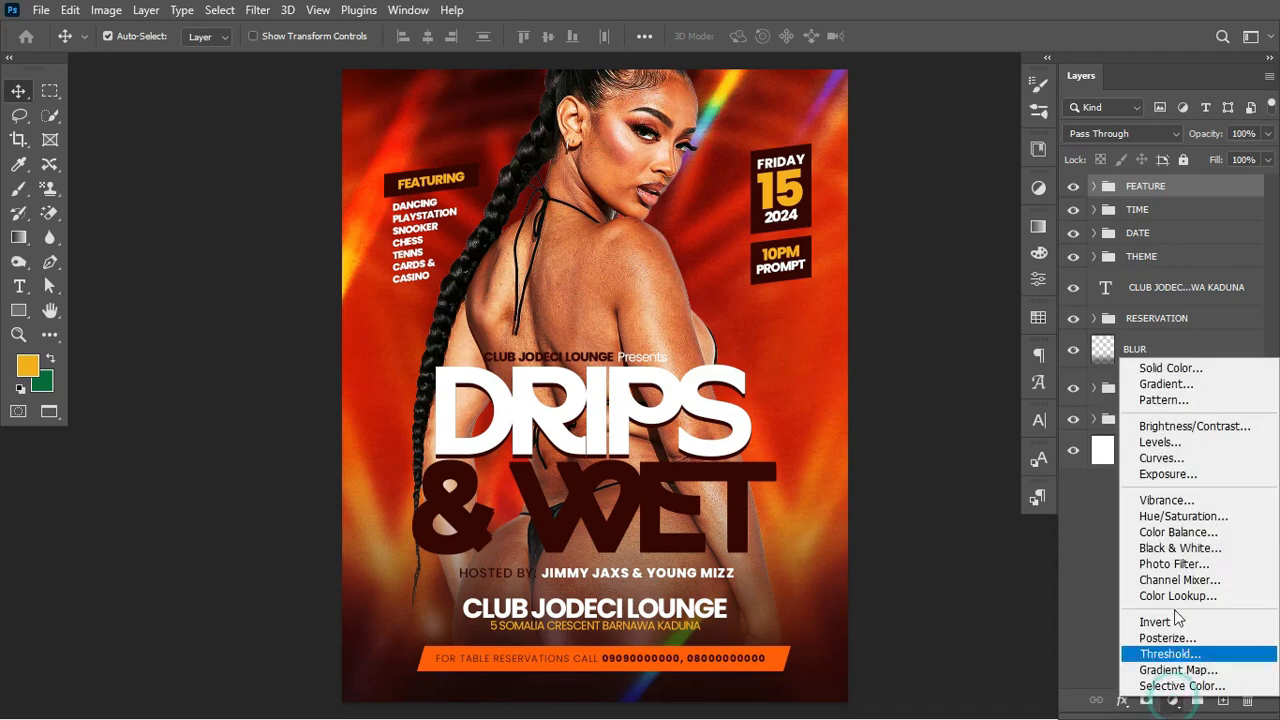
left_click(1177, 596)
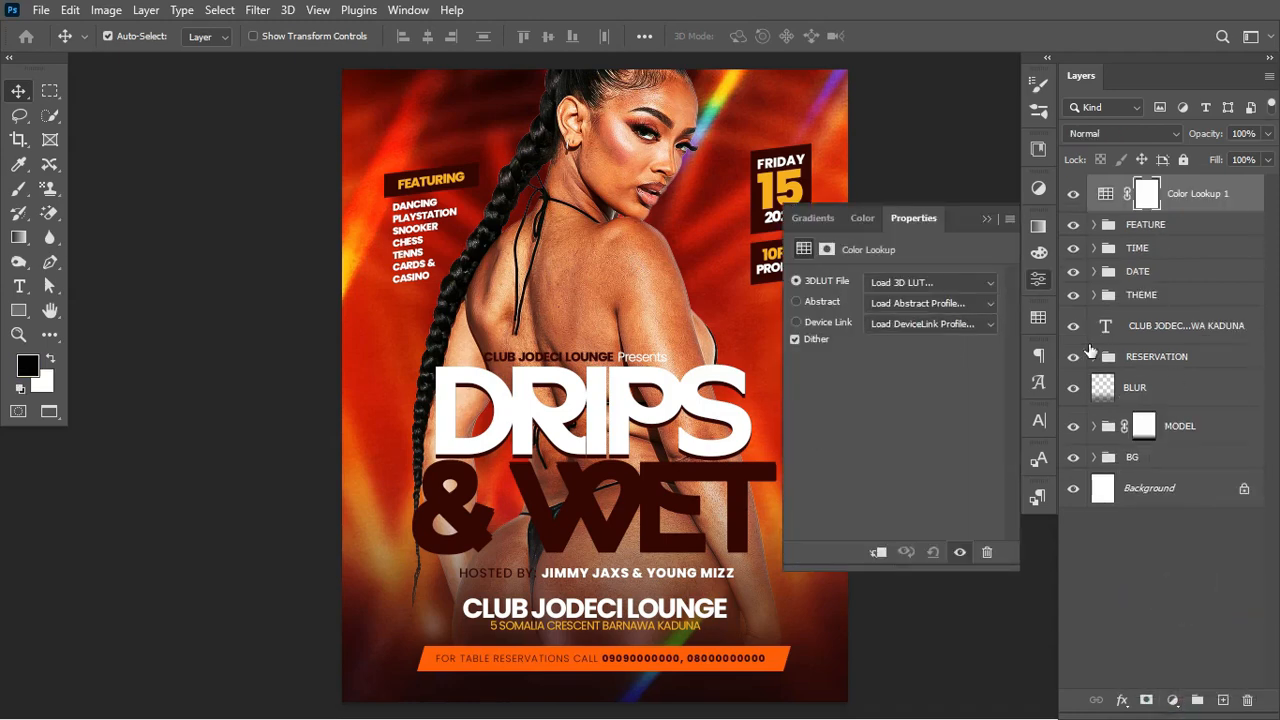
- Try the 3D LUT presets on the flyer one after another, from 2Strip.look through Bleach Bypass.look to DropBlues.3DL
left_click(966, 289)
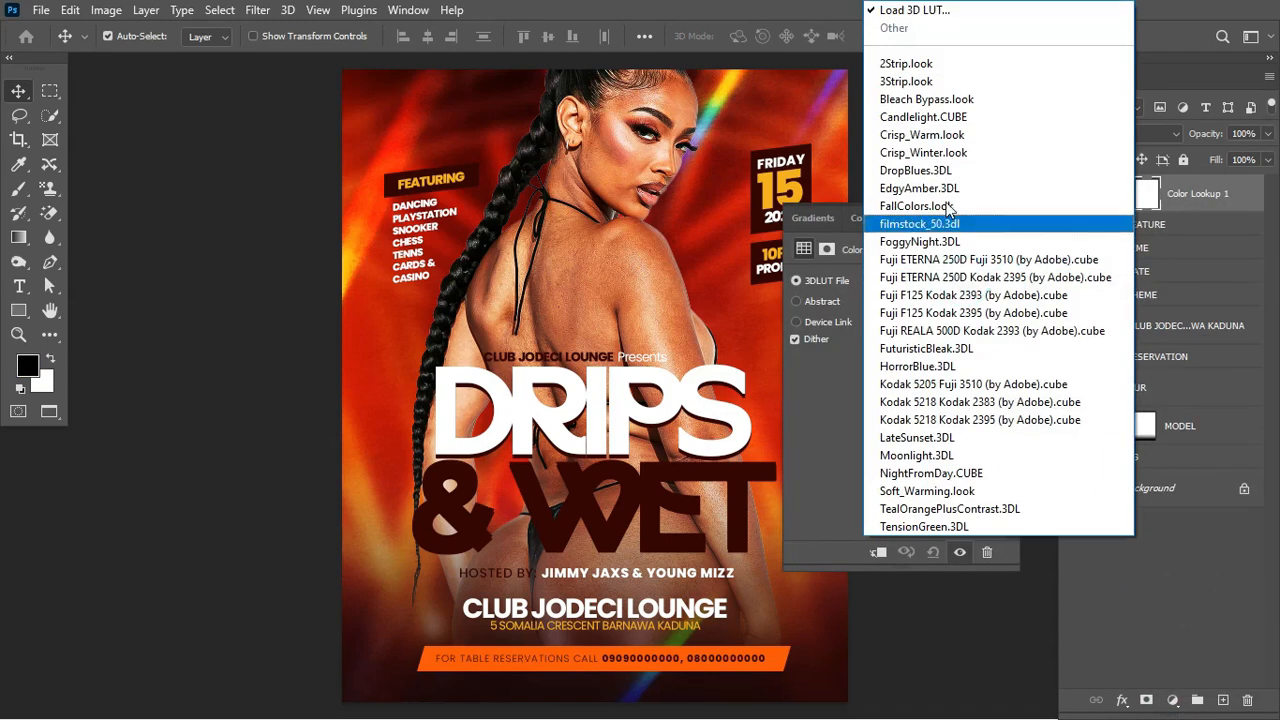
left_click(925, 67)
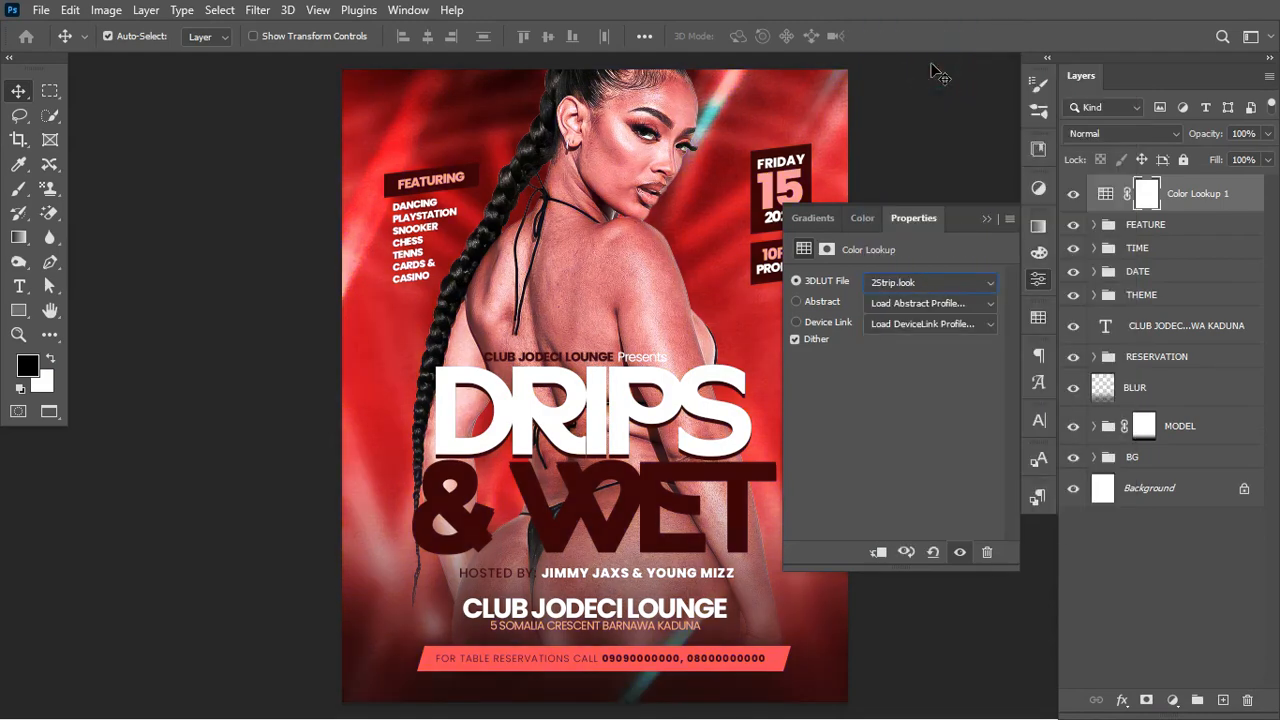
key("Down")
key("Down")
key("Down")
key("Down")
key("Down")
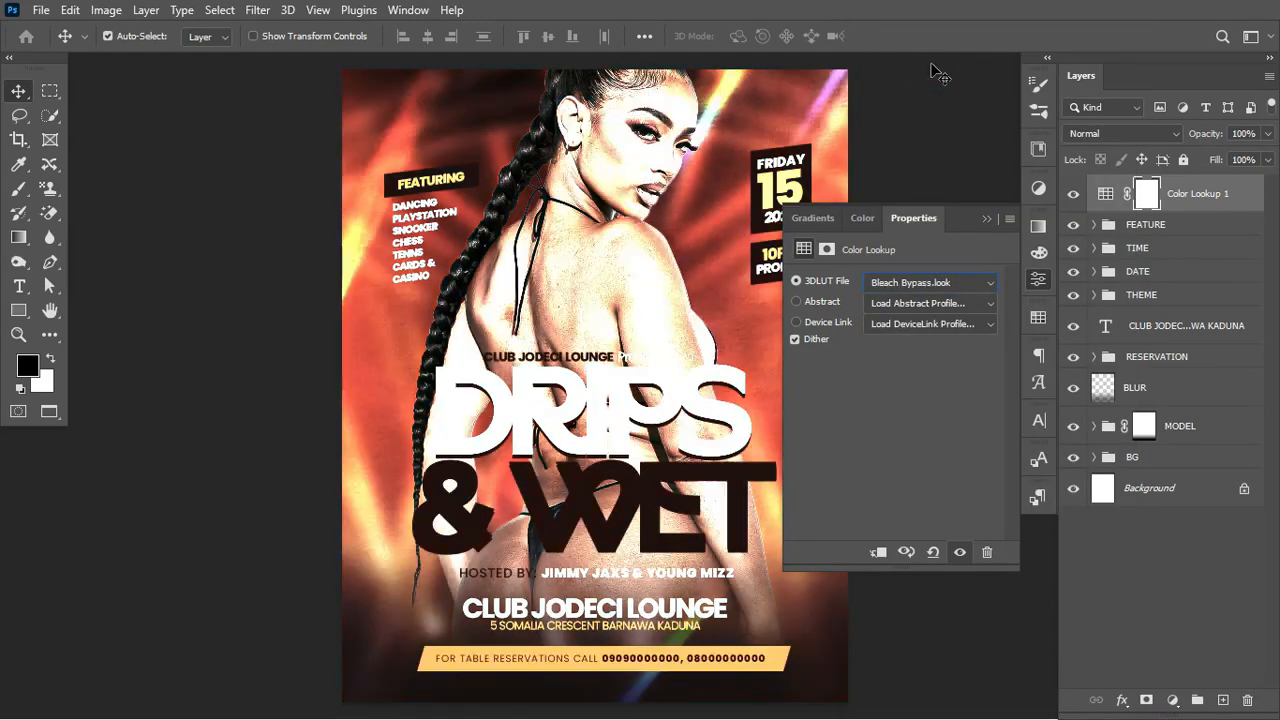
key("Down")
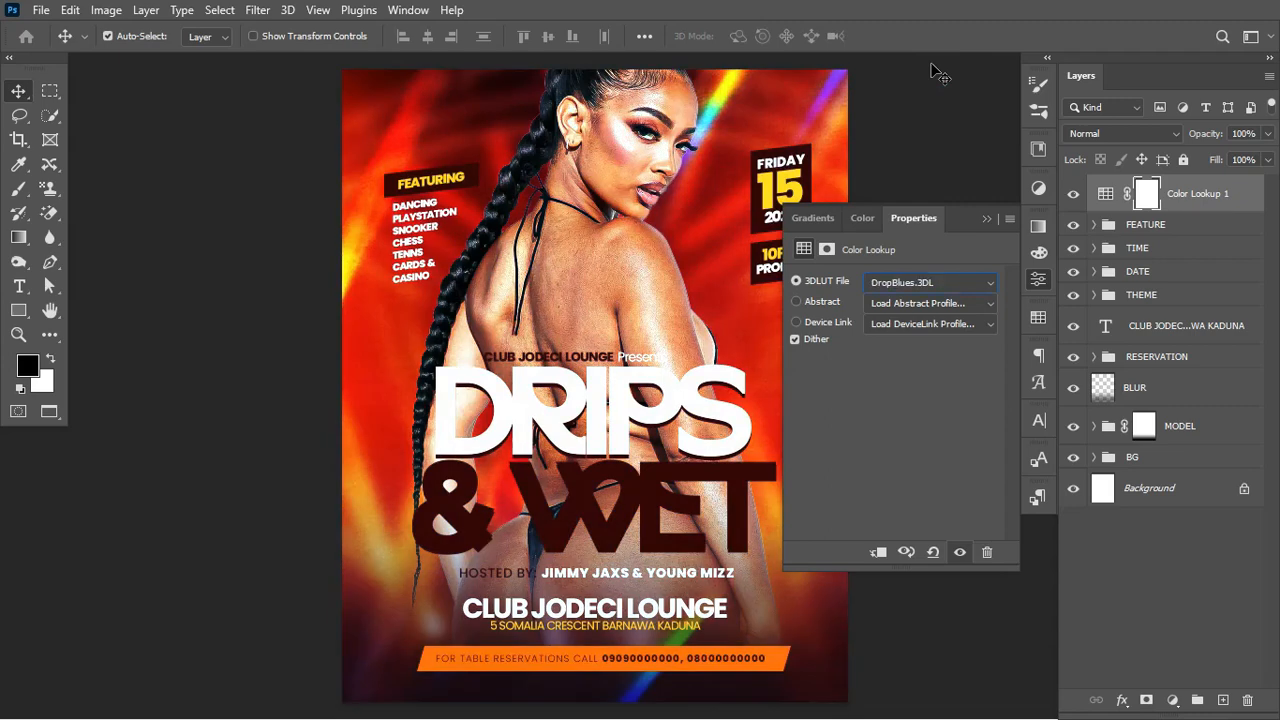
key("Down")
- Set the Color Lookup layer's 3DLUT file to Crisp_Winter.look and close its properties
left_click(960, 66)
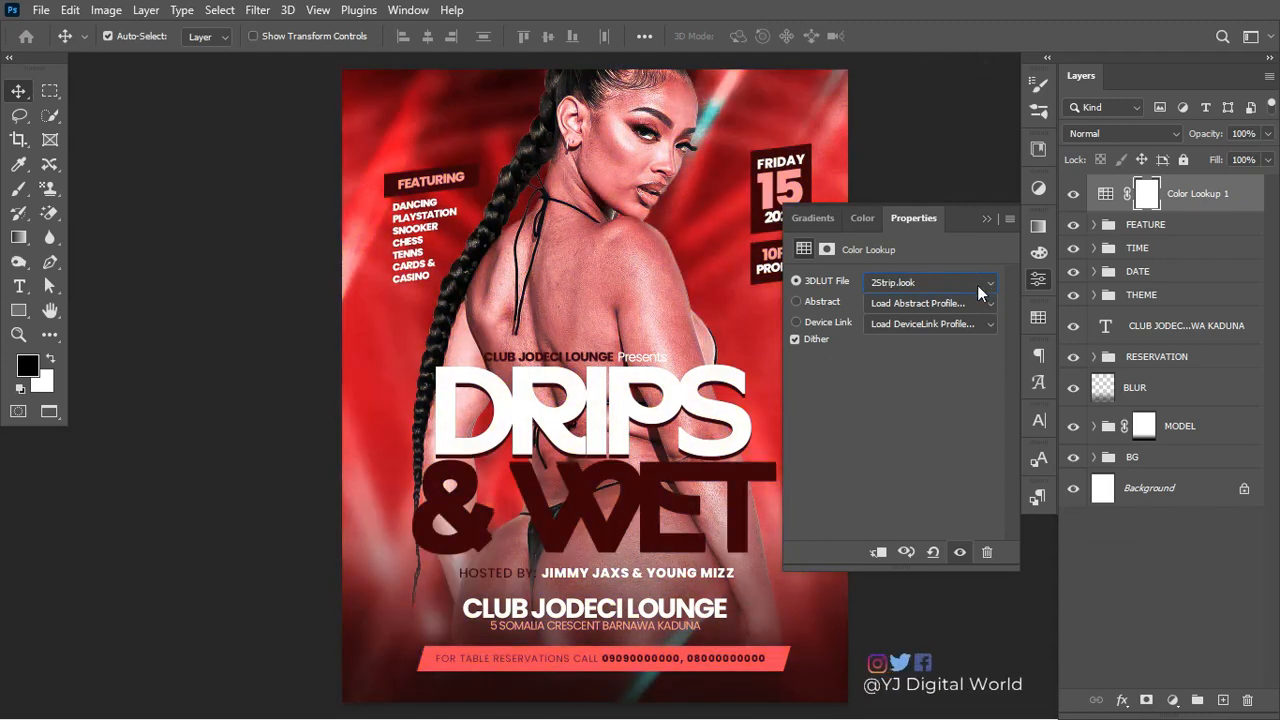
key("Down")
key("Down")
key("Down")
key("Down")
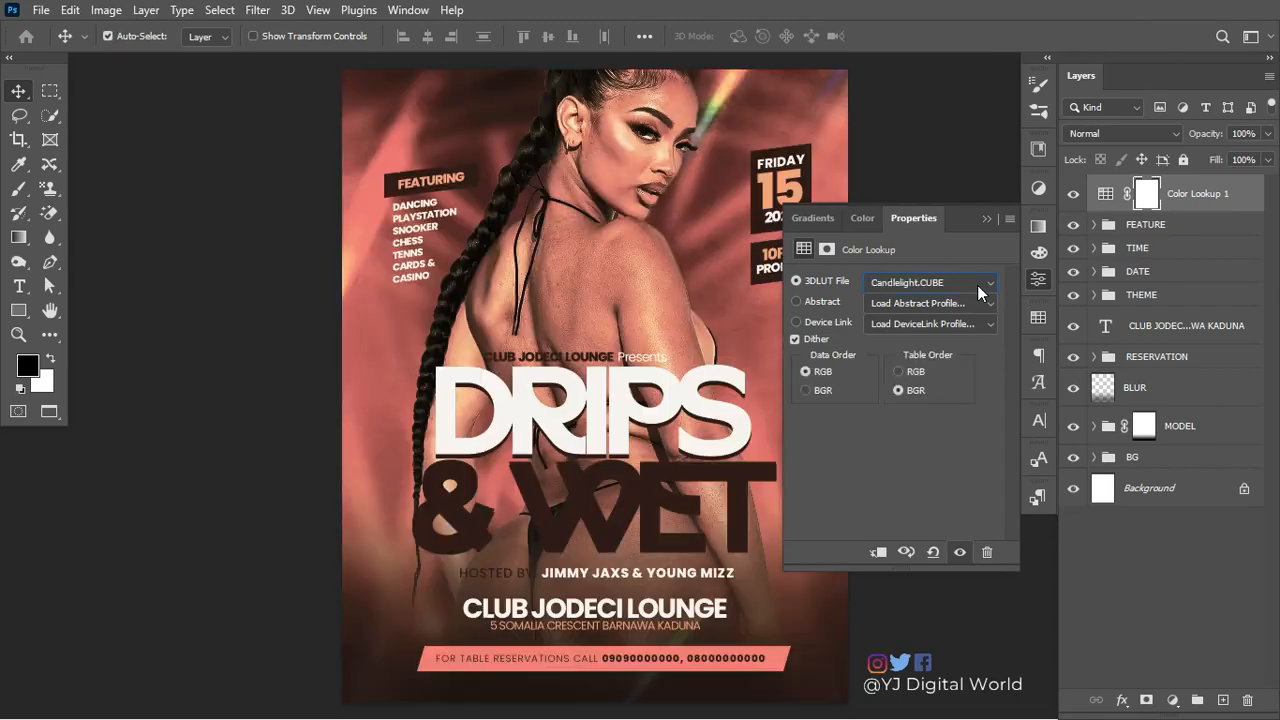
key("Down")
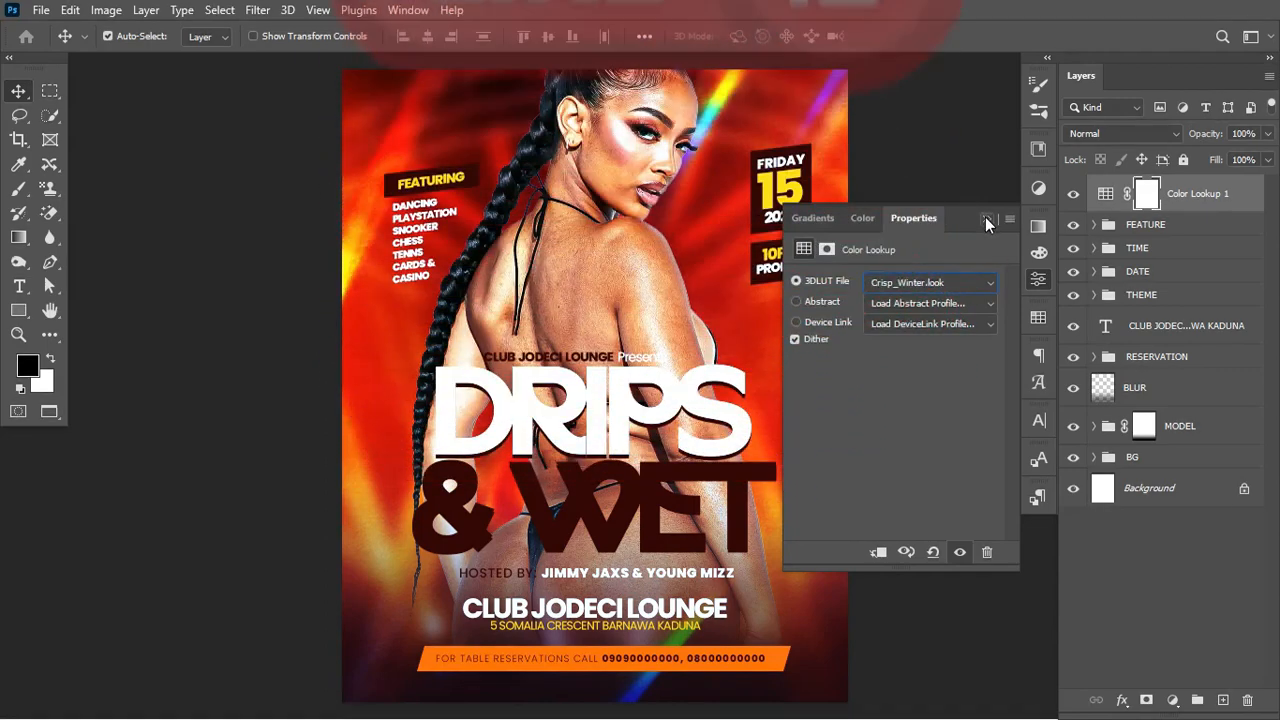
left_click(986, 218)
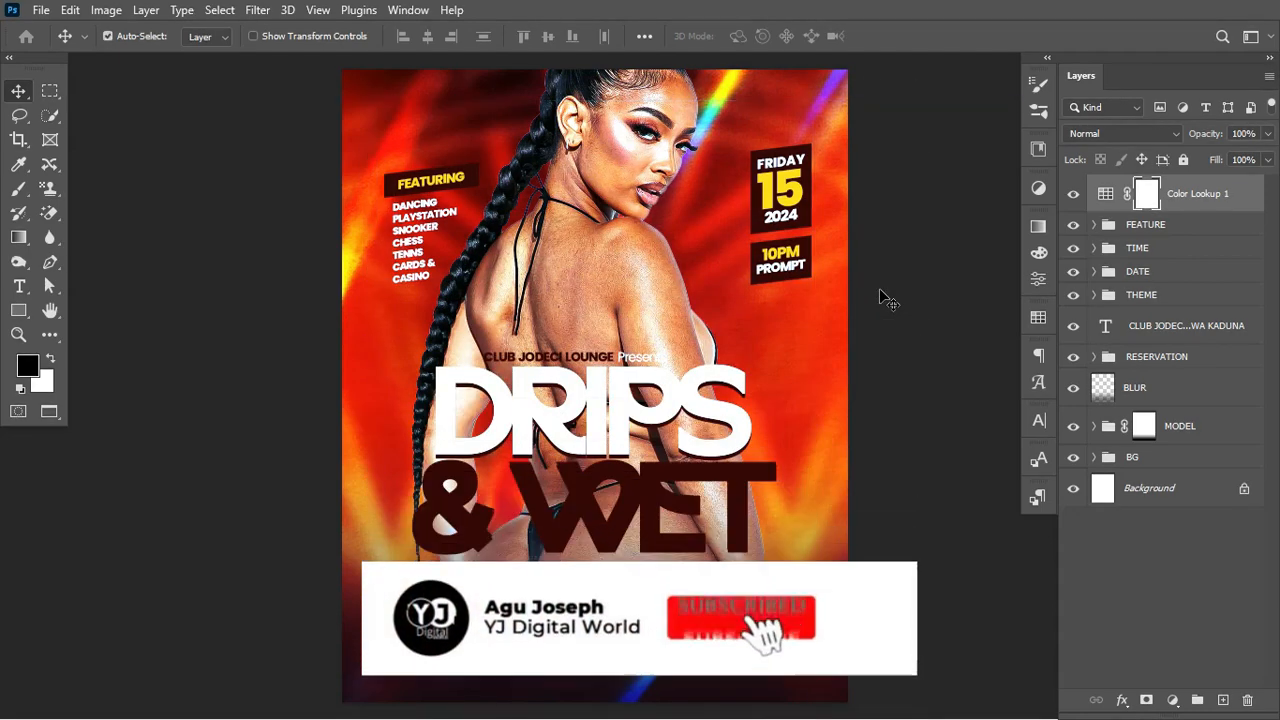
- Hide the Color Lookup layer to check the flyer without the colour grade
scroll(880, 297, "right", 1)
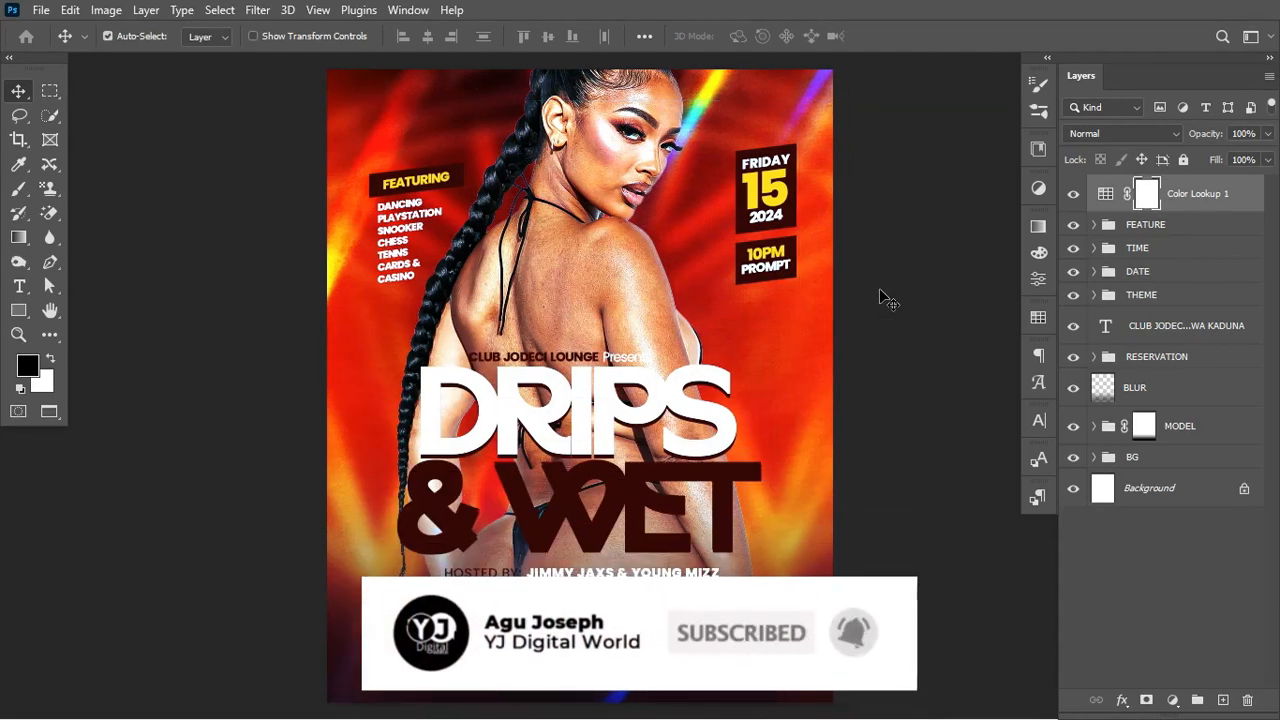
left_click(1073, 194)
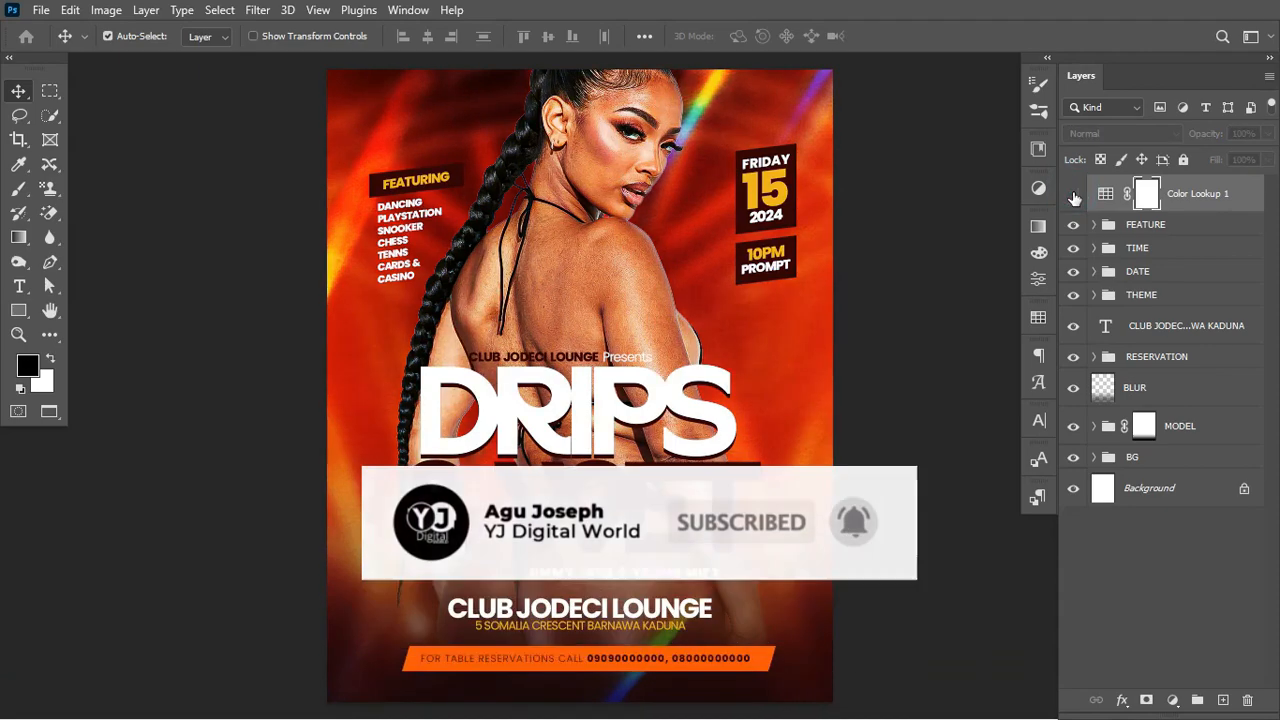